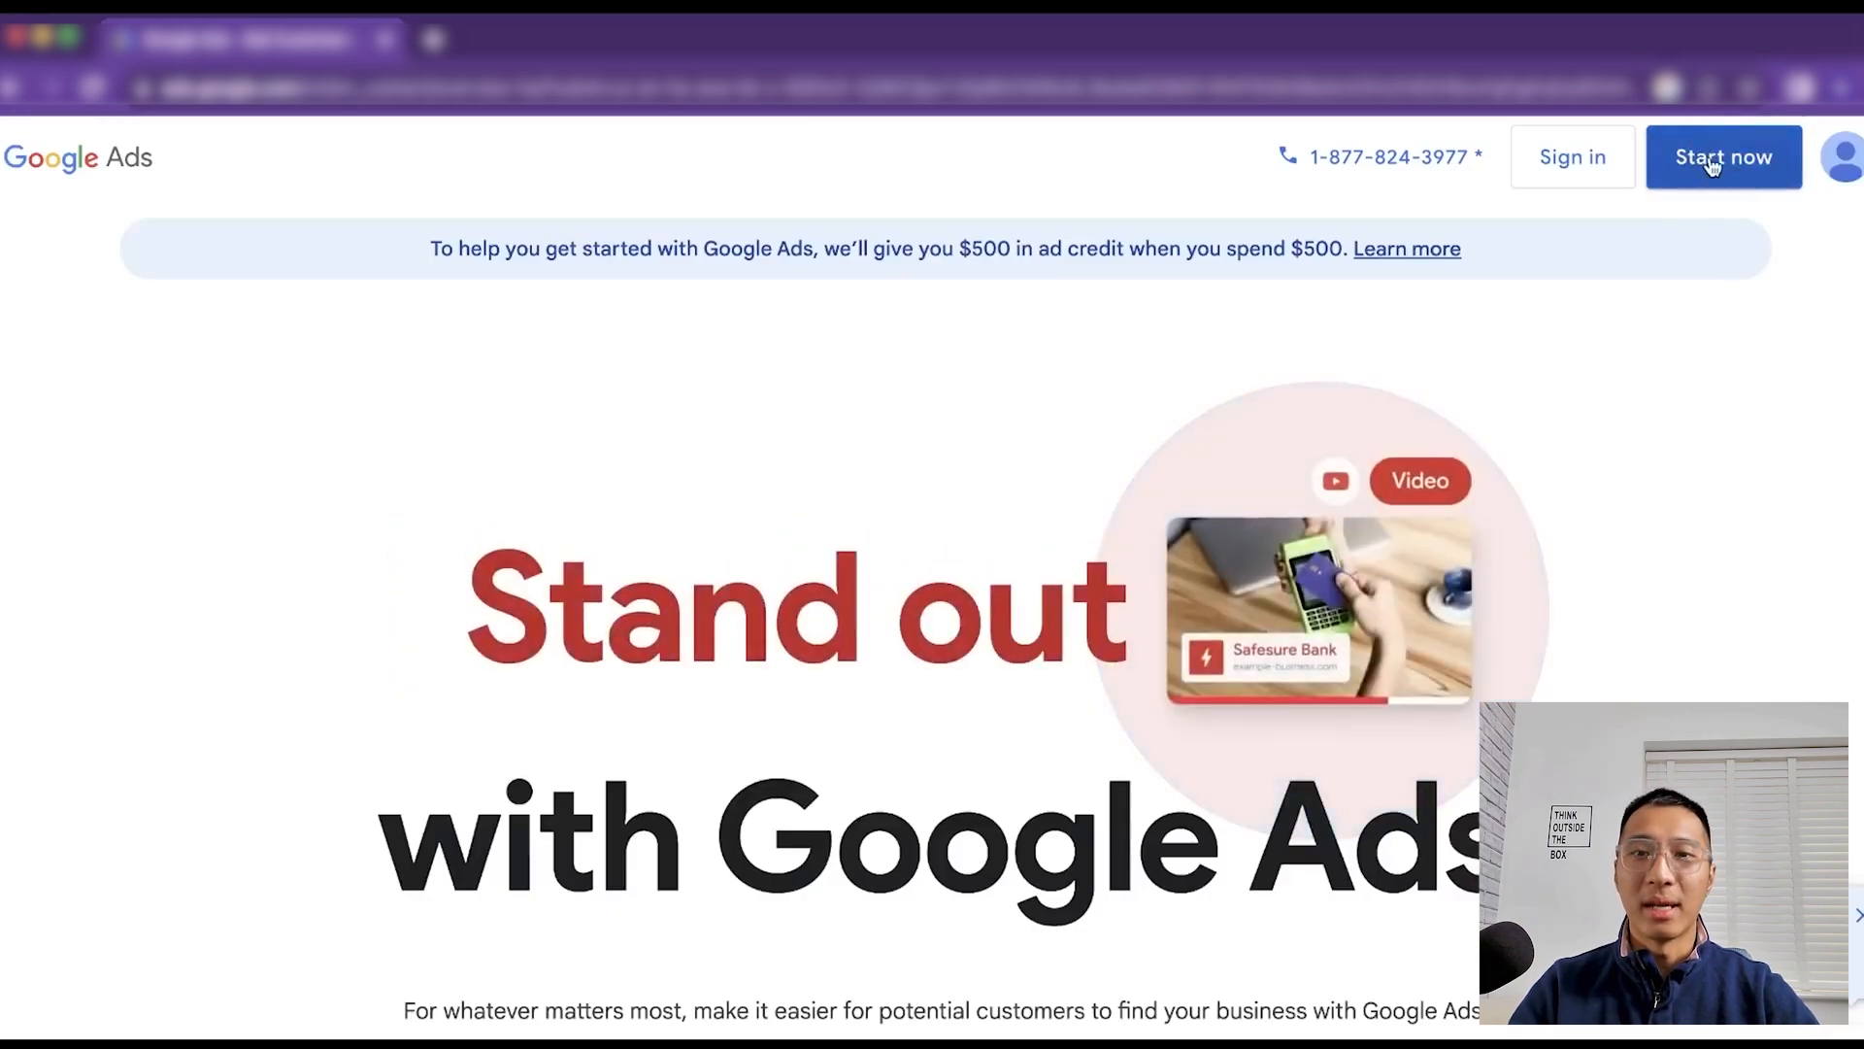
Start creating the first campaign and enter Santrel Media as the business name
{"action": "left_click", "coordinate": [1711, 160]}
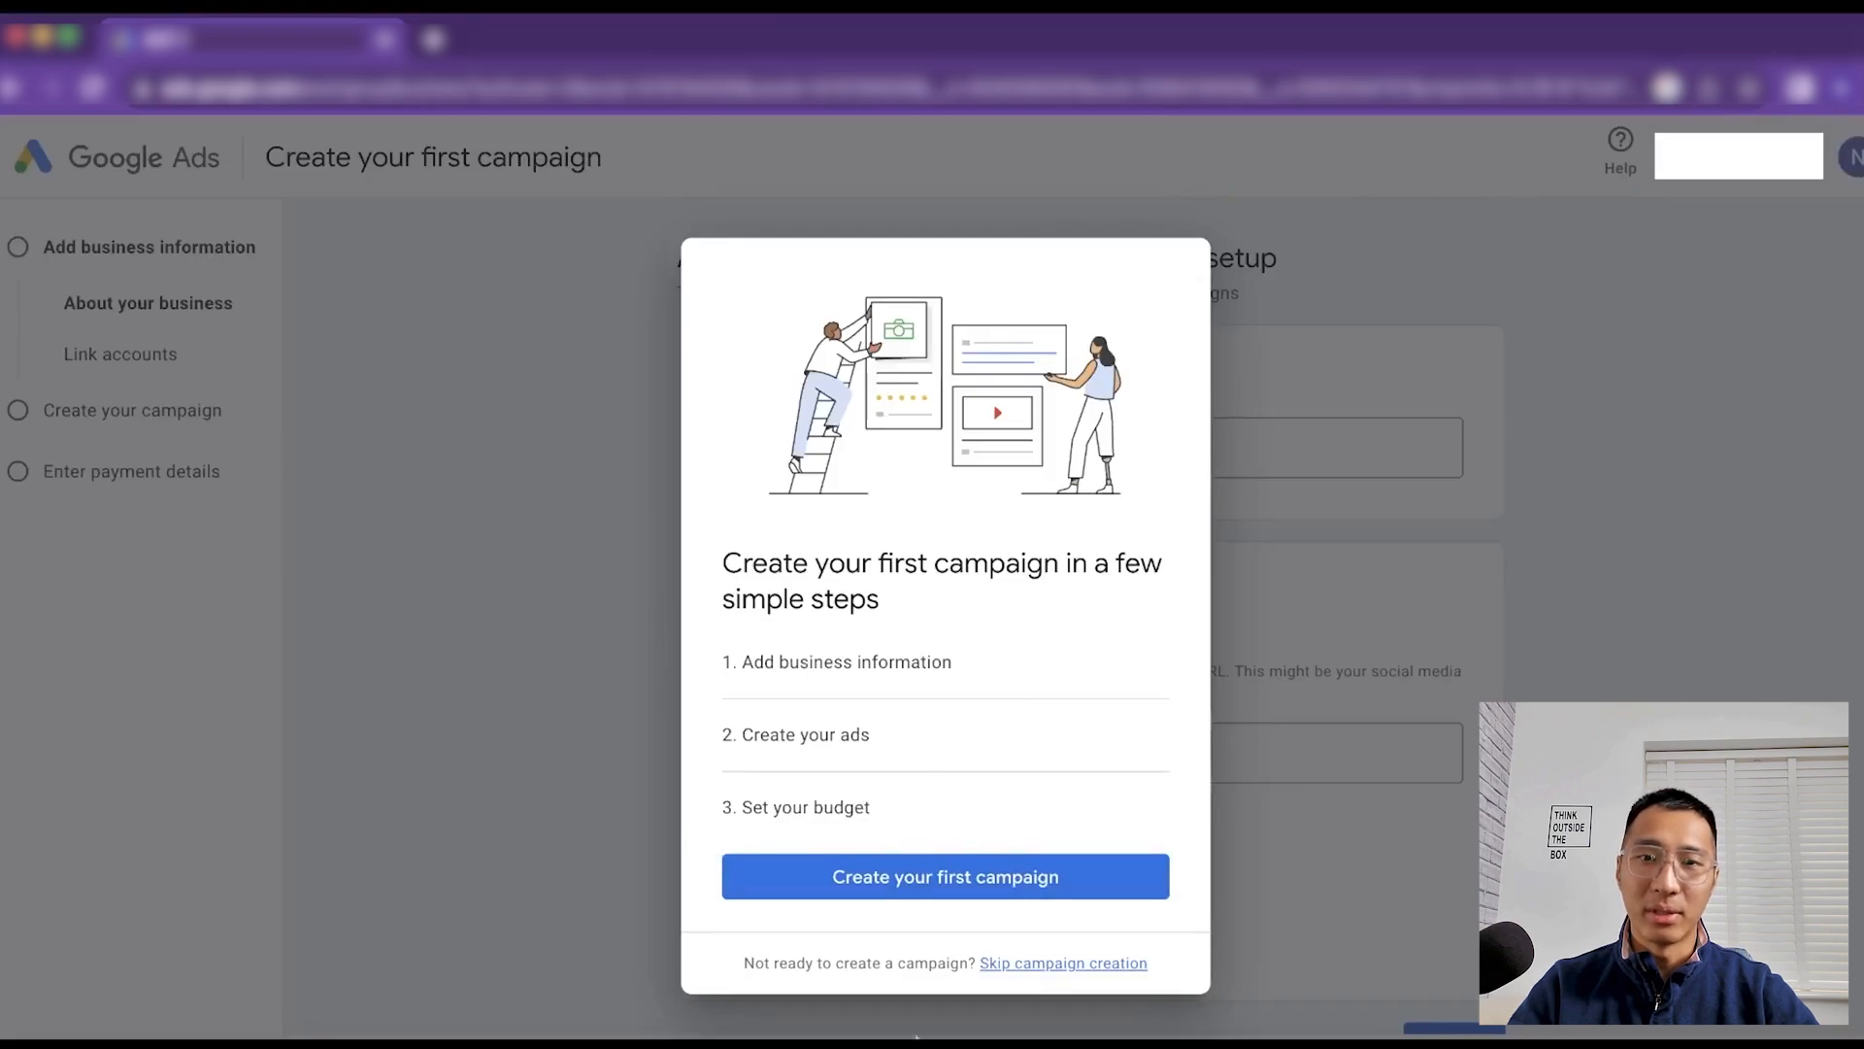
{"action": "left_click", "coordinate": [1062, 890]}
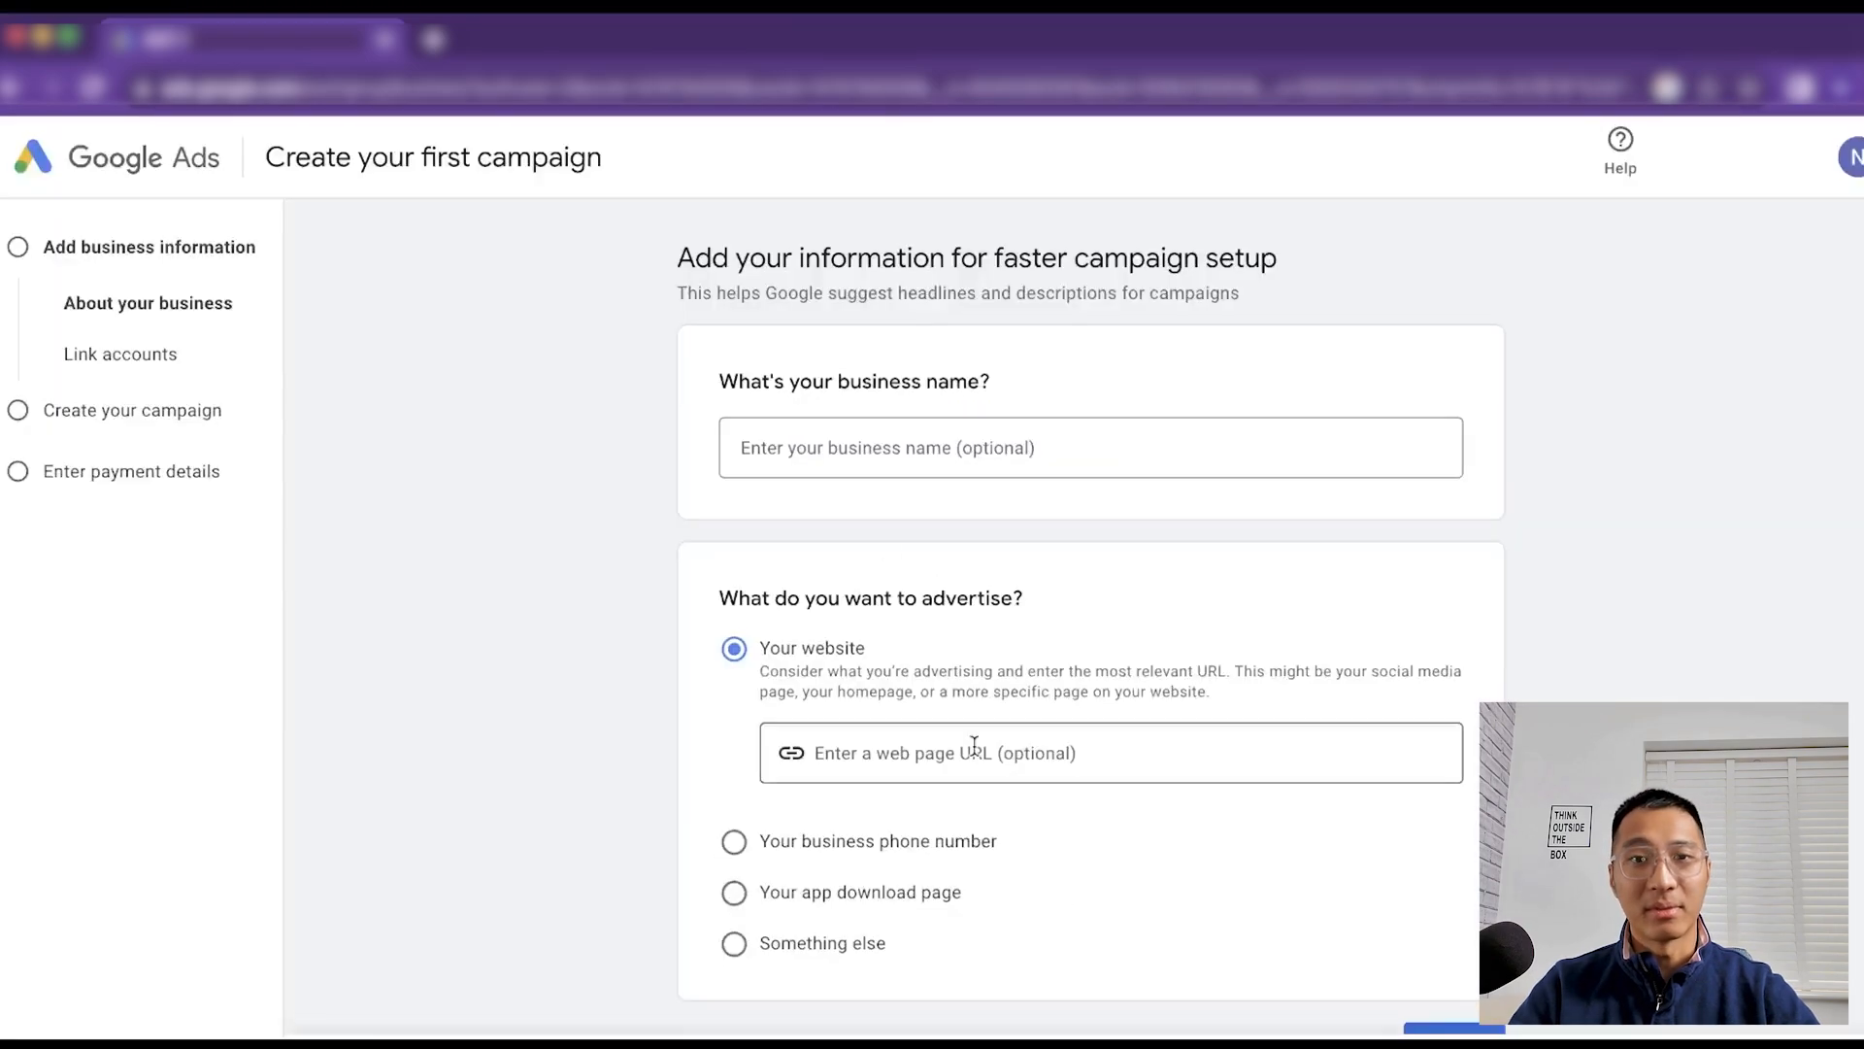
{"action": "left_click", "coordinate": [850, 457]}
{"action": "type", "text": "SAtore"}
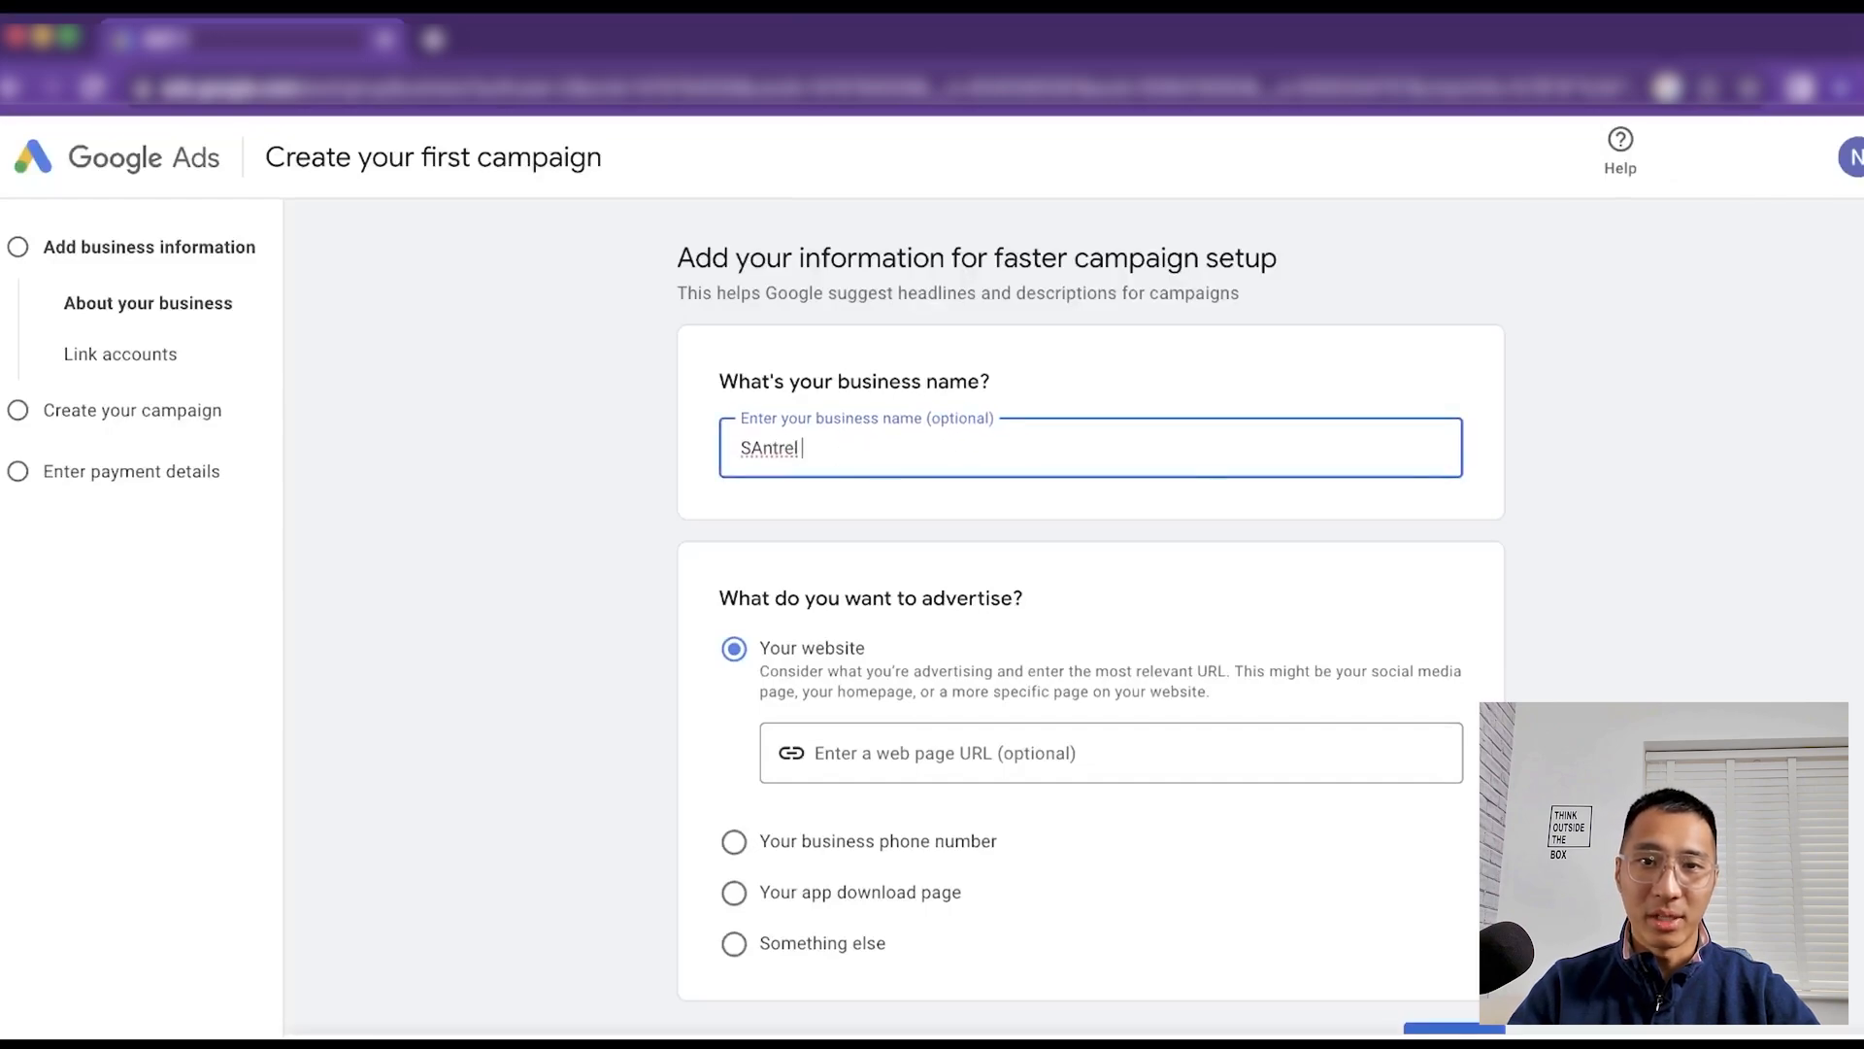
{"action": "key", "text": "BackSpace"}
{"action": "key", "text": "BackSpace"}
{"action": "key", "text": "BackSpace"}
{"action": "key", "text": "BackSpace"}
{"action": "key", "text": "BackSpace"}
{"action": "type", "text": "antrel "}
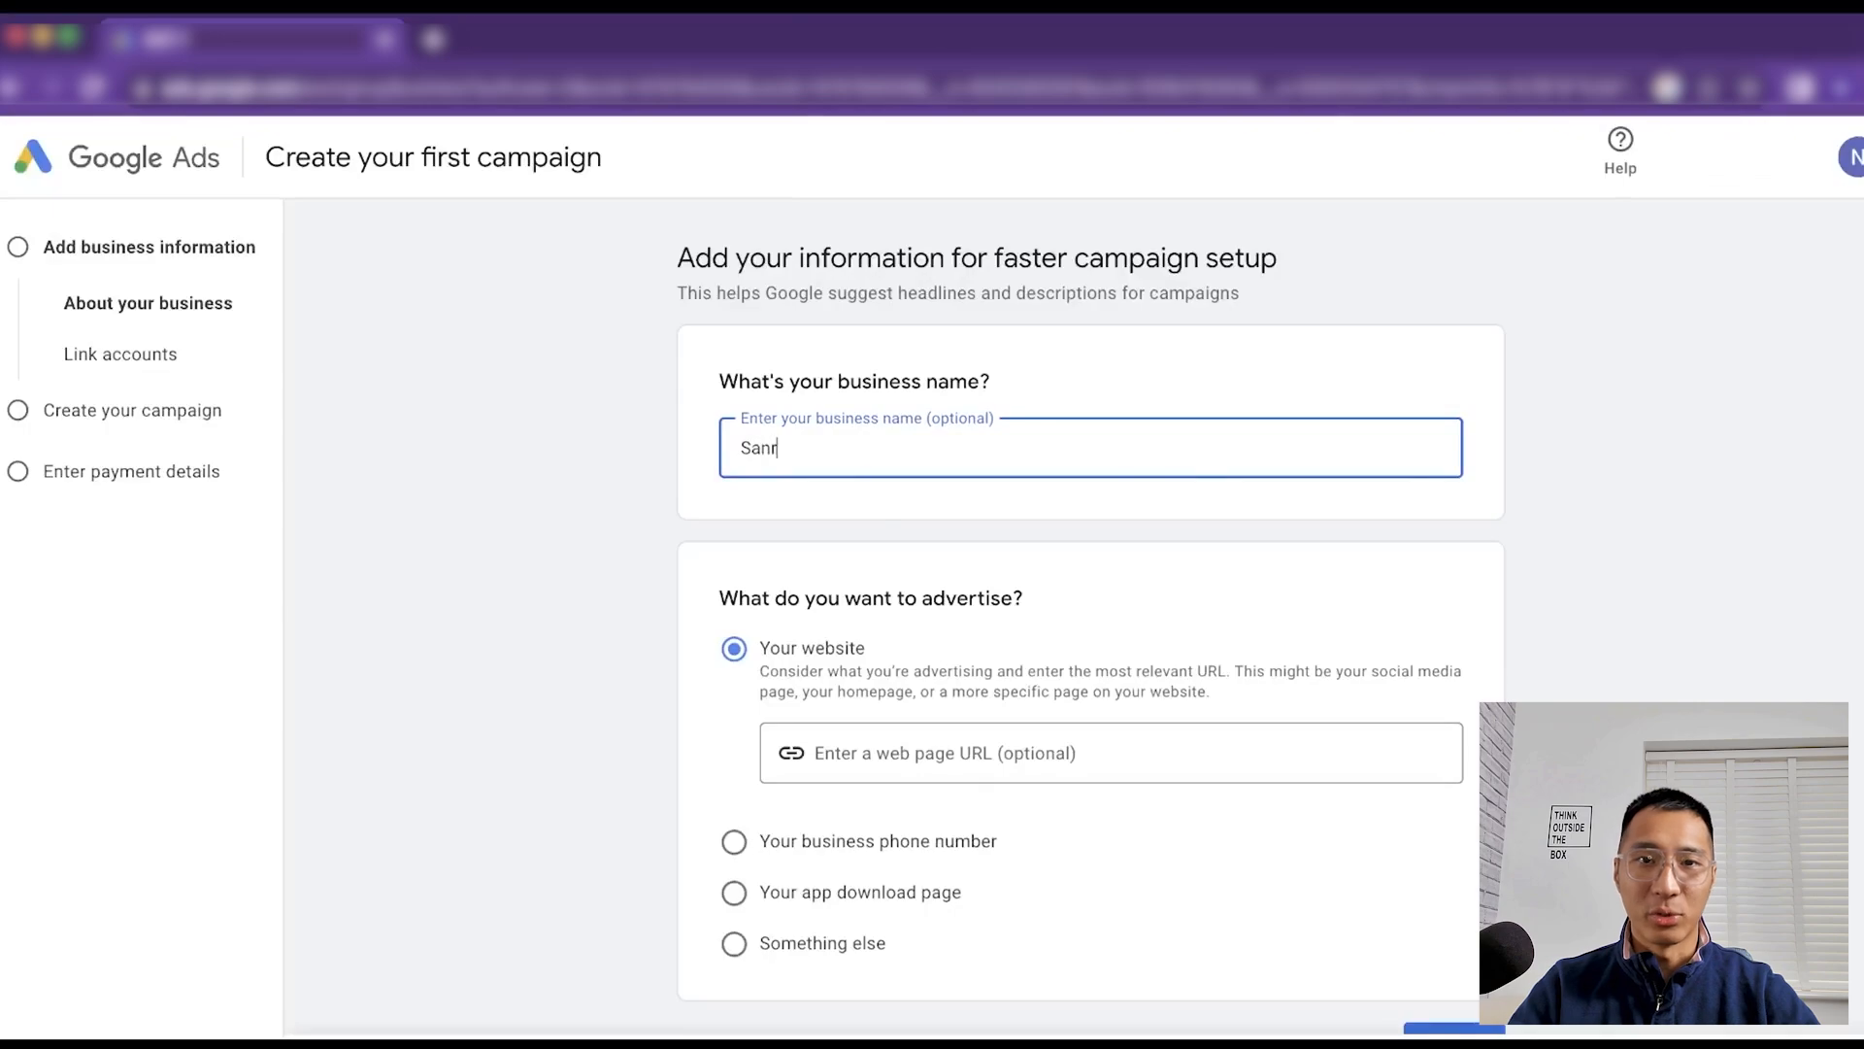
{"action": "type", "text": "Media"}
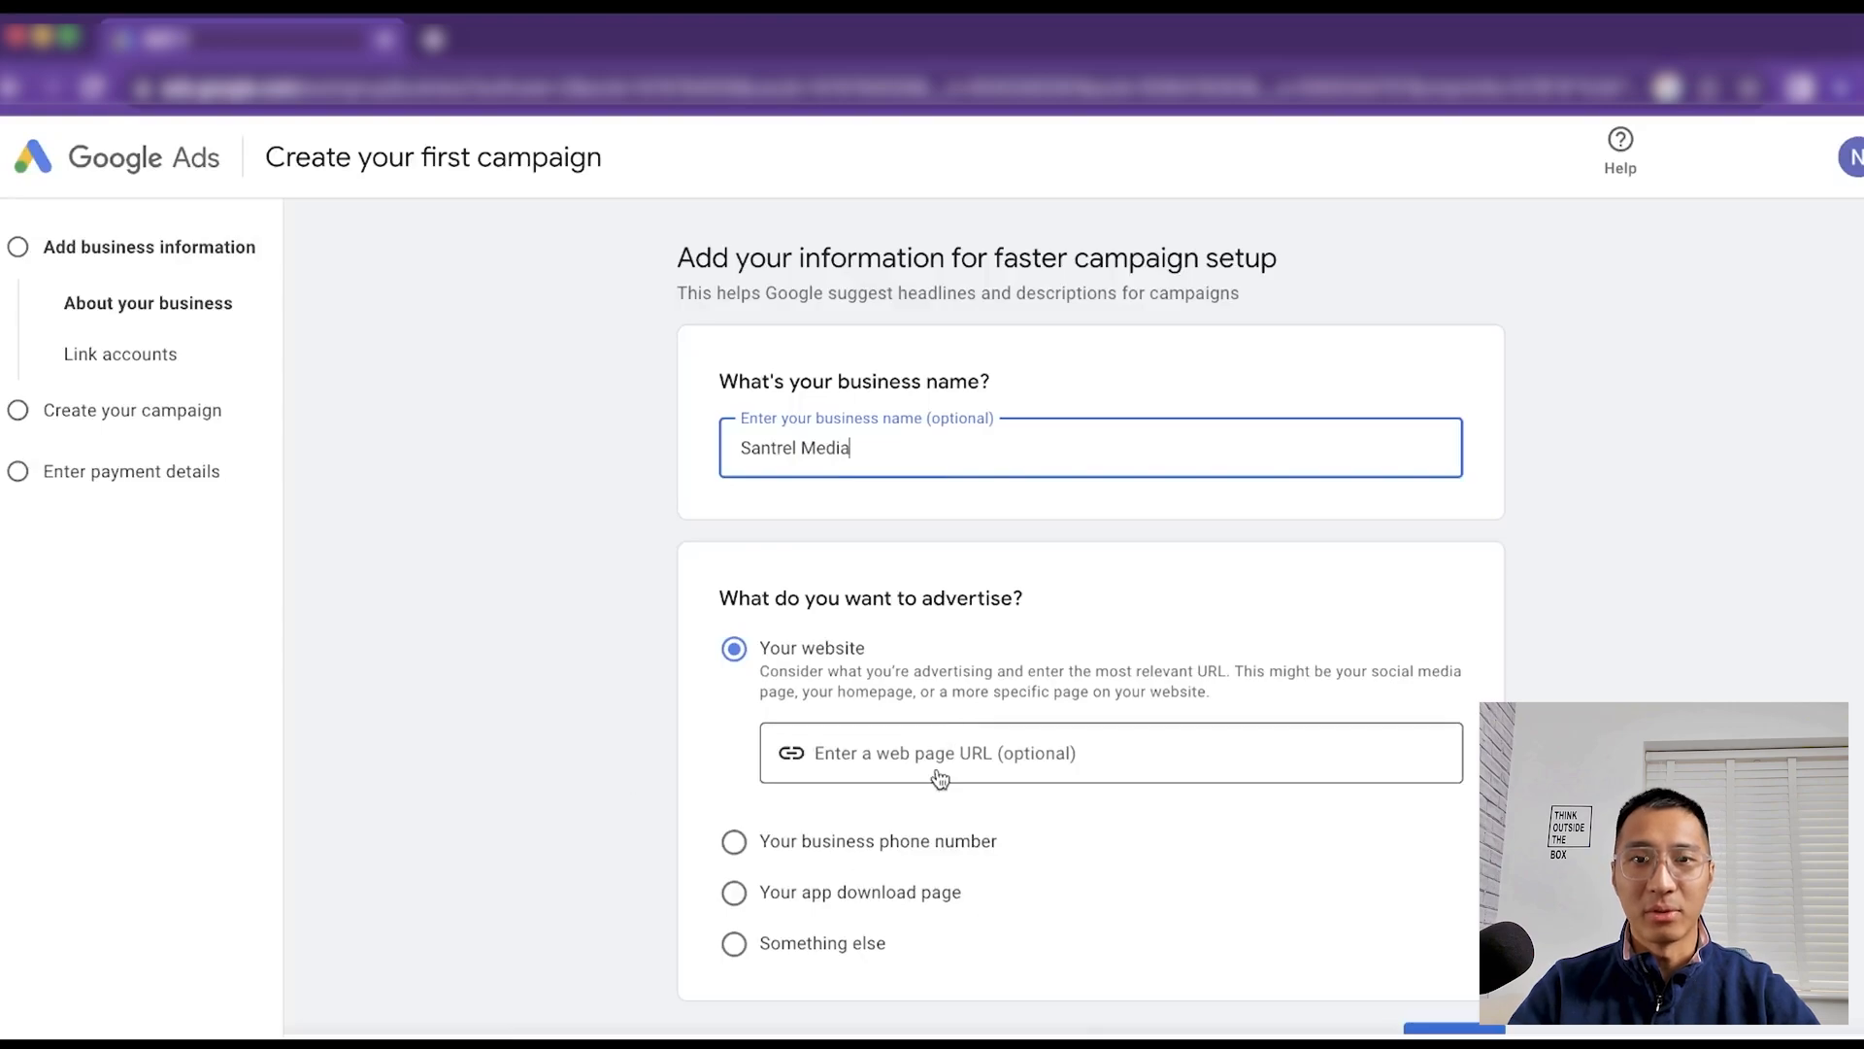
Set santrelmedia.com as the website to advertise and skip linking accounts
{"action": "left_click", "coordinate": [894, 754]}
{"action": "type", "text": "santrelmedia.com"}
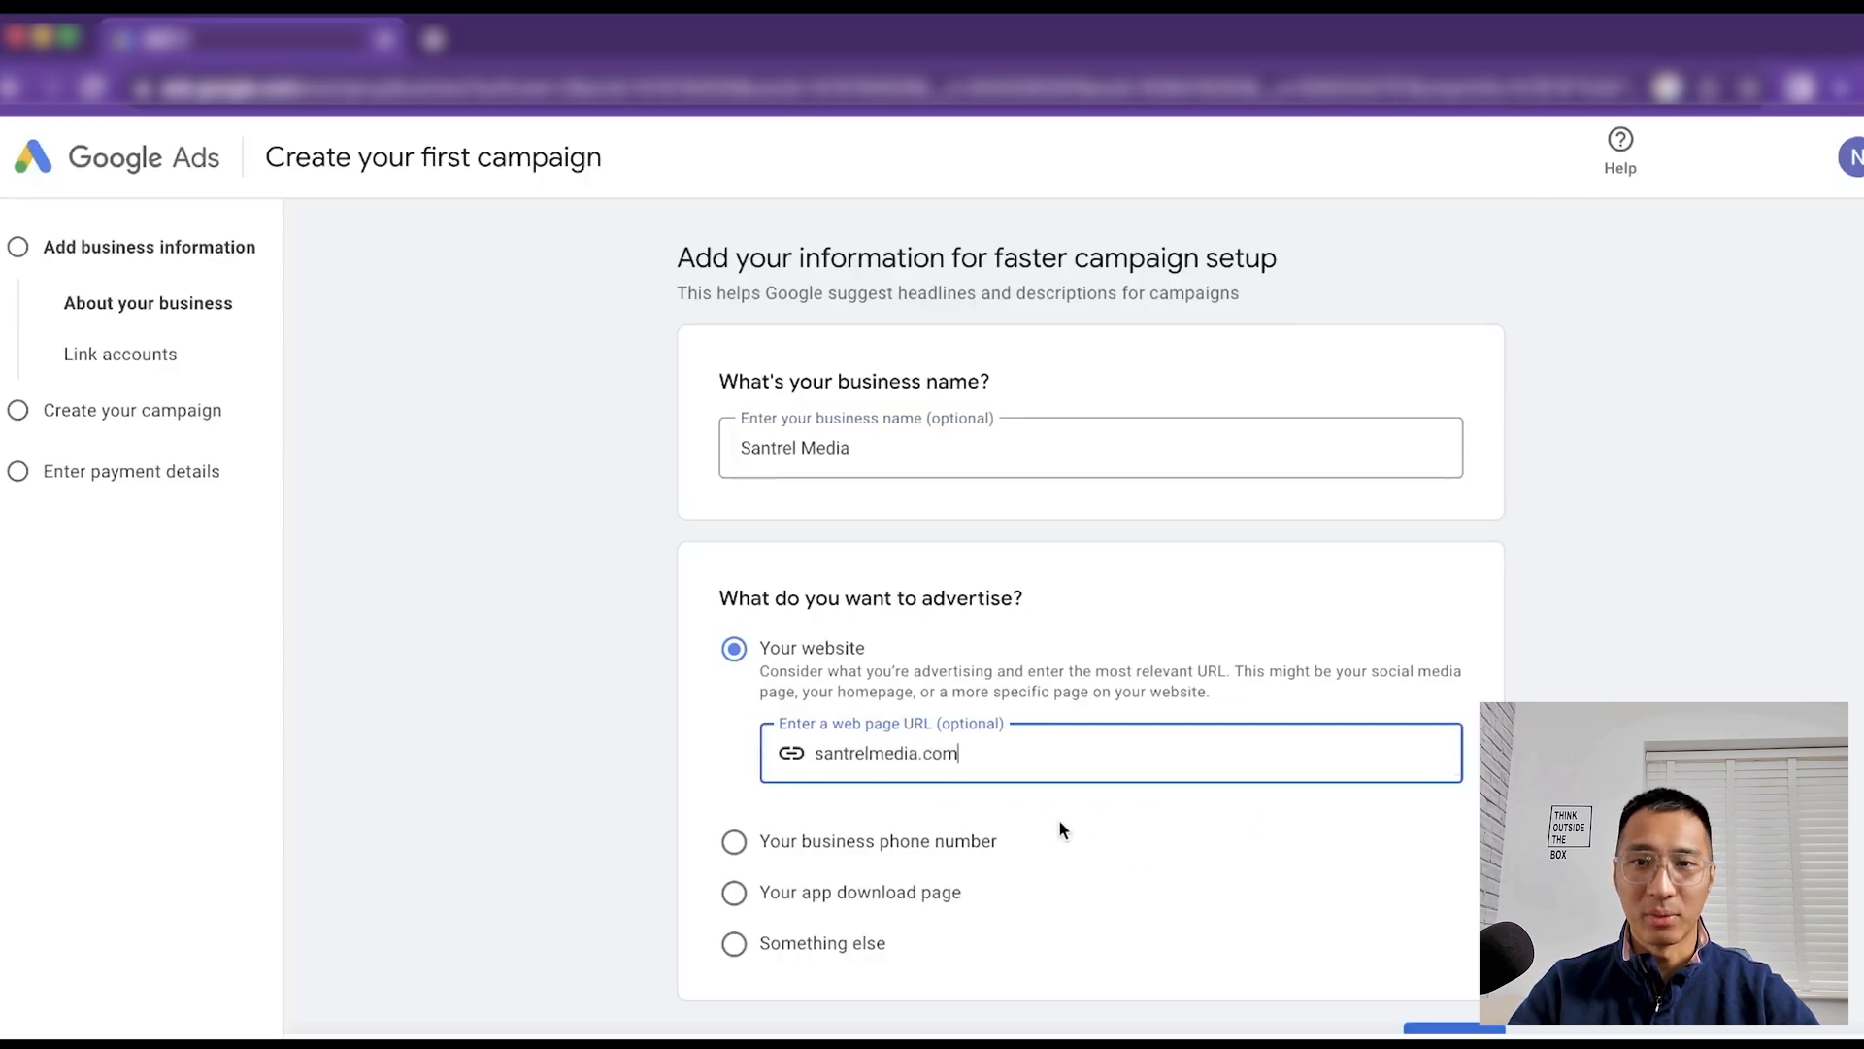
{"action": "scroll", "coordinate": [1058, 818], "scroll_direction": "down", "scroll_amount": 1}
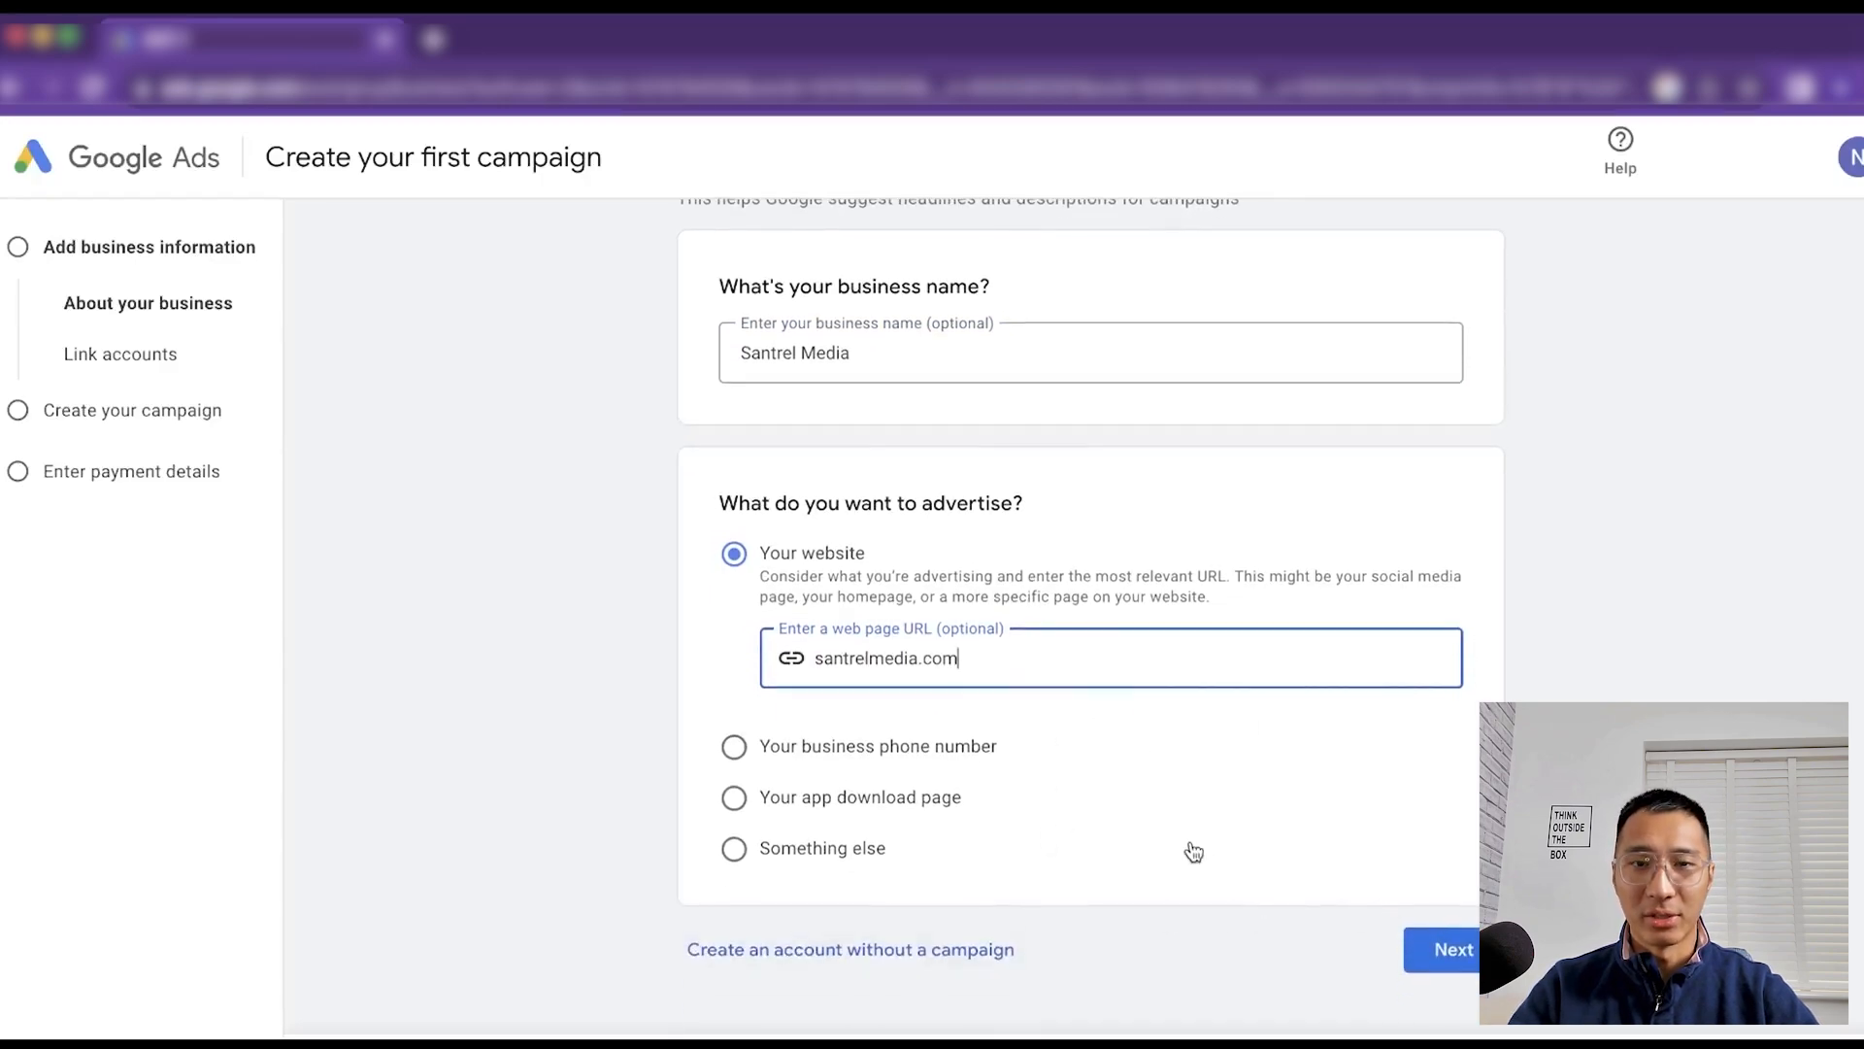
{"action": "left_click", "coordinate": [1450, 944]}
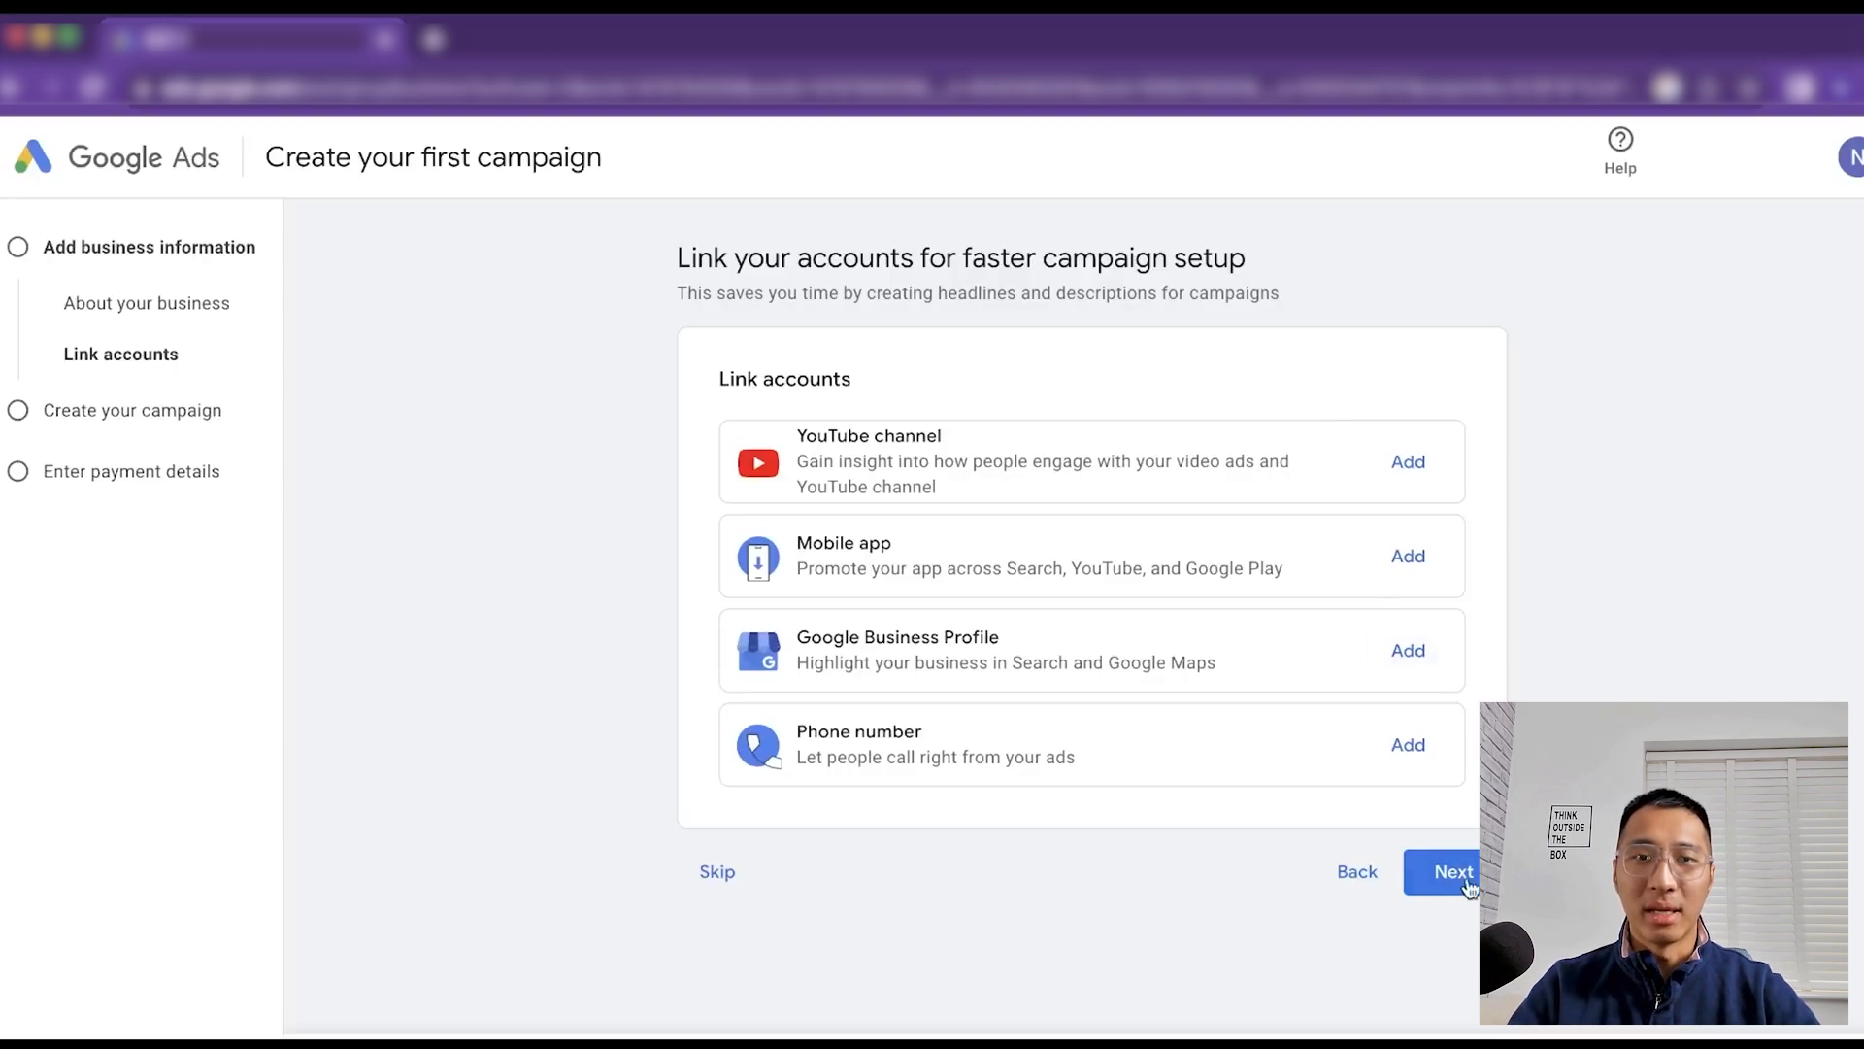
{"action": "left_click", "coordinate": [717, 883]}
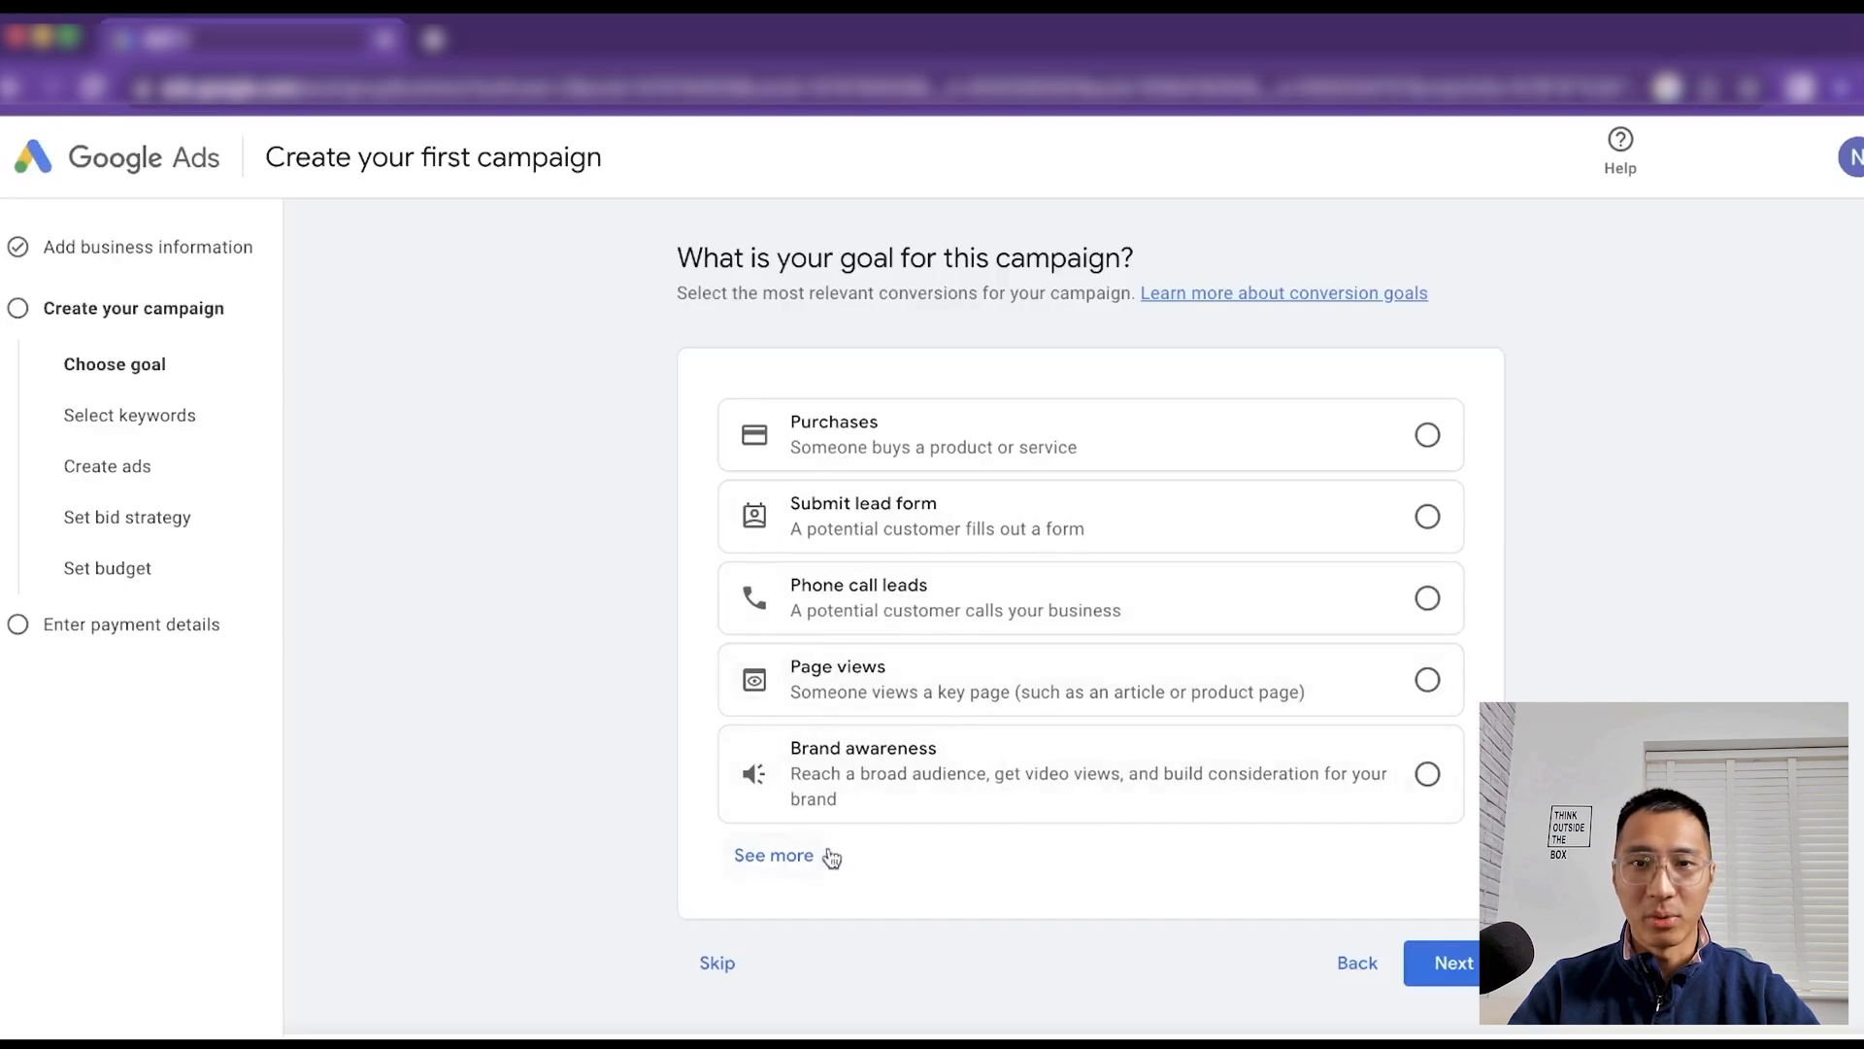
Review the full list of conversion goals, choose Purchases as the campaign goal and continue
{"action": "left_click", "coordinate": [777, 858]}
{"action": "scroll", "coordinate": [582, 762], "scroll_direction": "down", "scroll_amount": 3}
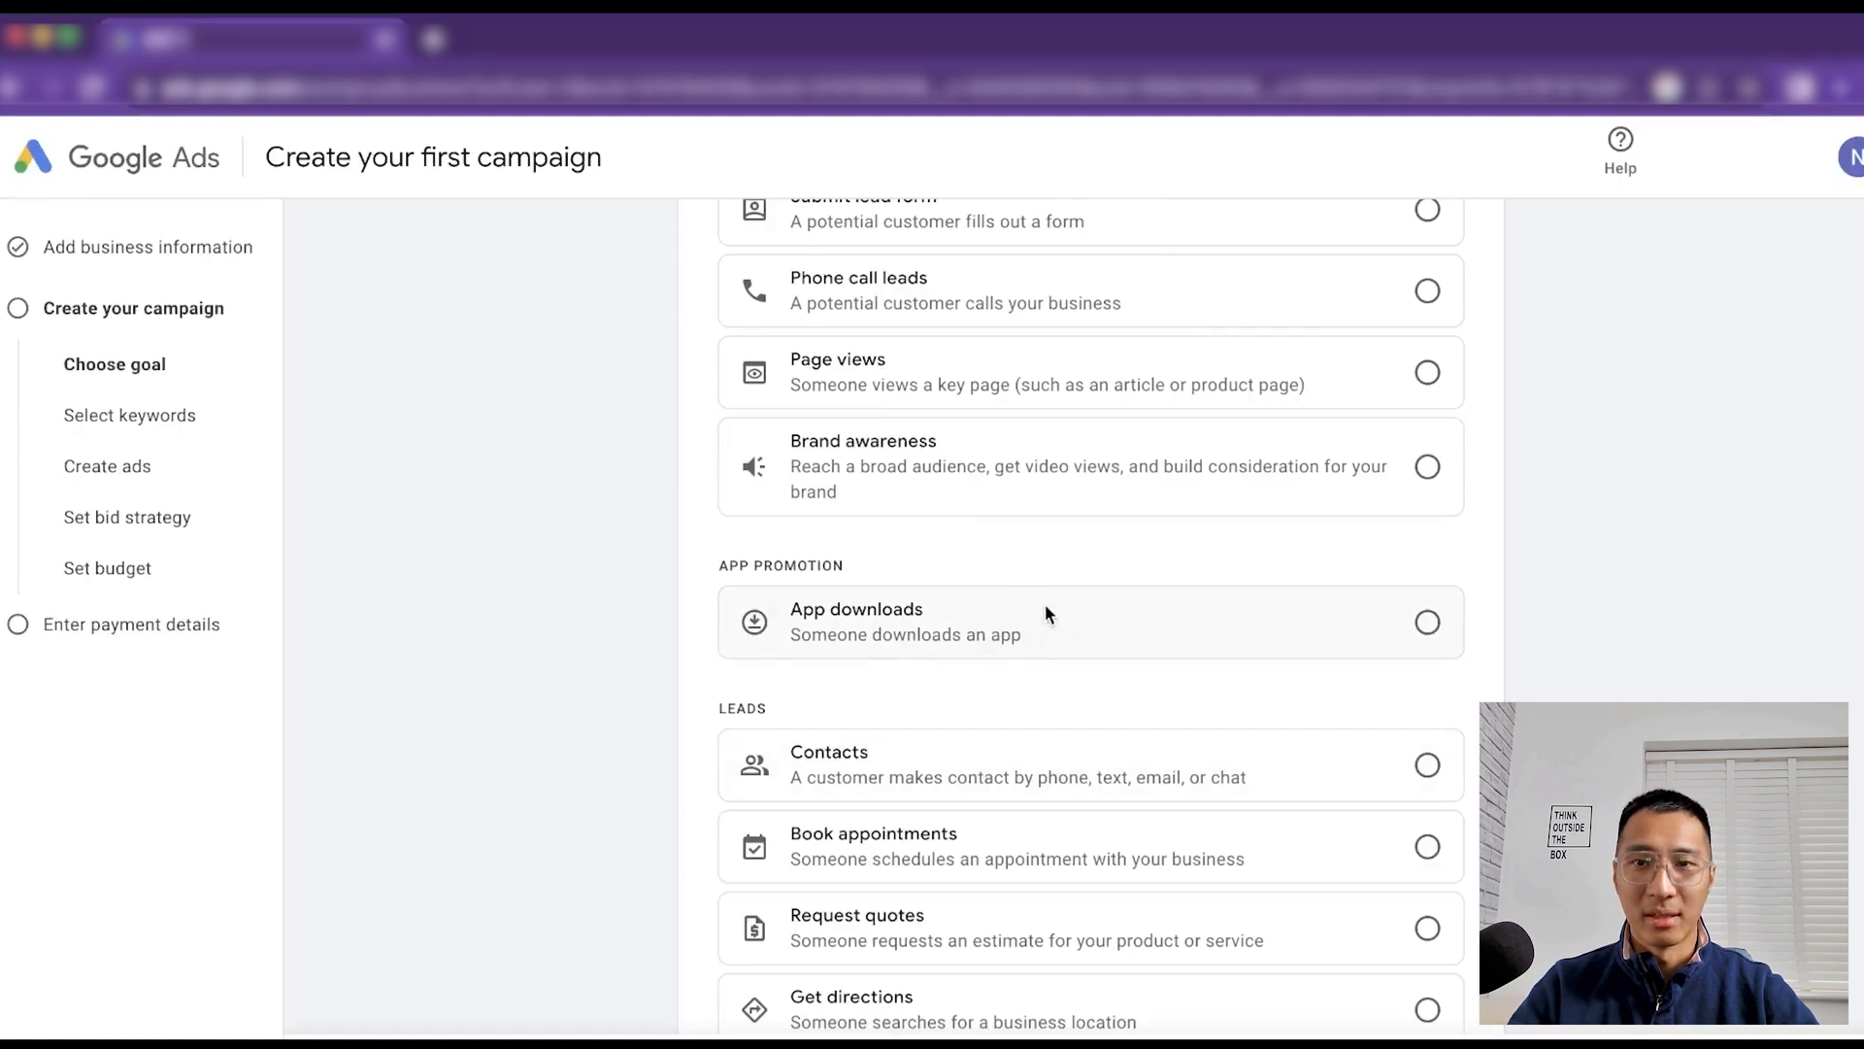
{"action": "scroll", "coordinate": [1046, 607], "scroll_direction": "down", "scroll_amount": 3}
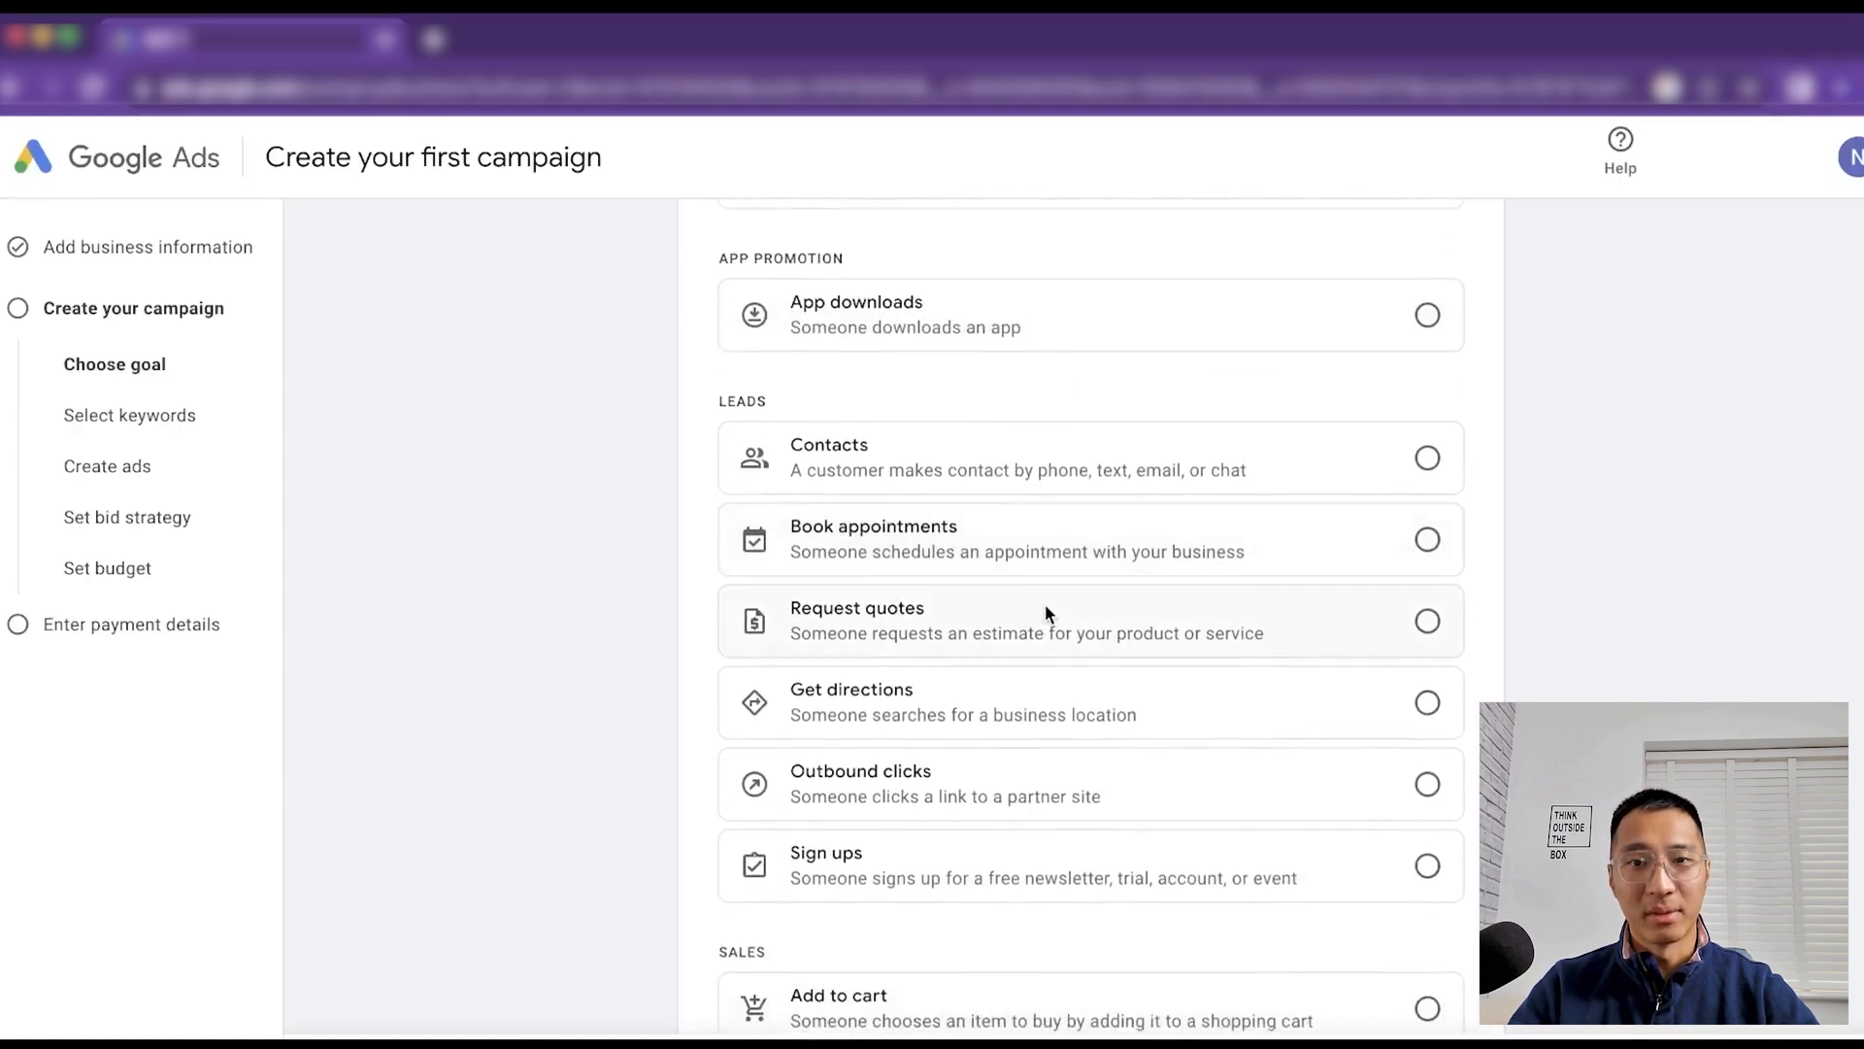
{"action": "scroll", "coordinate": [1045, 607], "scroll_direction": "down", "scroll_amount": 1}
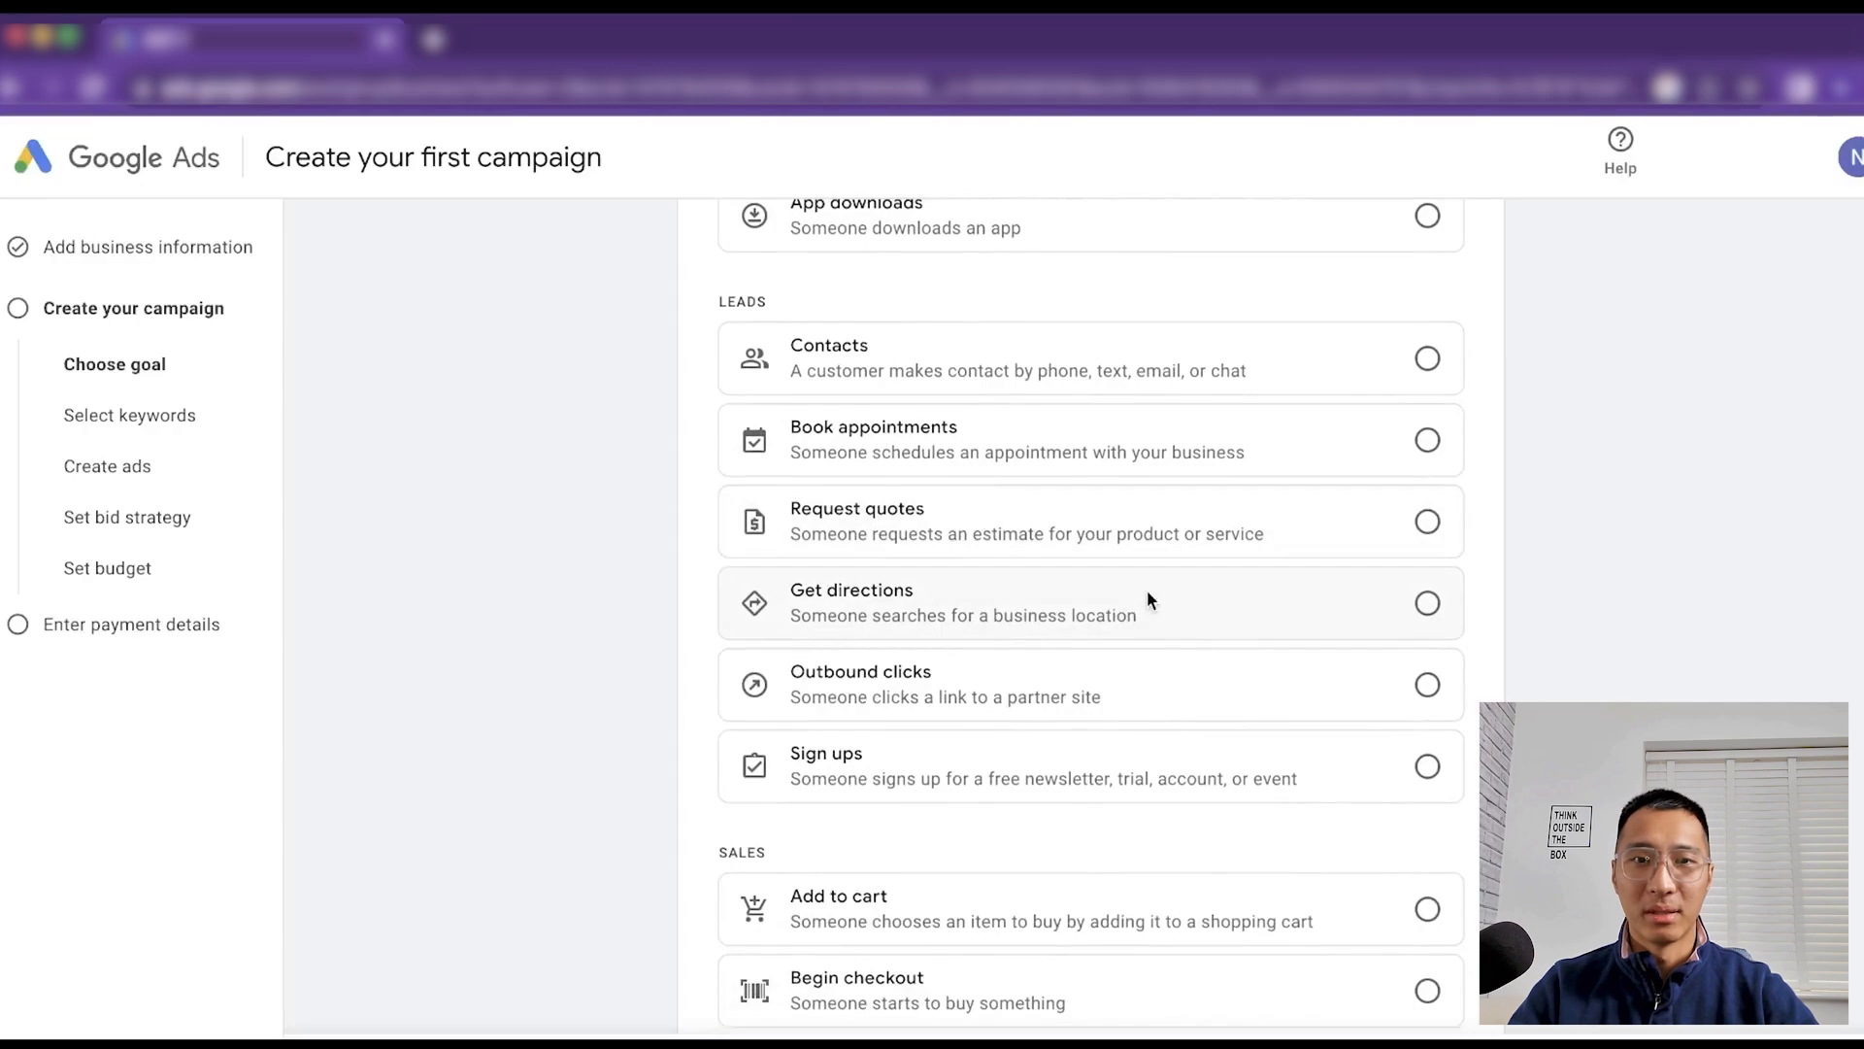
{"action": "scroll", "coordinate": [1045, 637], "scroll_direction": "down", "scroll_amount": 3}
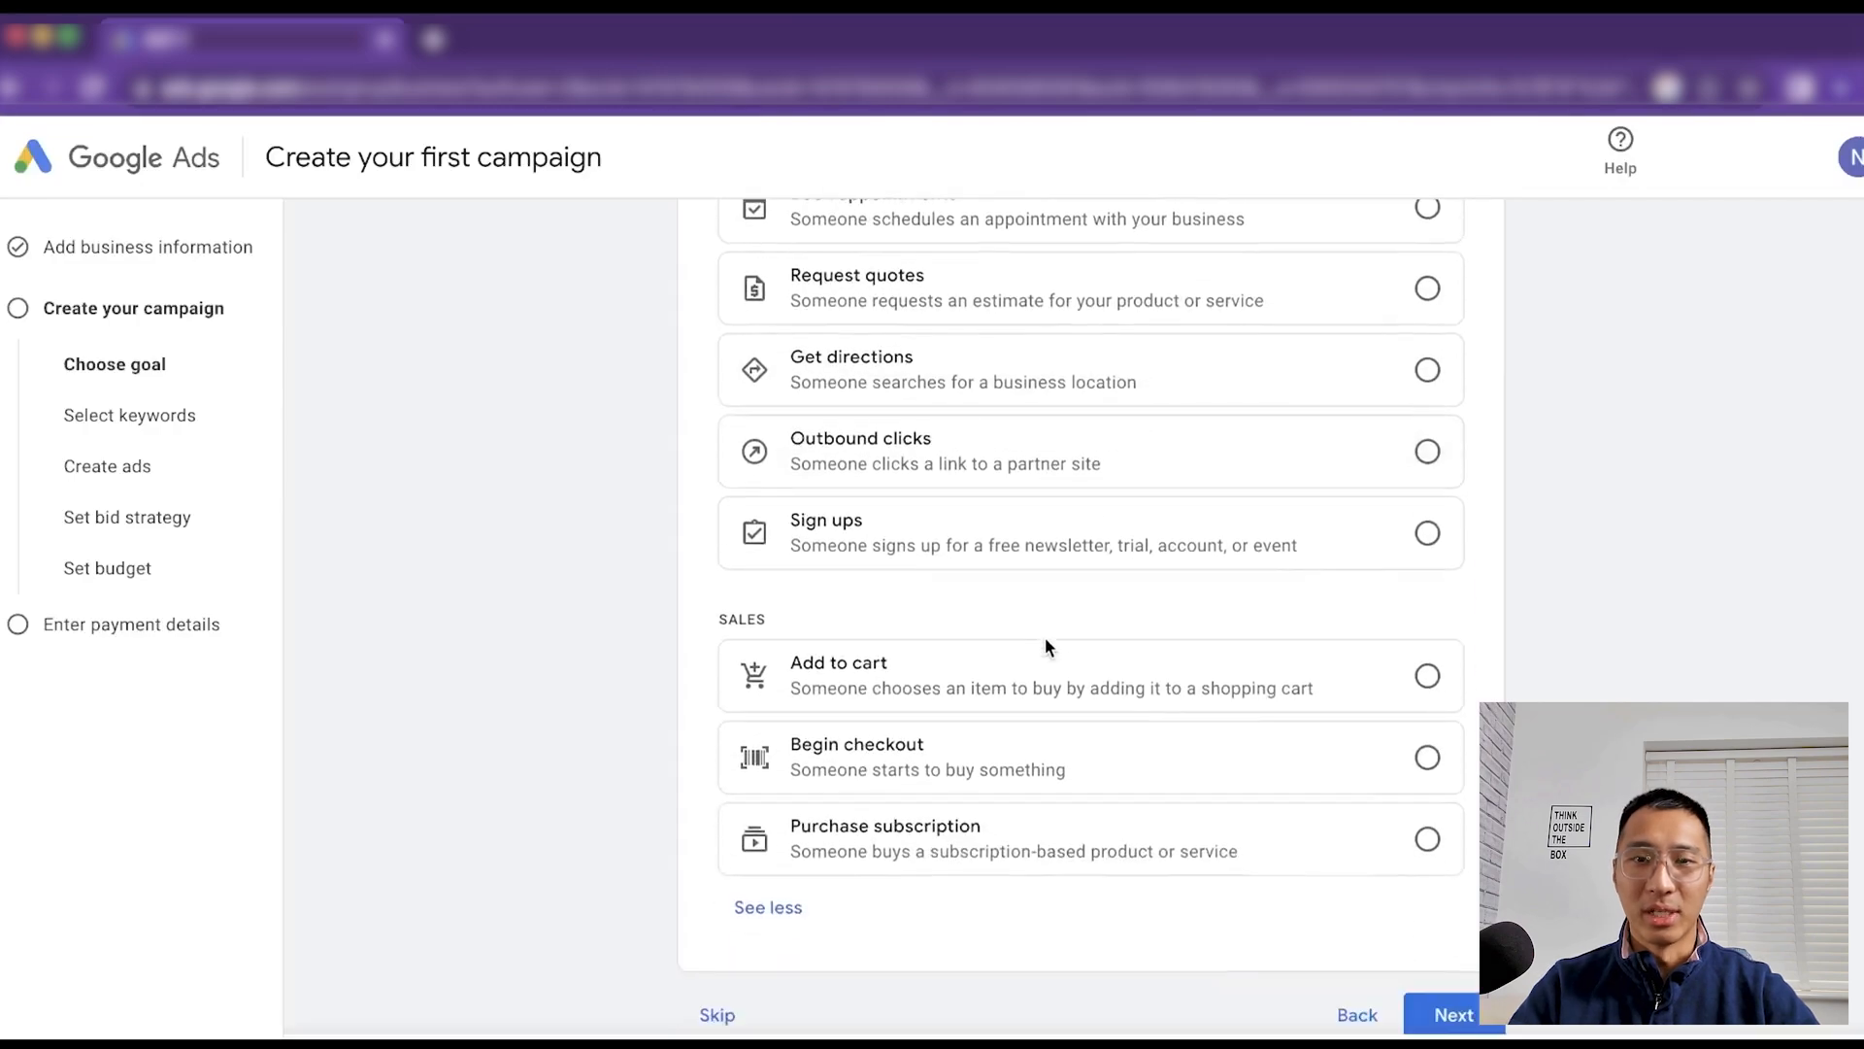
{"action": "scroll", "coordinate": [1136, 494], "scroll_direction": "up", "scroll_amount": 9}
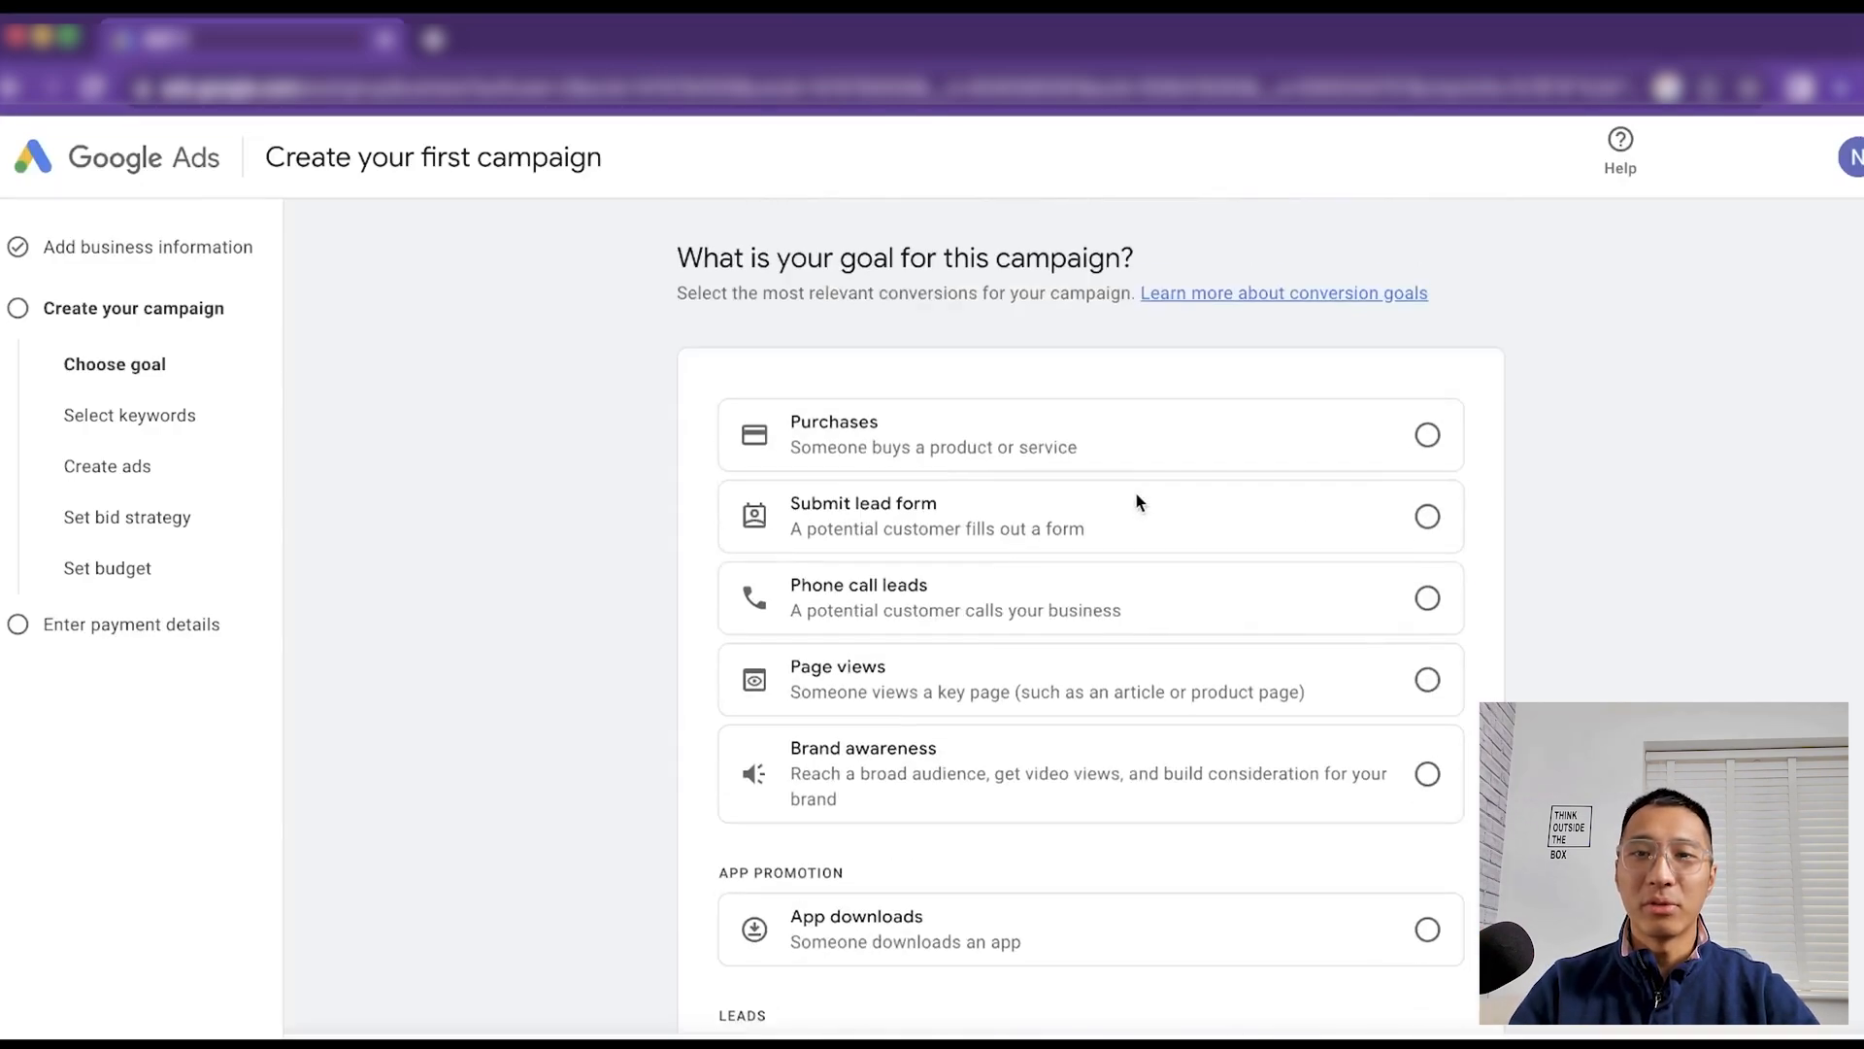
{"action": "left_click", "coordinate": [1429, 435]}
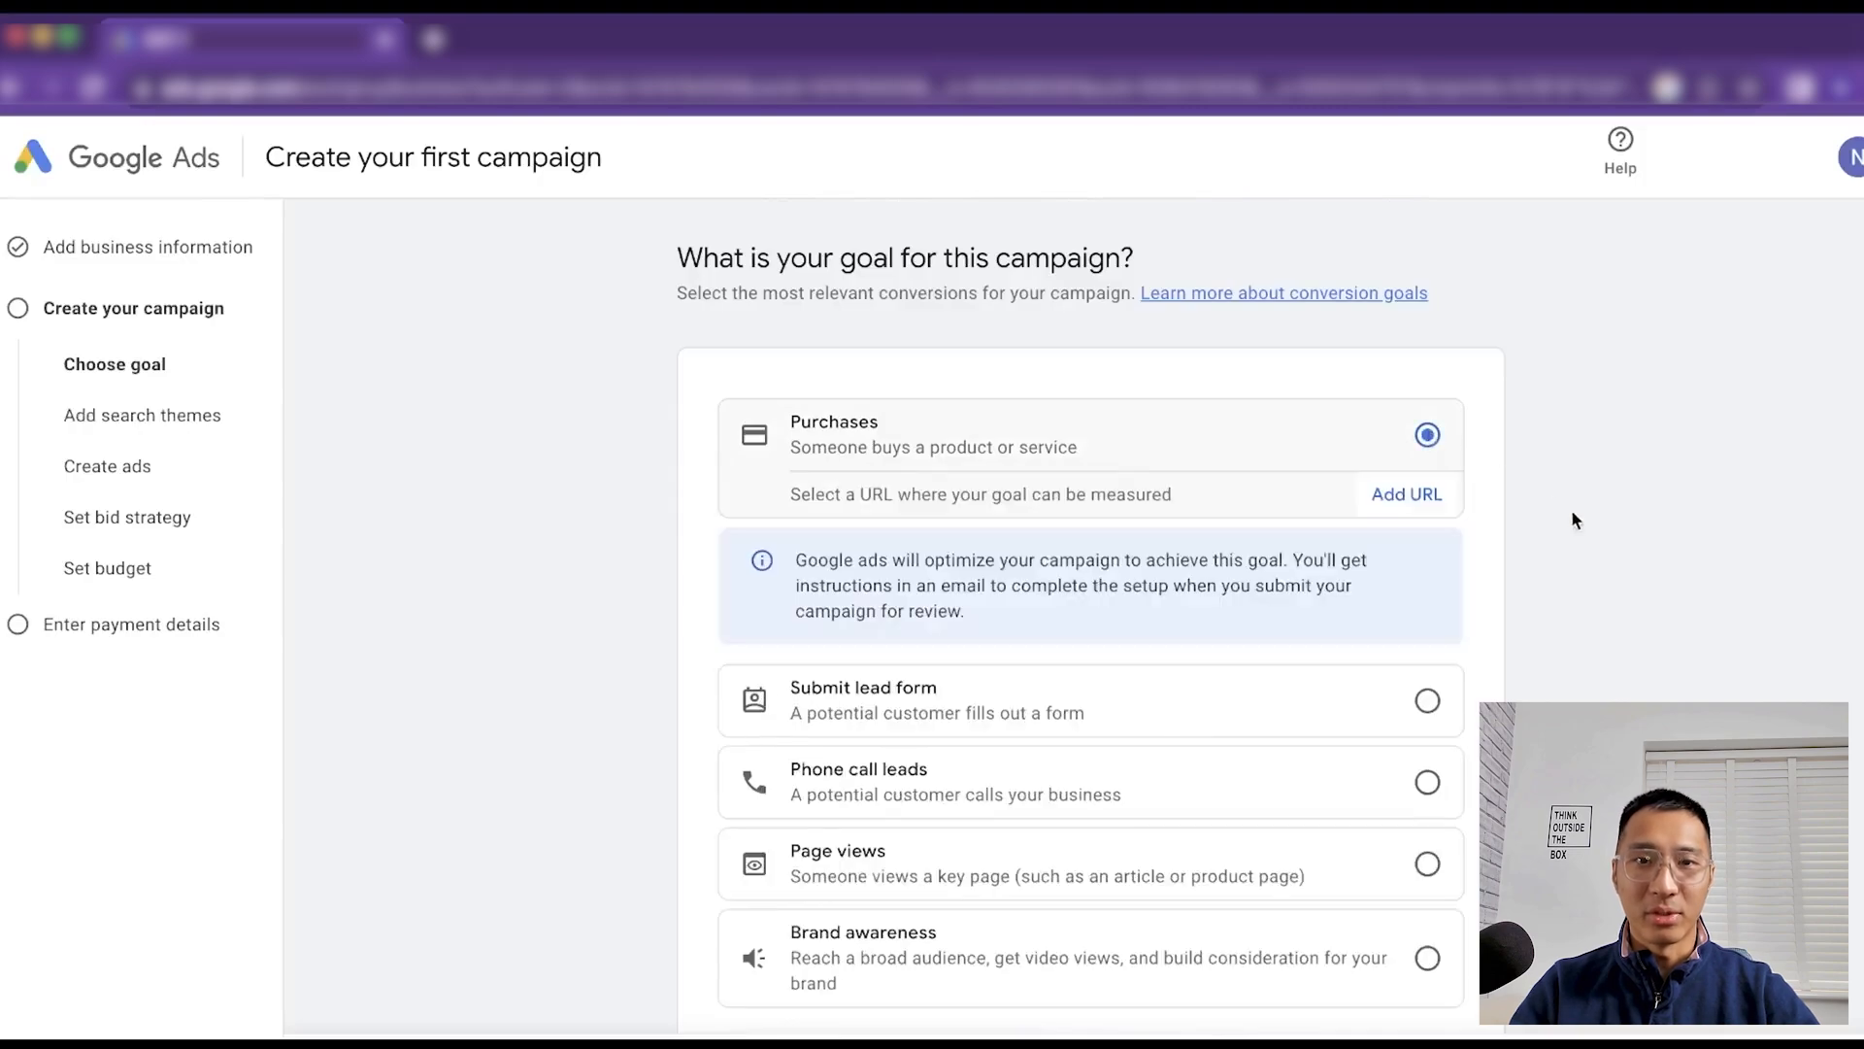
{"action": "scroll", "coordinate": [1541, 592], "scroll_direction": "down", "scroll_amount": 12}
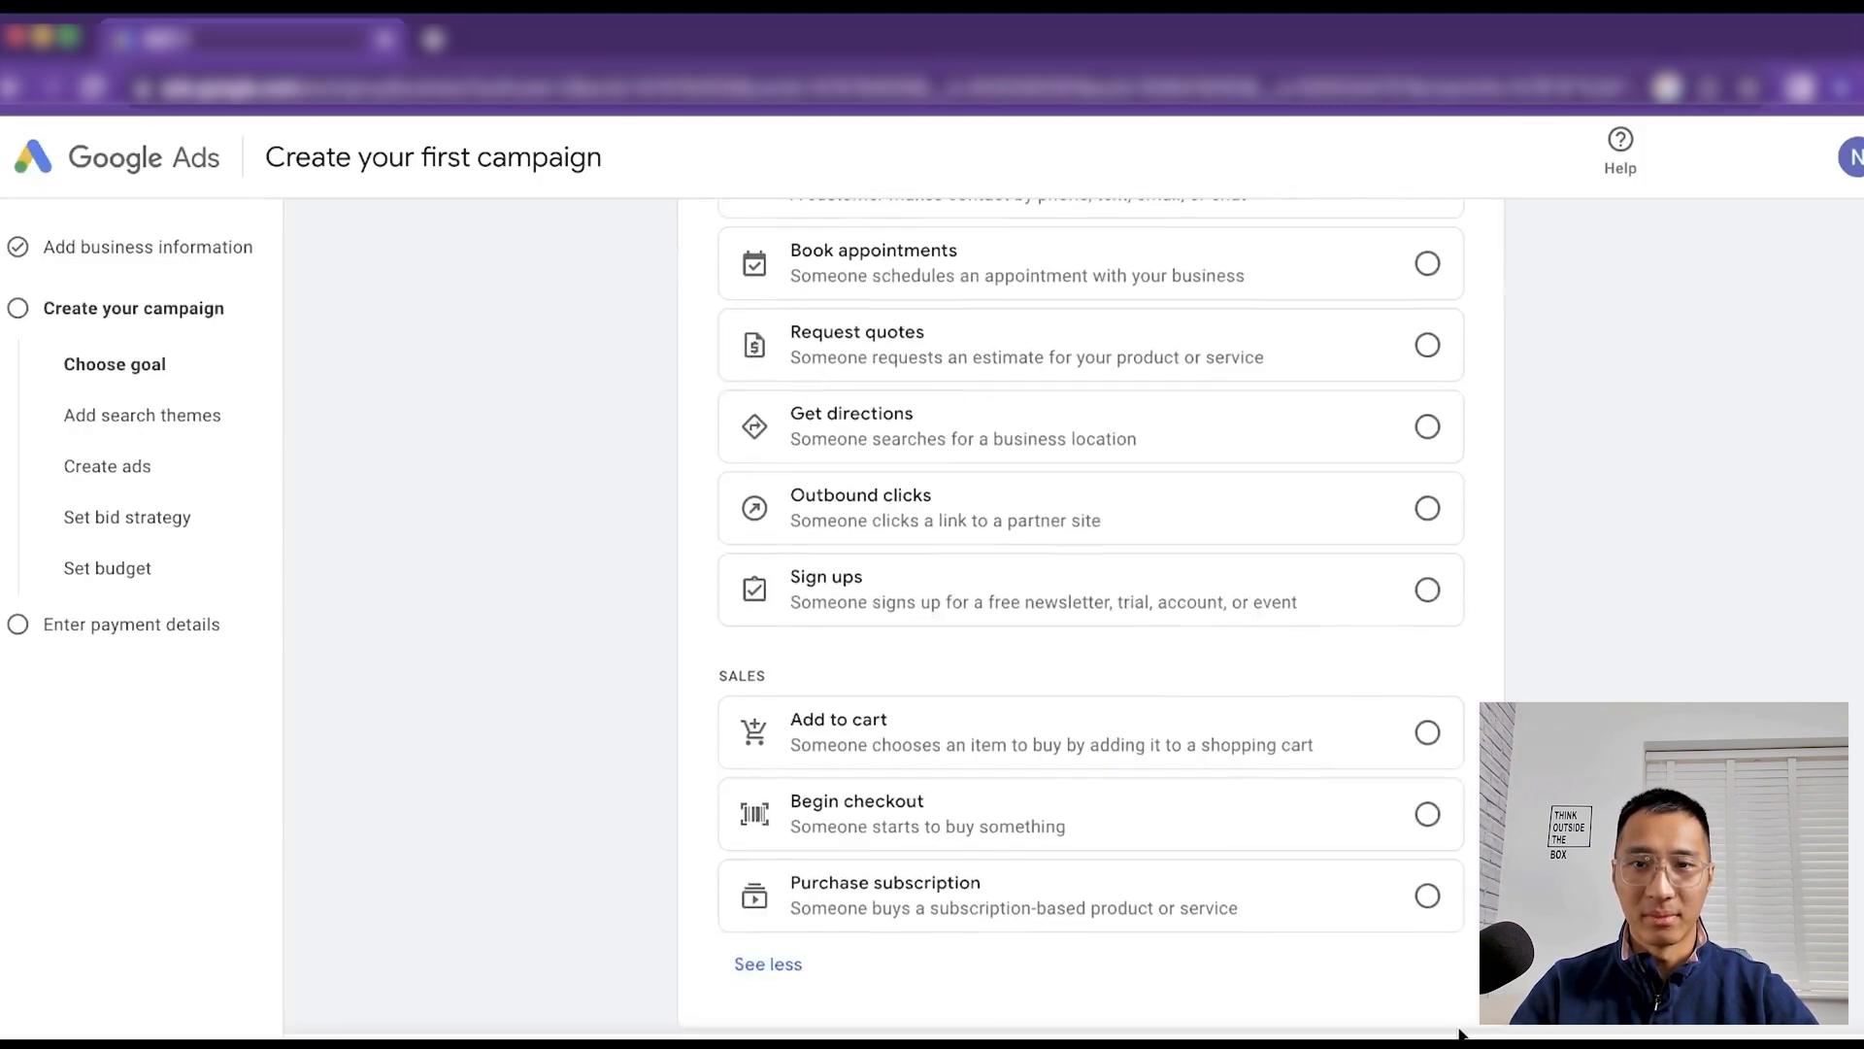
{"action": "left_click", "coordinate": [1456, 951]}
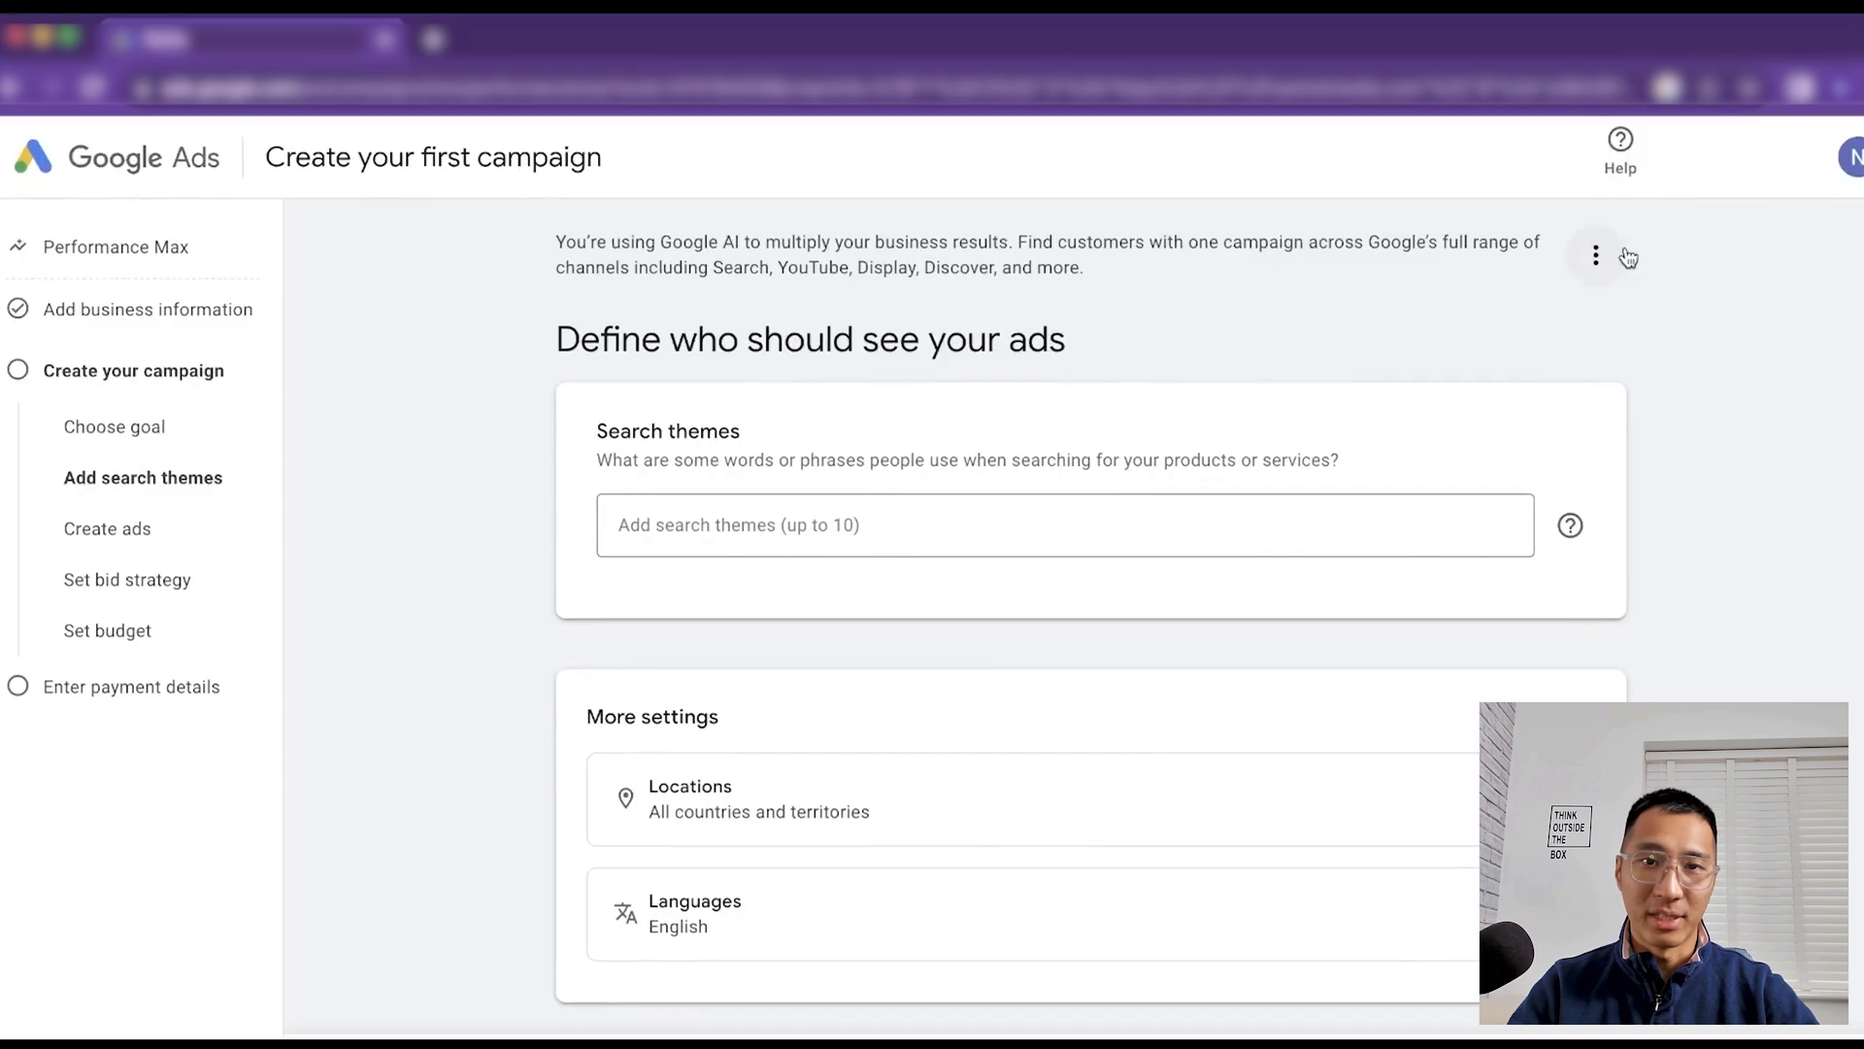
Switch to choosing among other campaign types and expand the full list of types
{"action": "left_click", "coordinate": [1596, 257]}
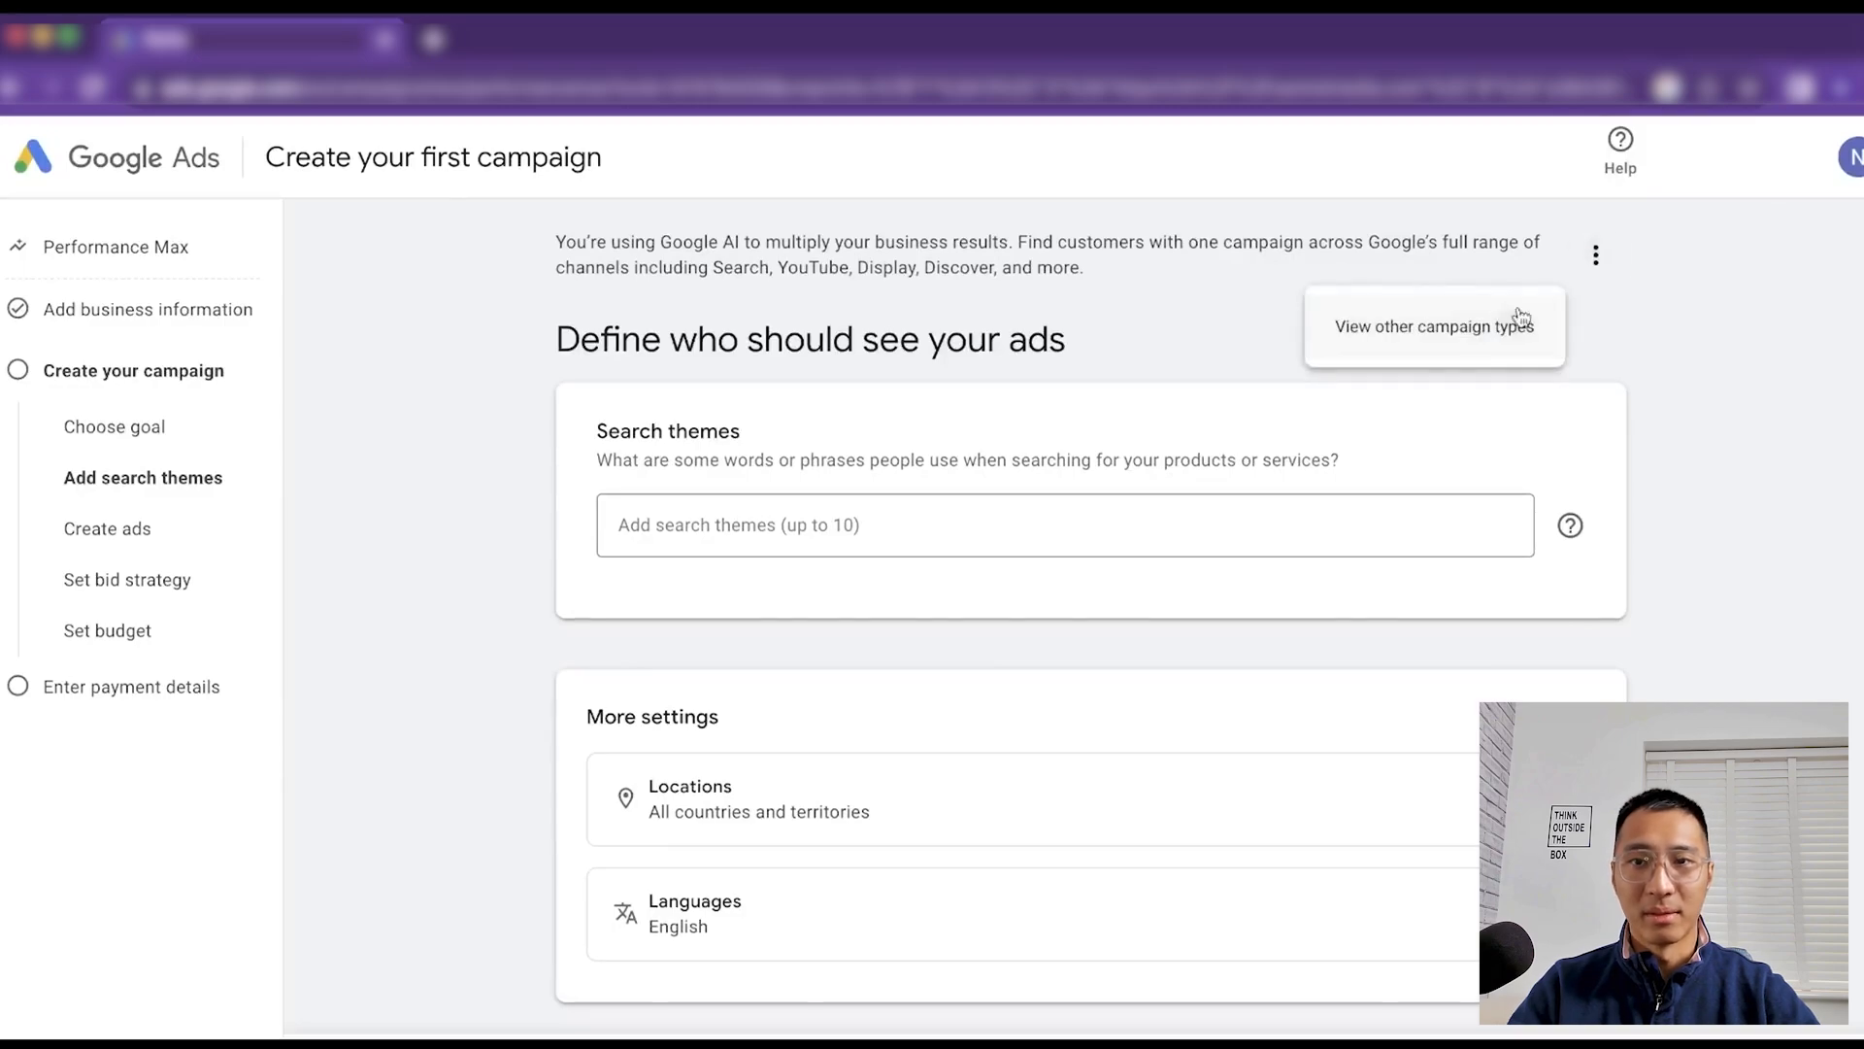
{"action": "left_click", "coordinate": [1446, 335]}
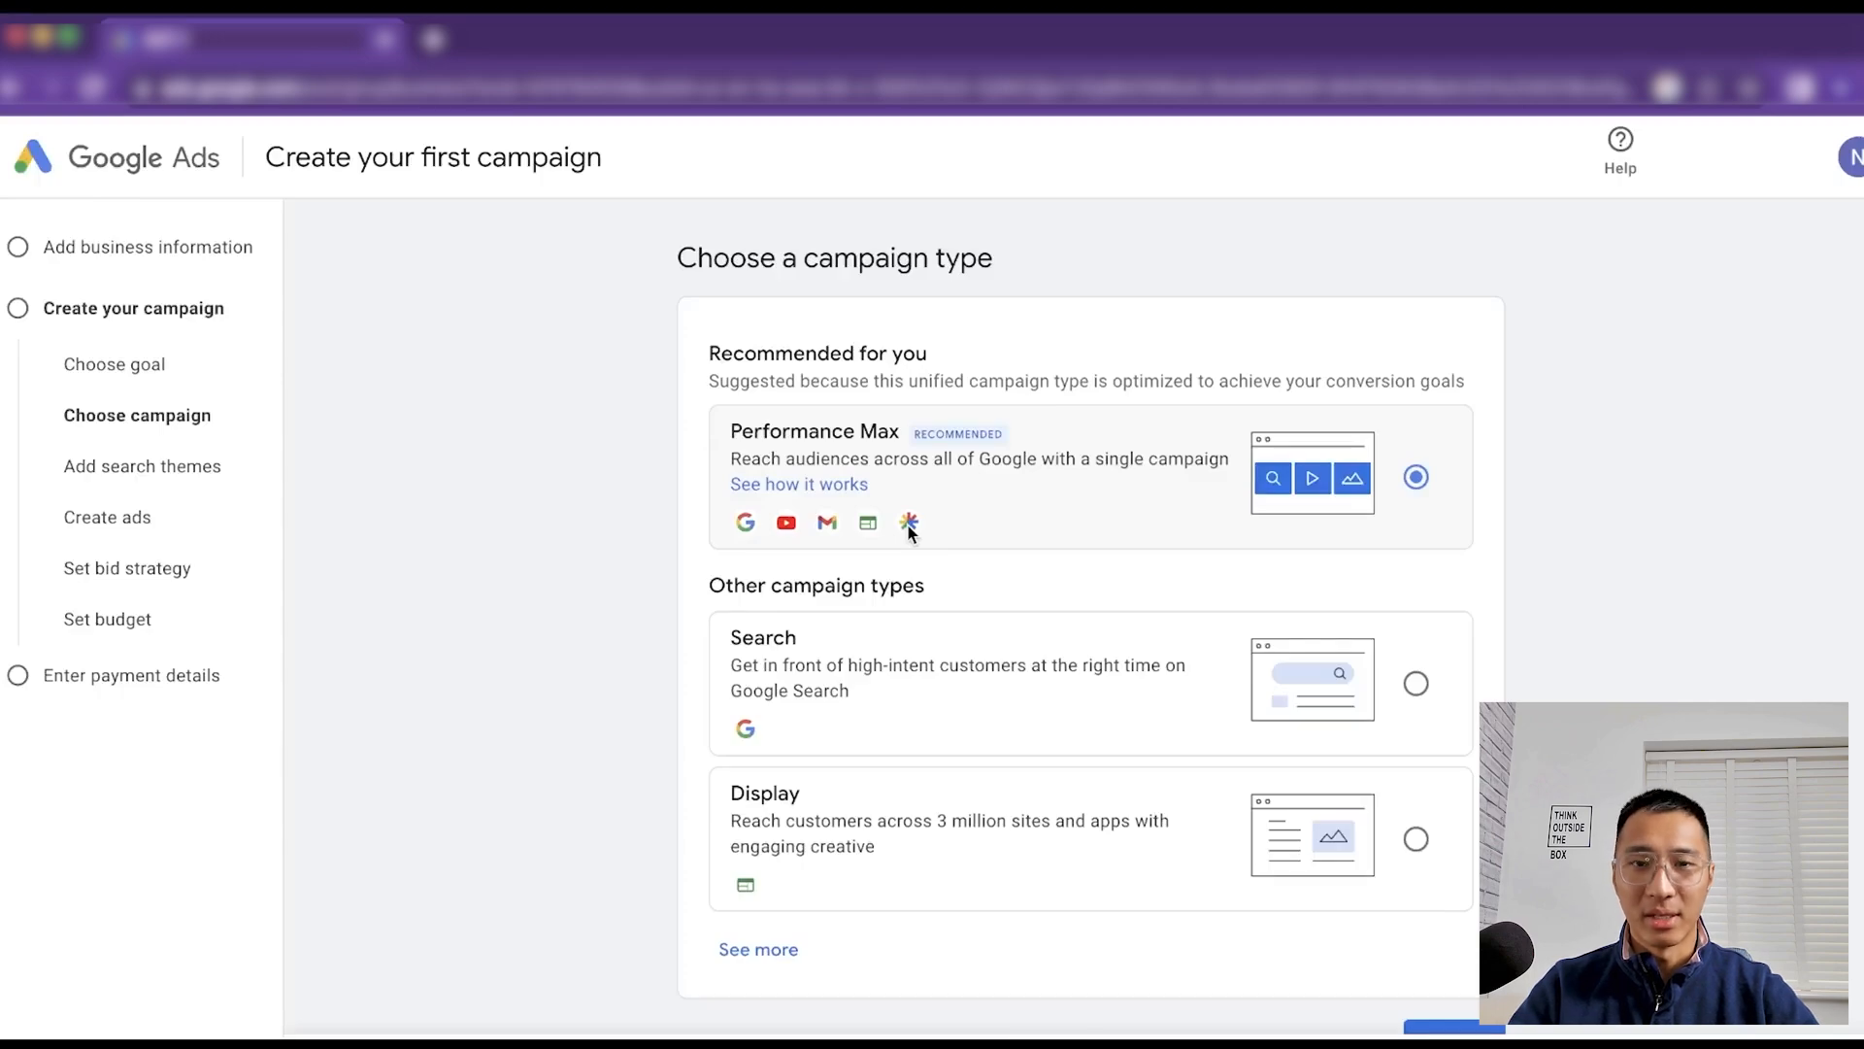
{"action": "scroll", "coordinate": [773, 947], "scroll_direction": "down", "scroll_amount": 1}
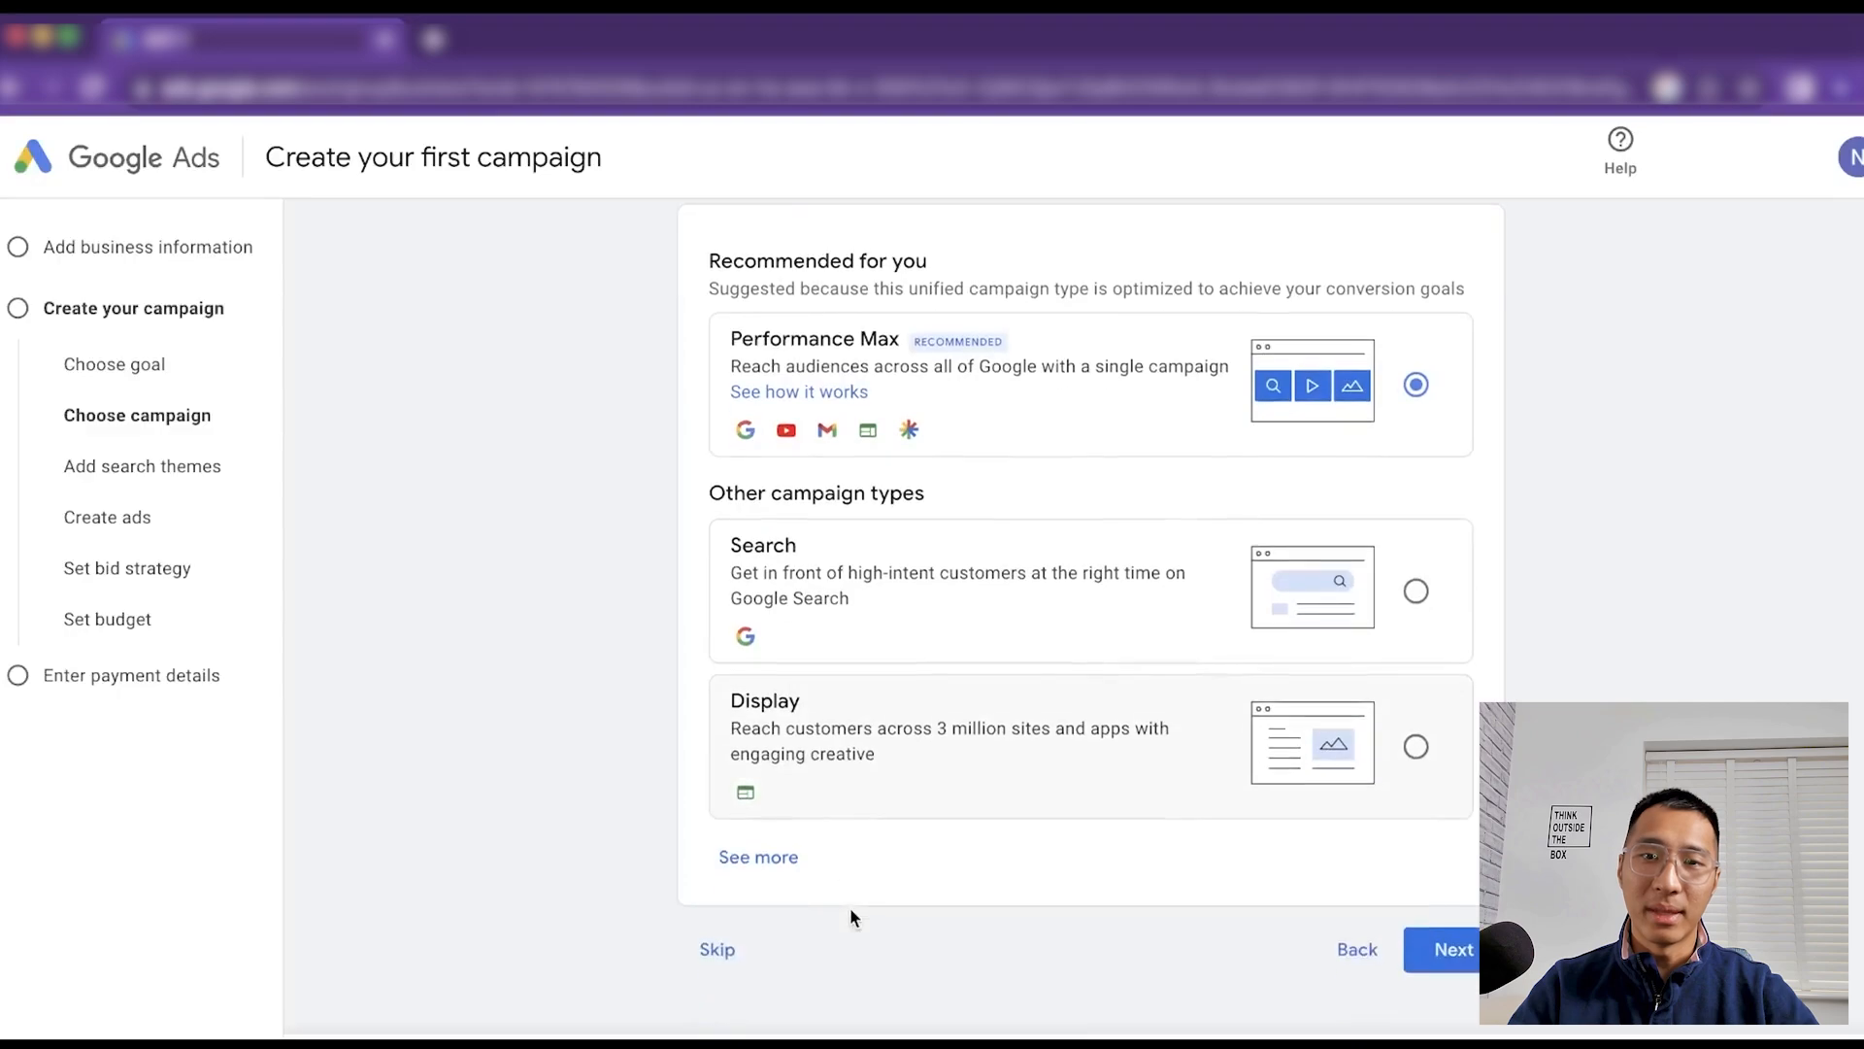
{"action": "left_click", "coordinate": [756, 858]}
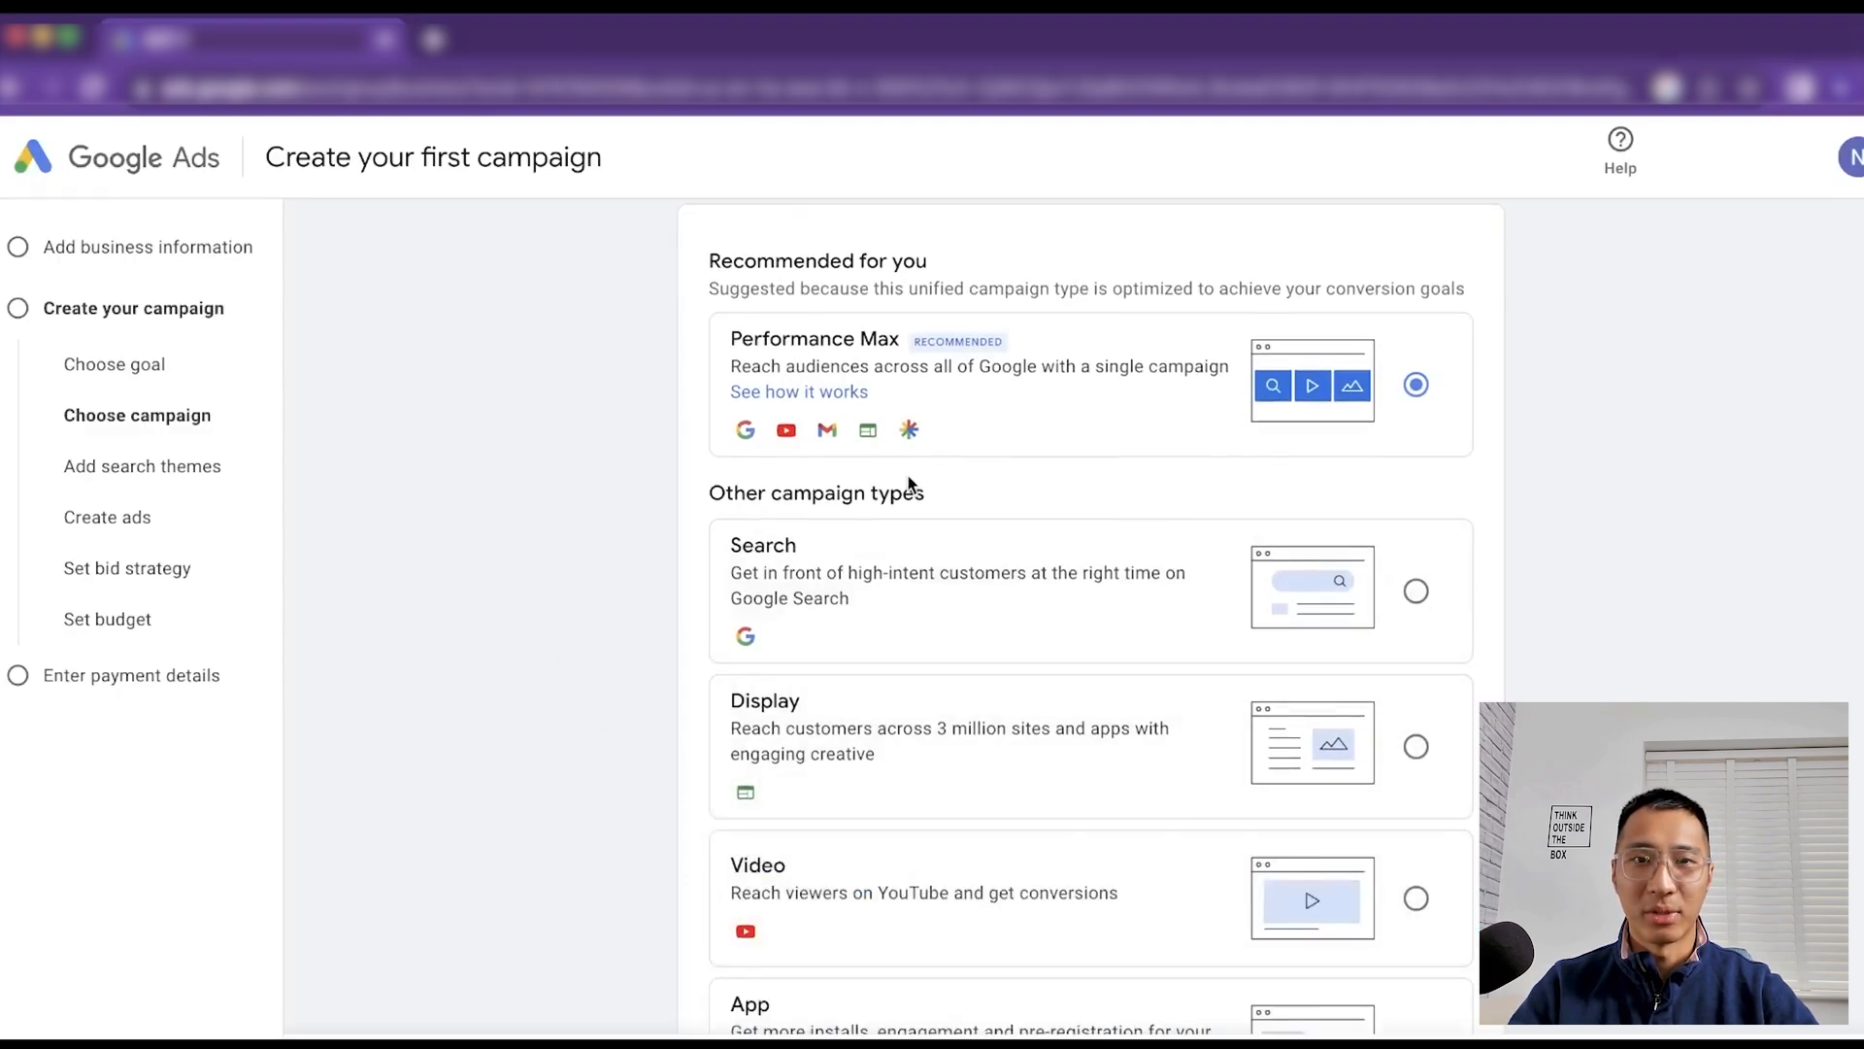
{"action": "scroll", "coordinate": [907, 485], "scroll_direction": "down", "scroll_amount": 1}
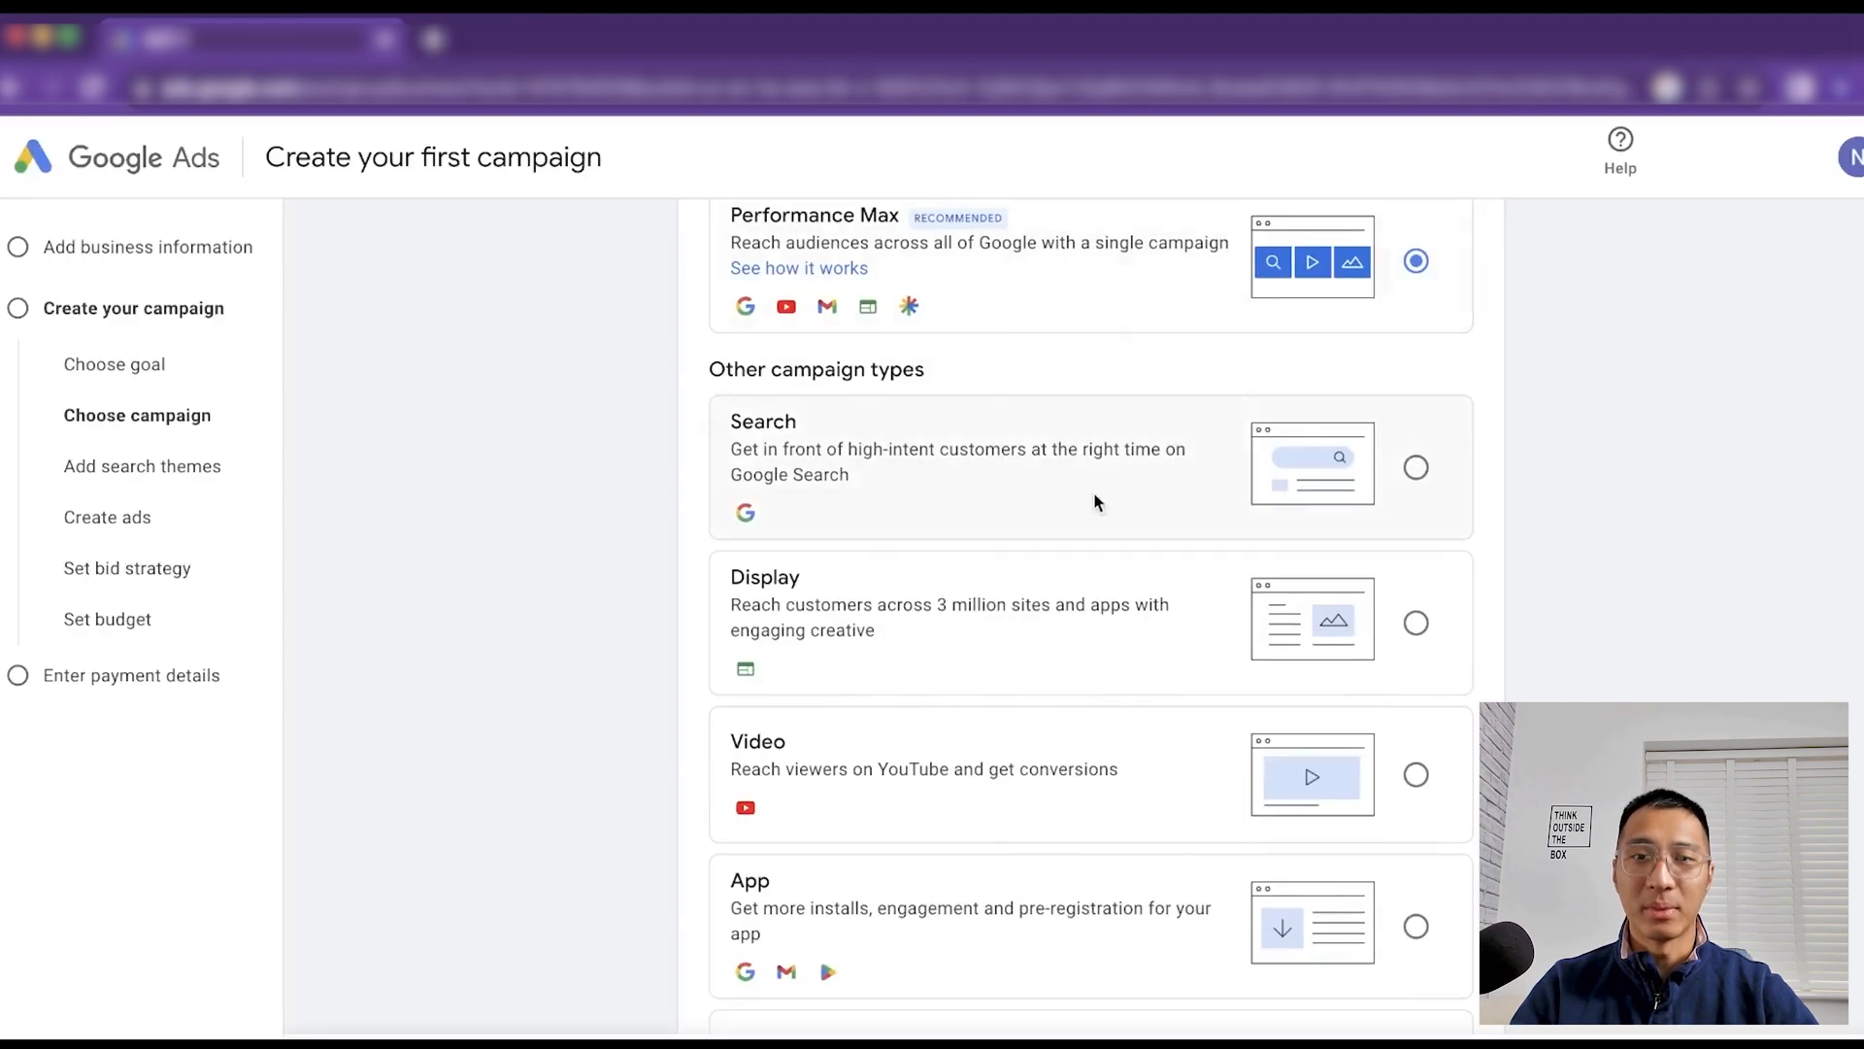
Search Google in a new tab for "marketing agency philadelphia" and examine the sponsored results and business listings
{"action": "key", "text": "super+t"}
{"action": "type", "text": "mar"}
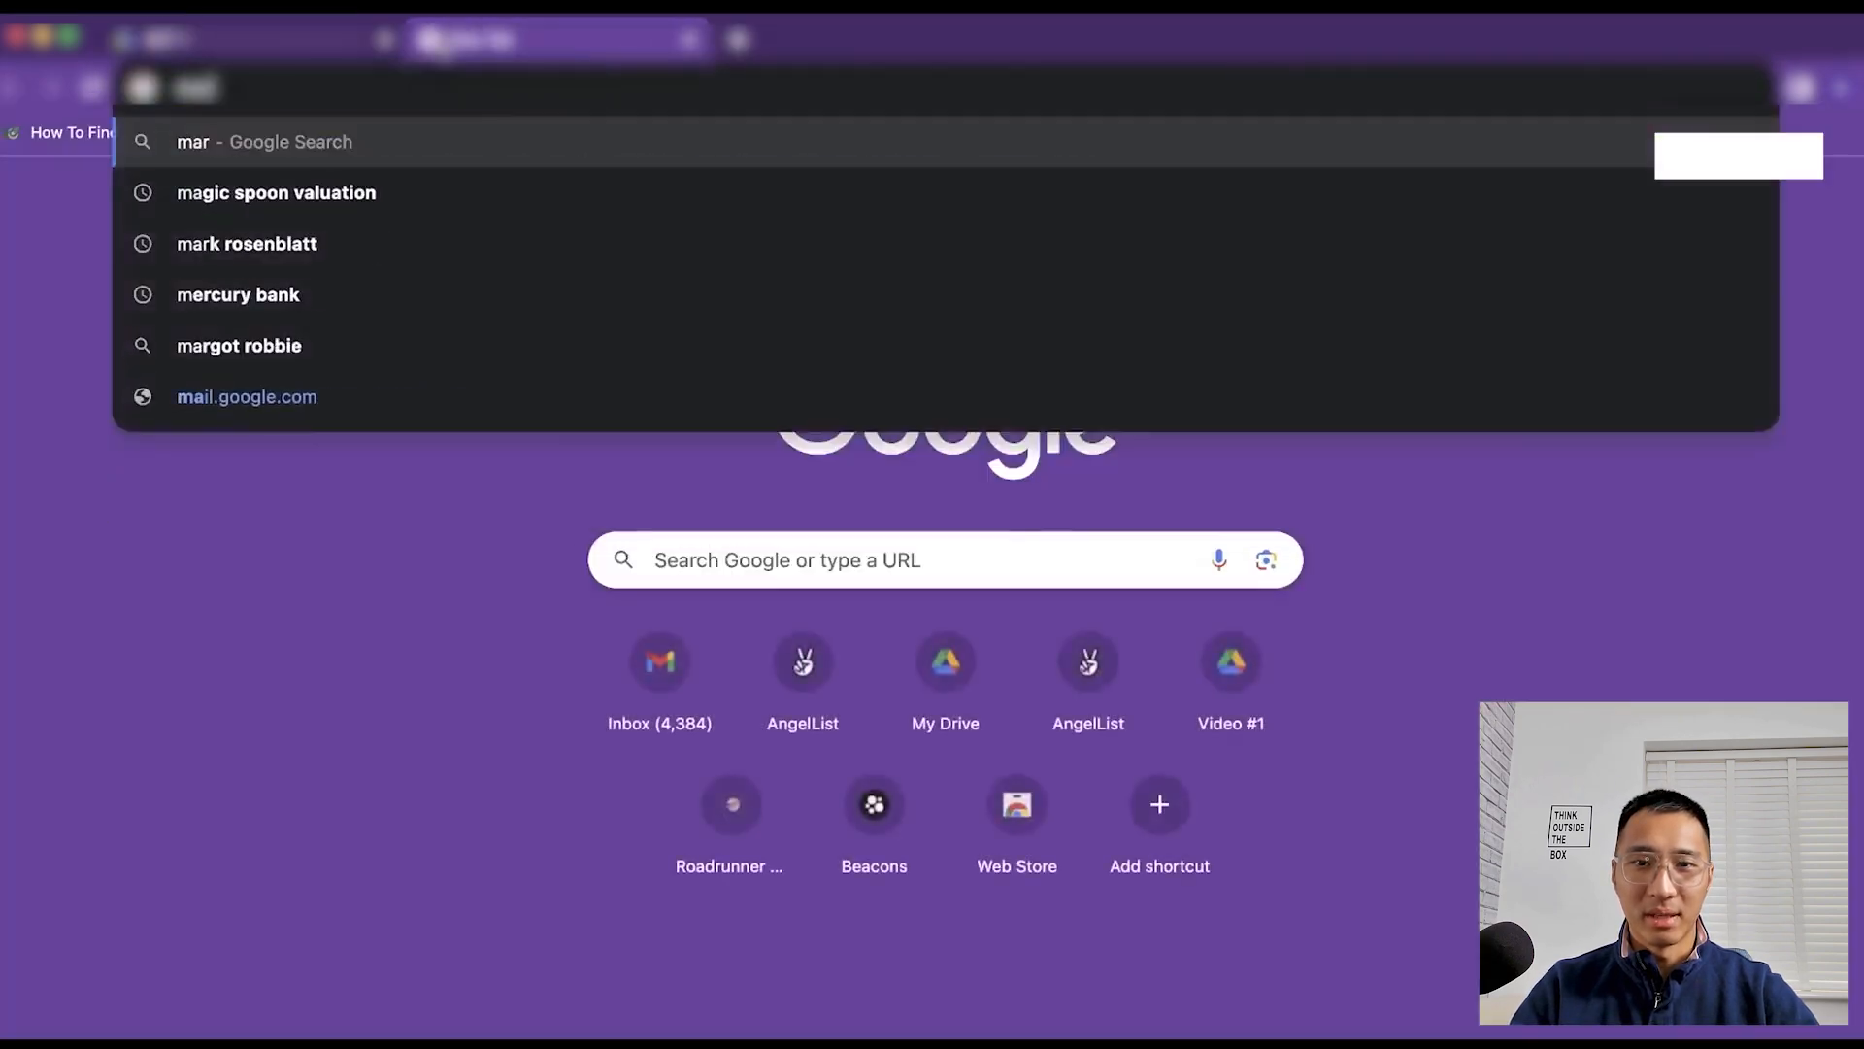
{"action": "type", "text": "keting agency philadelphia"}
{"action": "key", "text": "Return"}
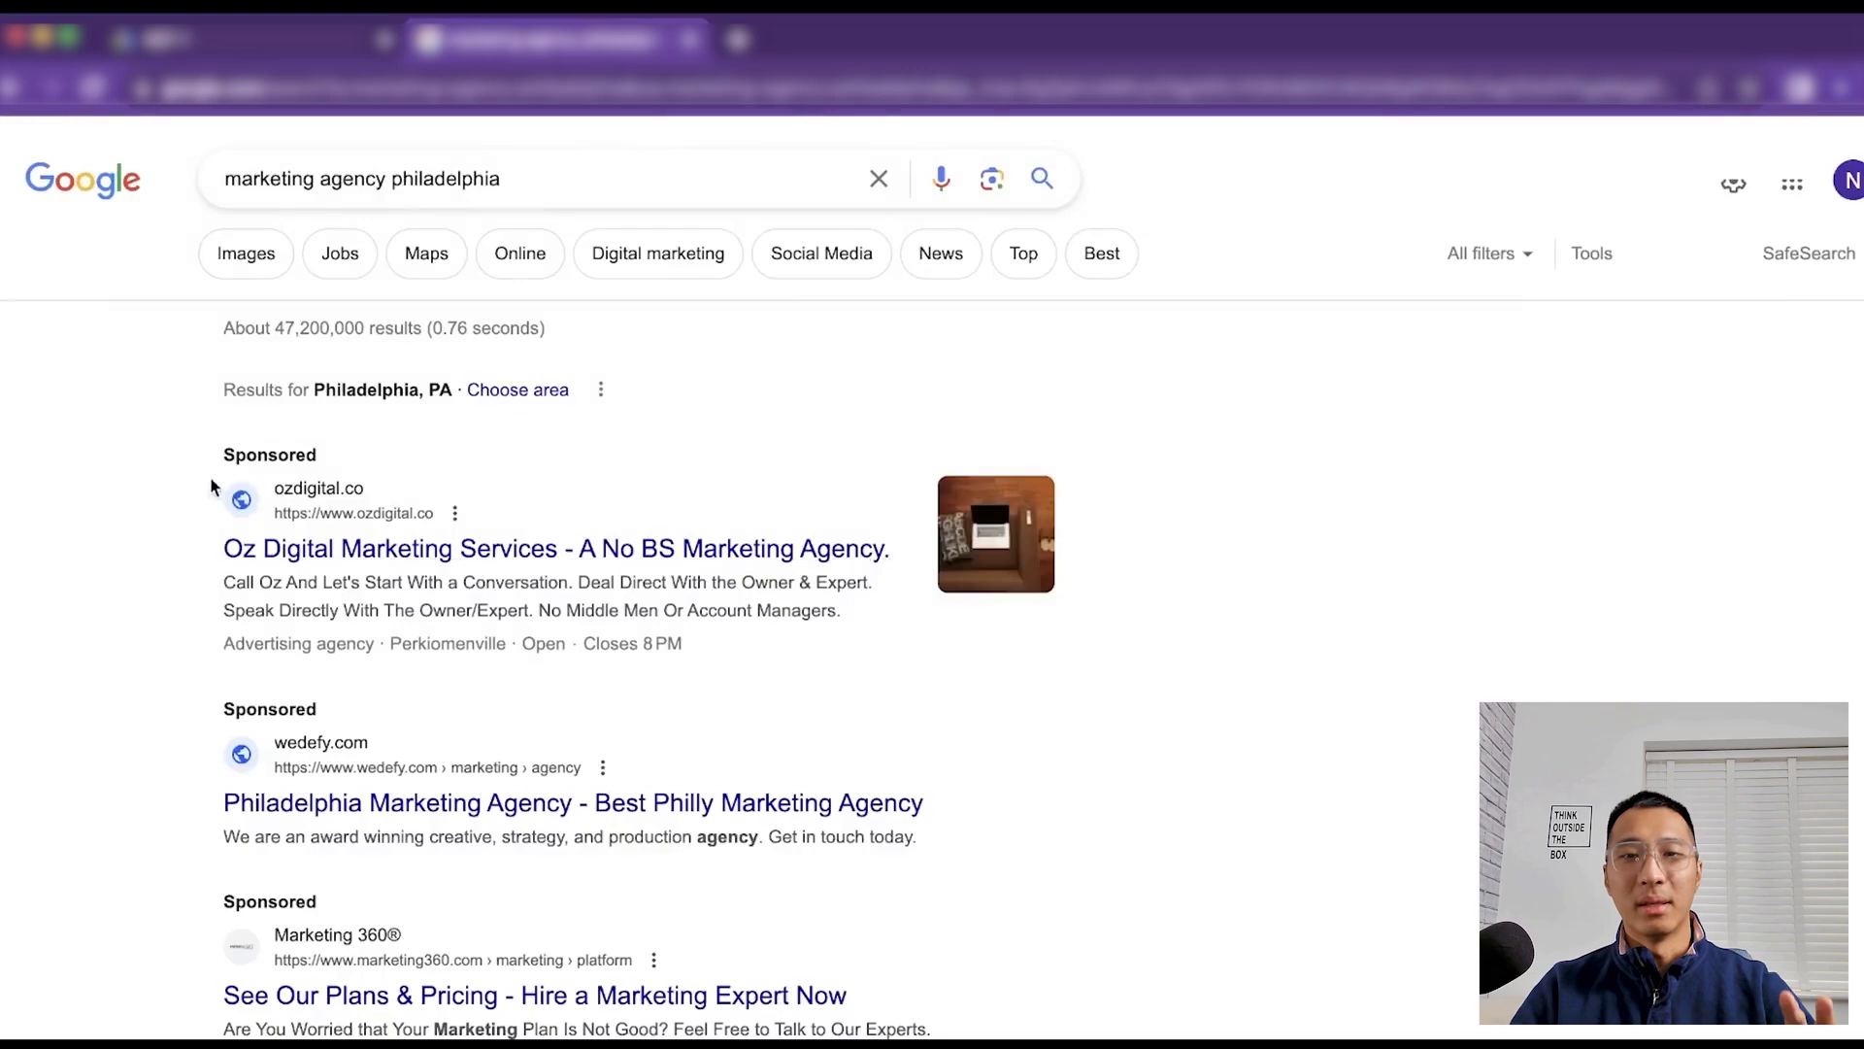
{"action": "scroll", "coordinate": [202, 495], "scroll_direction": "down", "scroll_amount": 1}
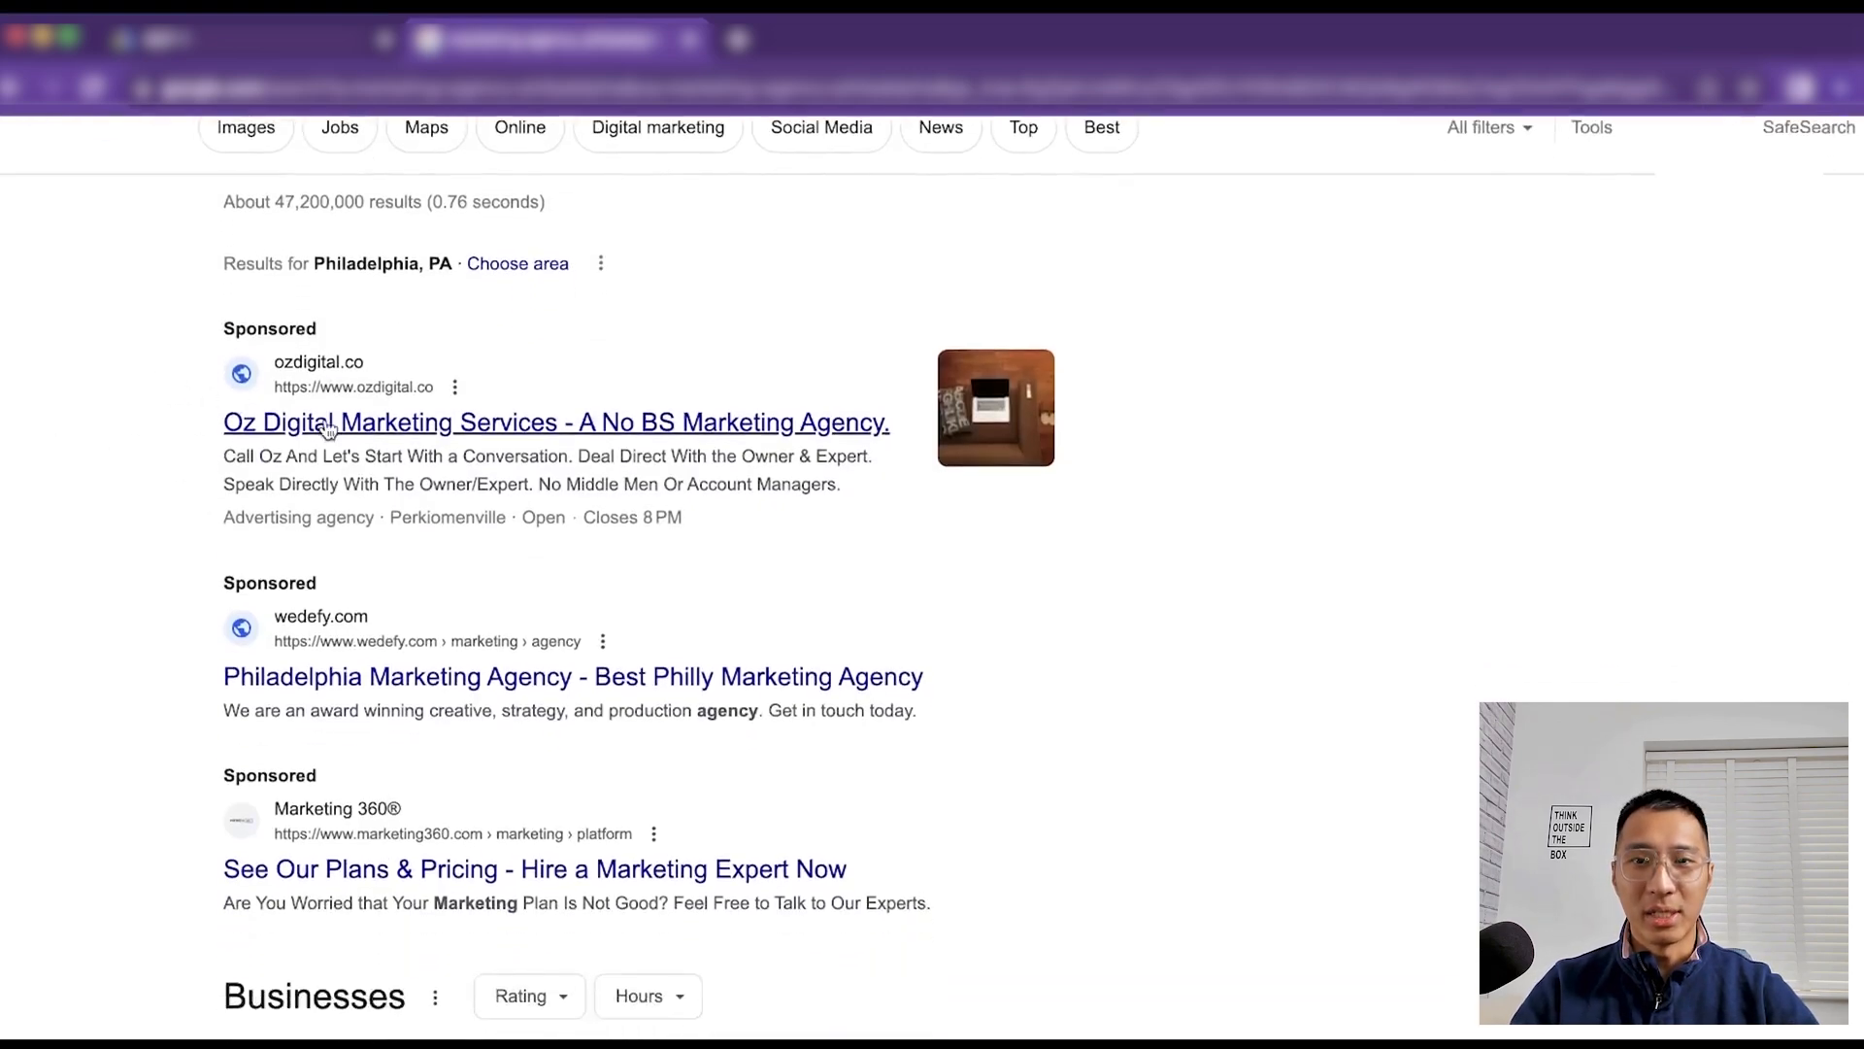
{"action": "scroll", "coordinate": [393, 858], "scroll_direction": "down", "scroll_amount": 7}
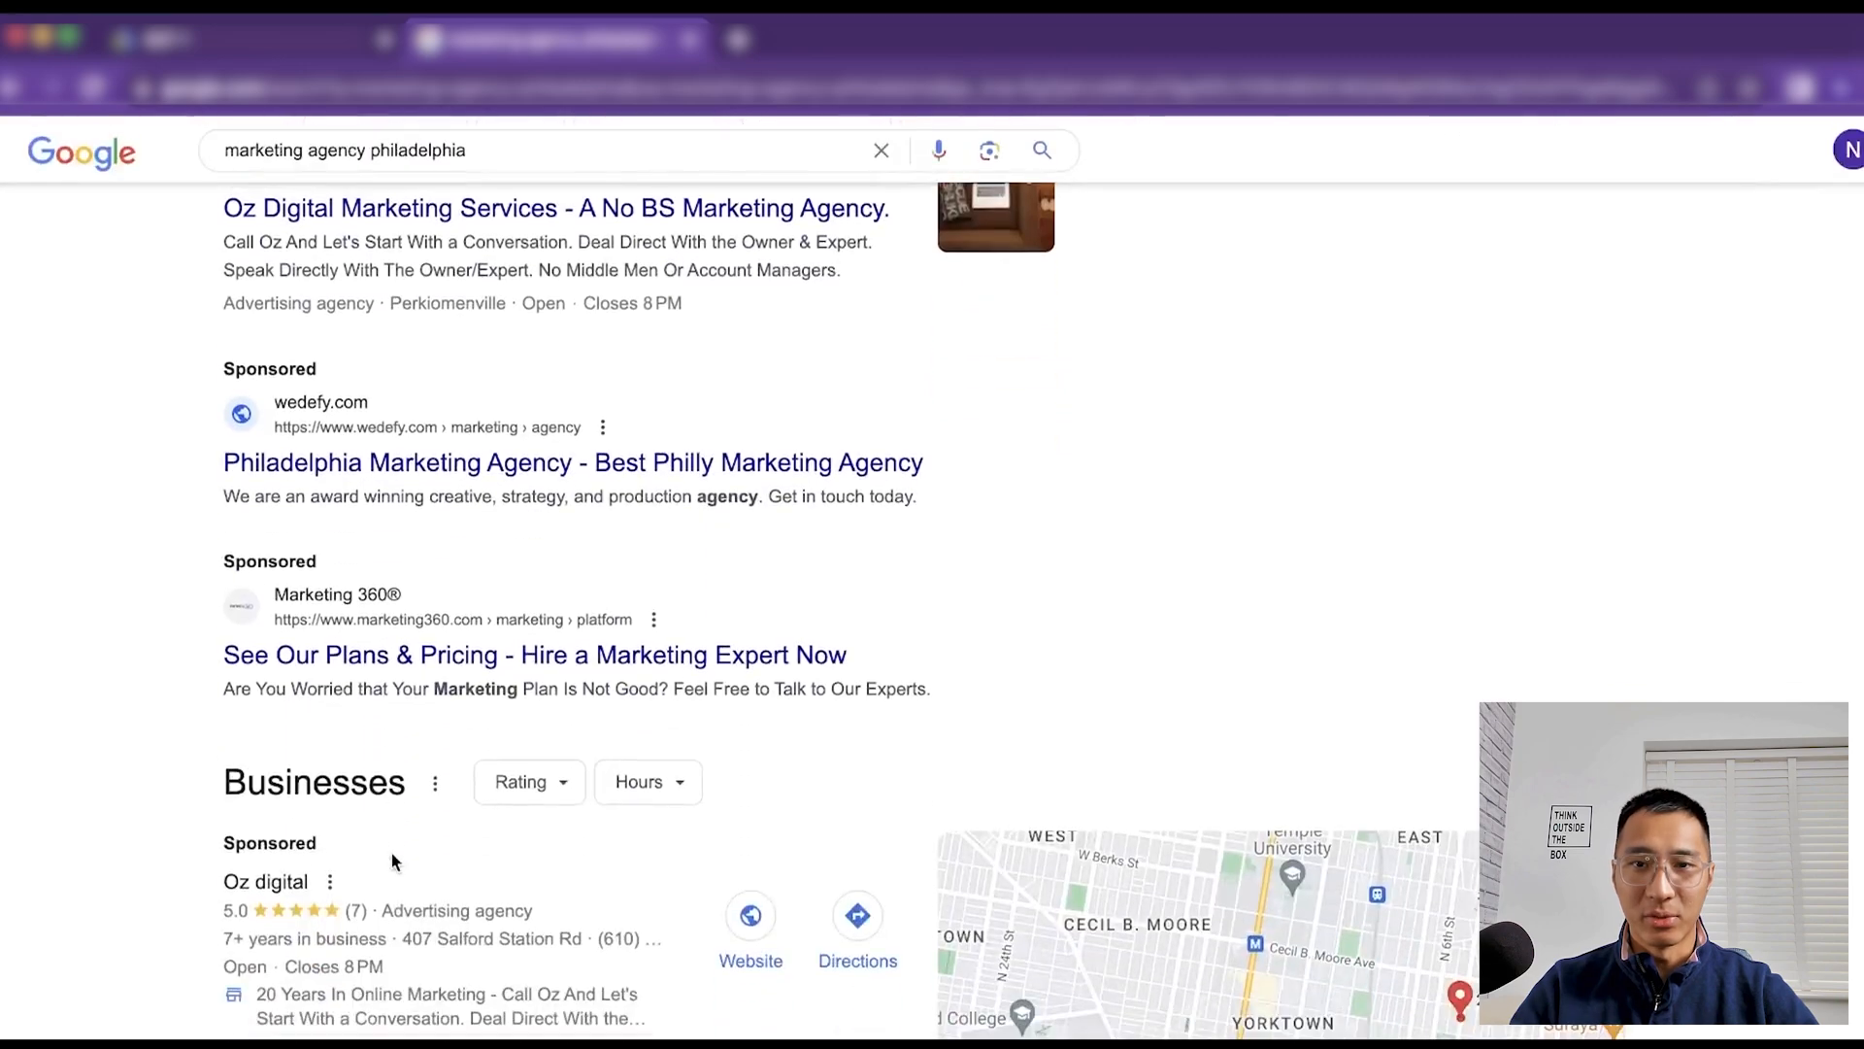
{"action": "scroll", "coordinate": [392, 853], "scroll_direction": "up", "scroll_amount": 1}
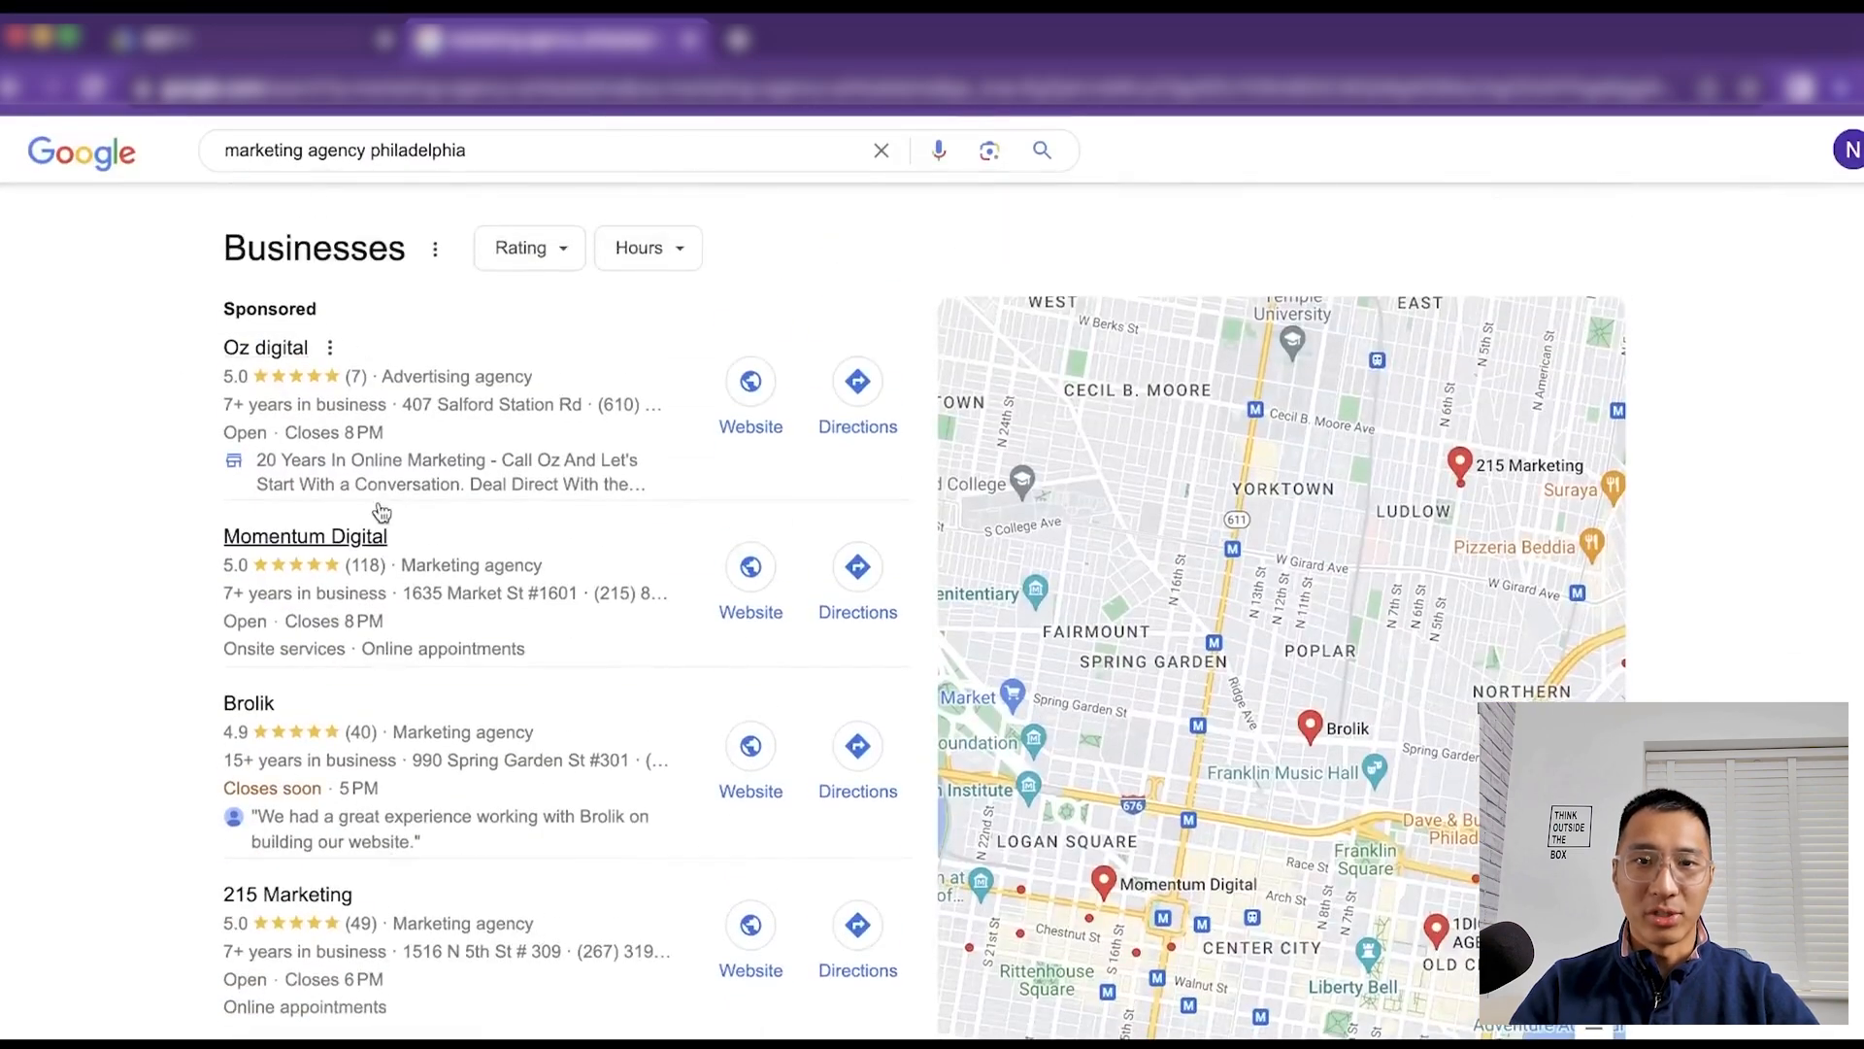
{"action": "scroll", "coordinate": [376, 499], "scroll_direction": "down", "scroll_amount": 5}
{"action": "scroll", "coordinate": [369, 582], "scroll_direction": "up", "scroll_amount": 15}
{"action": "scroll", "coordinate": [367, 615], "scroll_direction": "down", "scroll_amount": 1}
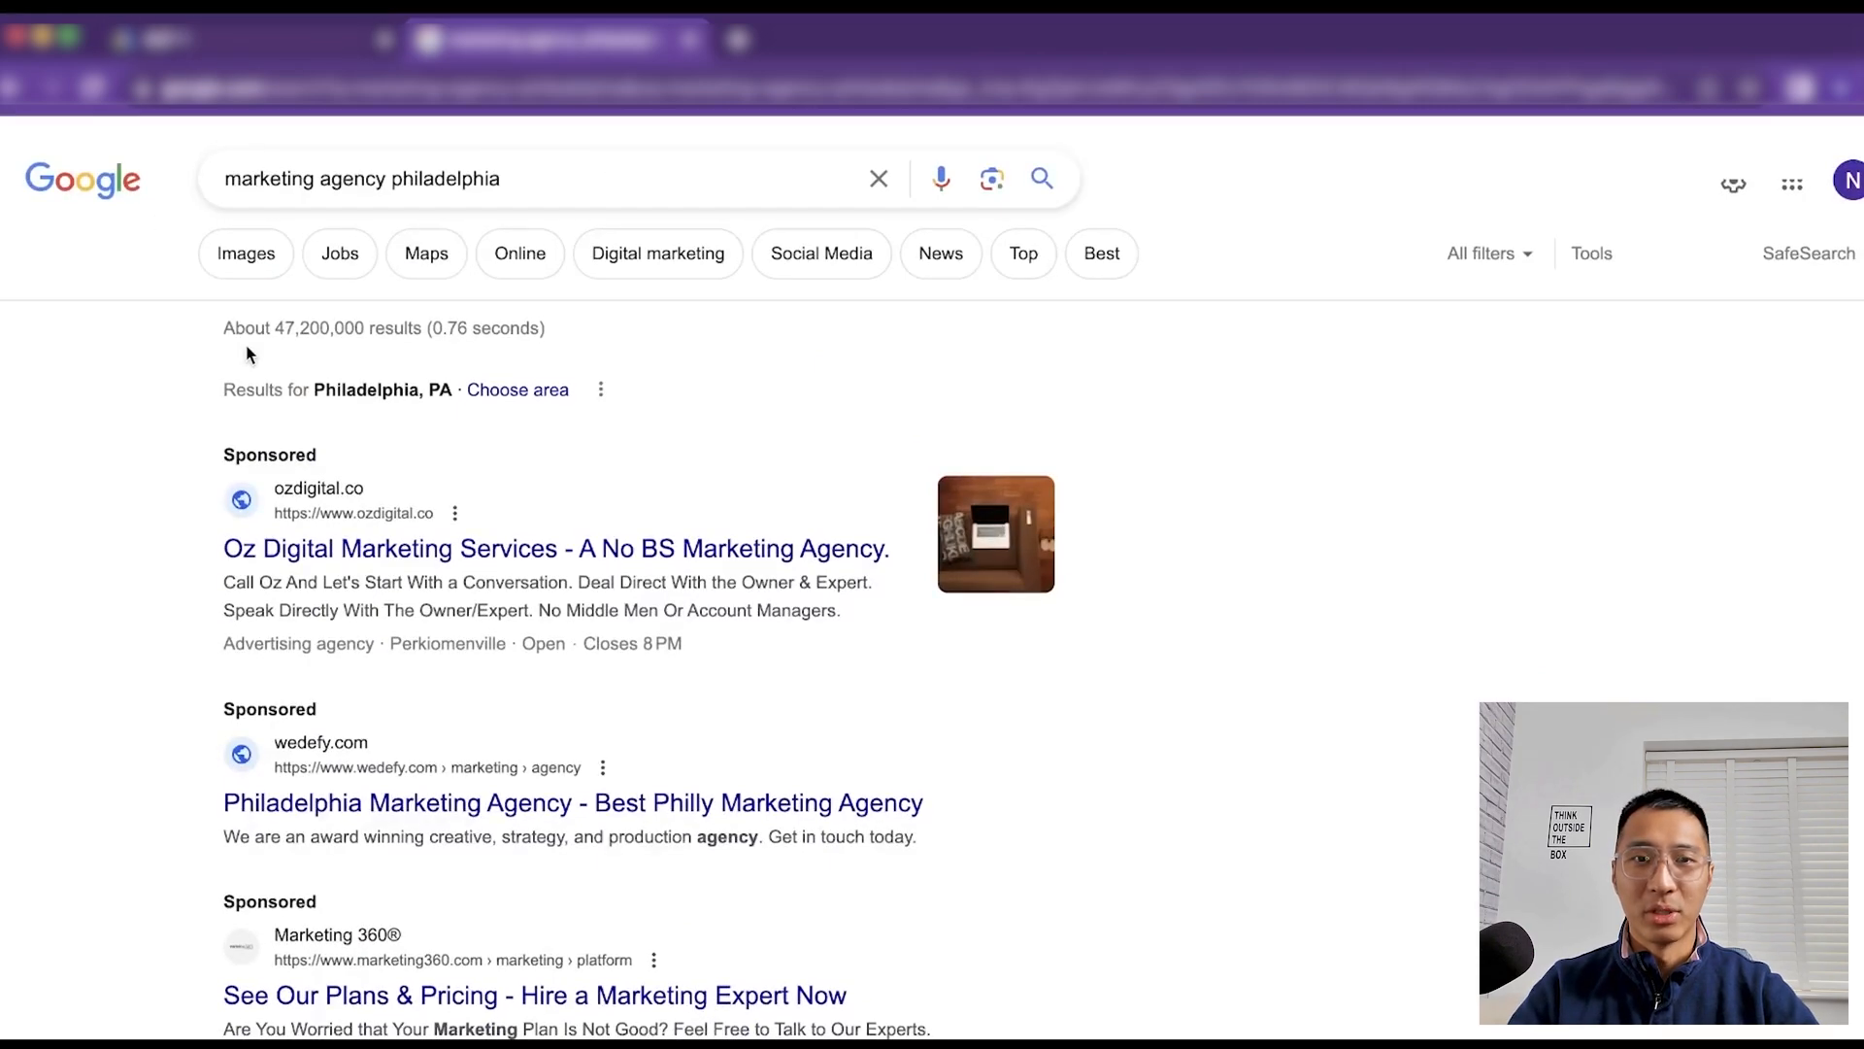
Return to the Google Ads campaign setup, review the available types and select Search as the campaign type
{"action": "left_click", "coordinate": [300, 43]}
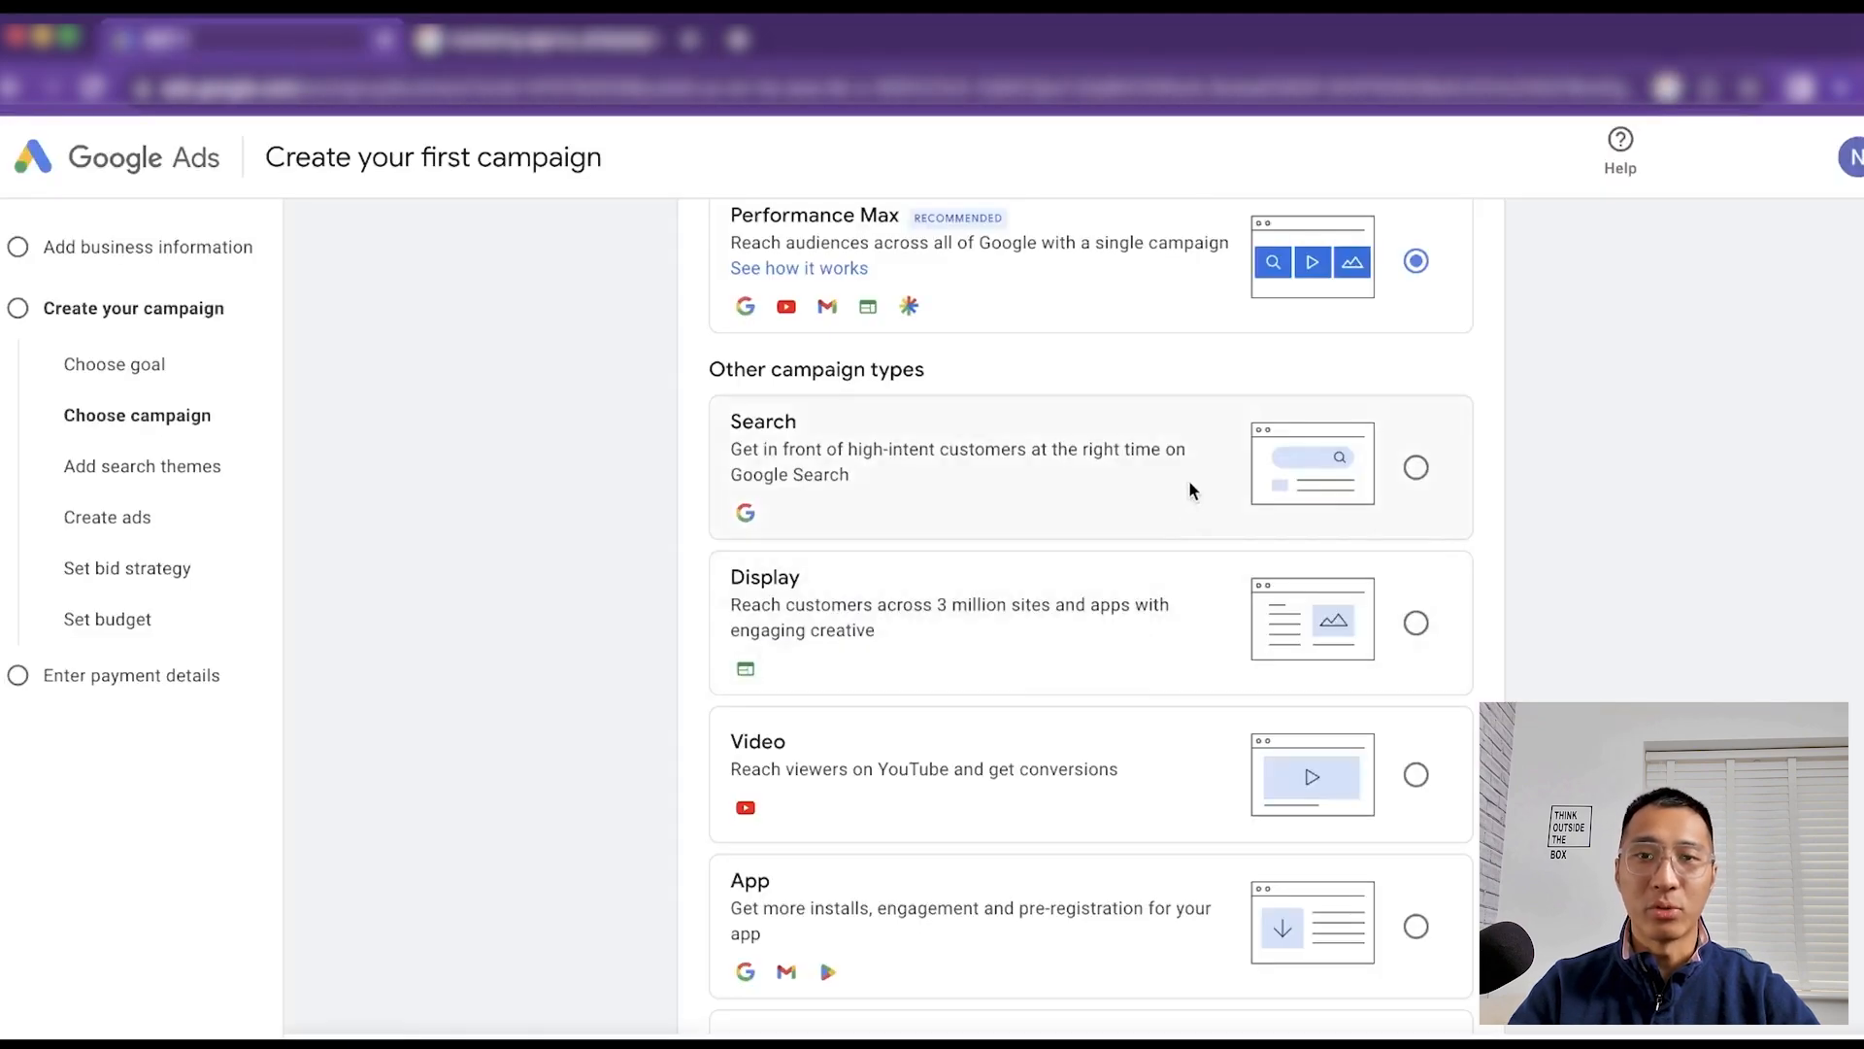
{"action": "scroll", "coordinate": [1188, 480], "scroll_direction": "down", "scroll_amount": 1}
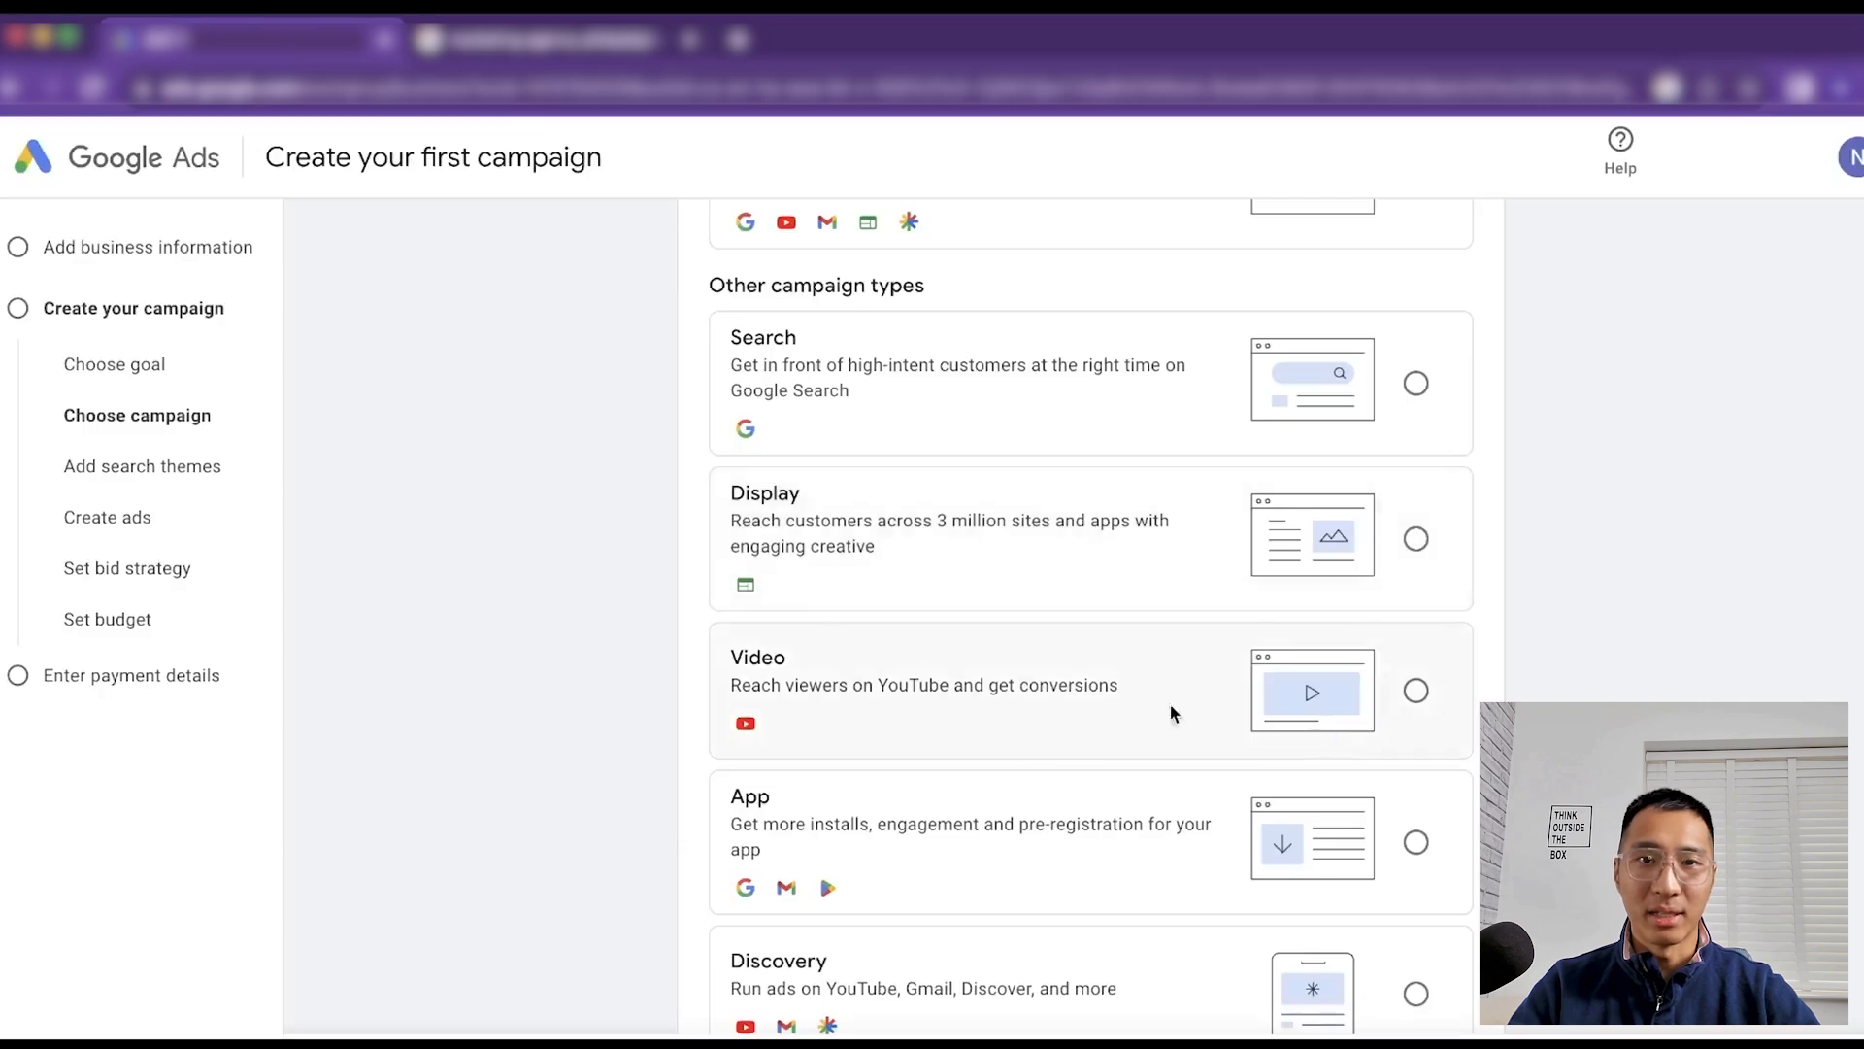
{"action": "scroll", "coordinate": [1149, 716], "scroll_direction": "down", "scroll_amount": 1}
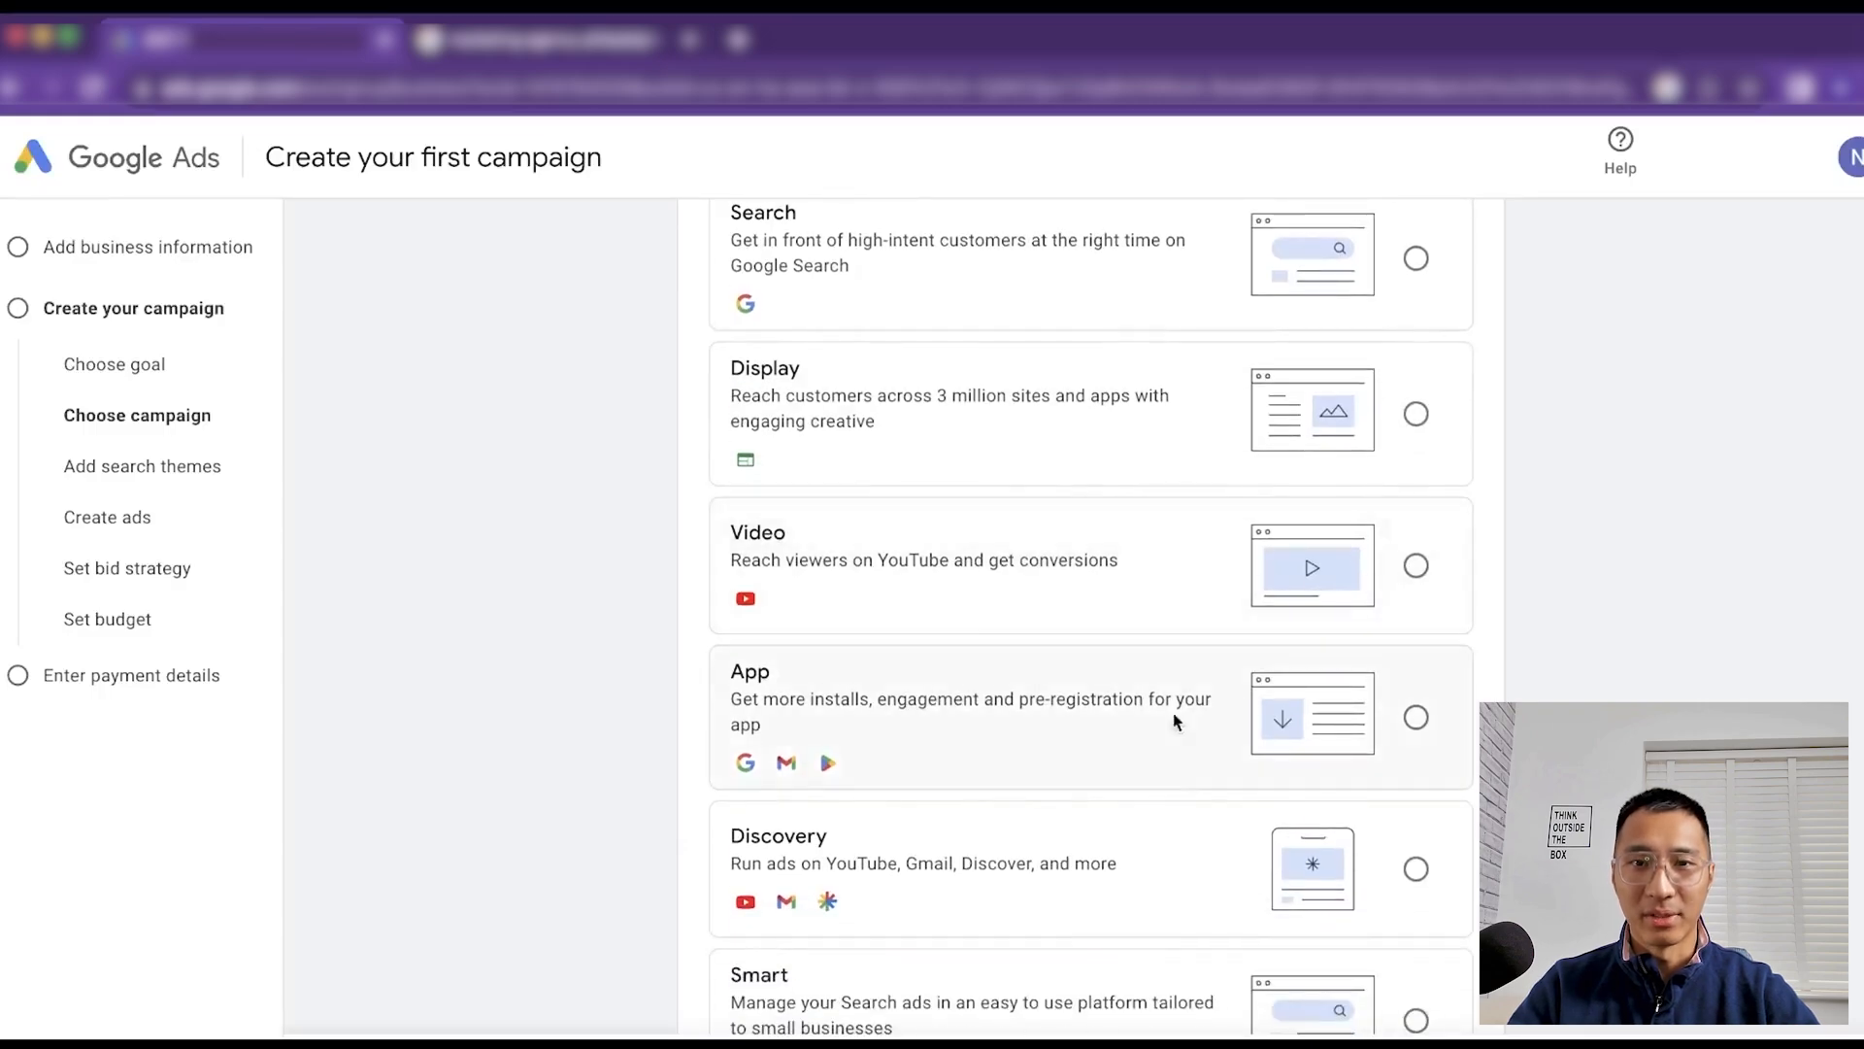
{"action": "scroll", "coordinate": [1302, 715], "scroll_direction": "down", "scroll_amount": 2}
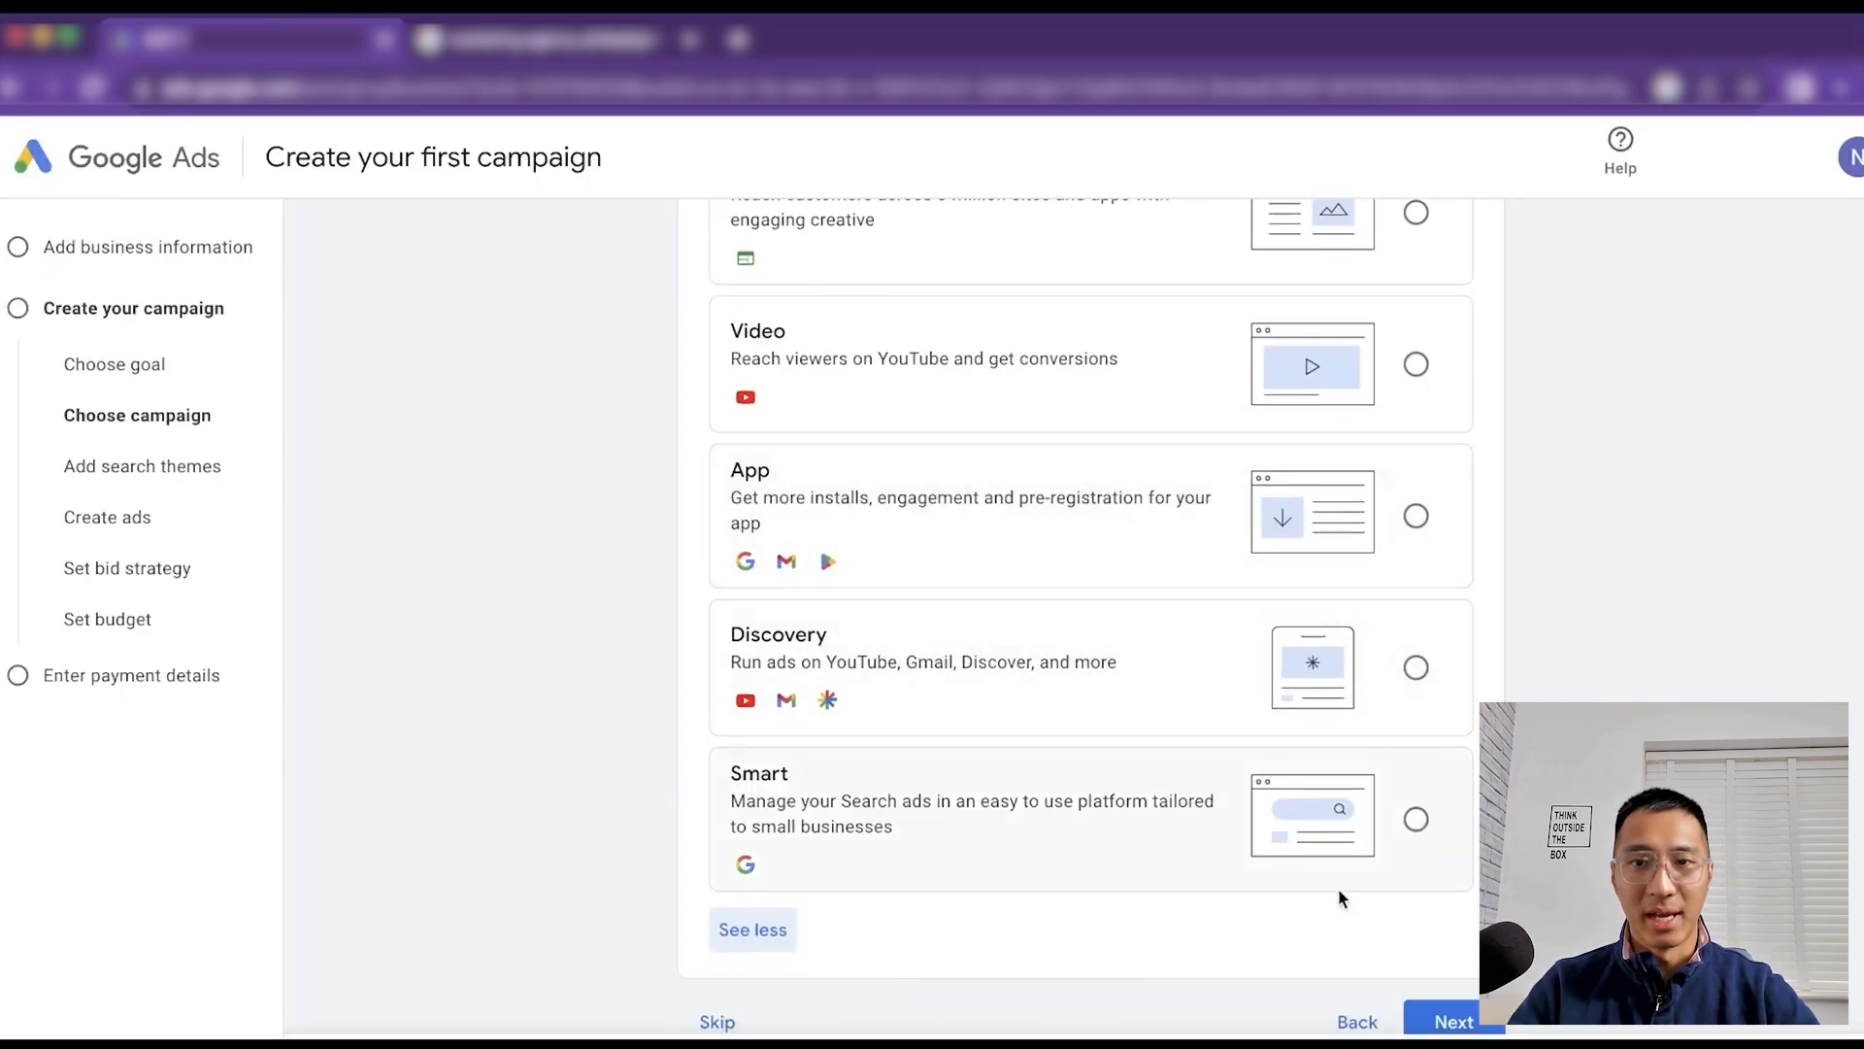
{"action": "scroll", "coordinate": [1089, 748], "scroll_direction": "up", "scroll_amount": 6}
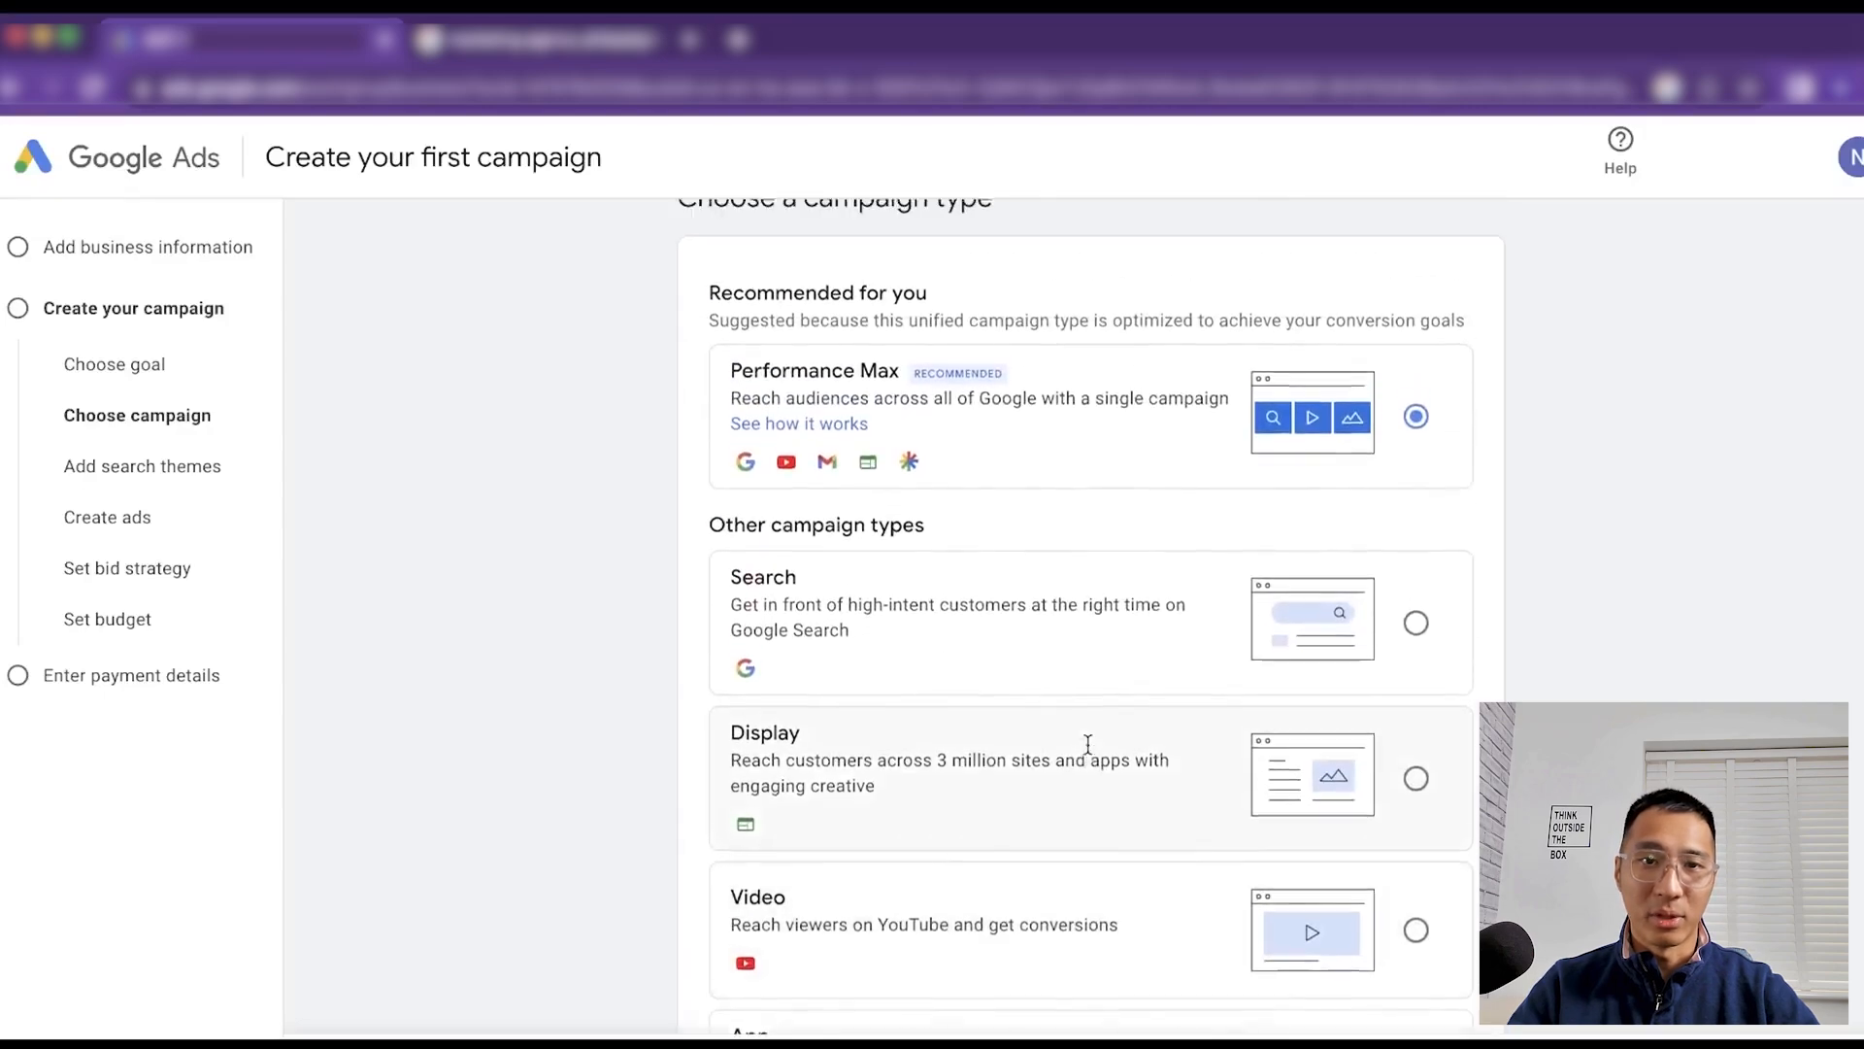
{"action": "scroll", "coordinate": [1088, 744], "scroll_direction": "up", "scroll_amount": 1}
{"action": "left_click", "coordinate": [1415, 684]}
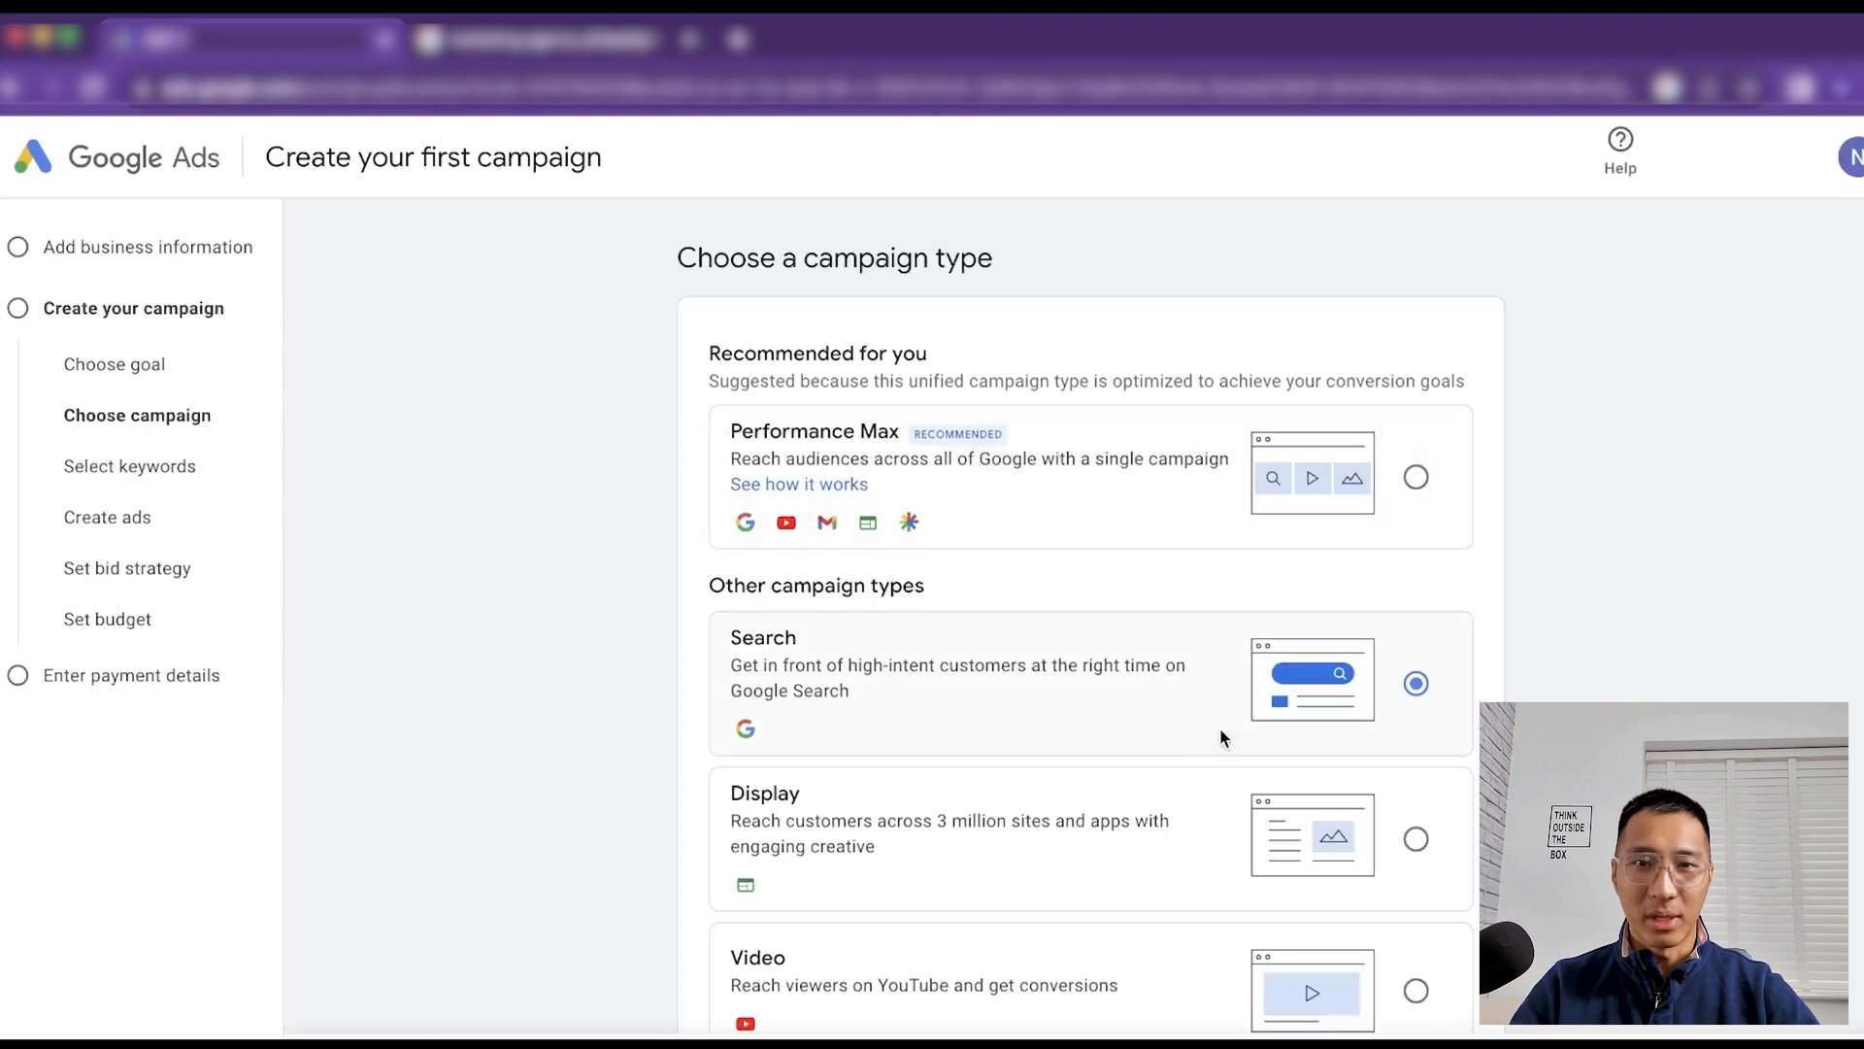
{"action": "scroll", "coordinate": [1285, 707], "scroll_direction": "down", "scroll_amount": 7}
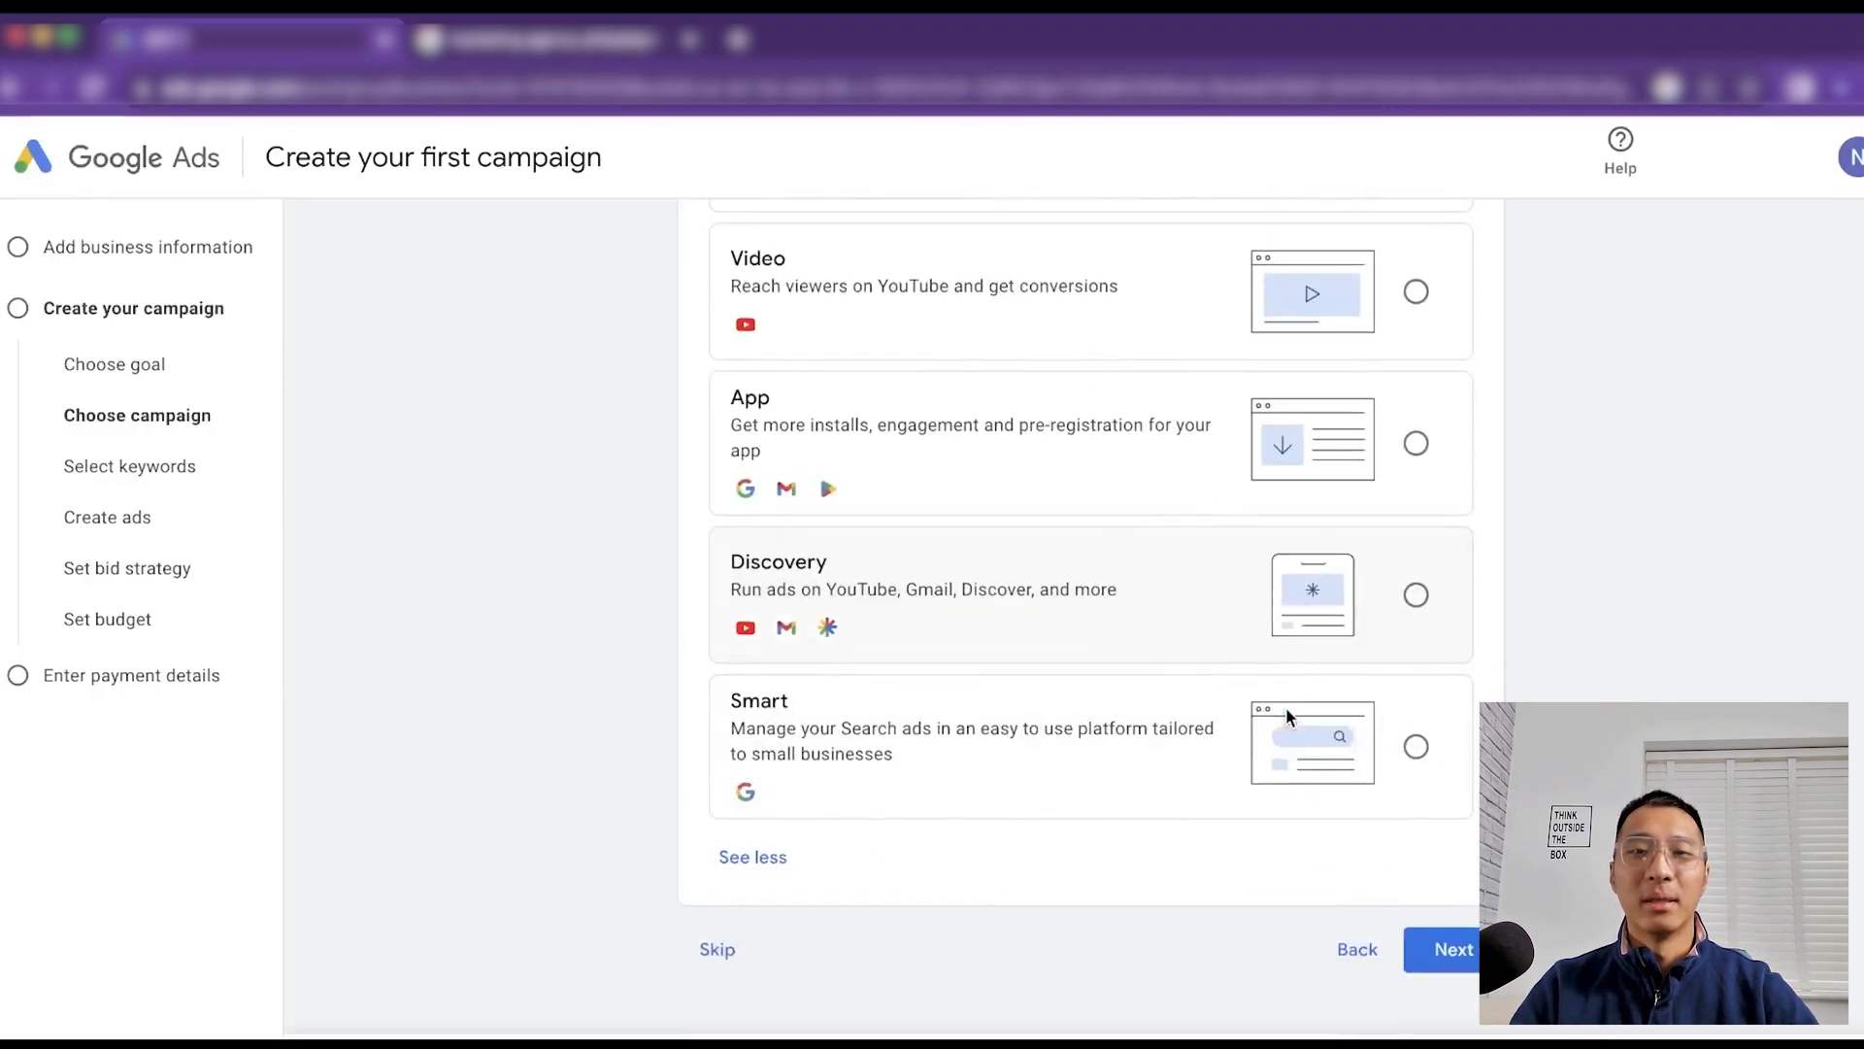
Continue to the keyword selection stage and review the keywords suggested from the website URL
{"action": "left_click", "coordinate": [1461, 951]}
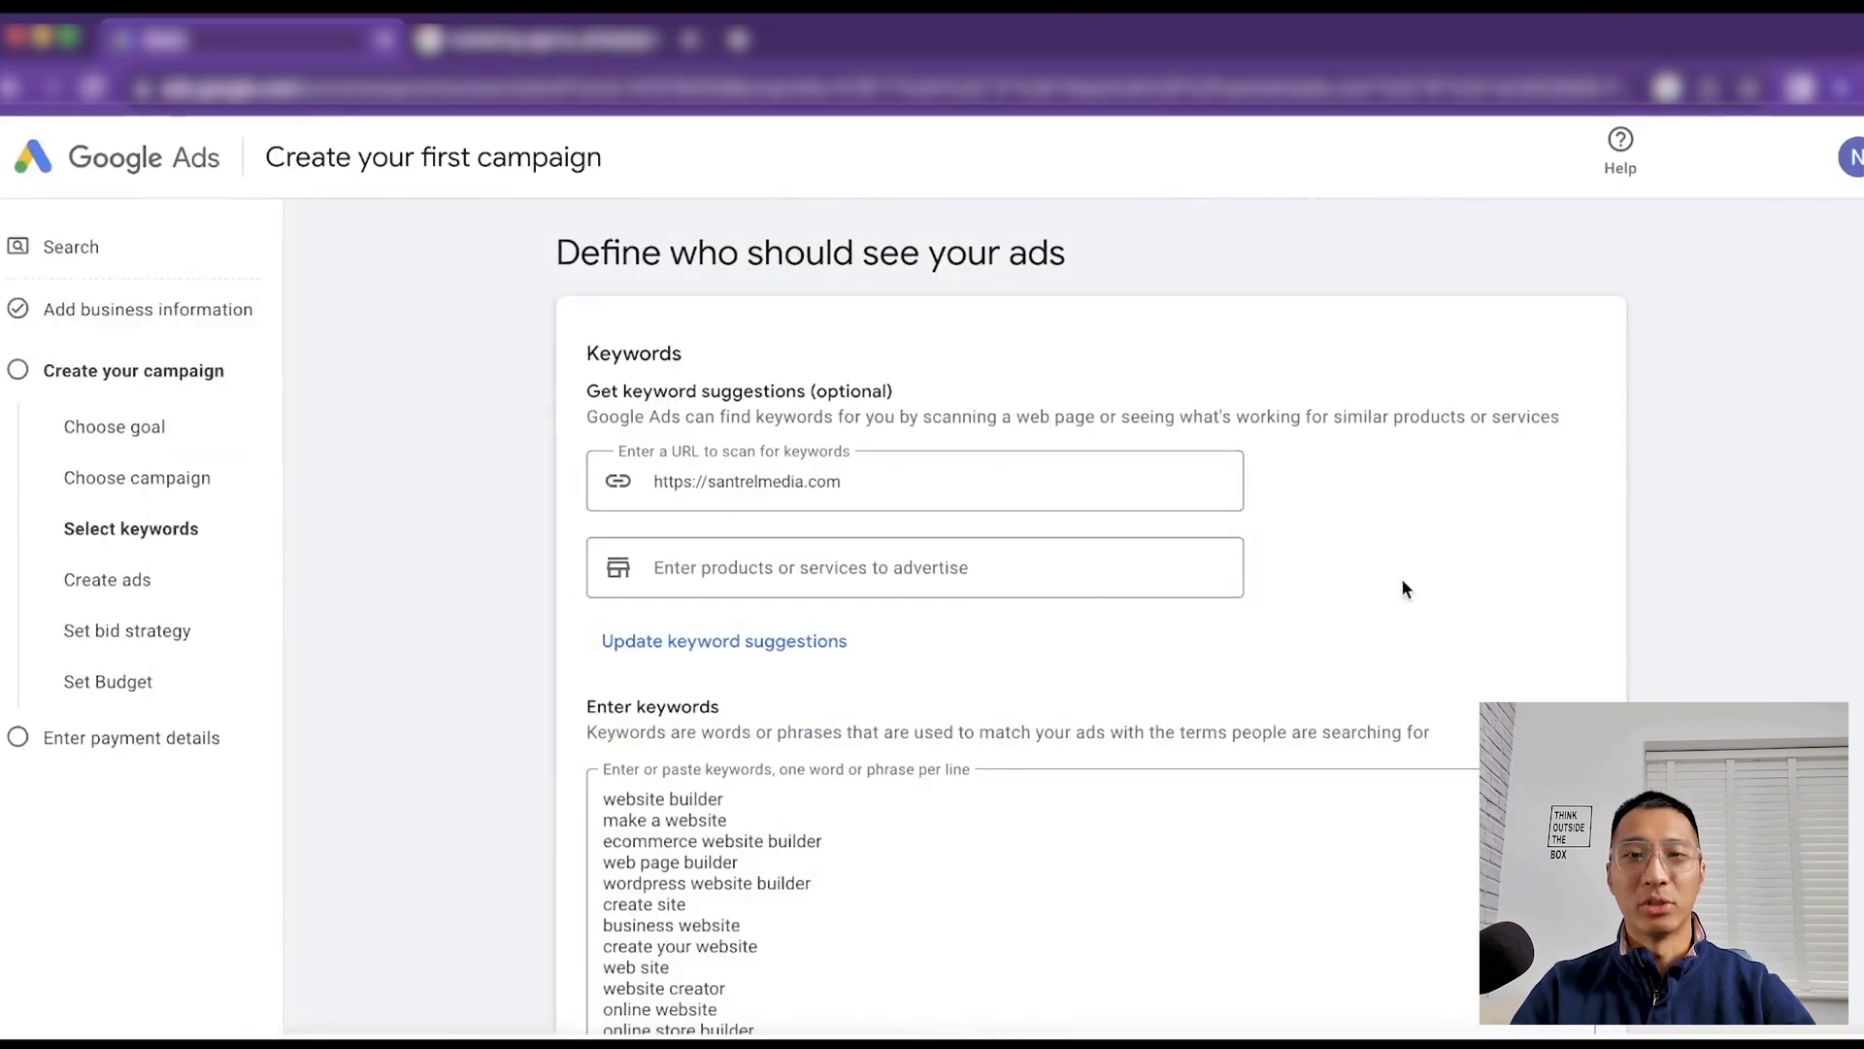
{"action": "scroll", "coordinate": [1554, 616], "scroll_direction": "down", "scroll_amount": 2}
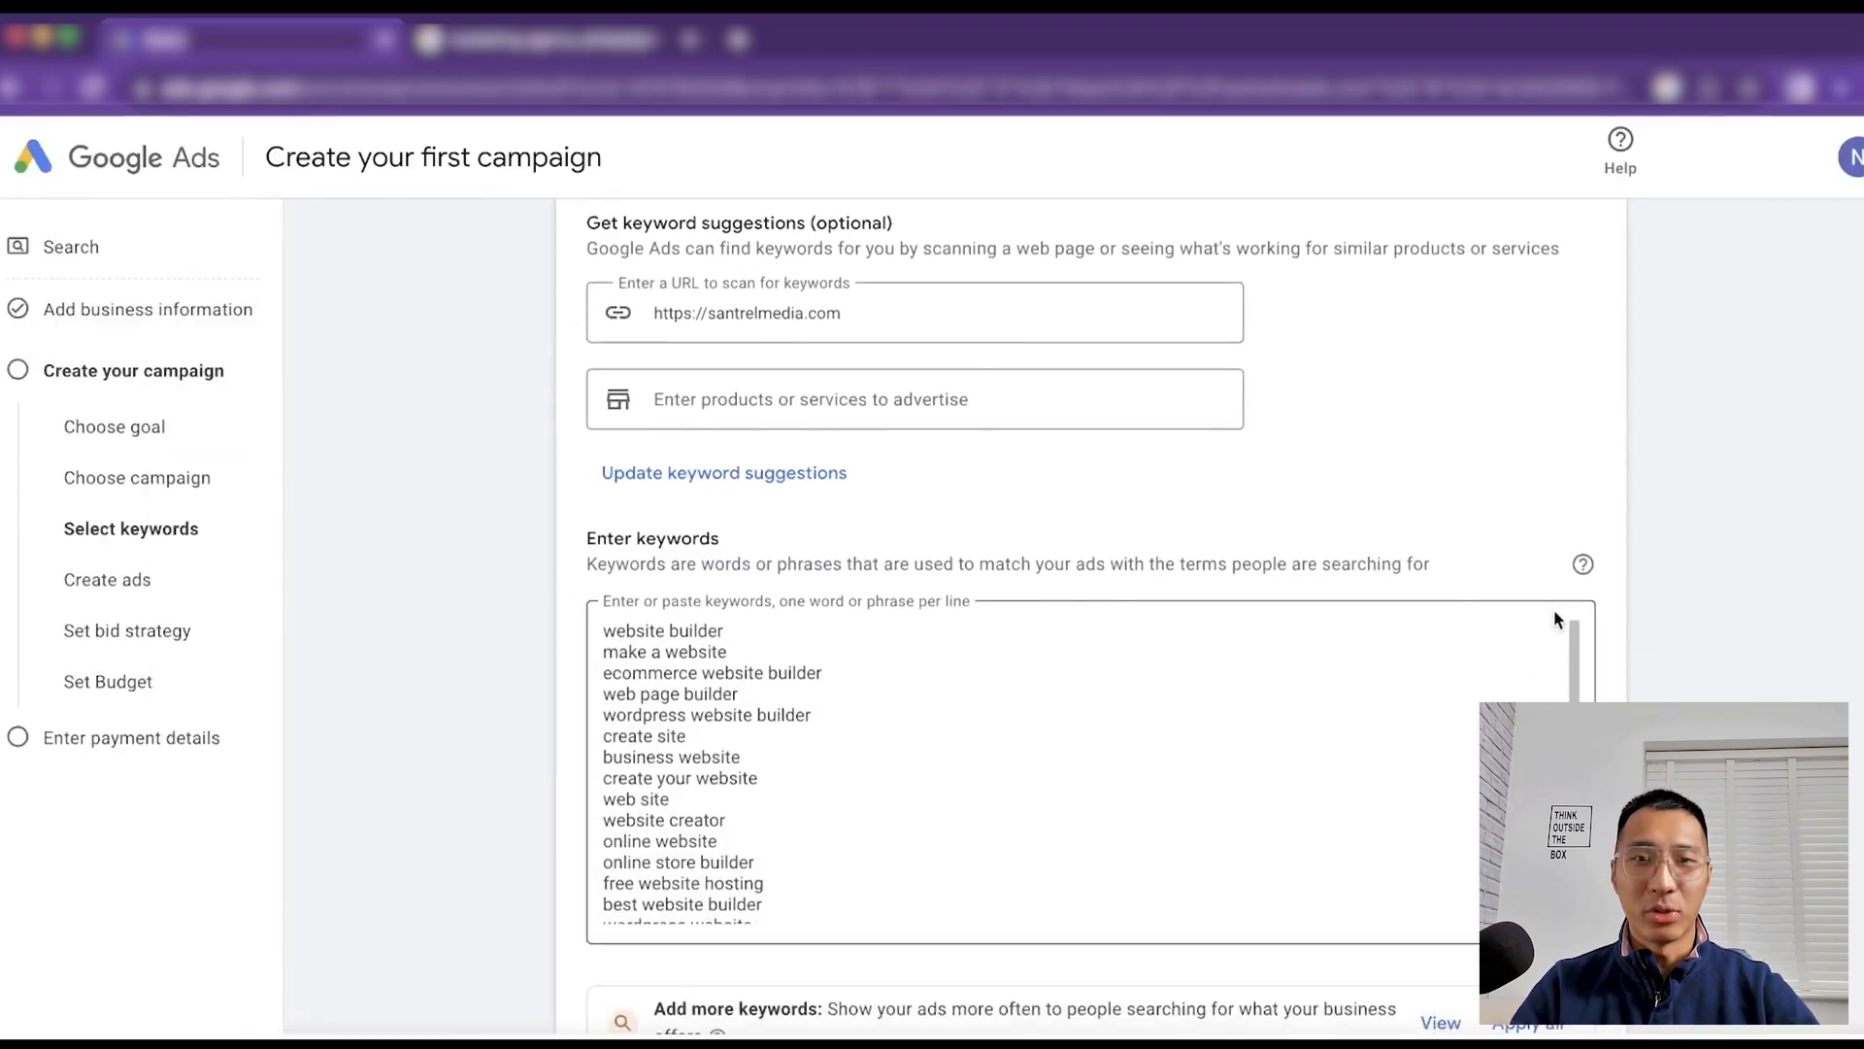
{"action": "scroll", "coordinate": [1396, 501], "scroll_direction": "up", "scroll_amount": 2}
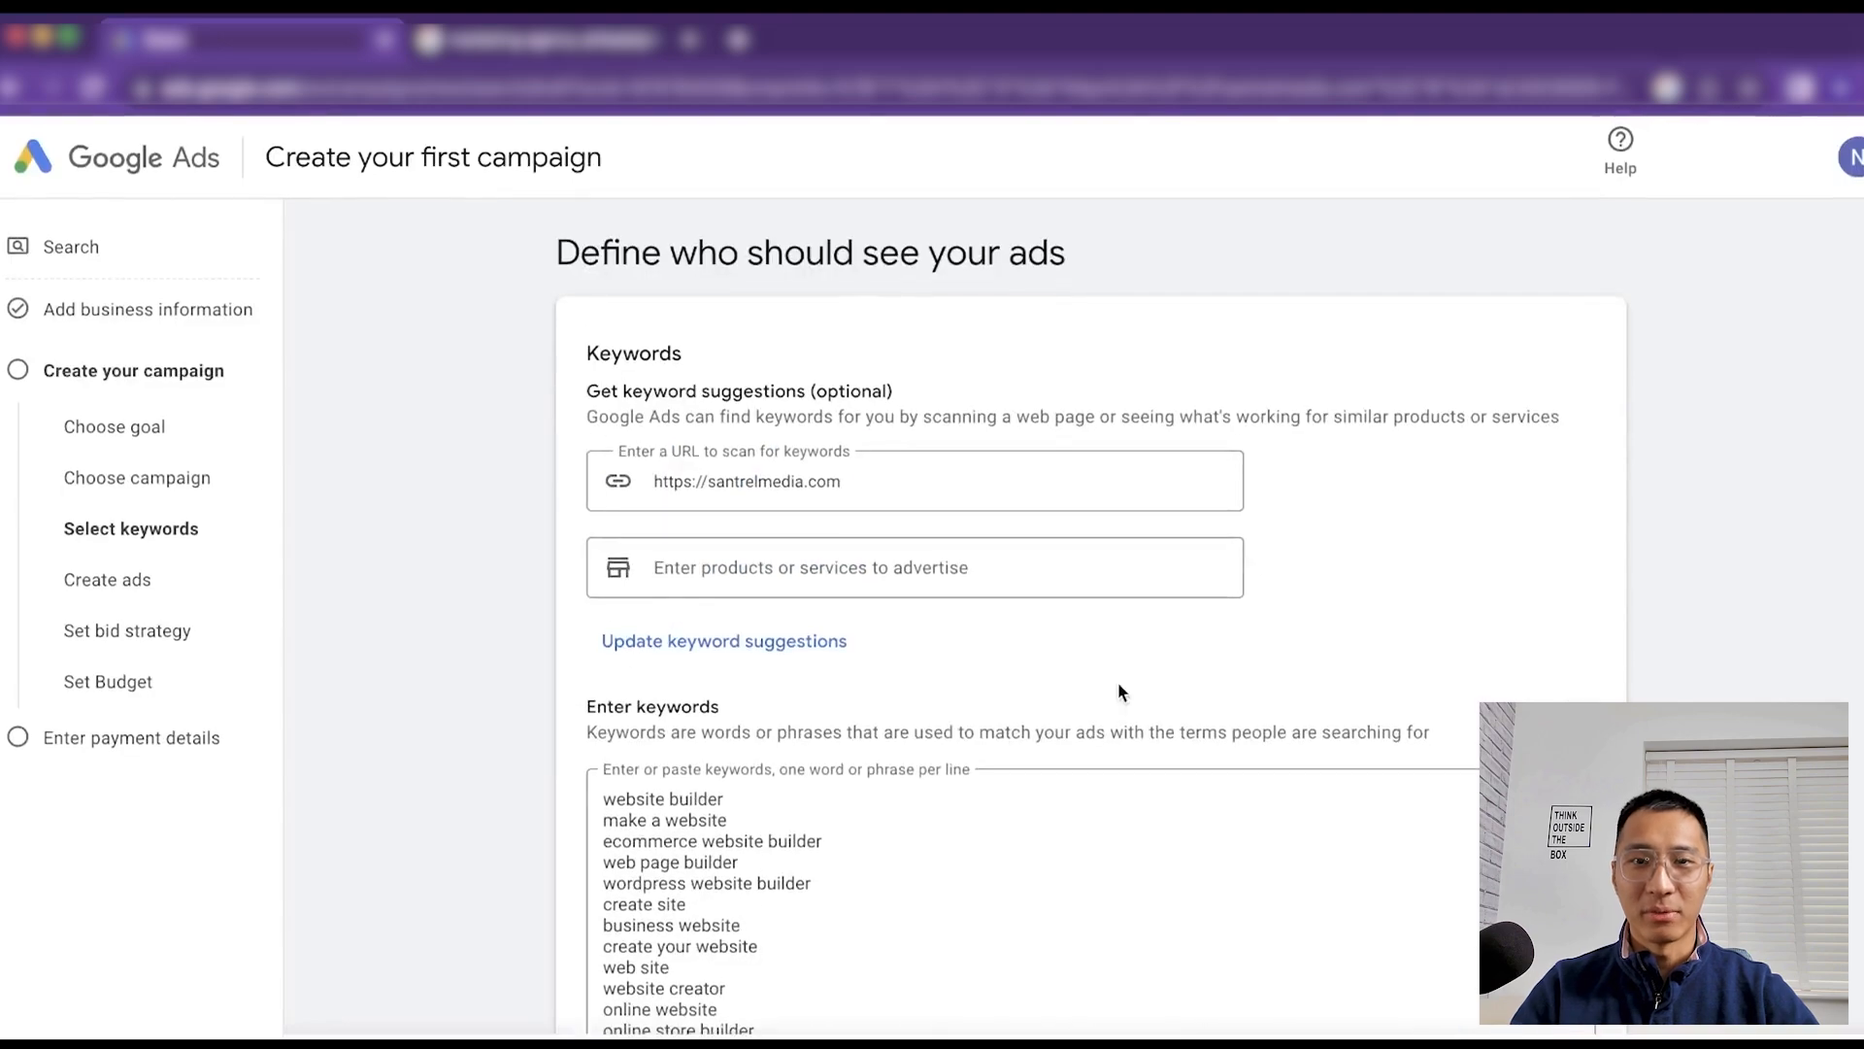
{"action": "scroll", "coordinate": [941, 836], "scroll_direction": "down", "scroll_amount": 2}
{"action": "scroll", "coordinate": [1432, 666], "scroll_direction": "down", "scroll_amount": 3}
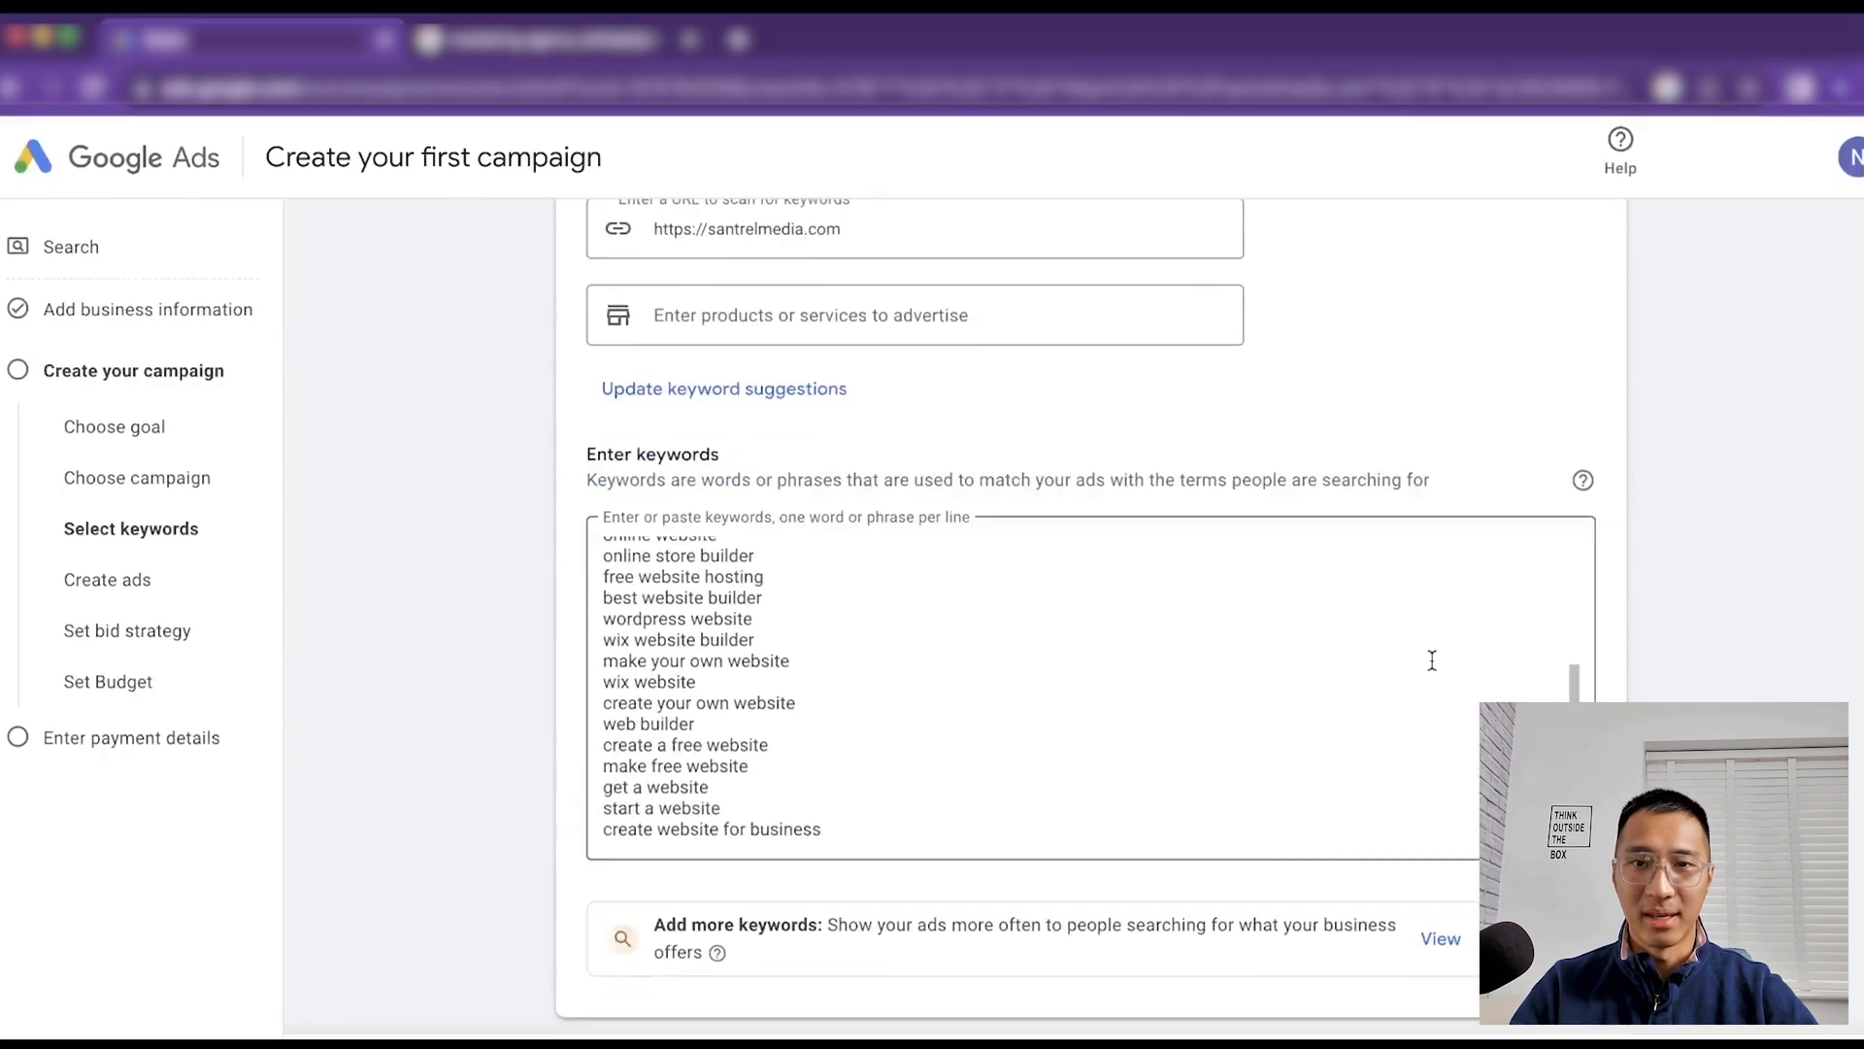
{"action": "scroll", "coordinate": [990, 664], "scroll_direction": "down", "scroll_amount": 2}
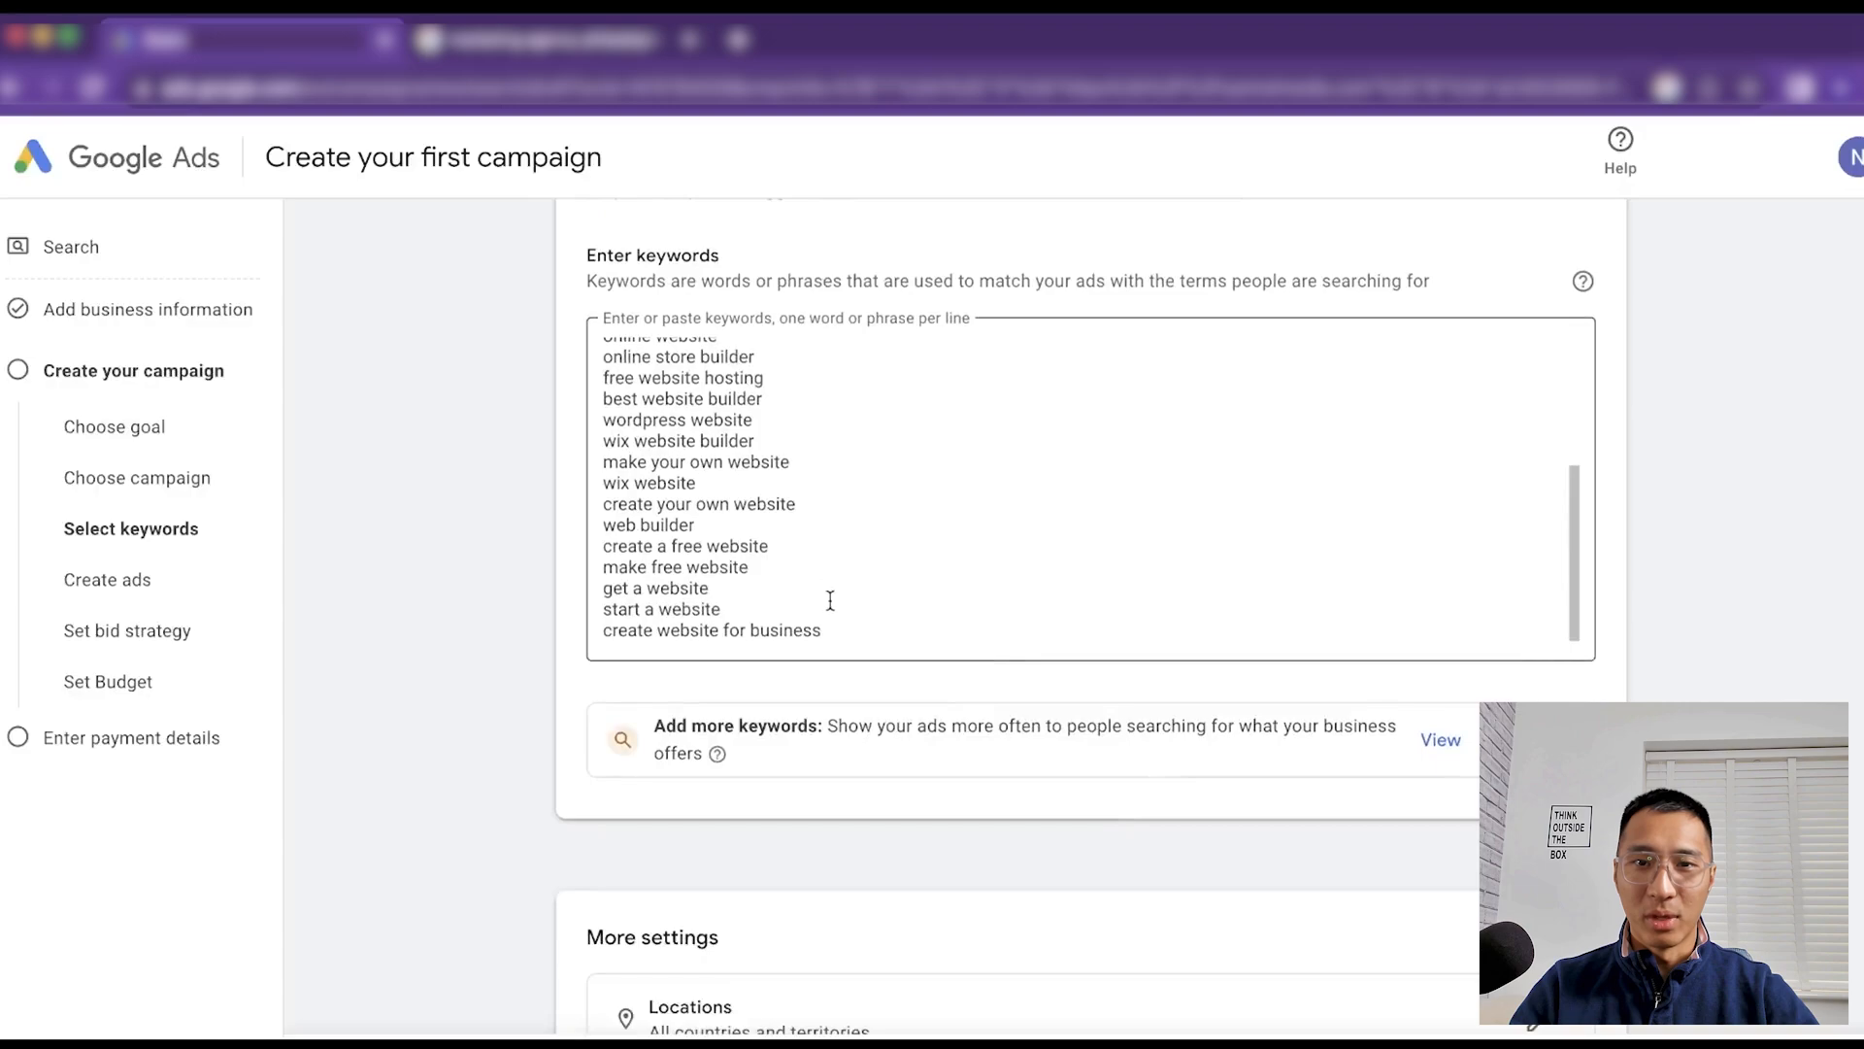
Remove all the suggested keywords from the keyword list
{"action": "left_click_drag", "start_coordinate": [840, 632], "coordinate": [608, 347]}
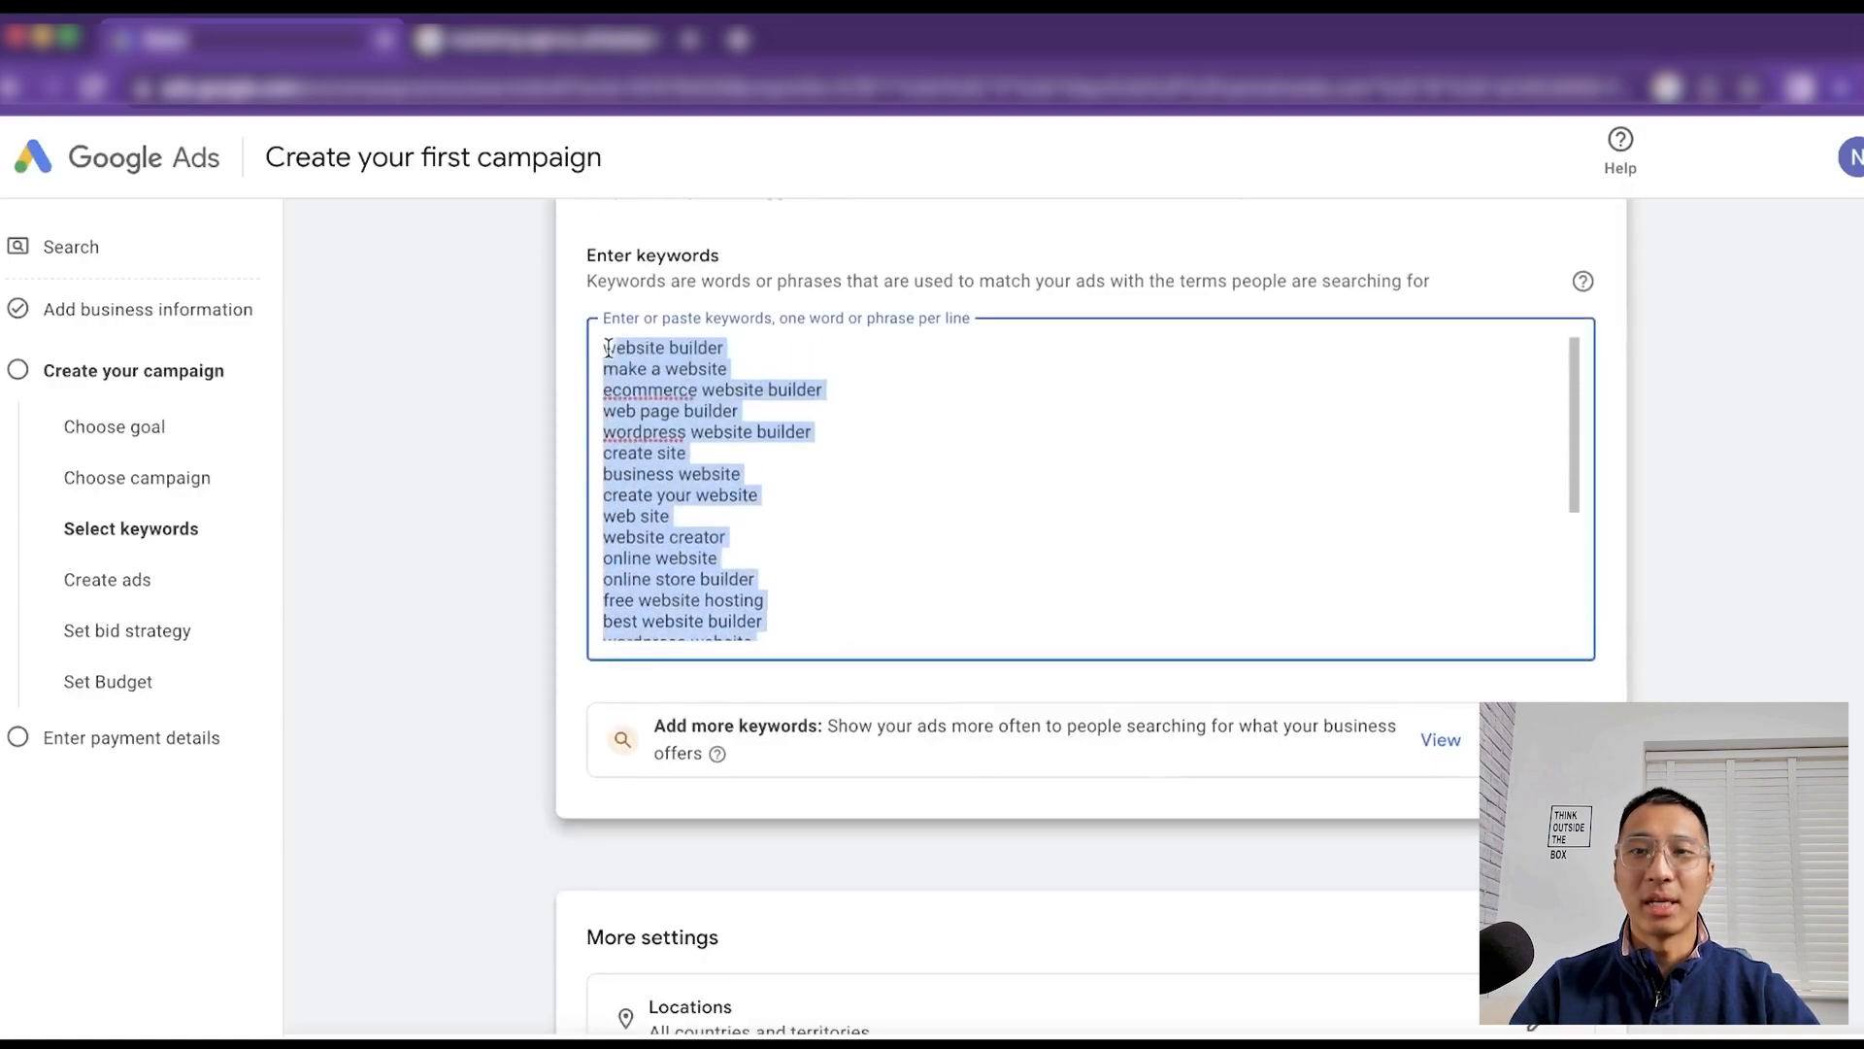
{"action": "key", "text": "BackSpace"}
{"action": "scroll", "coordinate": [429, 492], "scroll_direction": "up", "scroll_amount": 1}
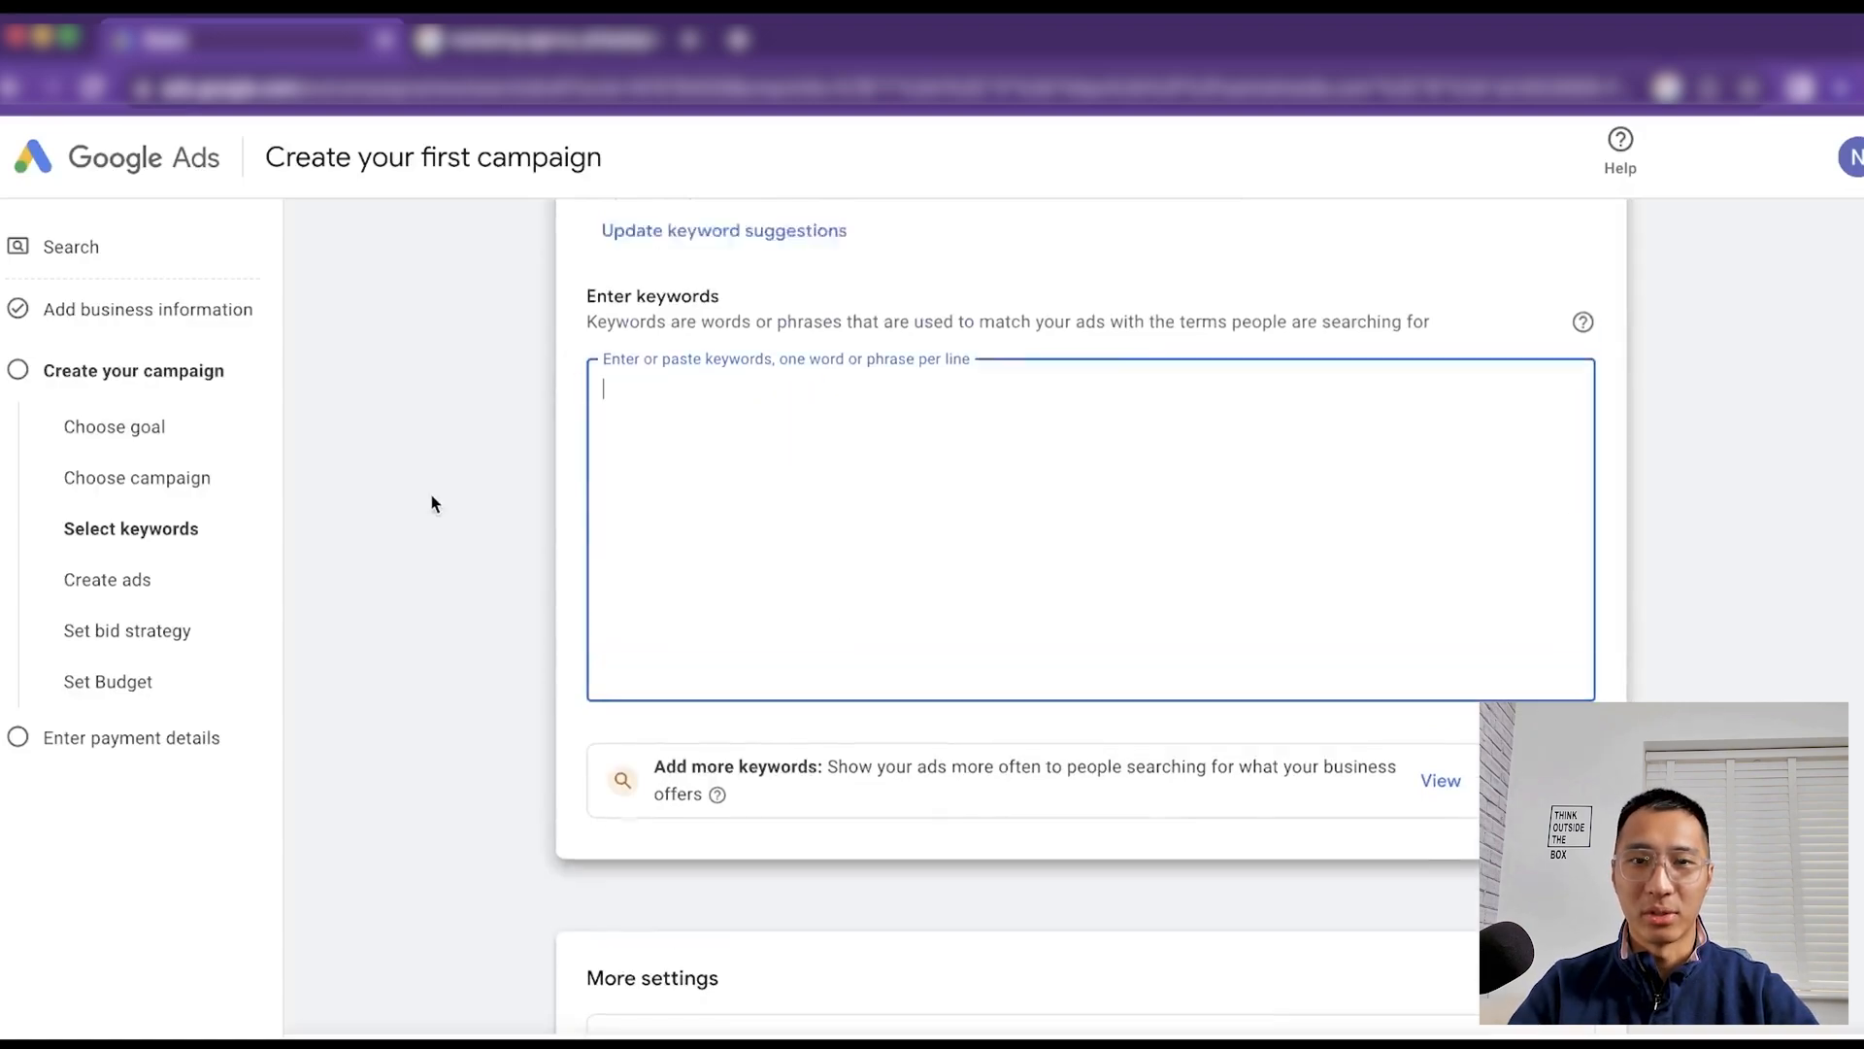
{"action": "scroll", "coordinate": [432, 502], "scroll_direction": "up", "scroll_amount": 3}
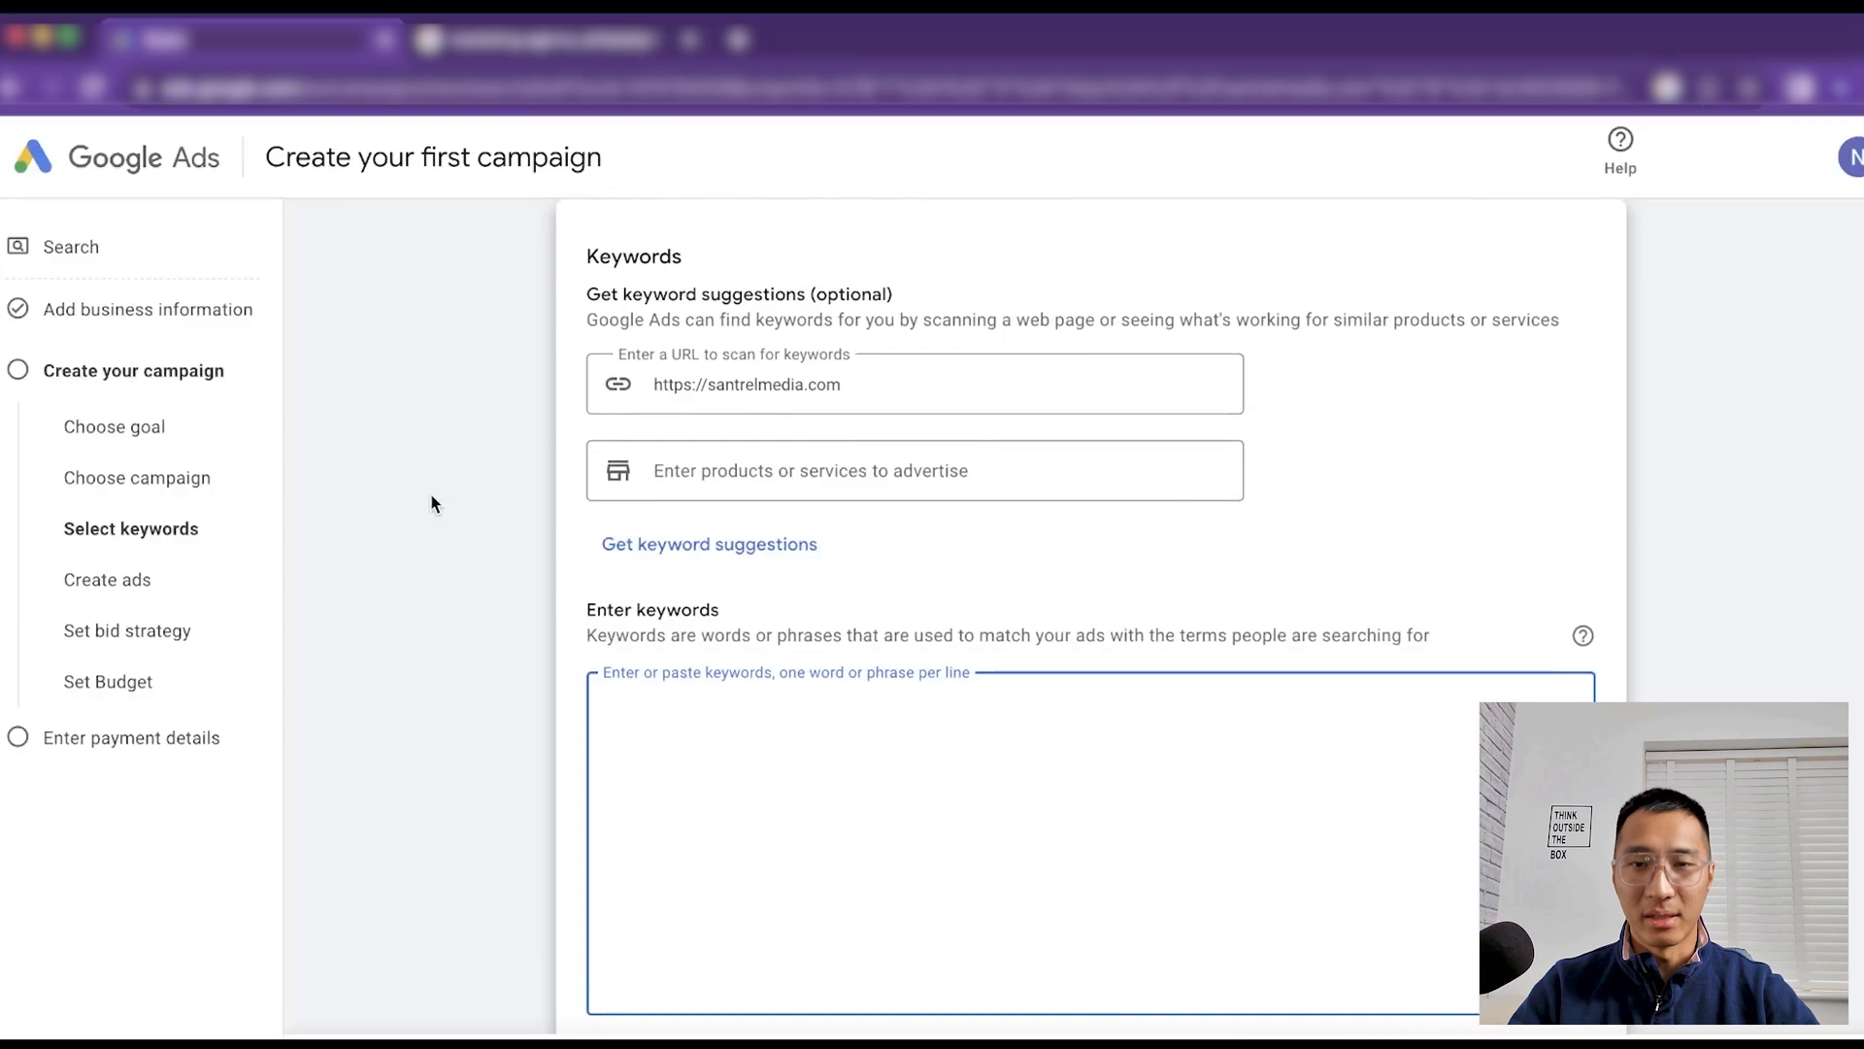
Check the keyword match type syntax and add the broad match keyword marketing agency philadelphia
{"action": "scroll", "coordinate": [1295, 538], "scroll_direction": "down", "scroll_amount": 3}
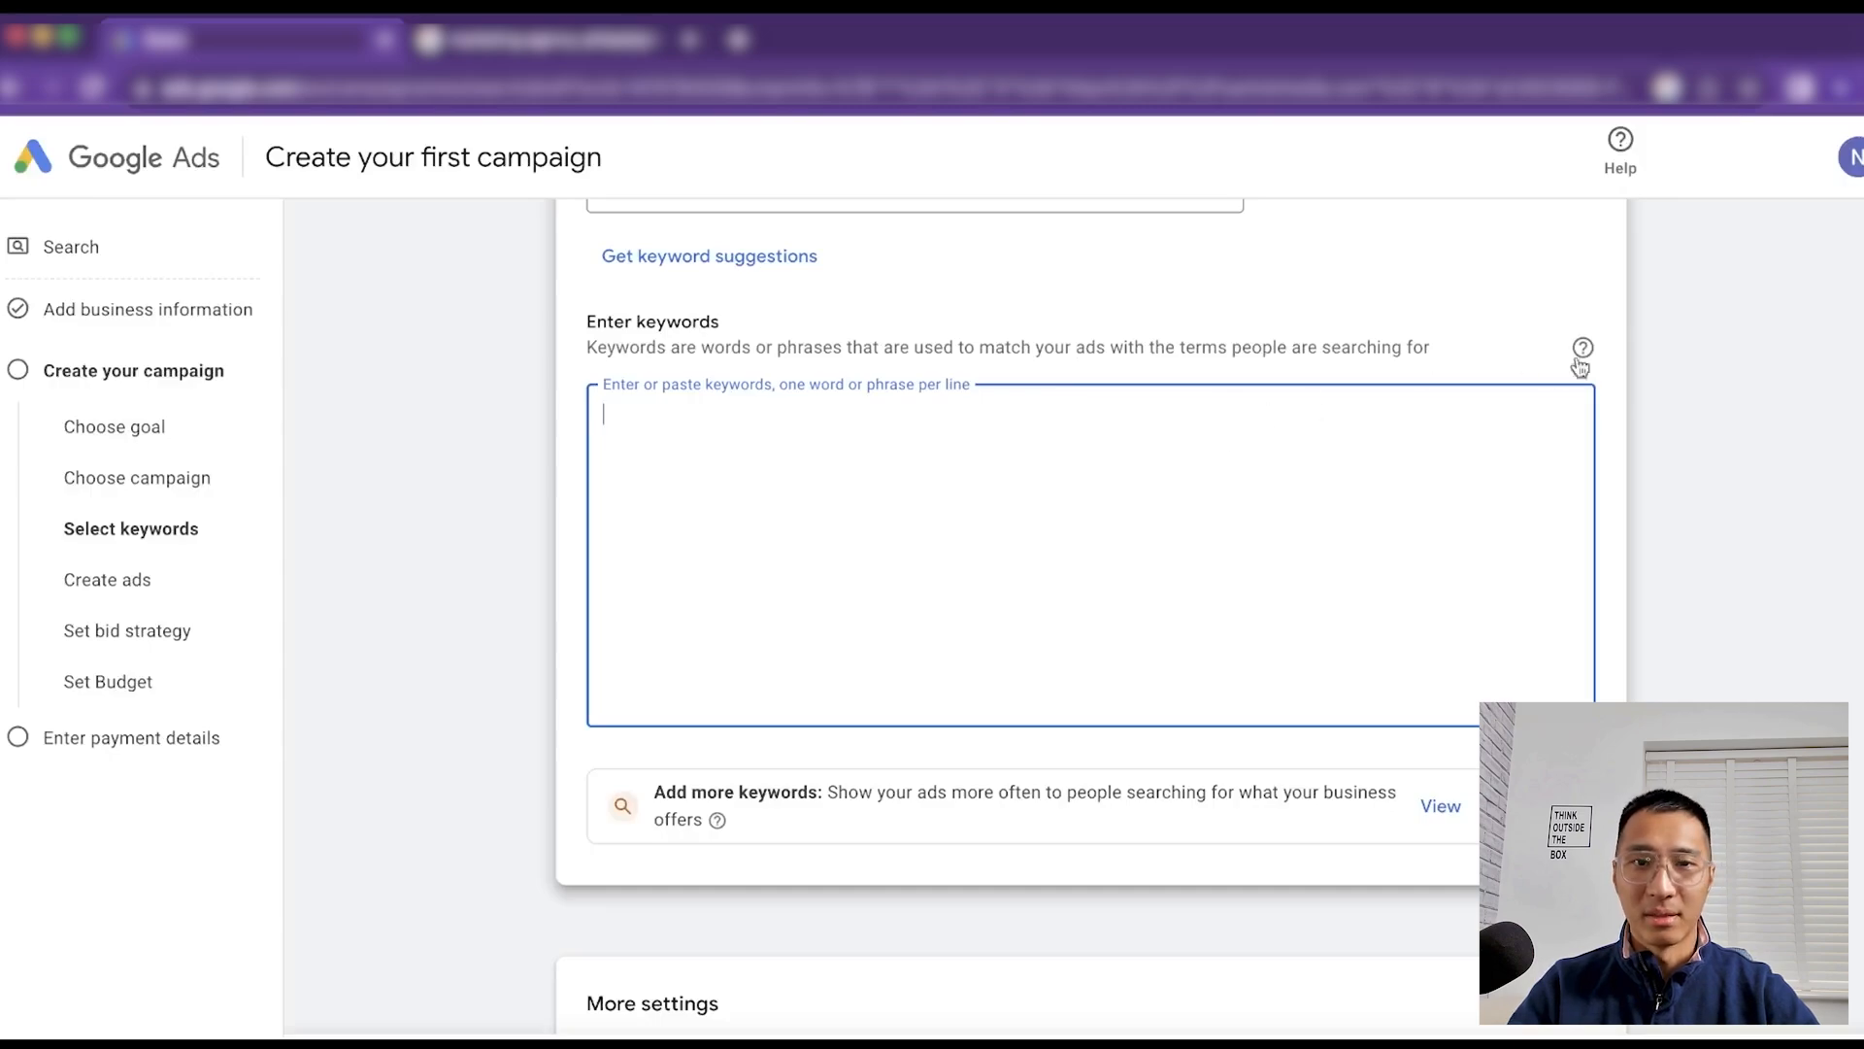
{"action": "mouse_move", "coordinate": [1586, 352]}
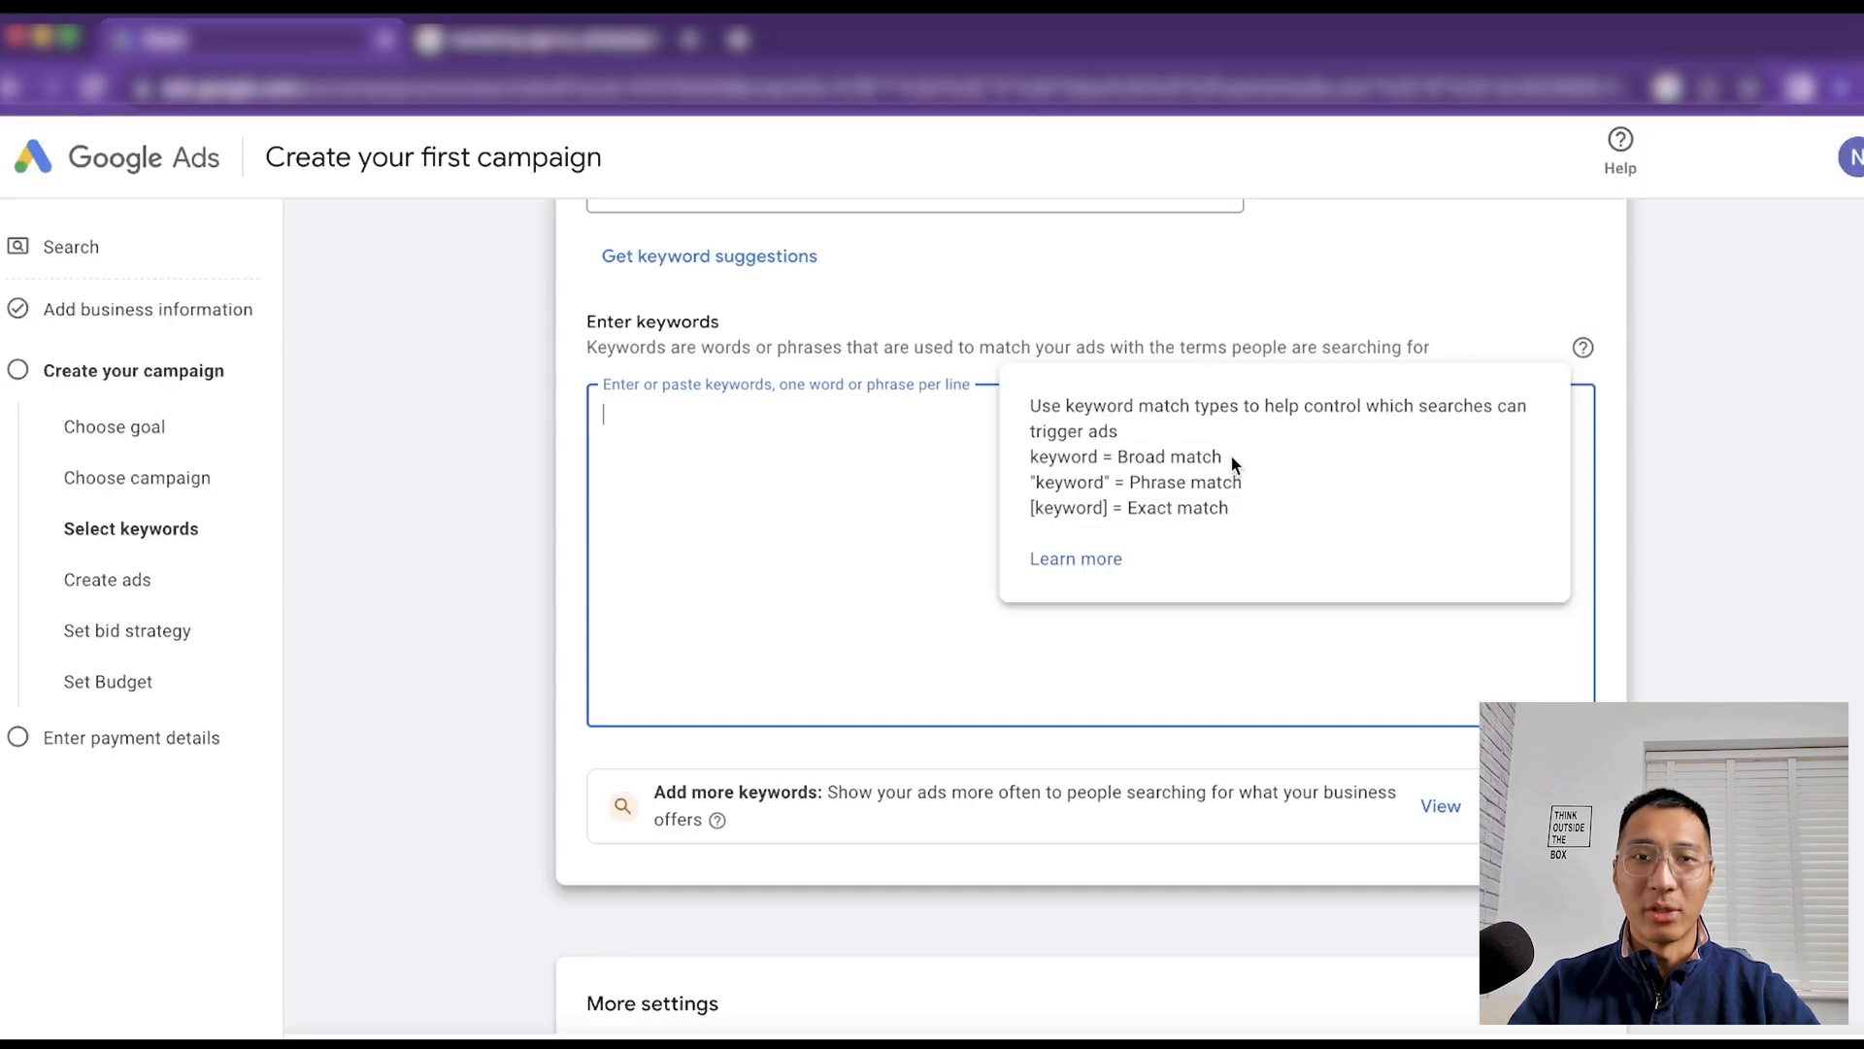
{"action": "type", "text": "marketing agency philadelphia"}
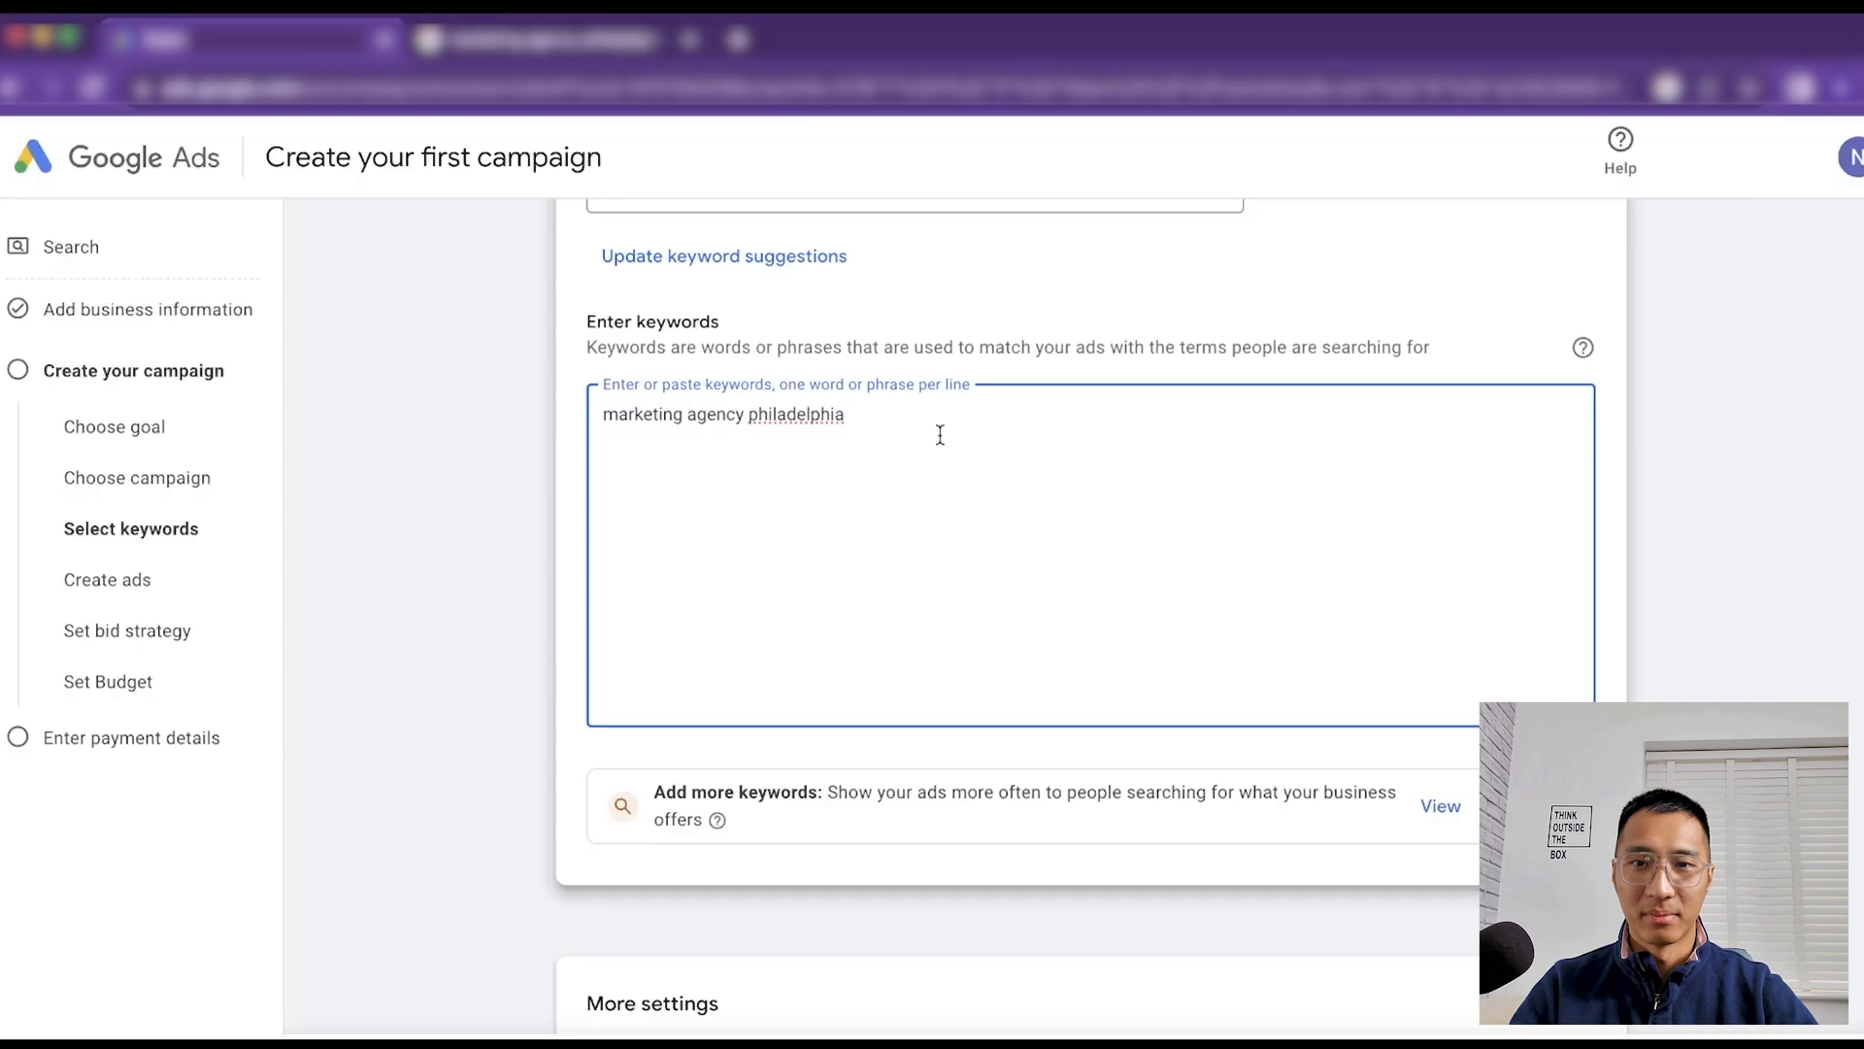
{"action": "key", "text": "Return"}
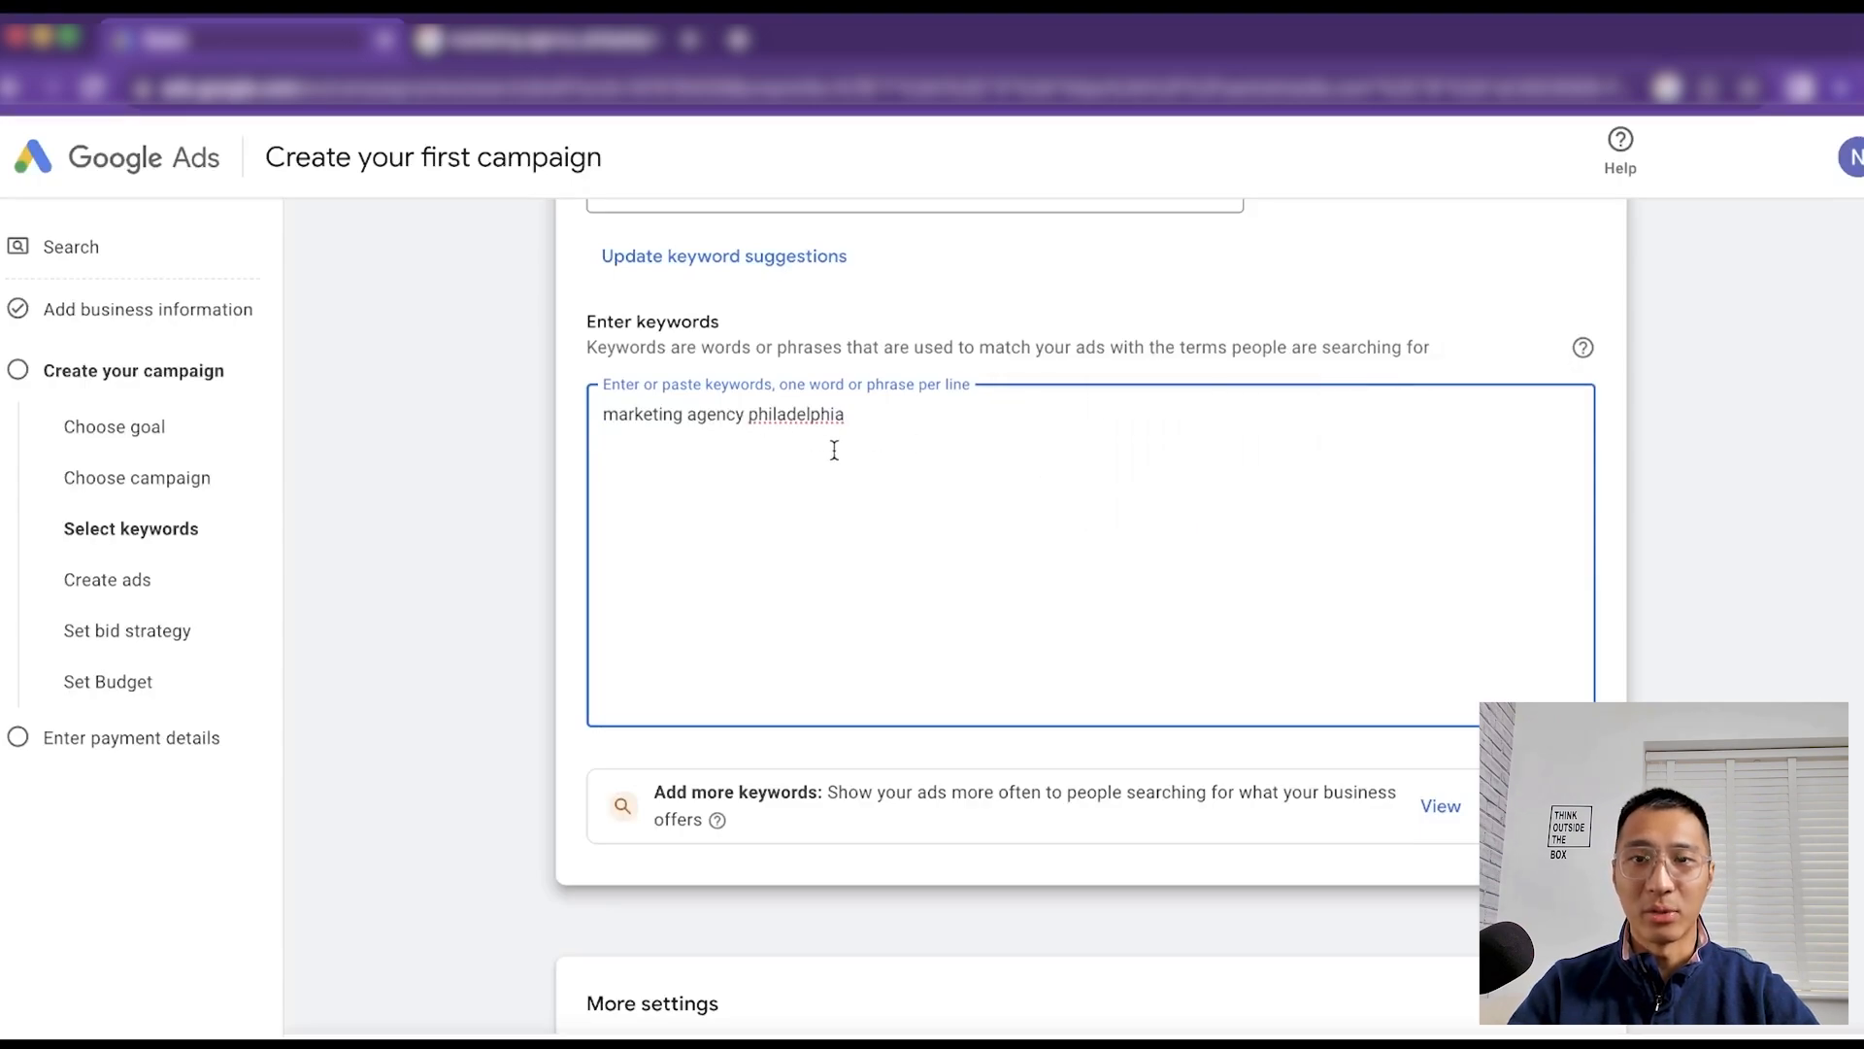
Add the phrase match keyword "digital ads agency" on its own line
{"action": "type", "text": "\"digit"}
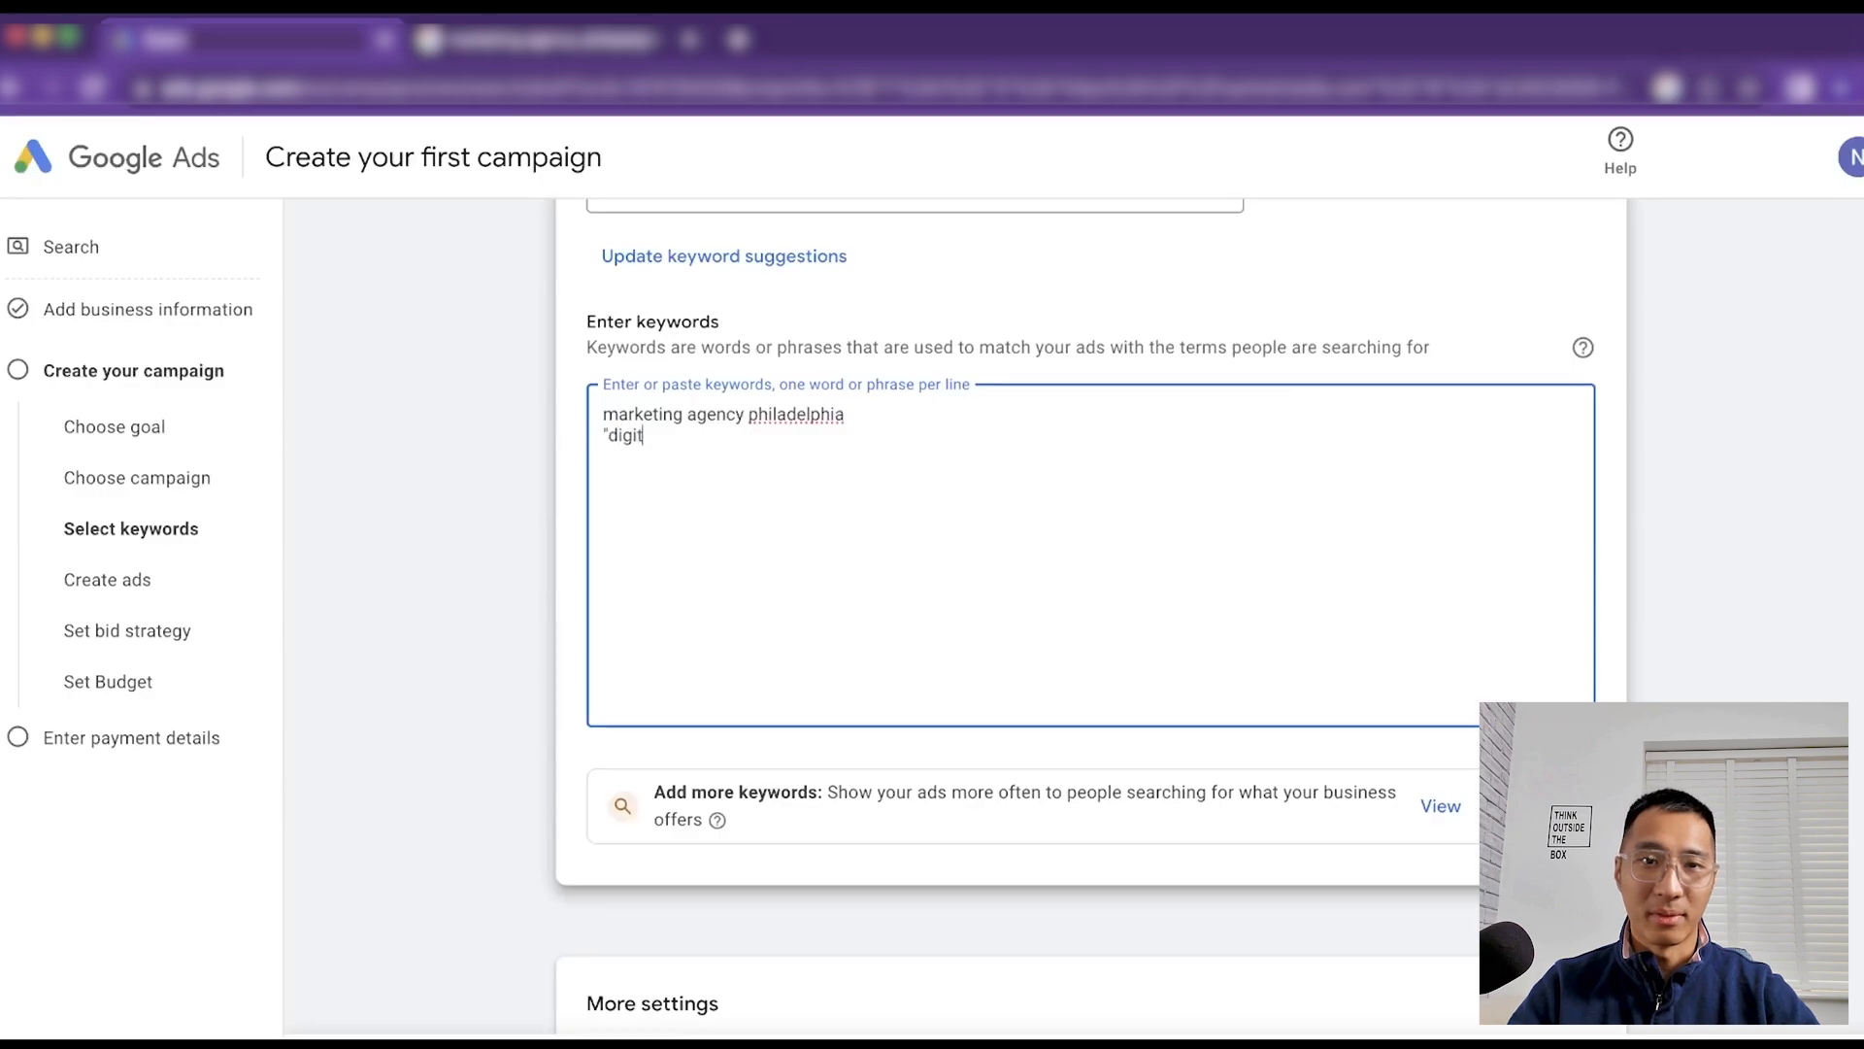
{"action": "type", "text": "al ads afgenc"}
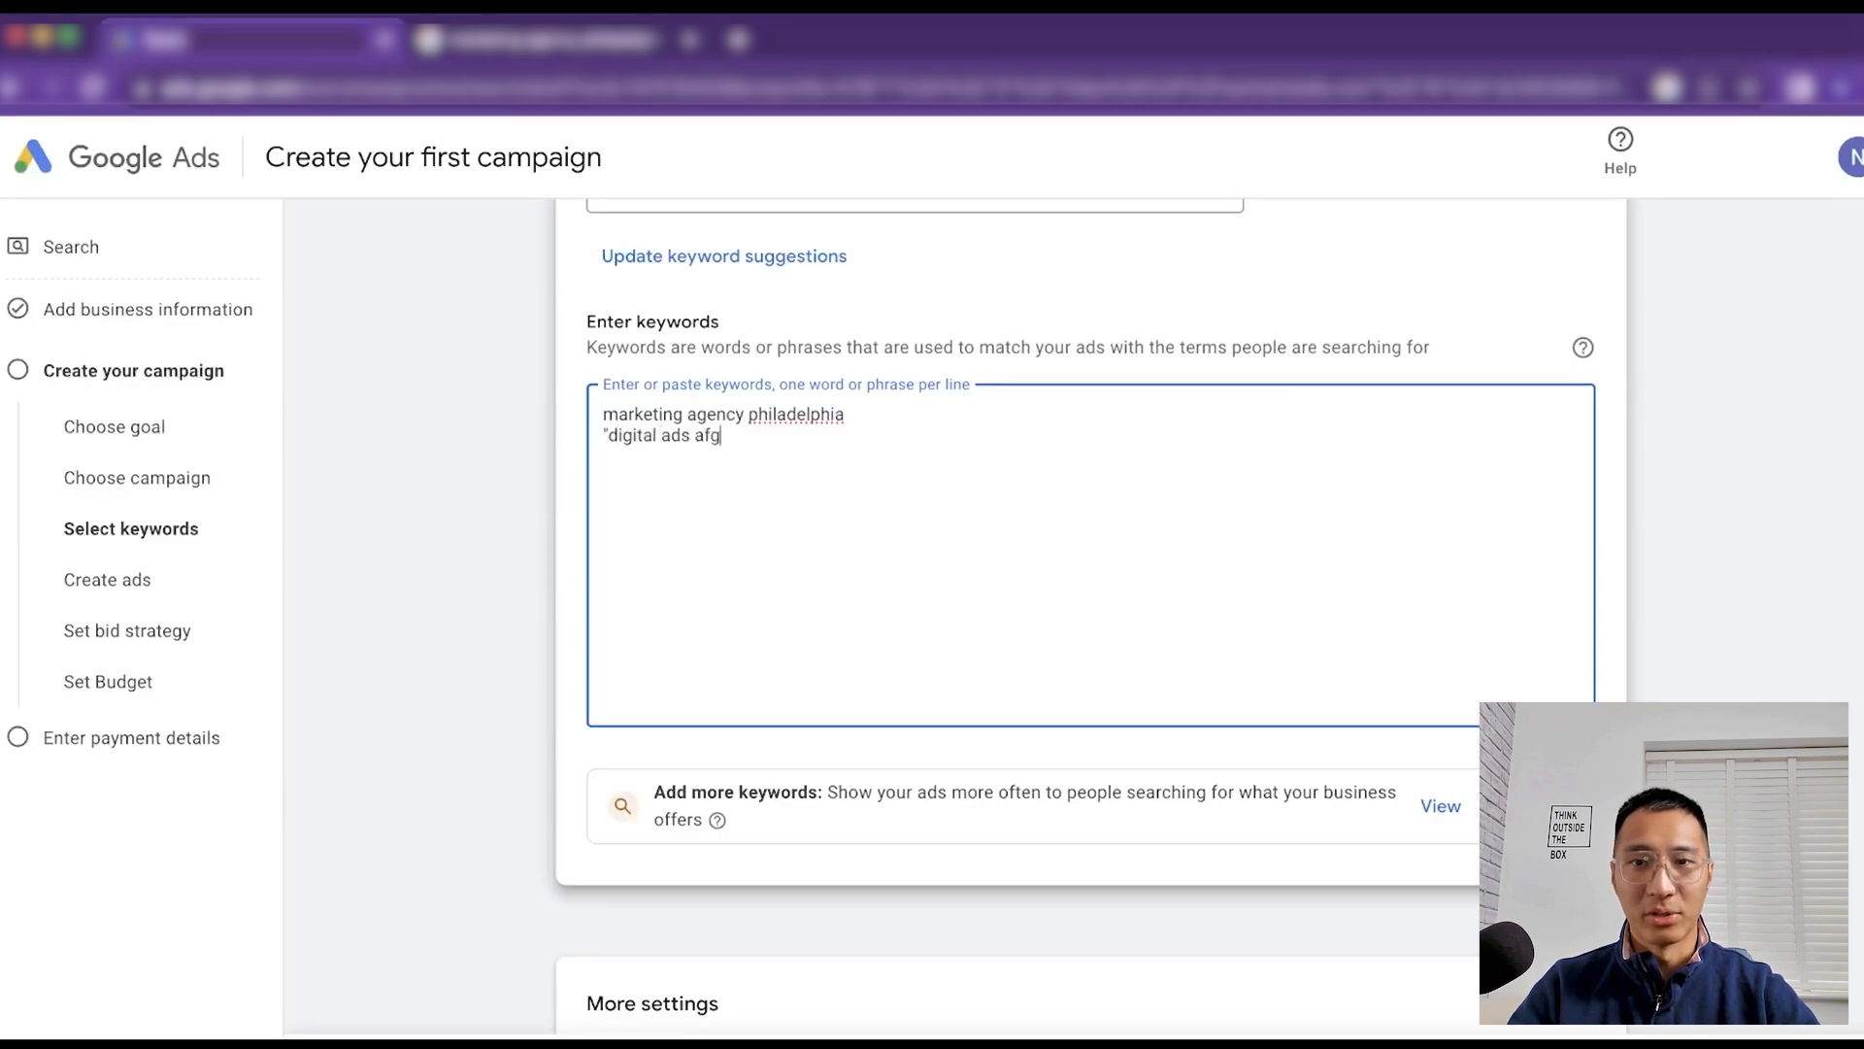
{"action": "key", "text": "BackSpace"}
{"action": "key", "text": "BackSpace"}
{"action": "key", "text": "BackSpace"}
{"action": "key", "text": "BackSpace"}
{"action": "key", "text": "BackSpace"}
{"action": "type", "text": "gency\""}
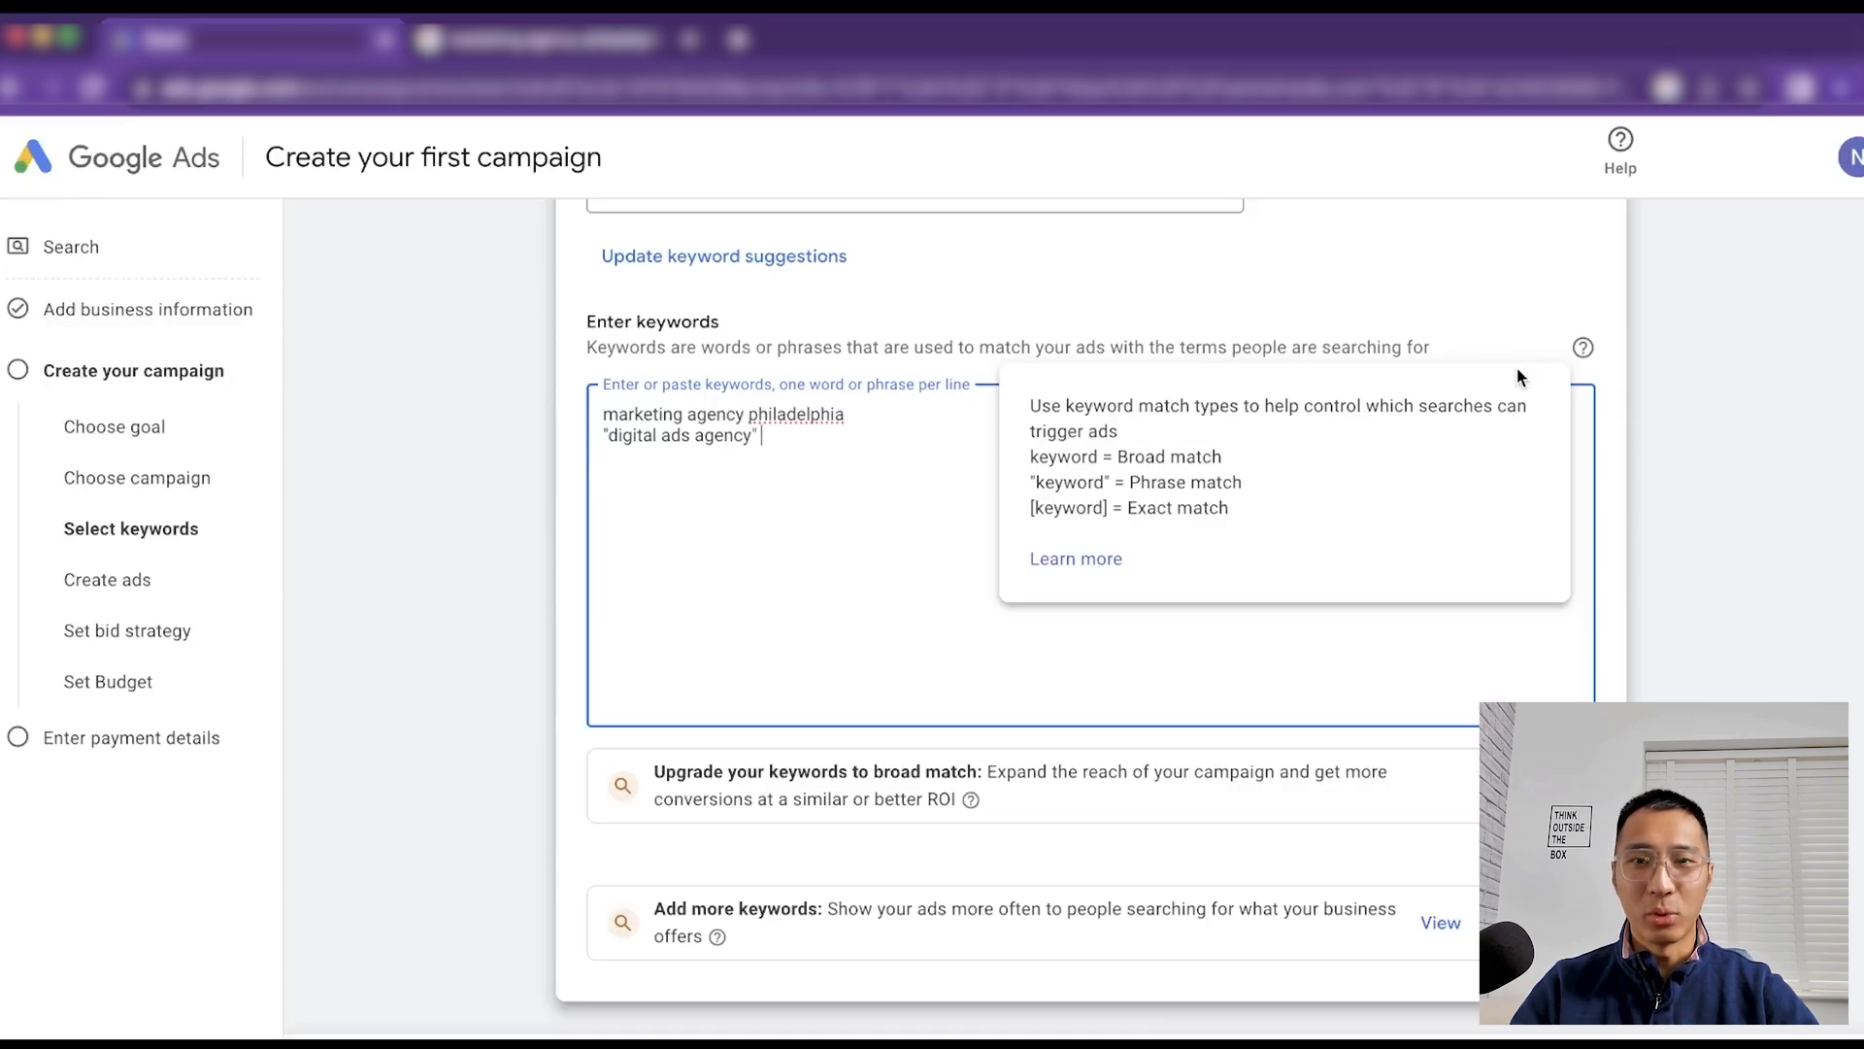
{"action": "key", "text": "Return"}
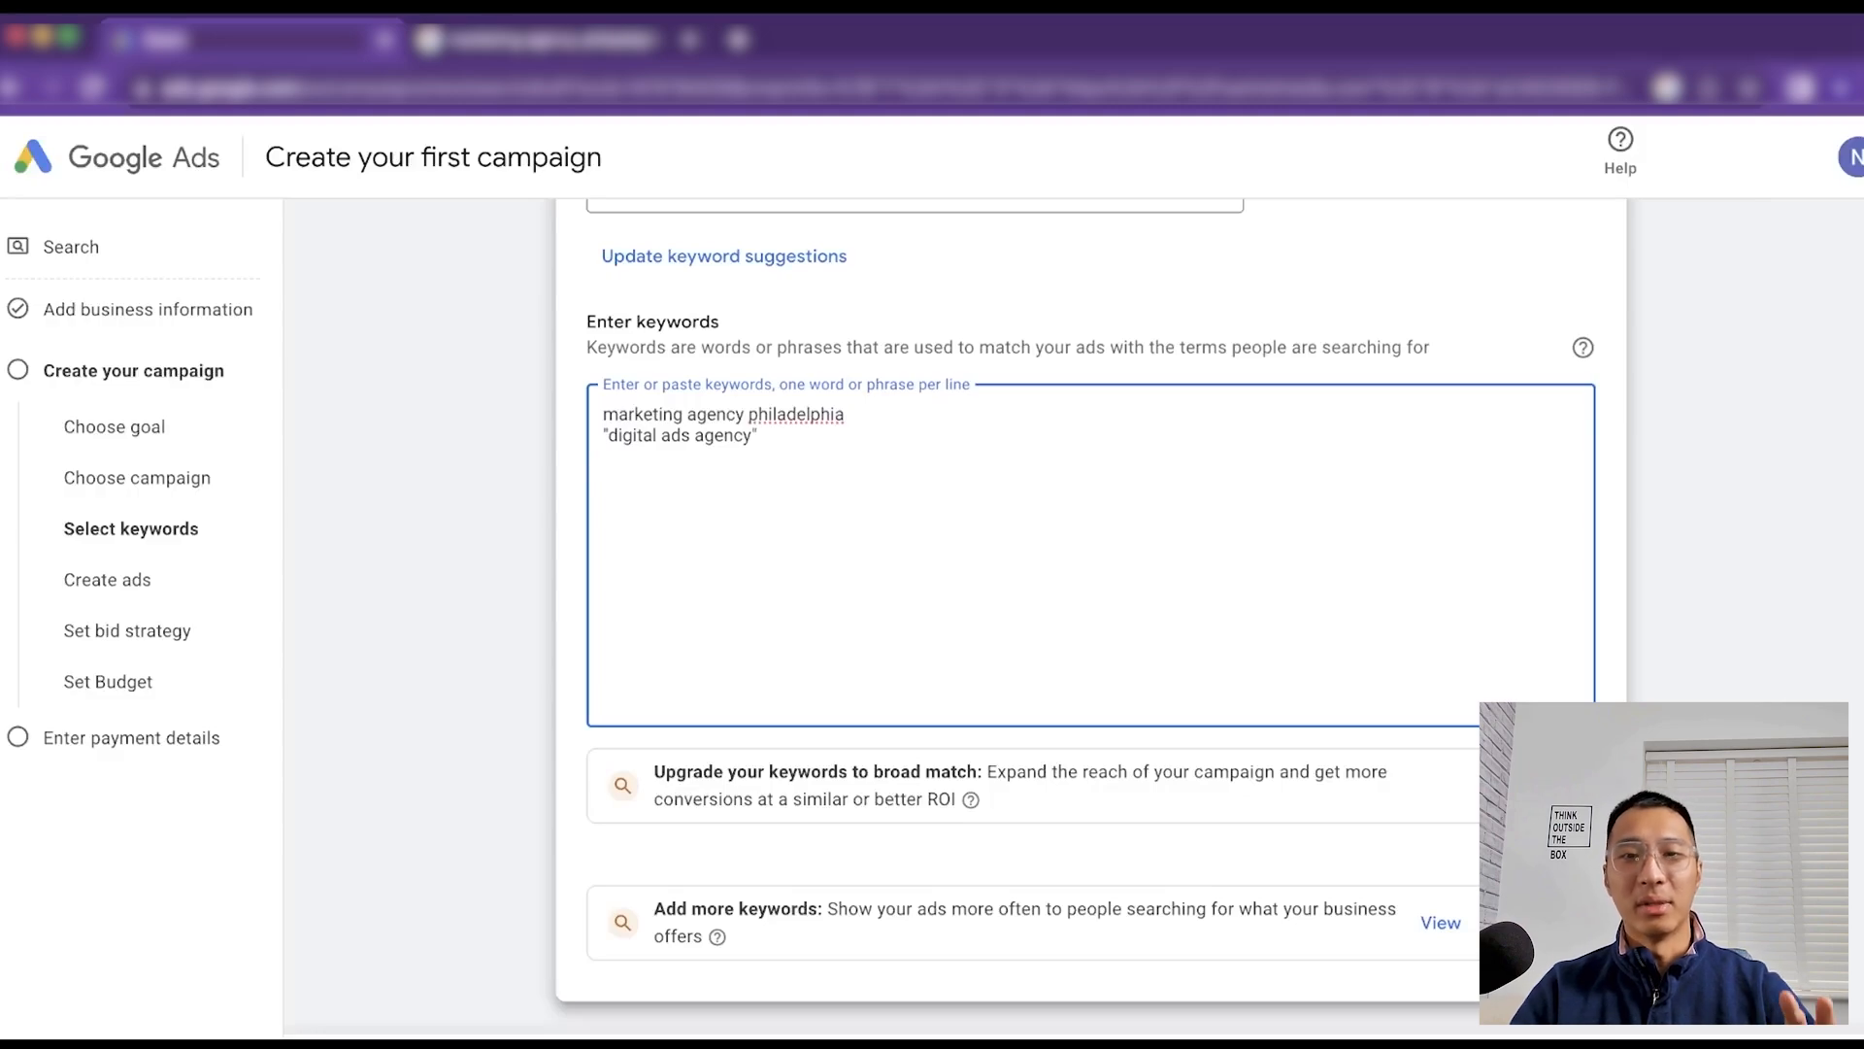
Add the exact match keyword [marketing agency philly] below the phrase match keyword
{"action": "type", "text": "["}
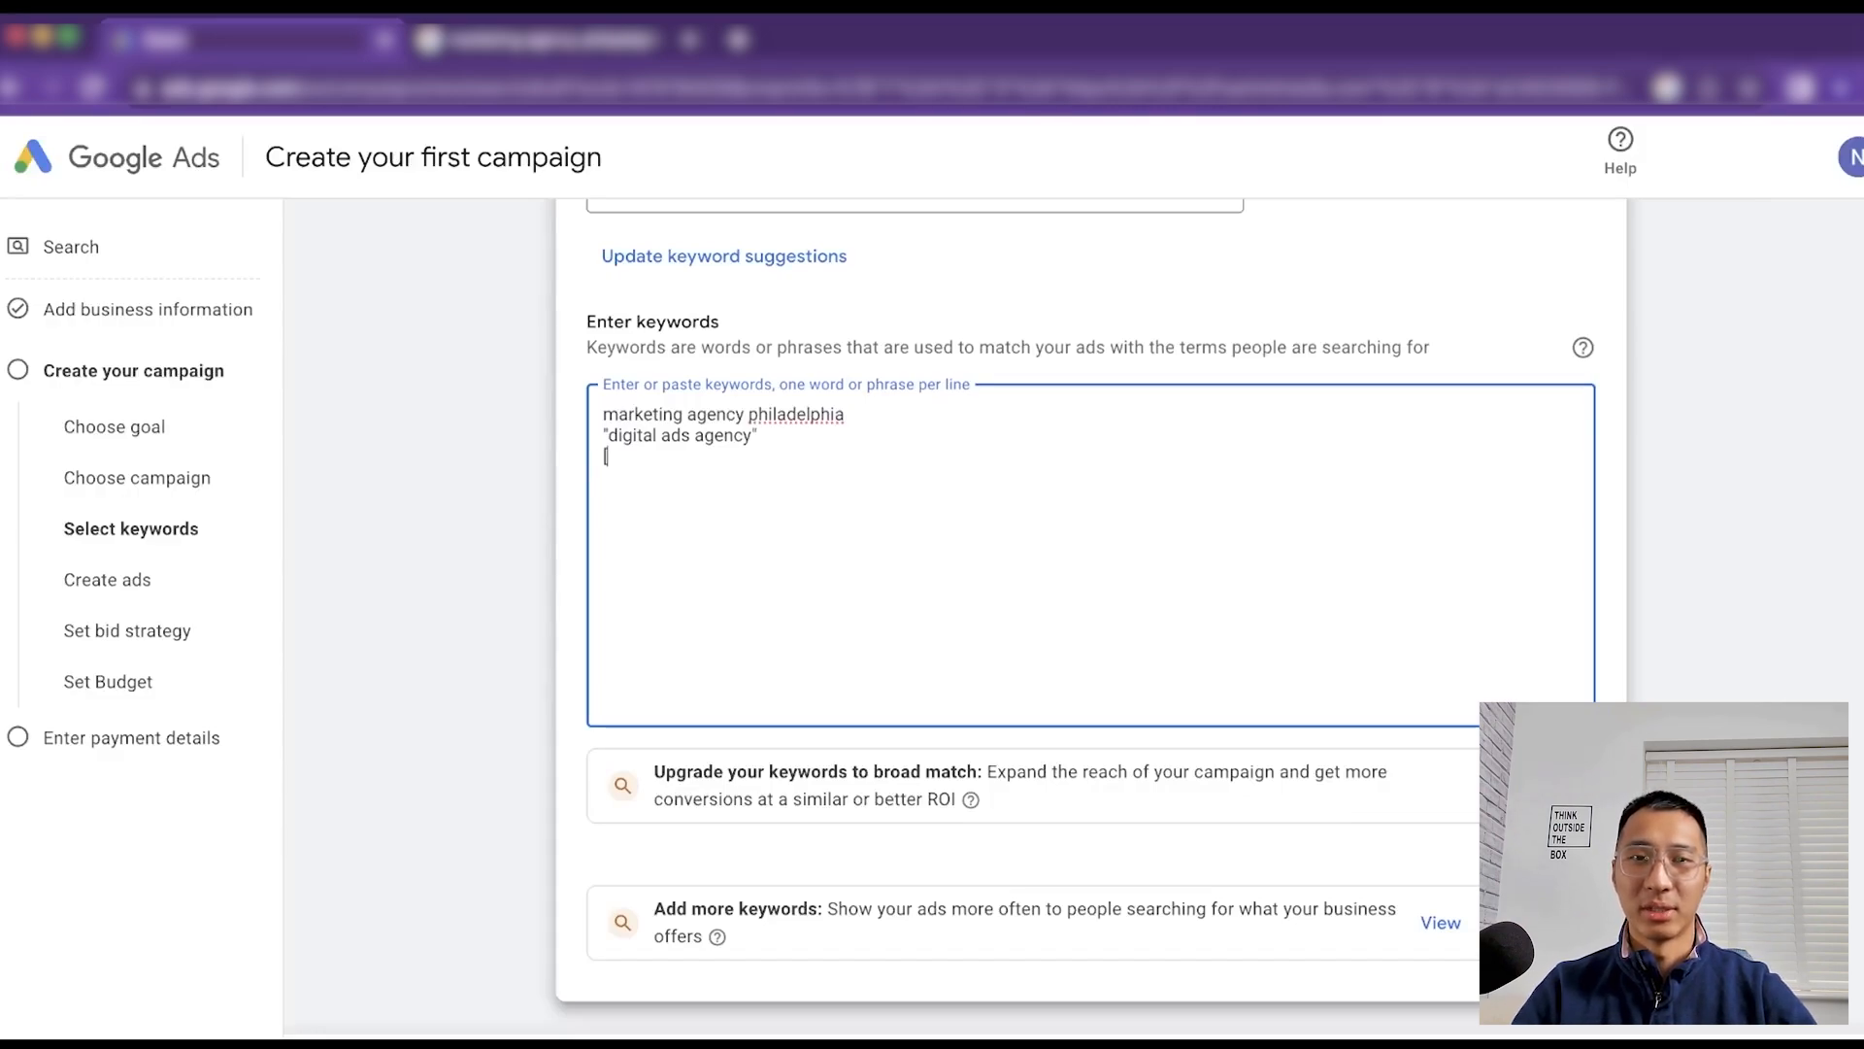
{"action": "type", "text": "marketing agency philly"}
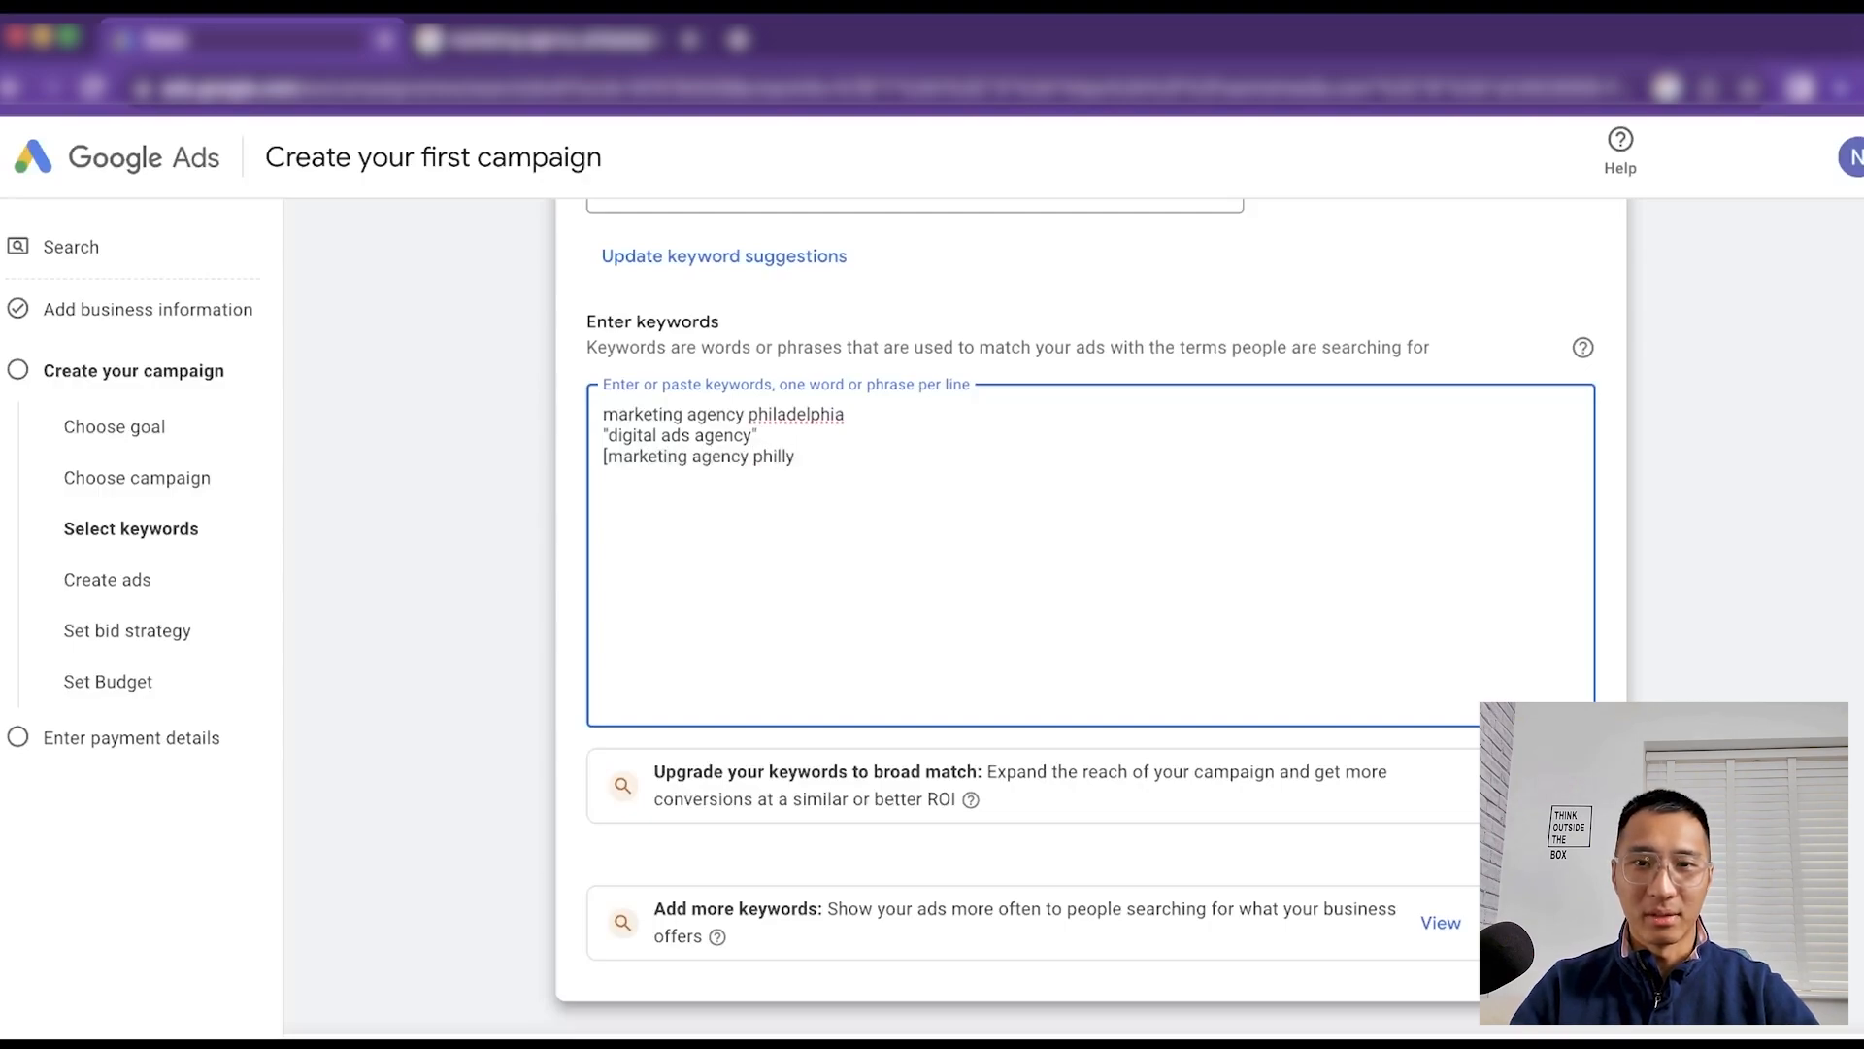
{"action": "type", "text": "]"}
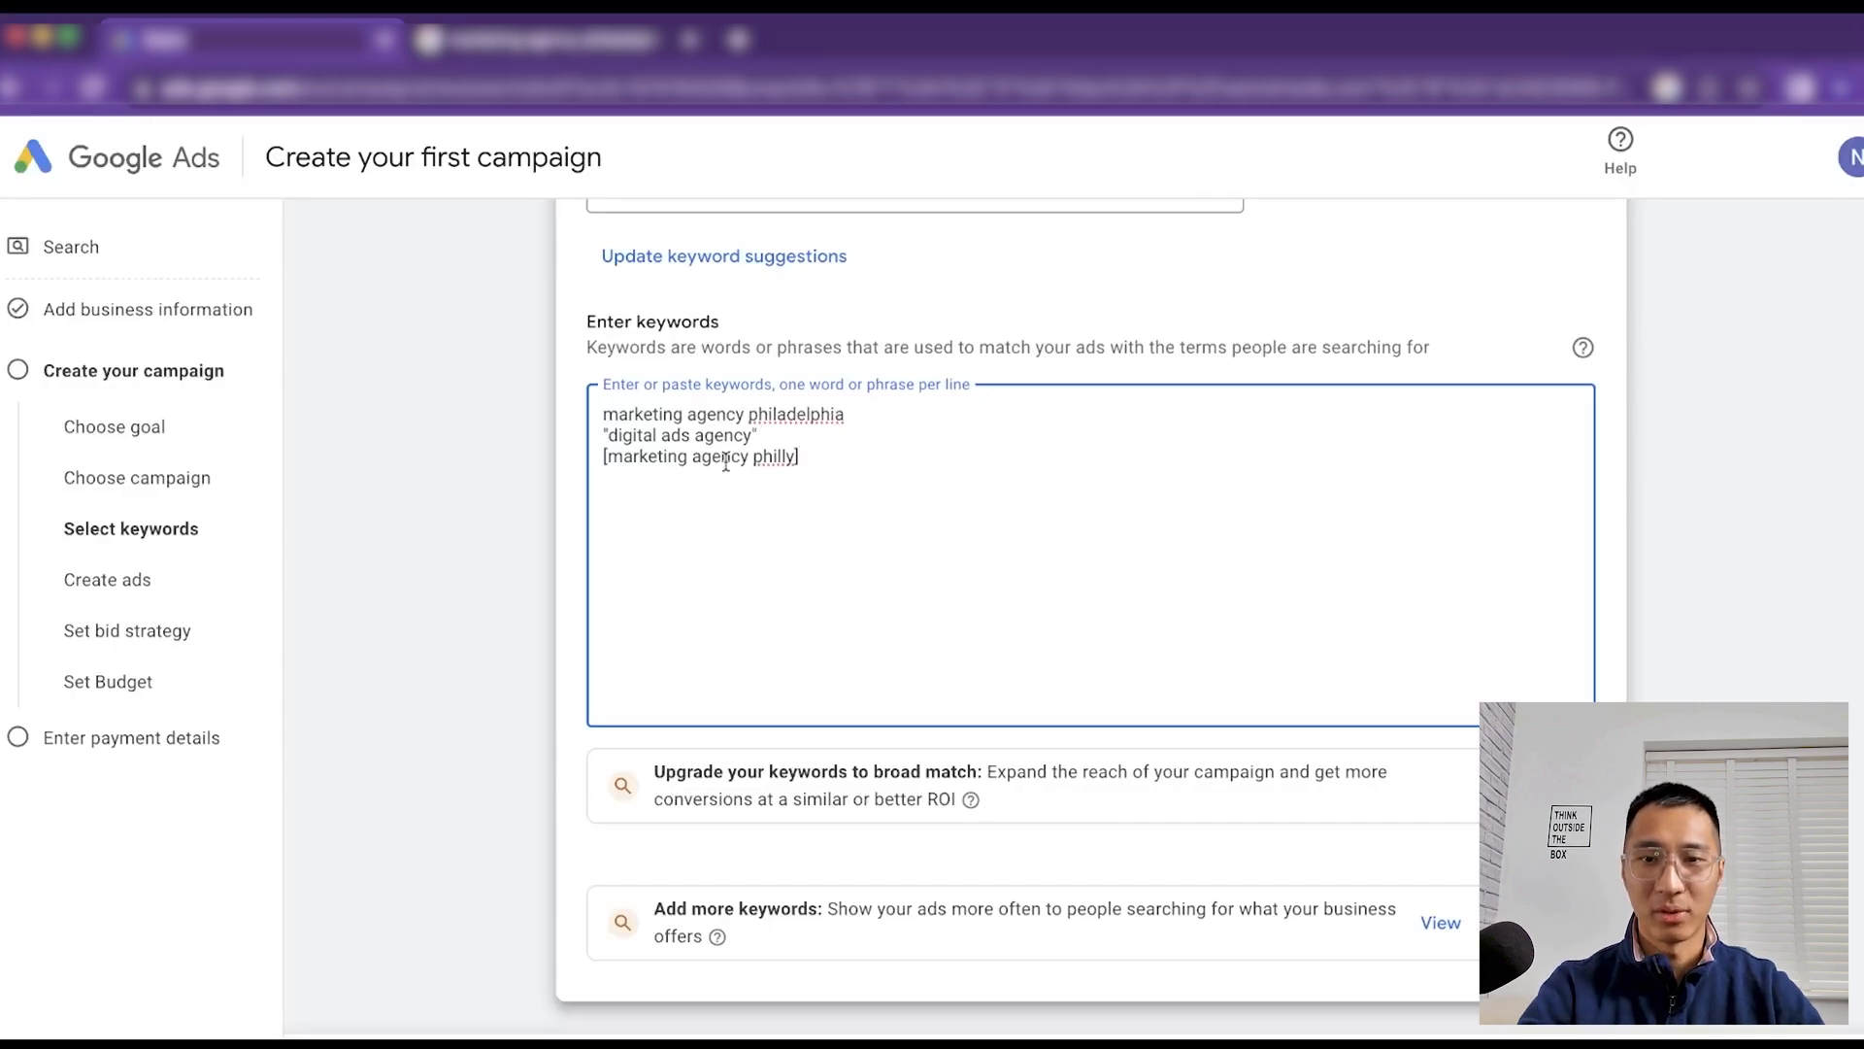
{"action": "left_click_drag", "start_coordinate": [840, 454], "coordinate": [710, 456]}
{"action": "left_click", "coordinate": [840, 462]}
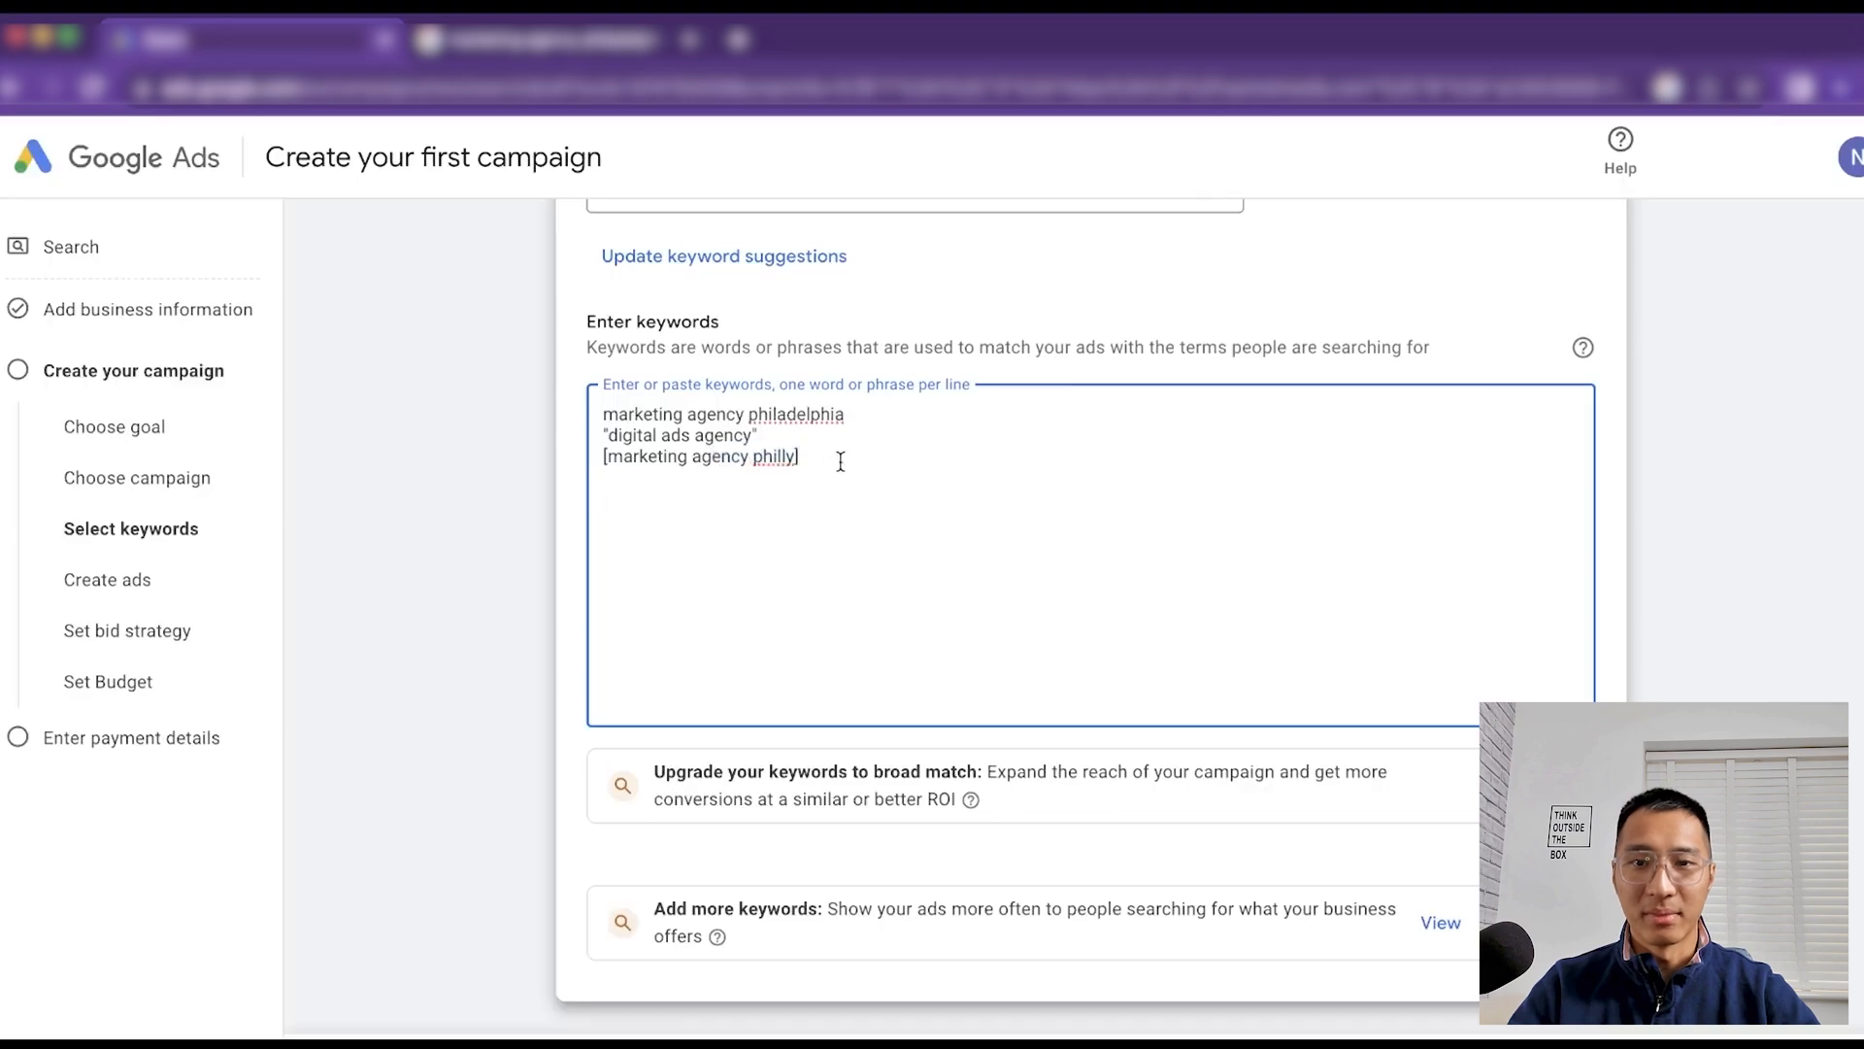
Add the keywords google ads agency philly, google ads agency new york and new york ad agency, one per line
{"action": "key", "text": "Return"}
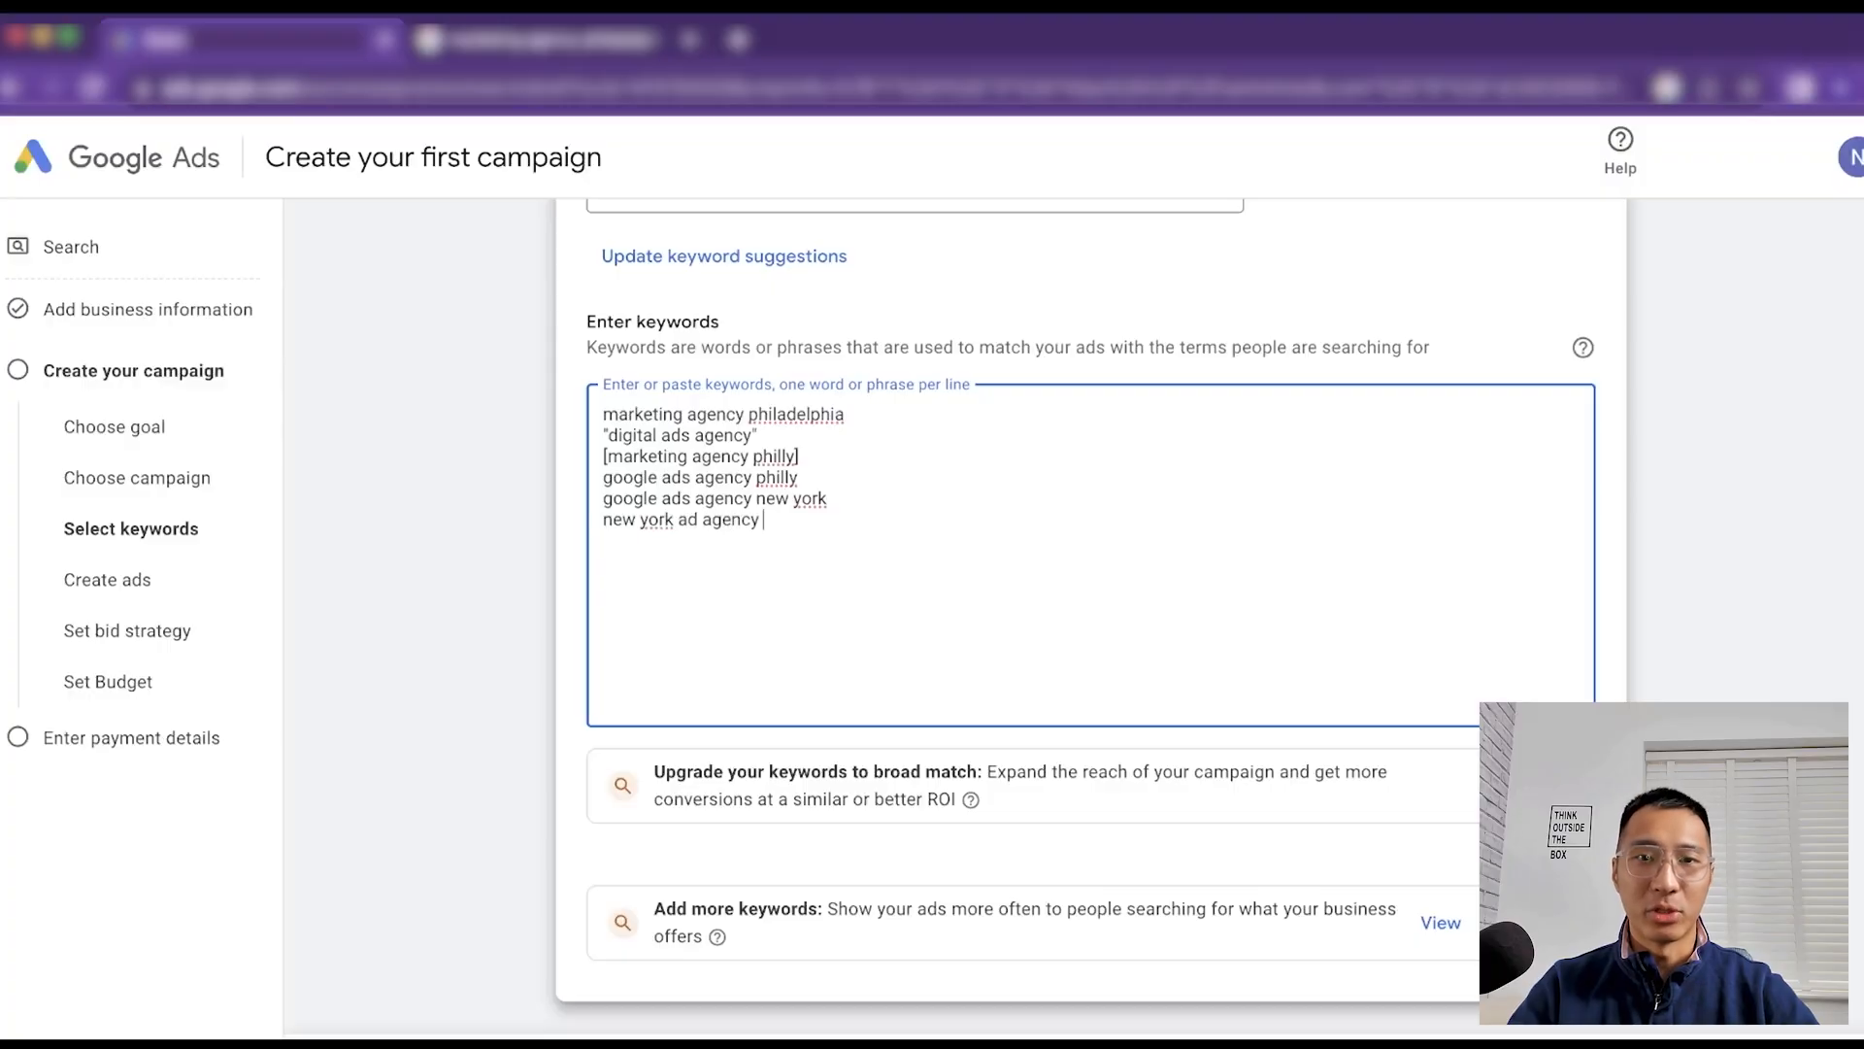
{"action": "scroll", "coordinate": [1270, 545], "scroll_direction": "up", "scroll_amount": 4}
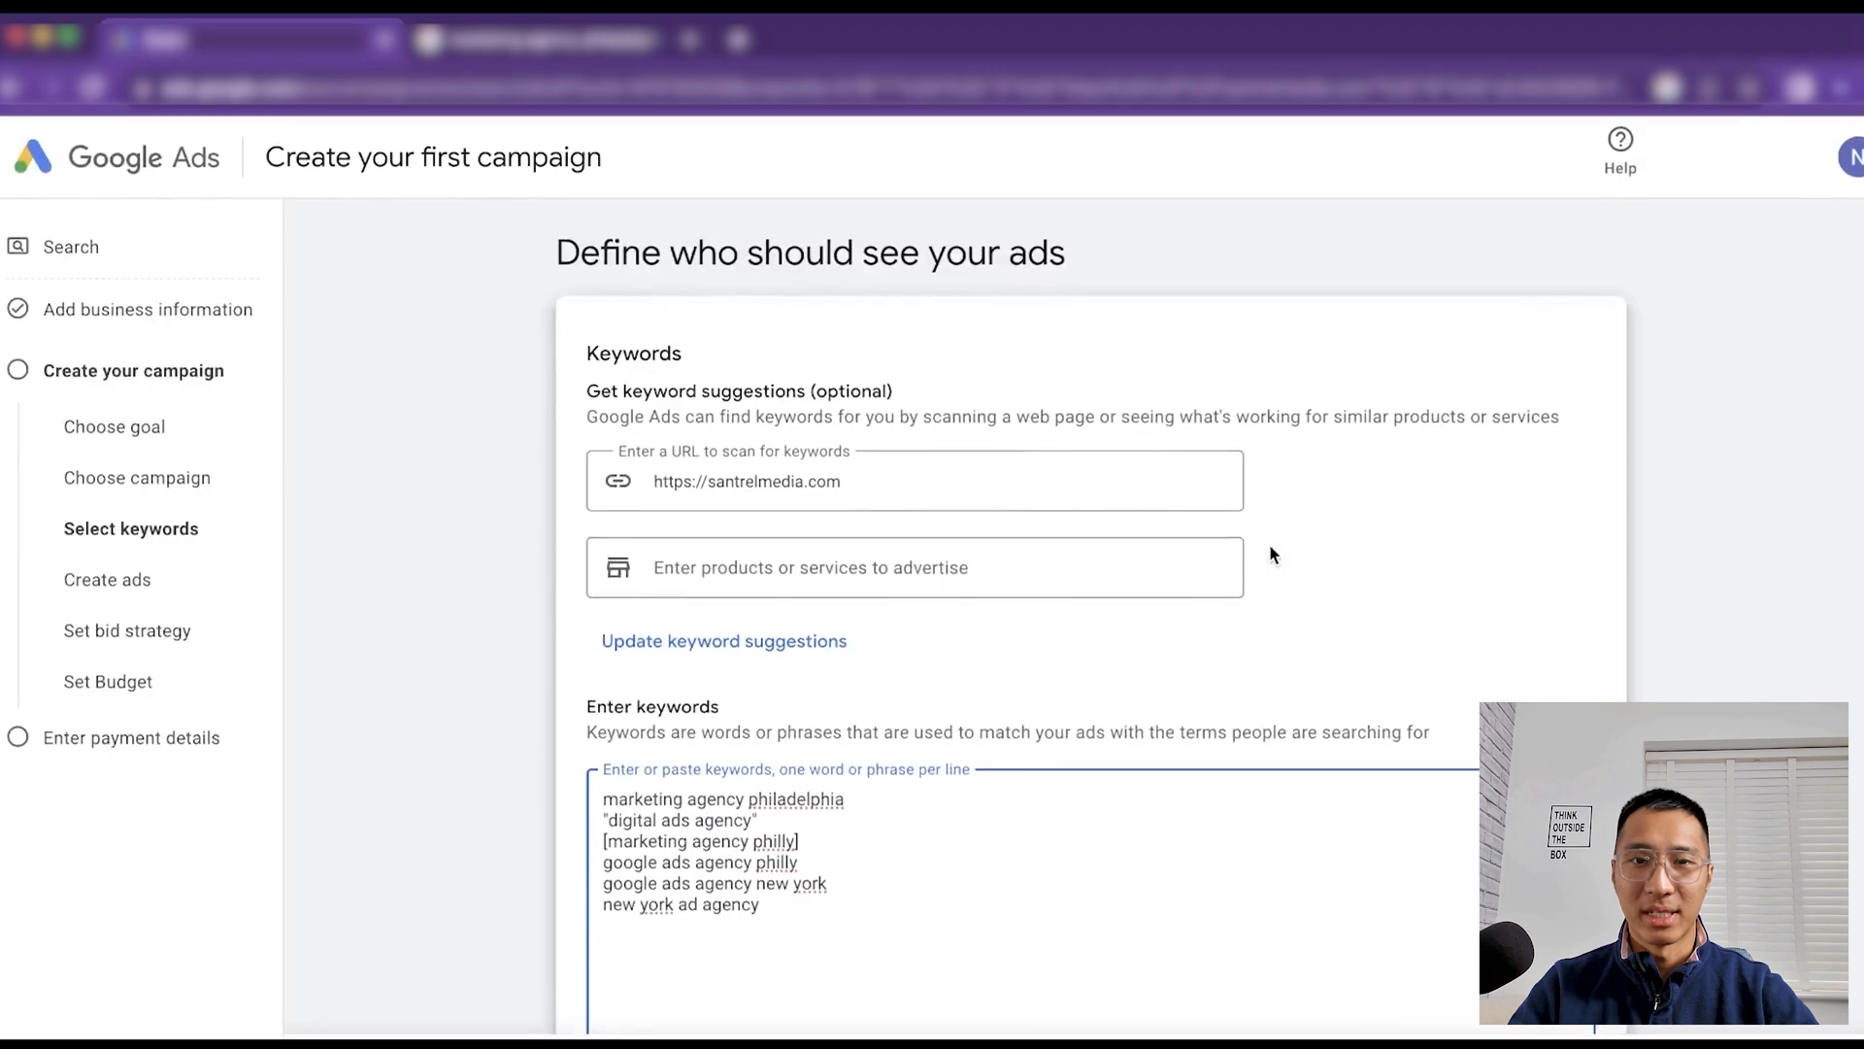
{"action": "scroll", "coordinate": [1270, 548], "scroll_direction": "down", "scroll_amount": 4}
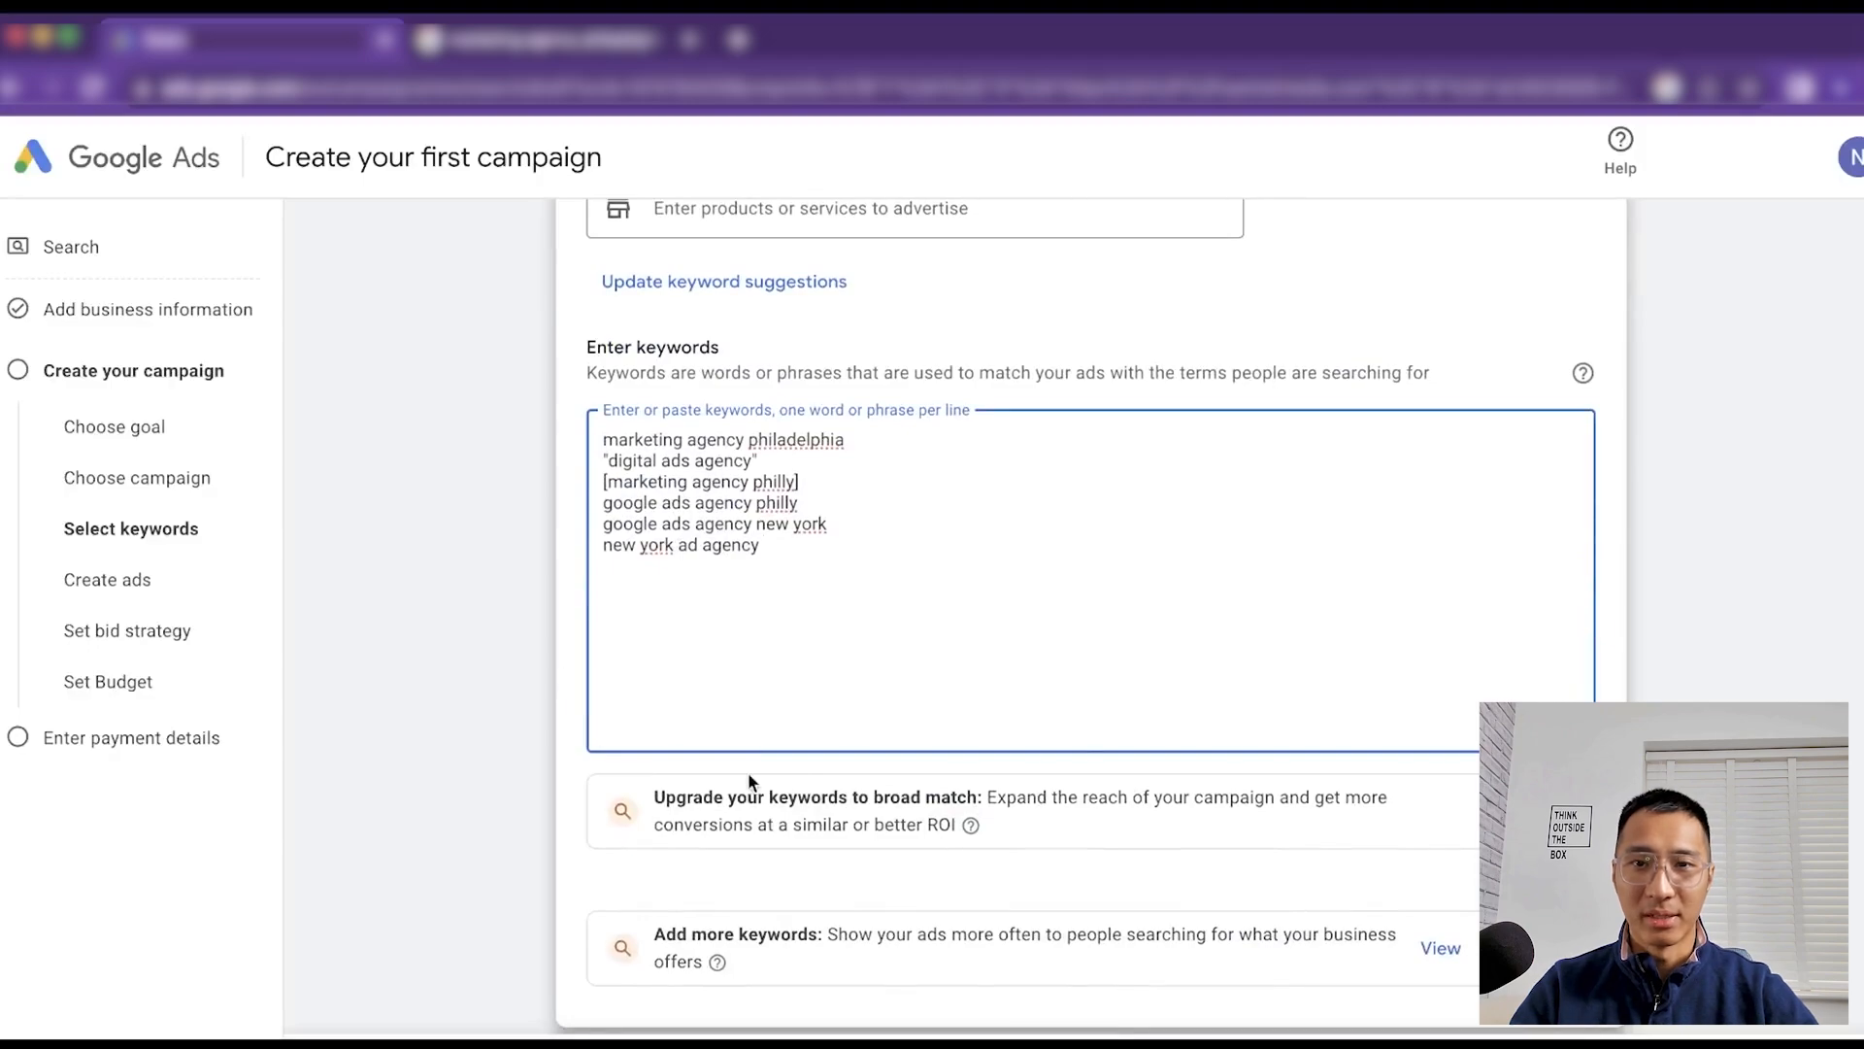
{"action": "scroll", "coordinate": [1266, 603], "scroll_direction": "up", "scroll_amount": 2}
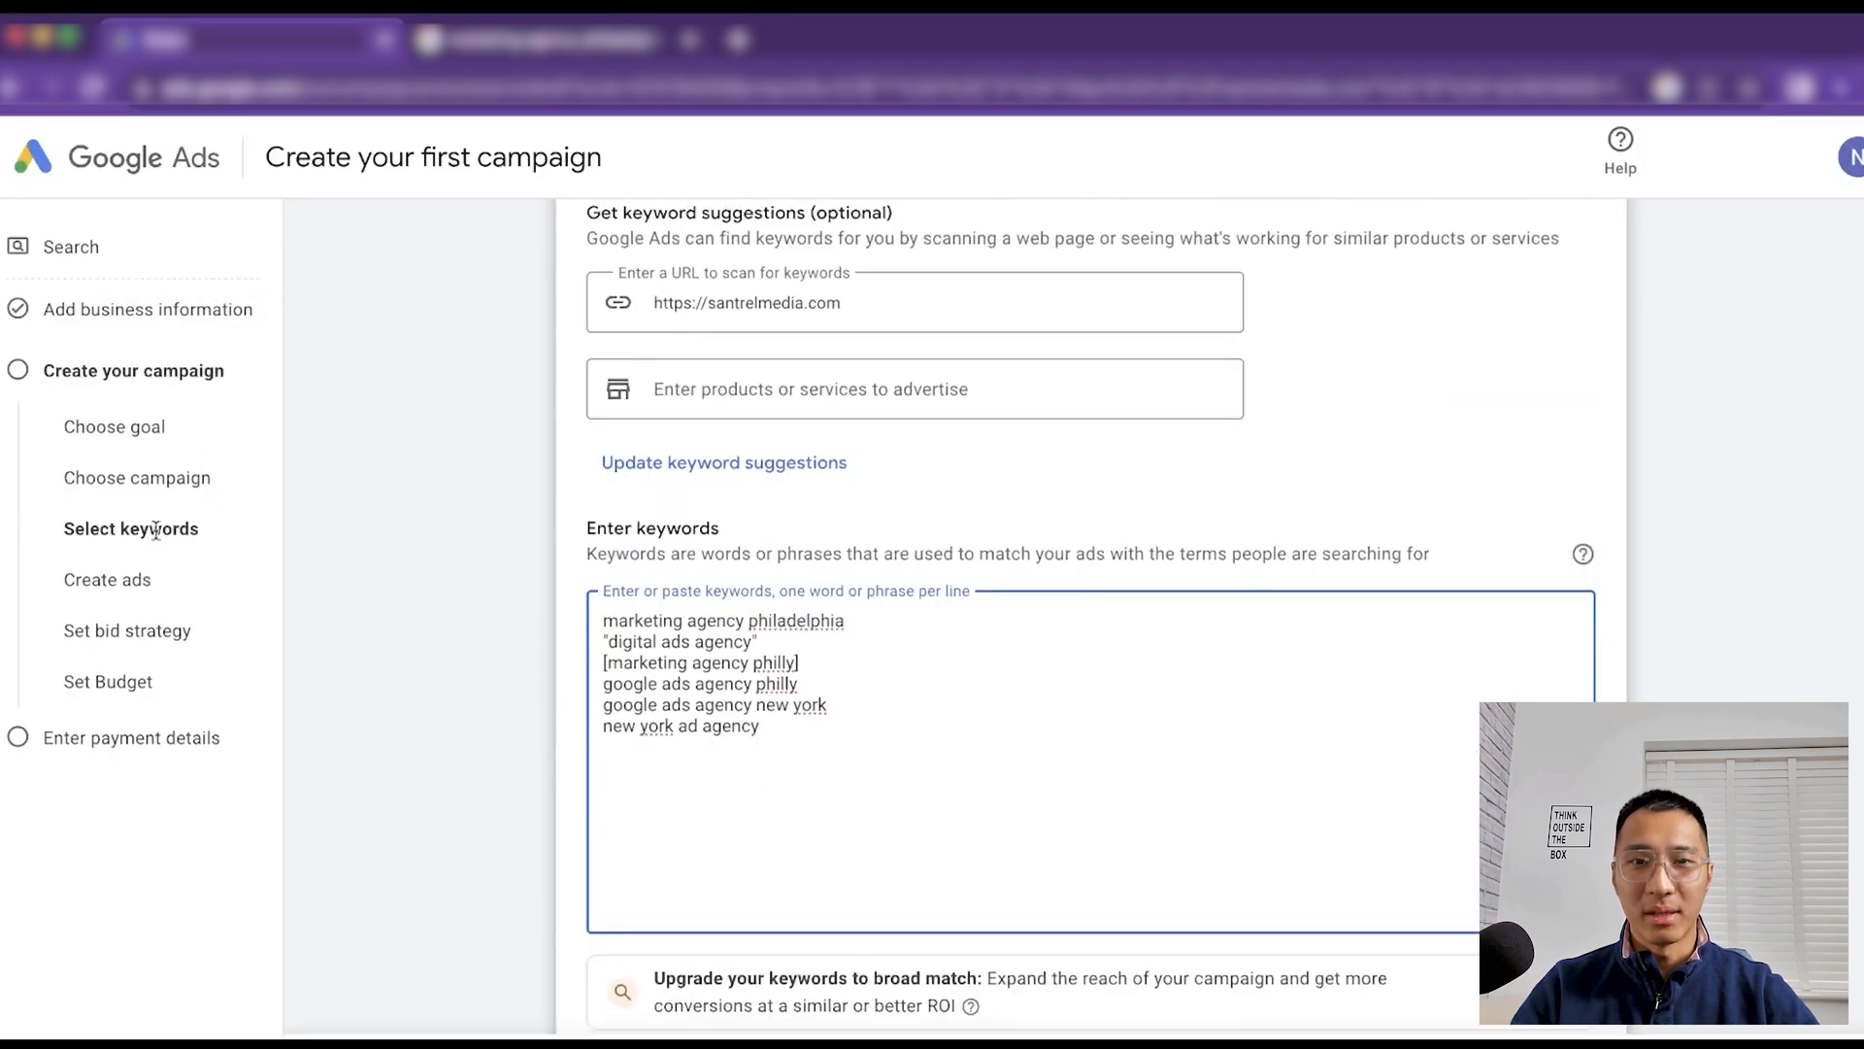
{"action": "left_click", "coordinate": [215, 536]}
{"action": "left_click_drag", "start_coordinate": [216, 528], "coordinate": [179, 596]}
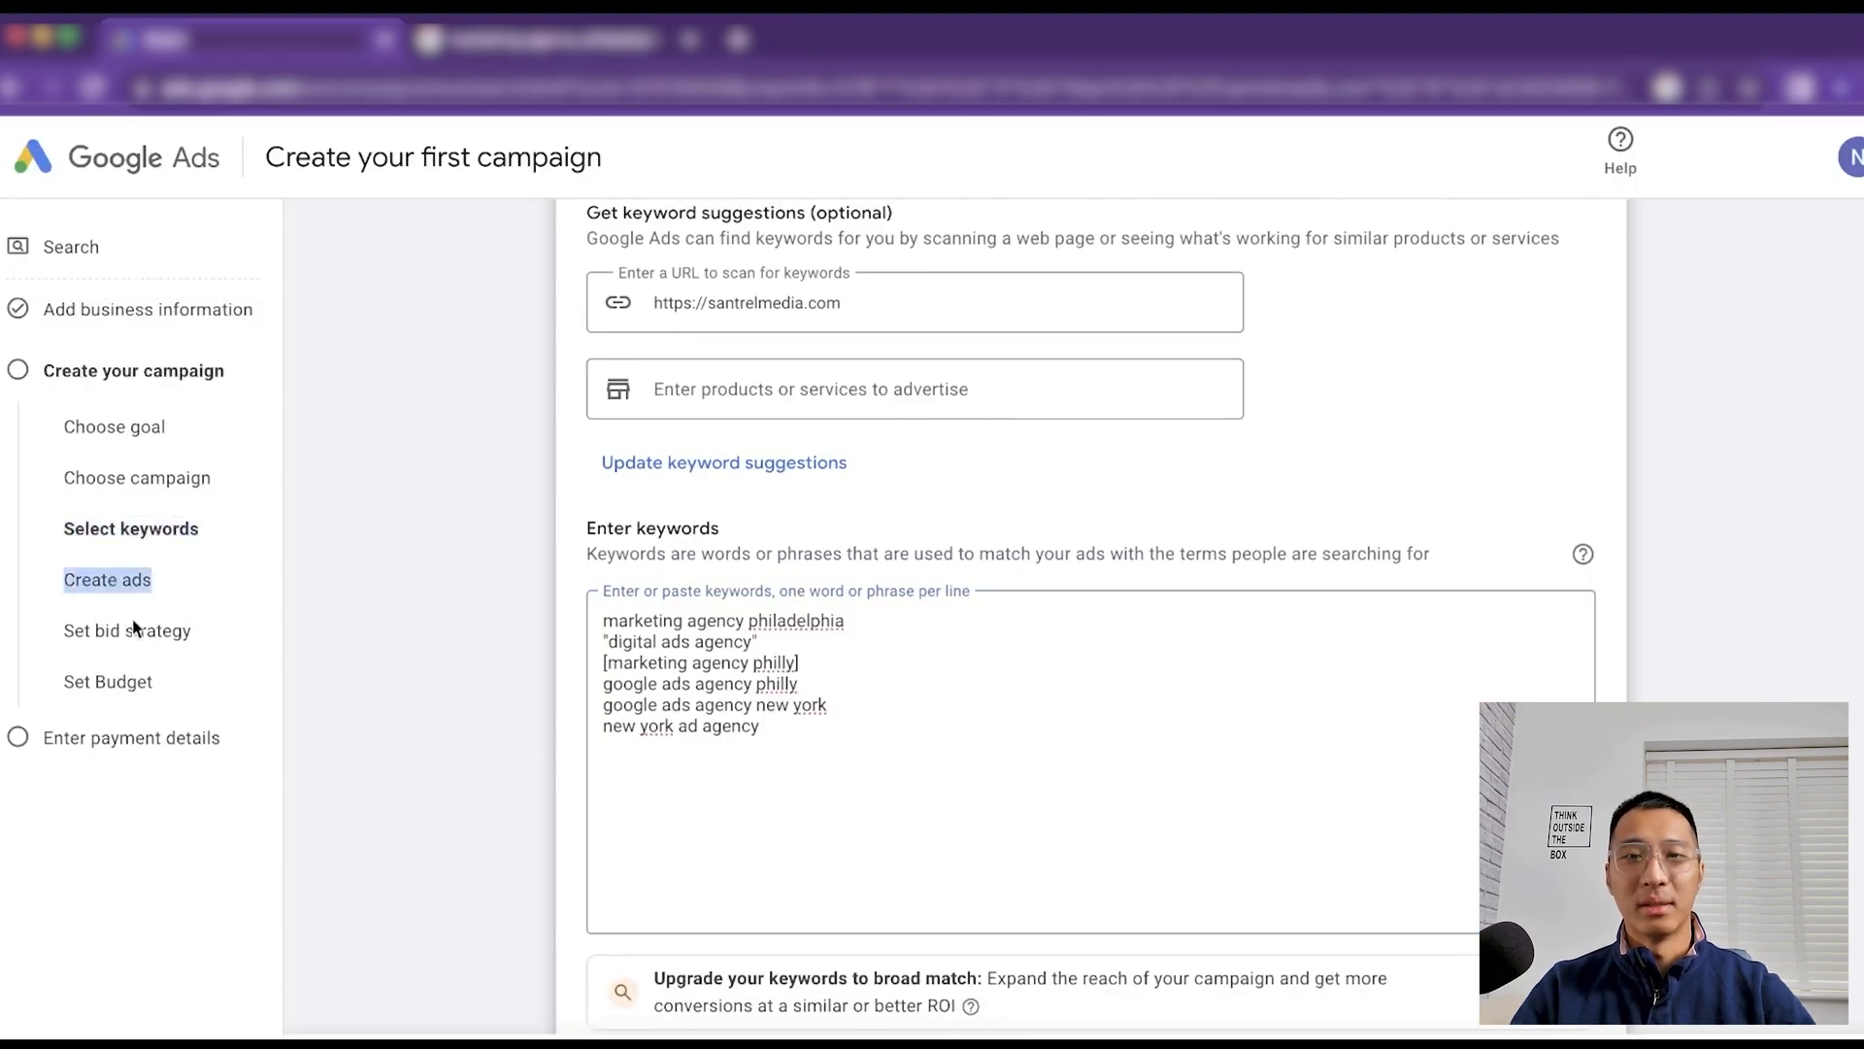
{"action": "left_click_drag", "start_coordinate": [60, 628], "coordinate": [196, 632]}
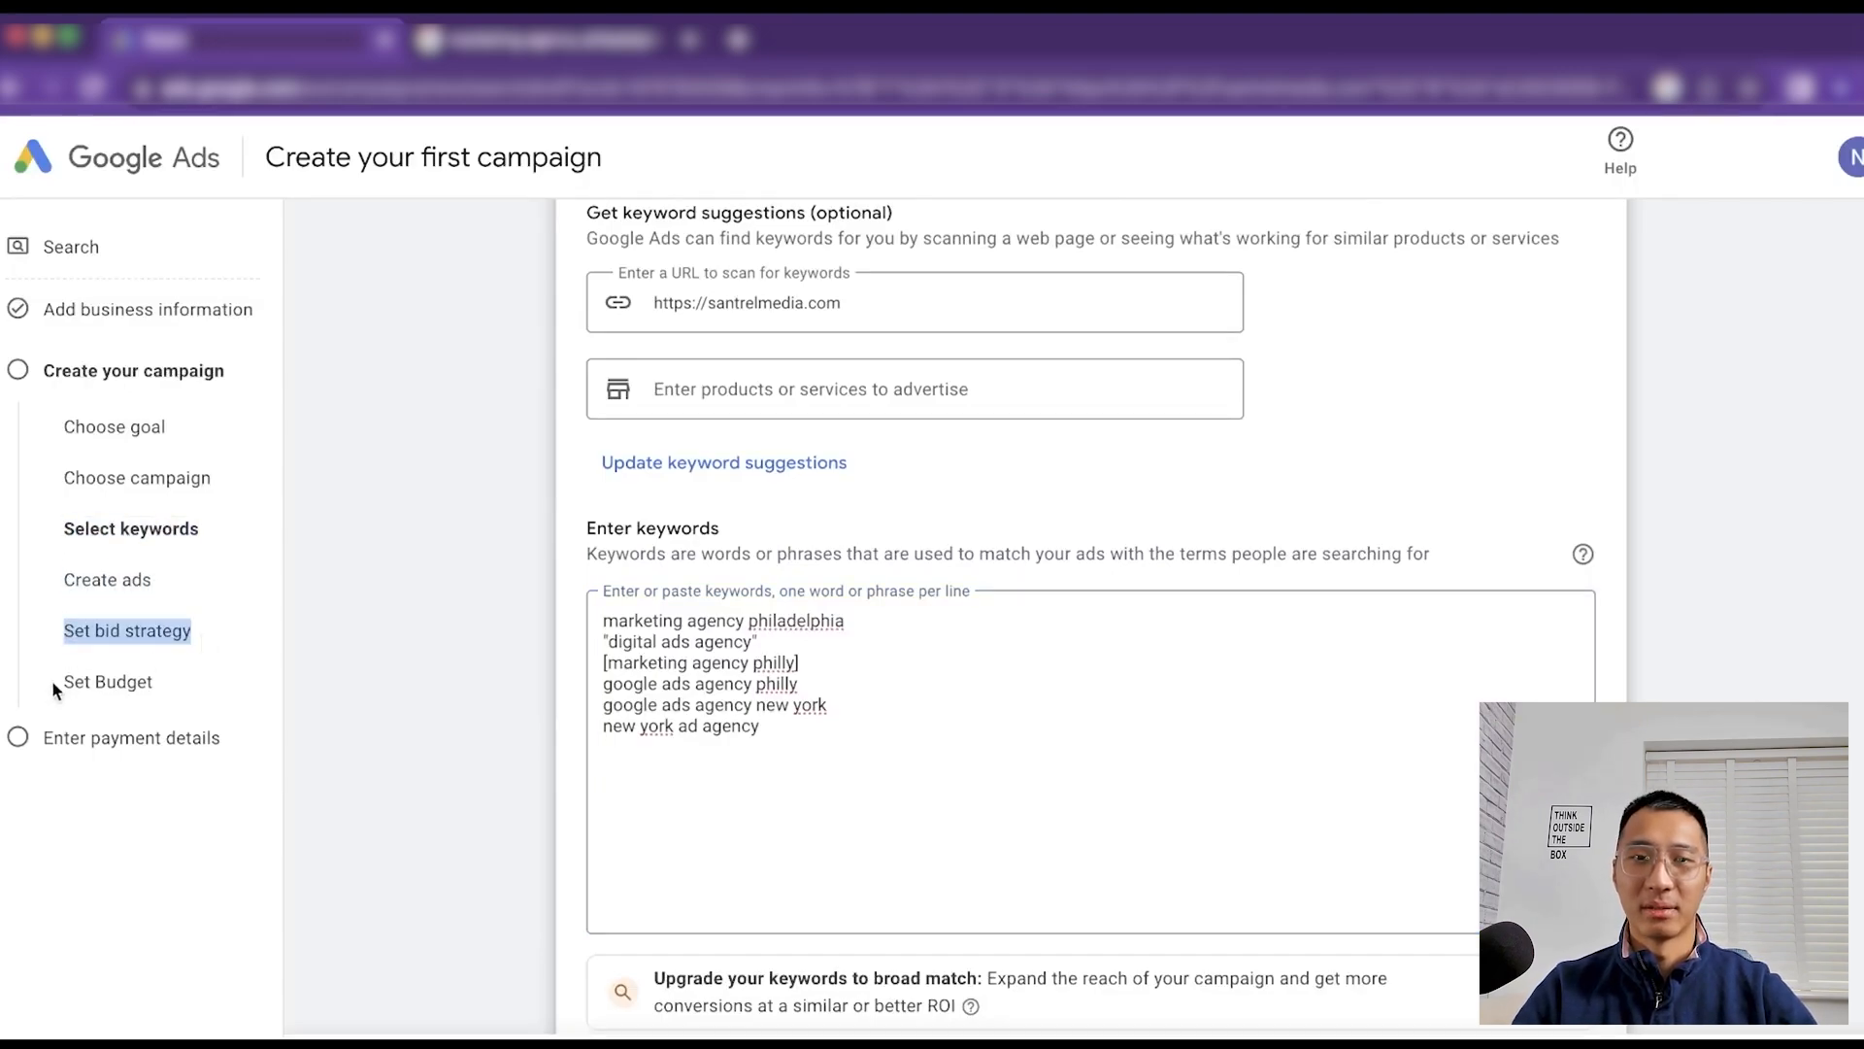
{"action": "left_click_drag", "start_coordinate": [52, 680], "coordinate": [154, 691]}
{"action": "left_click", "coordinate": [250, 546]}
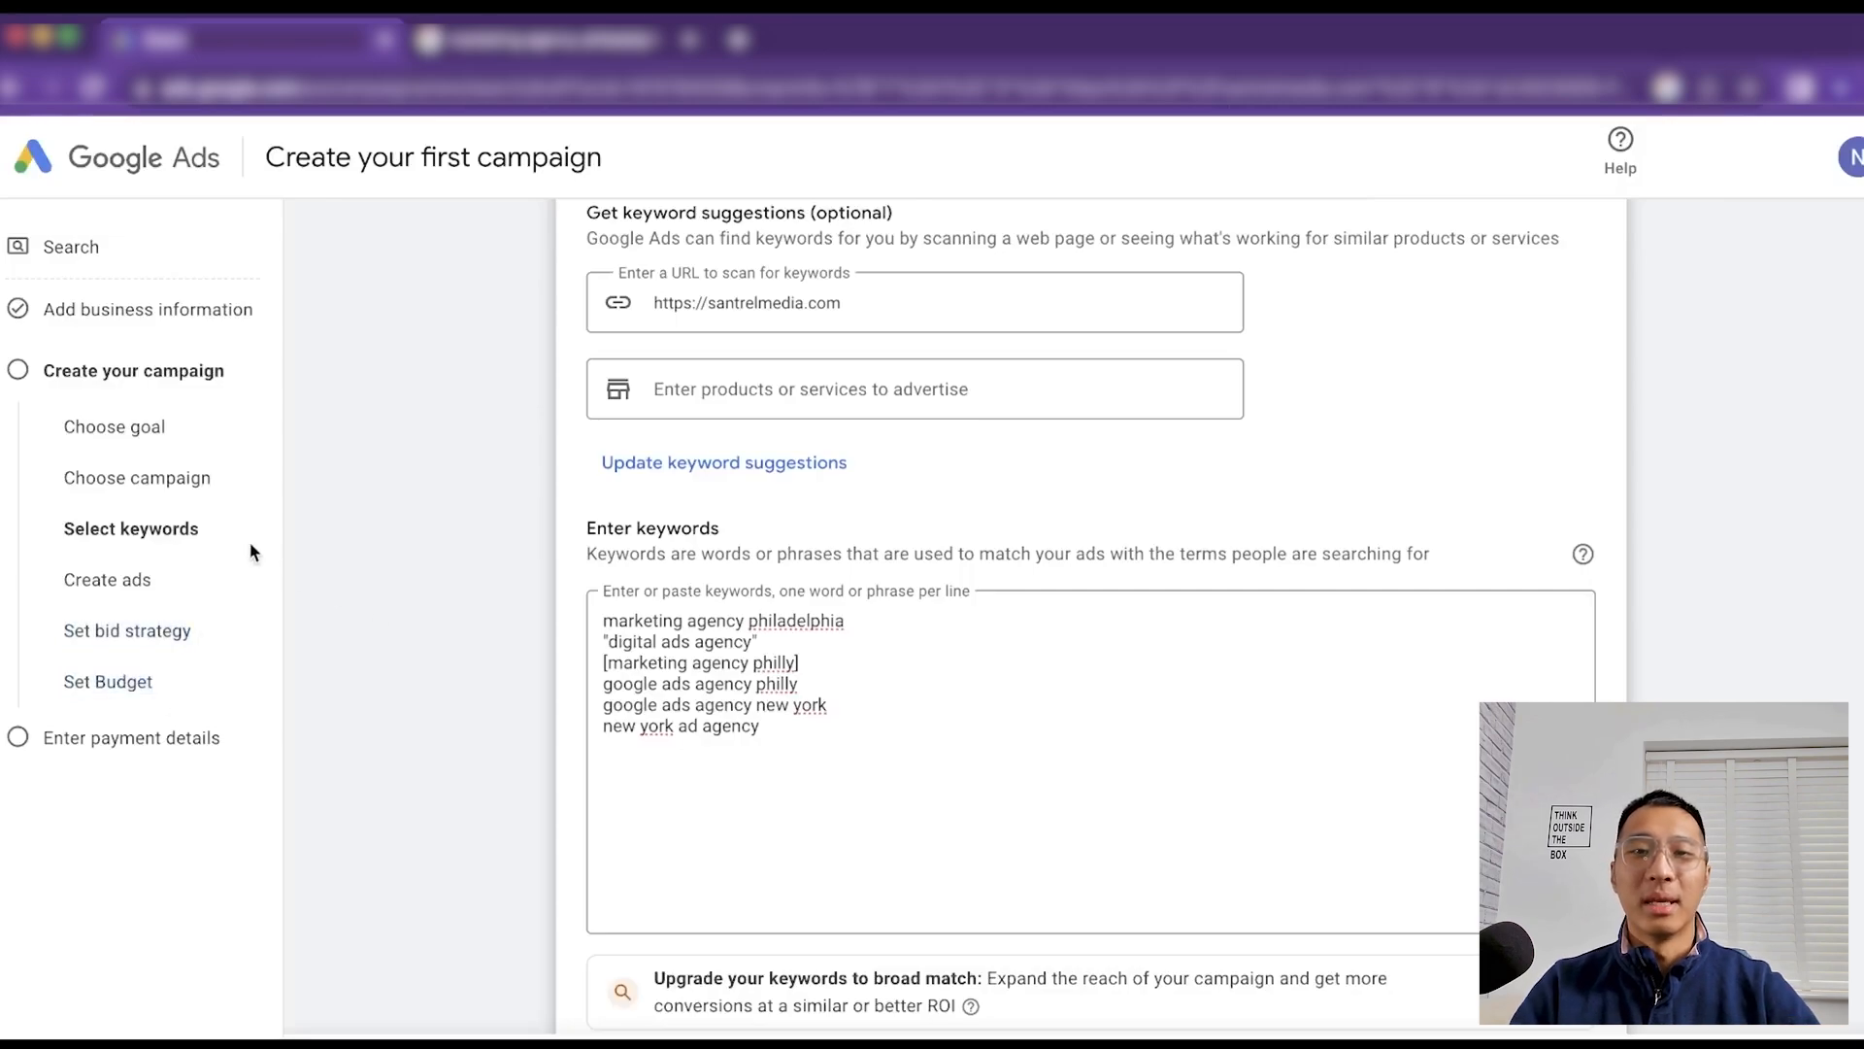
Open the campaign's location settings, show the location options and choose to enter another location
{"action": "scroll", "coordinate": [594, 520], "scroll_direction": "down", "scroll_amount": 5}
{"action": "scroll", "coordinate": [595, 522], "scroll_direction": "down", "scroll_amount": 5}
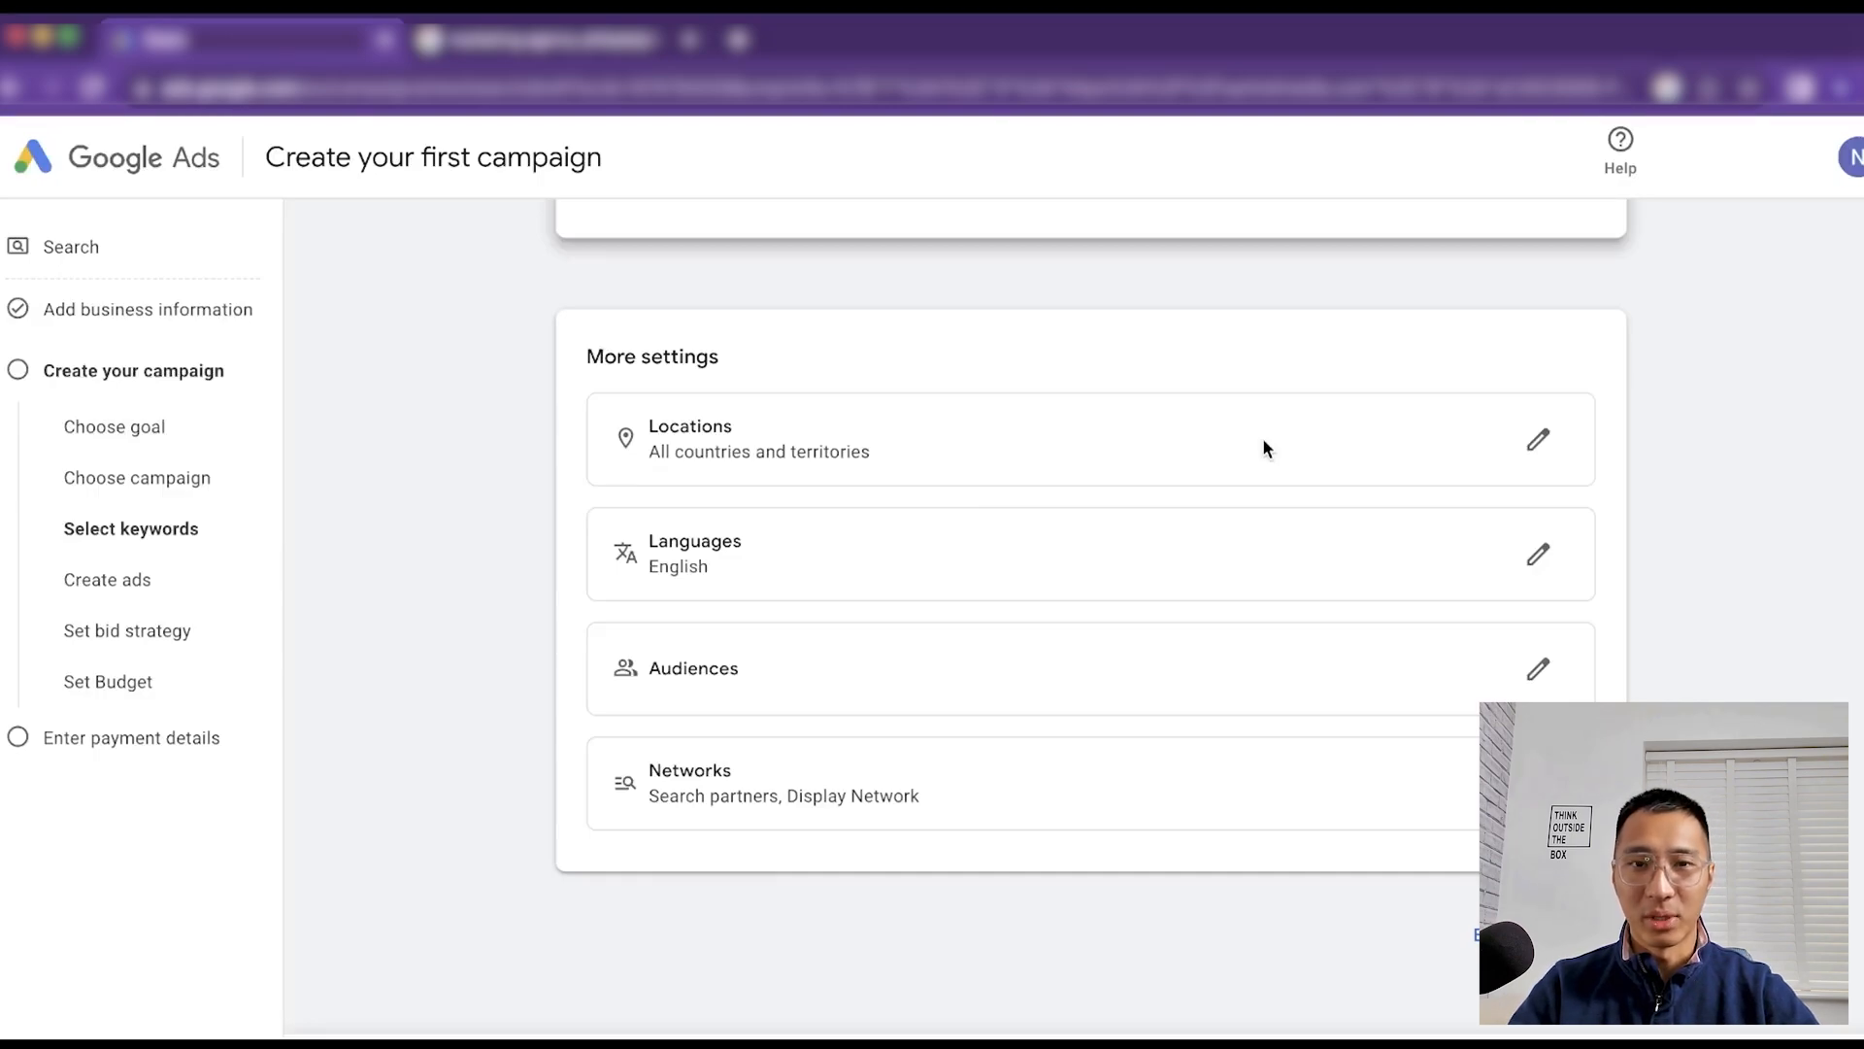
{"action": "left_click", "coordinate": [1538, 439]}
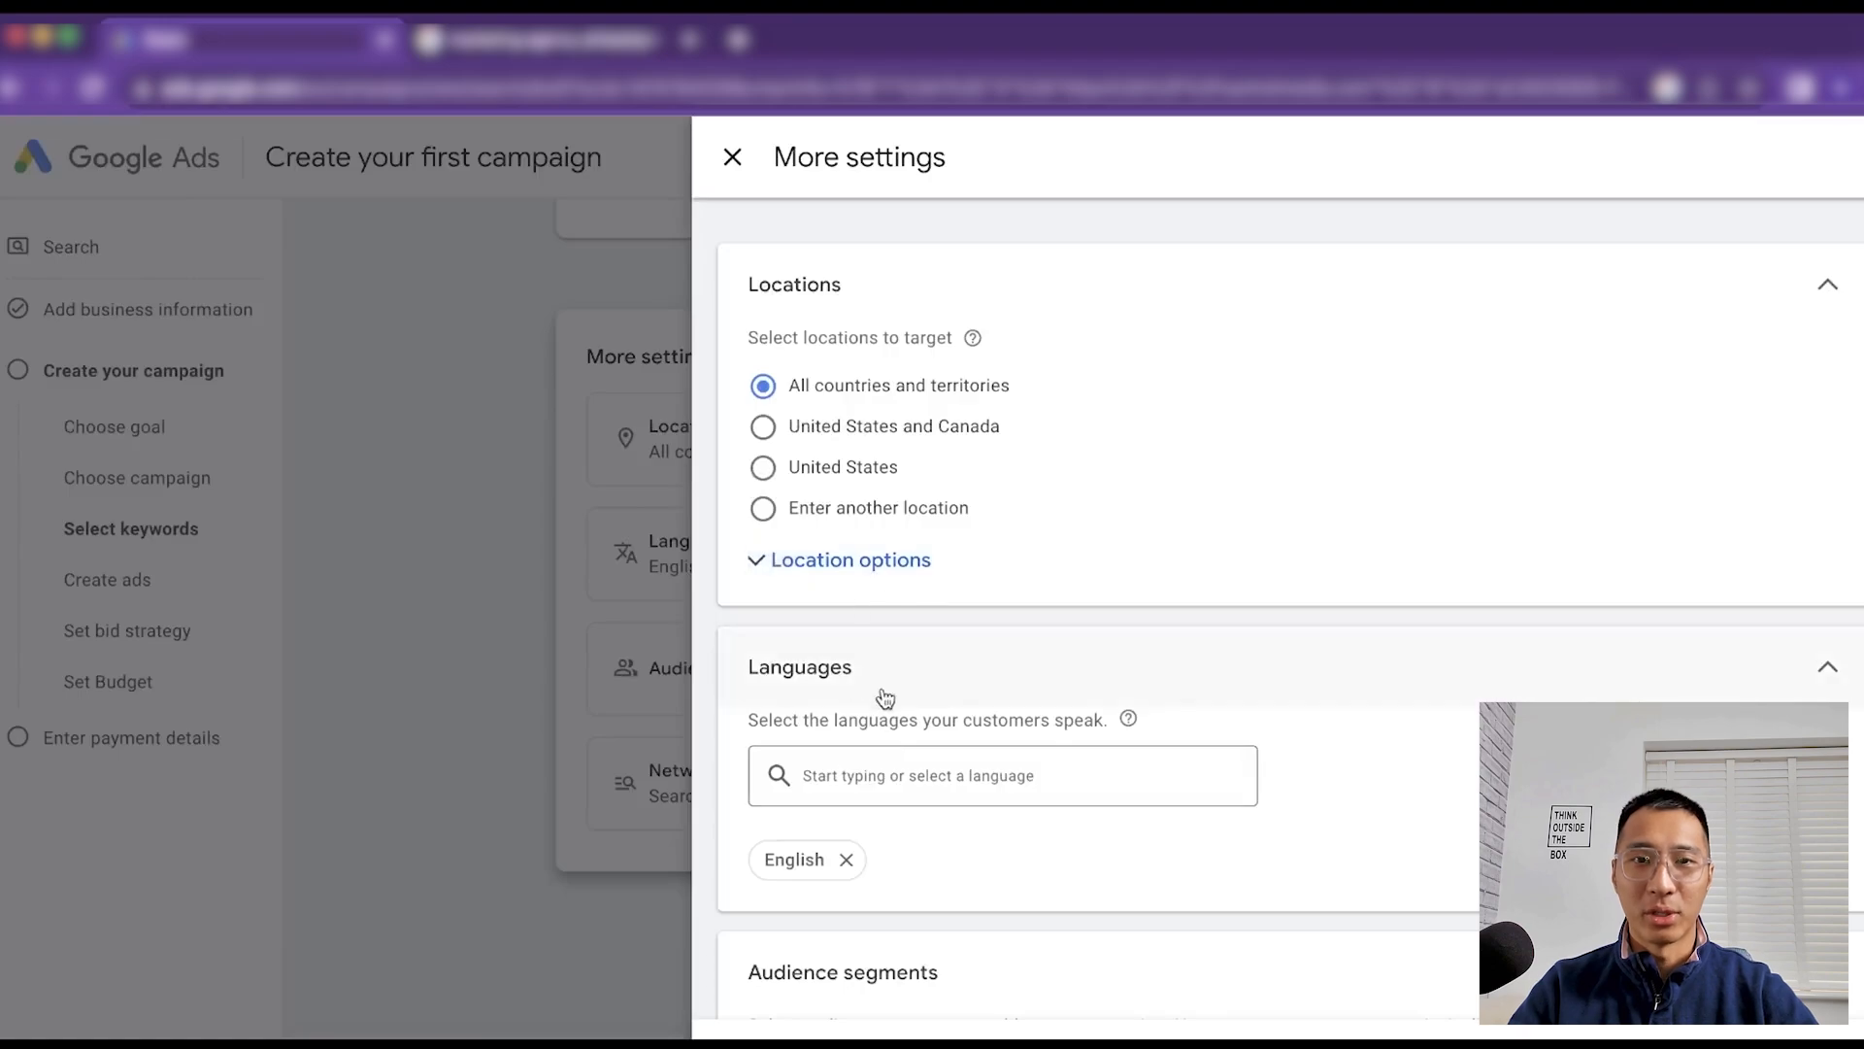
{"action": "left_click", "coordinate": [813, 559]}
{"action": "left_click", "coordinate": [763, 508]}
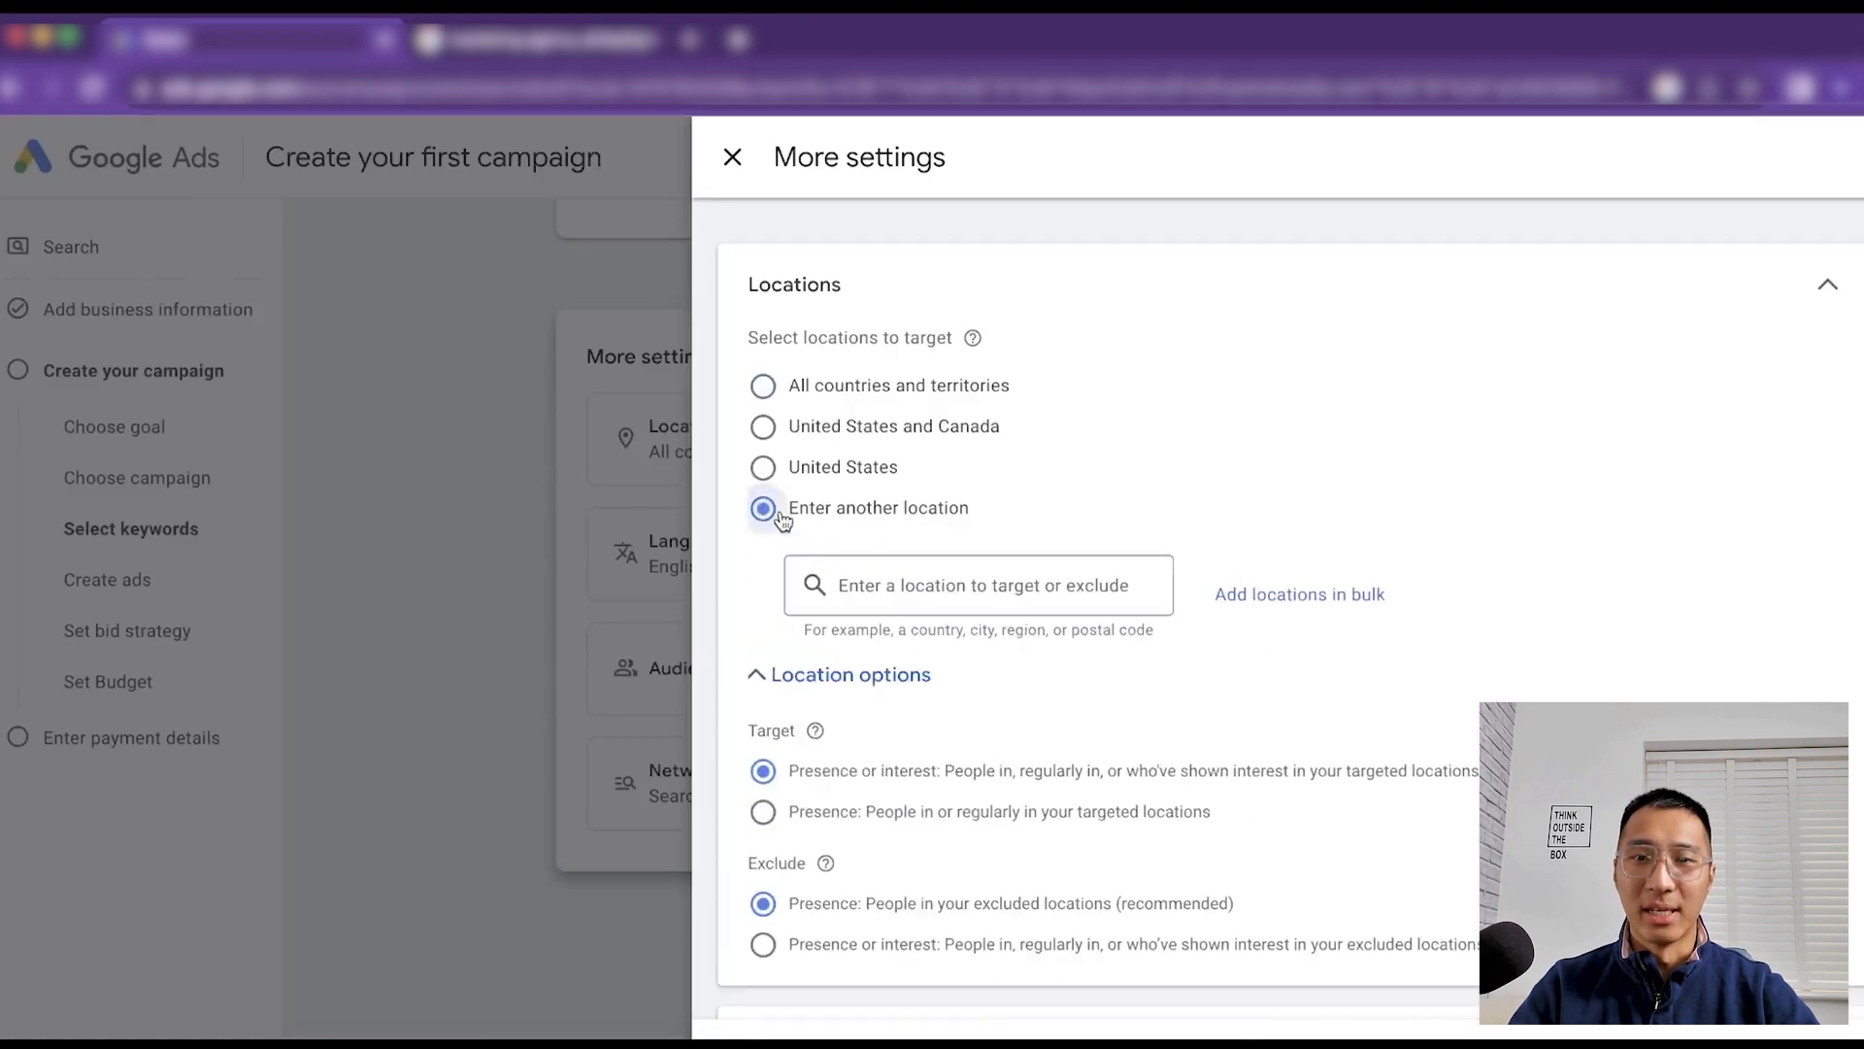
Add Pennsylvania, United States and New York, United States as targeted locations
{"action": "left_click", "coordinate": [891, 591]}
{"action": "type", "text": "penns"}
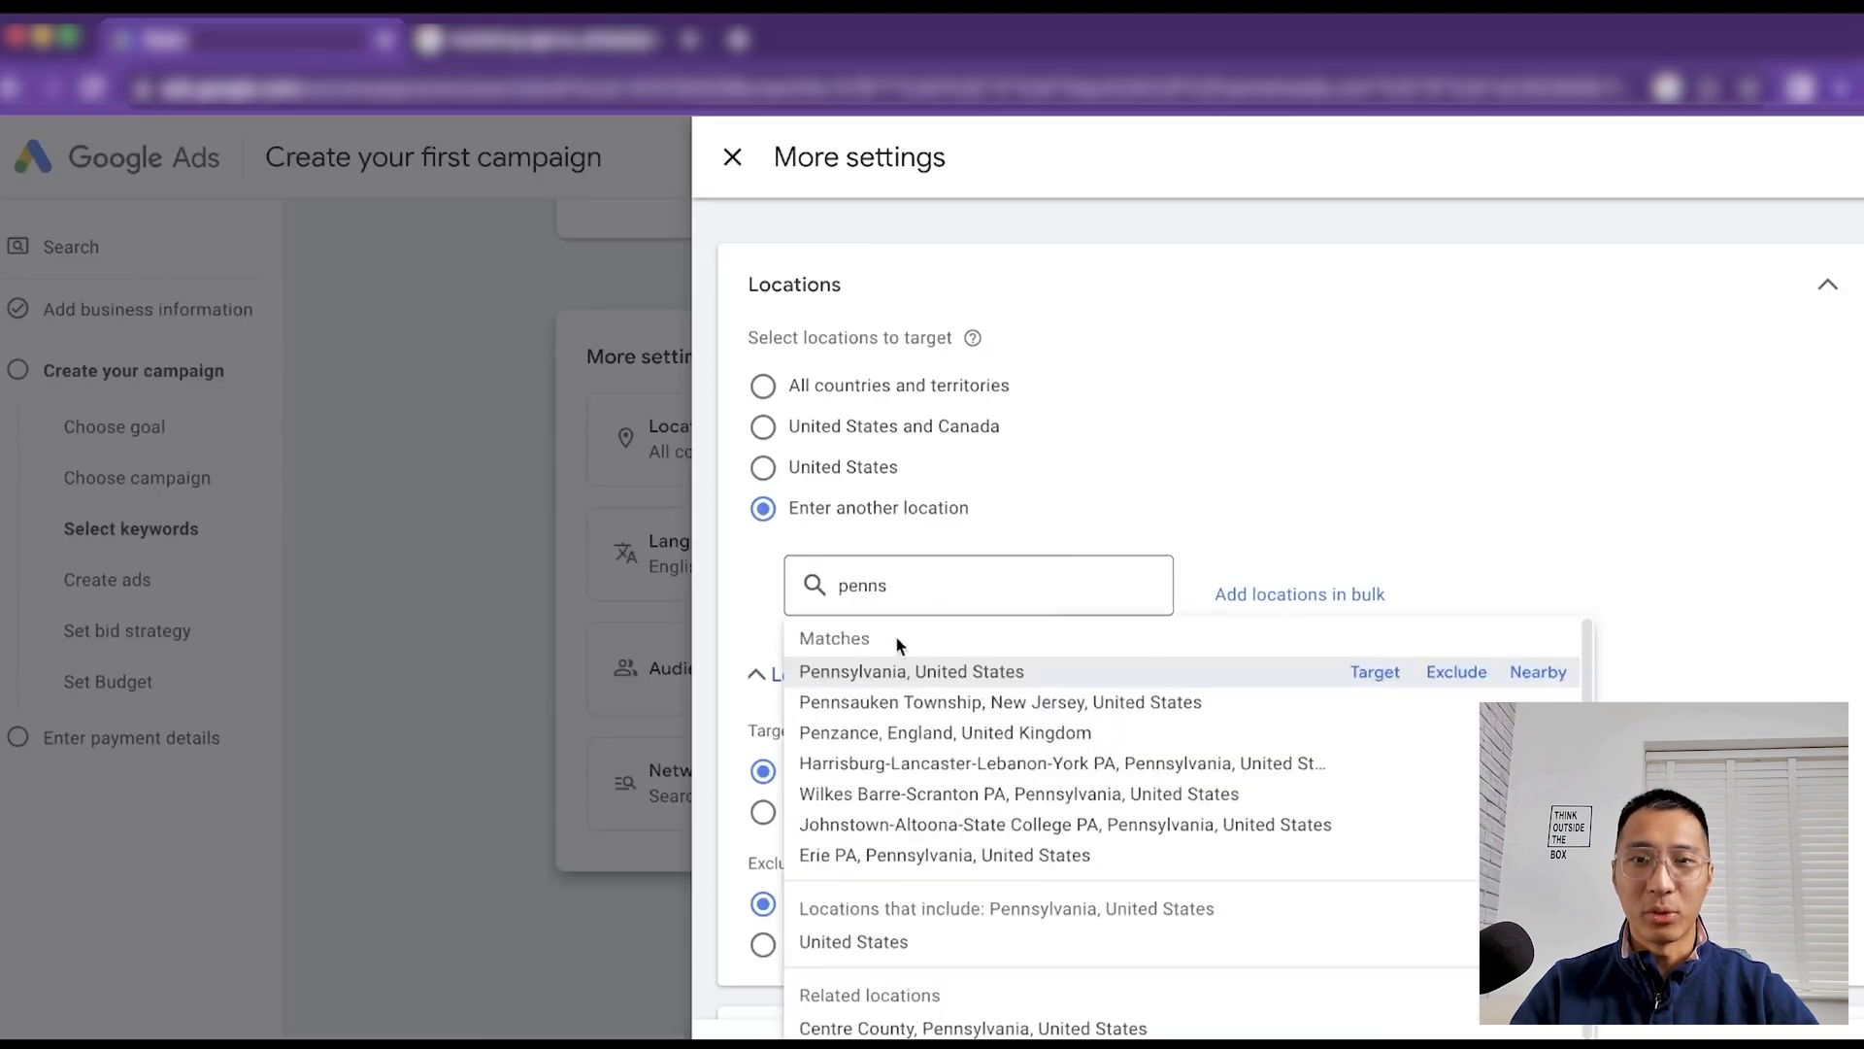
{"action": "left_click", "coordinate": [910, 671]}
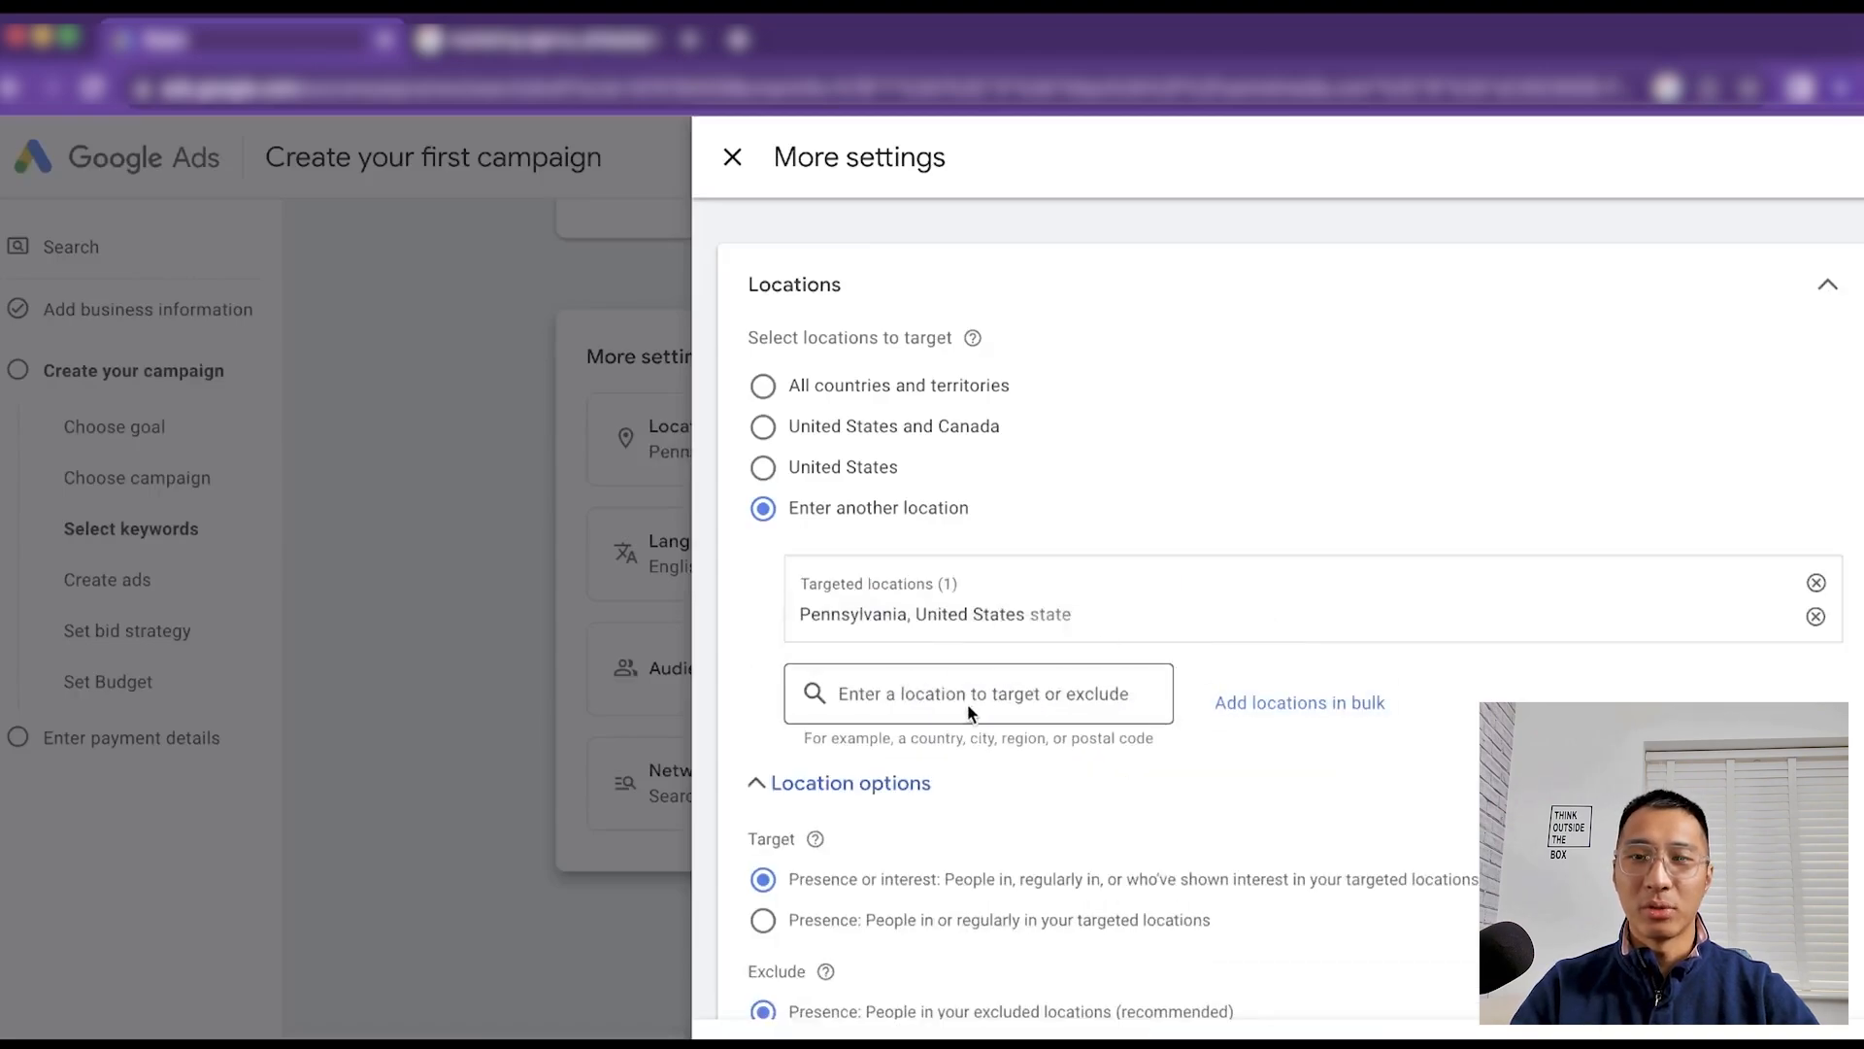
{"action": "type", "text": "new york"}
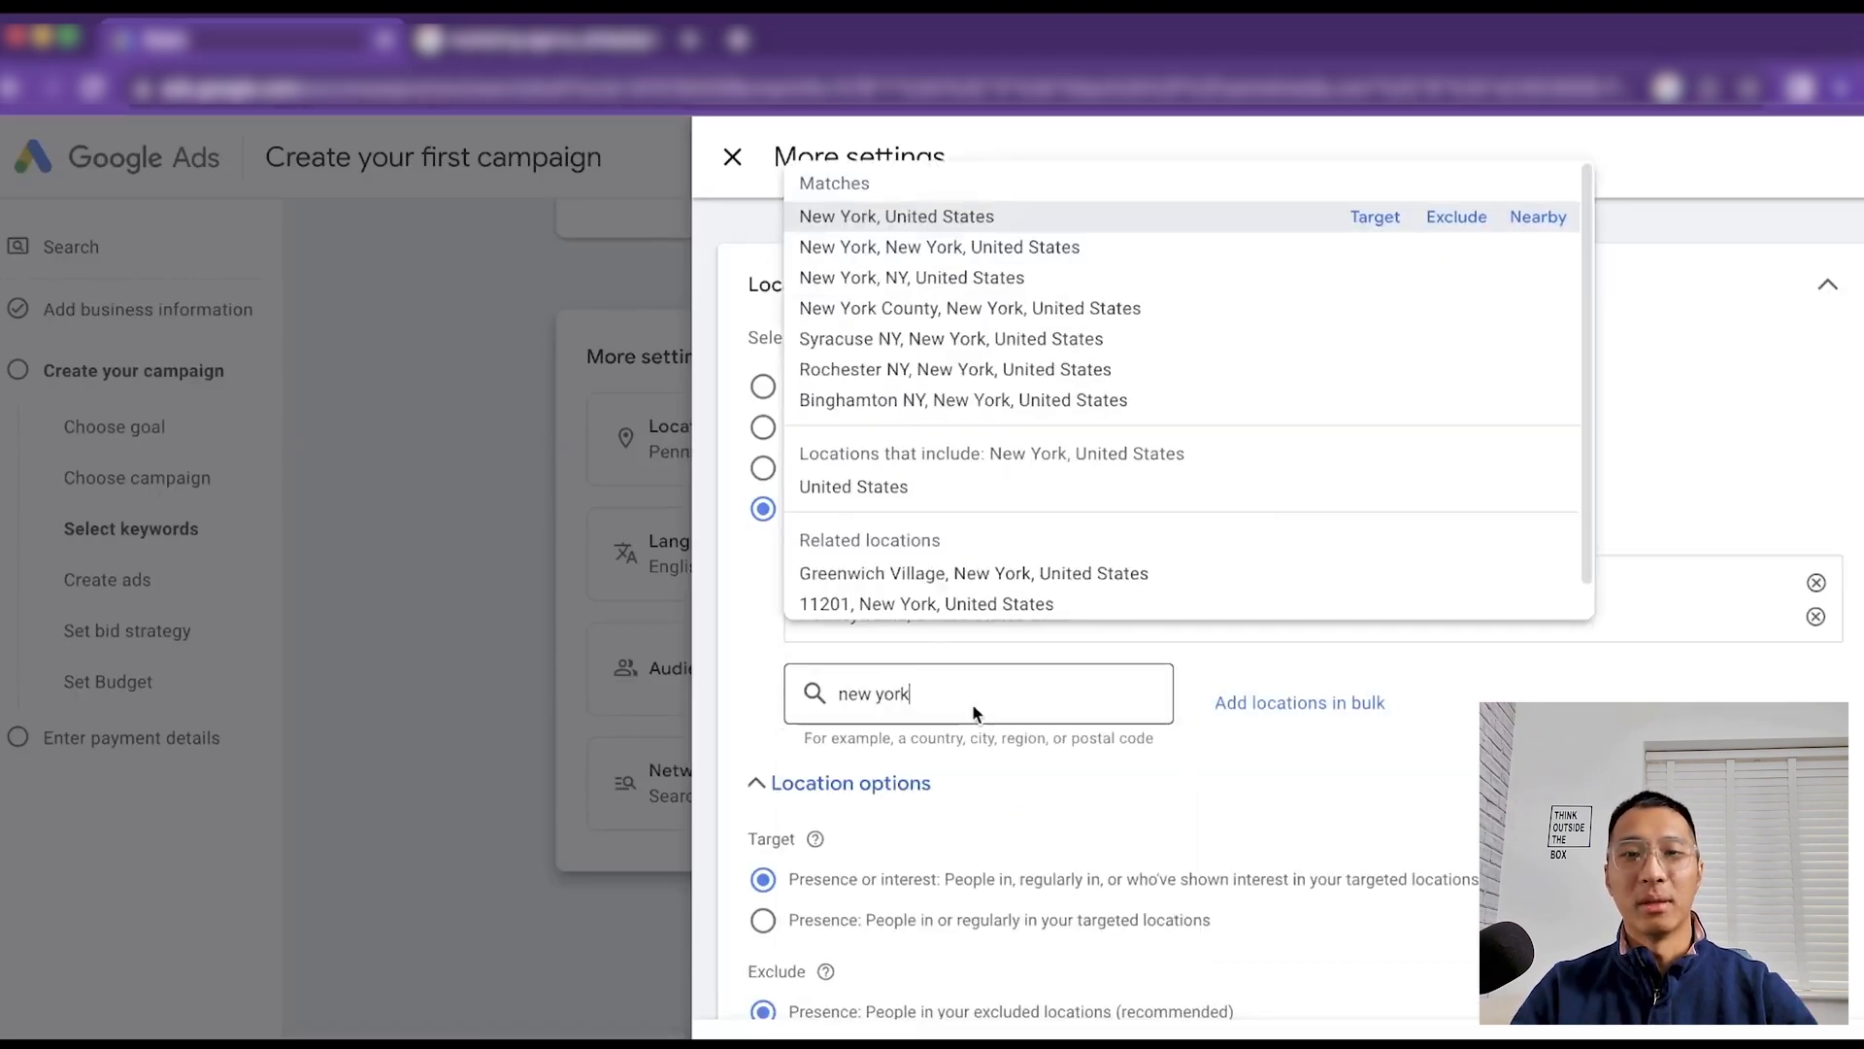
{"action": "left_click", "coordinate": [1379, 220]}
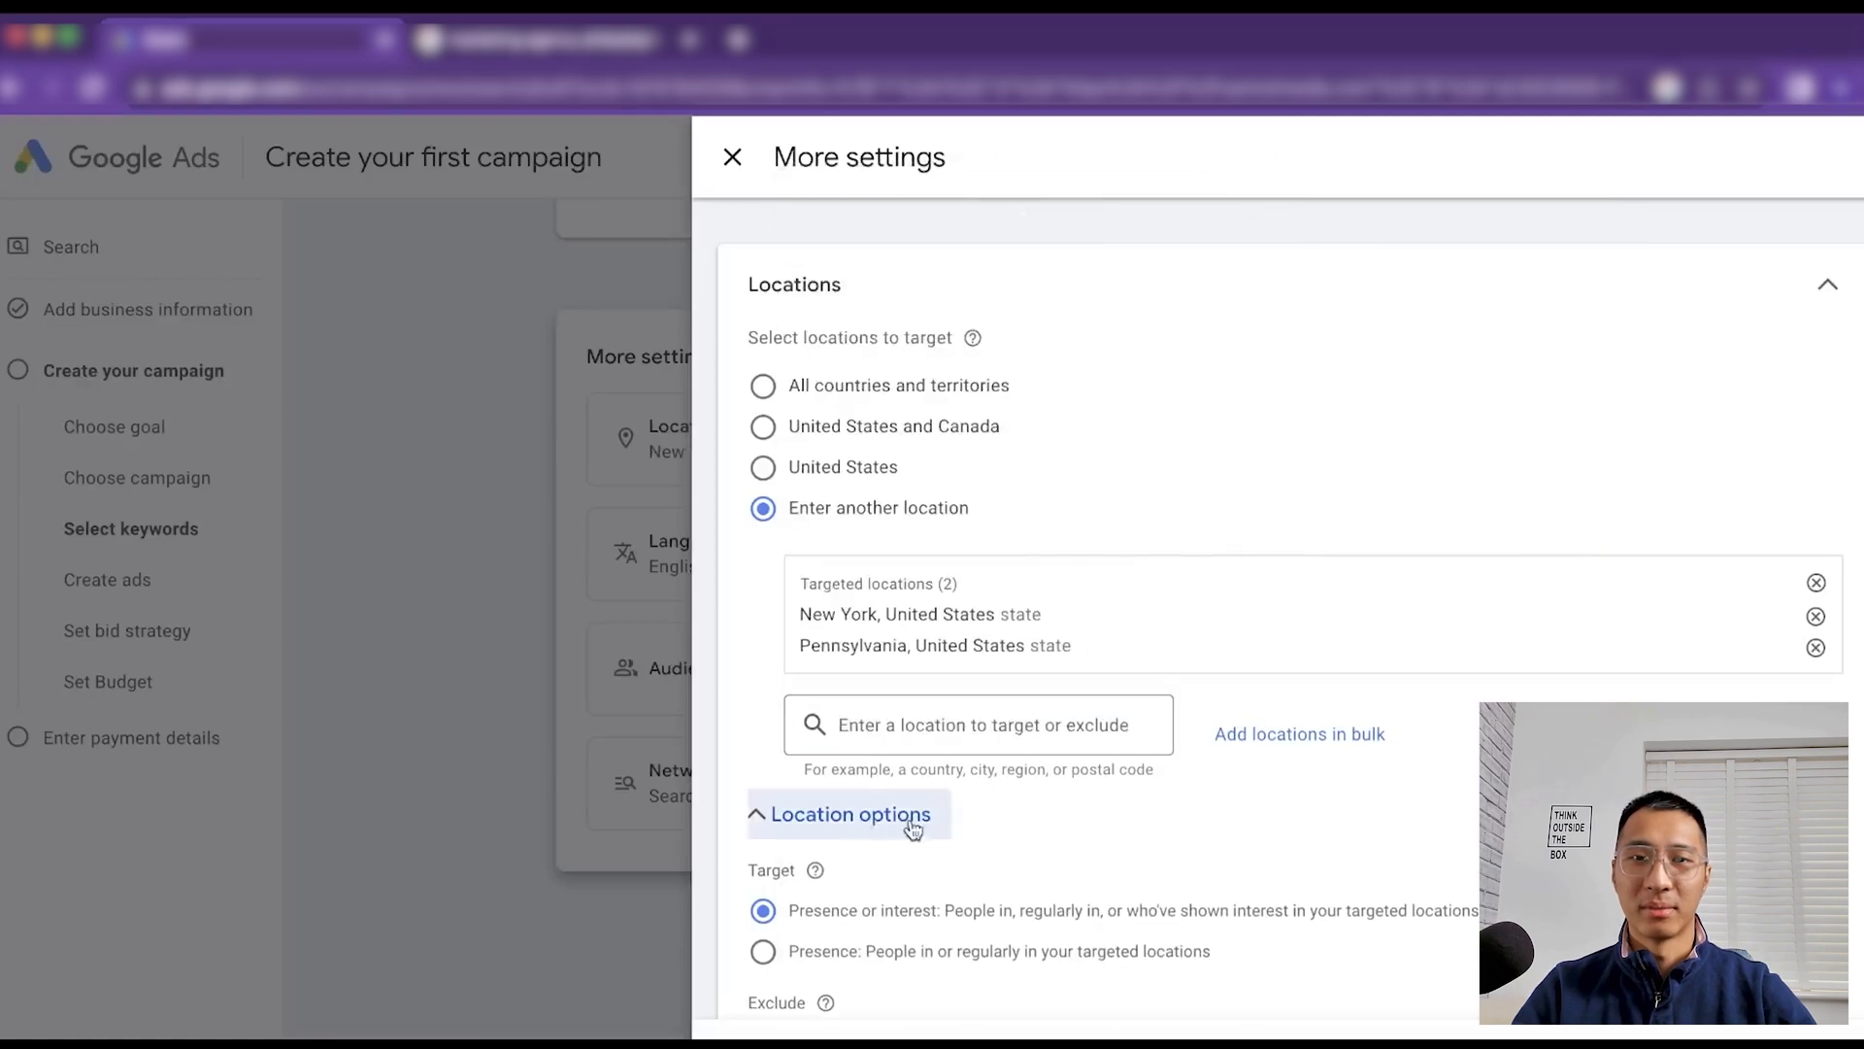
Find New Jersey, United States and add it as an excluded location of the campaign
{"action": "left_click", "coordinate": [875, 735]}
{"action": "type", "text": "new"}
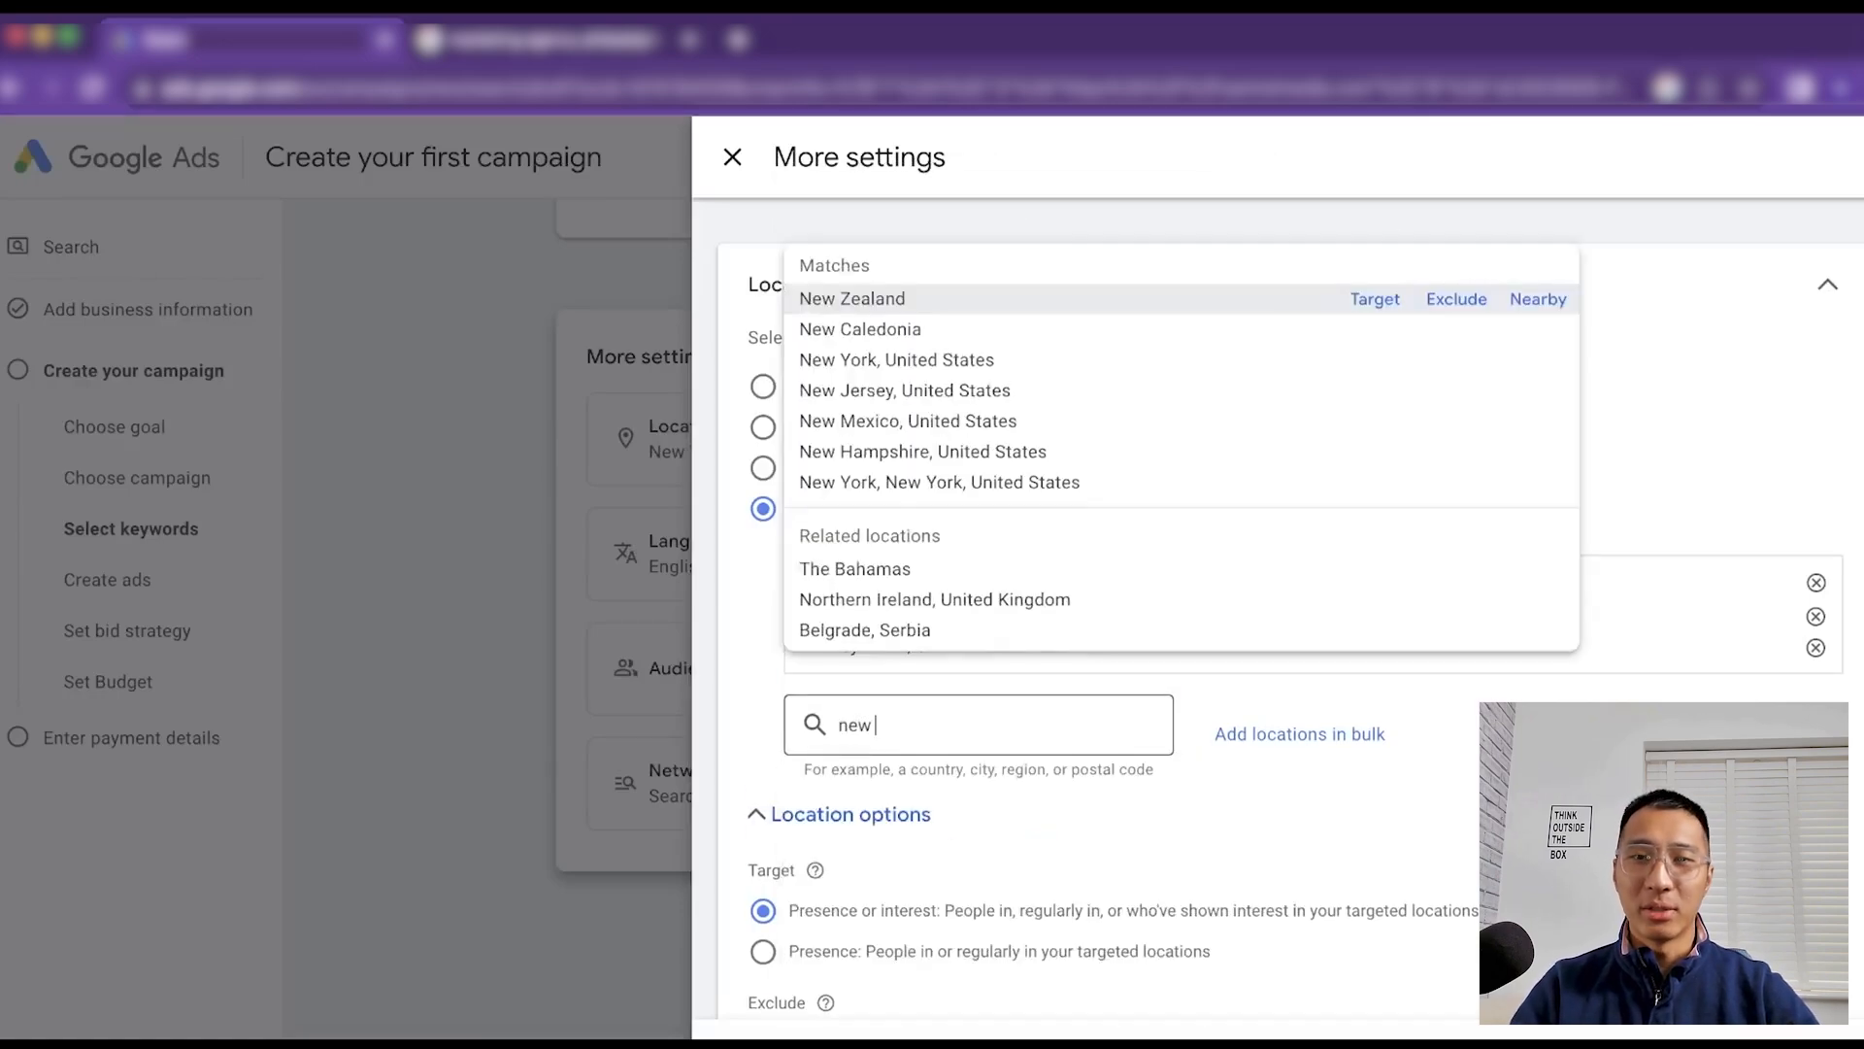
{"action": "type", "text": " jersey"}
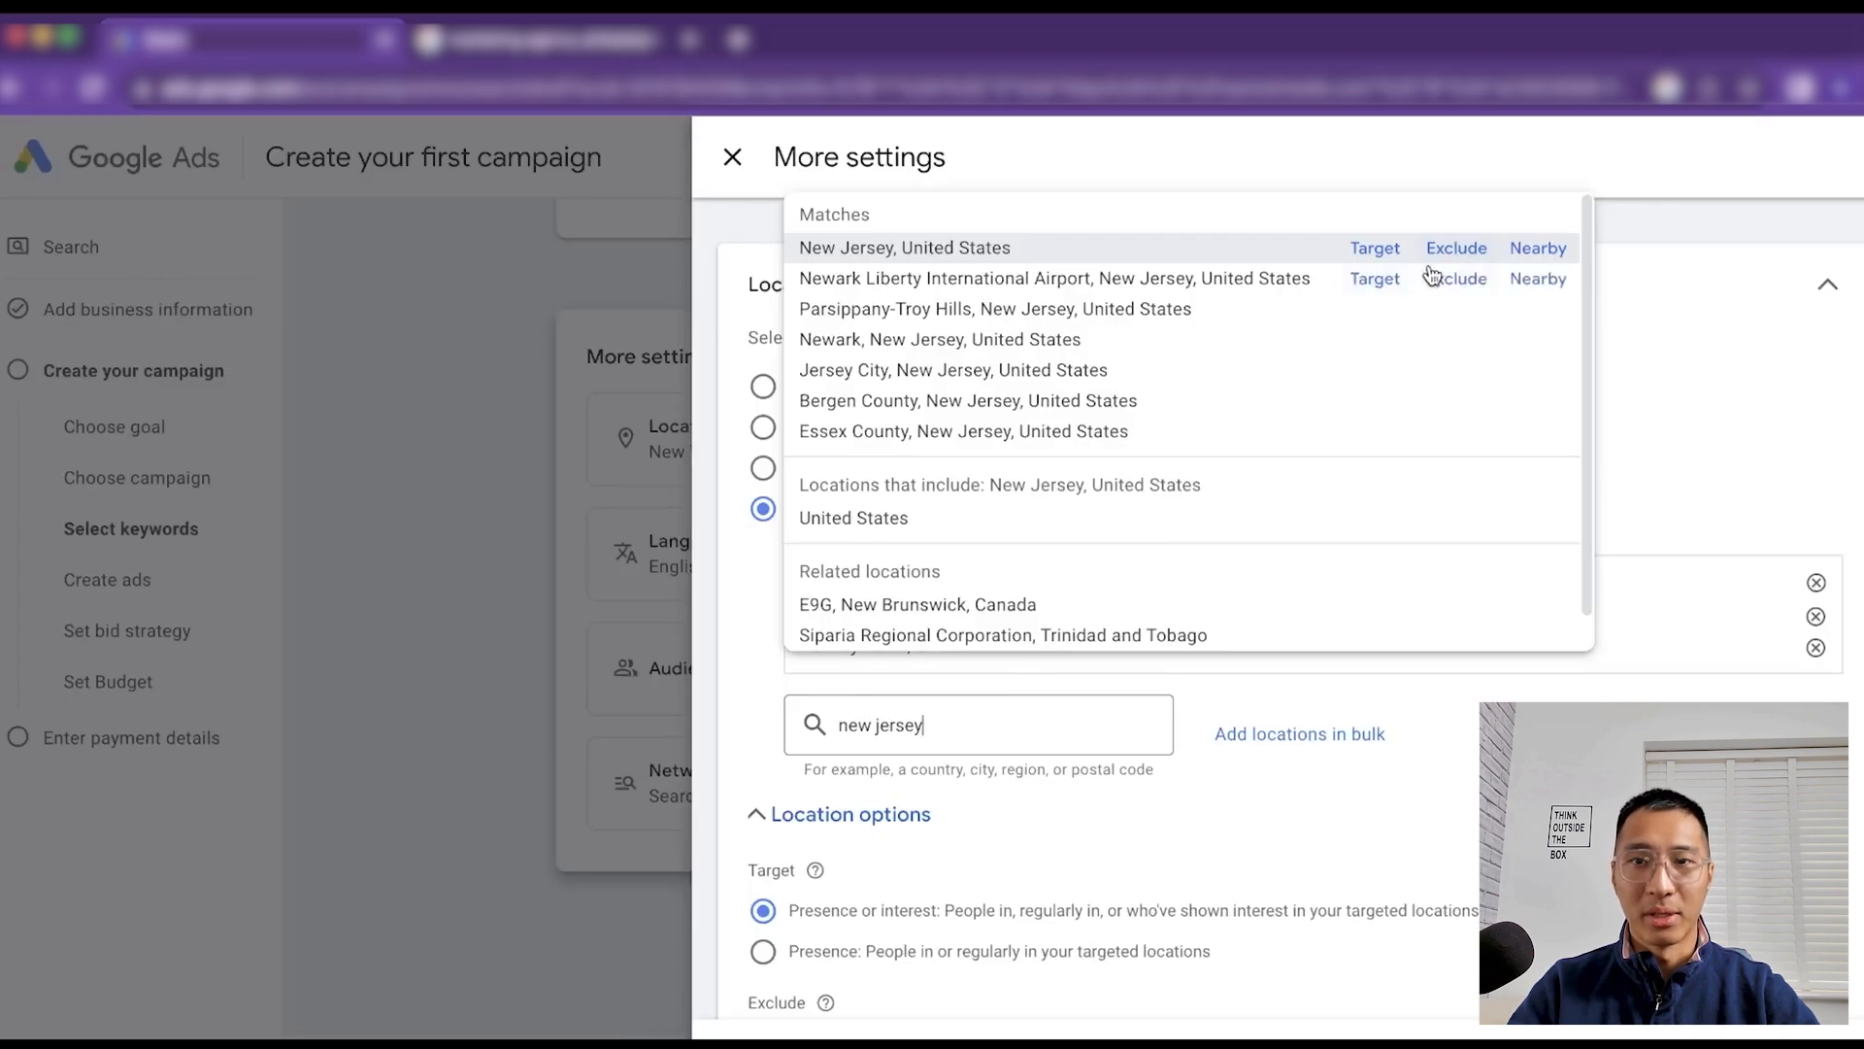
{"action": "left_click", "coordinate": [1456, 248]}
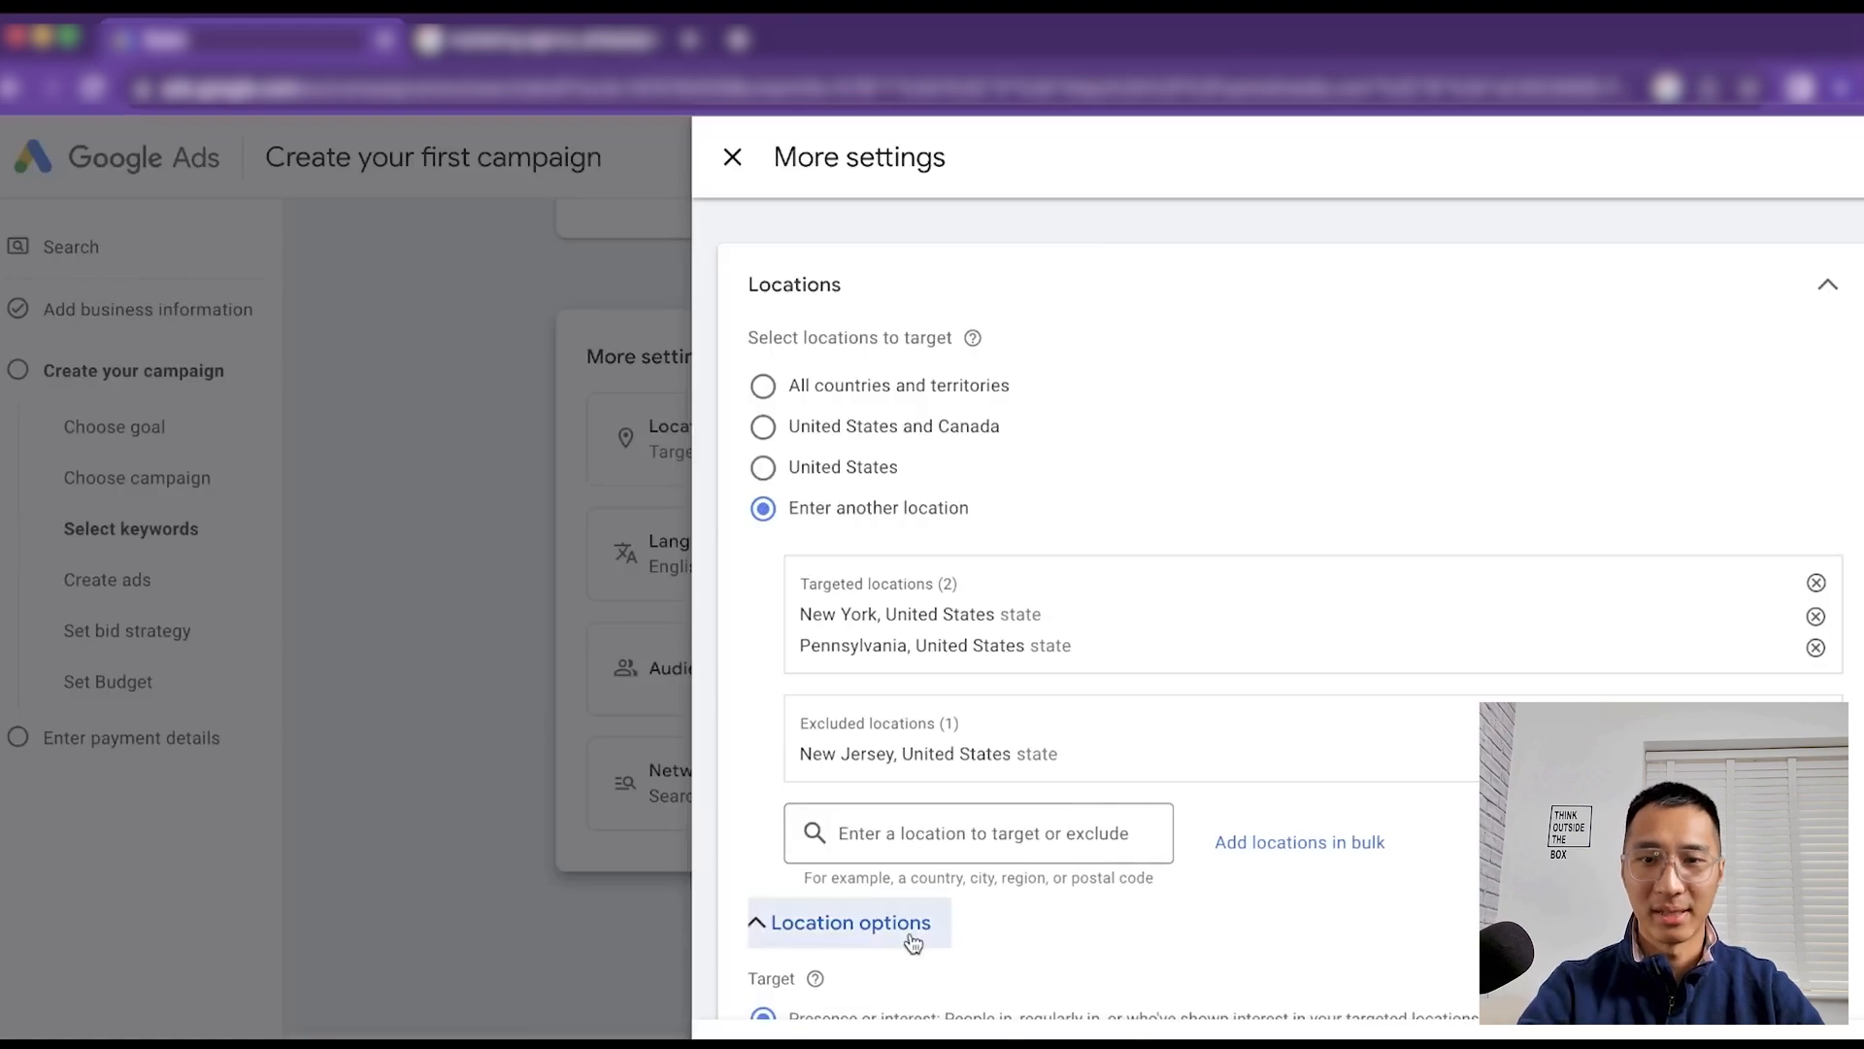
Browse the detailed demographics audience segments and show the Parents group under Parental Status
{"action": "scroll", "coordinate": [1227, 715], "scroll_direction": "down", "scroll_amount": 2}
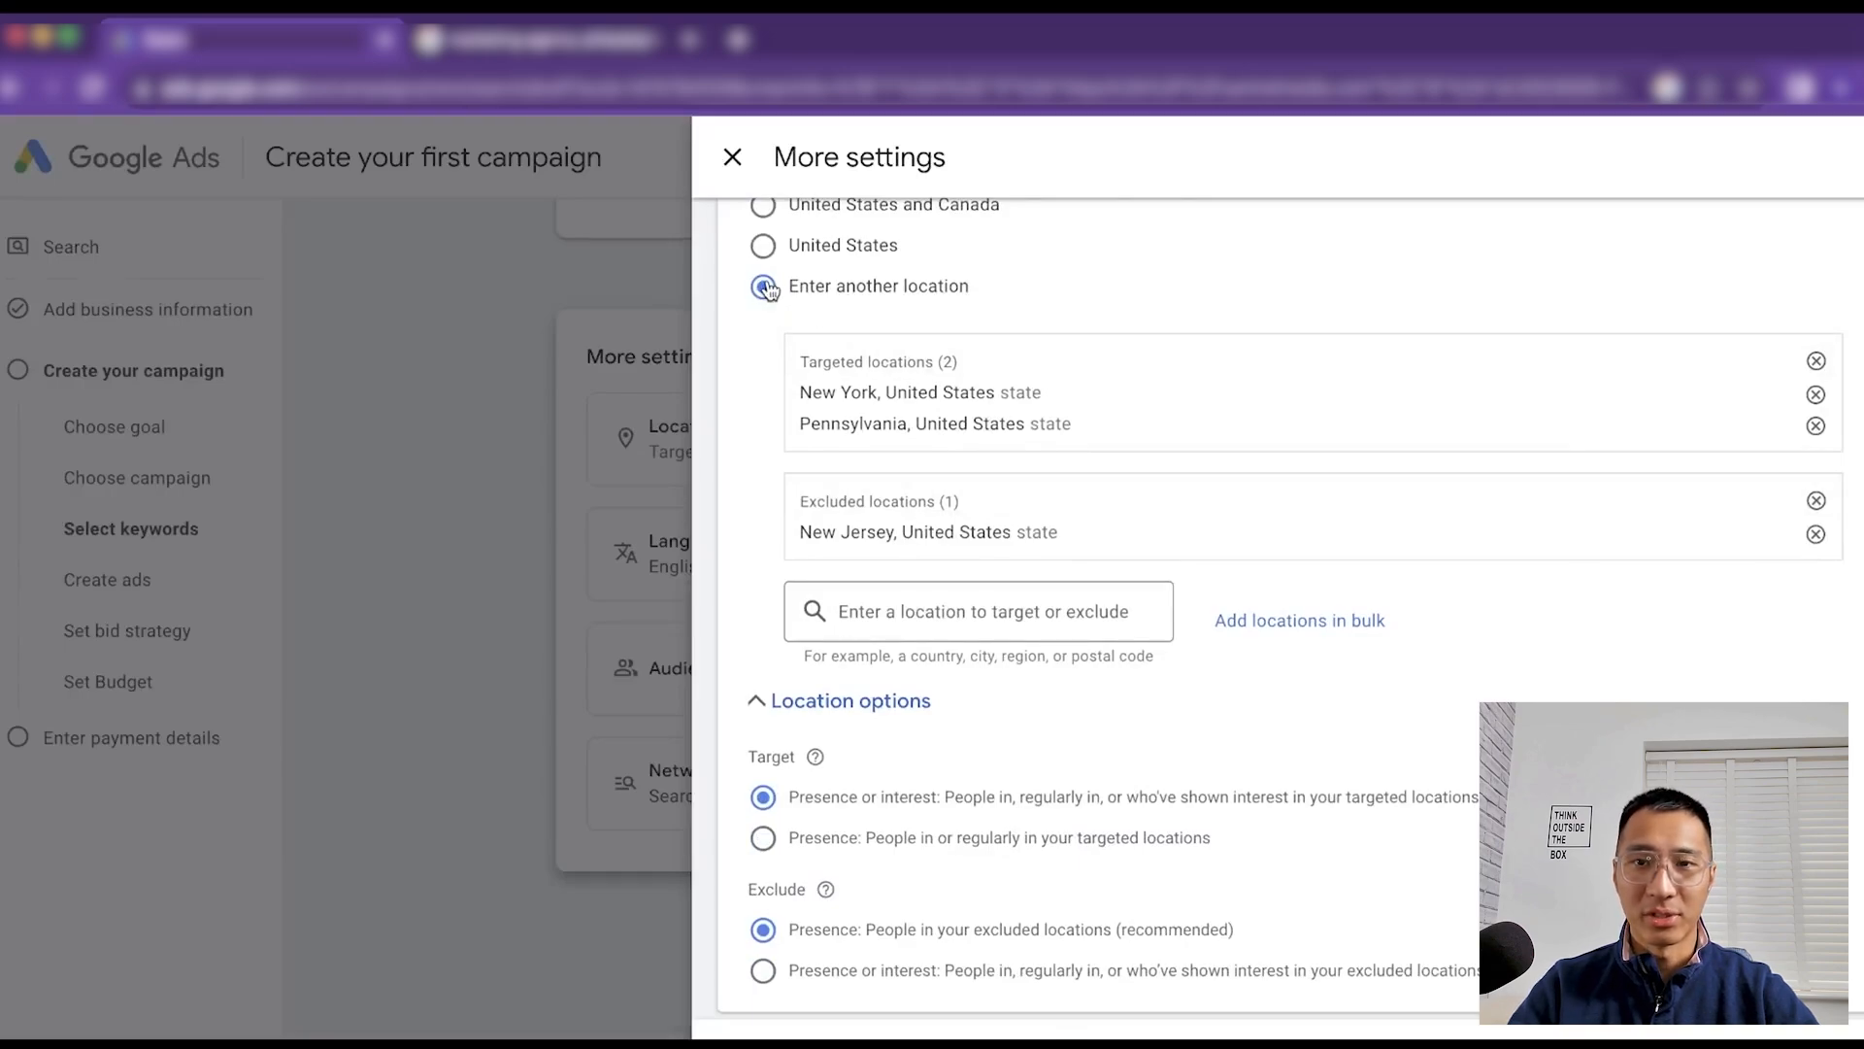
{"action": "scroll", "coordinate": [845, 530], "scroll_direction": "down", "scroll_amount": 4}
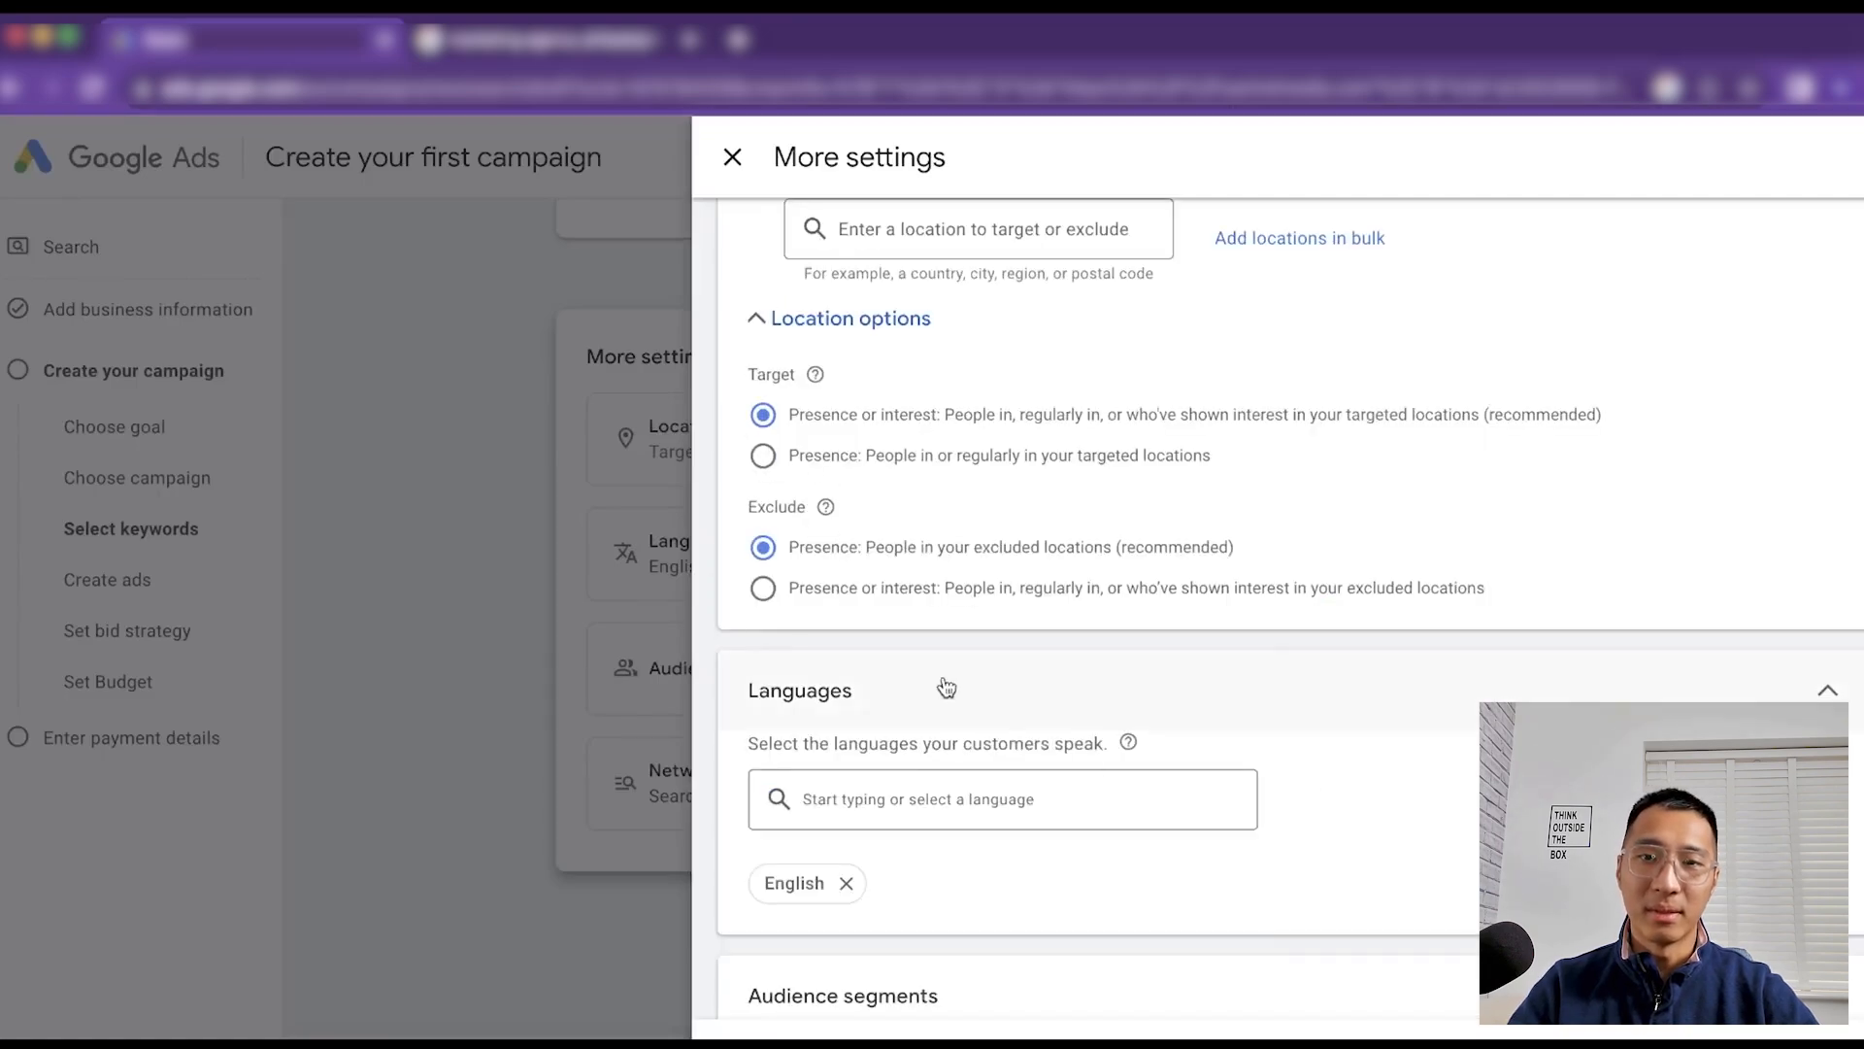
{"action": "scroll", "coordinate": [945, 686], "scroll_direction": "down", "scroll_amount": 2}
{"action": "scroll", "coordinate": [1471, 664], "scroll_direction": "down", "scroll_amount": 5}
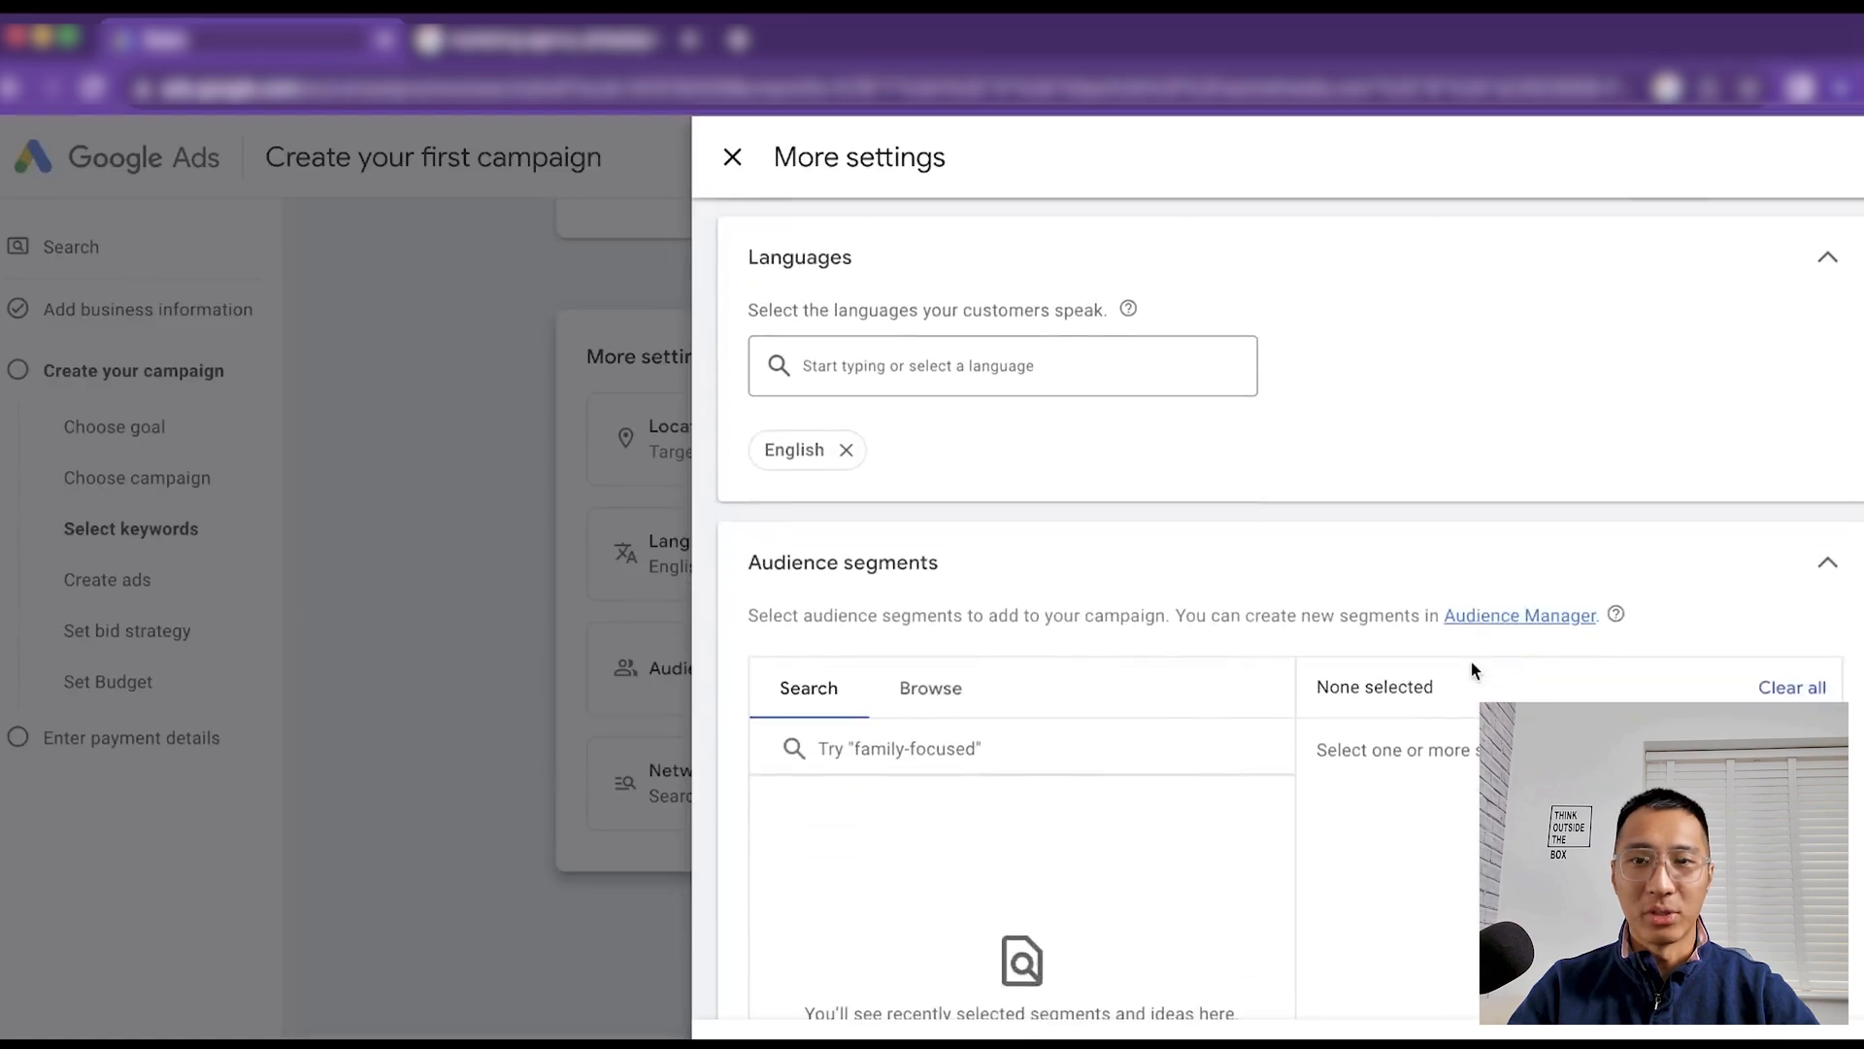
{"action": "scroll", "coordinate": [1471, 668], "scroll_direction": "down", "scroll_amount": 1}
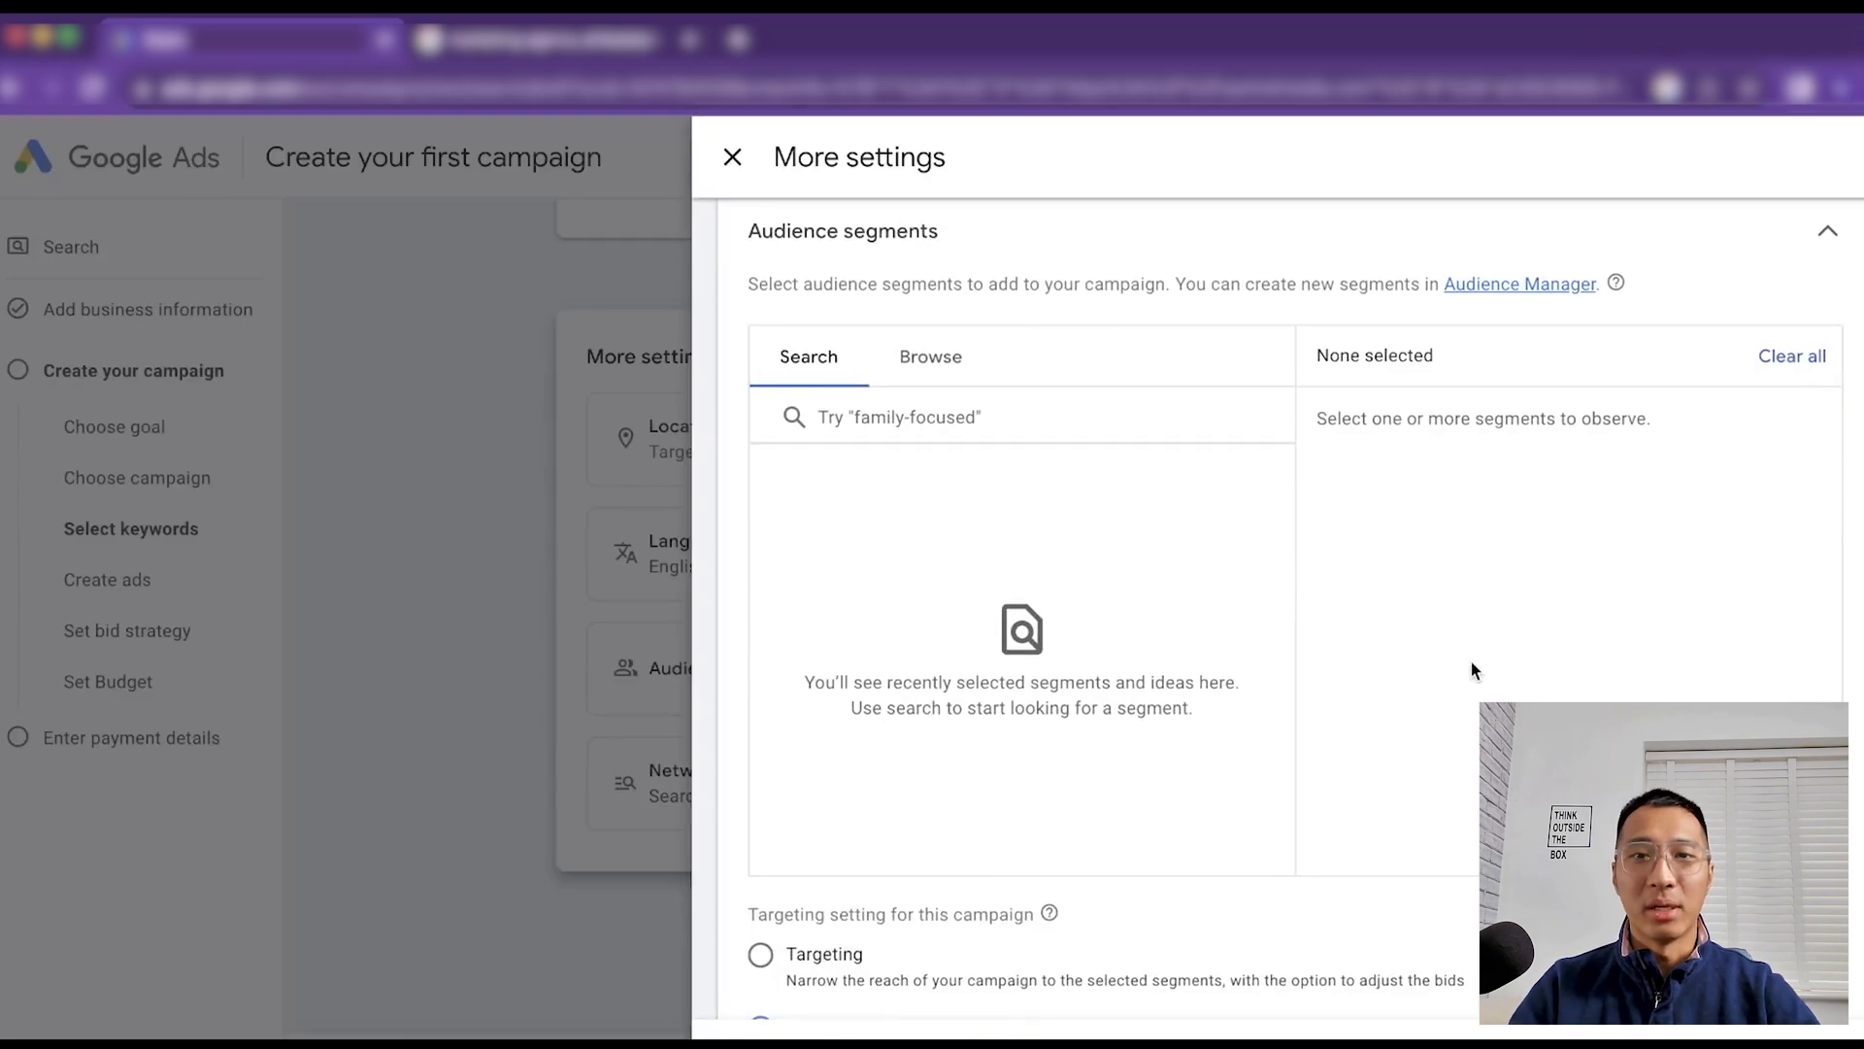
{"action": "left_click", "coordinate": [922, 364]}
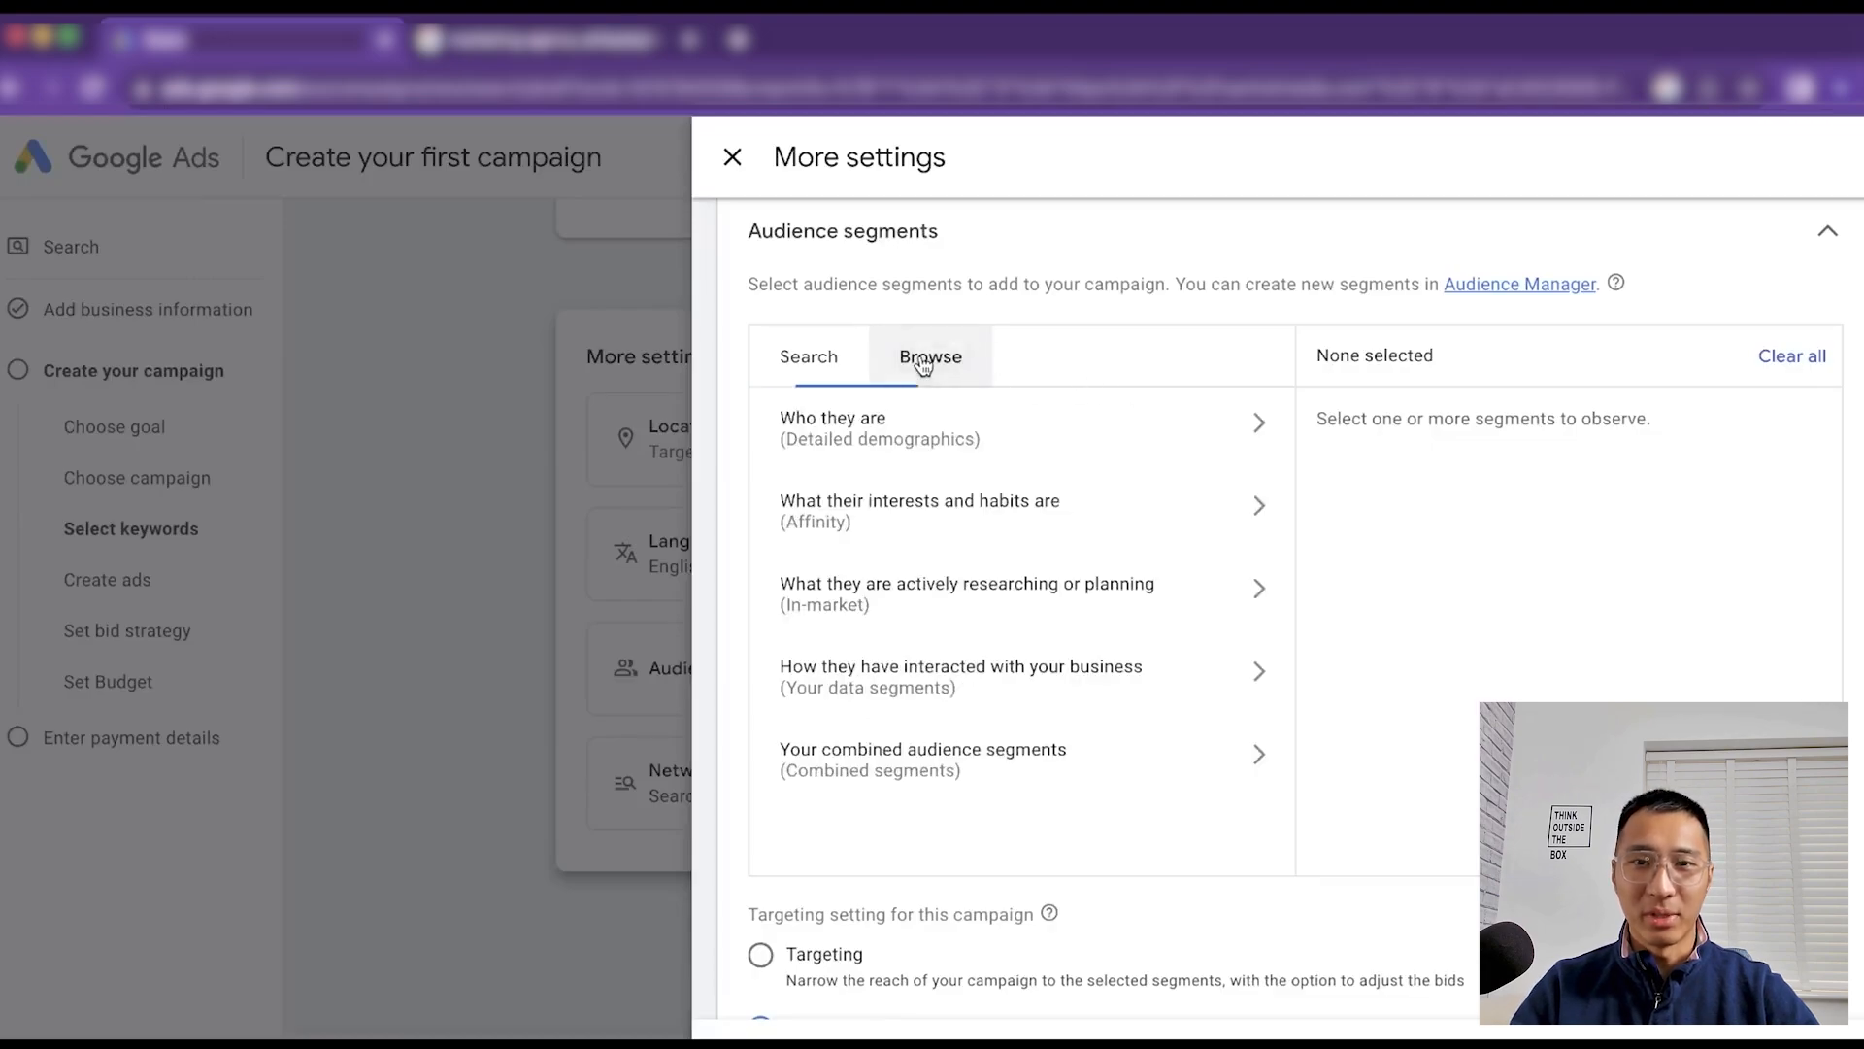
{"action": "left_click", "coordinate": [1120, 448]}
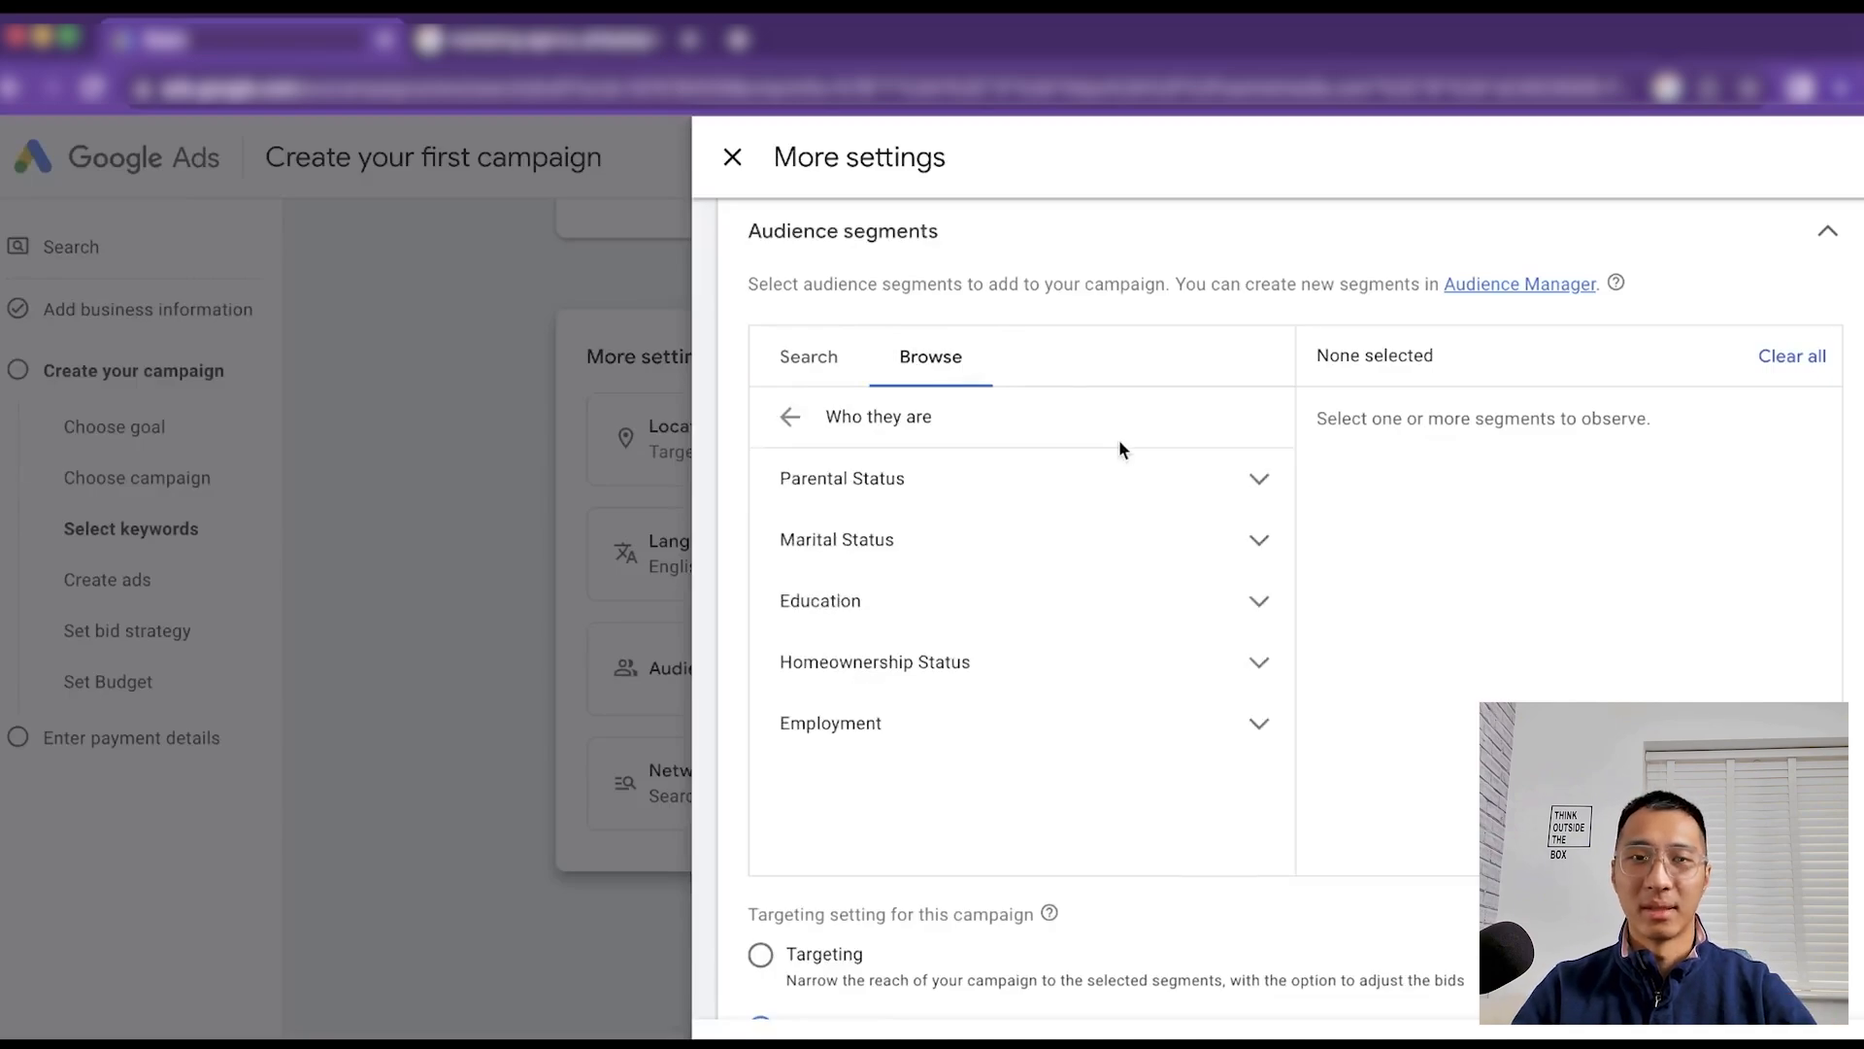
{"action": "left_click", "coordinate": [1026, 490]}
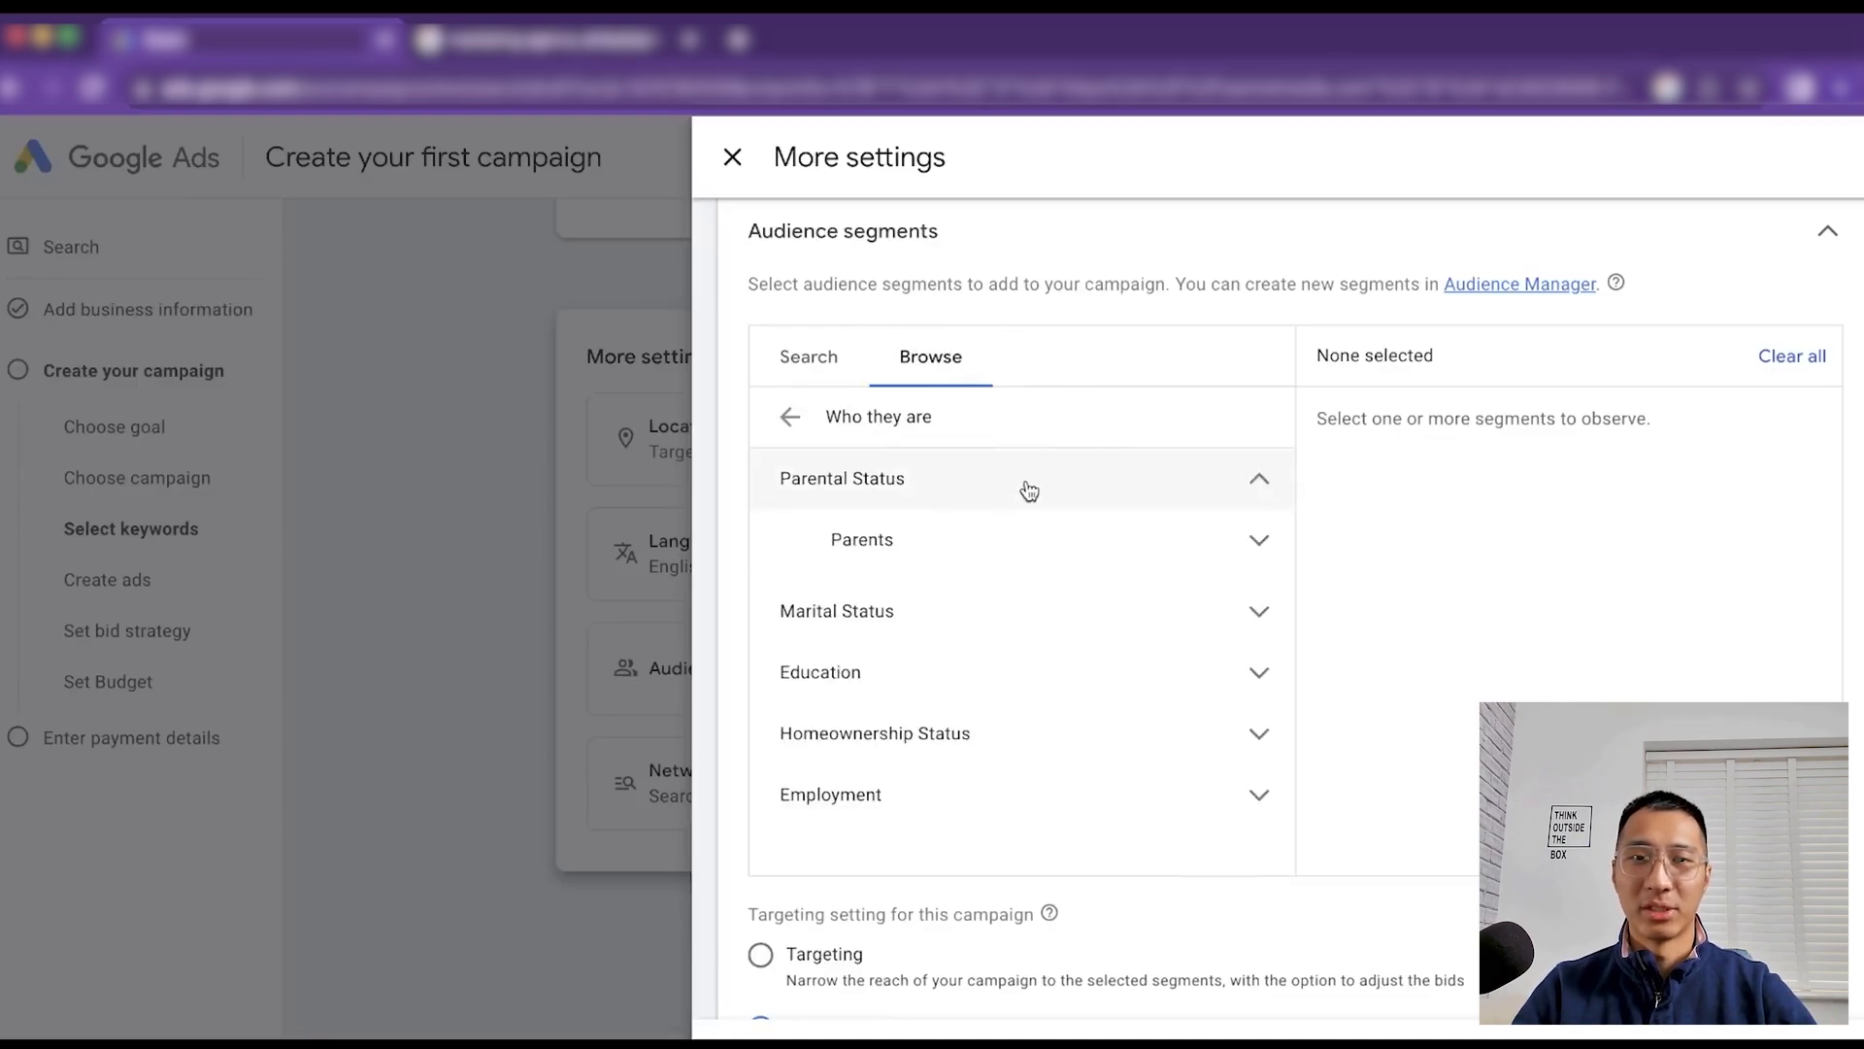
{"action": "left_click", "coordinate": [916, 543]}
{"action": "scroll", "coordinate": [894, 631], "scroll_direction": "down", "scroll_amount": 2}
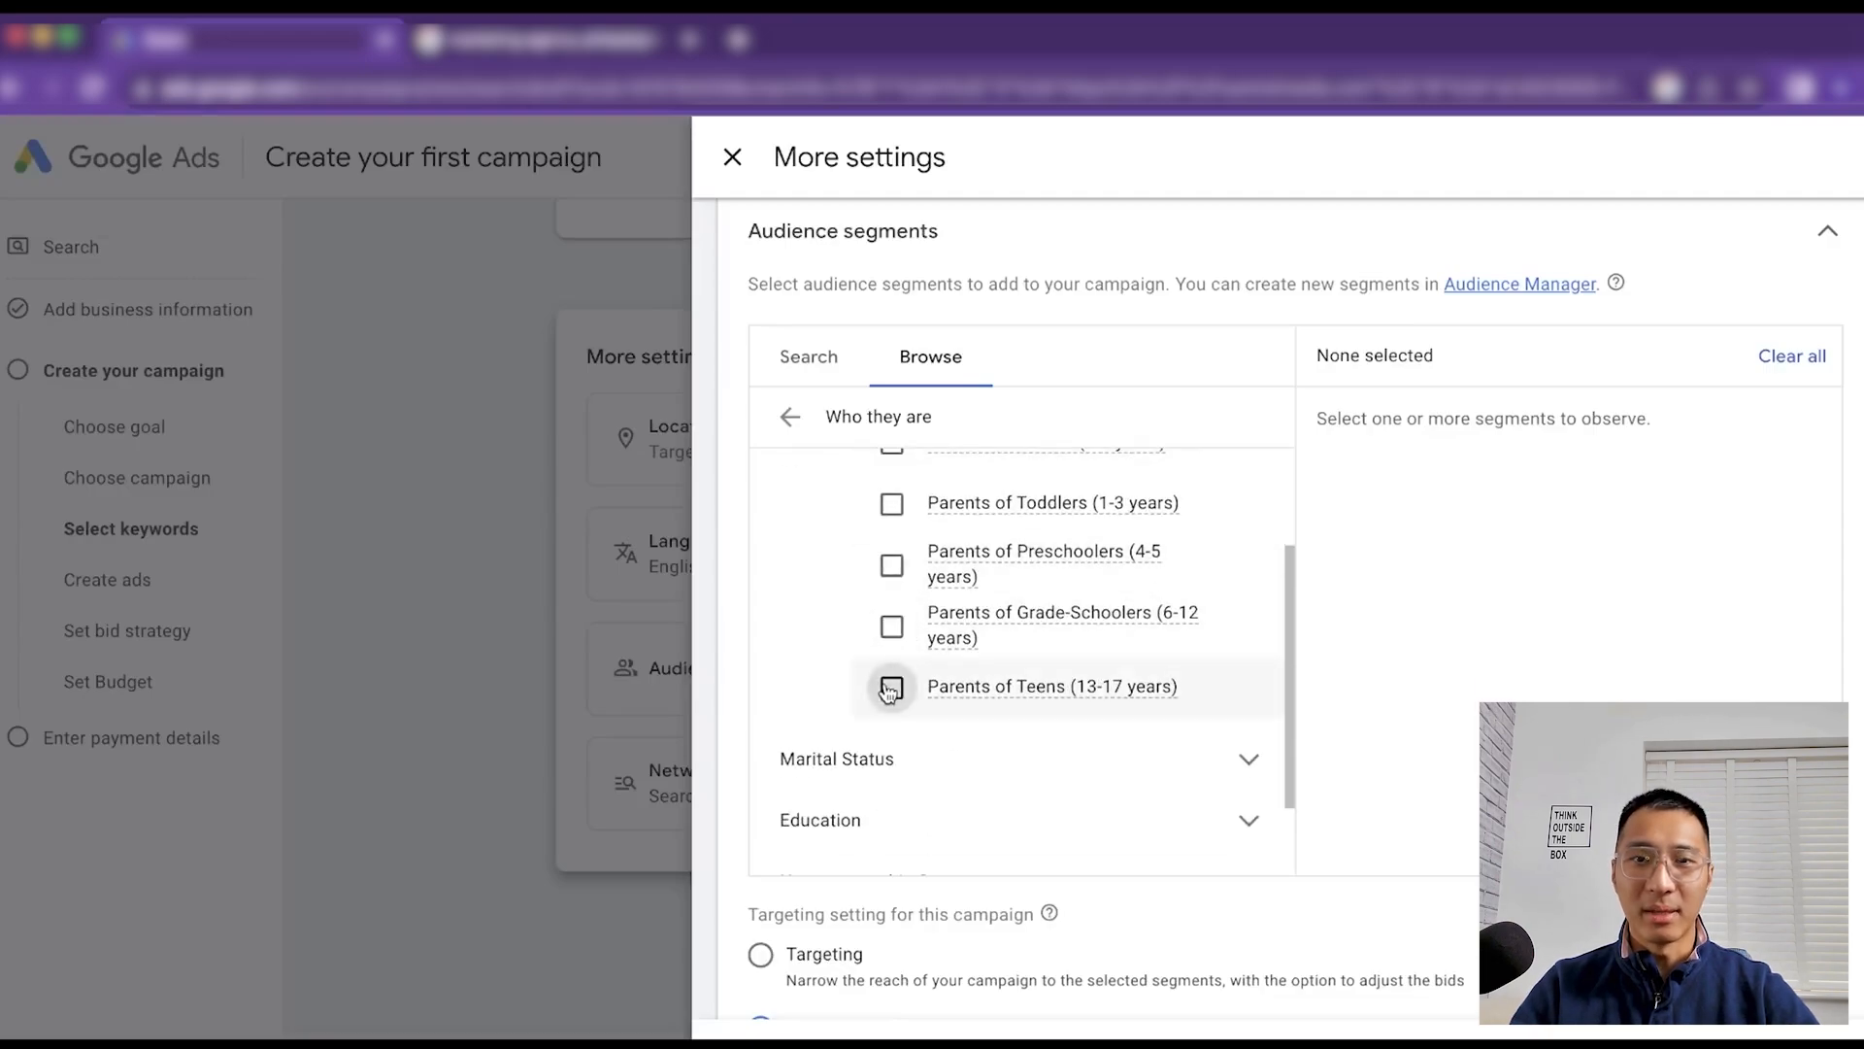
Try the Parents of Teens (13-17 years) segment, clear it again and collapse the Parents group
{"action": "left_click", "coordinate": [893, 688]}
{"action": "scroll", "coordinate": [1085, 692], "scroll_direction": "down", "scroll_amount": 1}
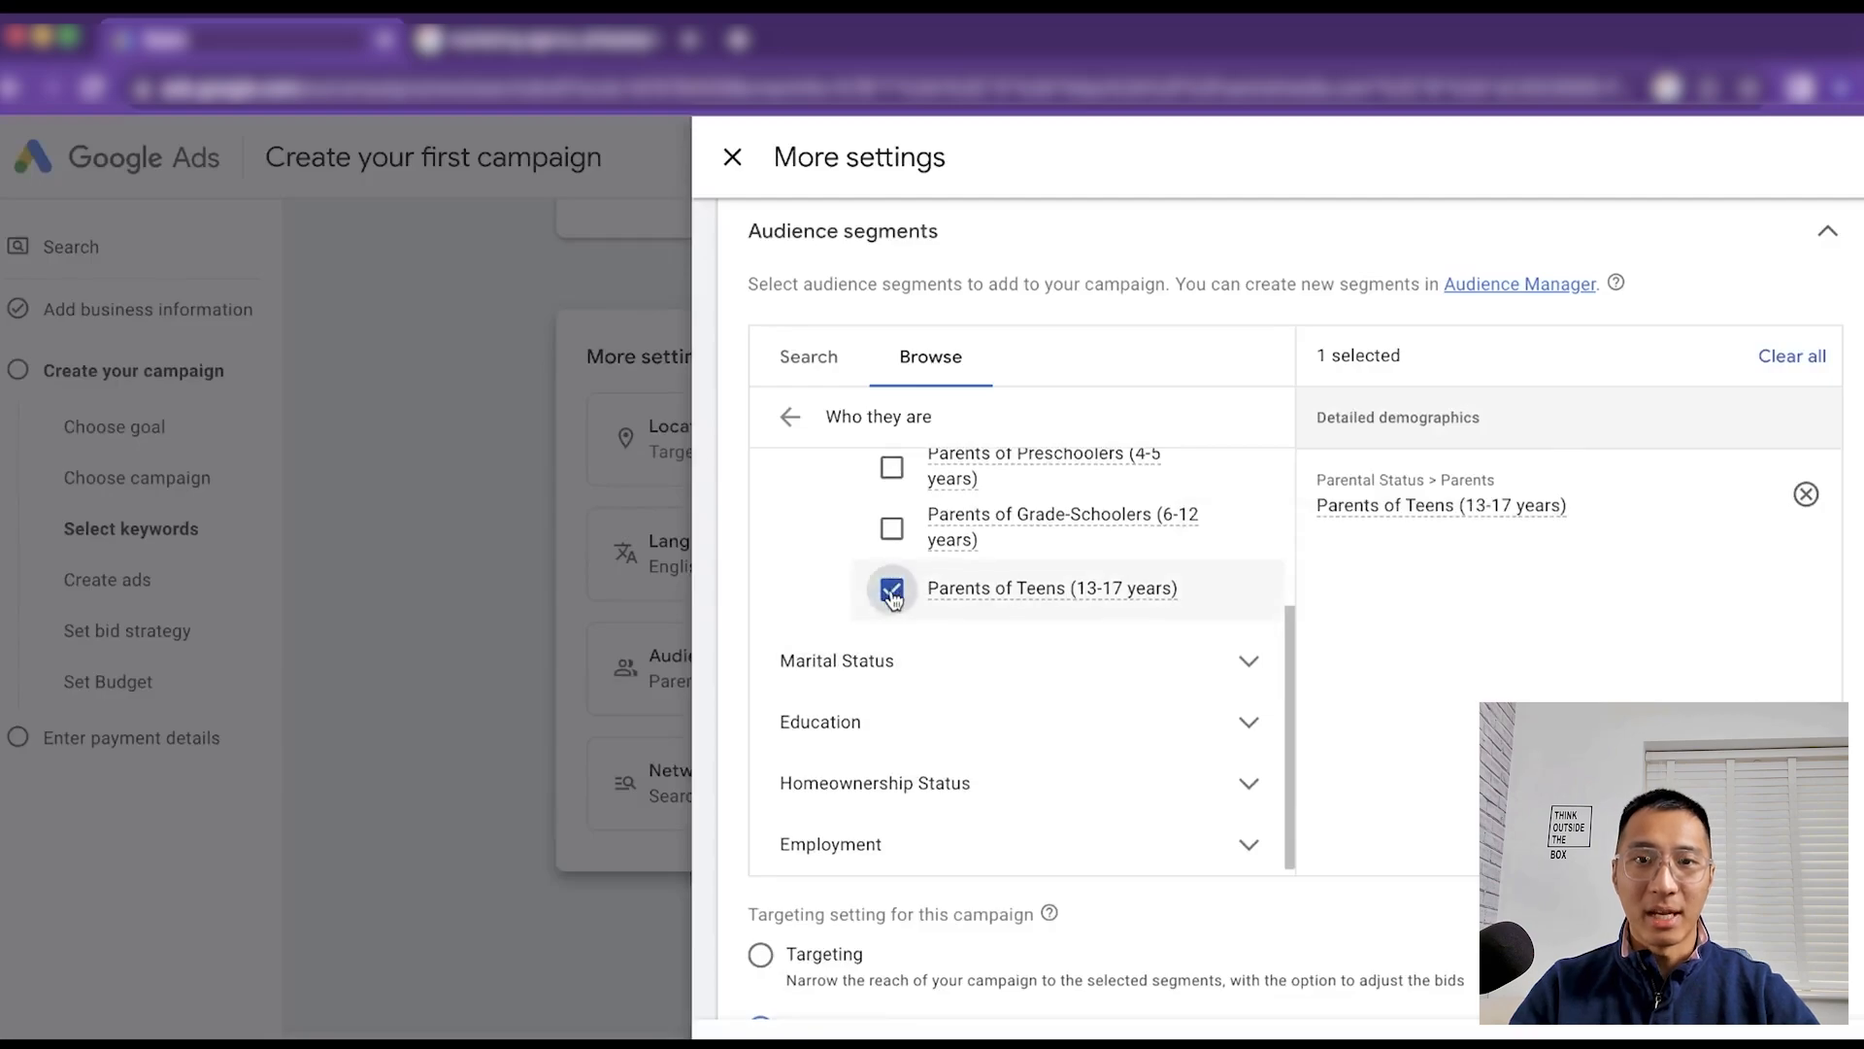
{"action": "left_click", "coordinate": [893, 590]}
{"action": "scroll", "coordinate": [1039, 500], "scroll_direction": "up", "scroll_amount": 3}
{"action": "left_click", "coordinate": [1025, 531]}
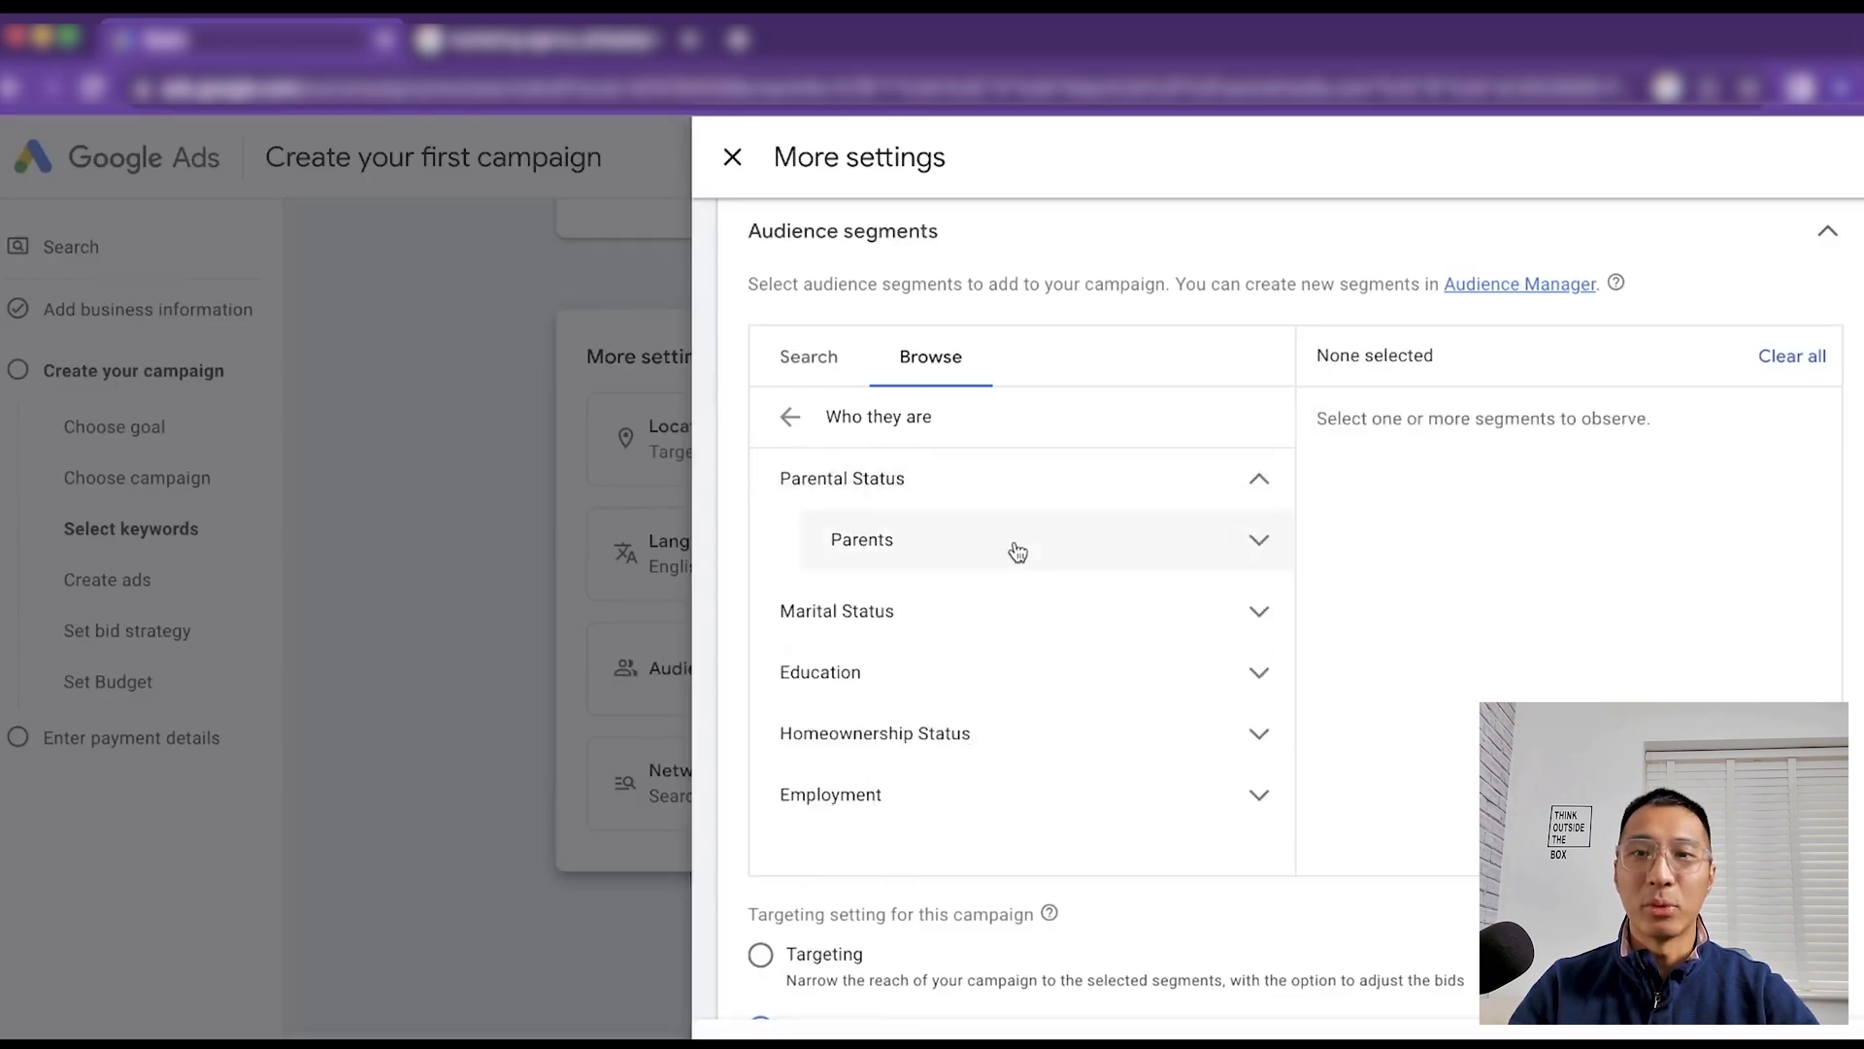
Try the Bachelor's Degree segment under Education, show the Homeownership Status segments and clear the degree selection
{"action": "left_click", "coordinate": [864, 685]}
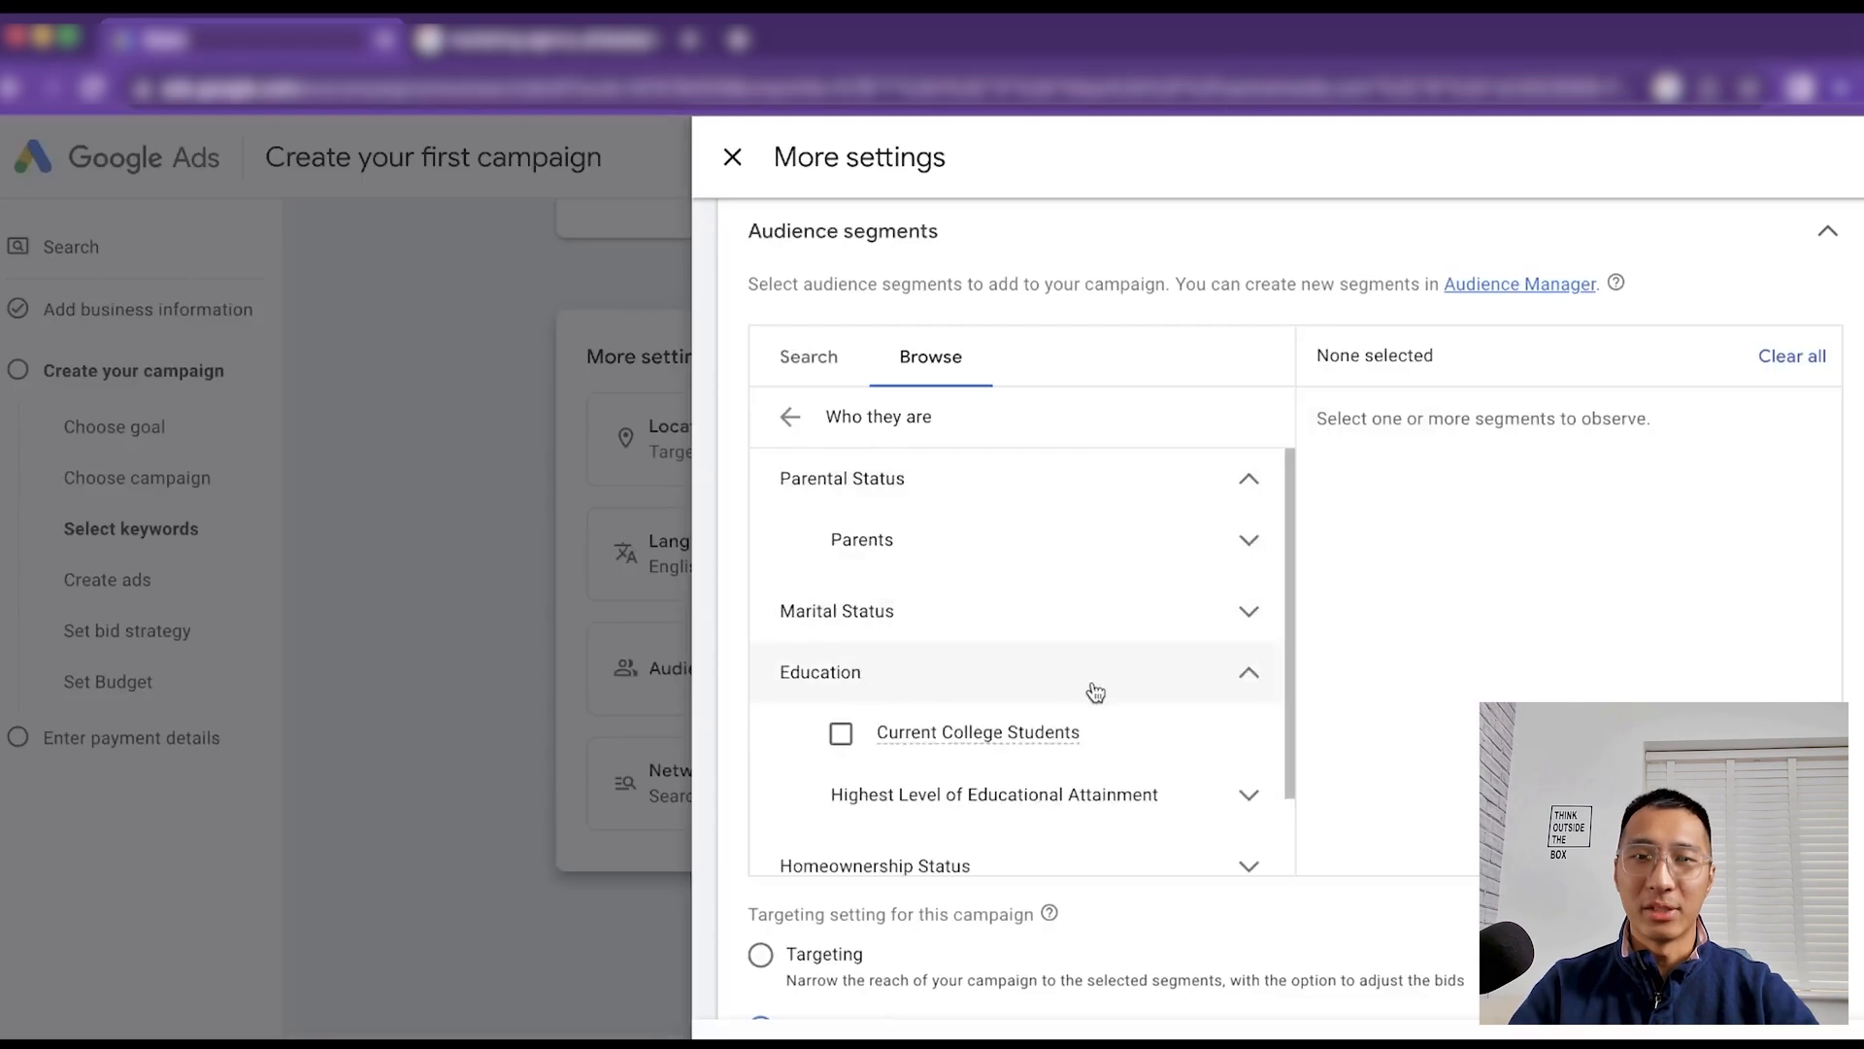
{"action": "scroll", "coordinate": [1095, 695], "scroll_direction": "down", "scroll_amount": 1}
{"action": "left_click", "coordinate": [1127, 711]}
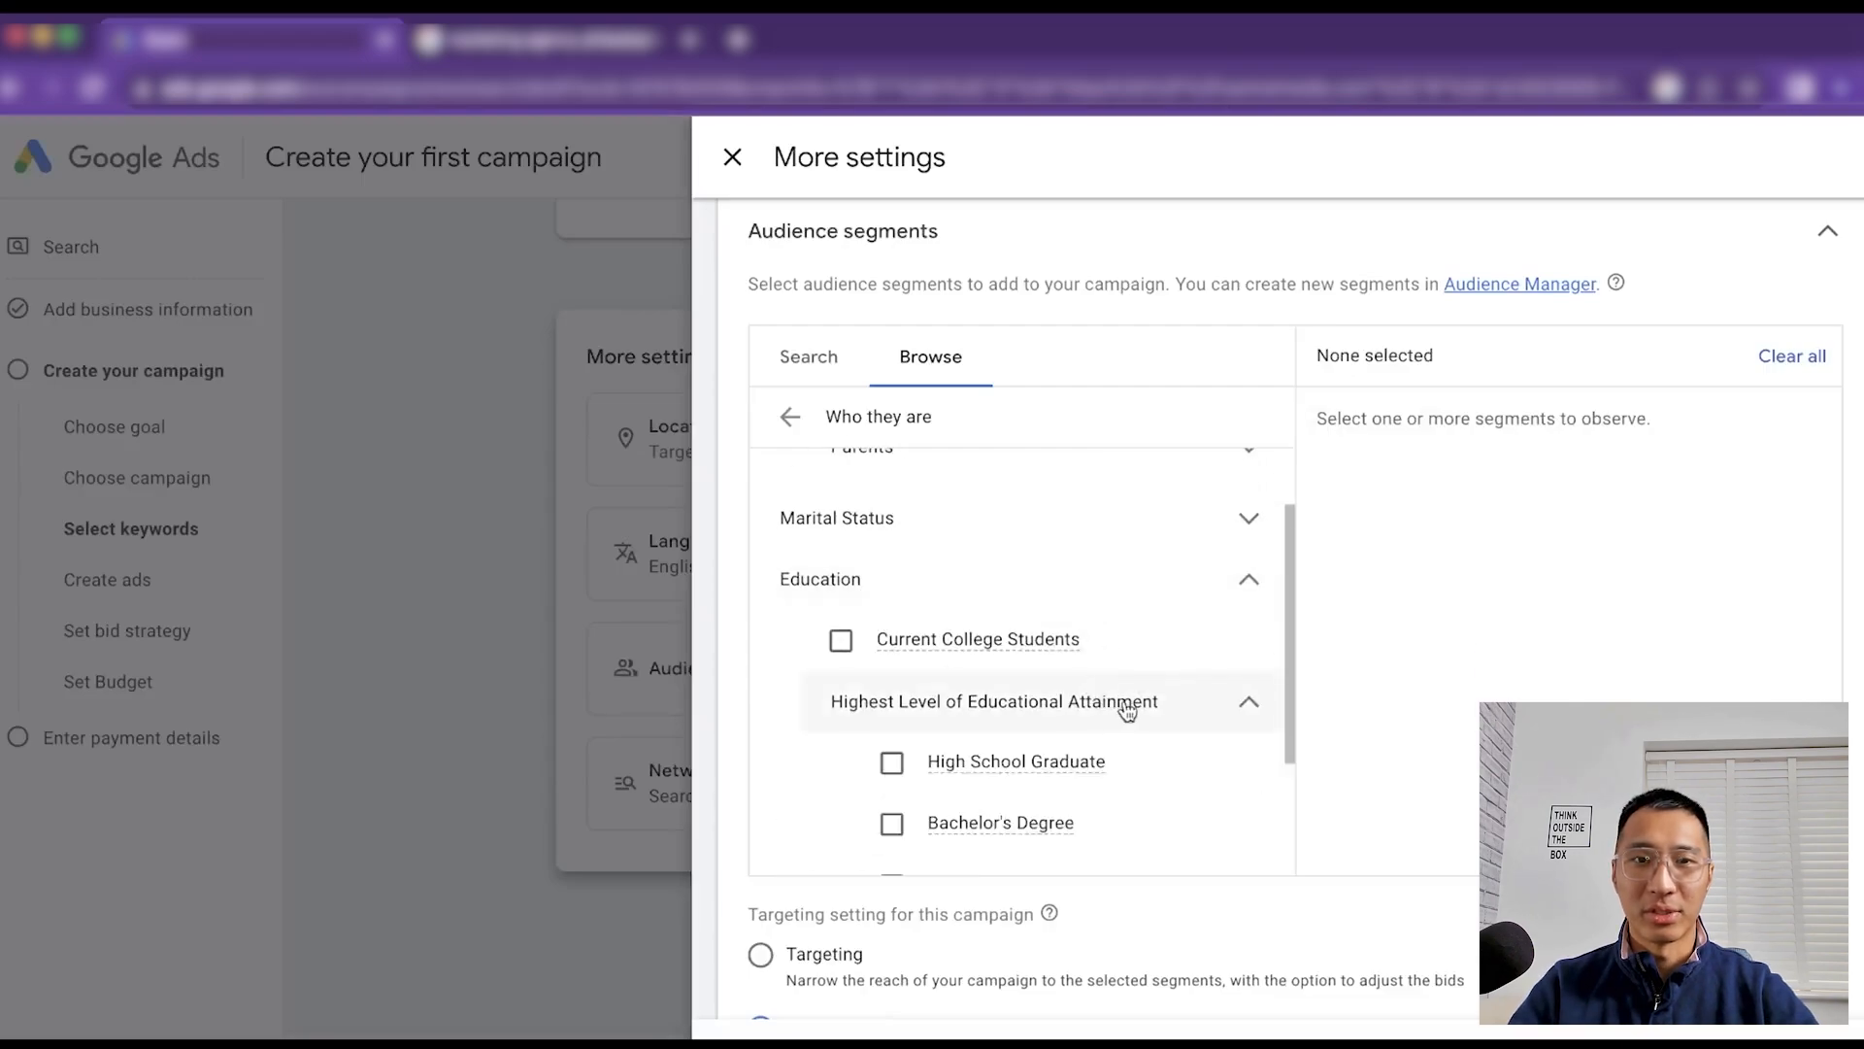
{"action": "scroll", "coordinate": [1107, 709], "scroll_direction": "down", "scroll_amount": 2}
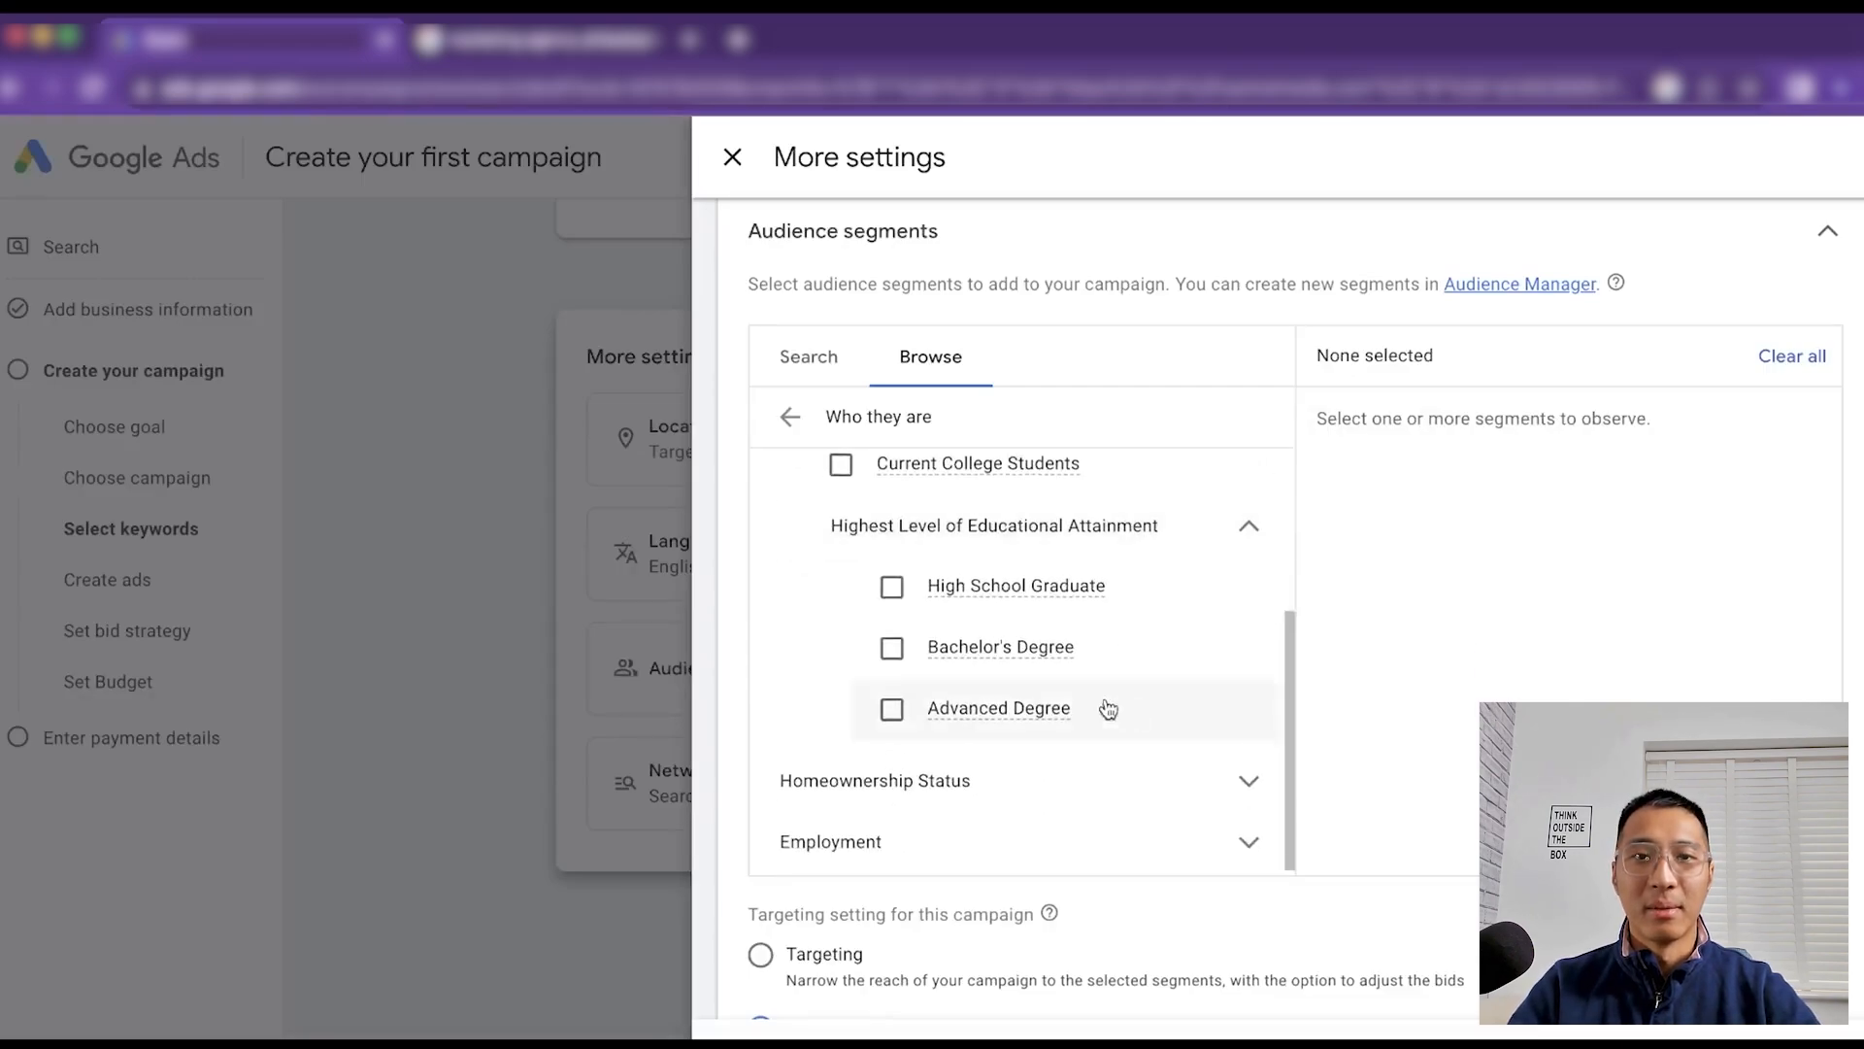
{"action": "left_click", "coordinate": [892, 651]}
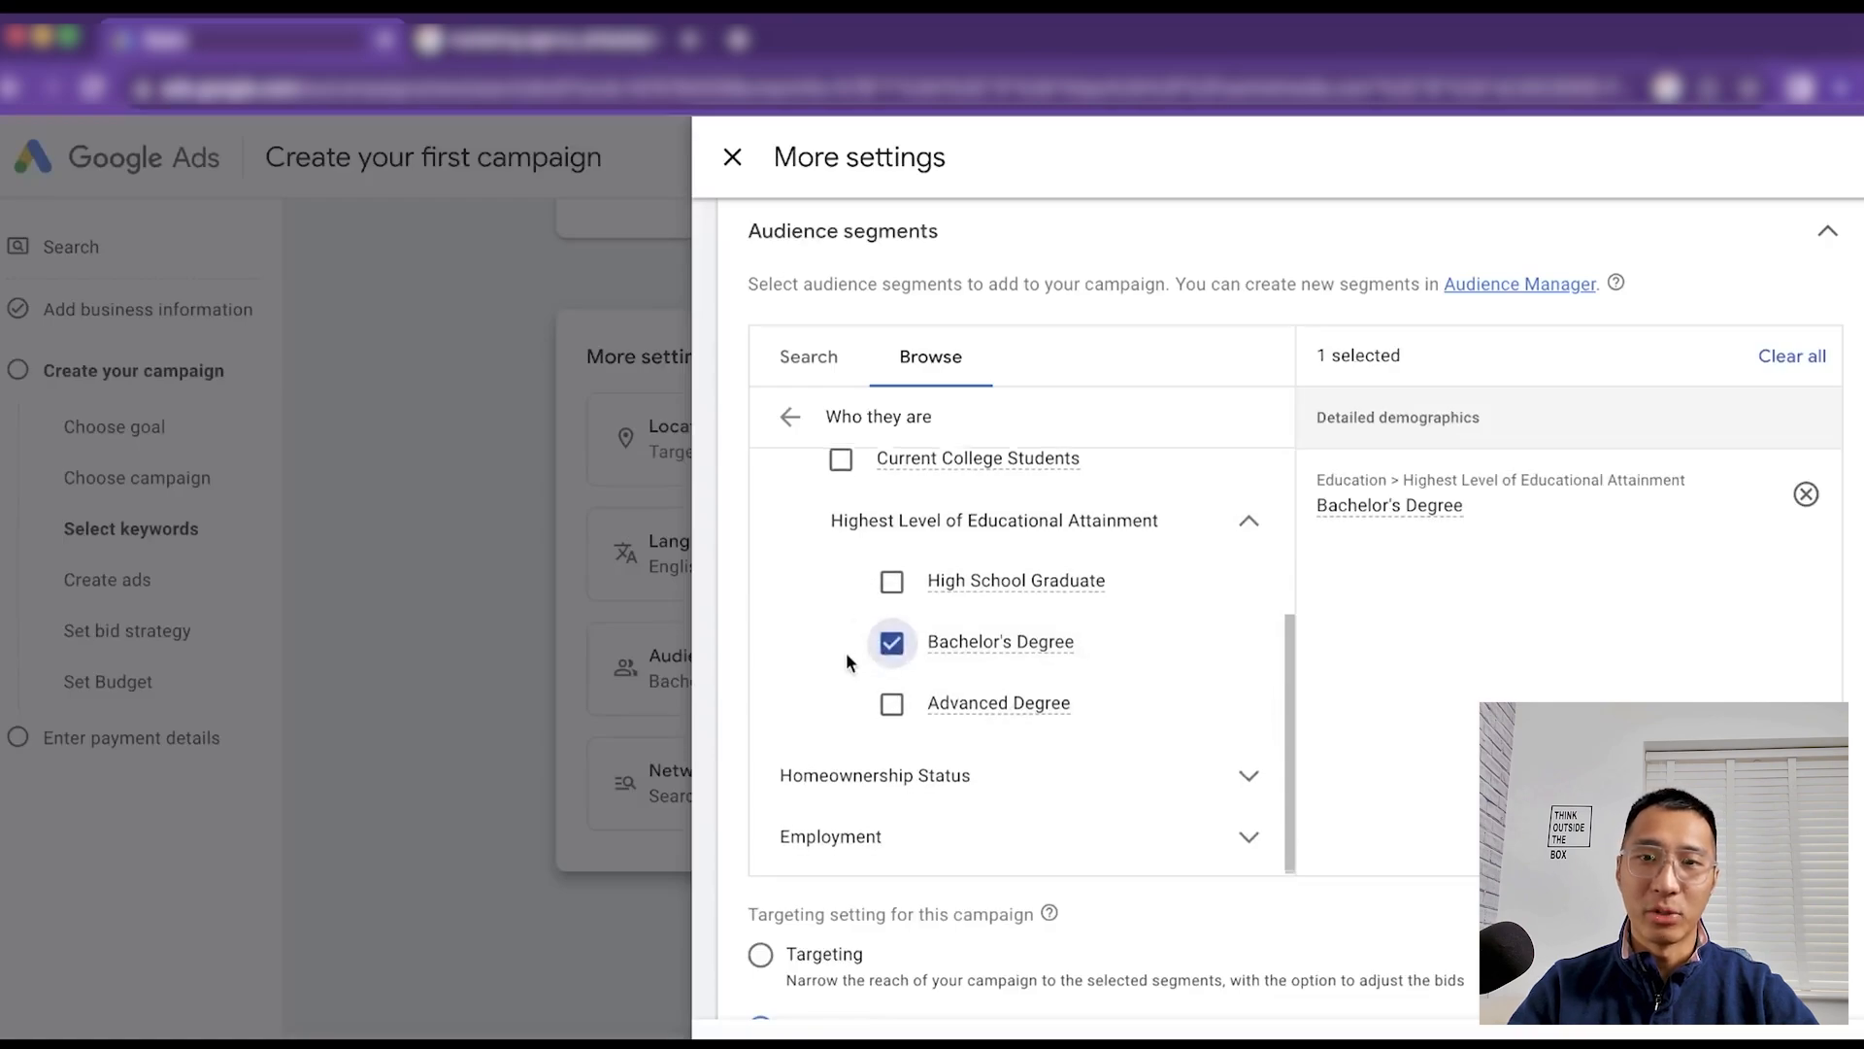
{"action": "left_click", "coordinate": [981, 788]}
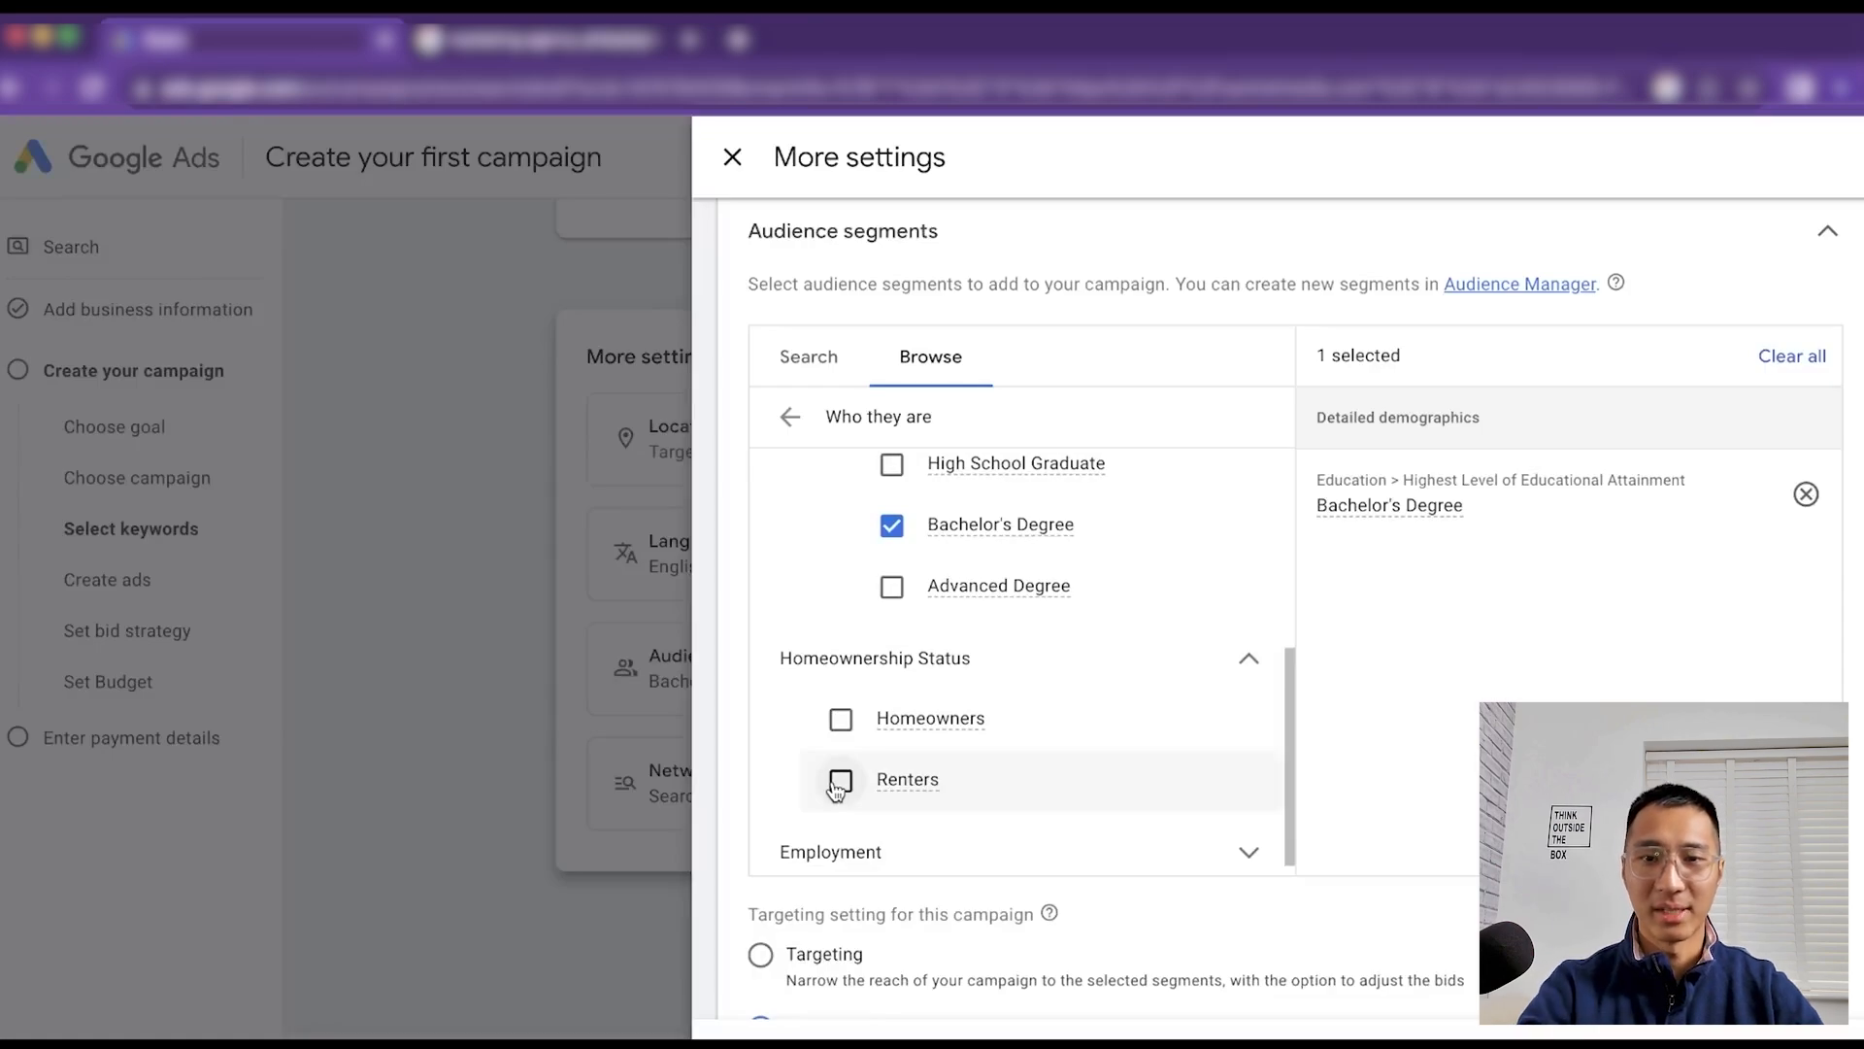
{"action": "left_click", "coordinate": [891, 528]}
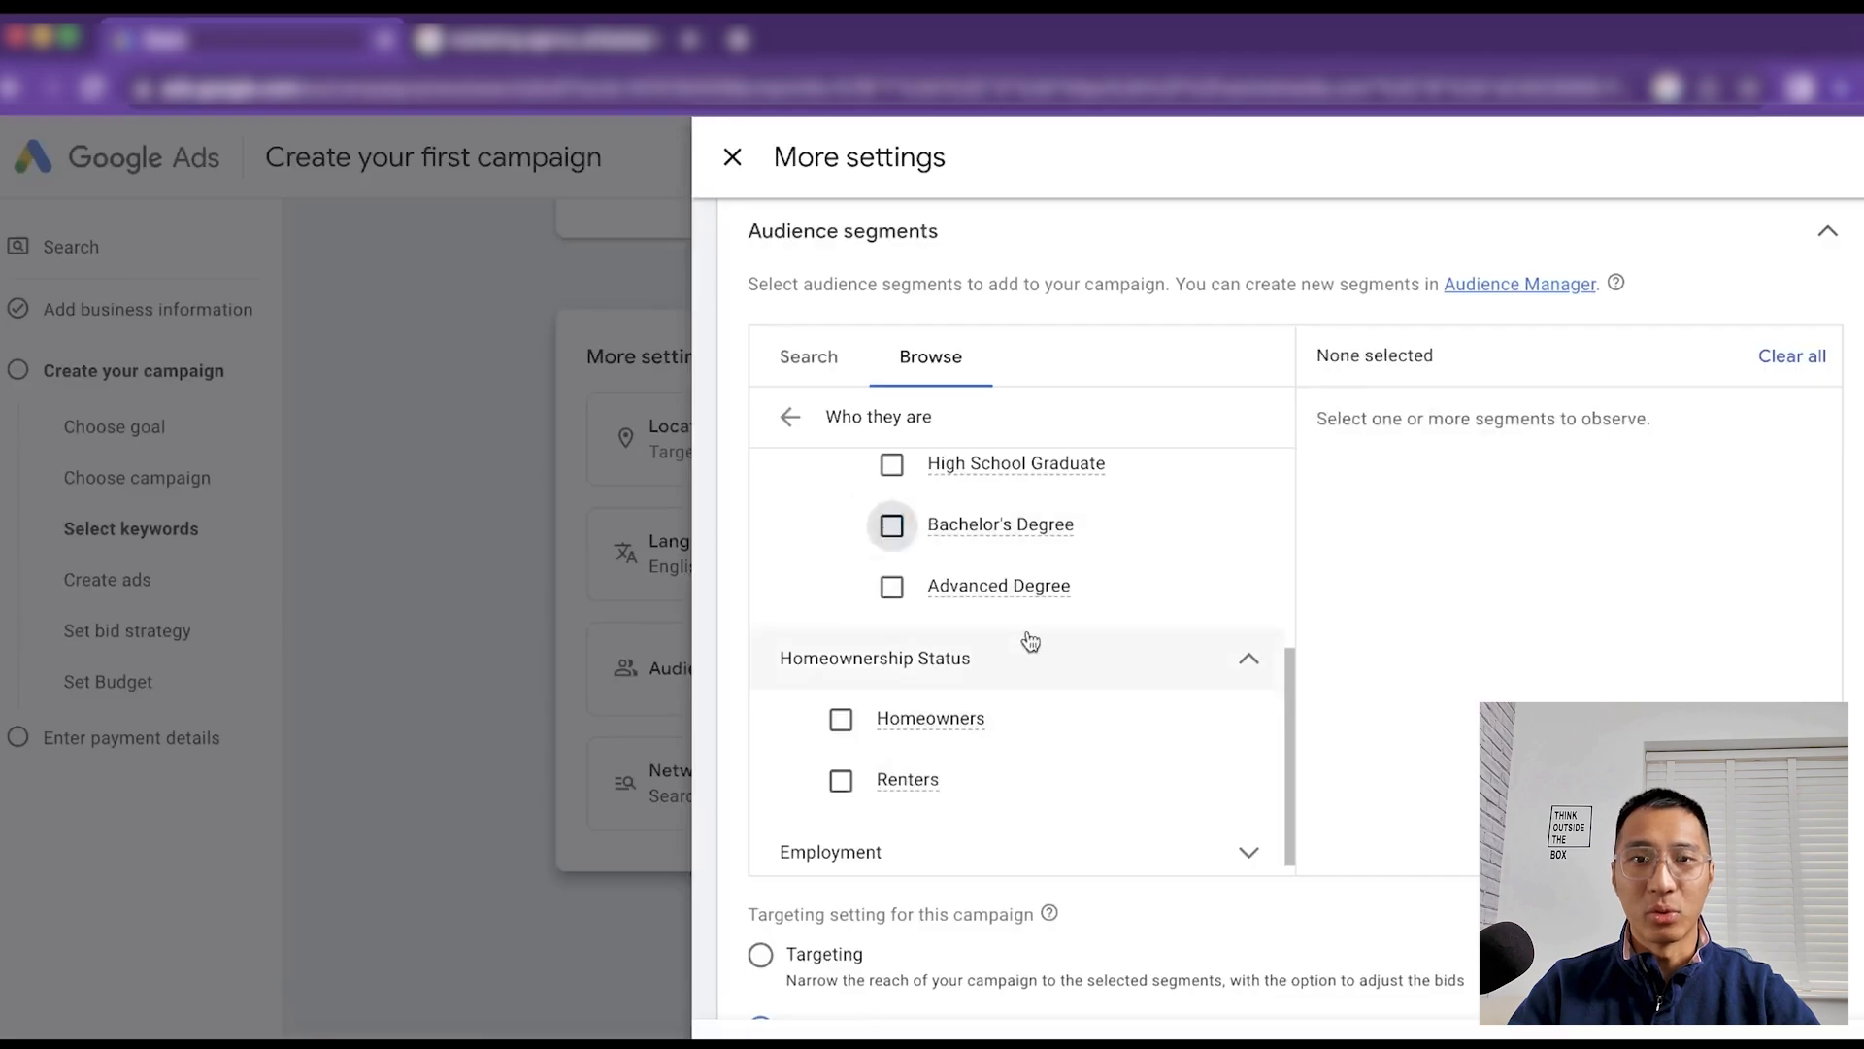
Examine the Employment demographics and return to the overview of audience segment categories
{"action": "scroll", "coordinate": [1030, 641], "scroll_direction": "down", "scroll_amount": 1}
{"action": "left_click", "coordinate": [991, 847]}
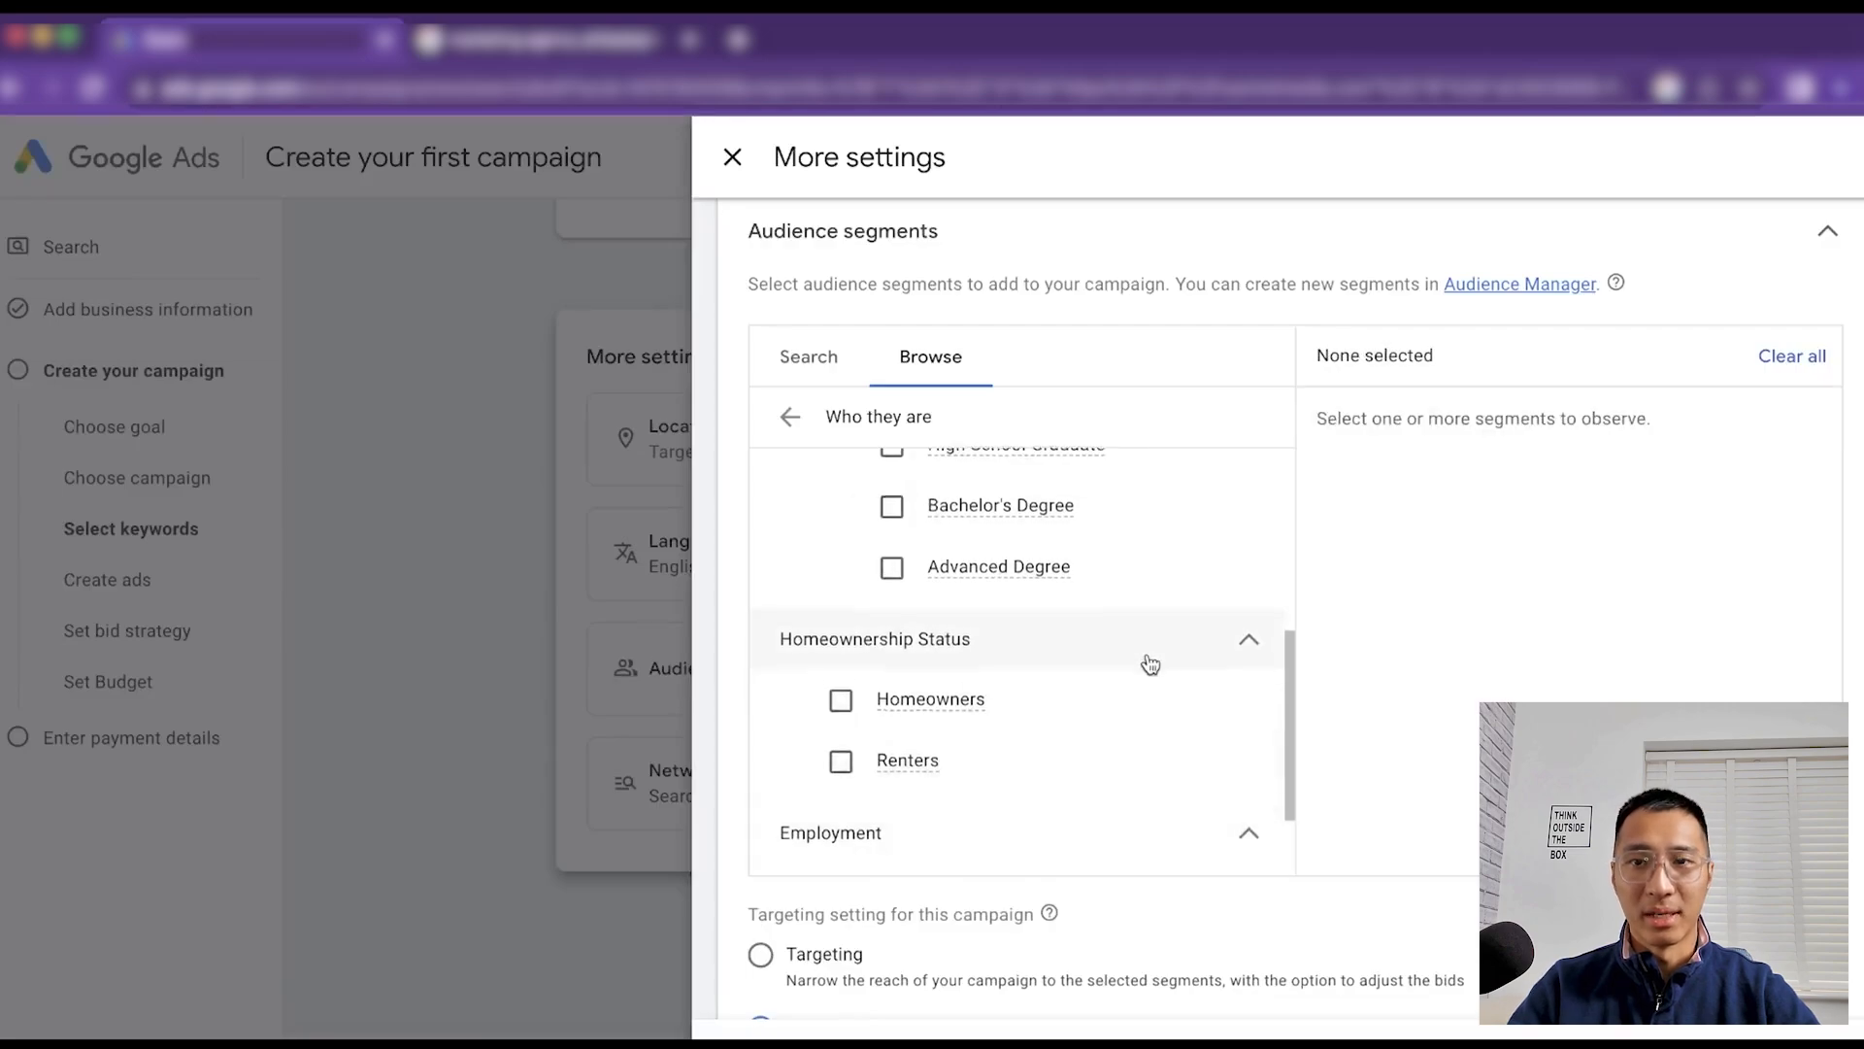
{"action": "scroll", "coordinate": [1013, 777], "scroll_direction": "down", "scroll_amount": 1}
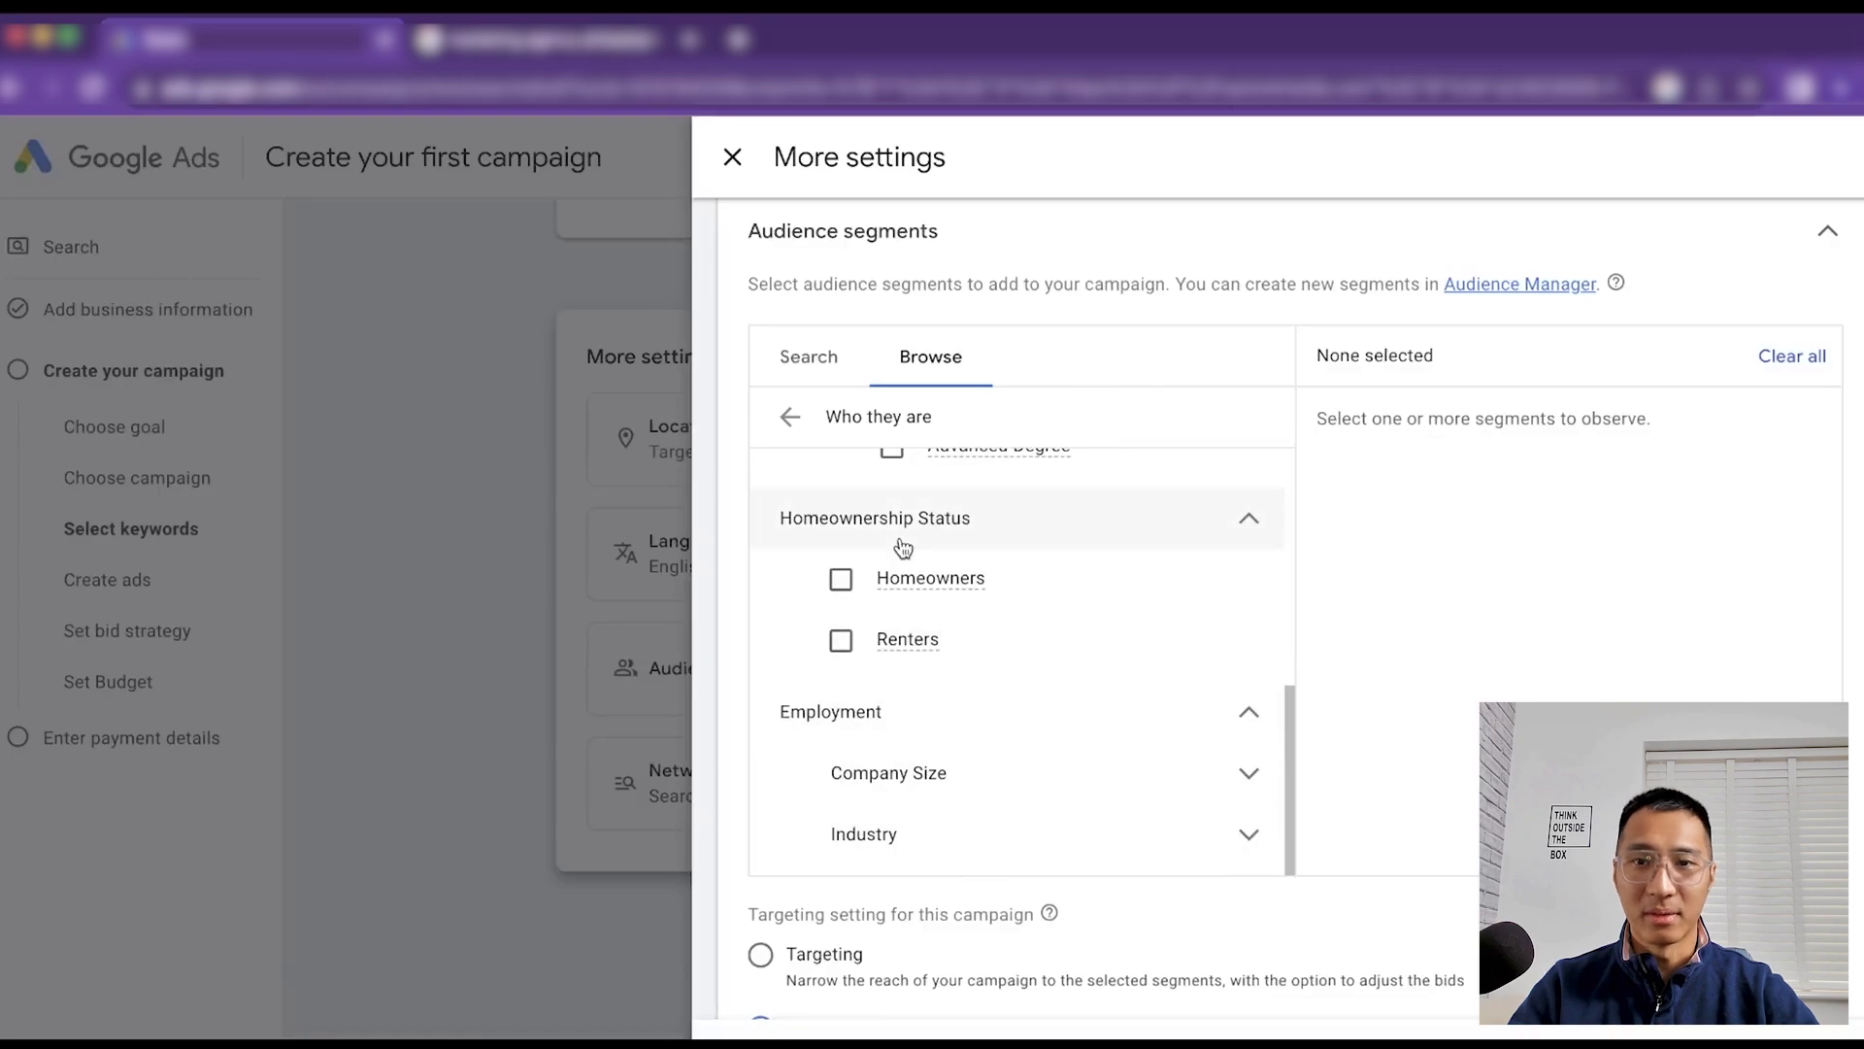
{"action": "scroll", "coordinate": [901, 544], "scroll_direction": "up", "scroll_amount": 10}
{"action": "scroll", "coordinate": [798, 563], "scroll_direction": "down", "scroll_amount": 6}
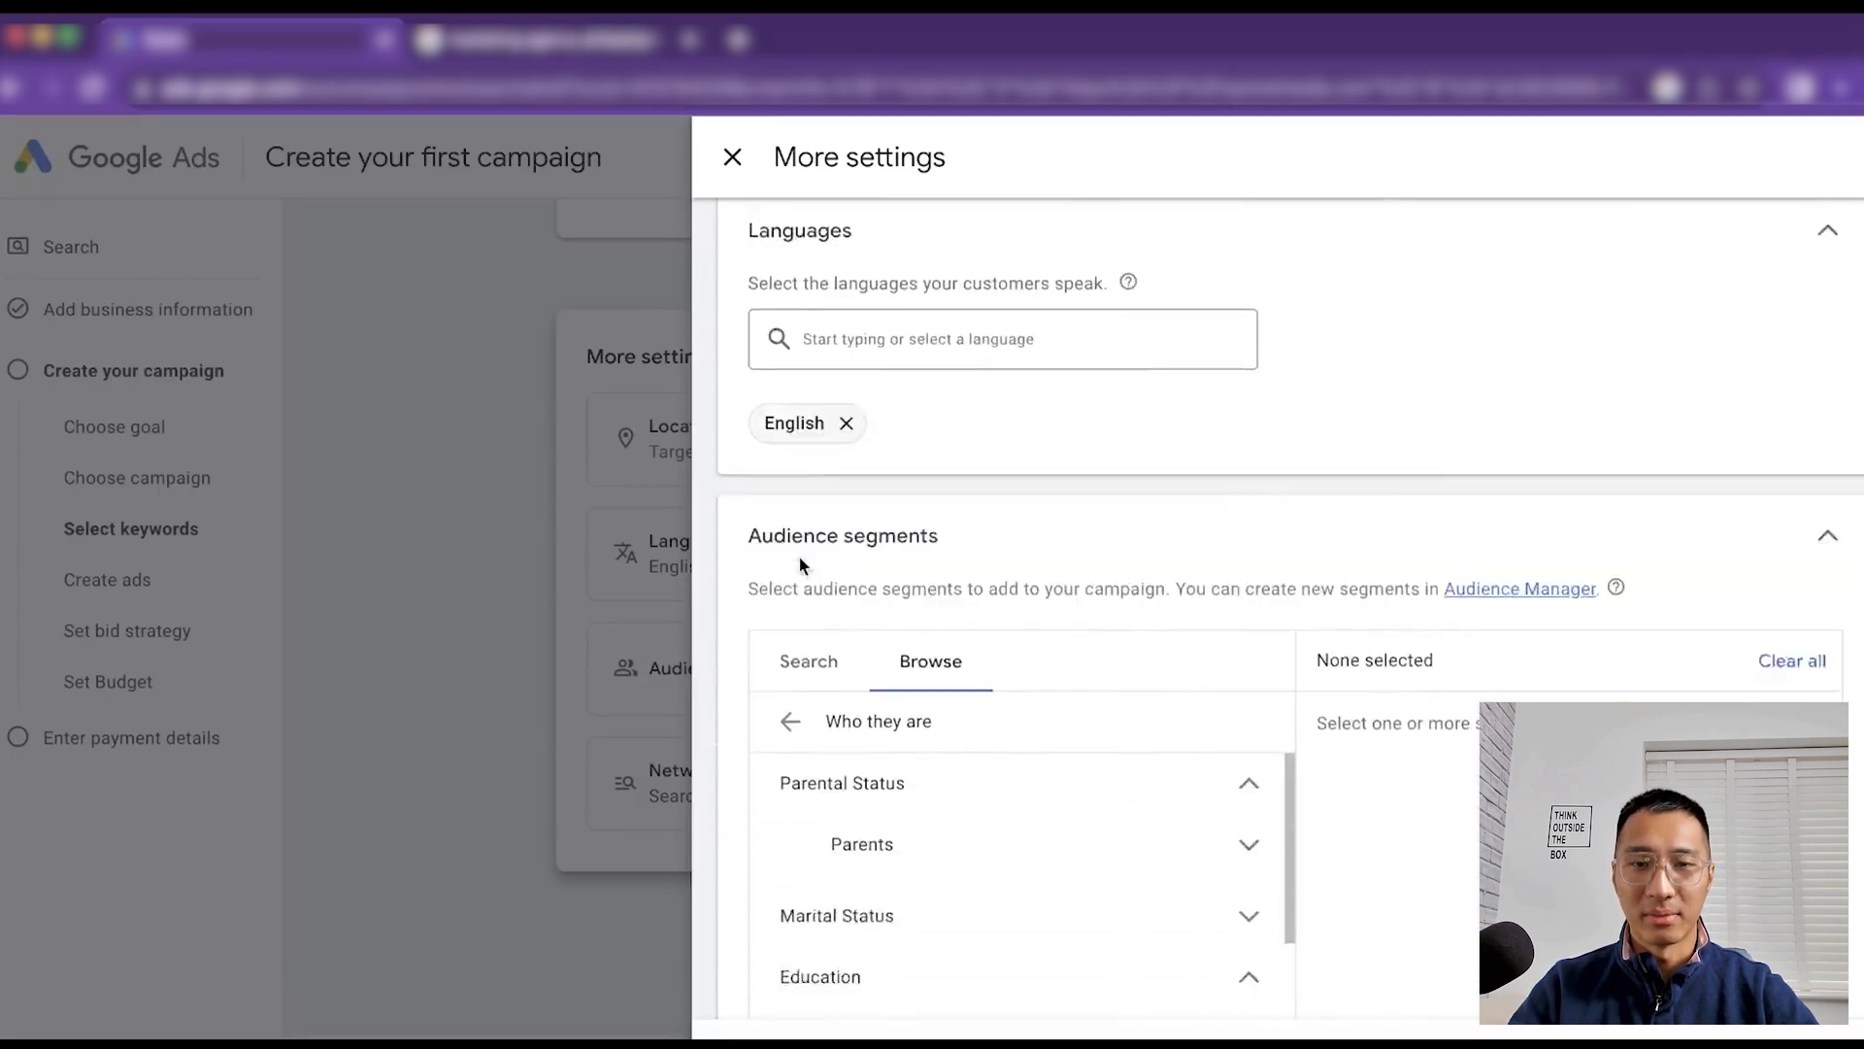
{"action": "scroll", "coordinate": [799, 565], "scroll_direction": "down", "scroll_amount": 1}
{"action": "left_click", "coordinate": [787, 608]}
{"action": "scroll", "coordinate": [1119, 716], "scroll_direction": "down", "scroll_amount": 1}
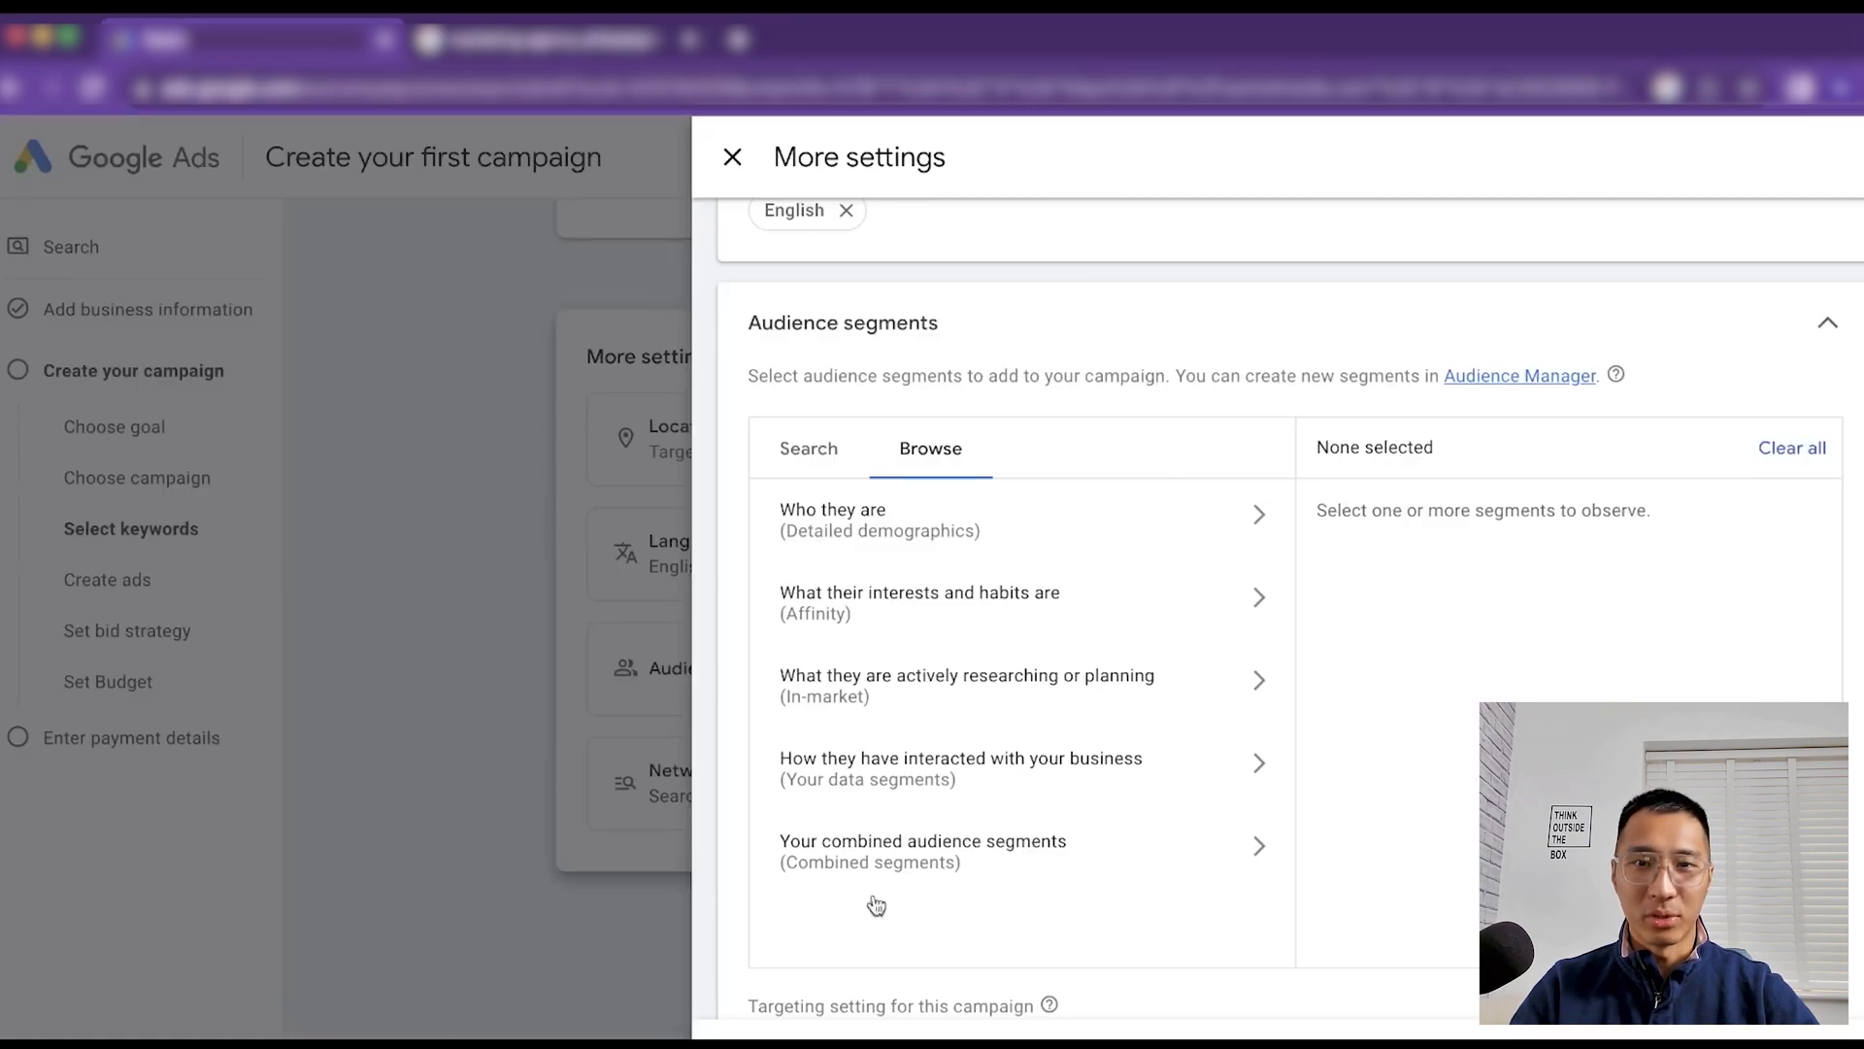
Exclude the Google Display Network from the campaign's networks and proceed to the ad creation page
{"action": "scroll", "coordinate": [1093, 746], "scroll_direction": "down", "scroll_amount": 1}
{"action": "scroll", "coordinate": [1092, 747], "scroll_direction": "down", "scroll_amount": 10}
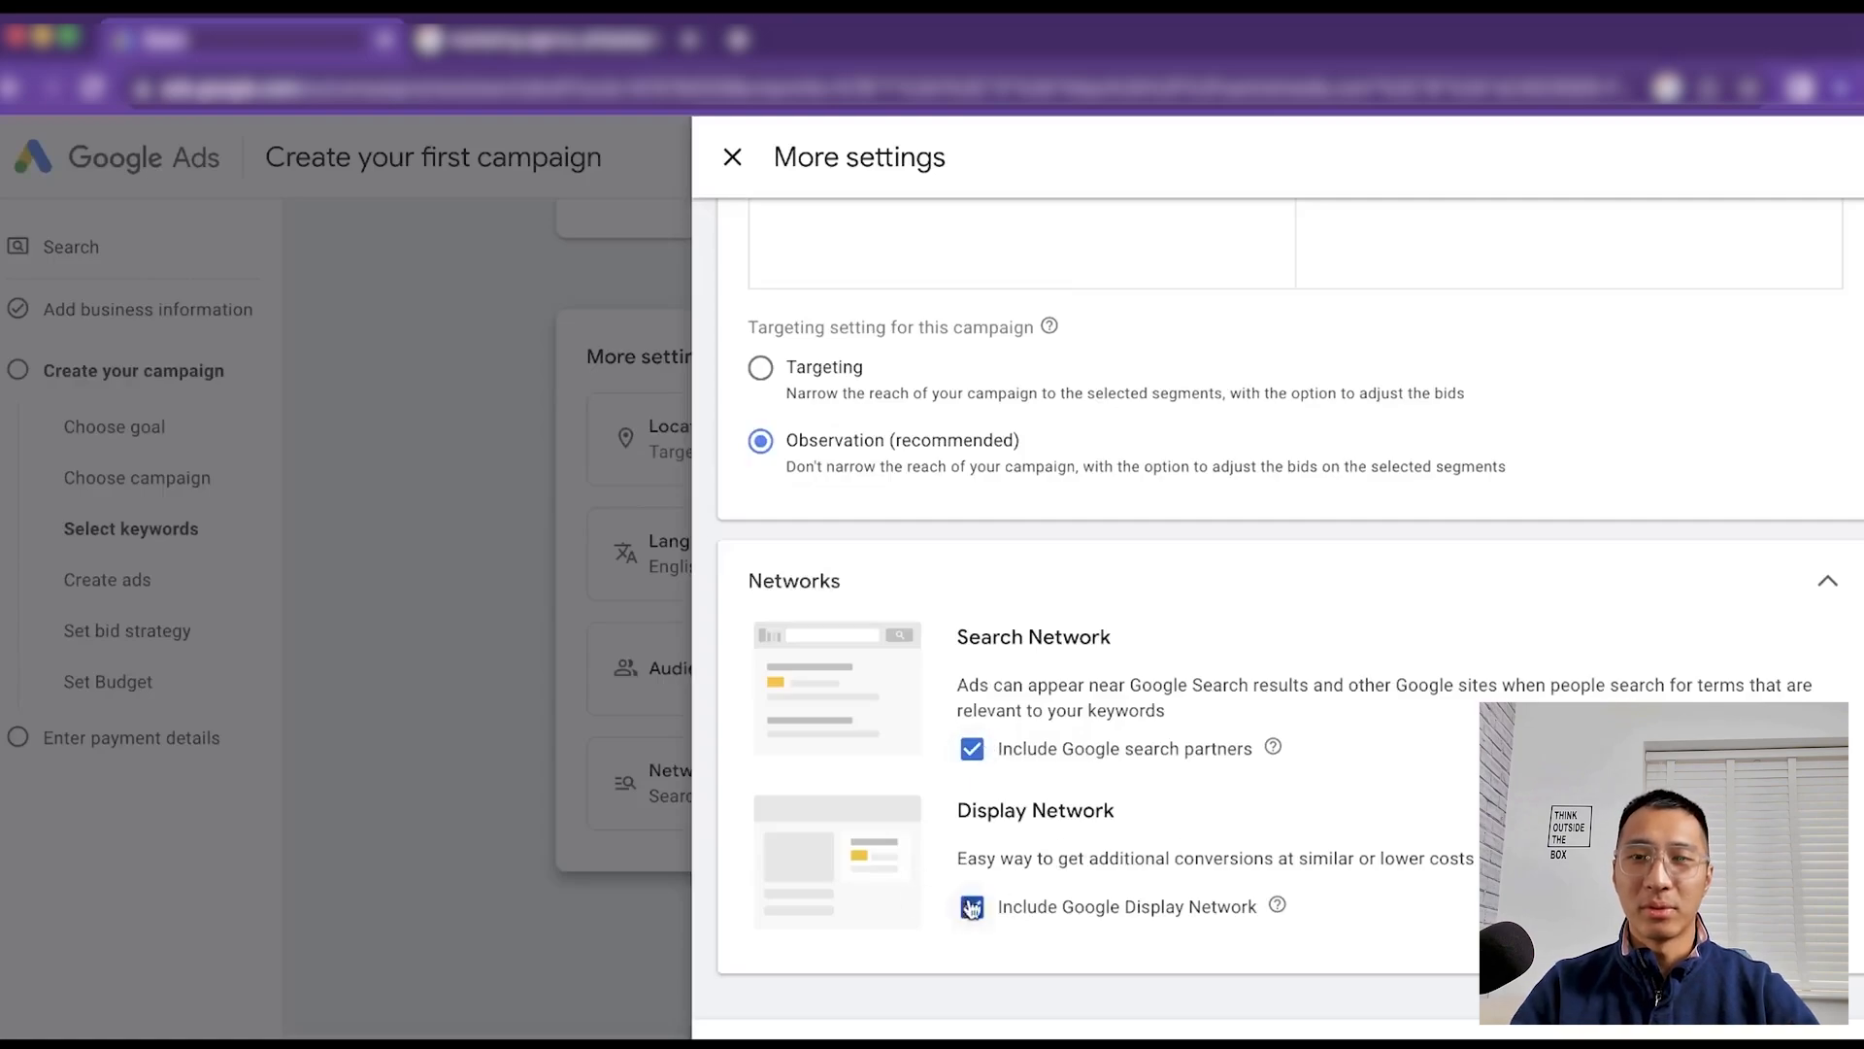
{"action": "left_click", "coordinate": [972, 908]}
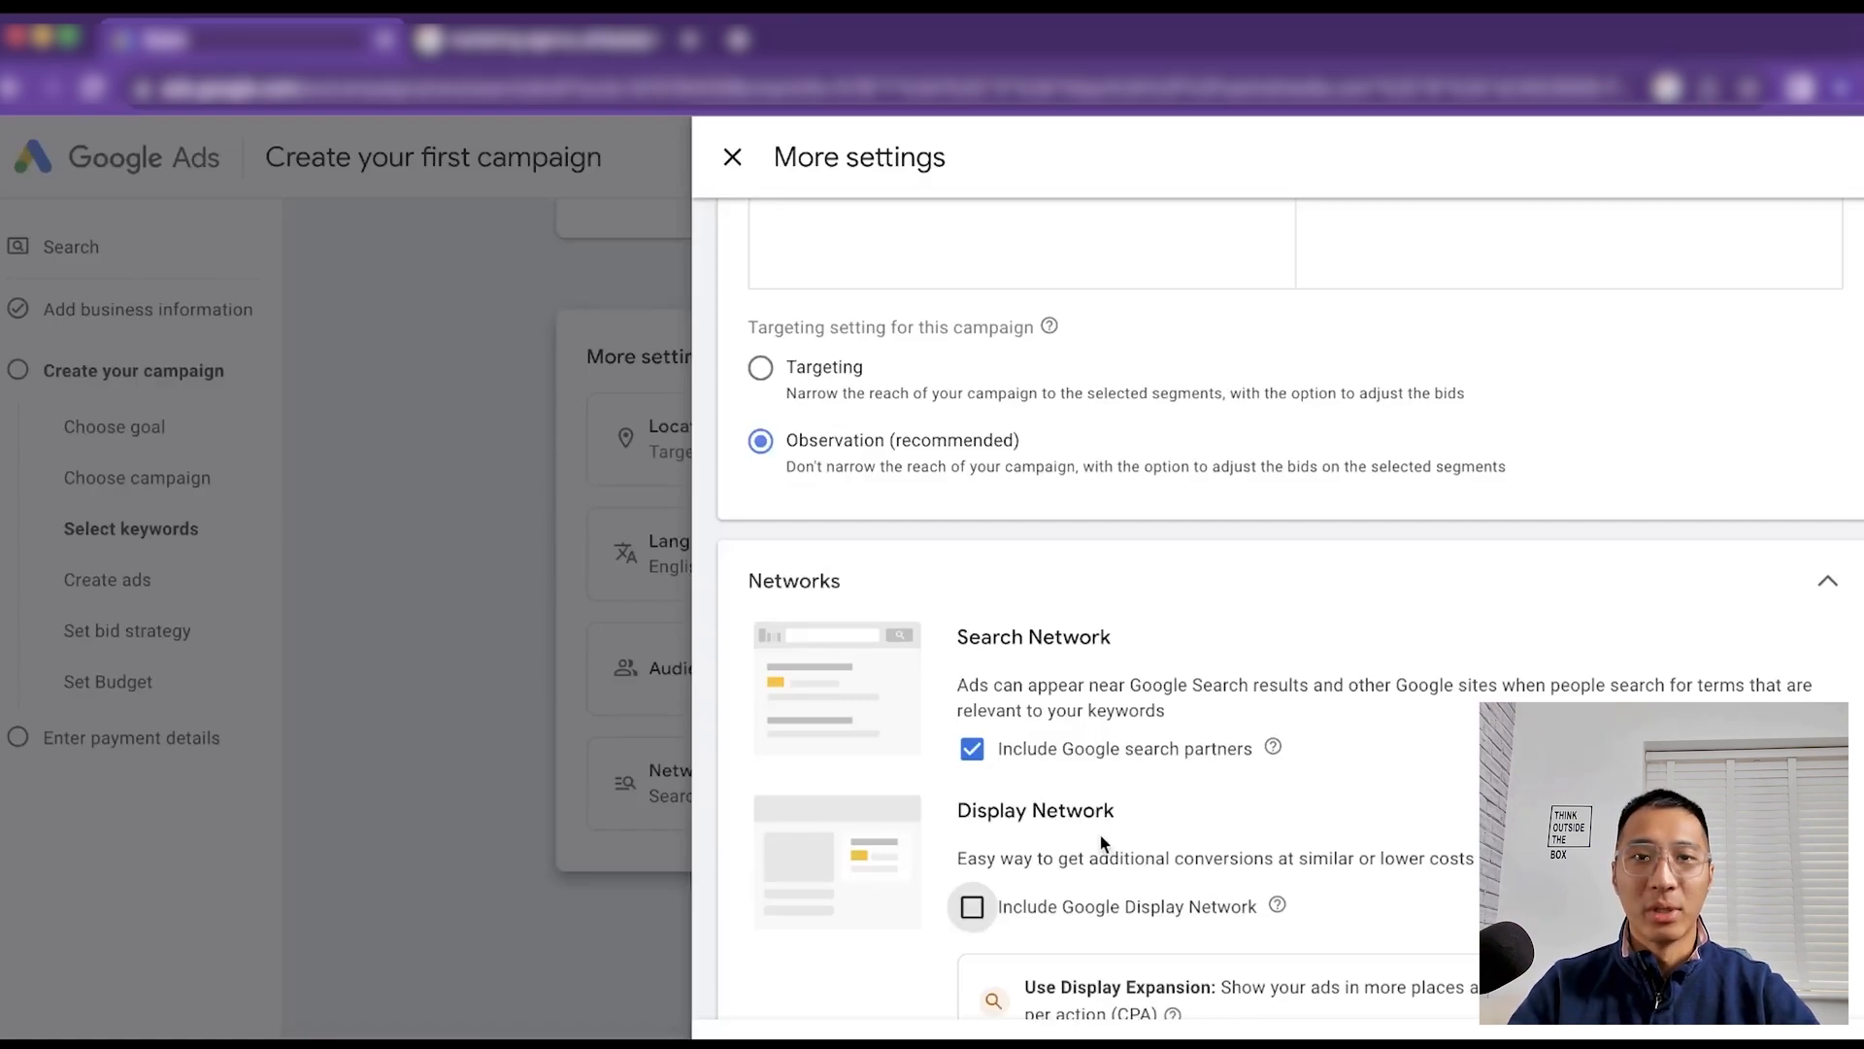
{"action": "scroll", "coordinate": [1102, 845], "scroll_direction": "down", "scroll_amount": 3}
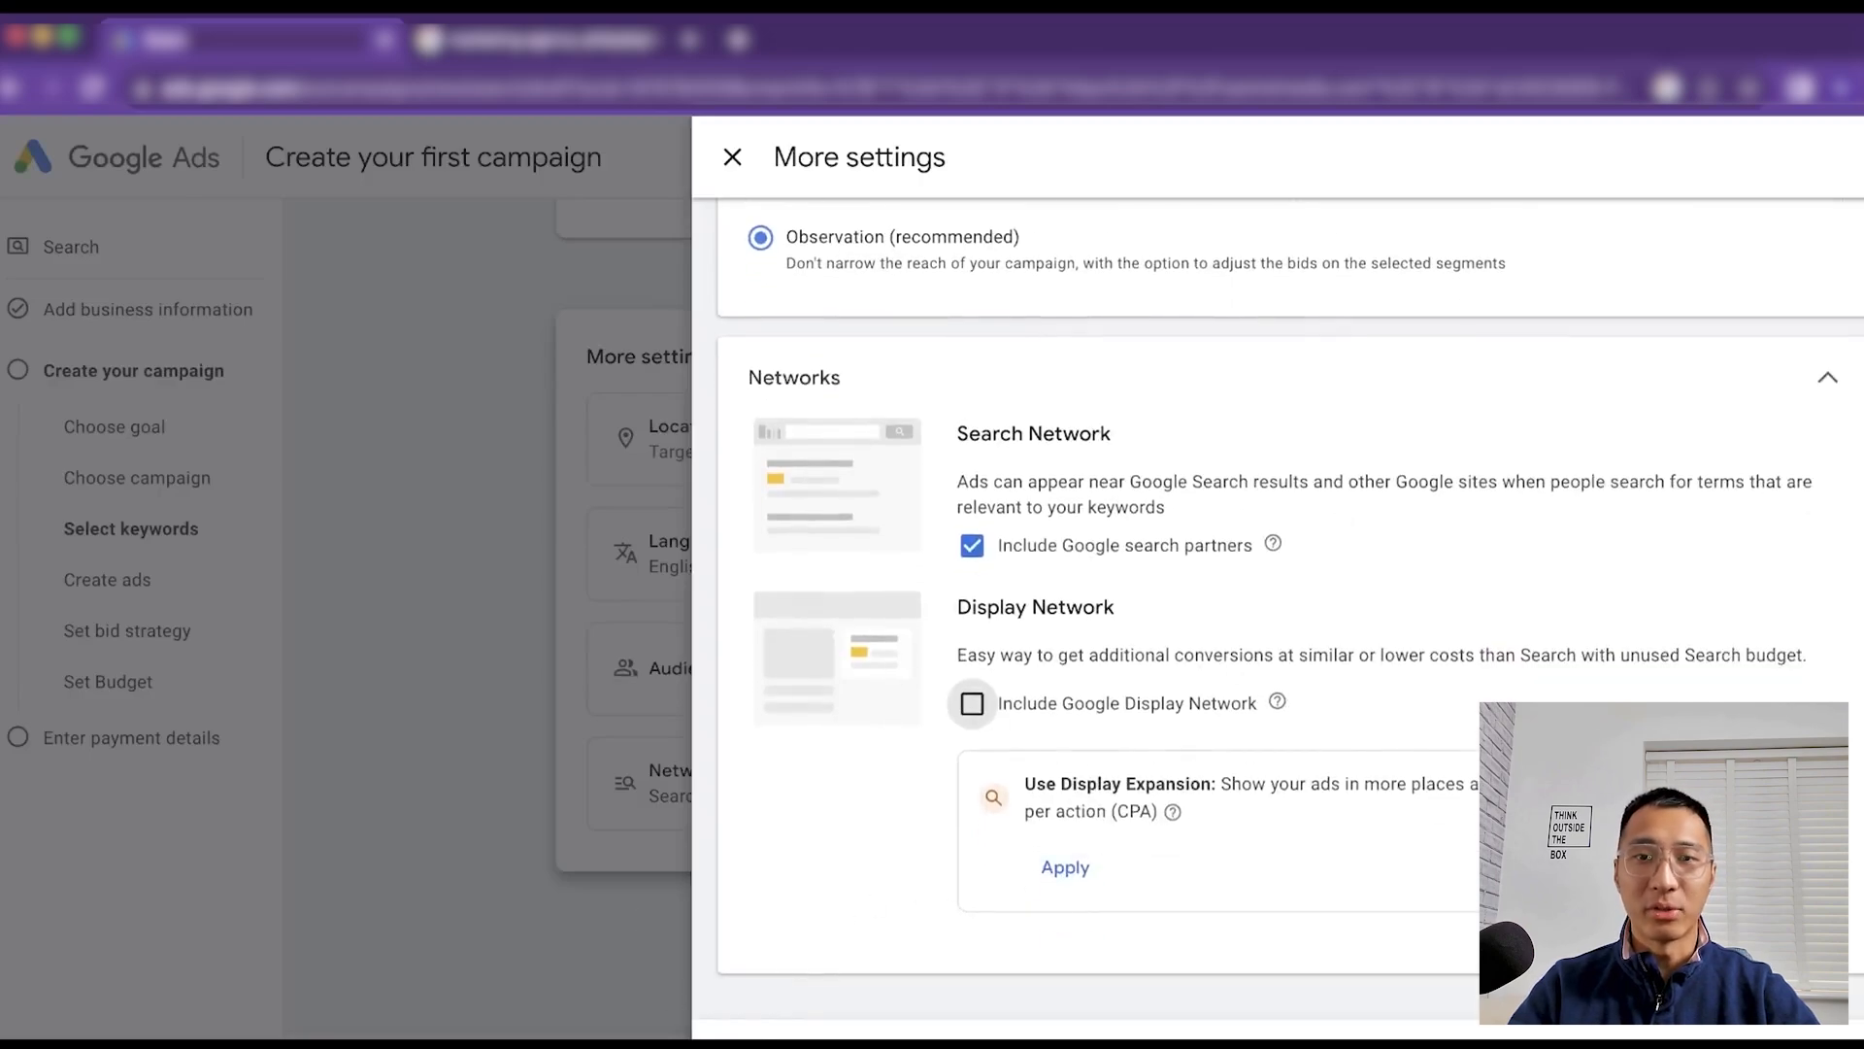
{"action": "left_click", "coordinate": [1796, 1031]}
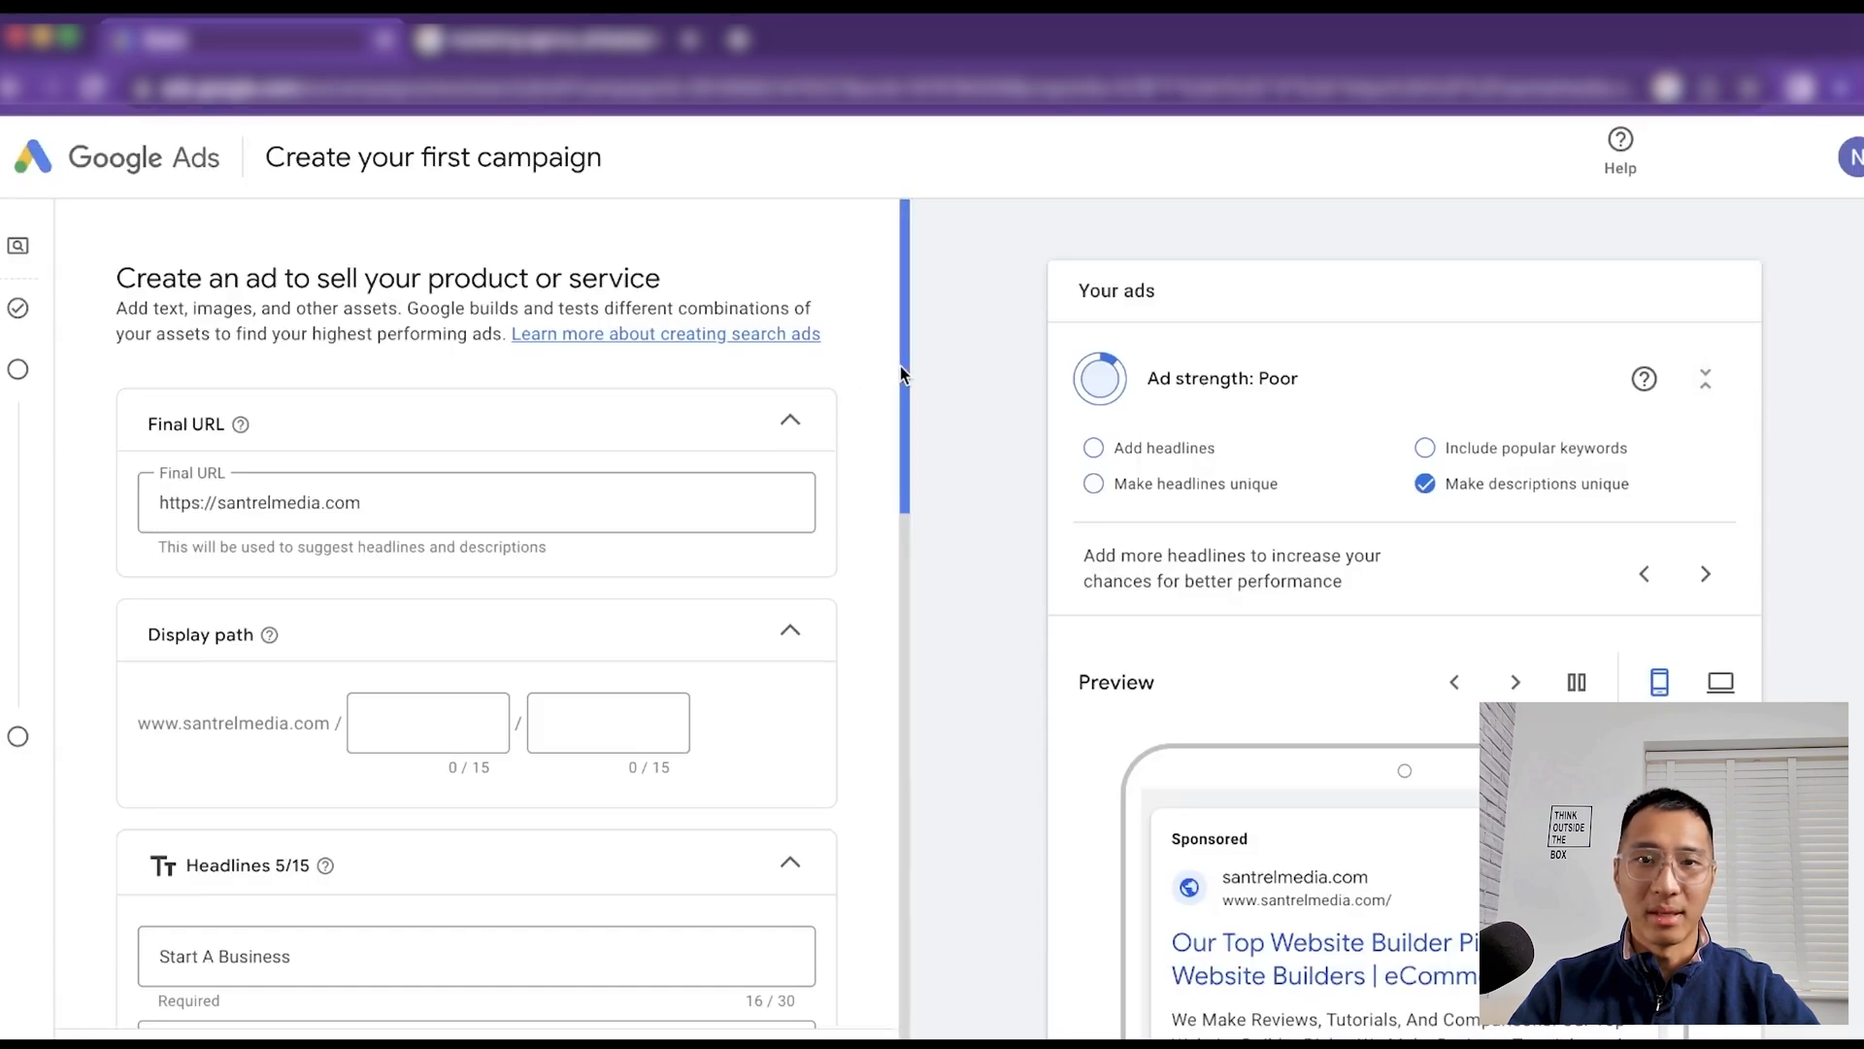
Look over the ad's text fields, set the first display path to marketing and check it in the ad preview
{"action": "left_click_drag", "start_coordinate": [900, 365], "coordinate": [948, 893]}
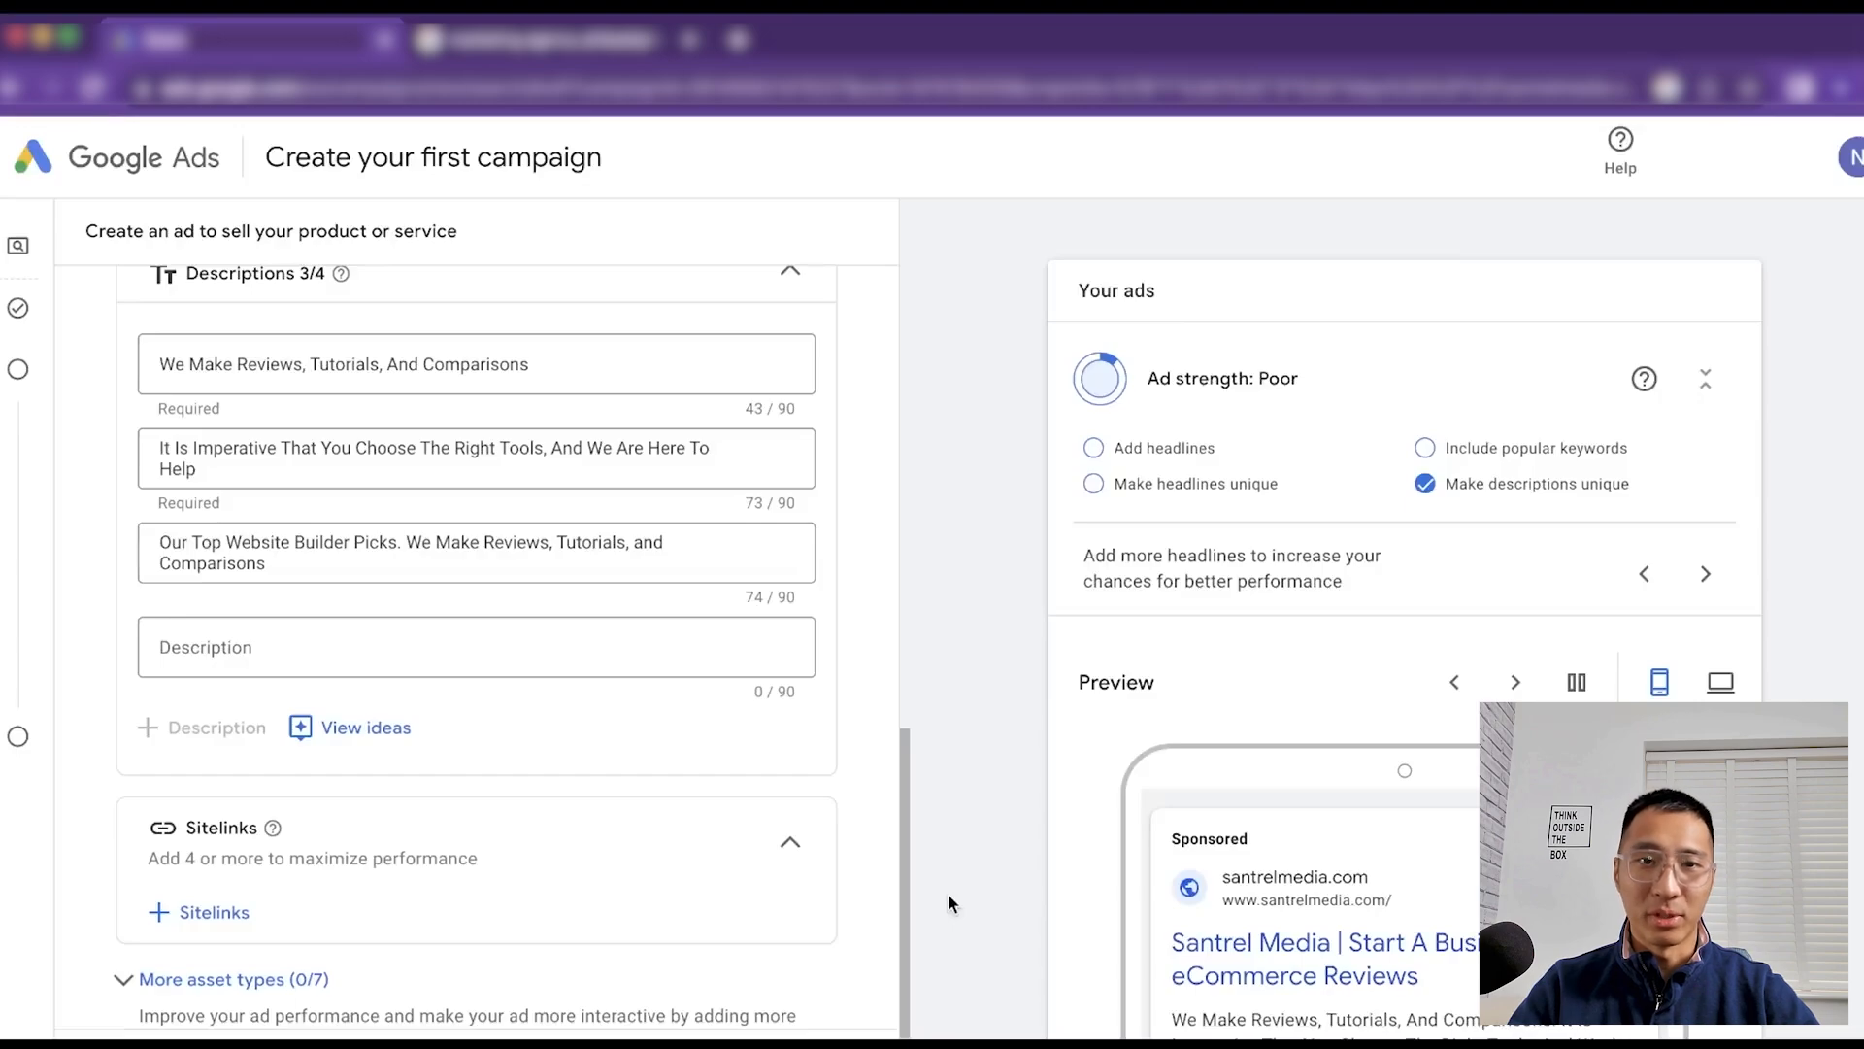
{"action": "left_click_drag", "start_coordinate": [907, 870], "coordinate": [877, 241]}
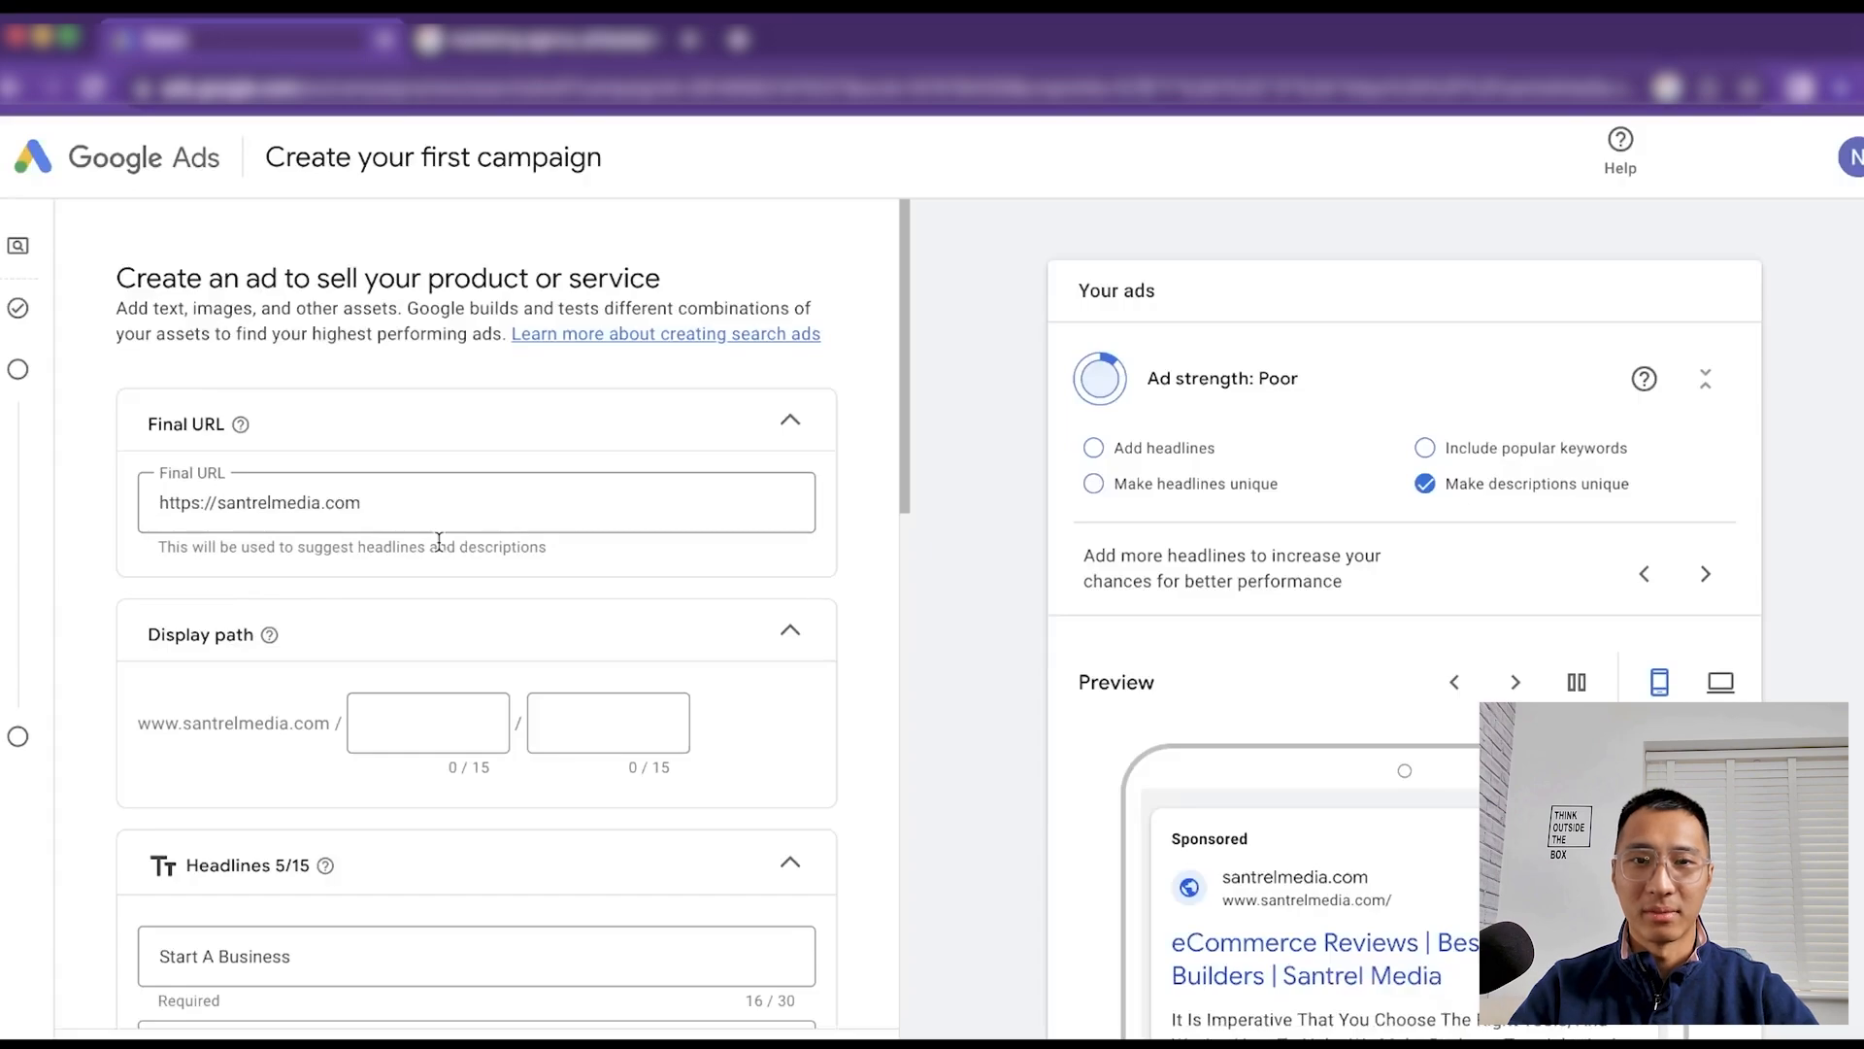
{"action": "scroll", "coordinate": [512, 592], "scroll_direction": "down", "scroll_amount": 2}
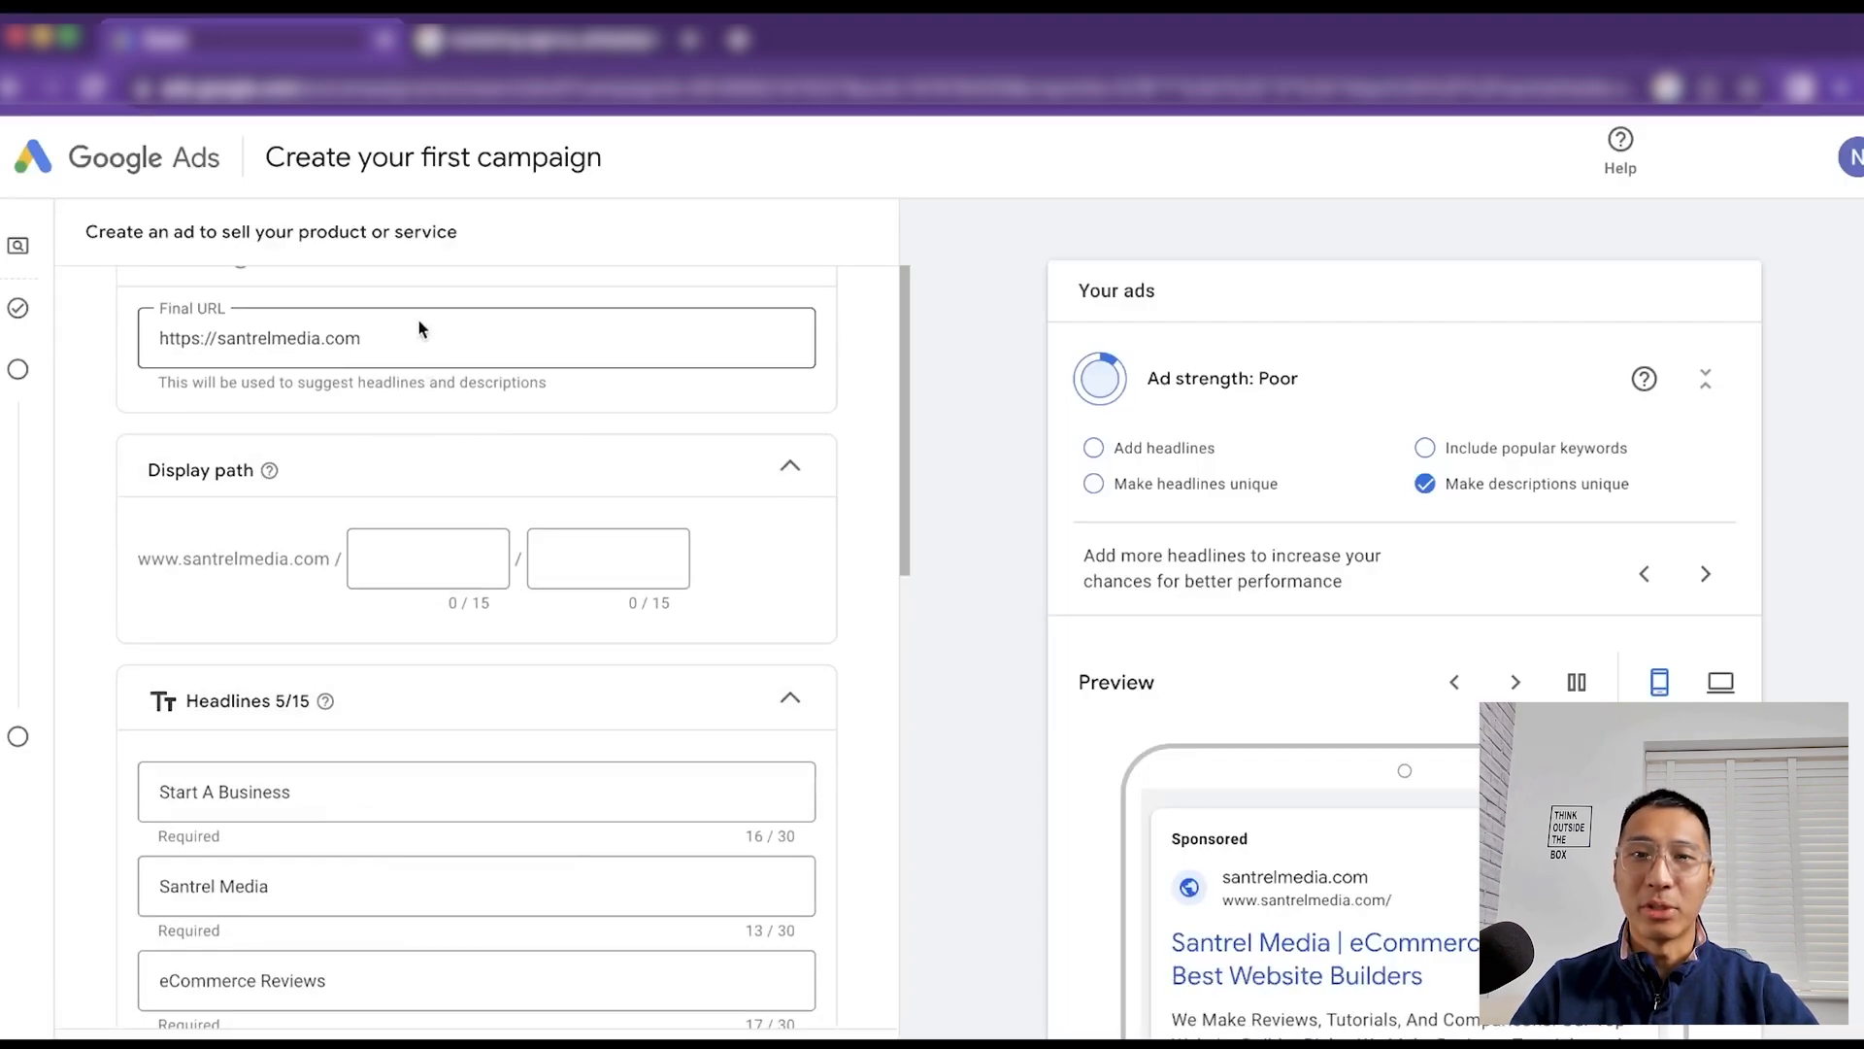
{"action": "left_click", "coordinate": [386, 547]}
{"action": "left_click", "coordinate": [386, 545]}
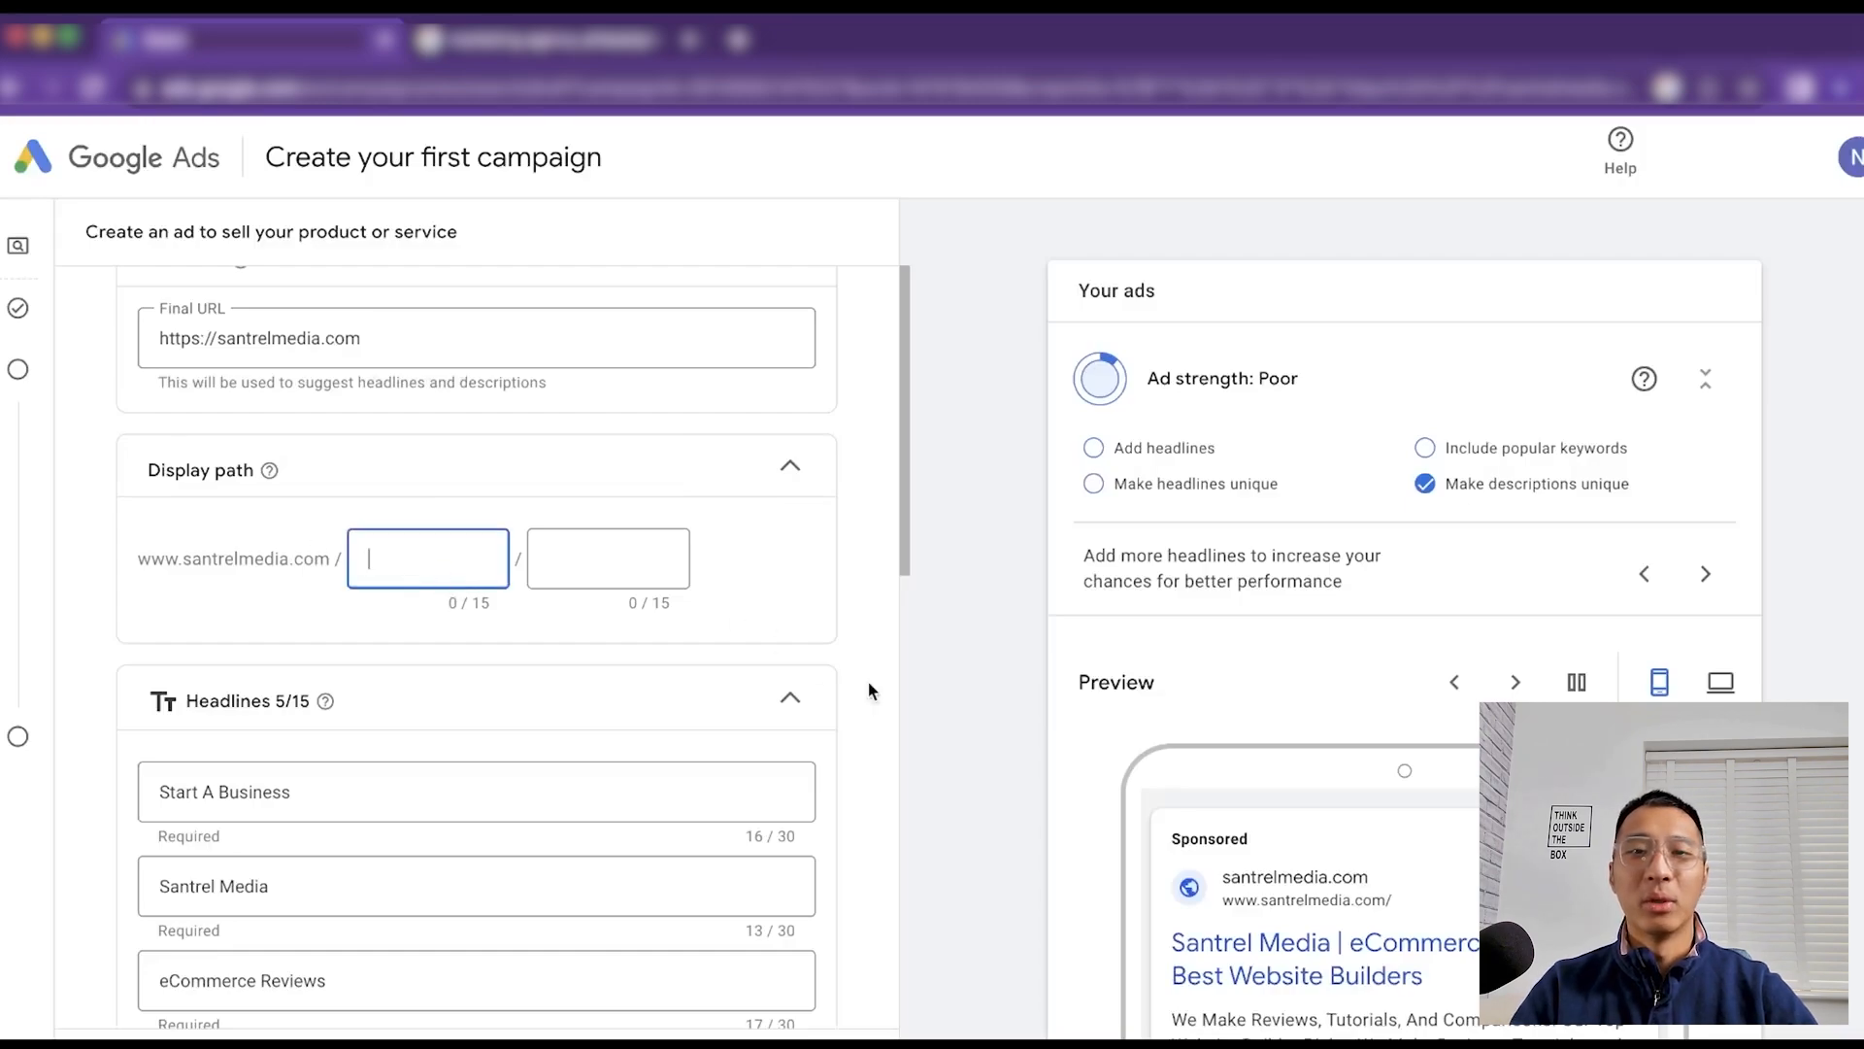
{"action": "scroll", "coordinate": [1331, 852], "scroll_direction": "down", "scroll_amount": 2}
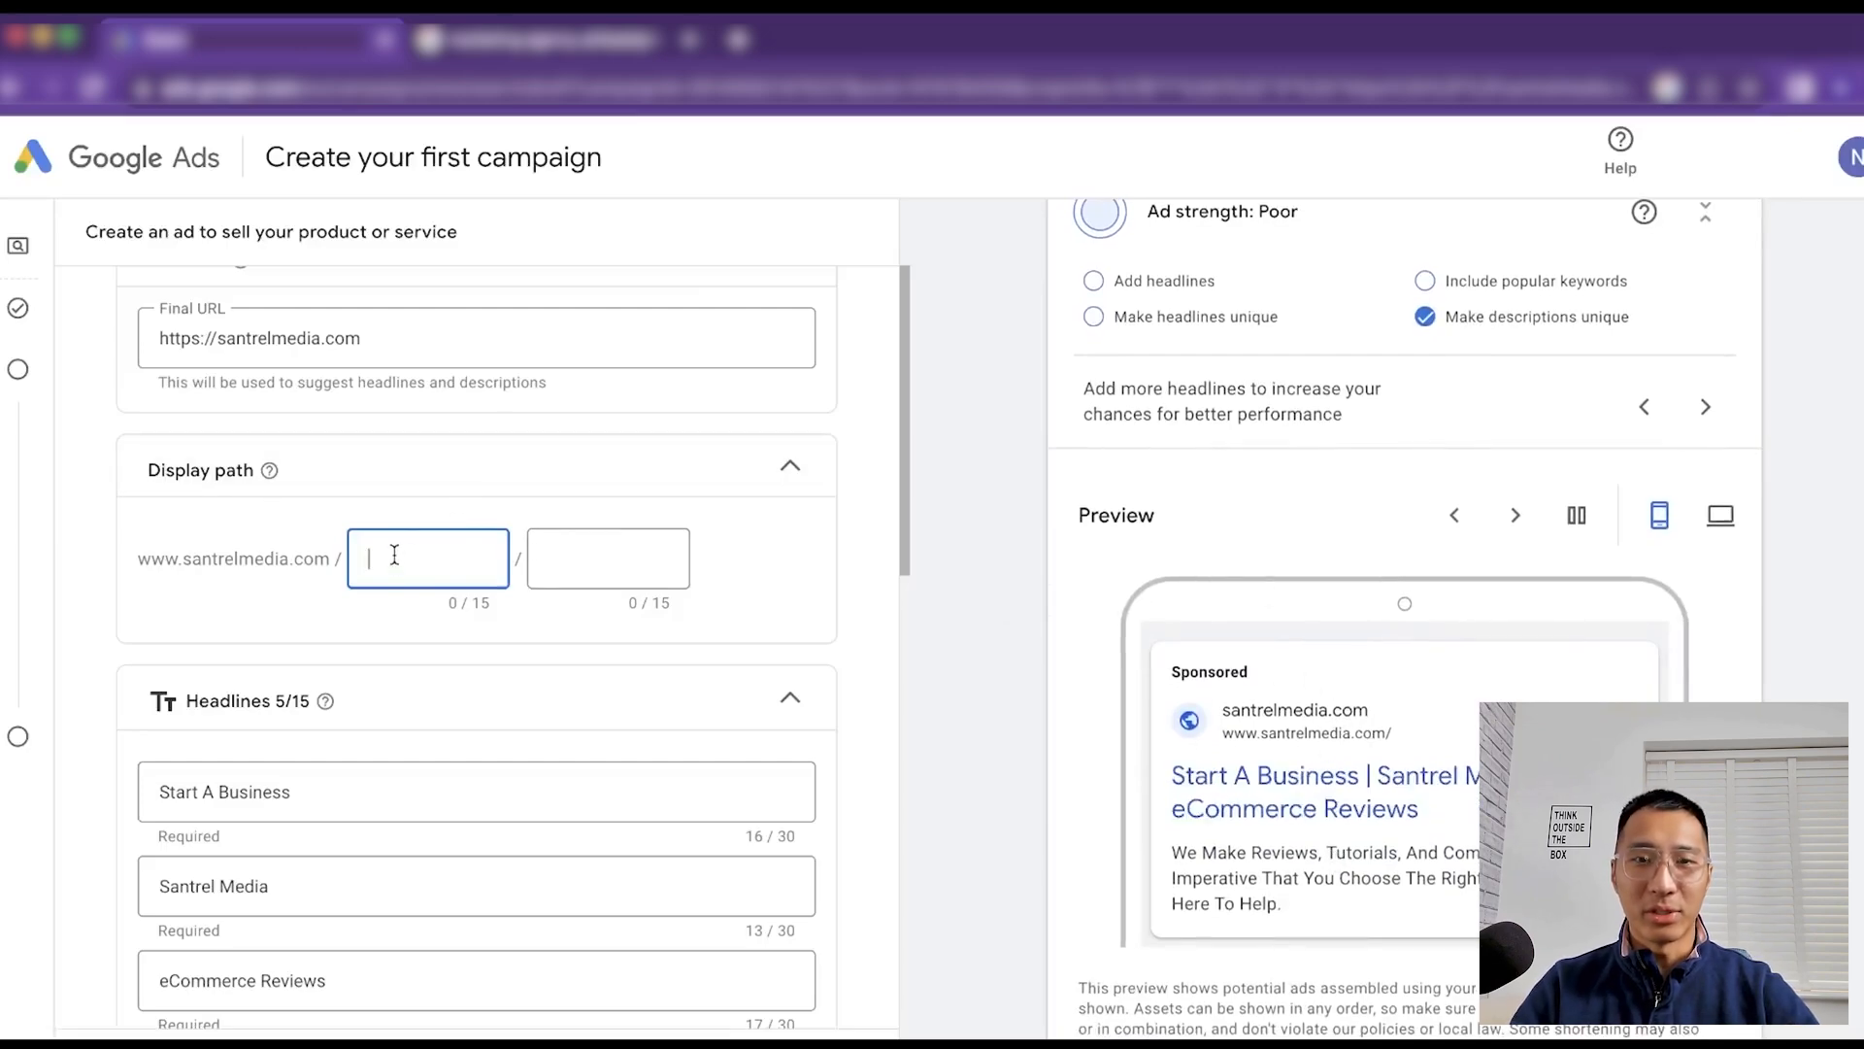
{"action": "type", "text": "marketing"}
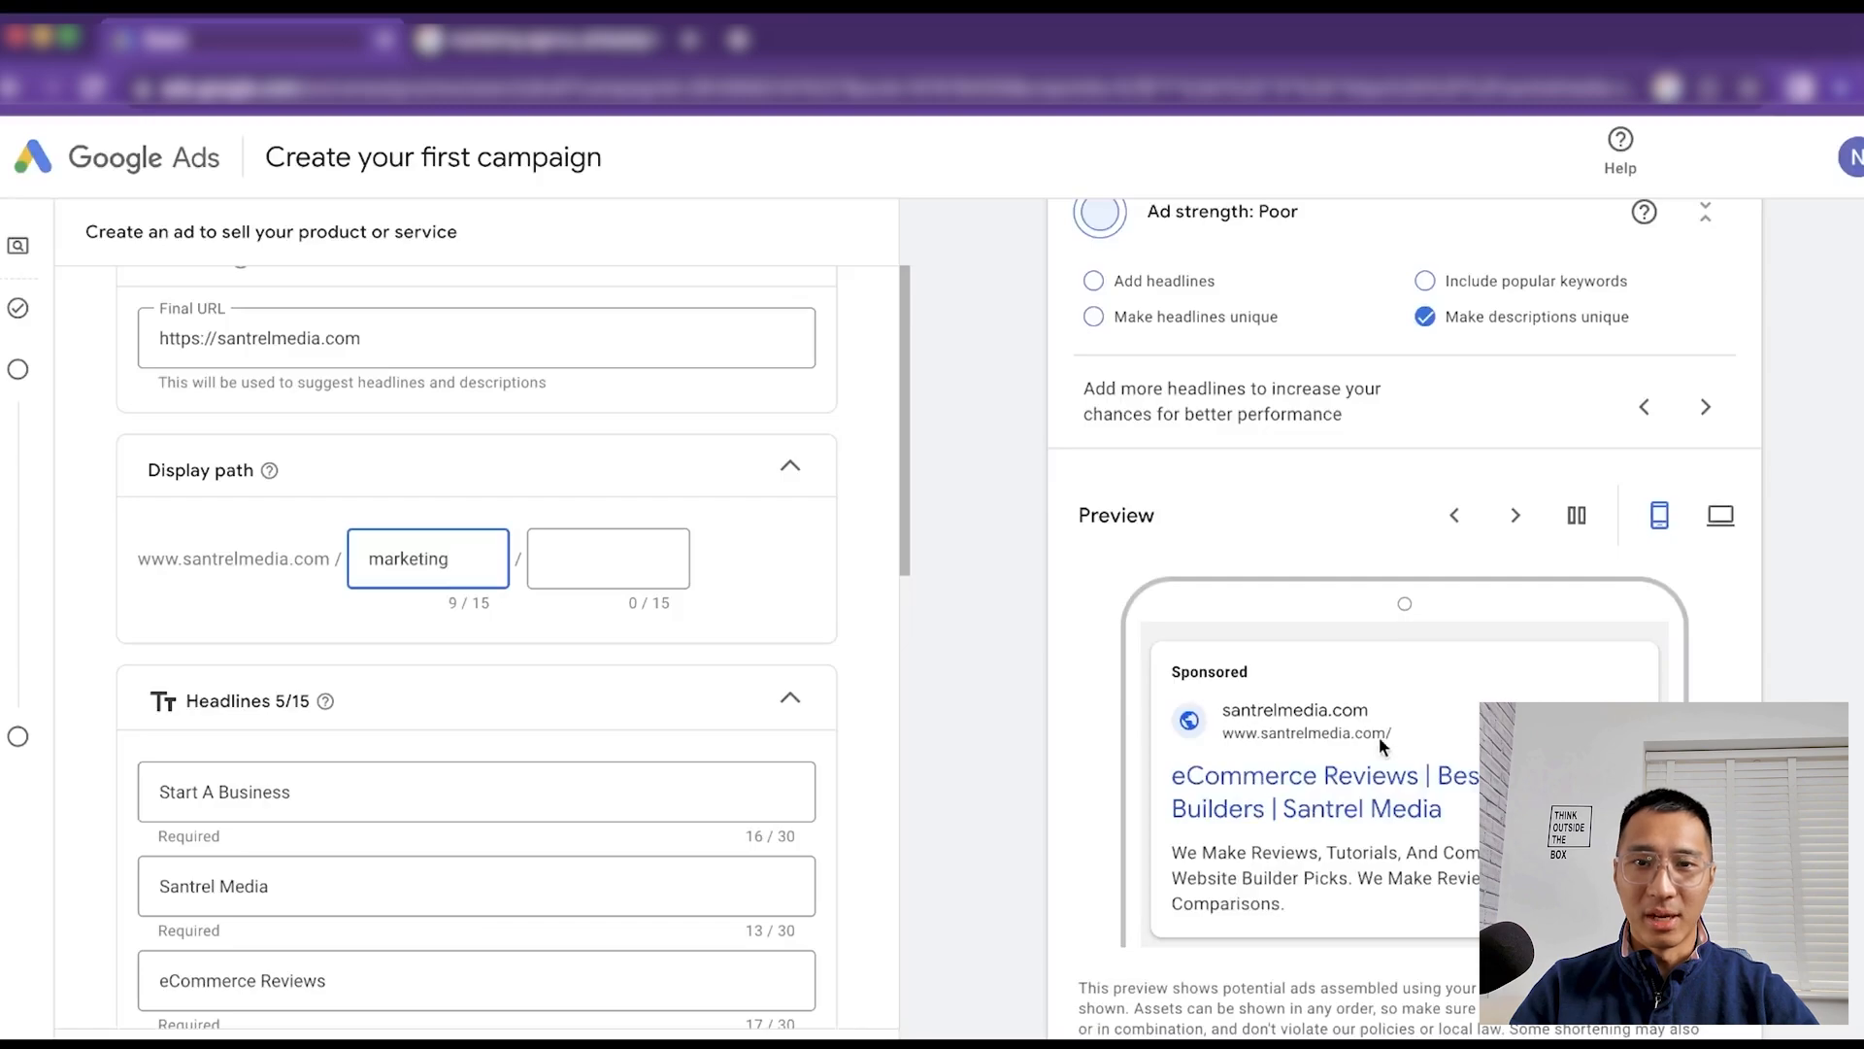
{"action": "left_click", "coordinate": [1434, 744]}
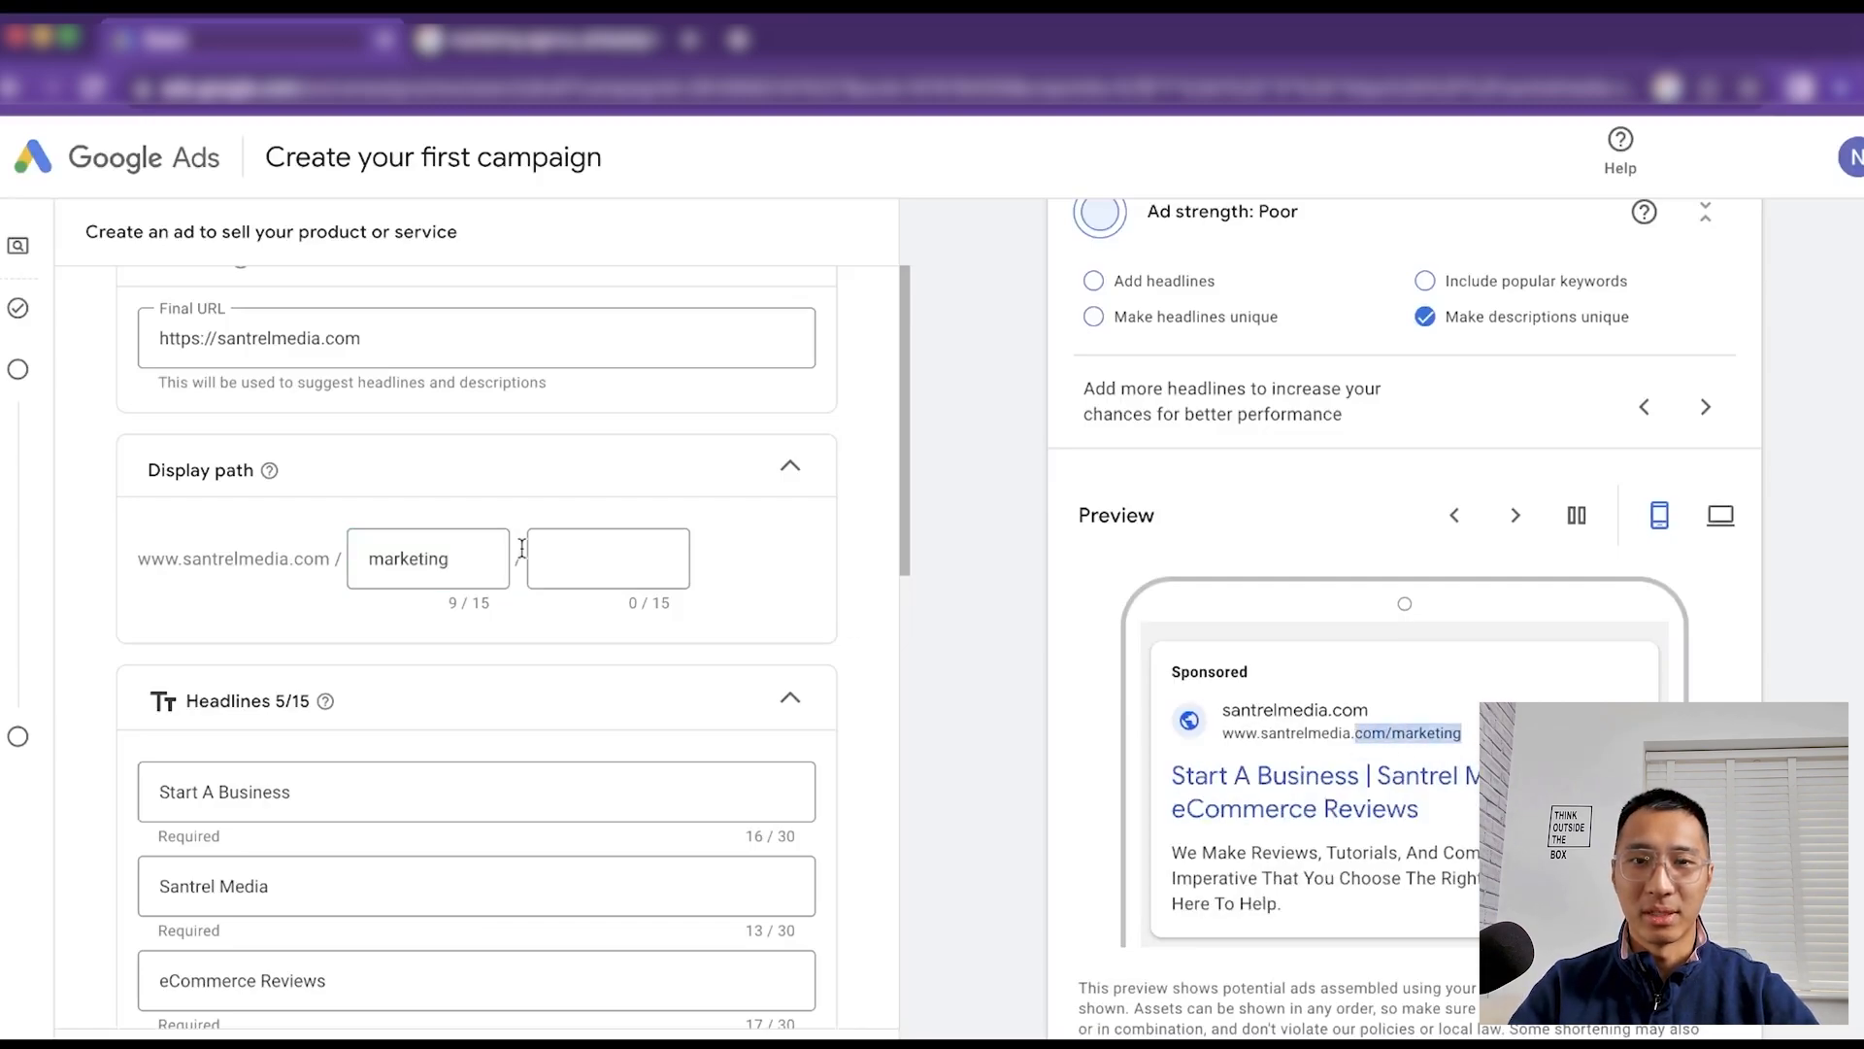
{"action": "scroll", "coordinate": [787, 551], "scroll_direction": "down", "scroll_amount": 4}
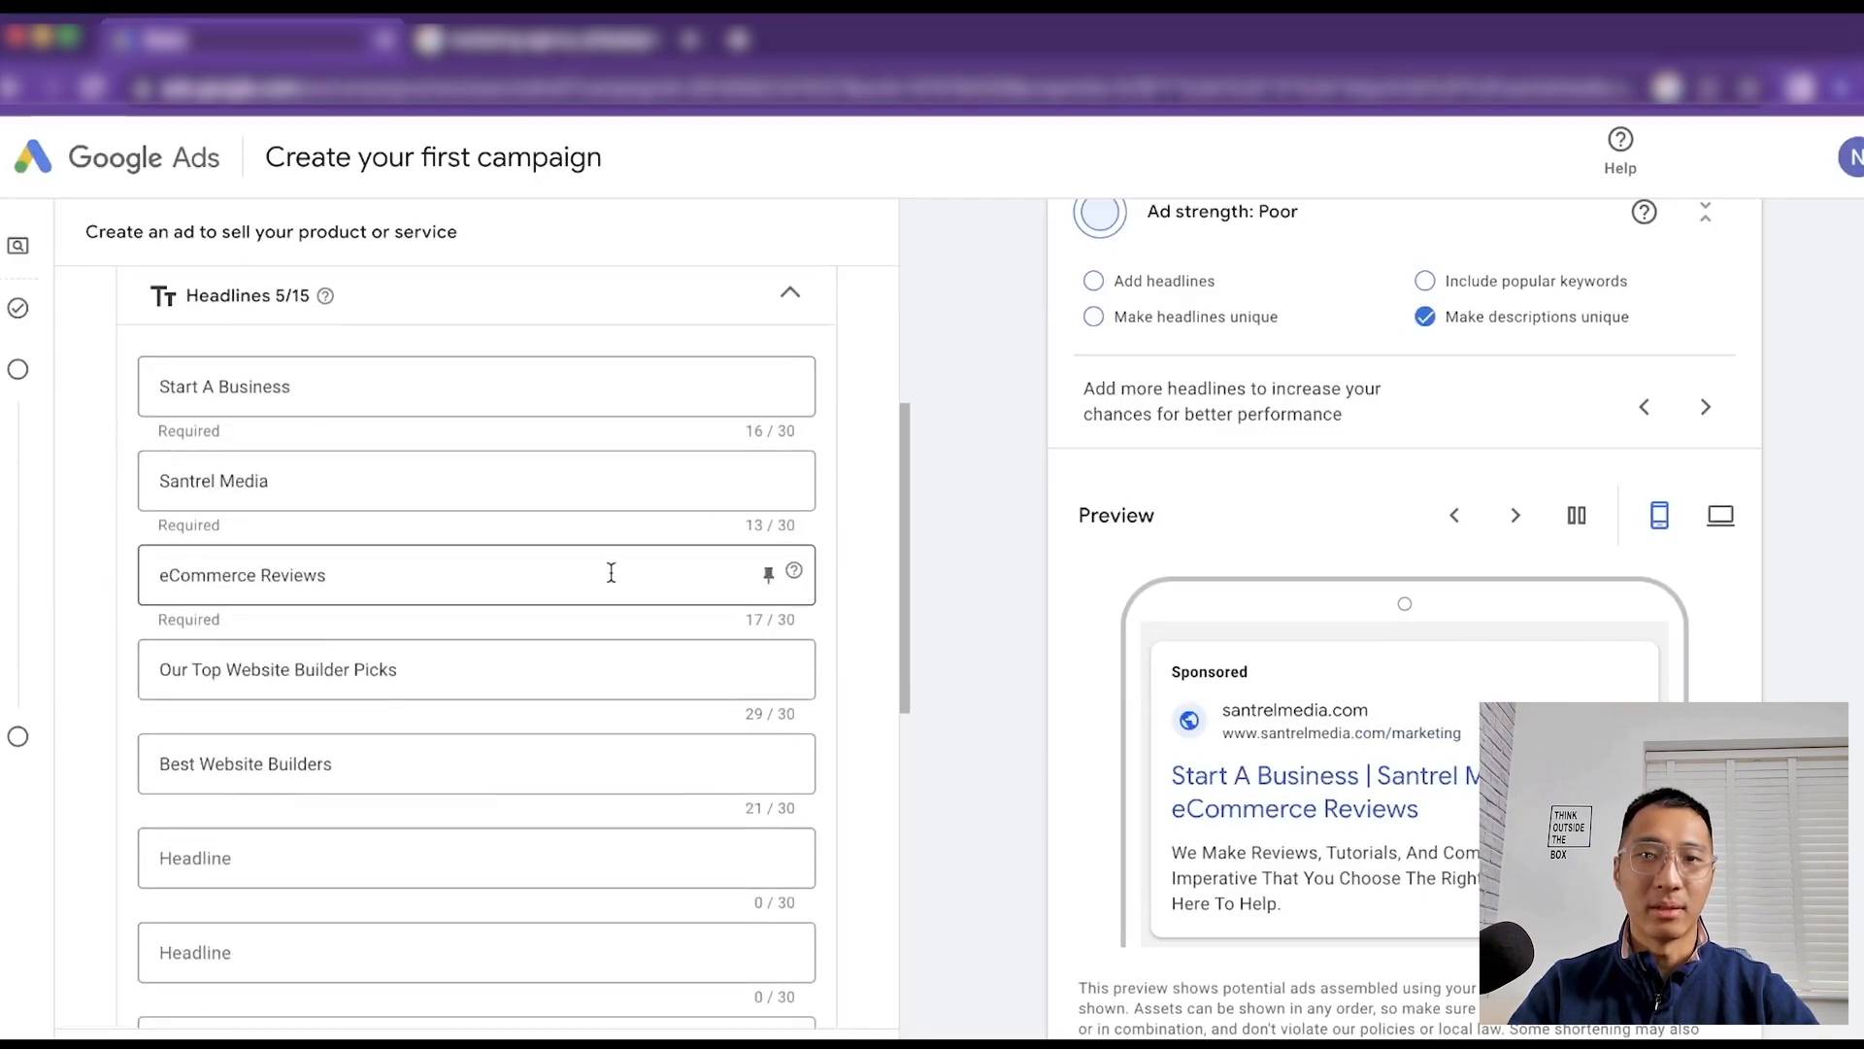
Compare the headlines with the ad preview and replace the first headline with Marketing Agency Philadelphia
{"action": "scroll", "coordinate": [609, 569], "scroll_direction": "up", "scroll_amount": 3}
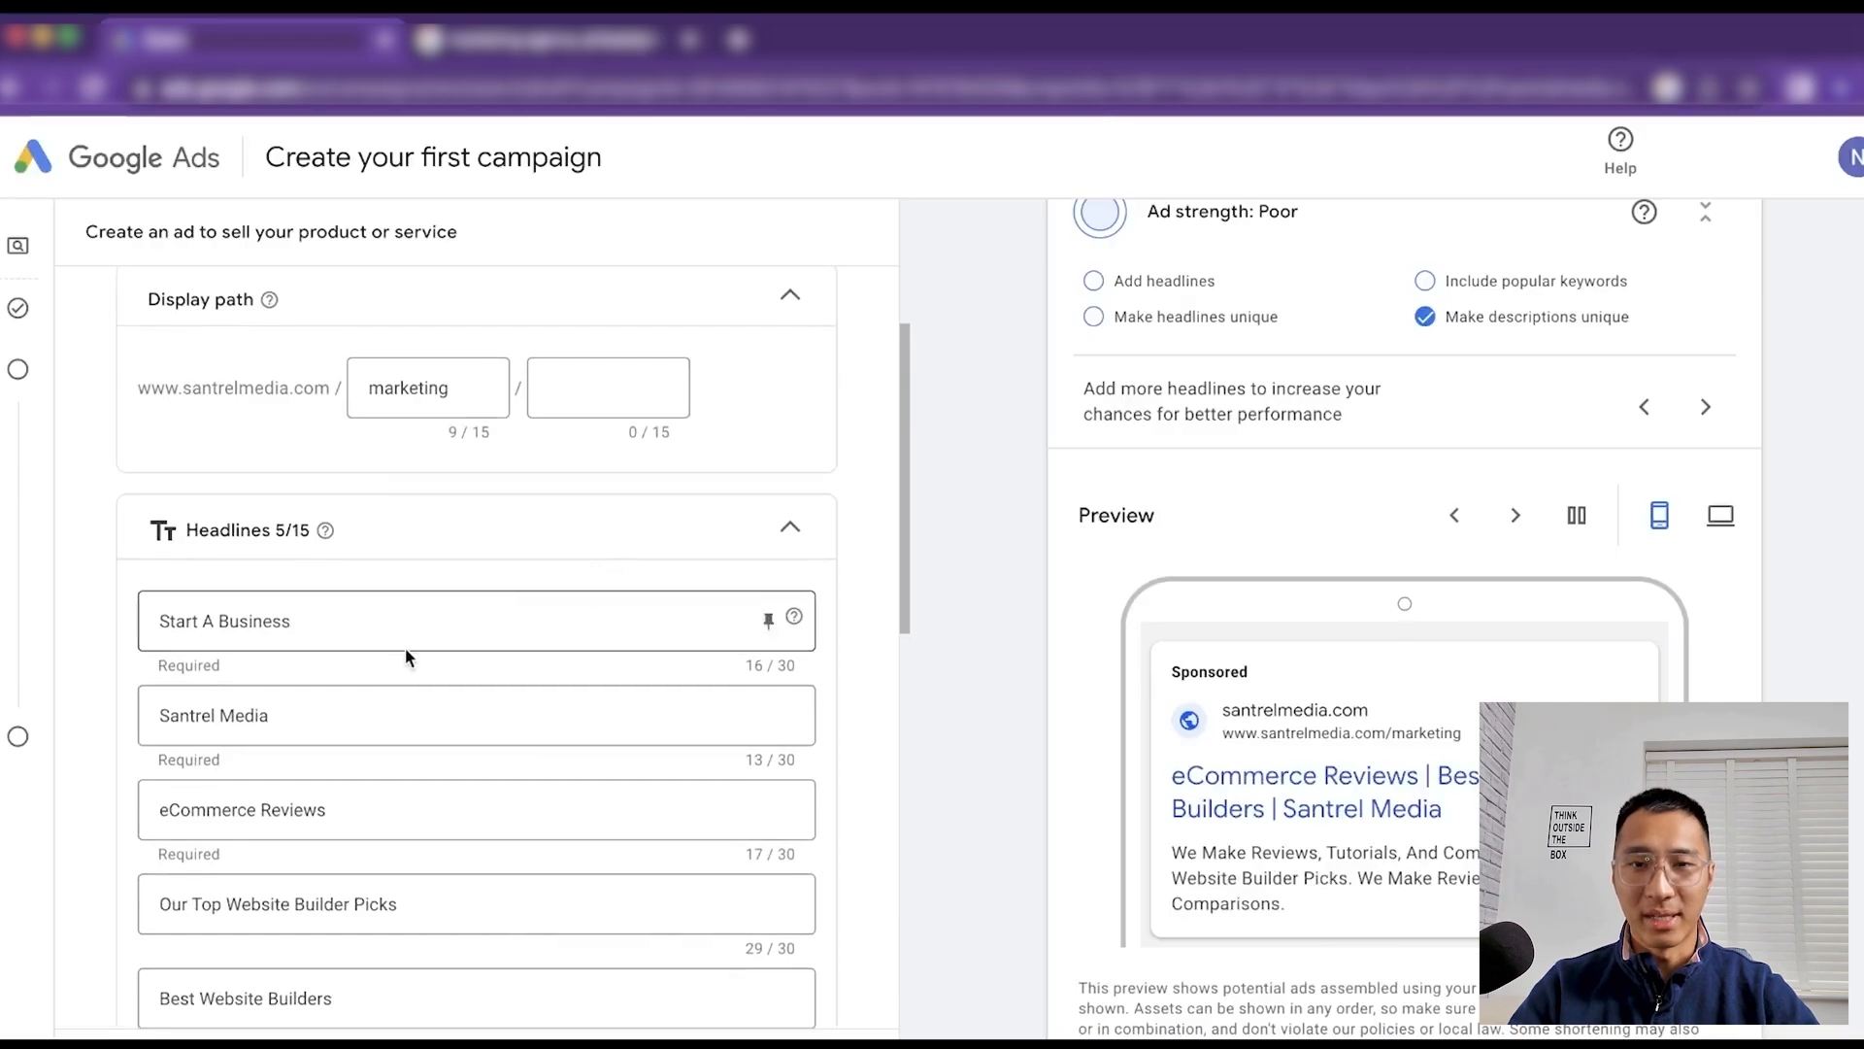
{"action": "scroll", "coordinate": [405, 647], "scroll_direction": "down", "scroll_amount": 2}
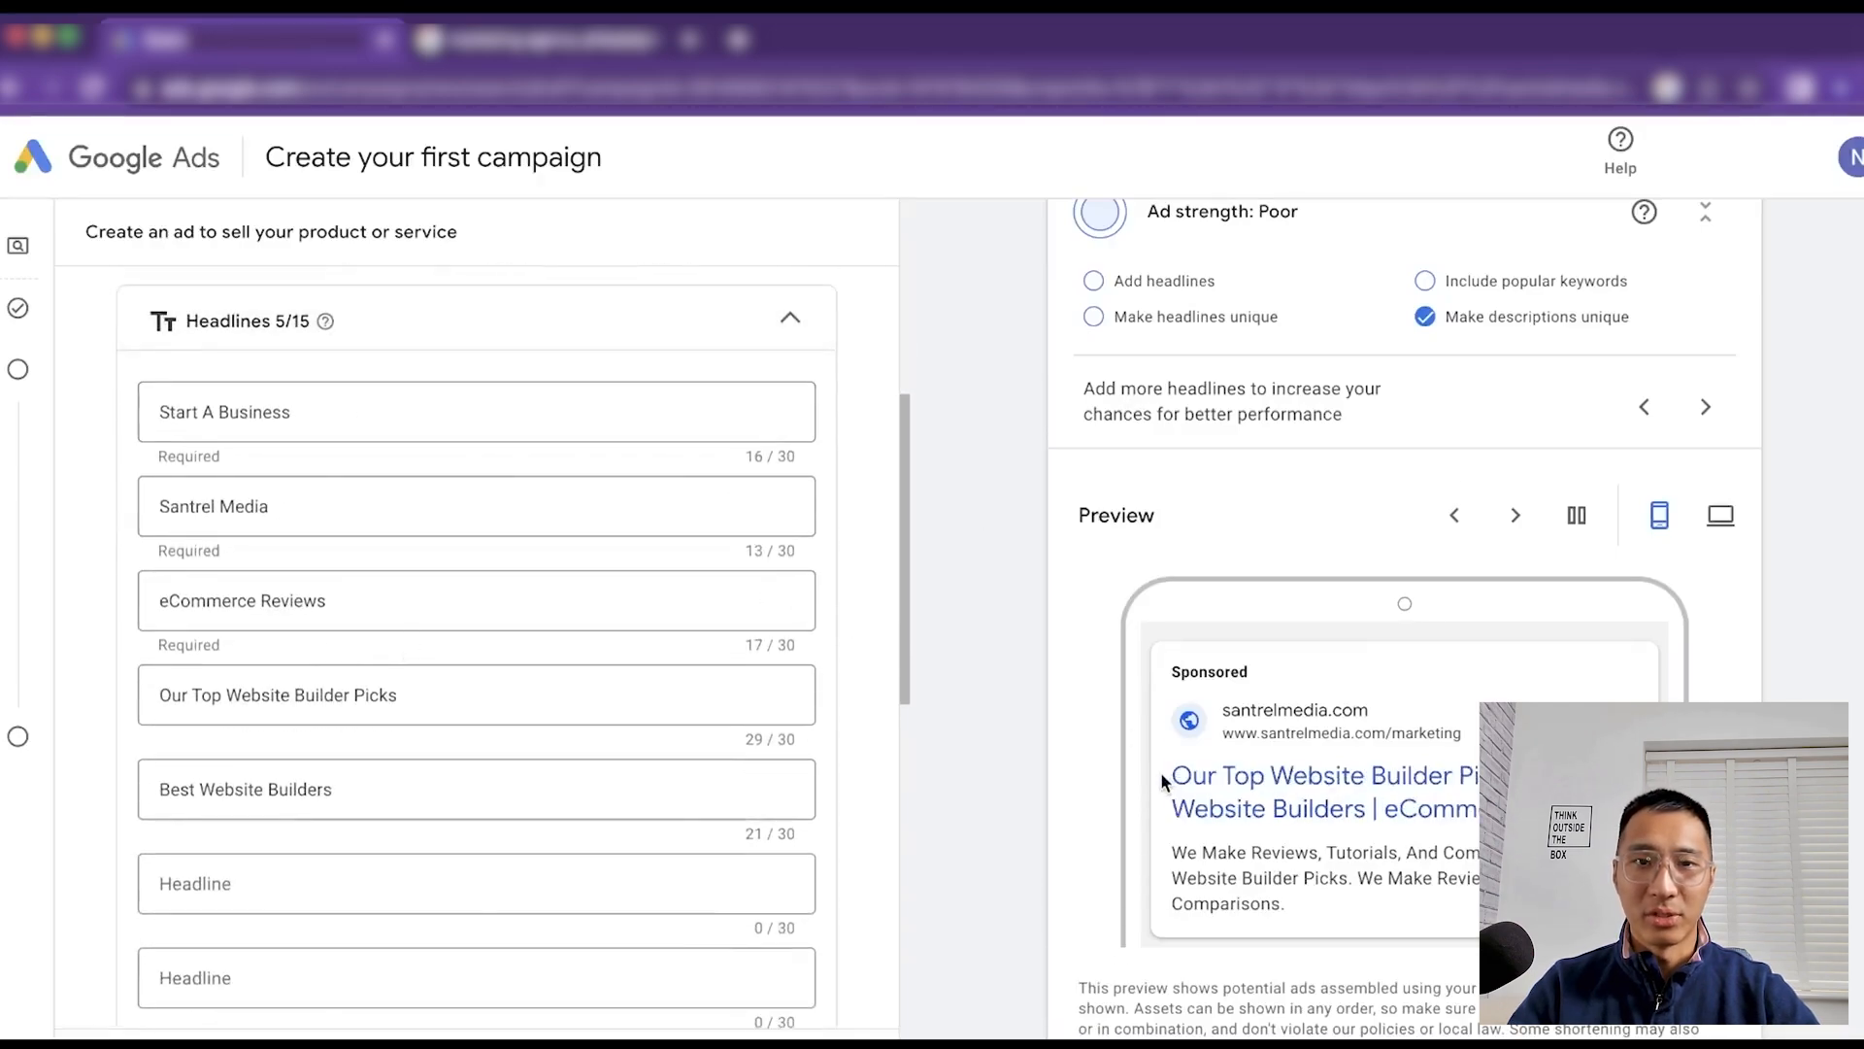
{"action": "left_click_drag", "start_coordinate": [1161, 771], "coordinate": [1496, 810]}
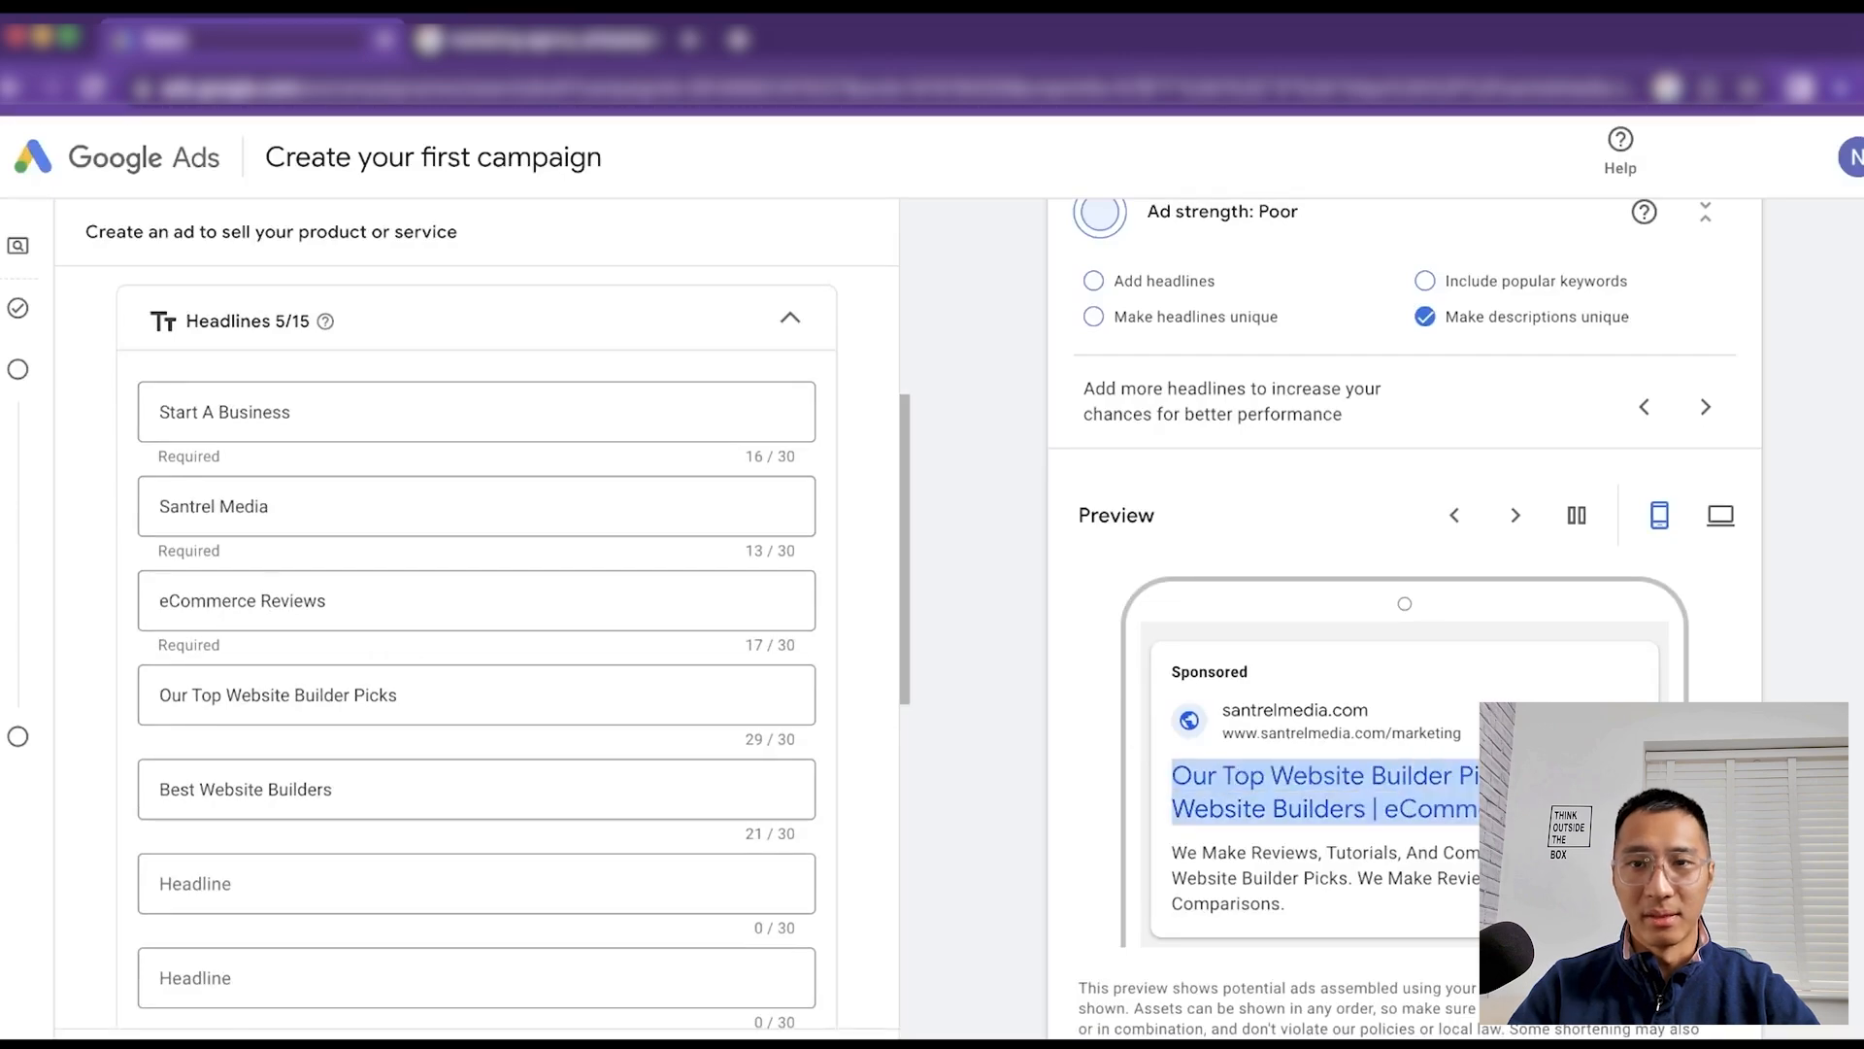
{"action": "left_click", "coordinate": [420, 503]}
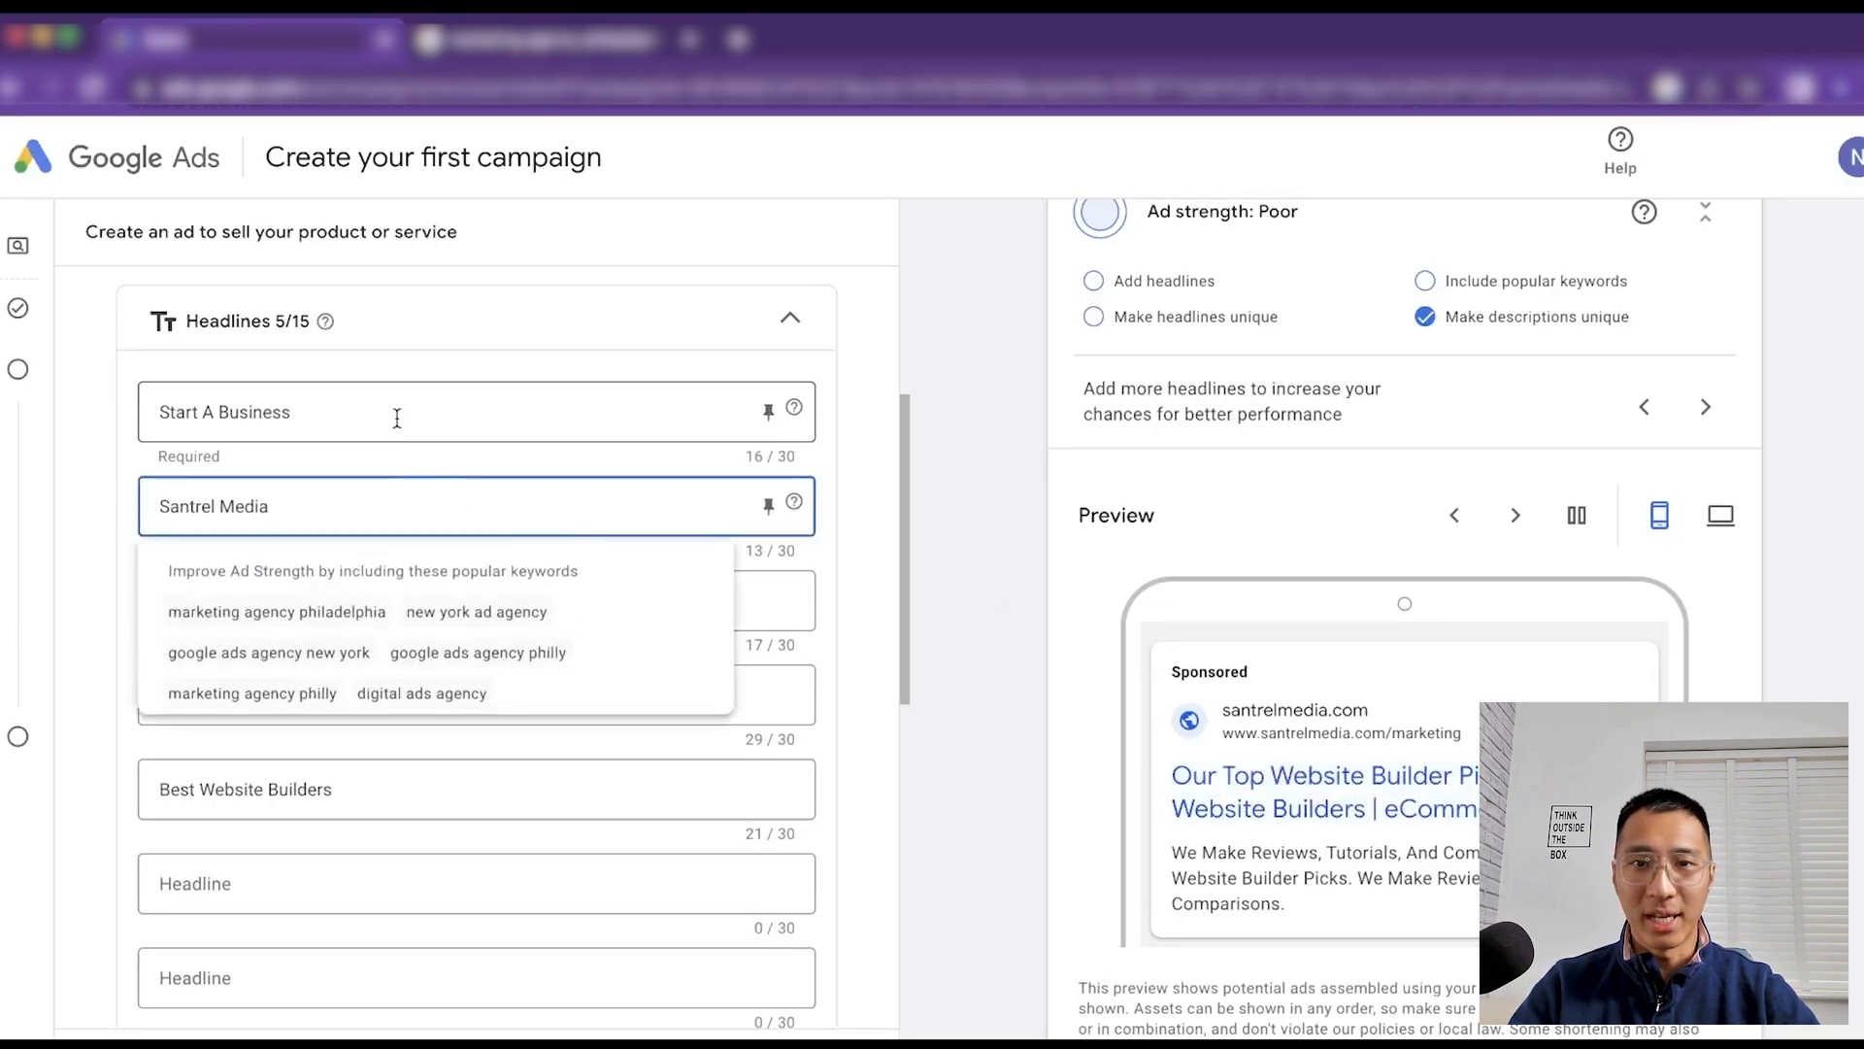
{"action": "left_click", "coordinate": [402, 459]}
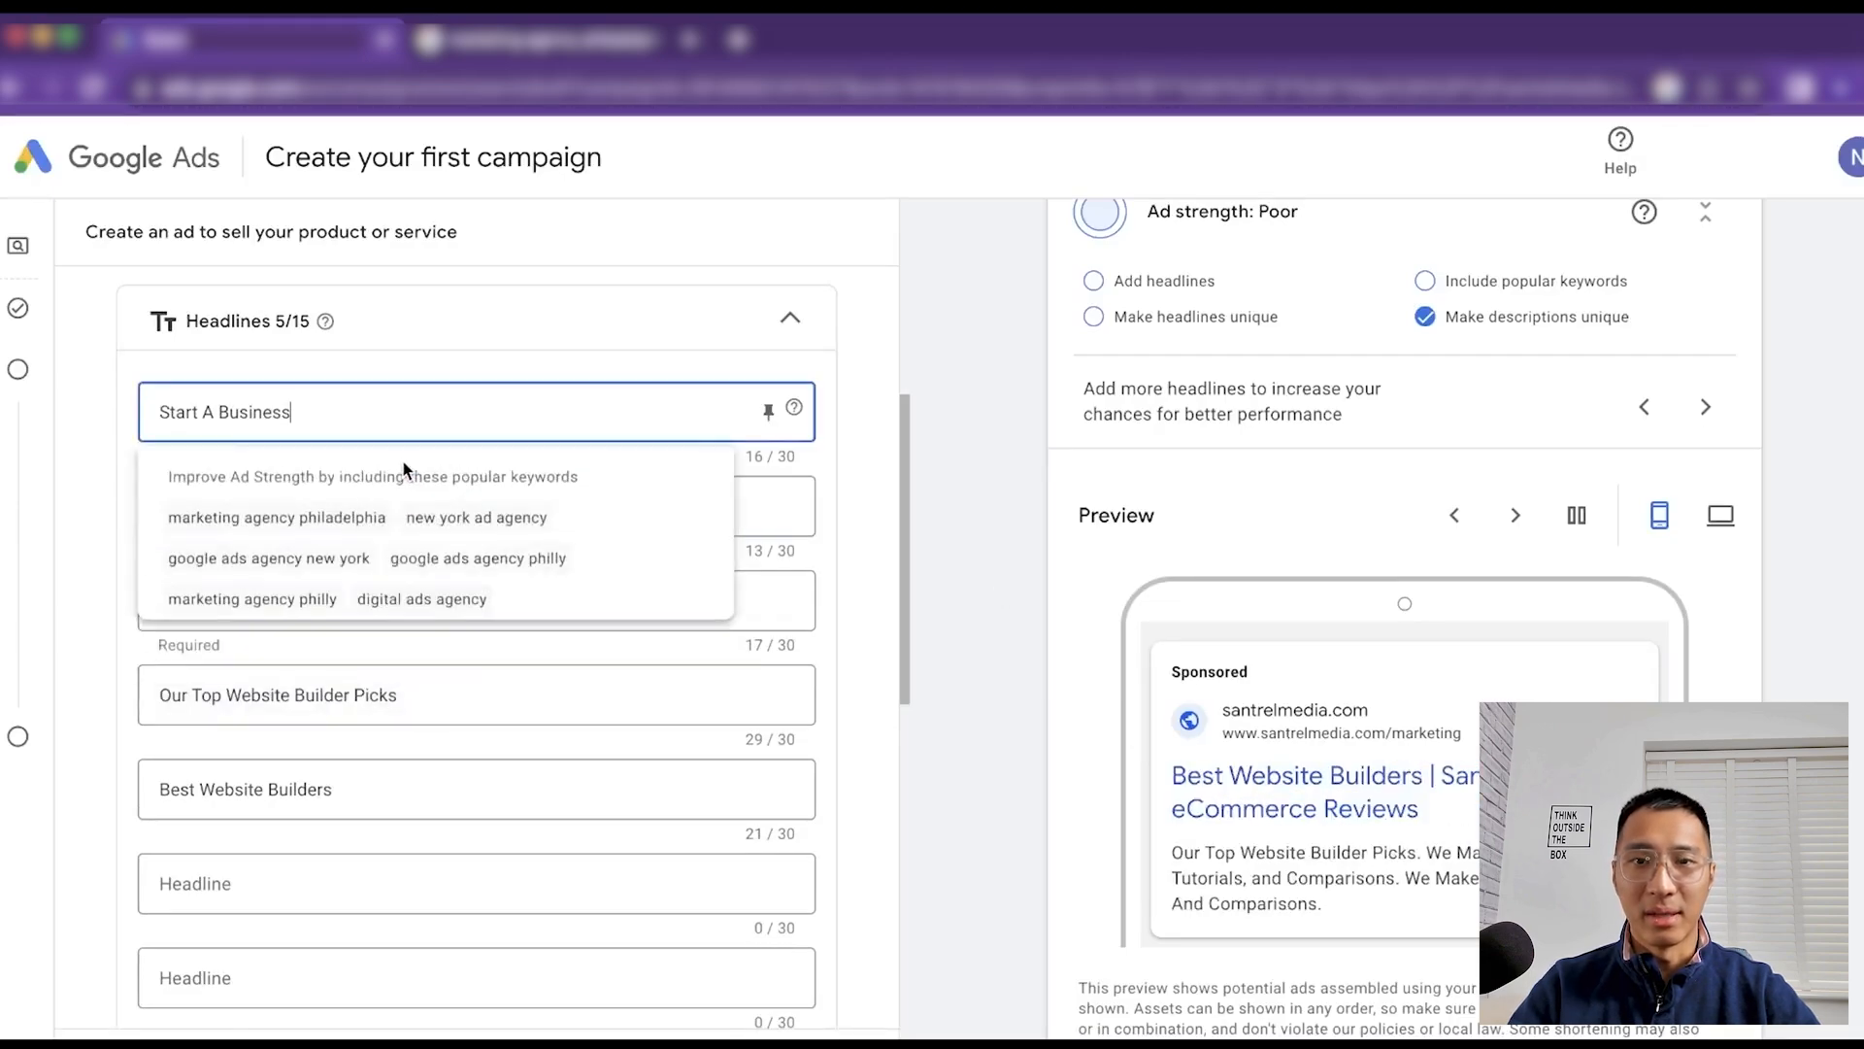
{"action": "left_click", "coordinate": [321, 406]}
{"action": "left_click_drag", "start_coordinate": [309, 414], "coordinate": [41, 375]}
{"action": "key", "text": "BackSpace"}
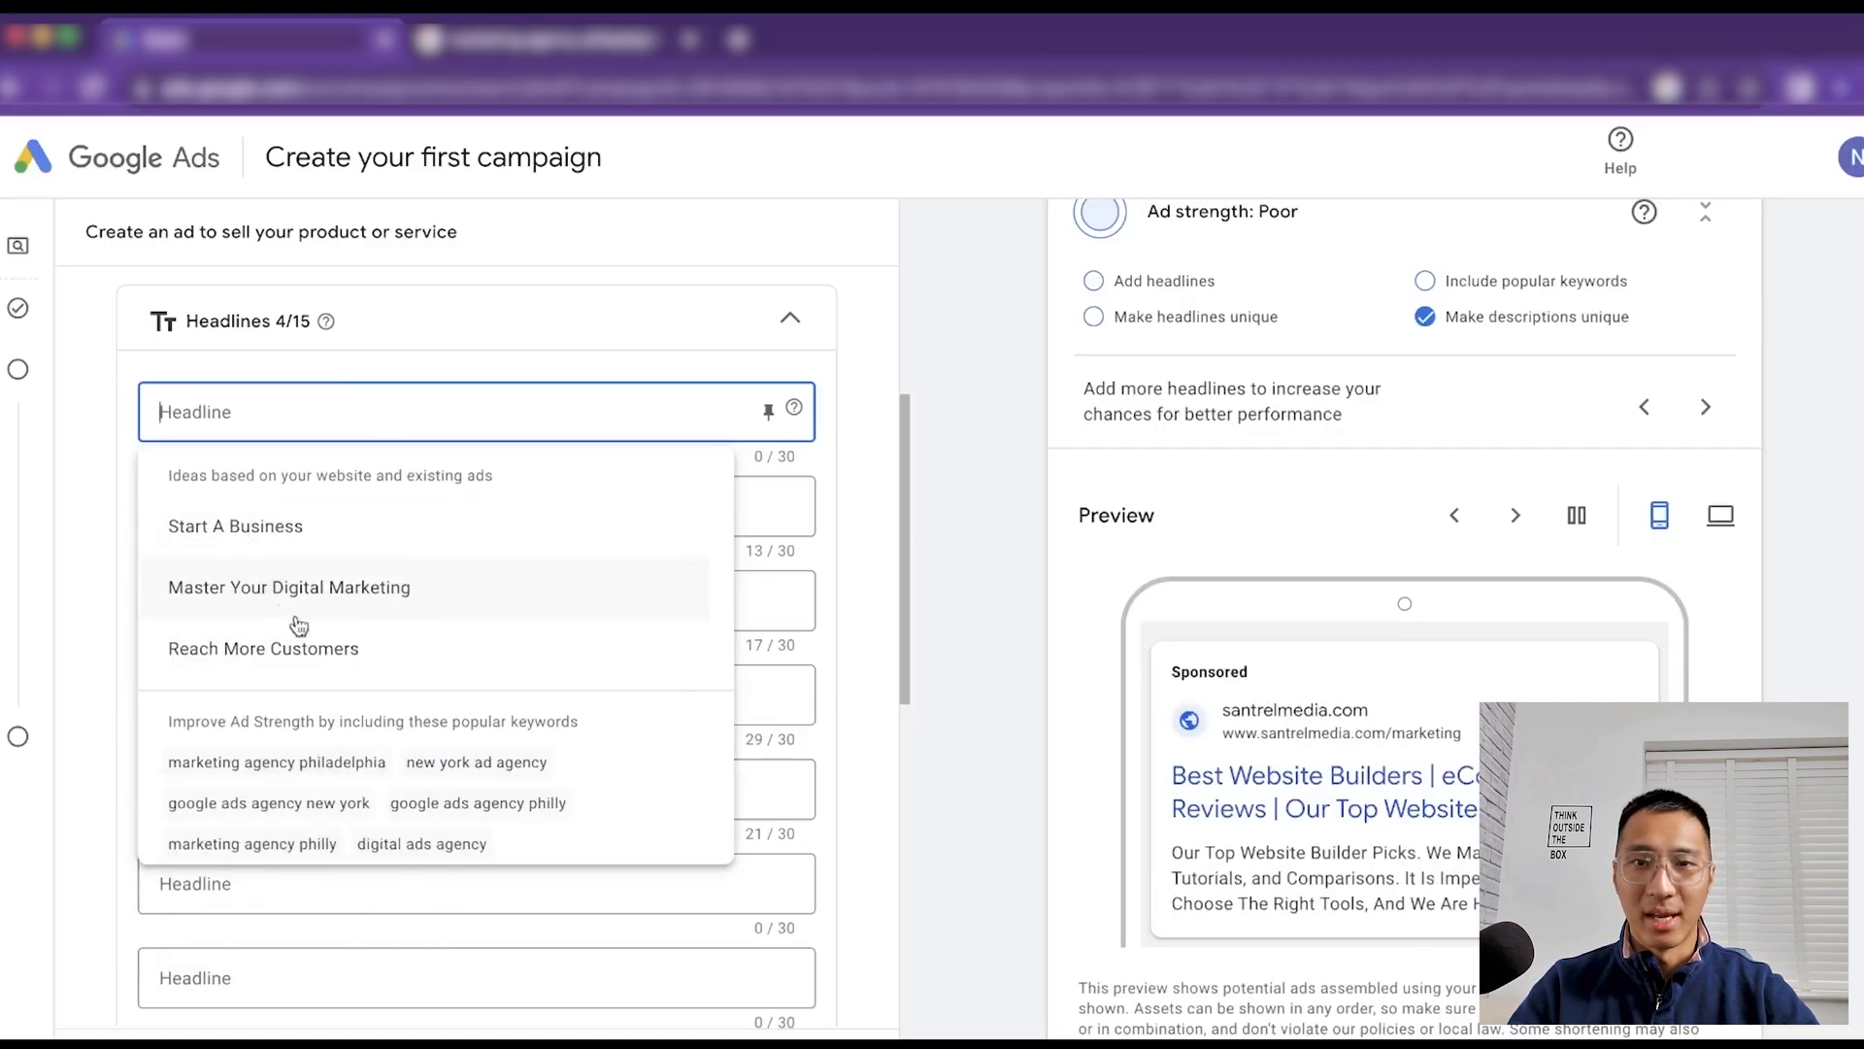
{"action": "left_click", "coordinate": [393, 409]}
{"action": "type", "text": "Marketing Agency Philadelphia"}
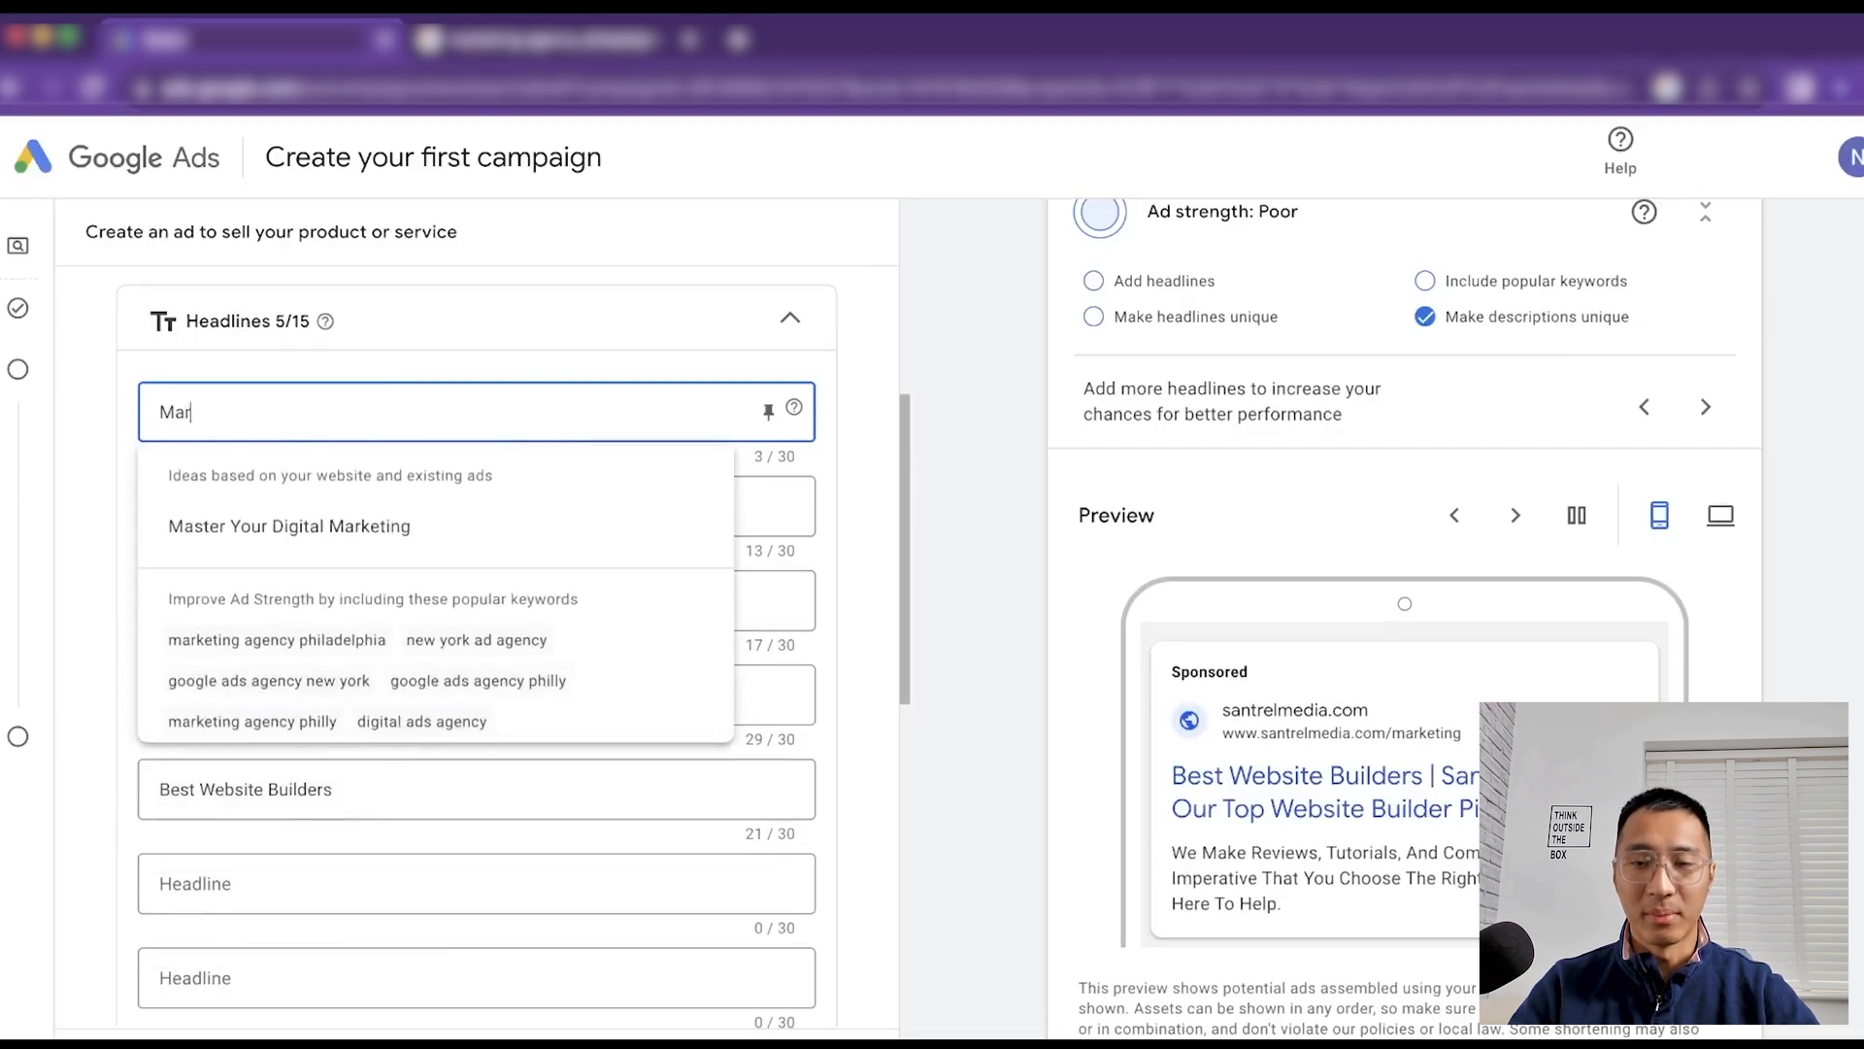
Clear the ad's second headline, Santrel Media
{"action": "left_click", "coordinate": [412, 511]}
{"action": "left_click_drag", "start_coordinate": [291, 508], "coordinate": [165, 498]}
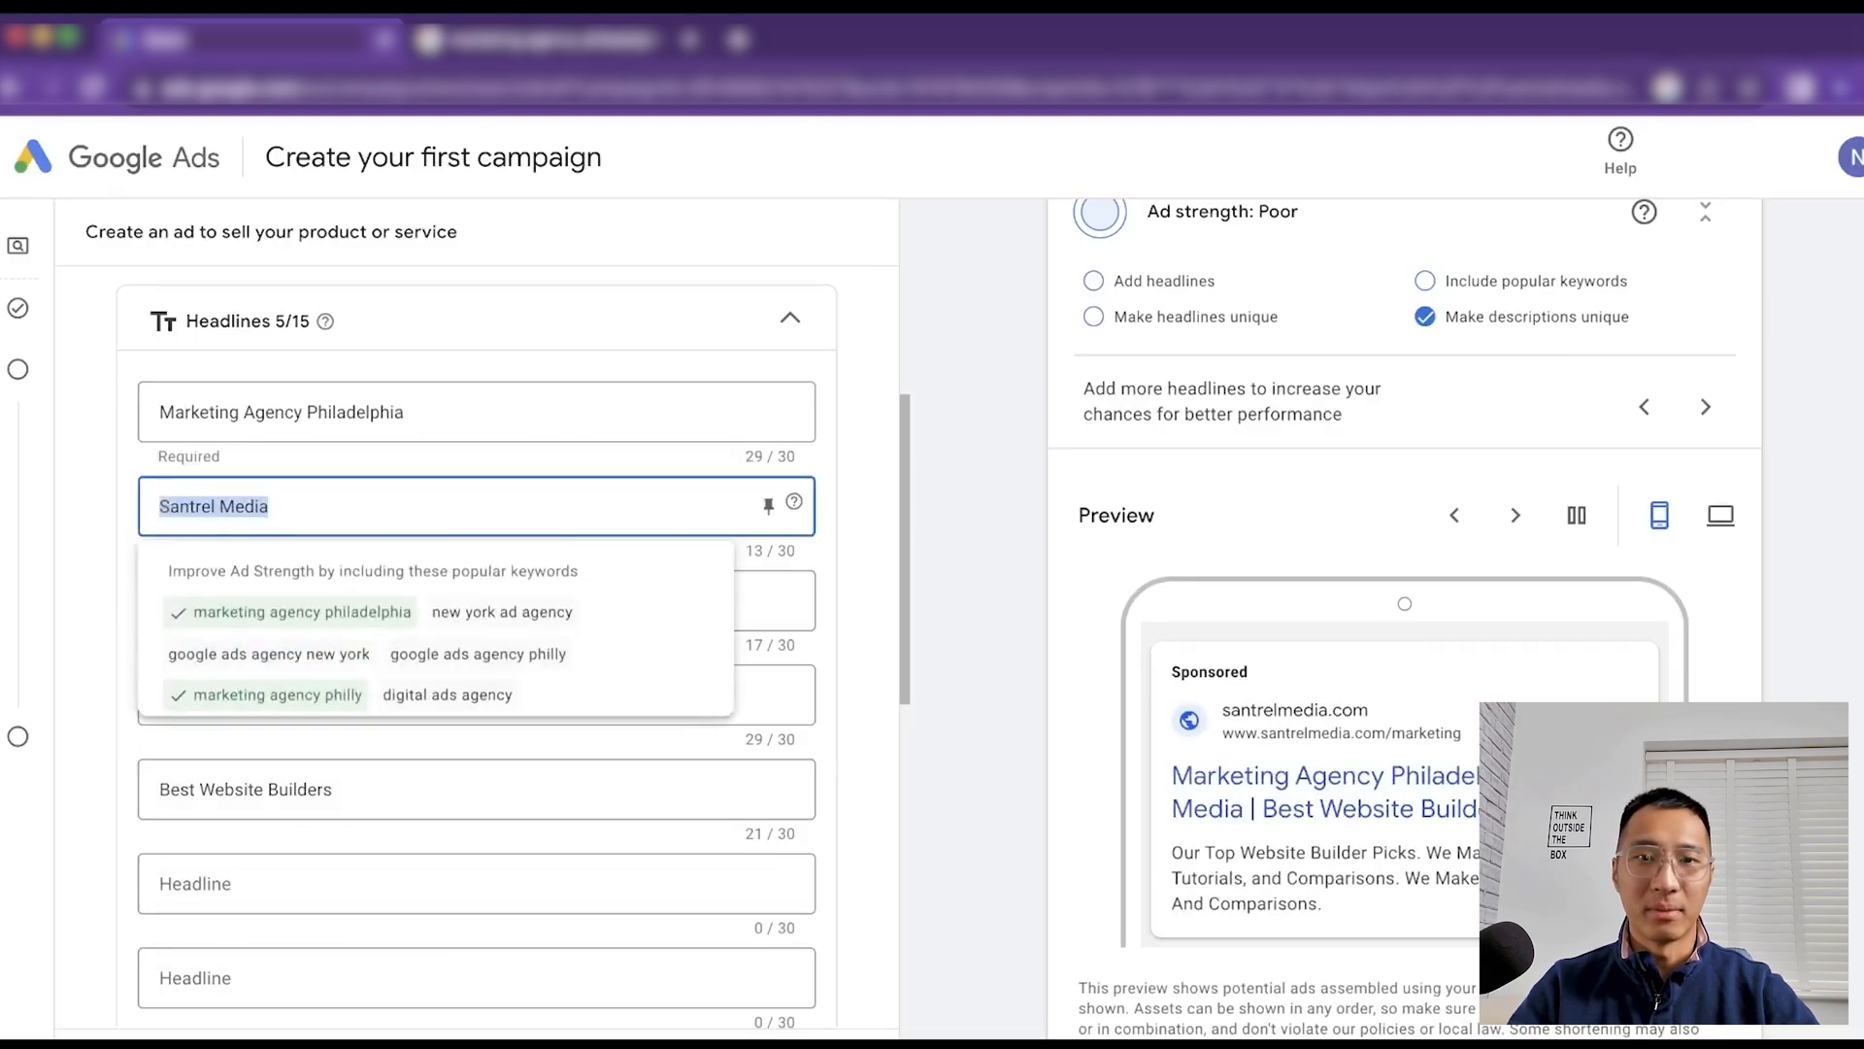
{"action": "key", "text": "BackSpace"}
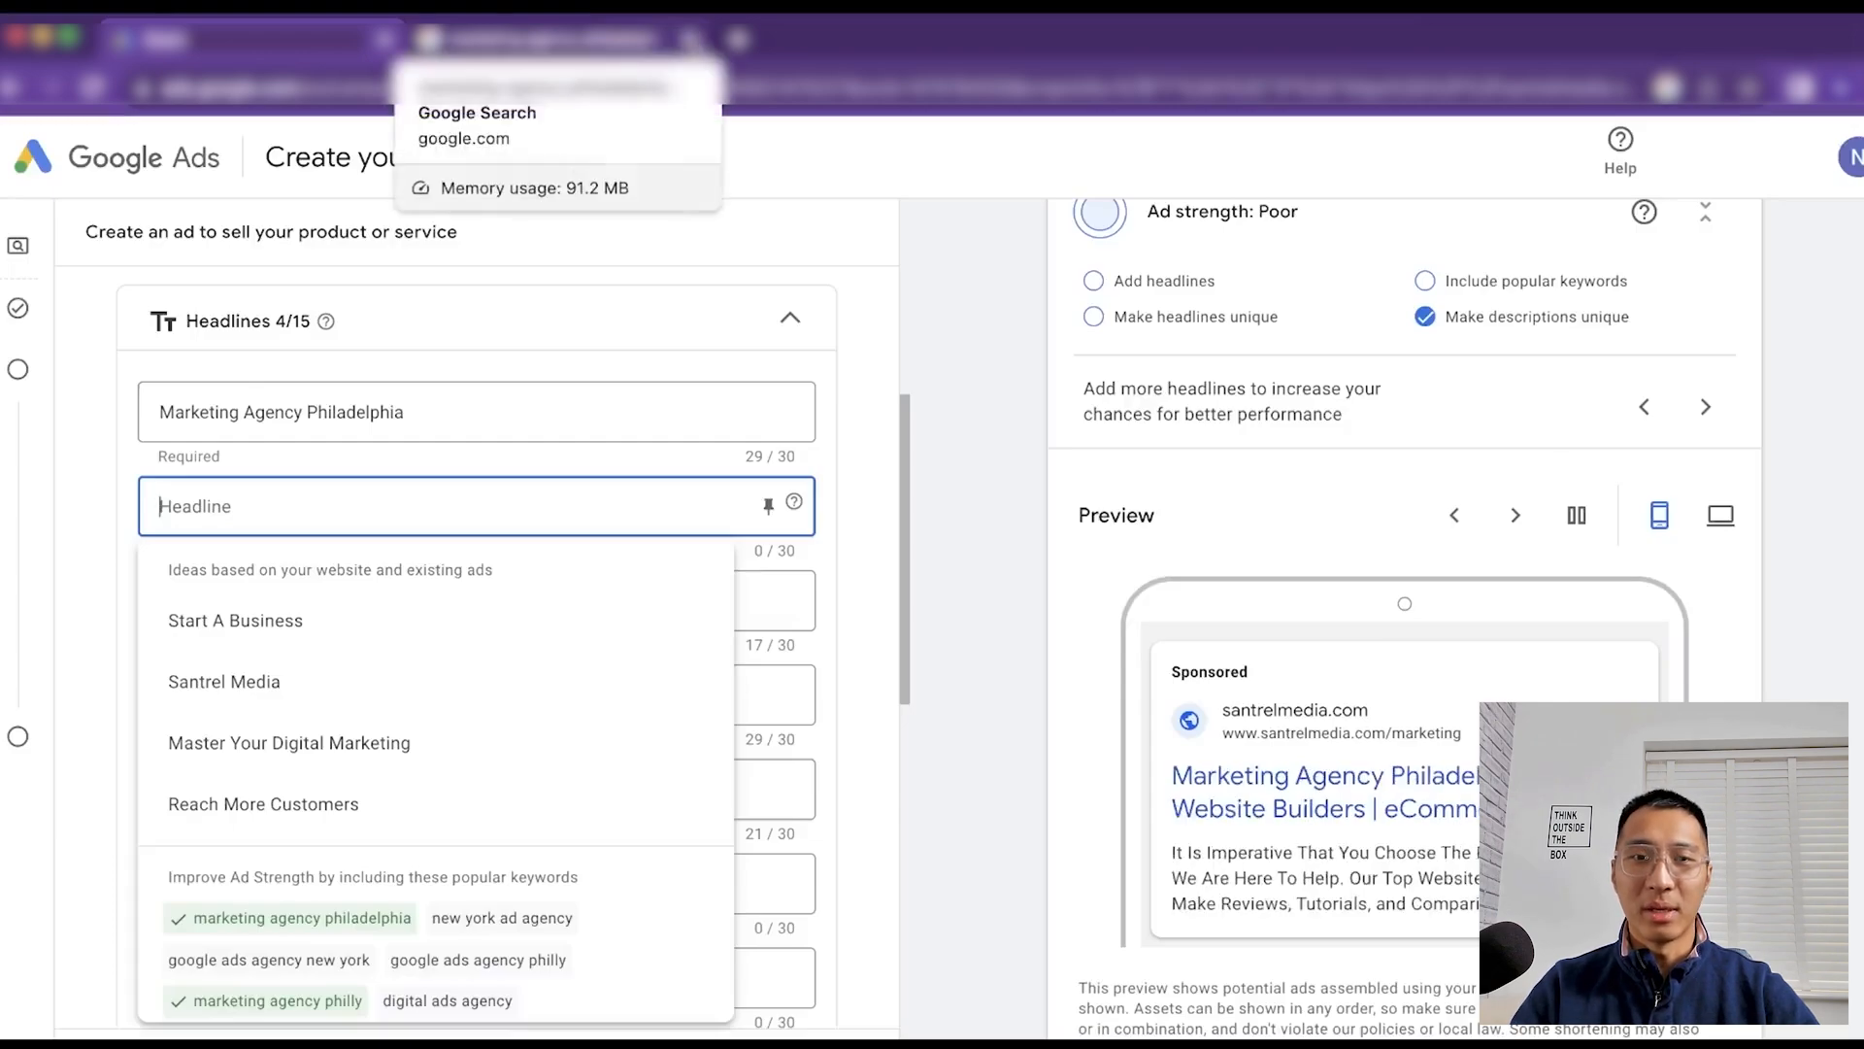
Close the old search page and run a Google search for marketing agency texas in a new browser tab
{"action": "left_click", "coordinate": [692, 41]}
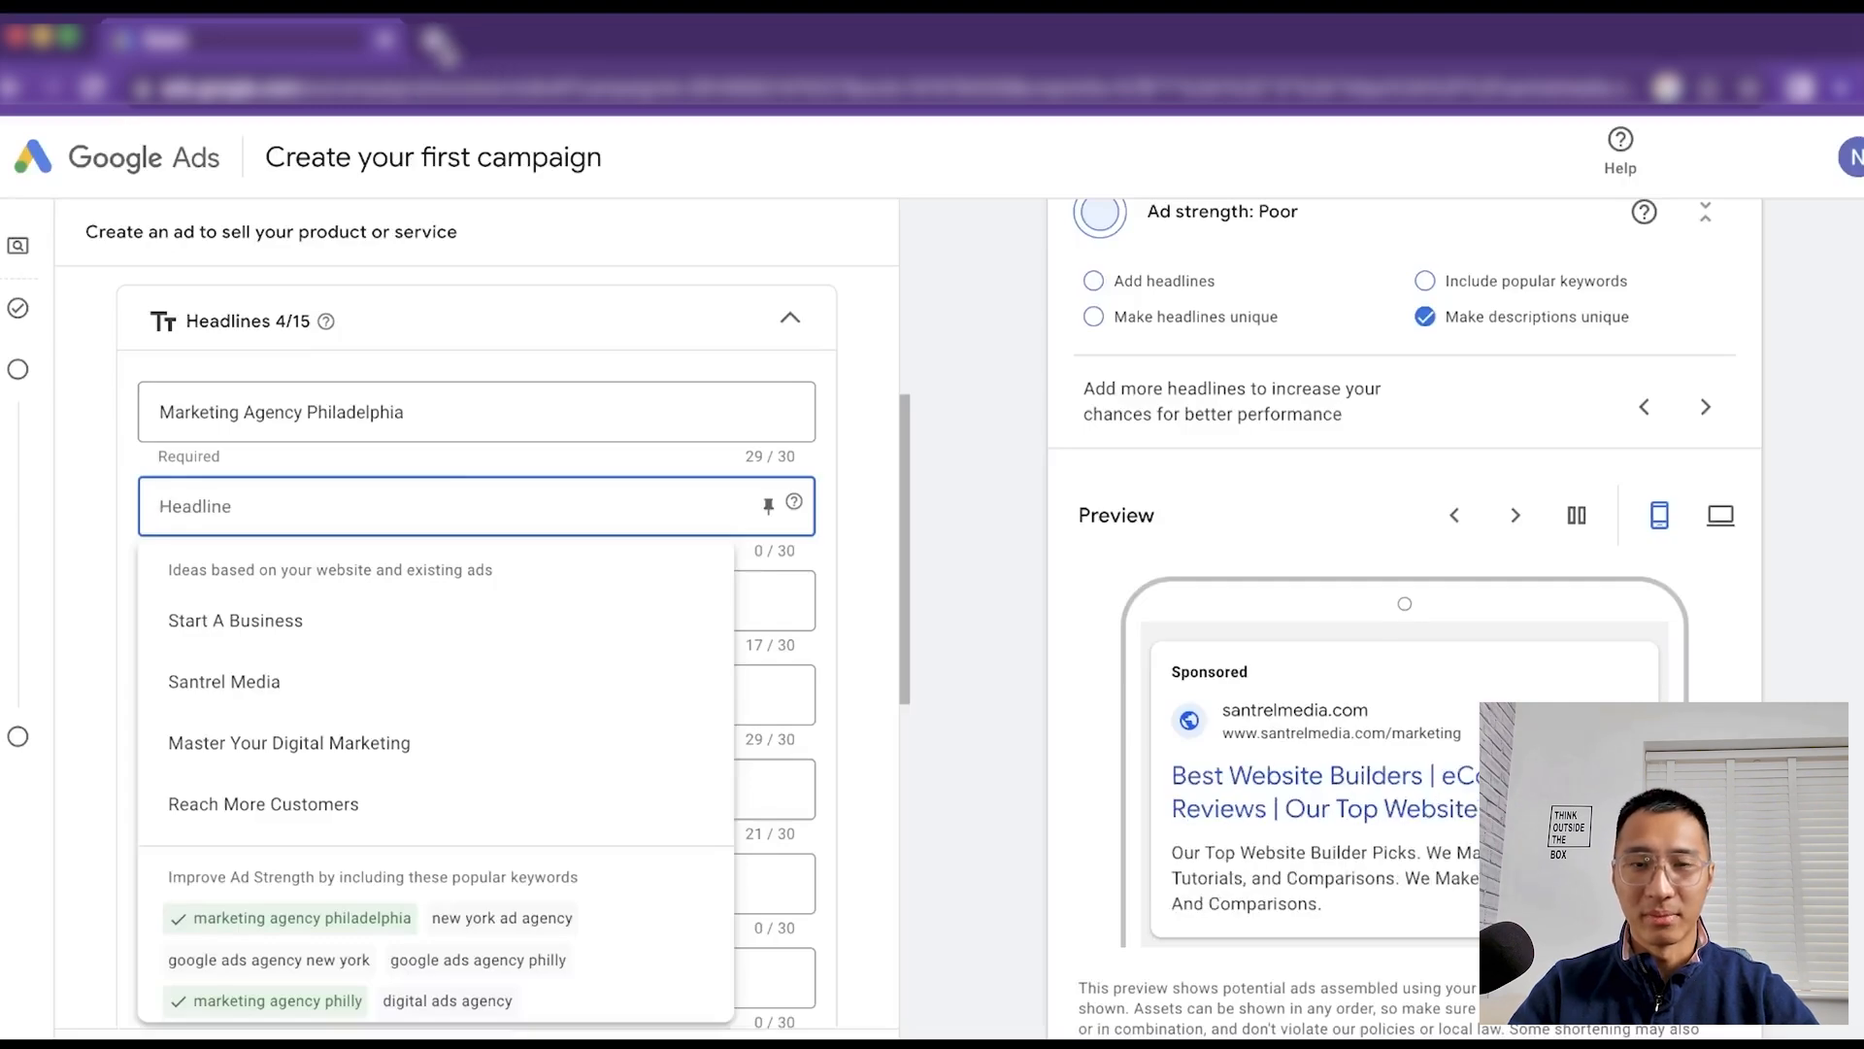
{"action": "left_click", "coordinate": [433, 39]}
{"action": "type", "text": "marketing age"}
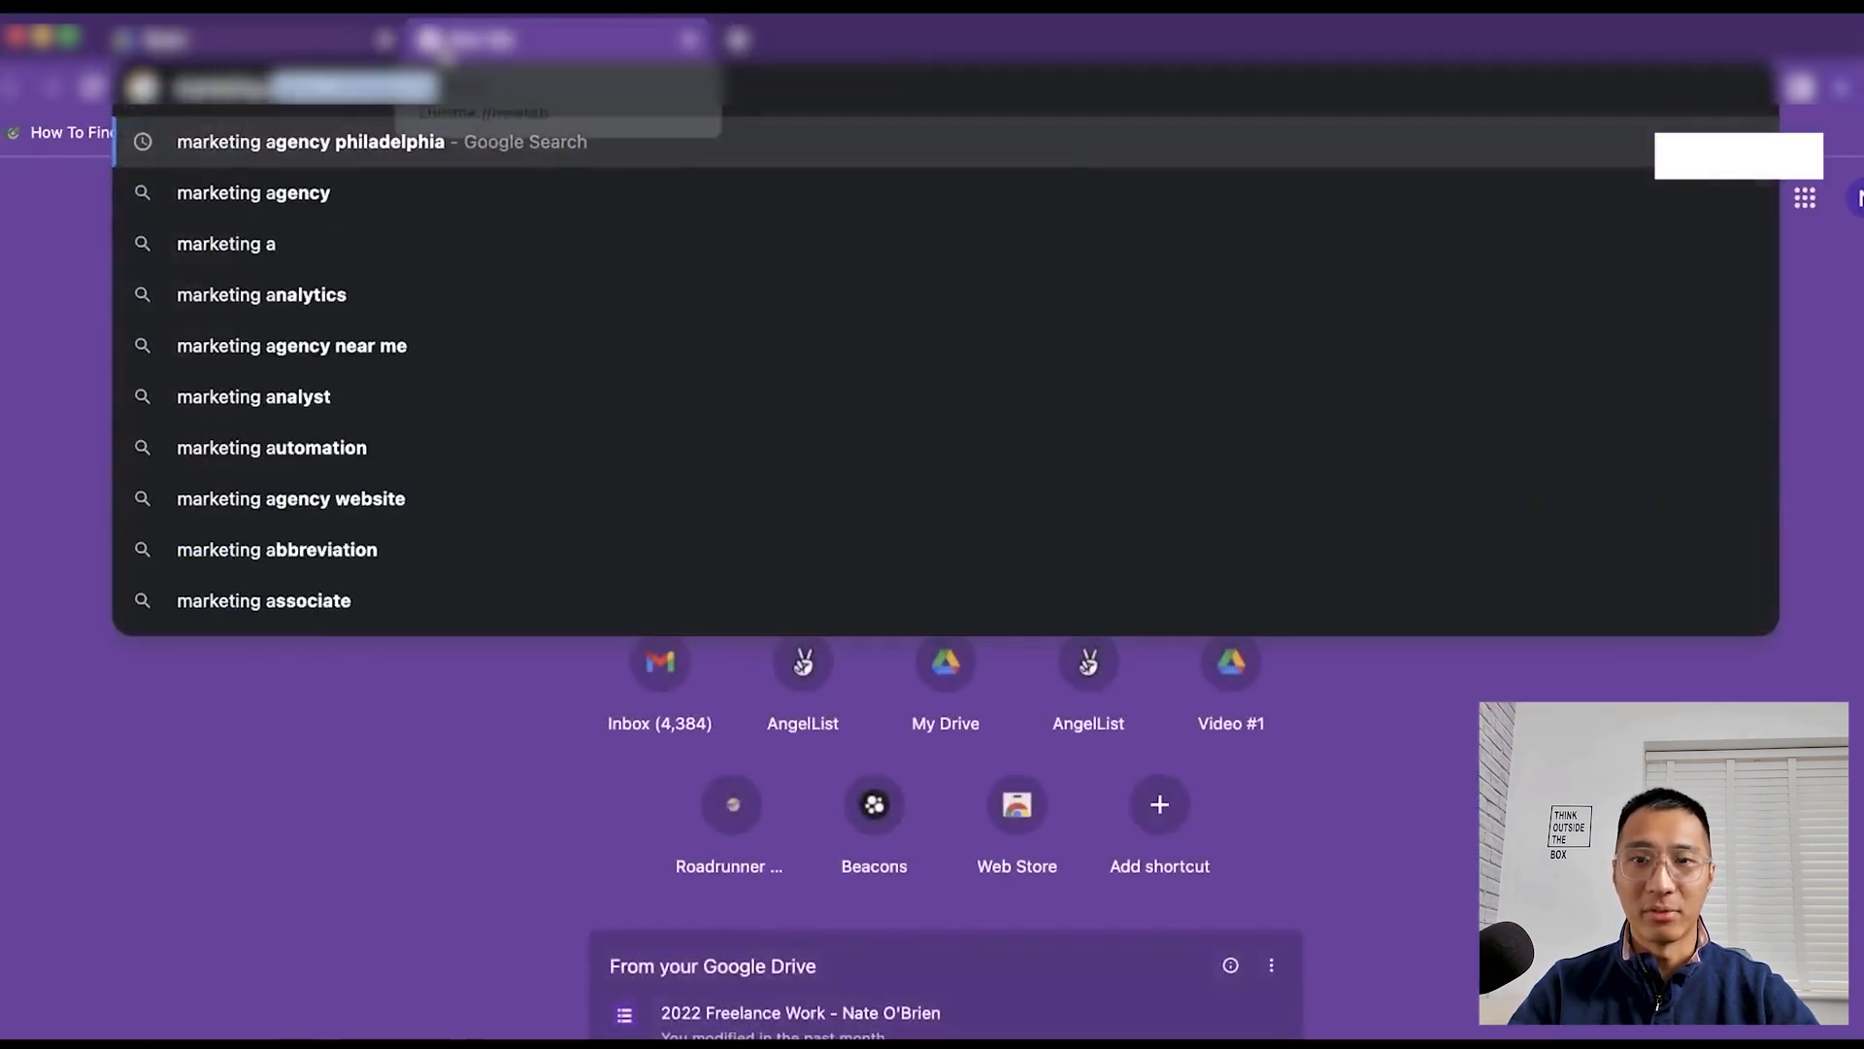
{"action": "type", "text": "ncy"}
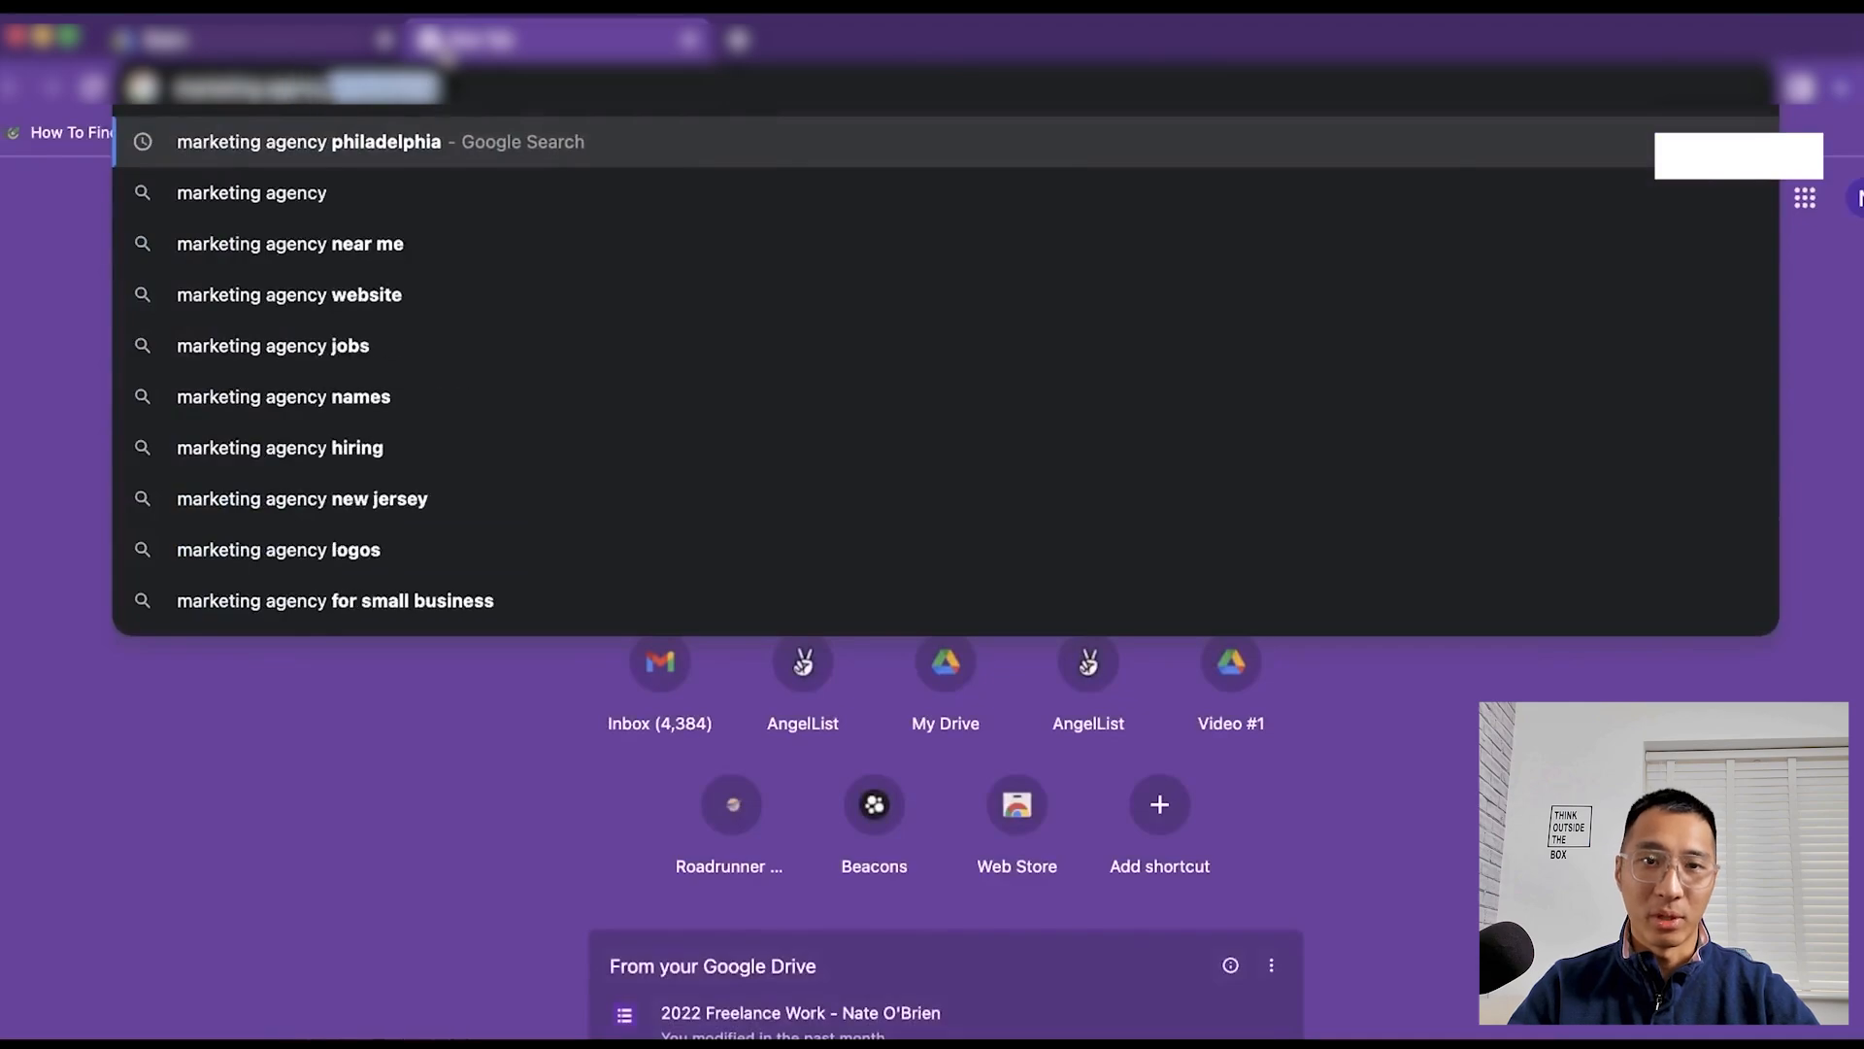
{"action": "type", "text": " texas"}
{"action": "key", "text": "Return"}
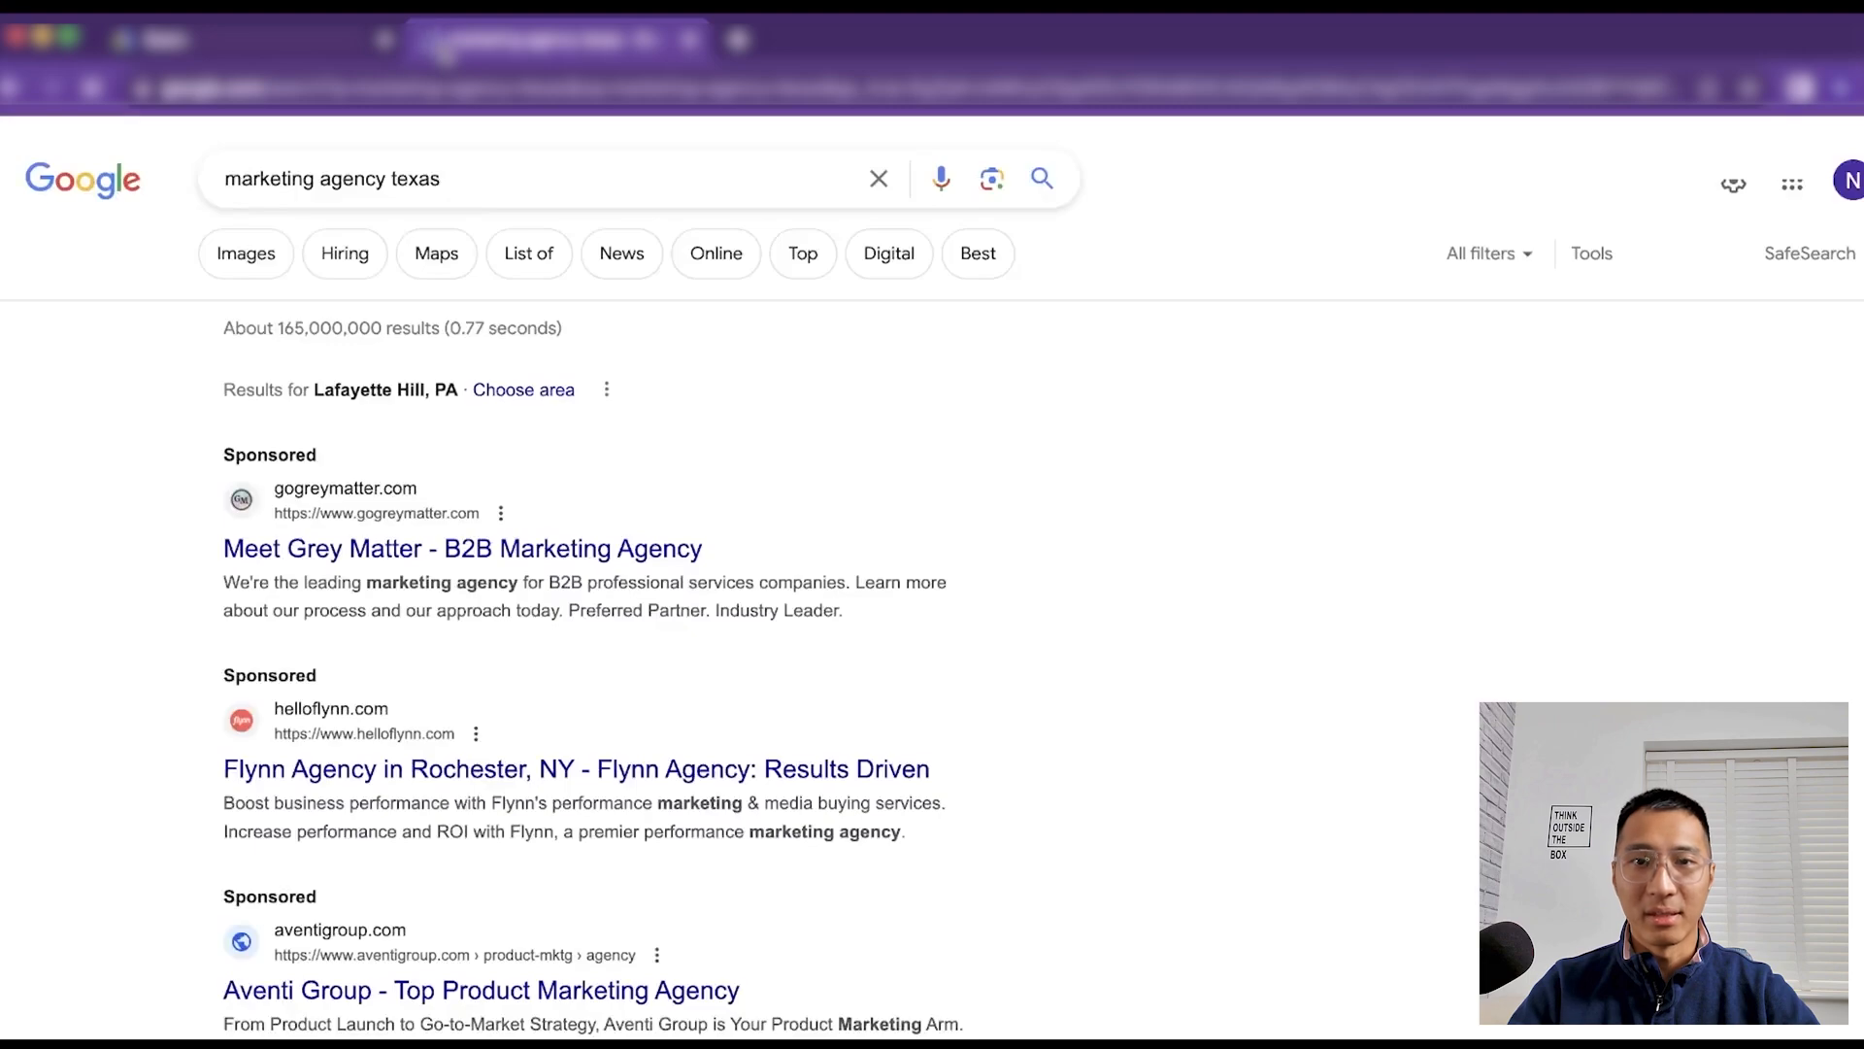
Examine the headlines and descriptions of the sponsored results for the Texas marketing agency search
{"action": "scroll", "coordinate": [257, 471], "scroll_direction": "down", "scroll_amount": 2}
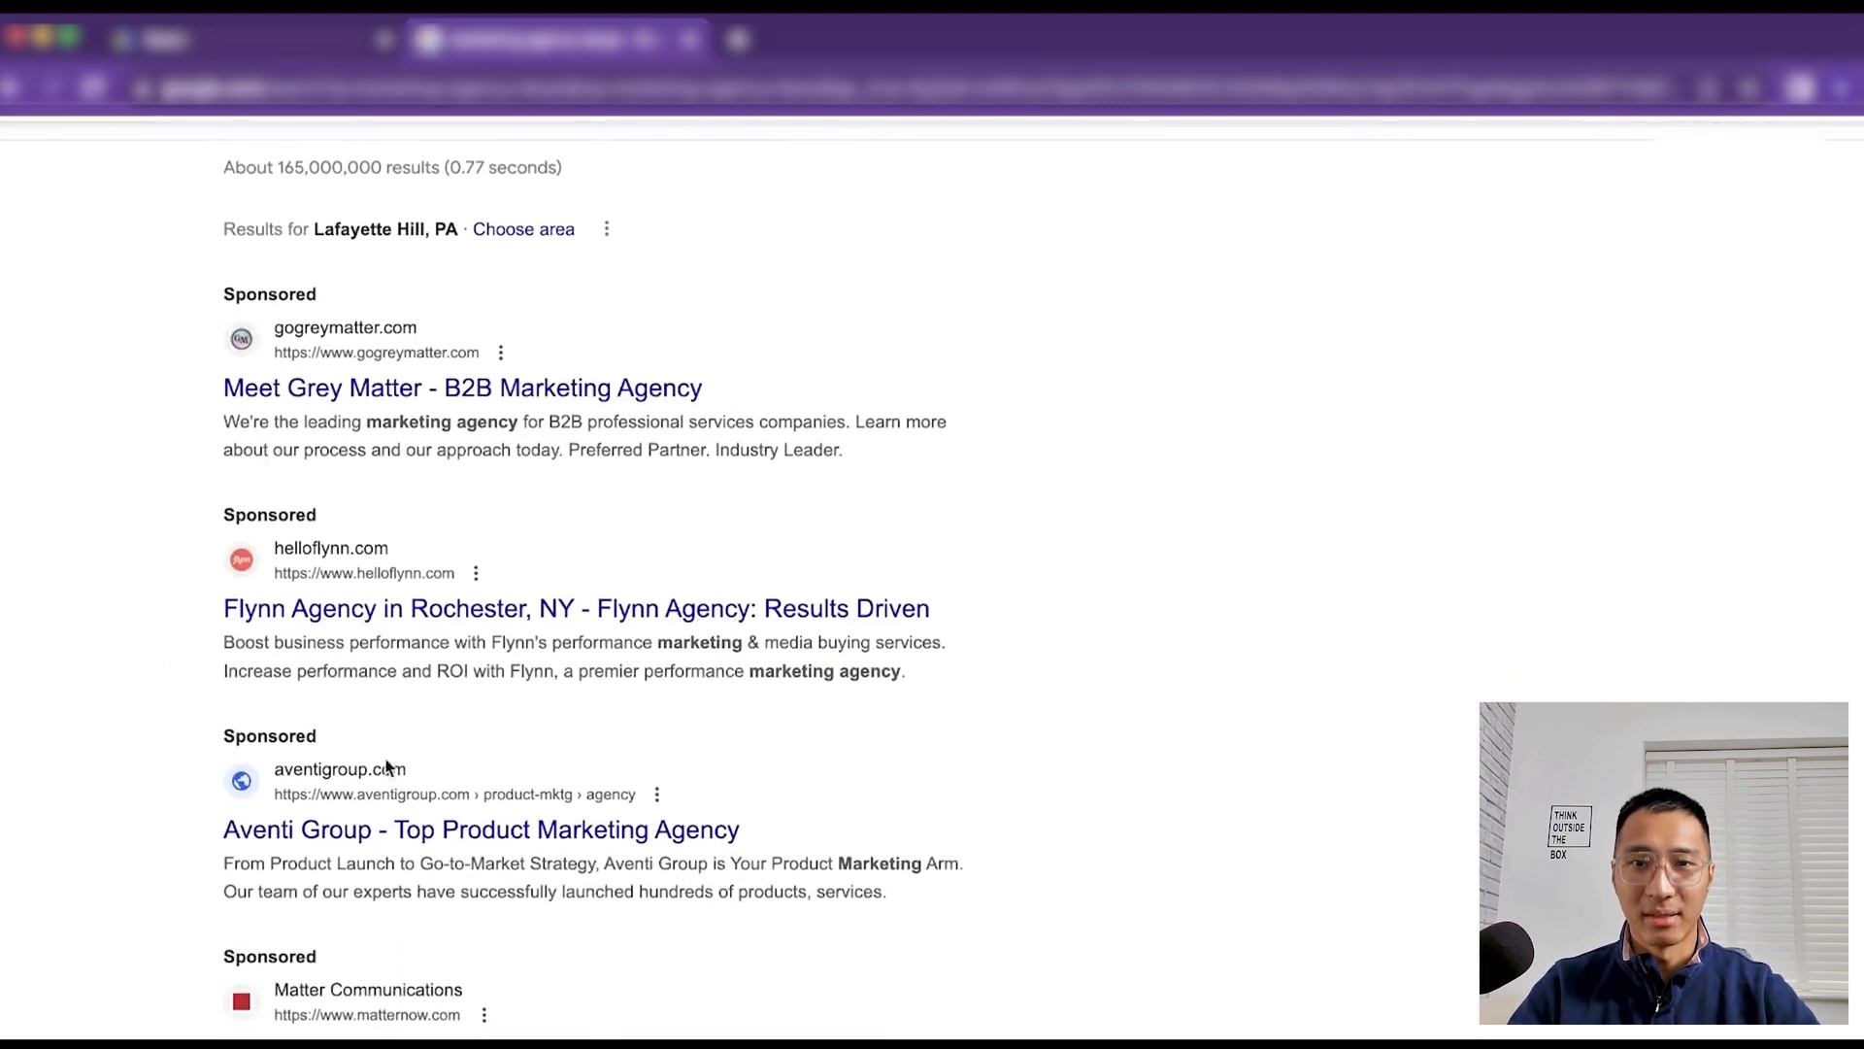
{"action": "scroll", "coordinate": [403, 777], "scroll_direction": "down", "scroll_amount": 2}
{"action": "left_click_drag", "start_coordinate": [223, 670], "coordinate": [864, 685]}
{"action": "left_click", "coordinate": [1148, 872]}
{"action": "scroll", "coordinate": [961, 835], "scroll_direction": "down", "scroll_amount": 1}
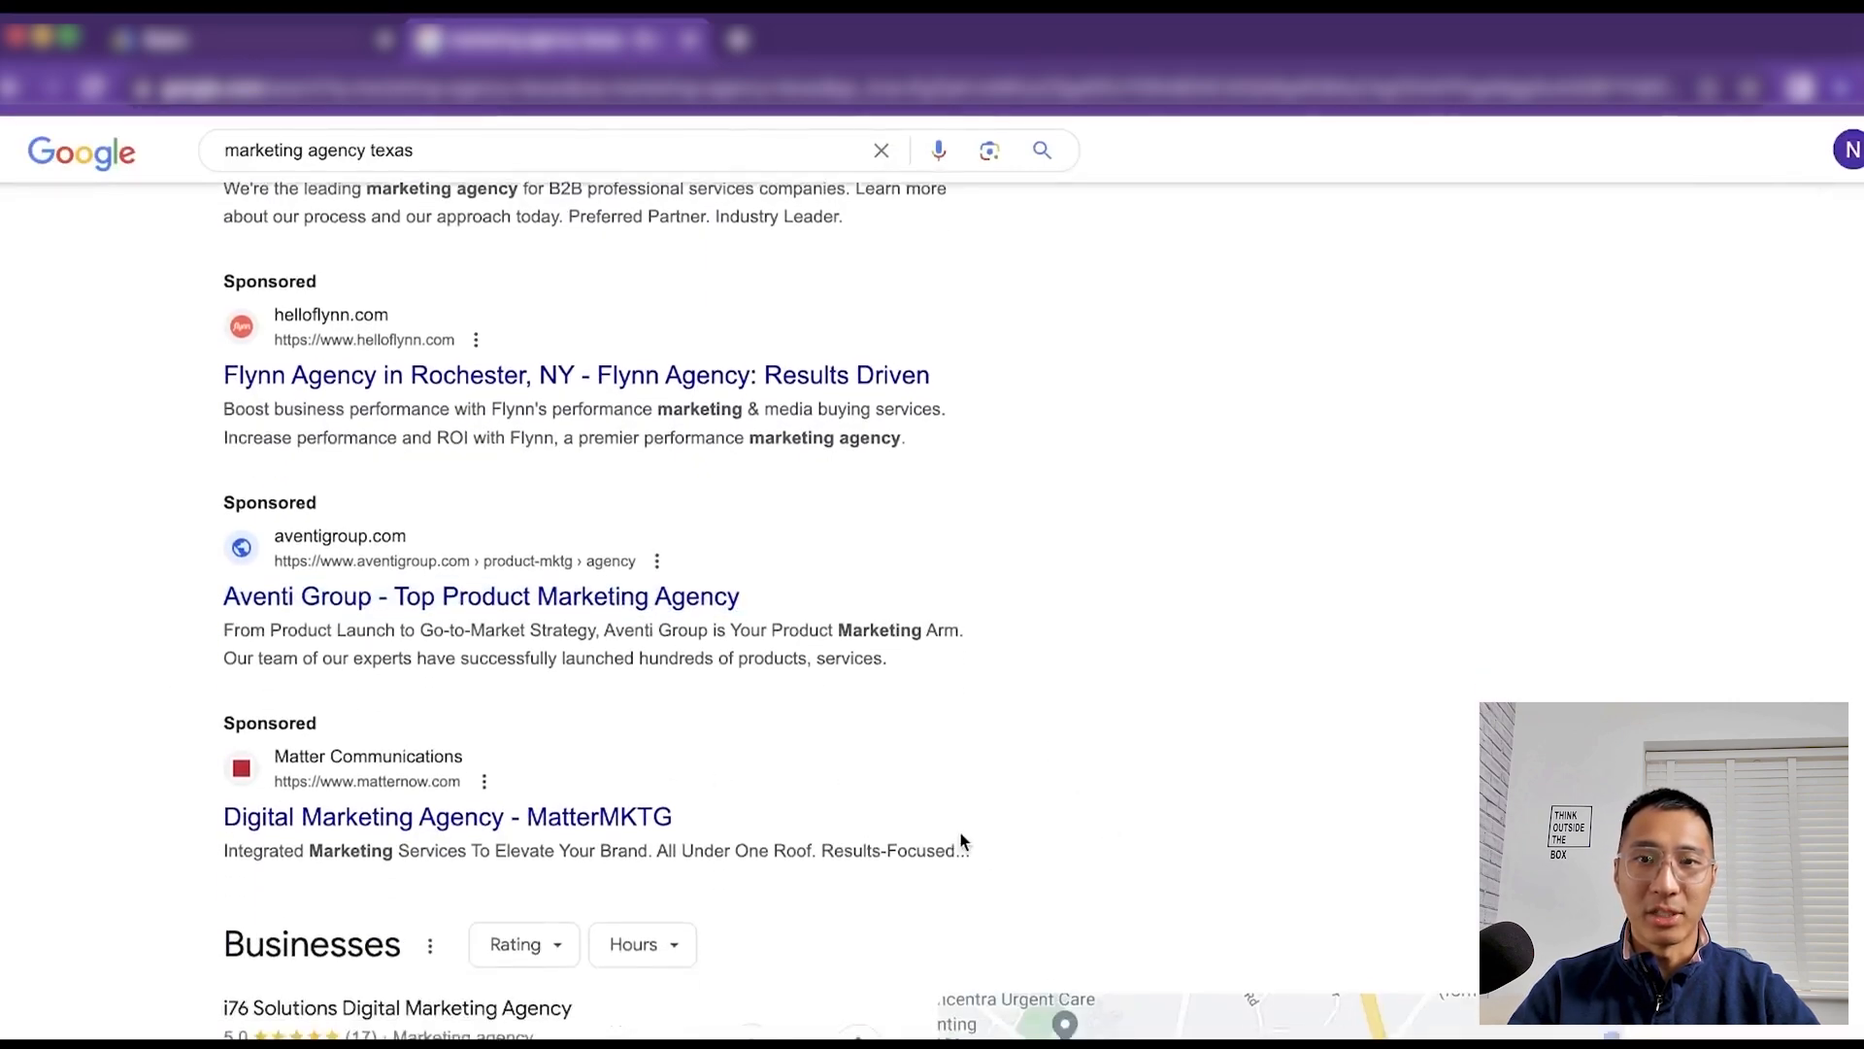
{"action": "left_click_drag", "start_coordinate": [887, 563], "coordinate": [731, 580]}
{"action": "scroll", "coordinate": [1262, 543], "scroll_direction": "up", "scroll_amount": 3}
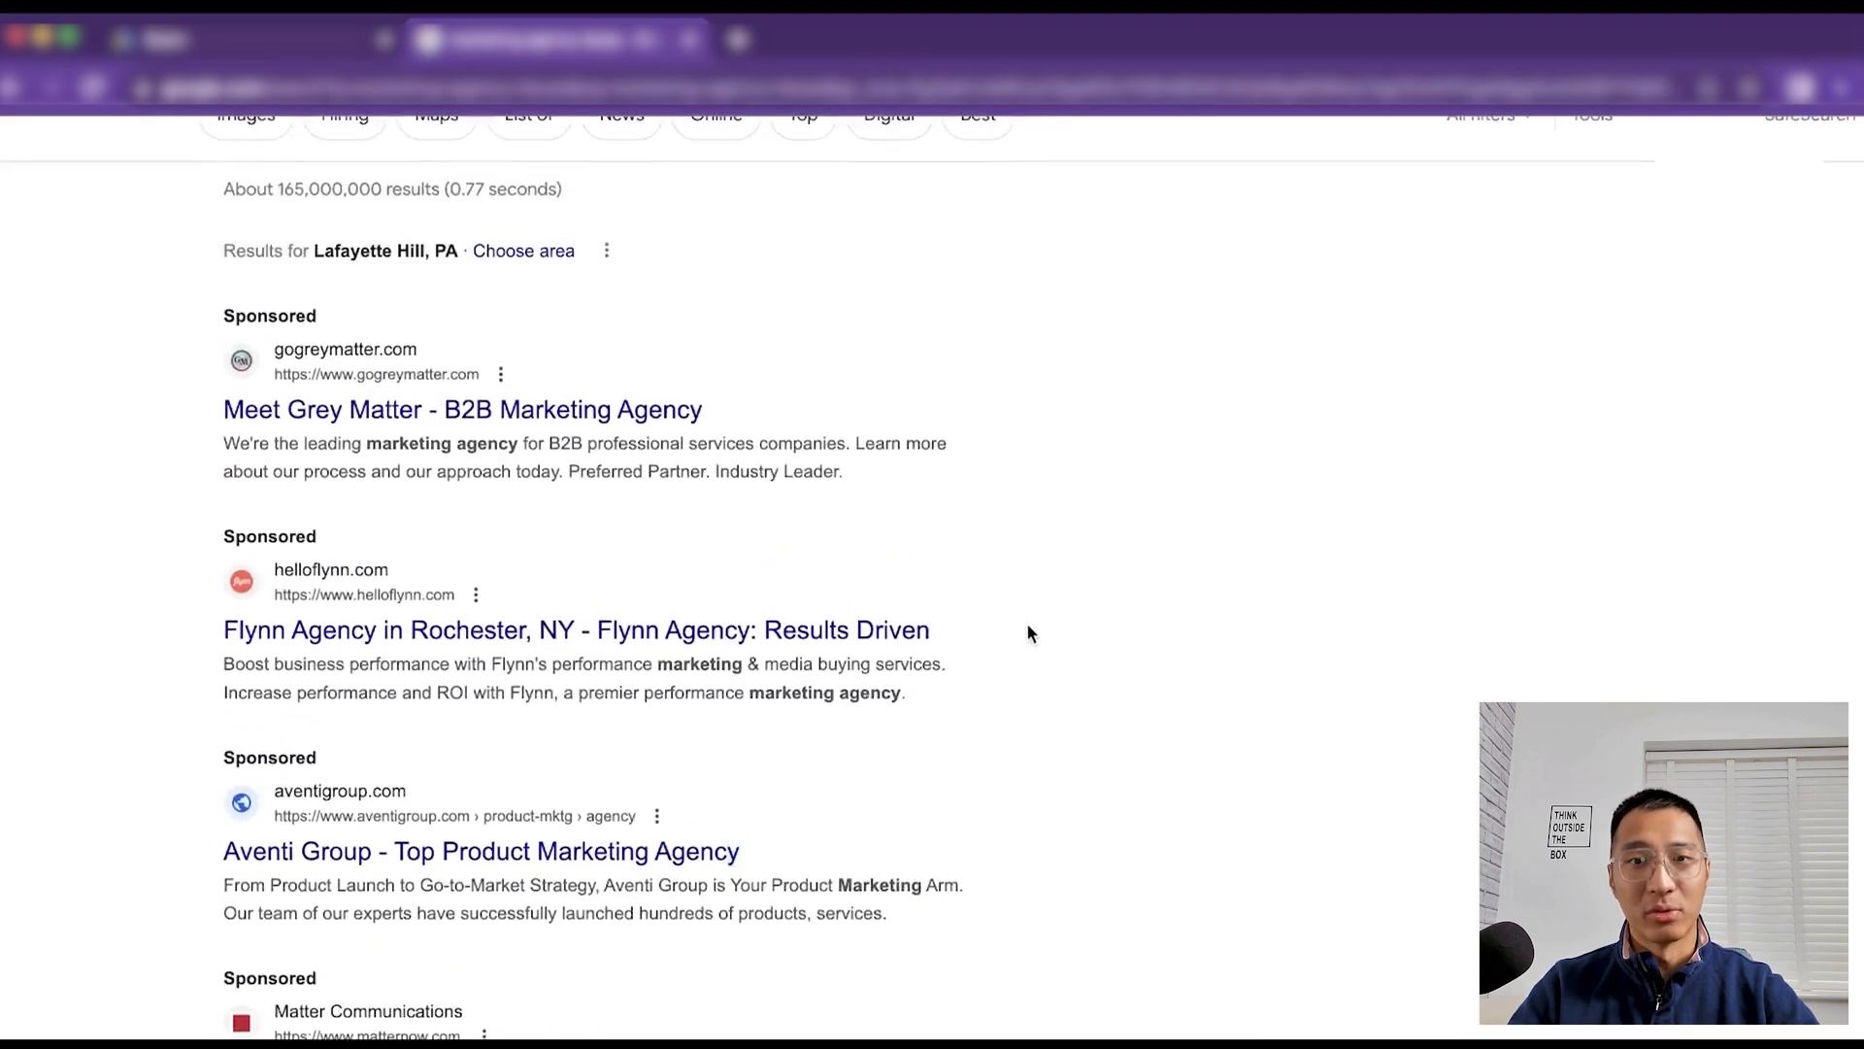
{"action": "left_click_drag", "start_coordinate": [1027, 632], "coordinate": [759, 630]}
{"action": "left_click_drag", "start_coordinate": [704, 409], "coordinate": [442, 391]}
{"action": "scroll", "coordinate": [903, 337], "scroll_direction": "up", "scroll_amount": 2}
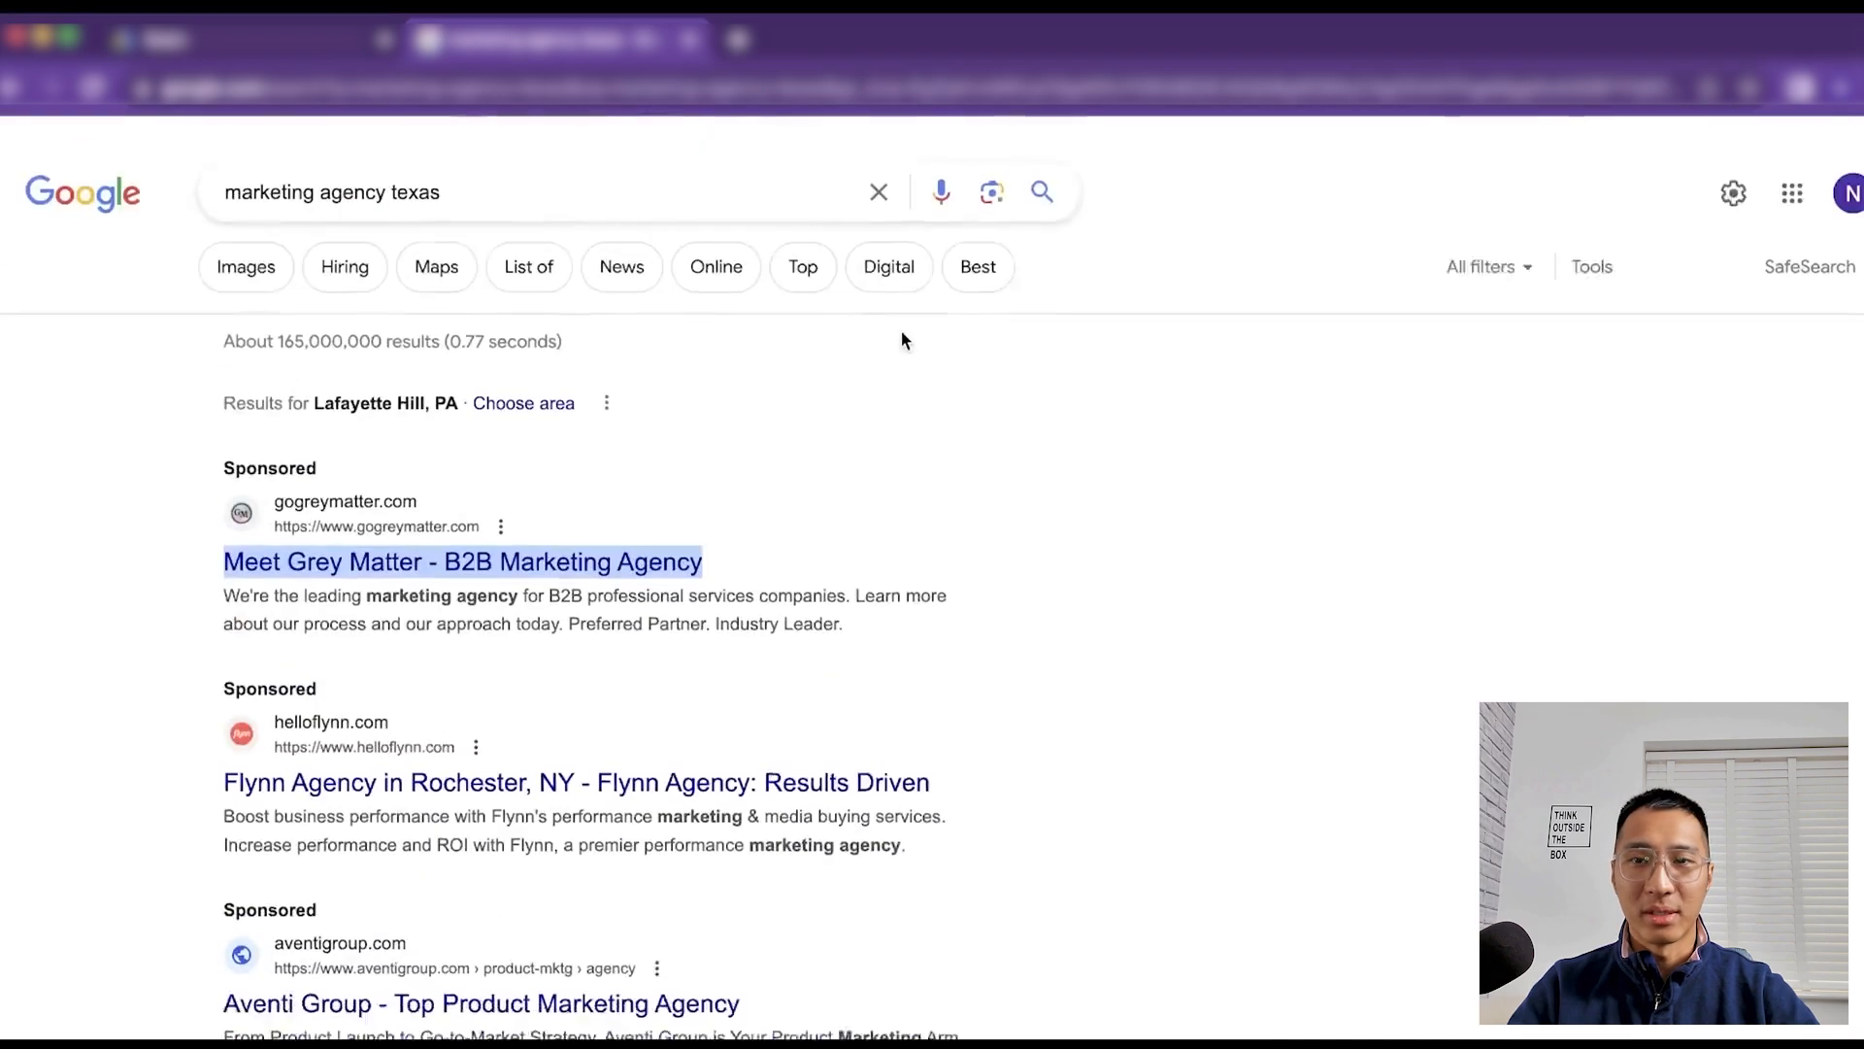
Search Google for marketing agency new york and examine the sponsored ads, including the AdVenture Media Group headline
{"action": "left_click", "coordinate": [507, 164]}
{"action": "key", "text": "ctrl+BackSpace"}
{"action": "type", "text": "new york"}
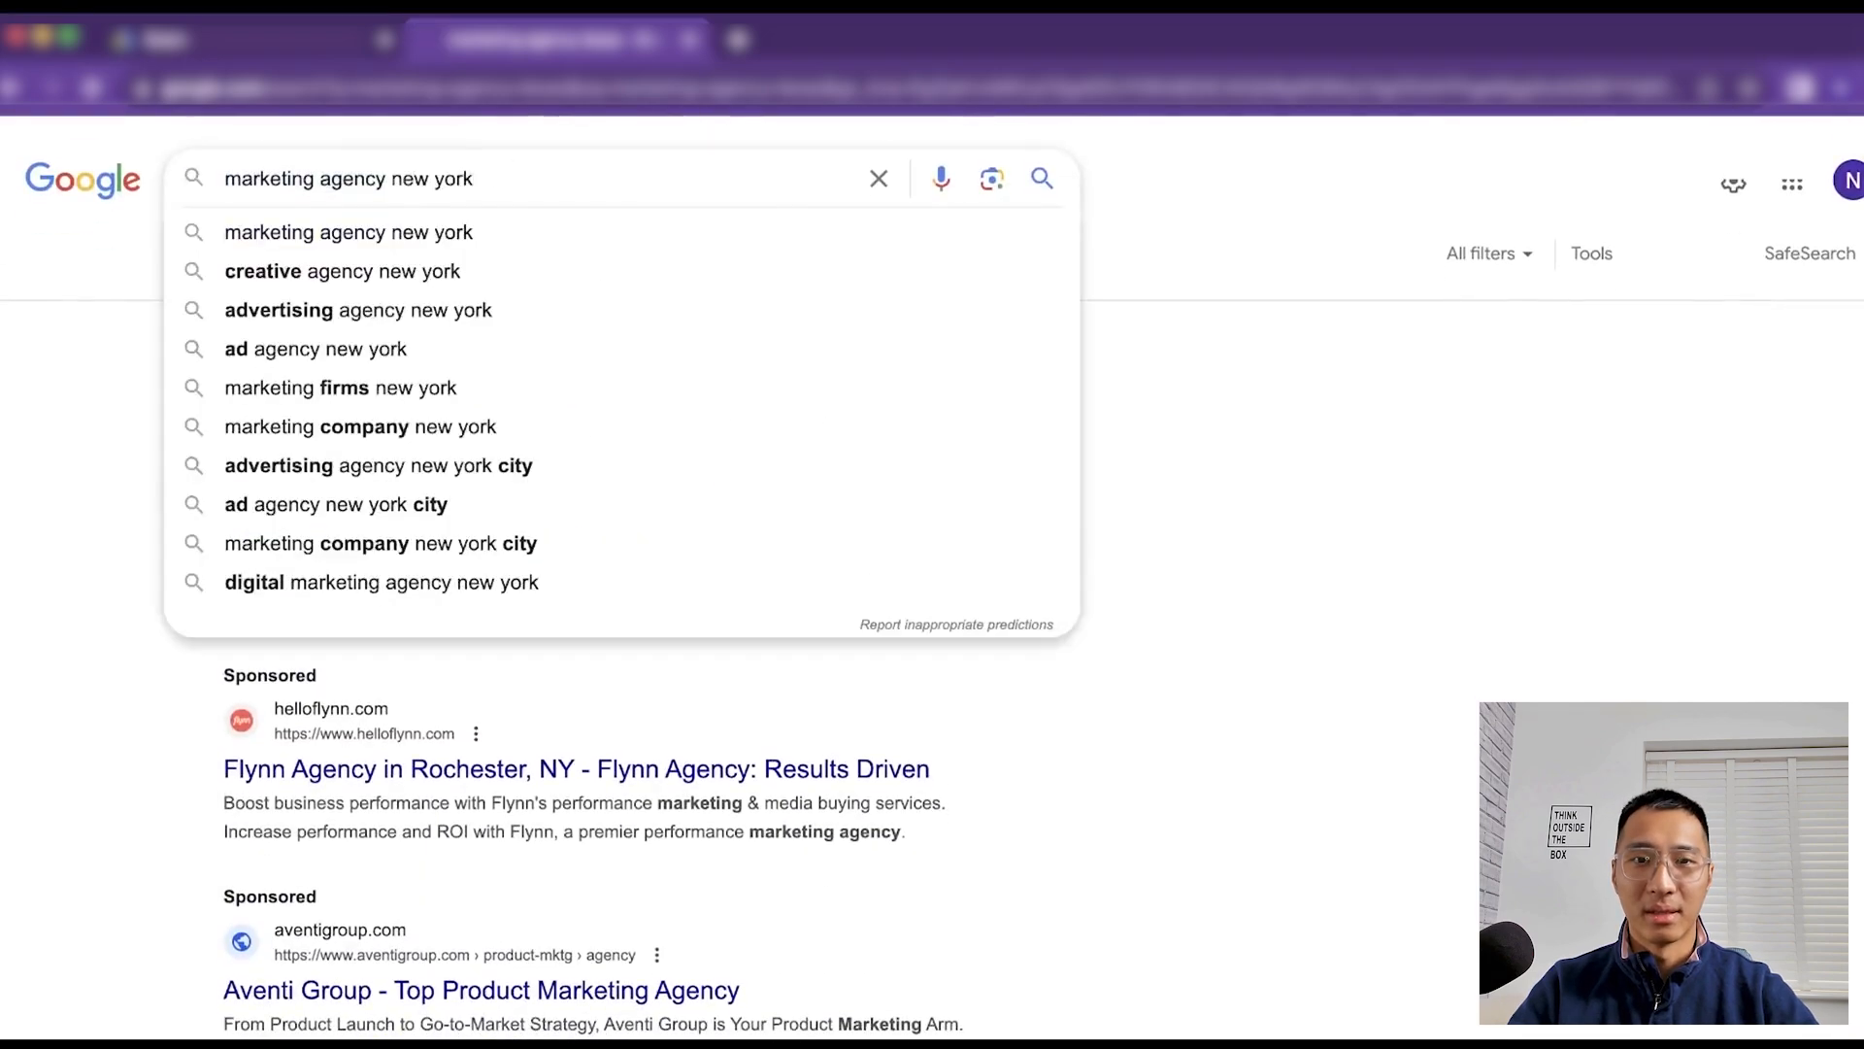
{"action": "key", "text": "Return"}
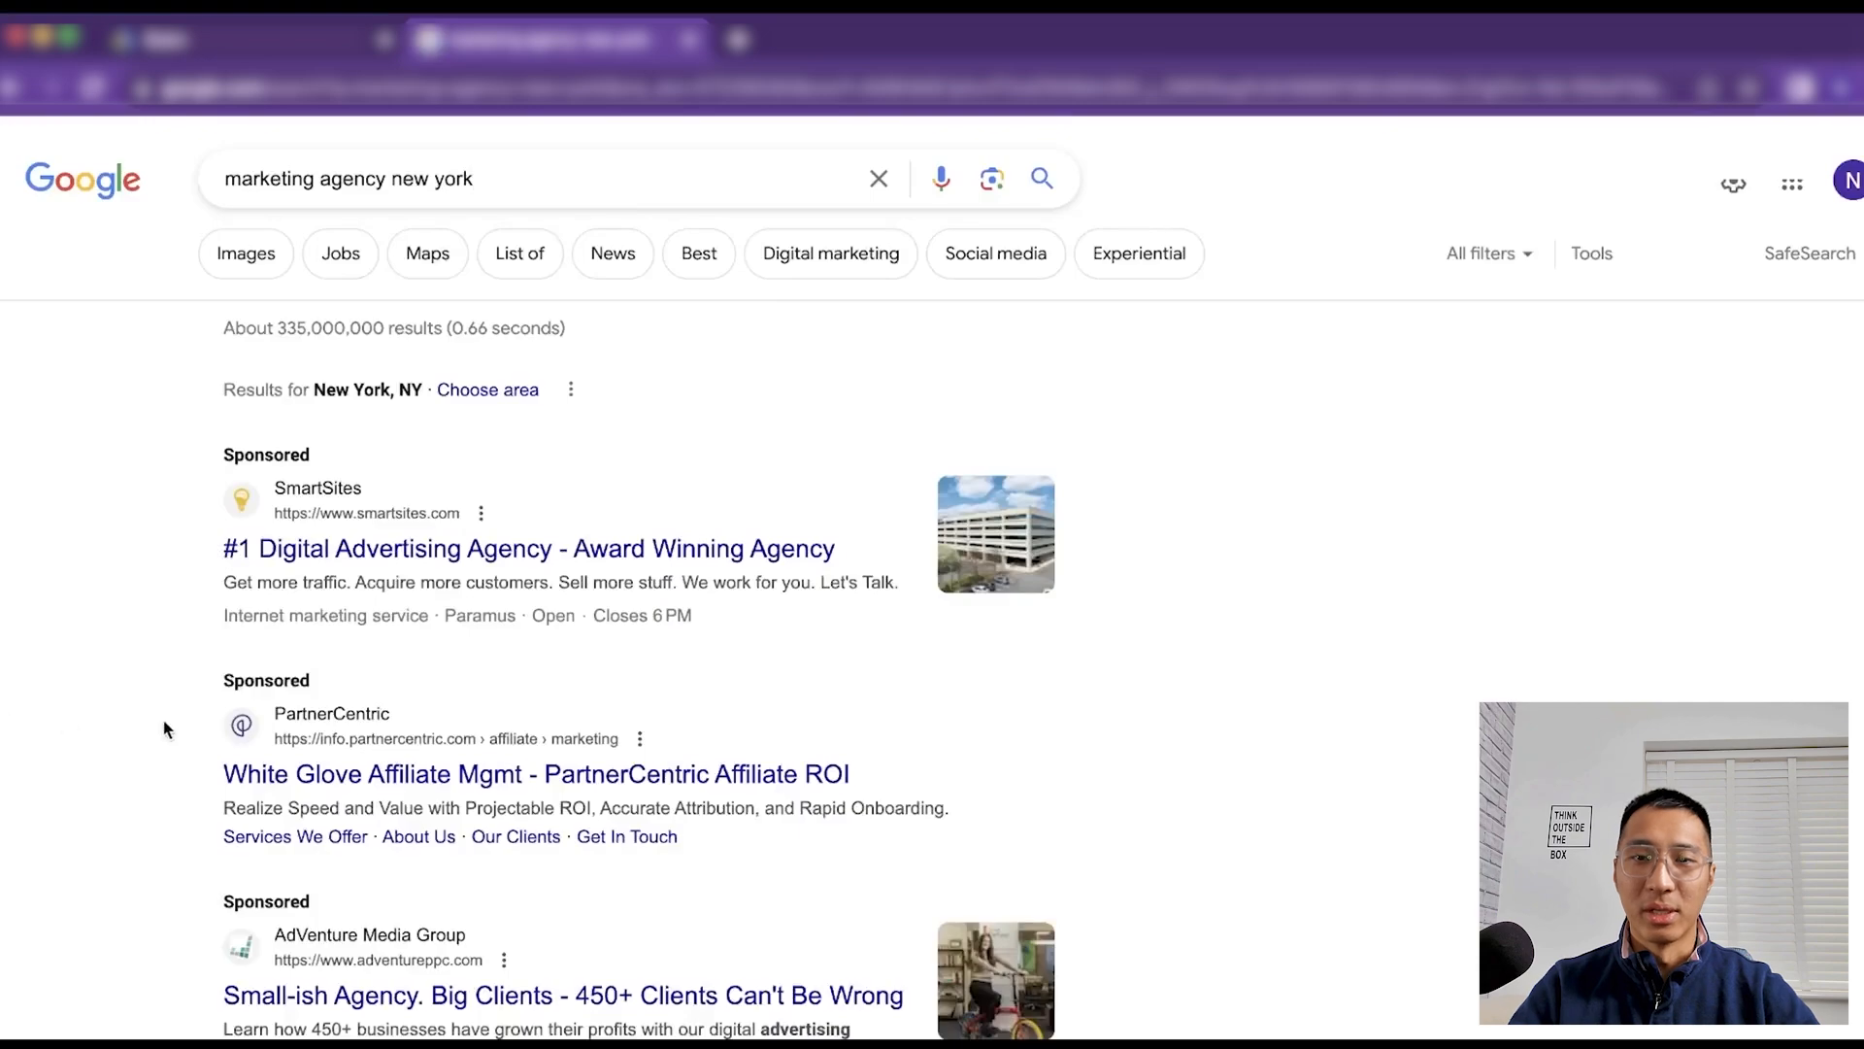
{"action": "scroll", "coordinate": [161, 719], "scroll_direction": "down", "scroll_amount": 2}
{"action": "scroll", "coordinate": [1010, 602], "scroll_direction": "down", "scroll_amount": 4}
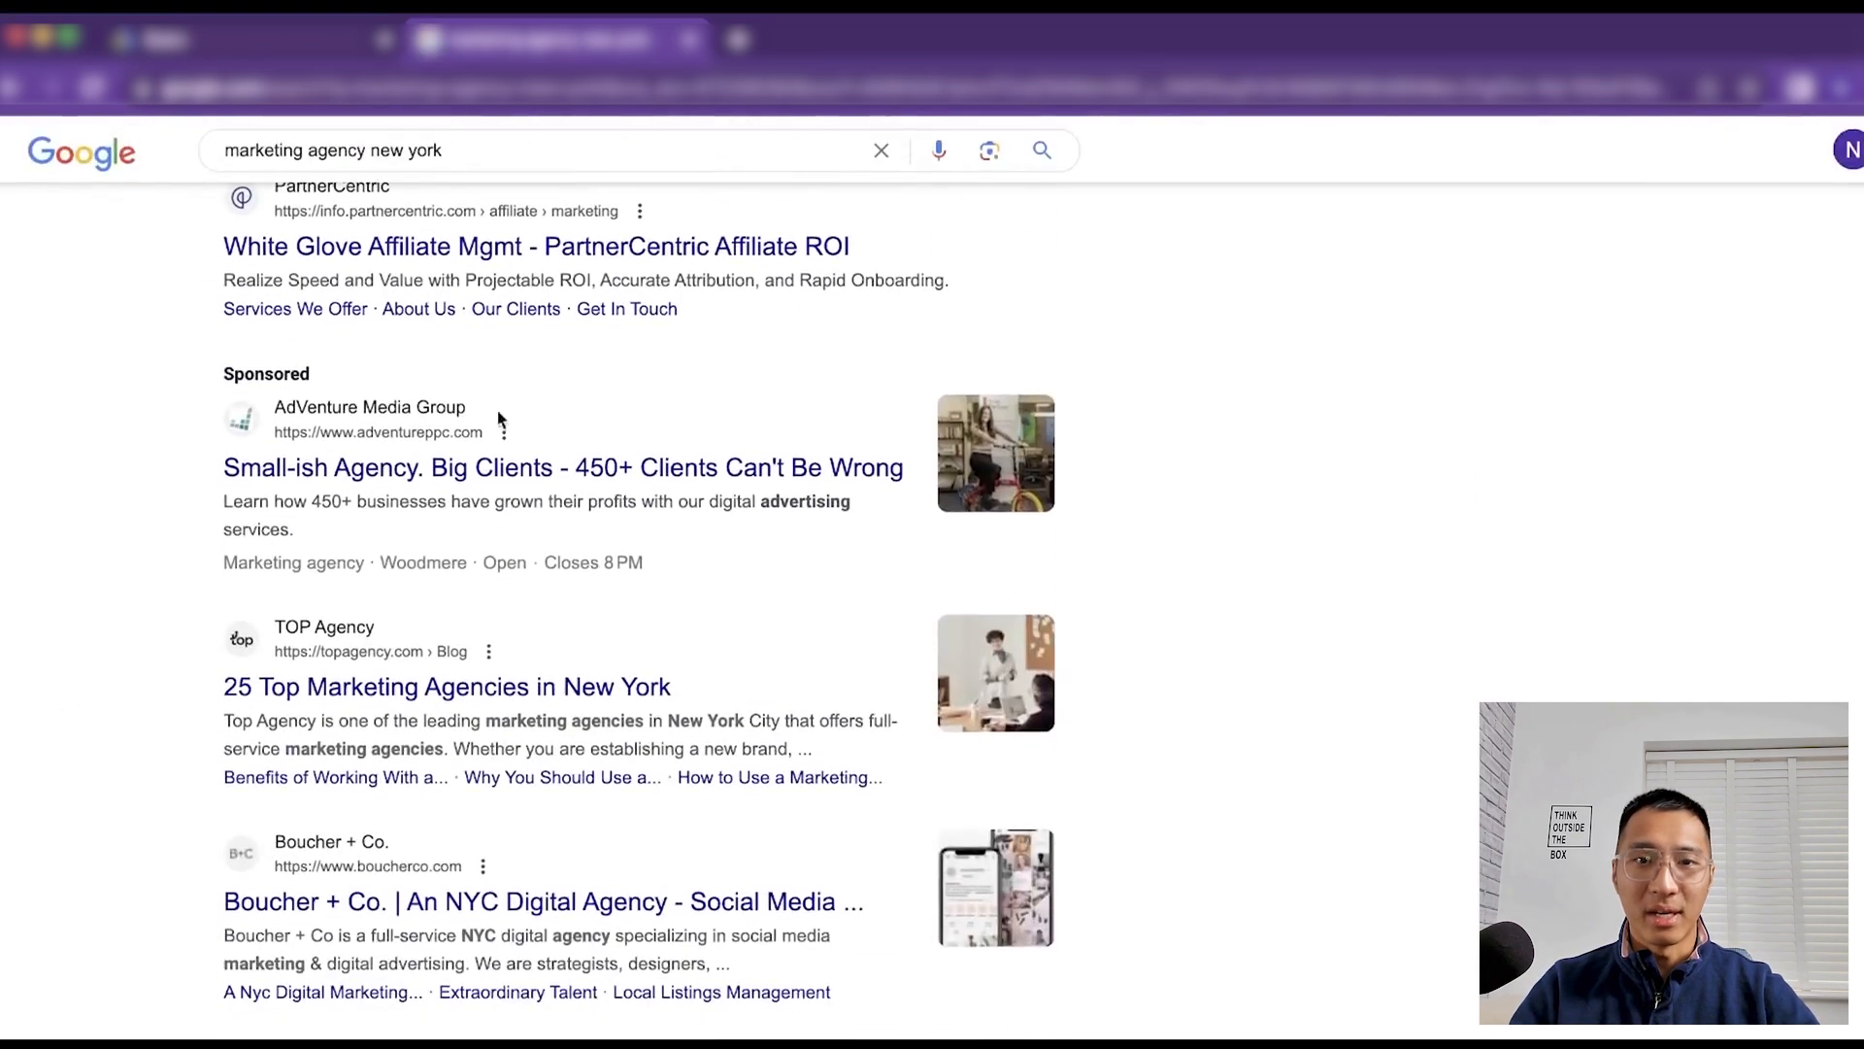
{"action": "left_click_drag", "start_coordinate": [202, 475], "coordinate": [808, 481]}
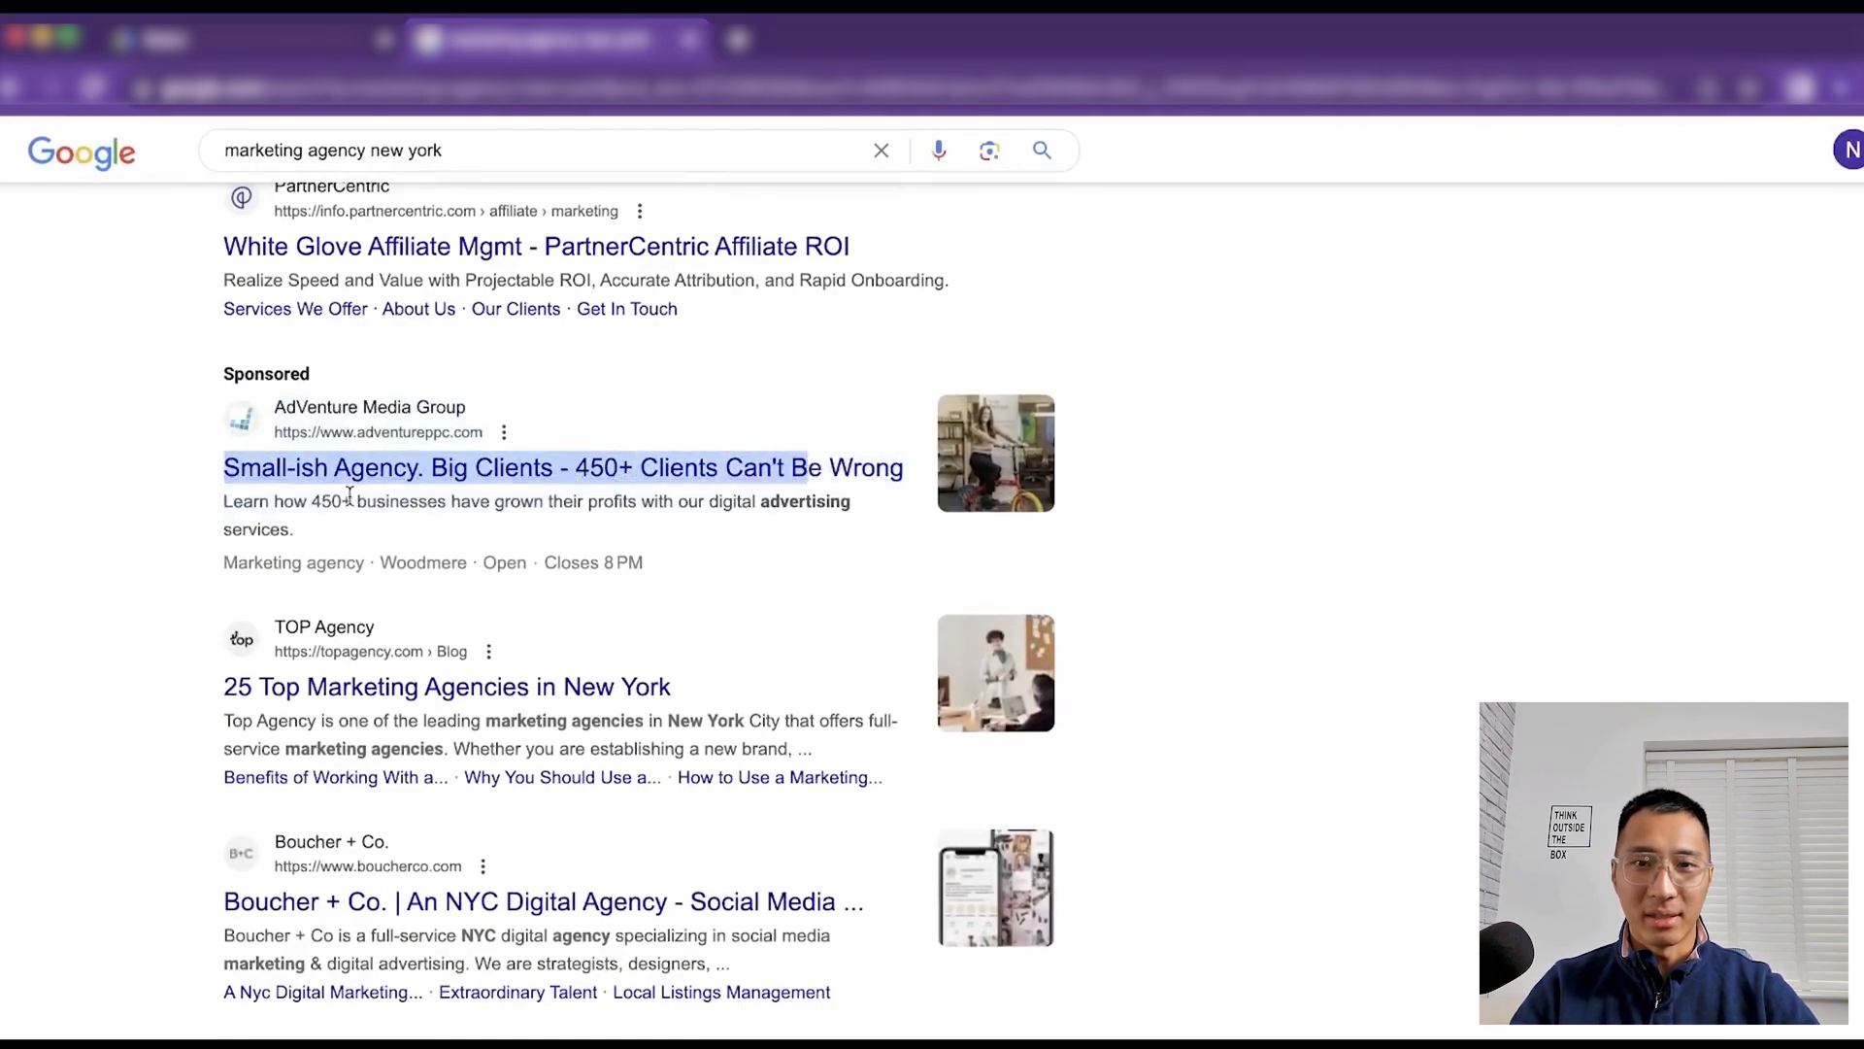
{"action": "left_click", "coordinate": [72, 495]}
{"action": "scroll", "coordinate": [196, 443], "scroll_direction": "up", "scroll_amount": 5}
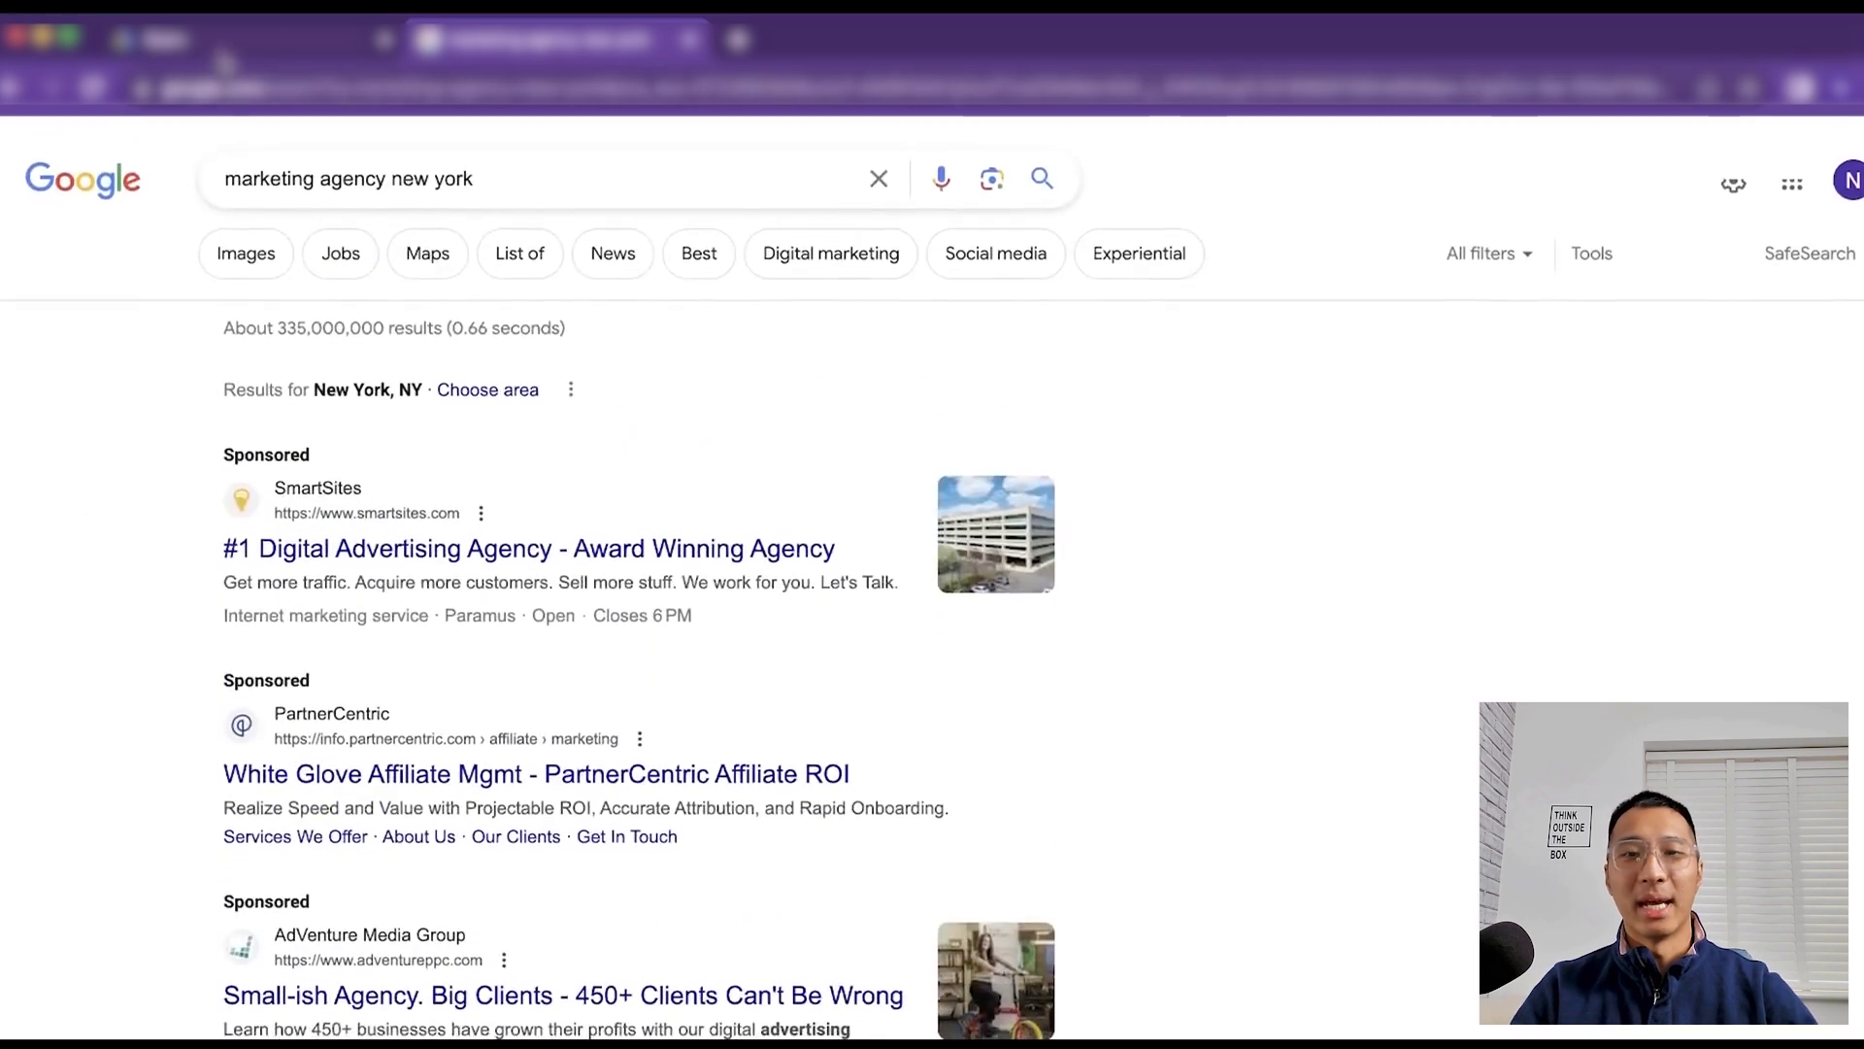
Return to the Google Ads draft, set headlines two and three to Full Service Digital Ads and Guaranteed Results, and clear the other headlines
{"action": "left_click", "coordinate": [208, 52]}
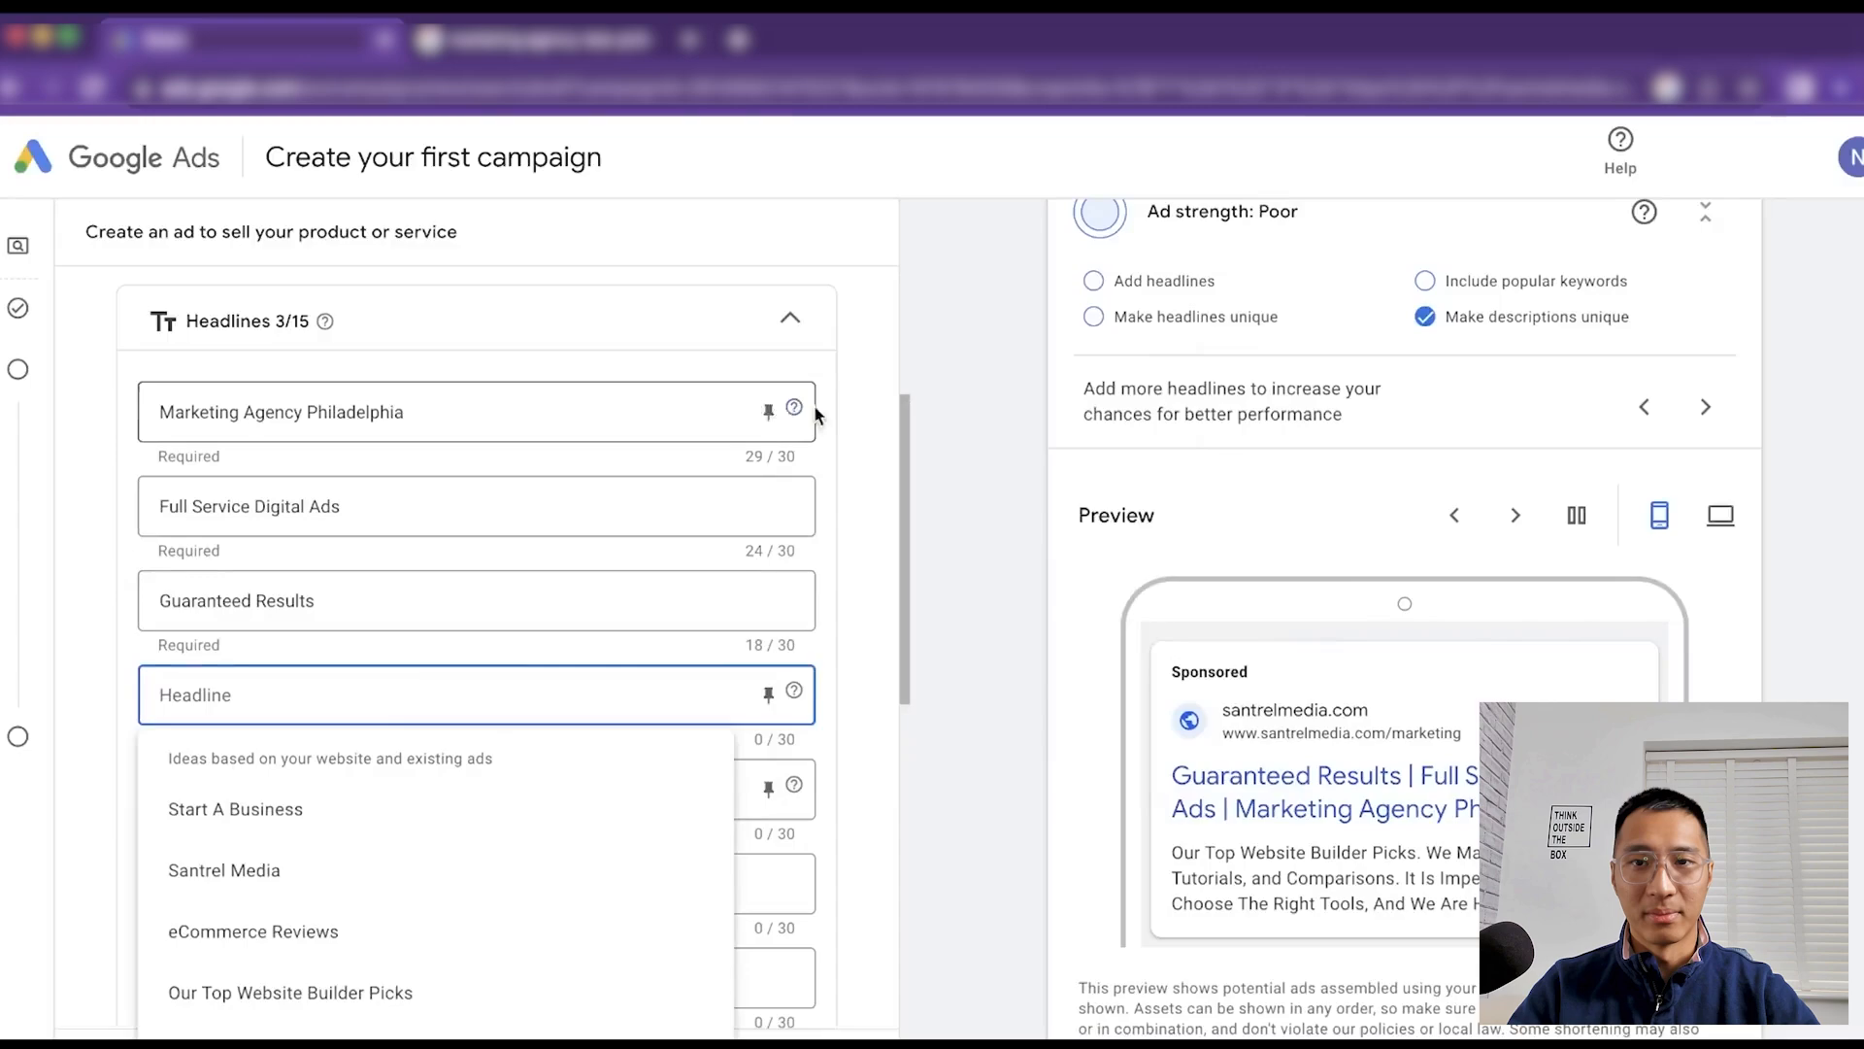
{"action": "left_click", "coordinate": [866, 437]}
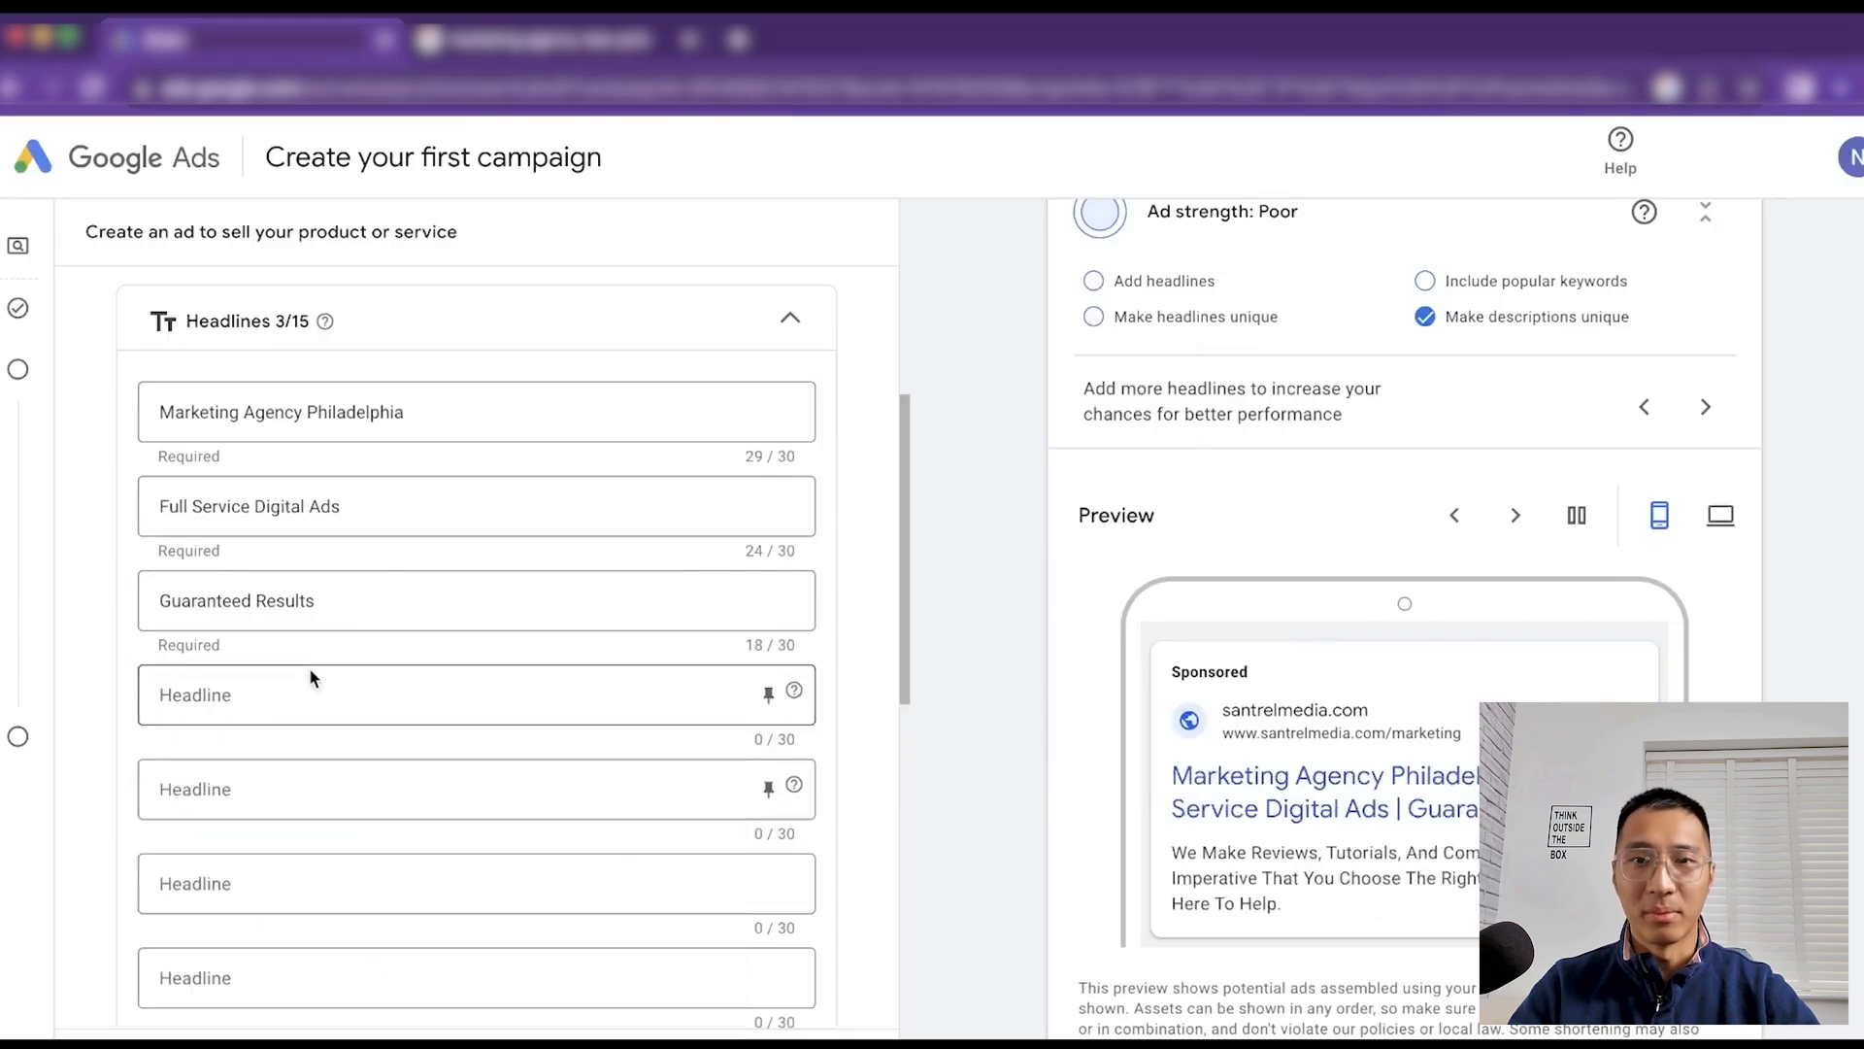
Clear the first two prefilled descriptions of the ad
{"action": "scroll", "coordinate": [299, 789], "scroll_direction": "down", "scroll_amount": 8}
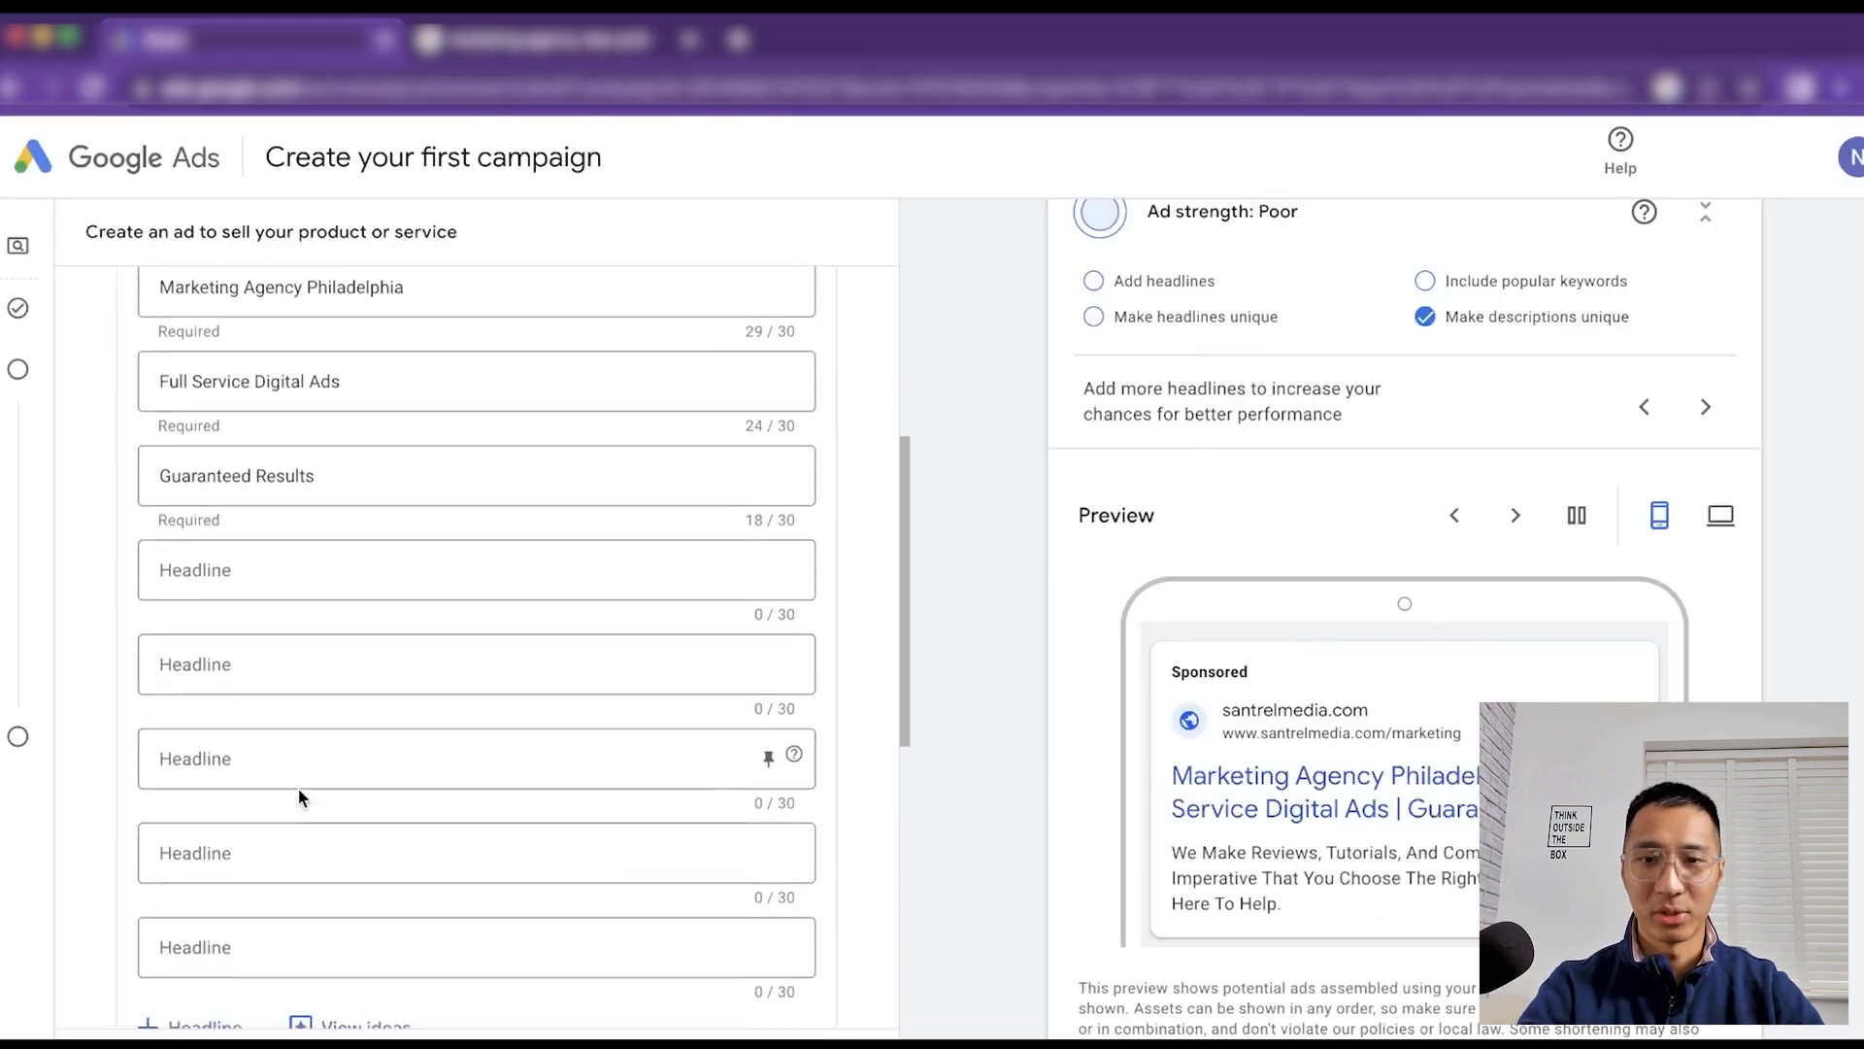
{"action": "scroll", "coordinate": [299, 788], "scroll_direction": "down", "scroll_amount": 2}
{"action": "left_click", "coordinate": [612, 456]}
{"action": "left_click_drag", "start_coordinate": [571, 452], "coordinate": [180, 429]}
{"action": "key", "text": "BackSpace"}
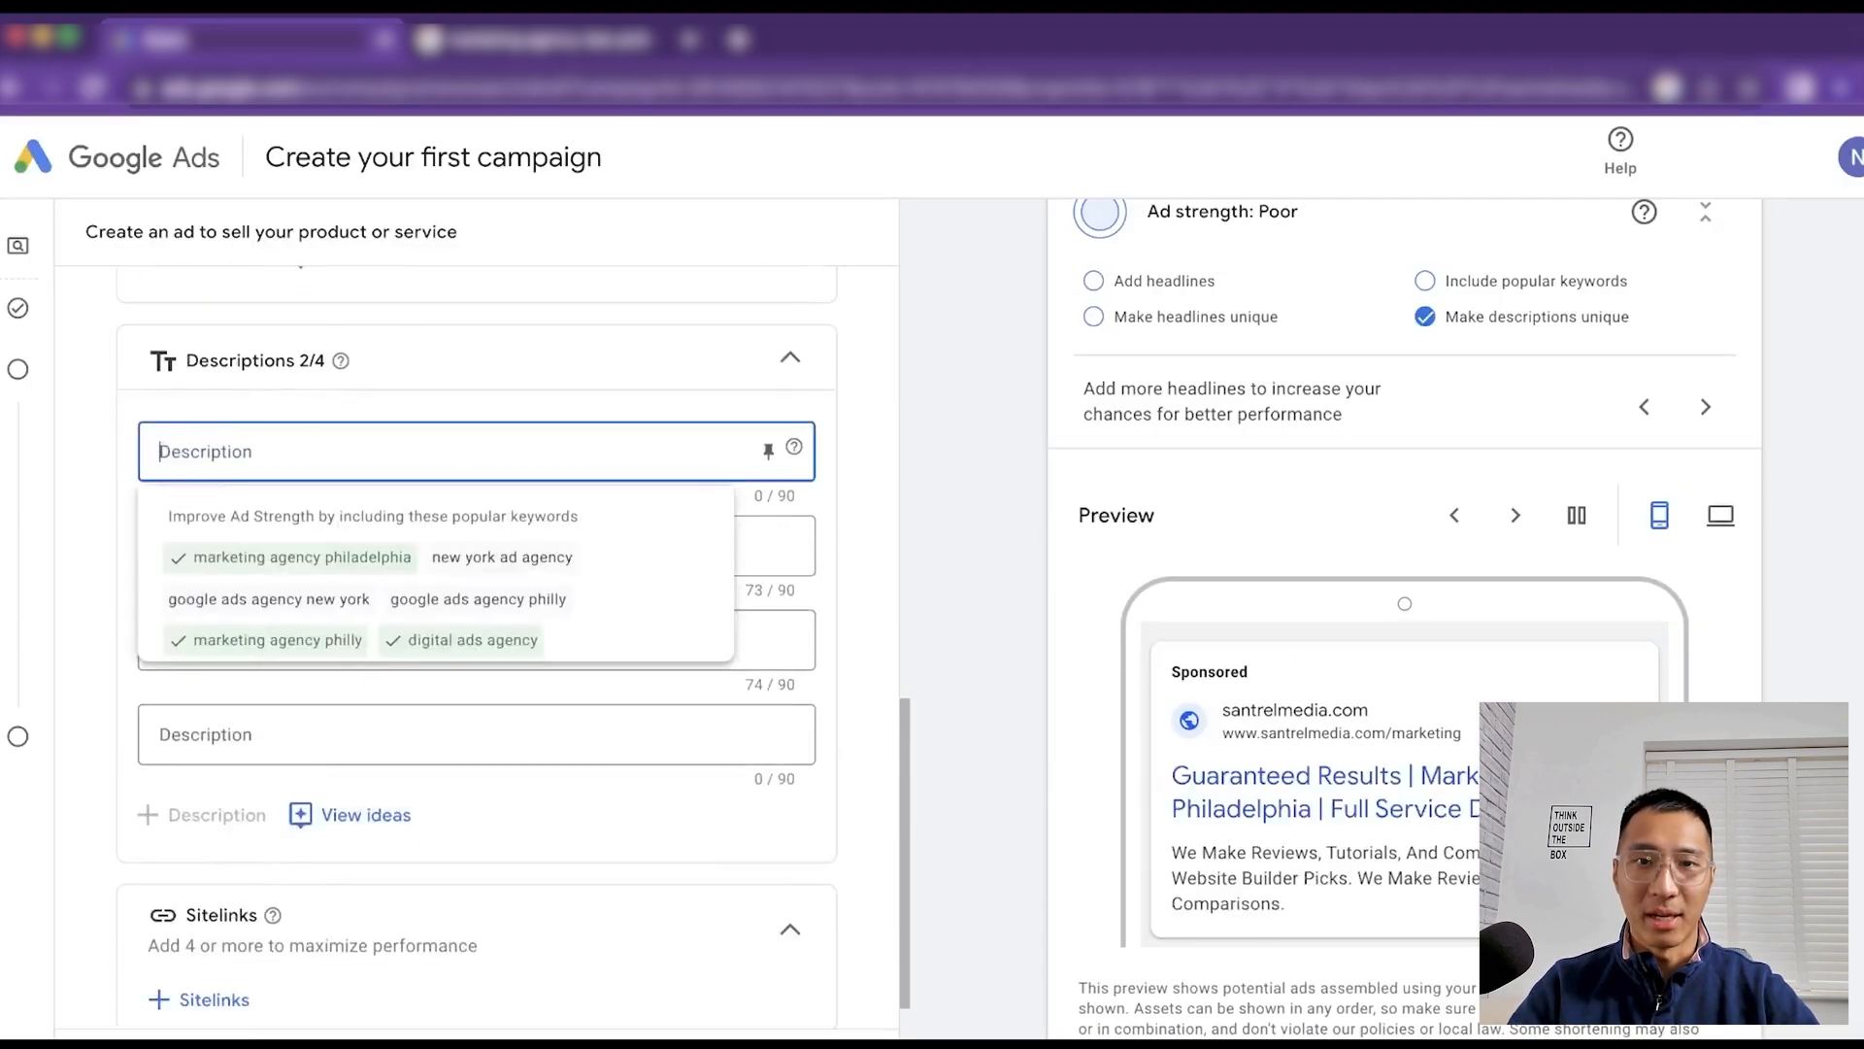
{"action": "left_click", "coordinate": [741, 547]}
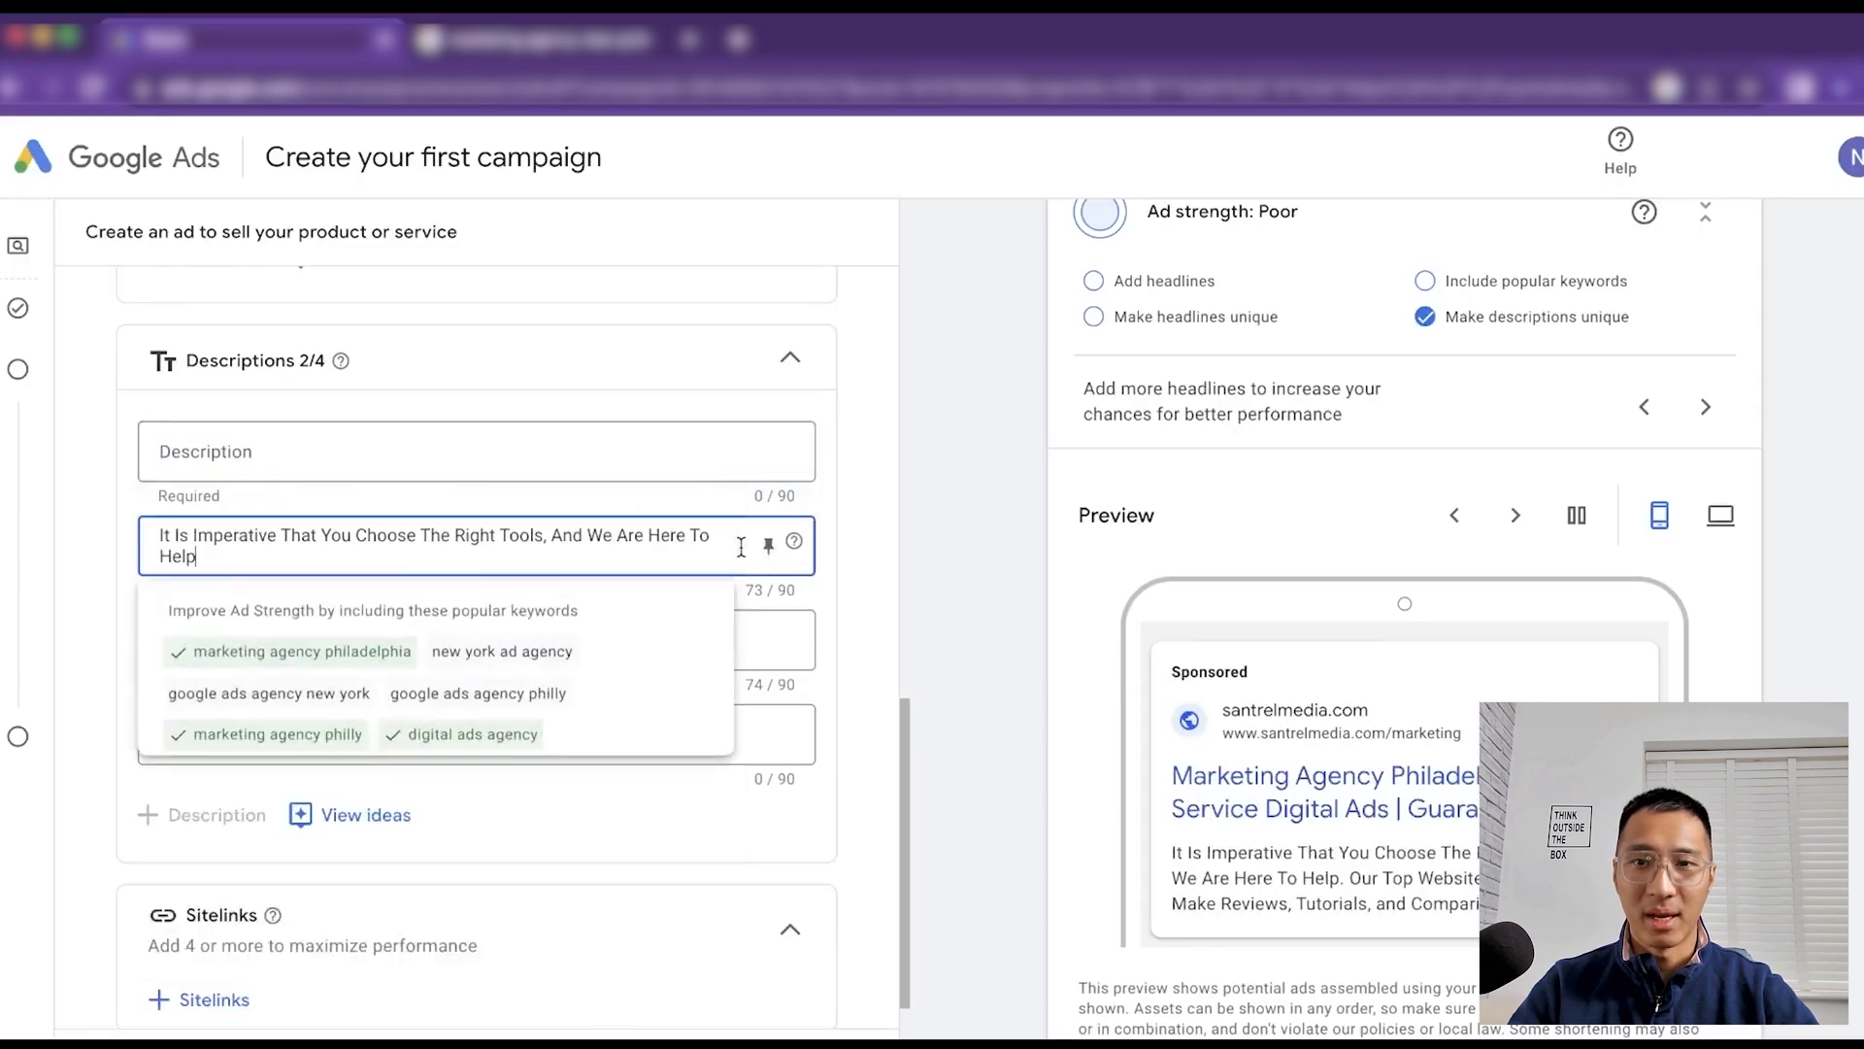
{"action": "left_click_drag", "start_coordinate": [740, 546], "coordinate": [143, 520]}
{"action": "key", "text": "BackSpace"}
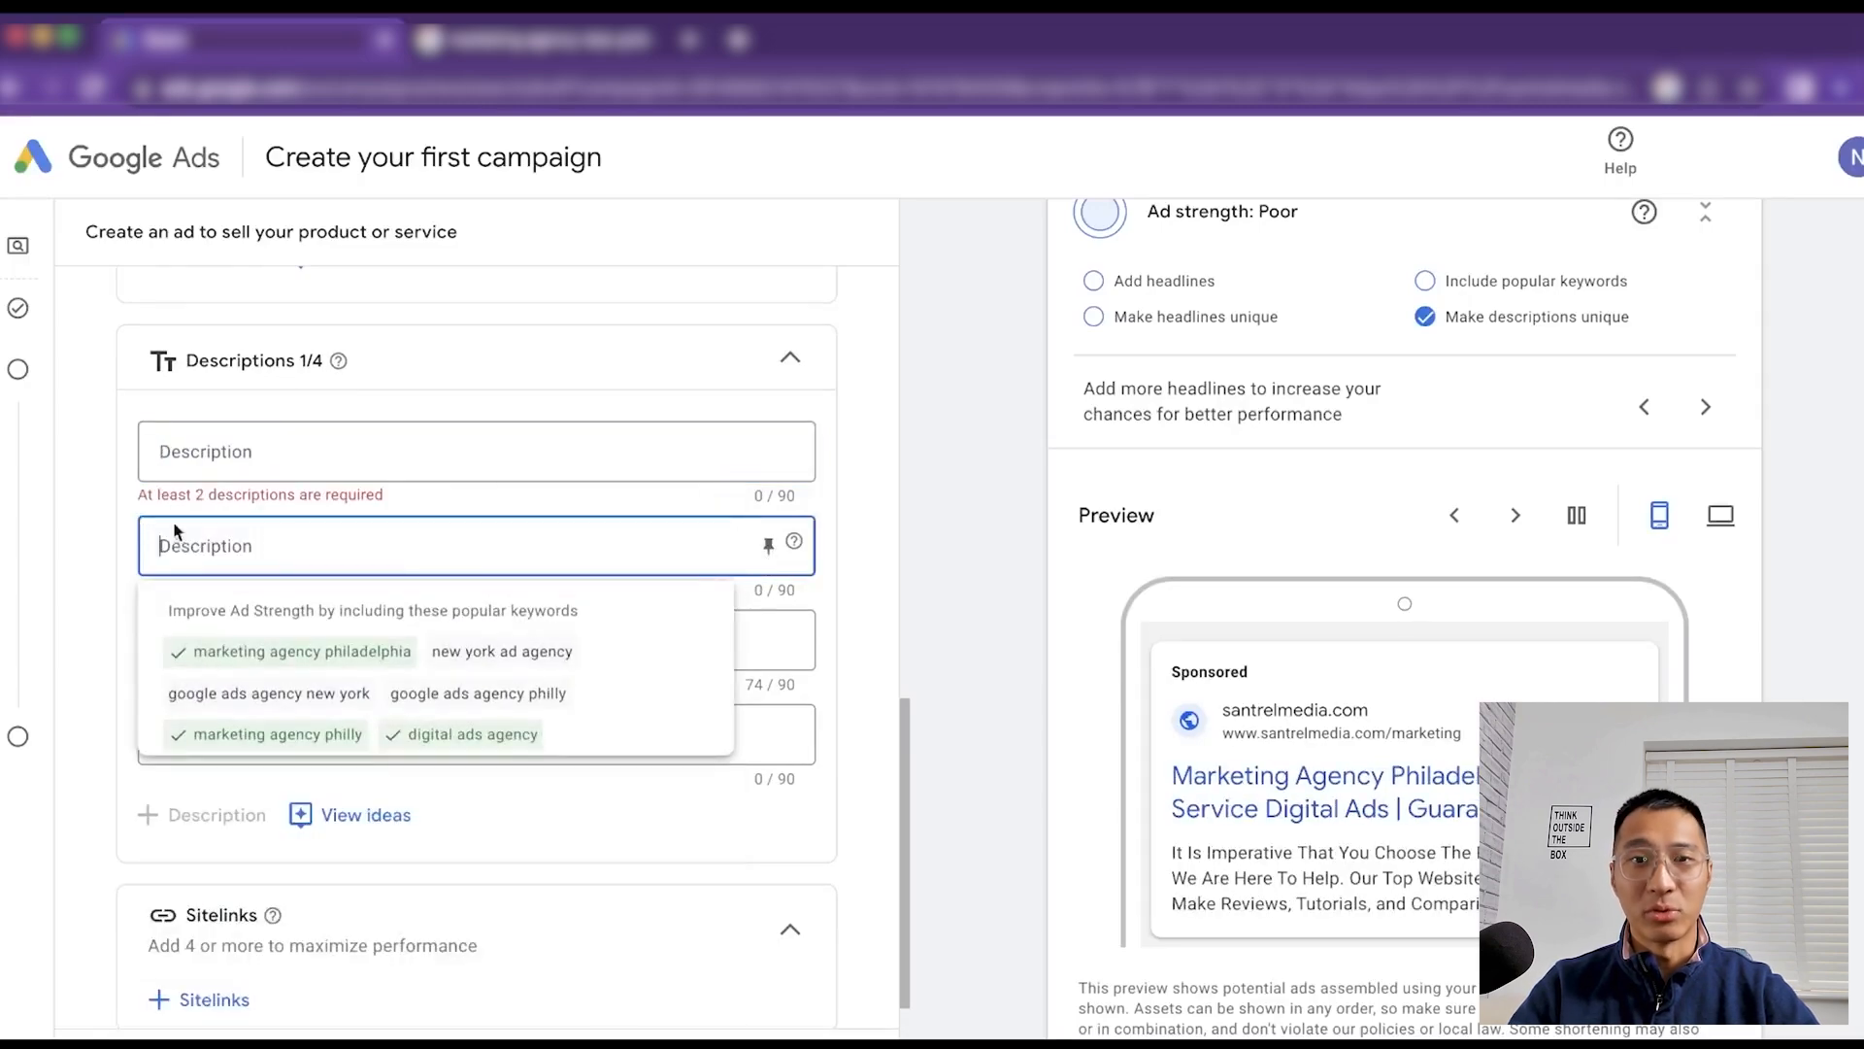
Clear the third description and enter We run digital ads to scale your business and Let us help you grow you company as the first two
{"action": "left_click", "coordinate": [266, 602]}
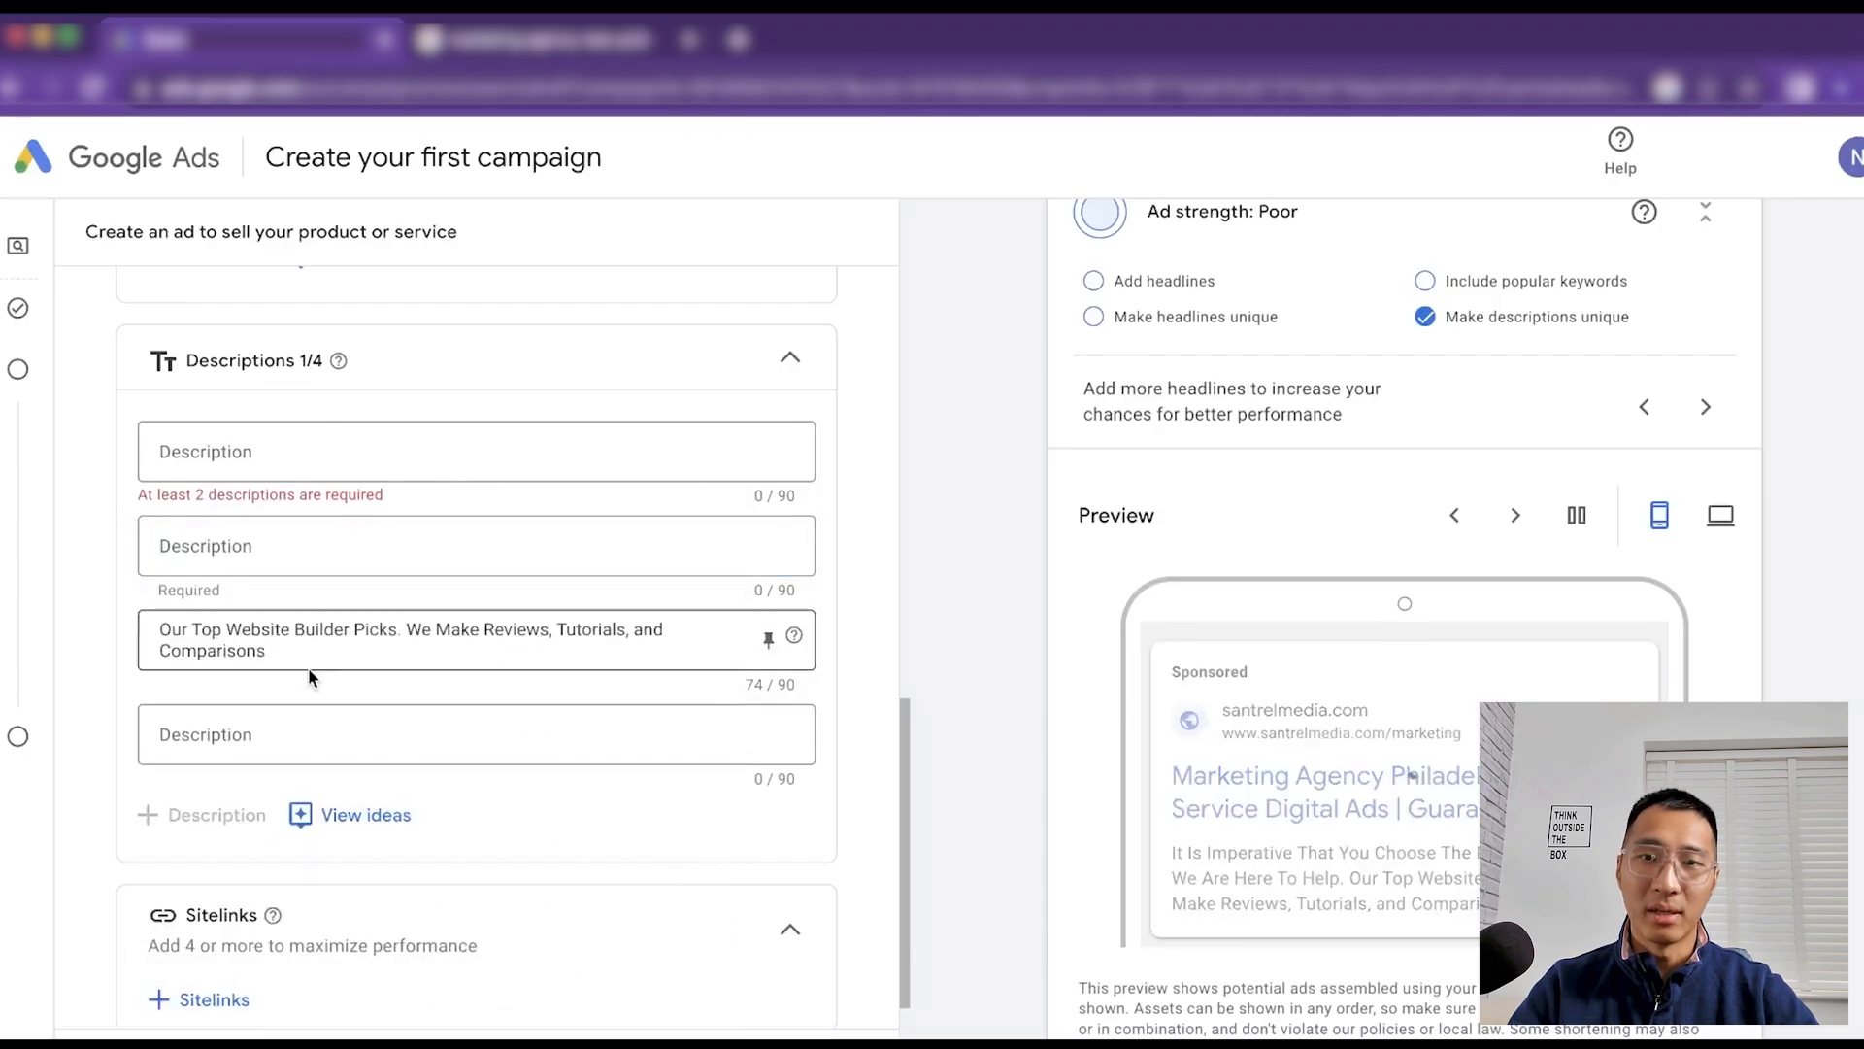
{"action": "left_click", "coordinate": [264, 649]}
{"action": "left_click_drag", "start_coordinate": [264, 649], "coordinate": [150, 638]}
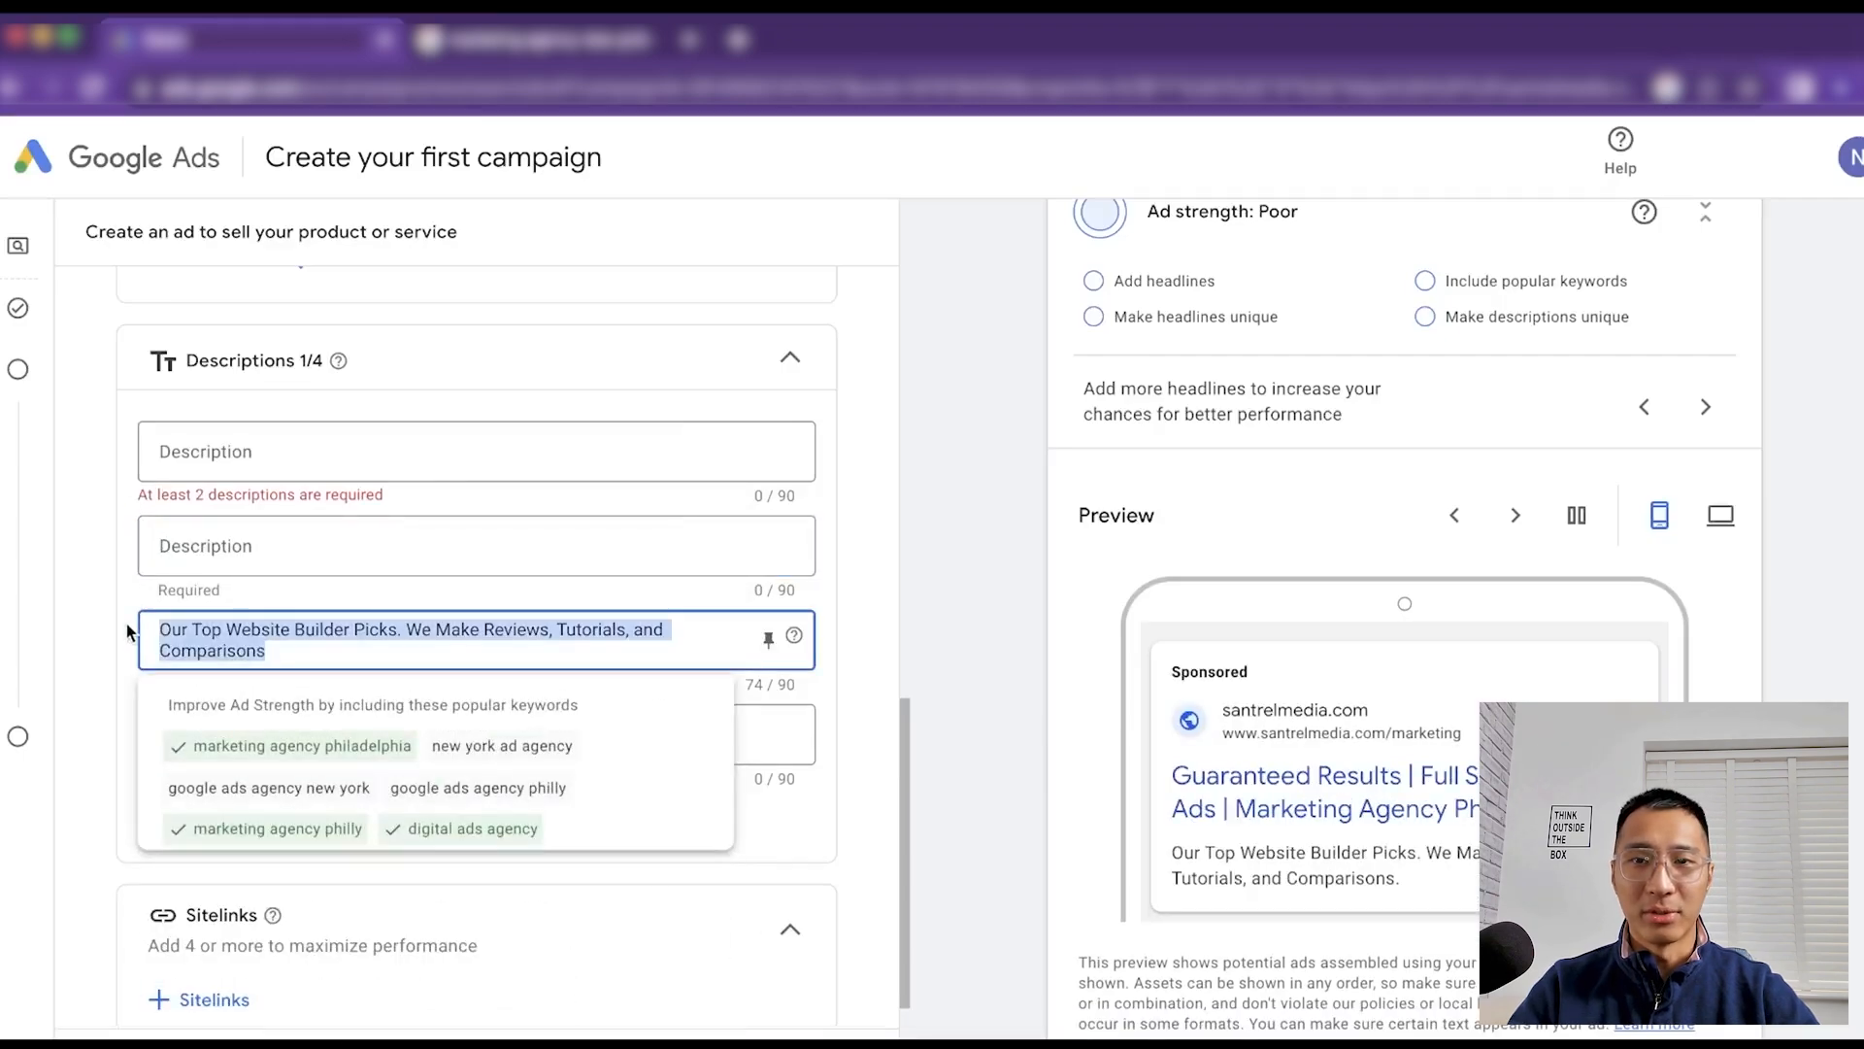
{"action": "key", "text": "BackSpace"}
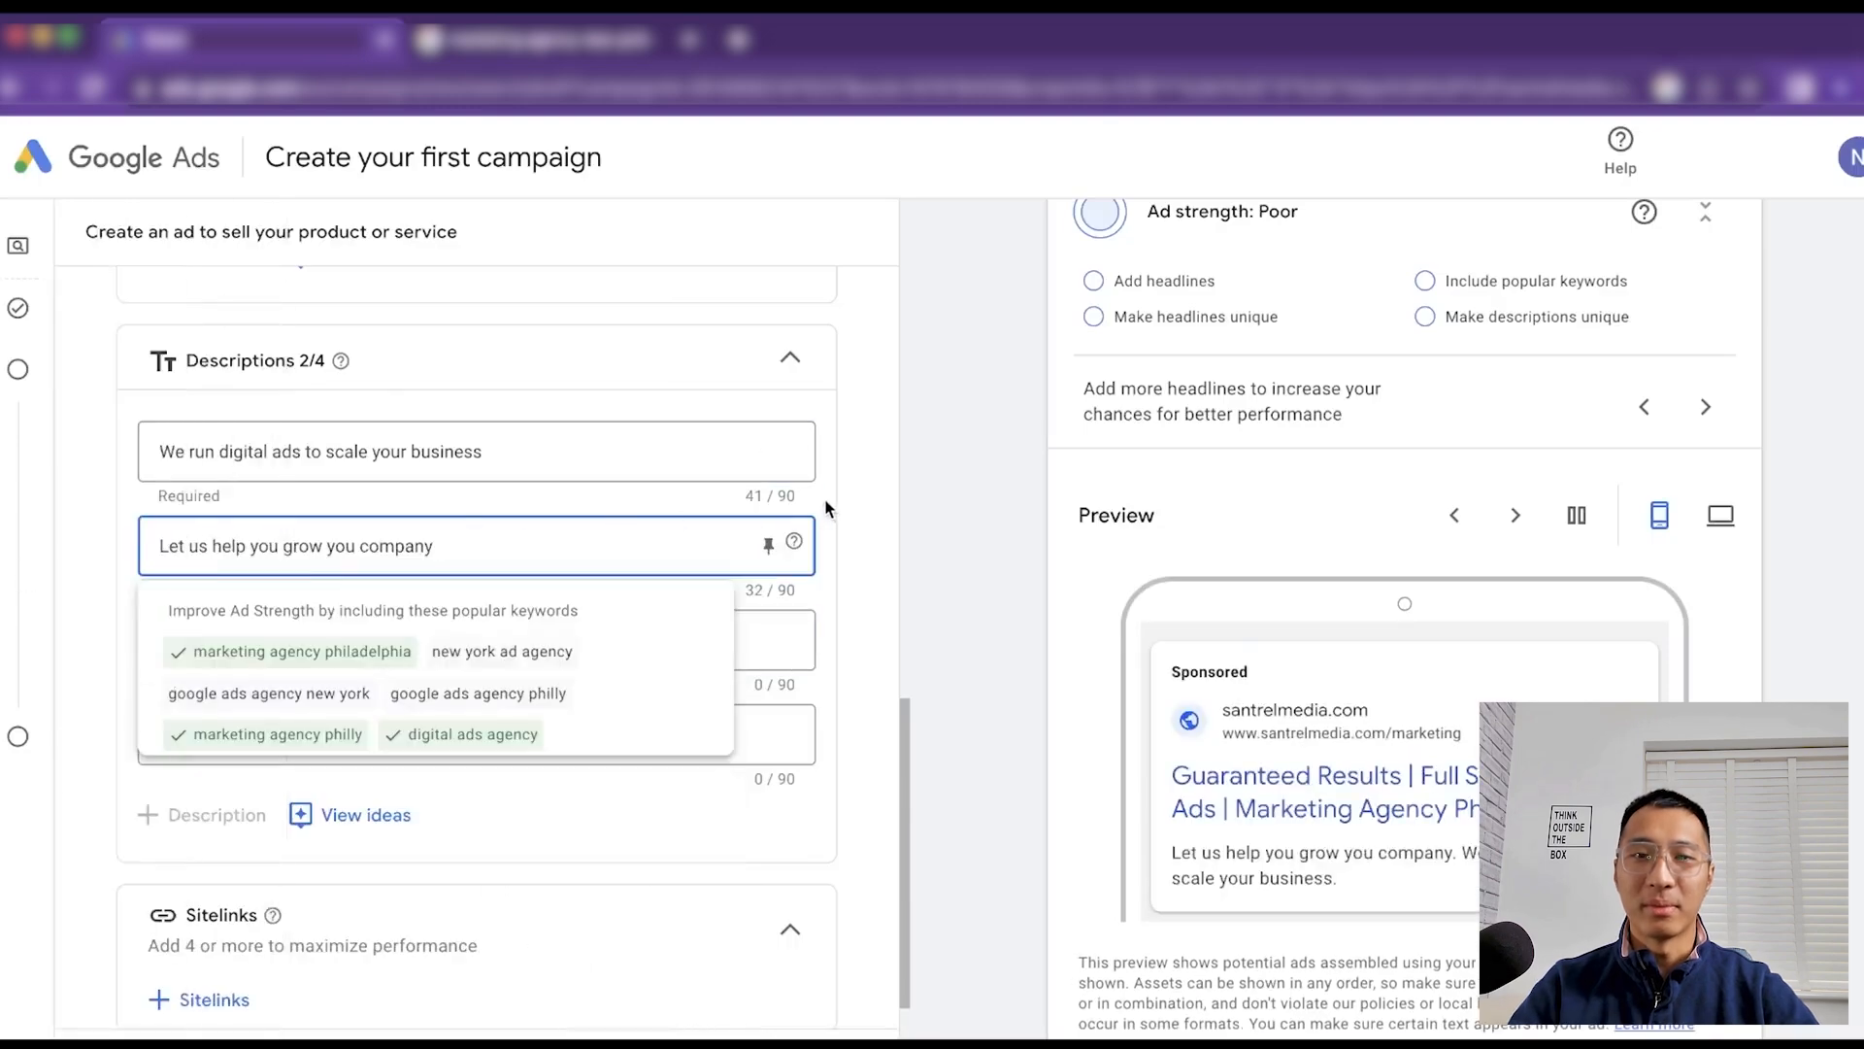
{"action": "left_click", "coordinate": [828, 509]}
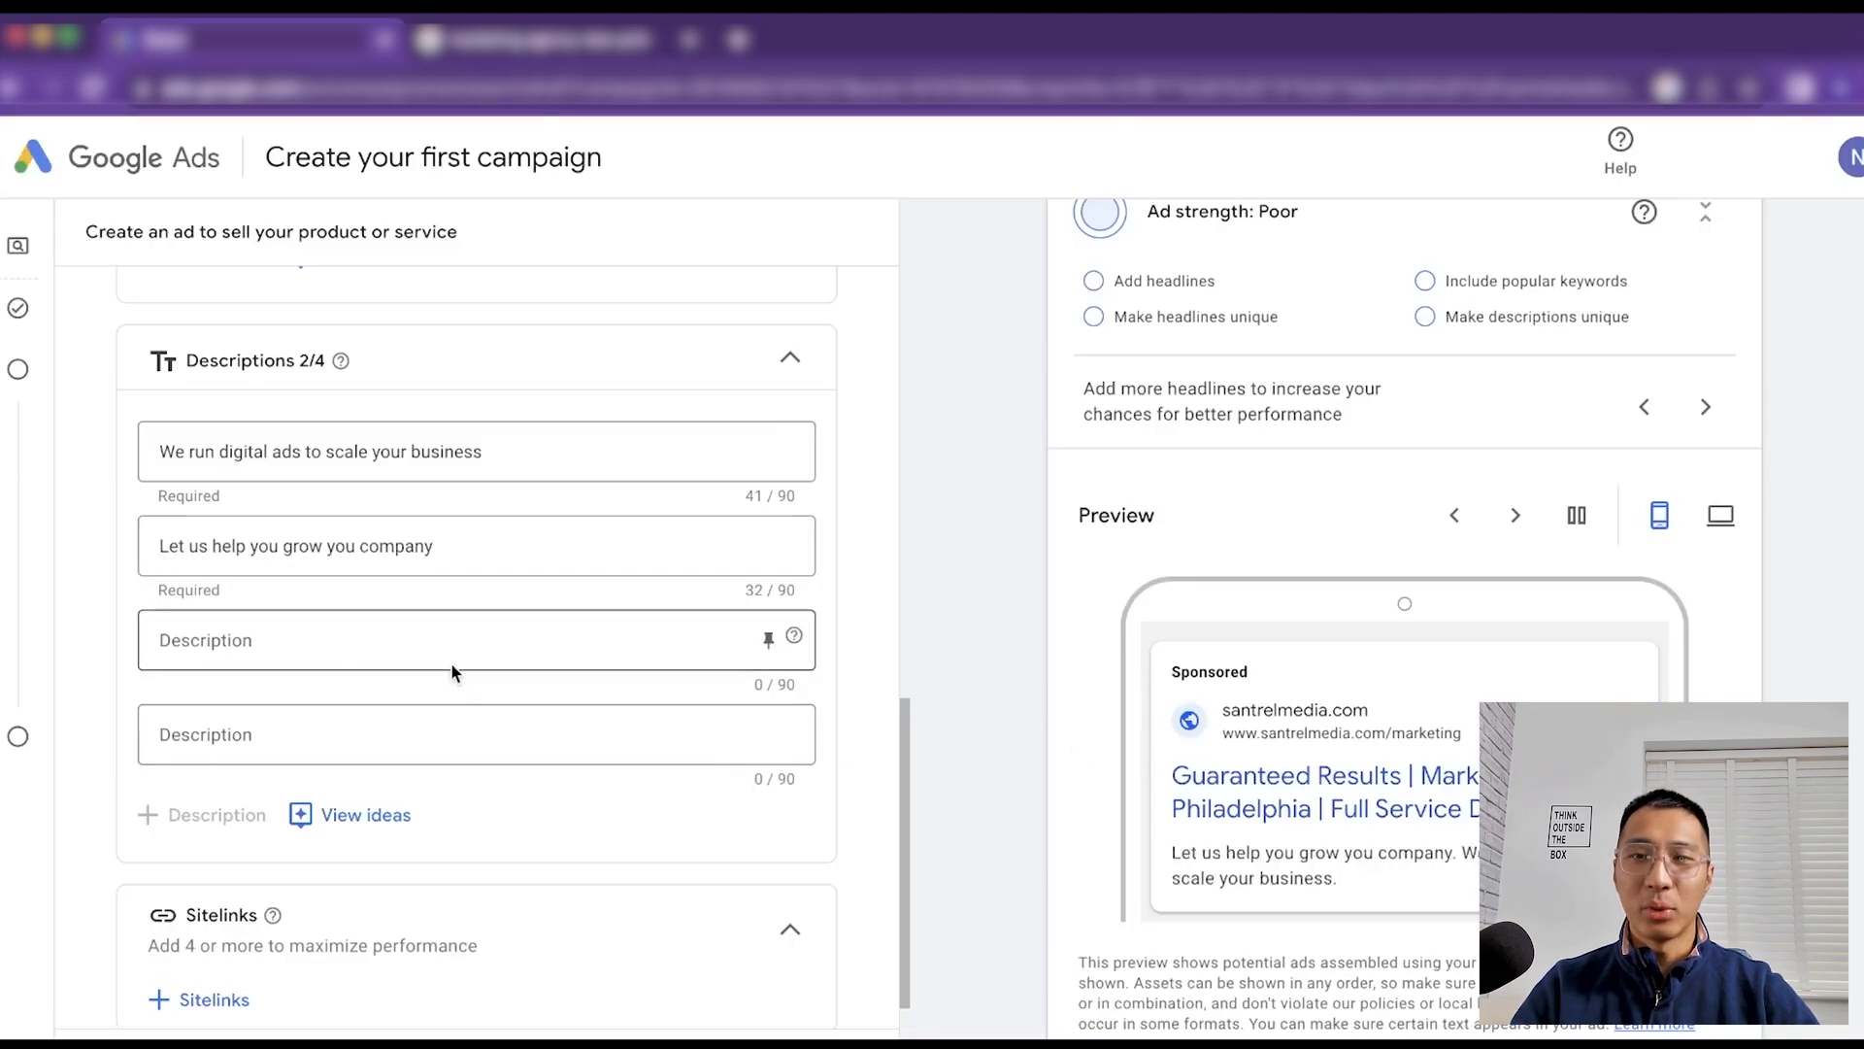
Look over the Sitelinks, additional asset types and URL options below the ad's descriptions
{"action": "scroll", "coordinate": [451, 662], "scroll_direction": "down", "scroll_amount": 3}
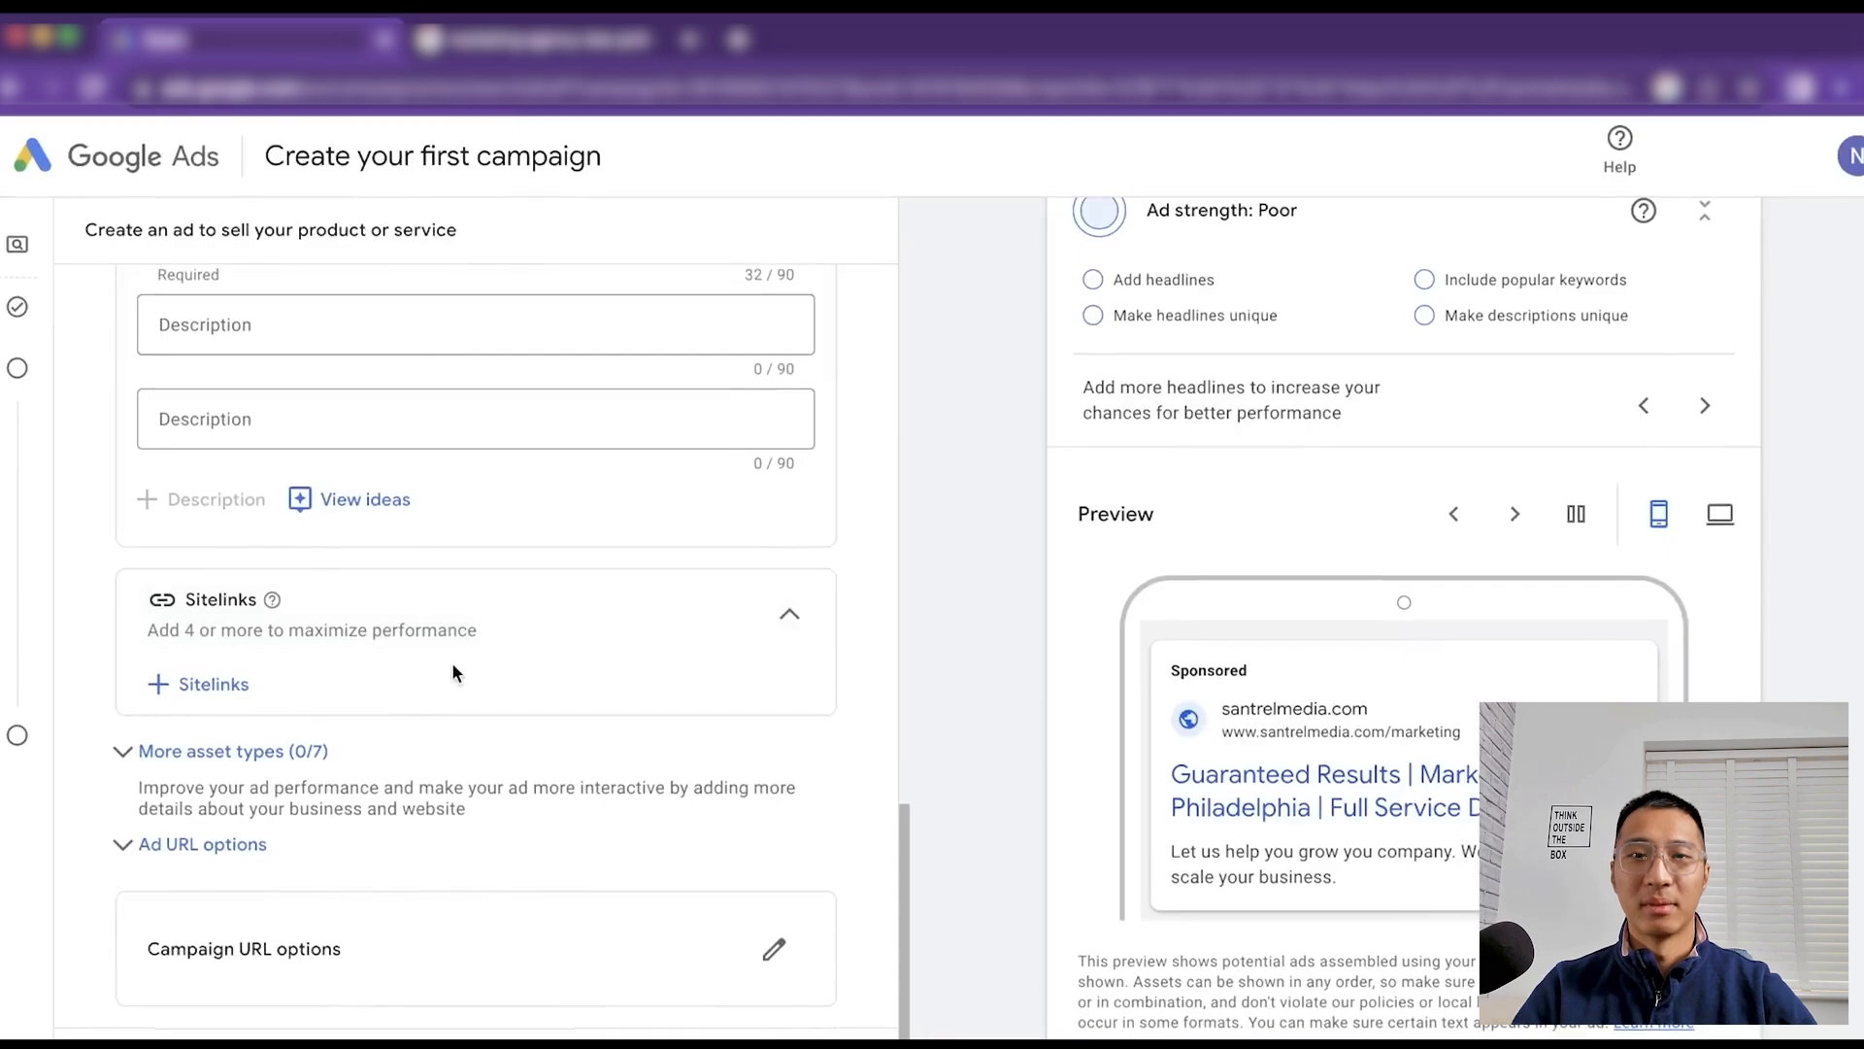
{"action": "scroll", "coordinate": [454, 666], "scroll_direction": "up", "scroll_amount": 1}
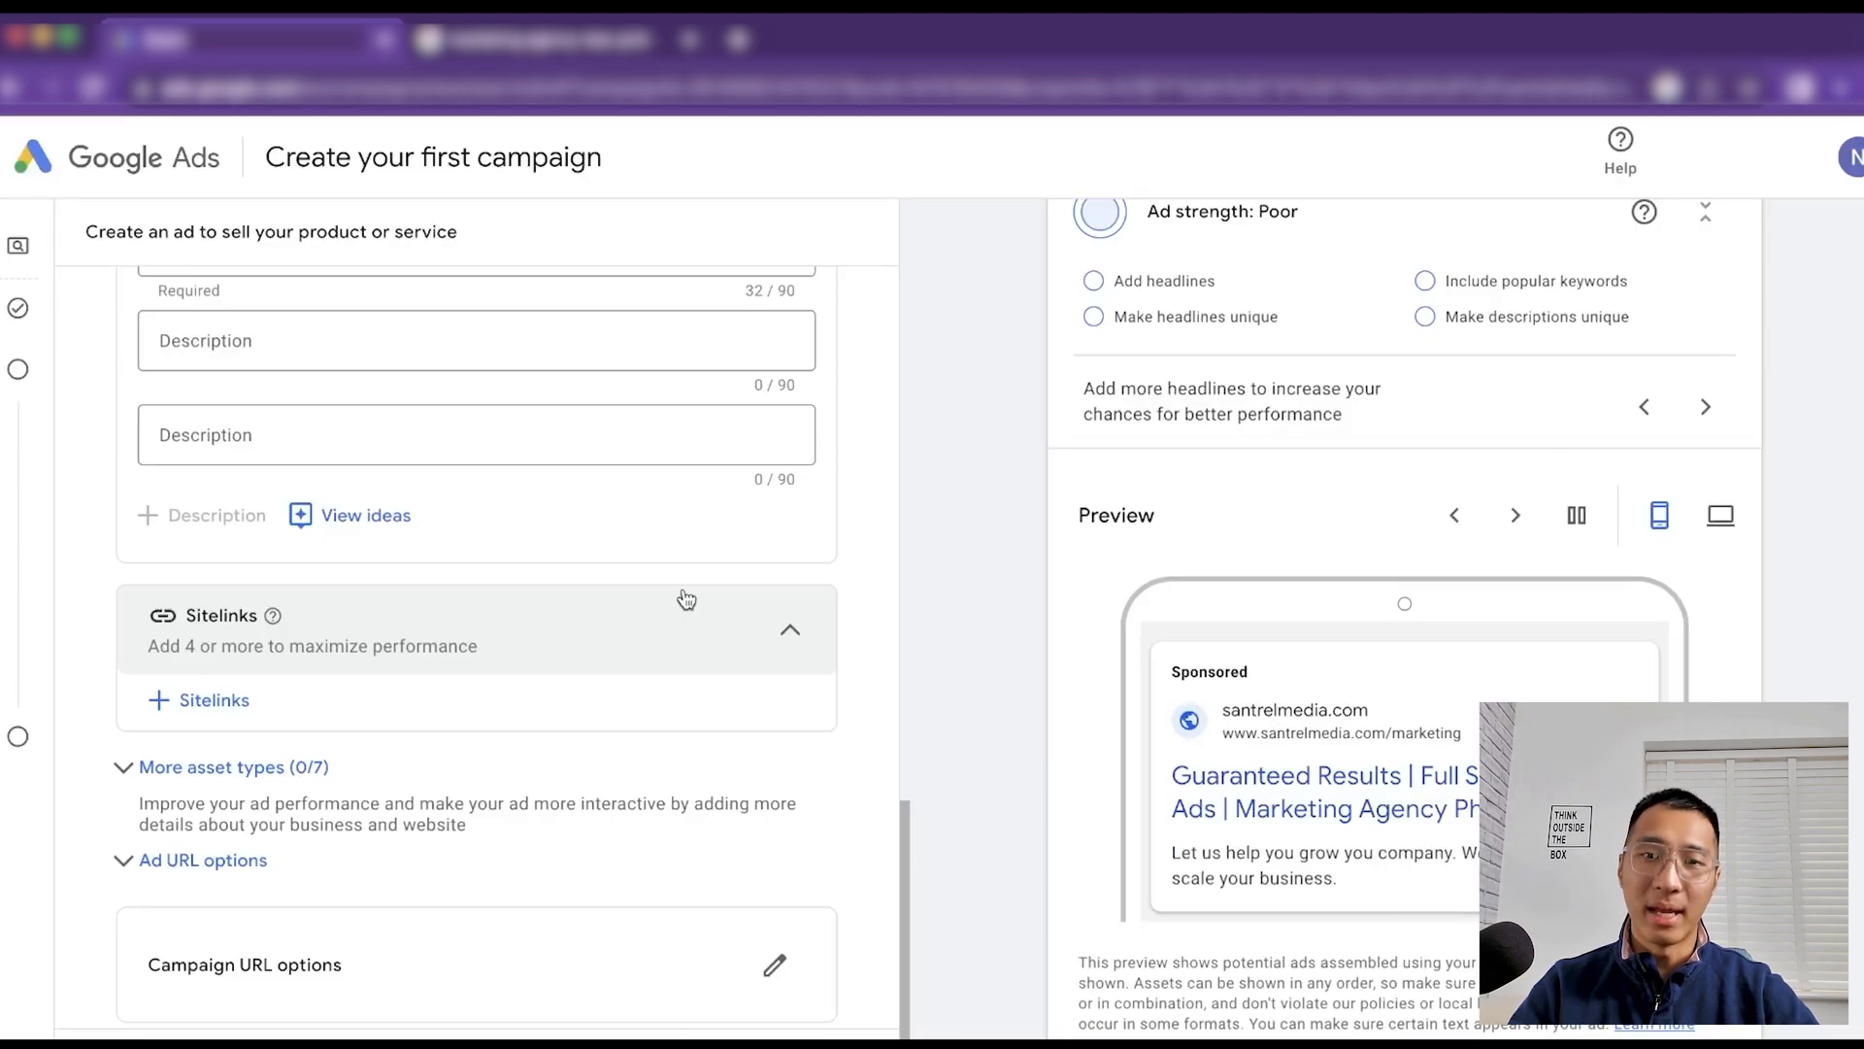
{"action": "scroll", "coordinate": [501, 594], "scroll_direction": "down", "scroll_amount": 1}
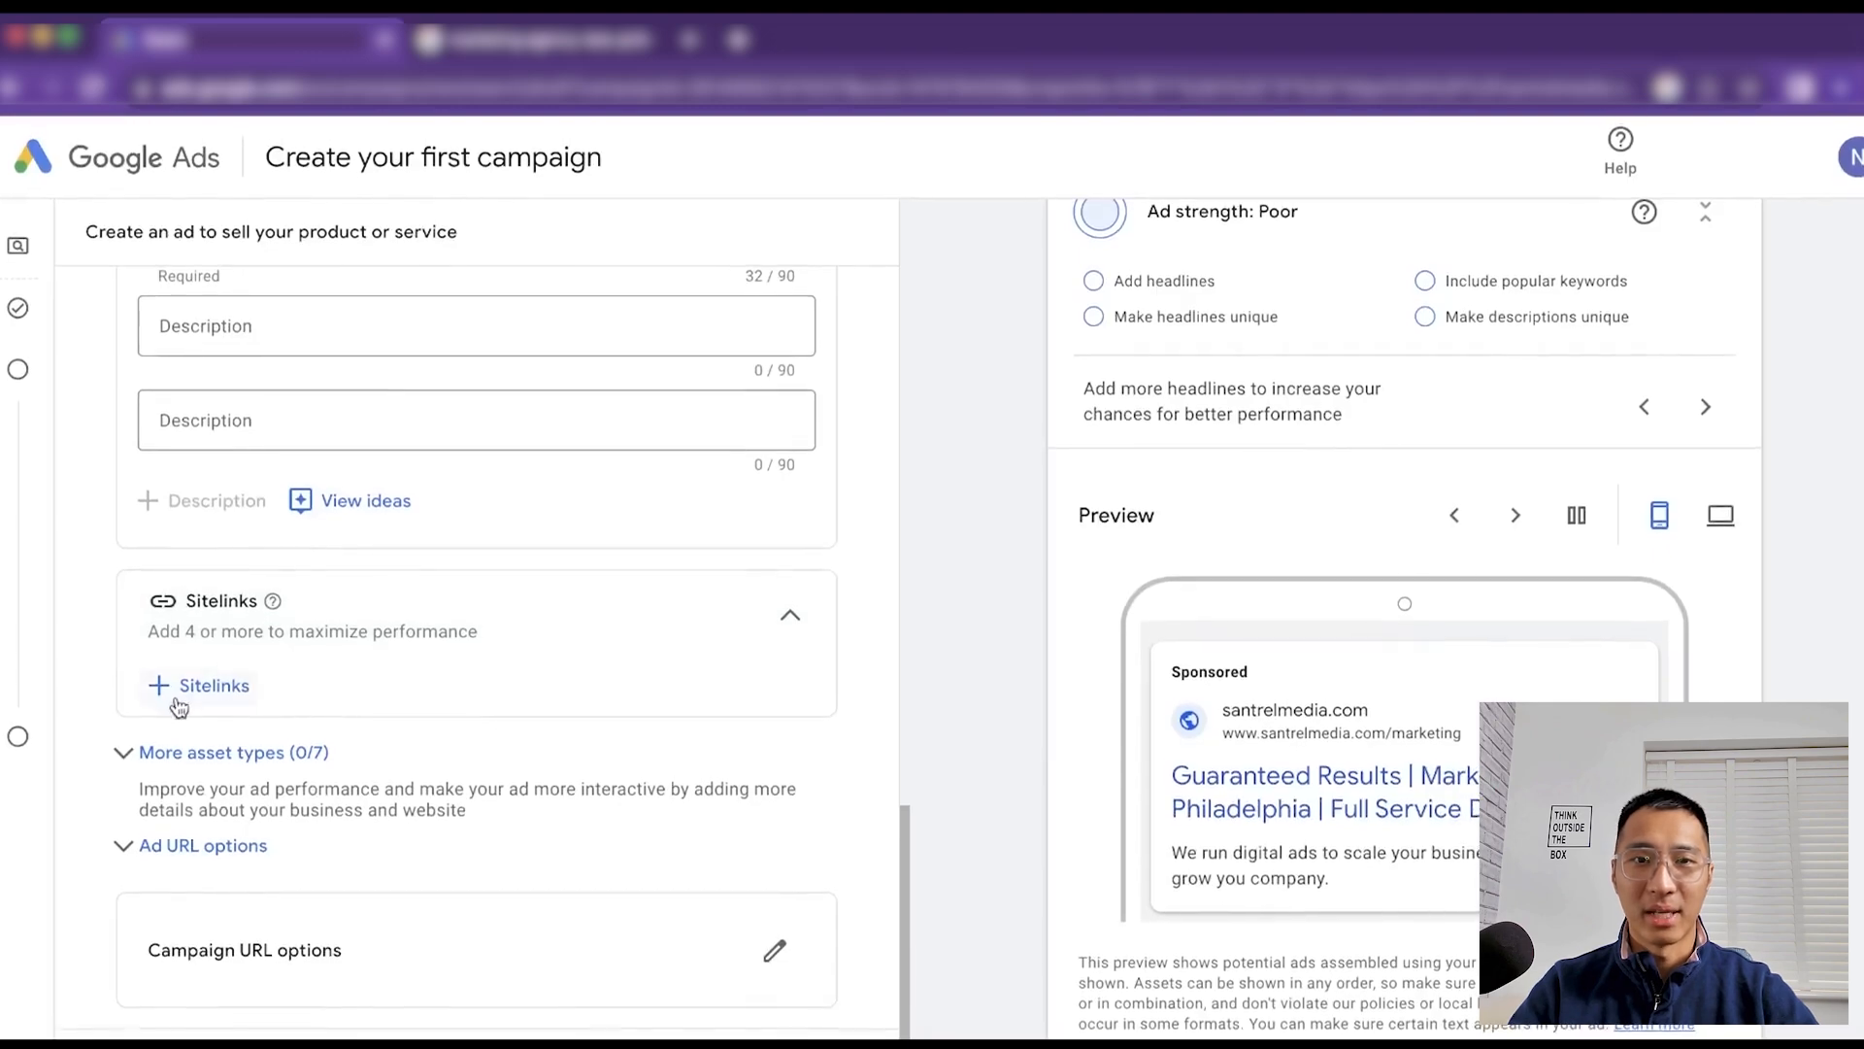
View the sitelink creation form and leave it without adding a sitelink
{"action": "left_click", "coordinate": [210, 688]}
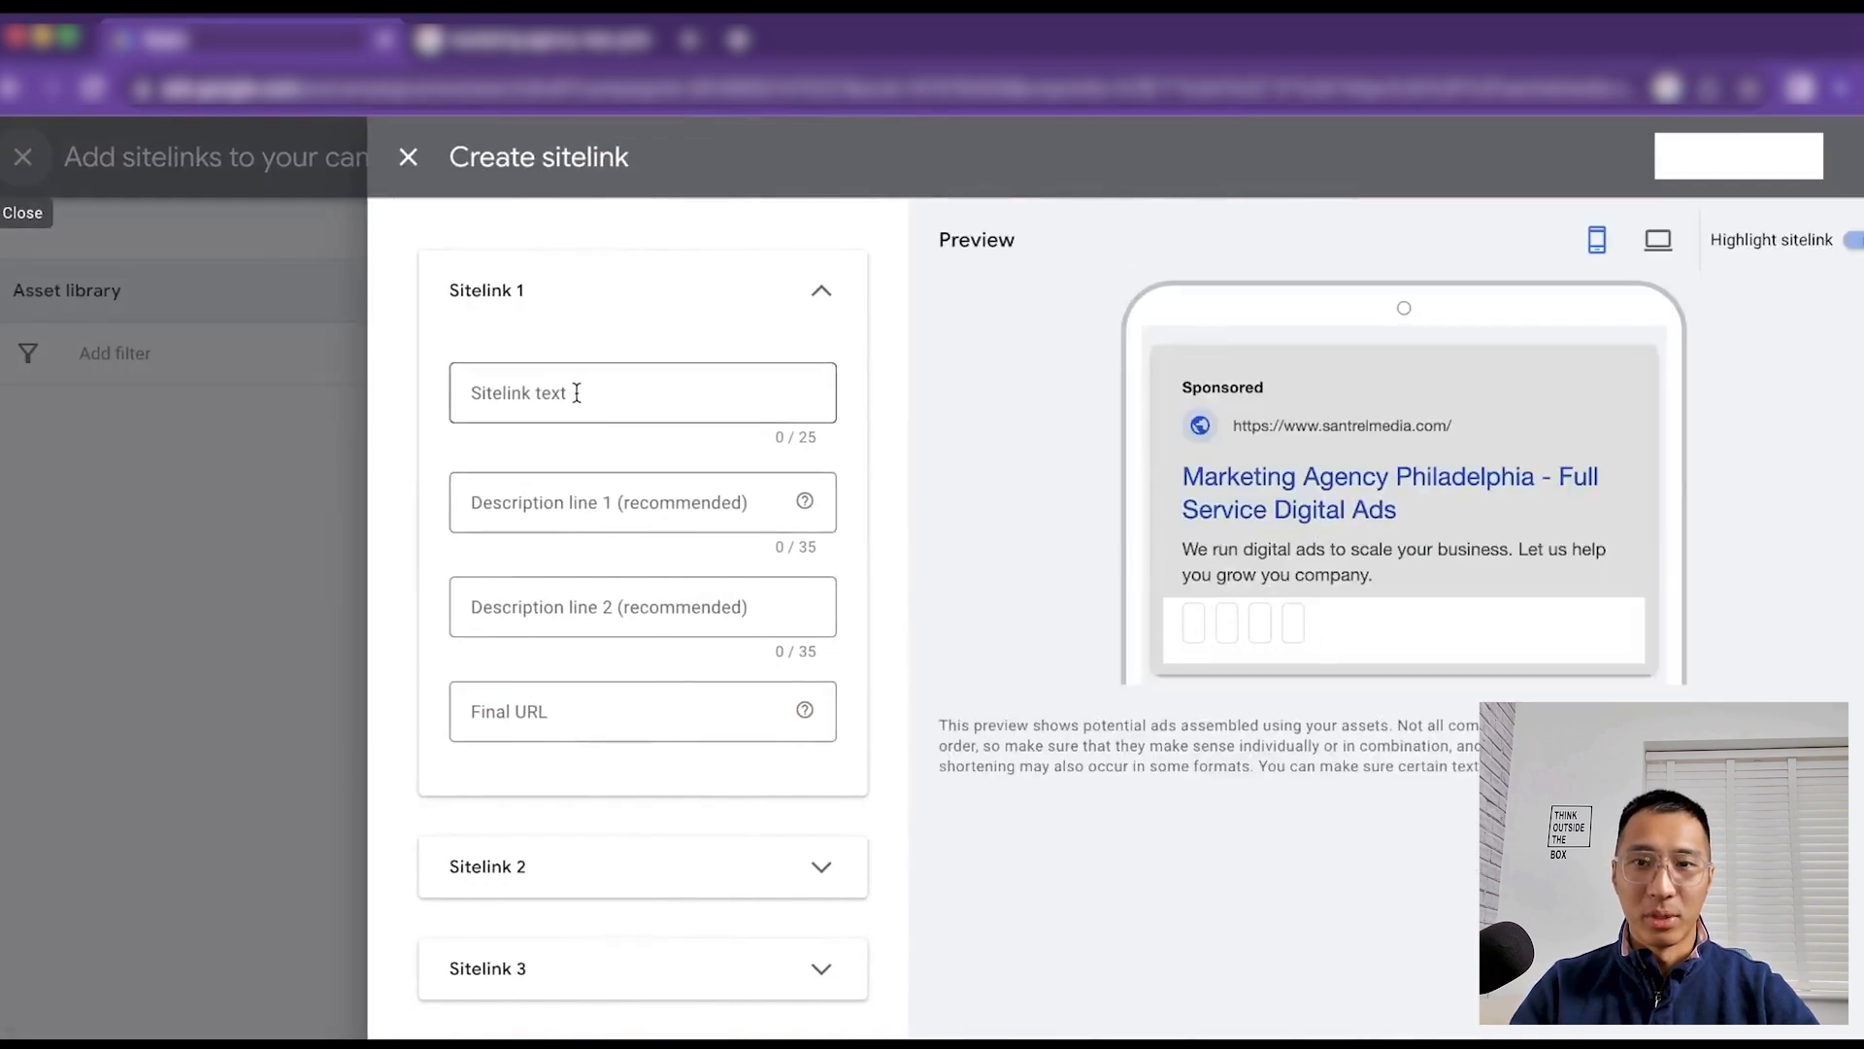
{"action": "left_click", "coordinate": [408, 158]}
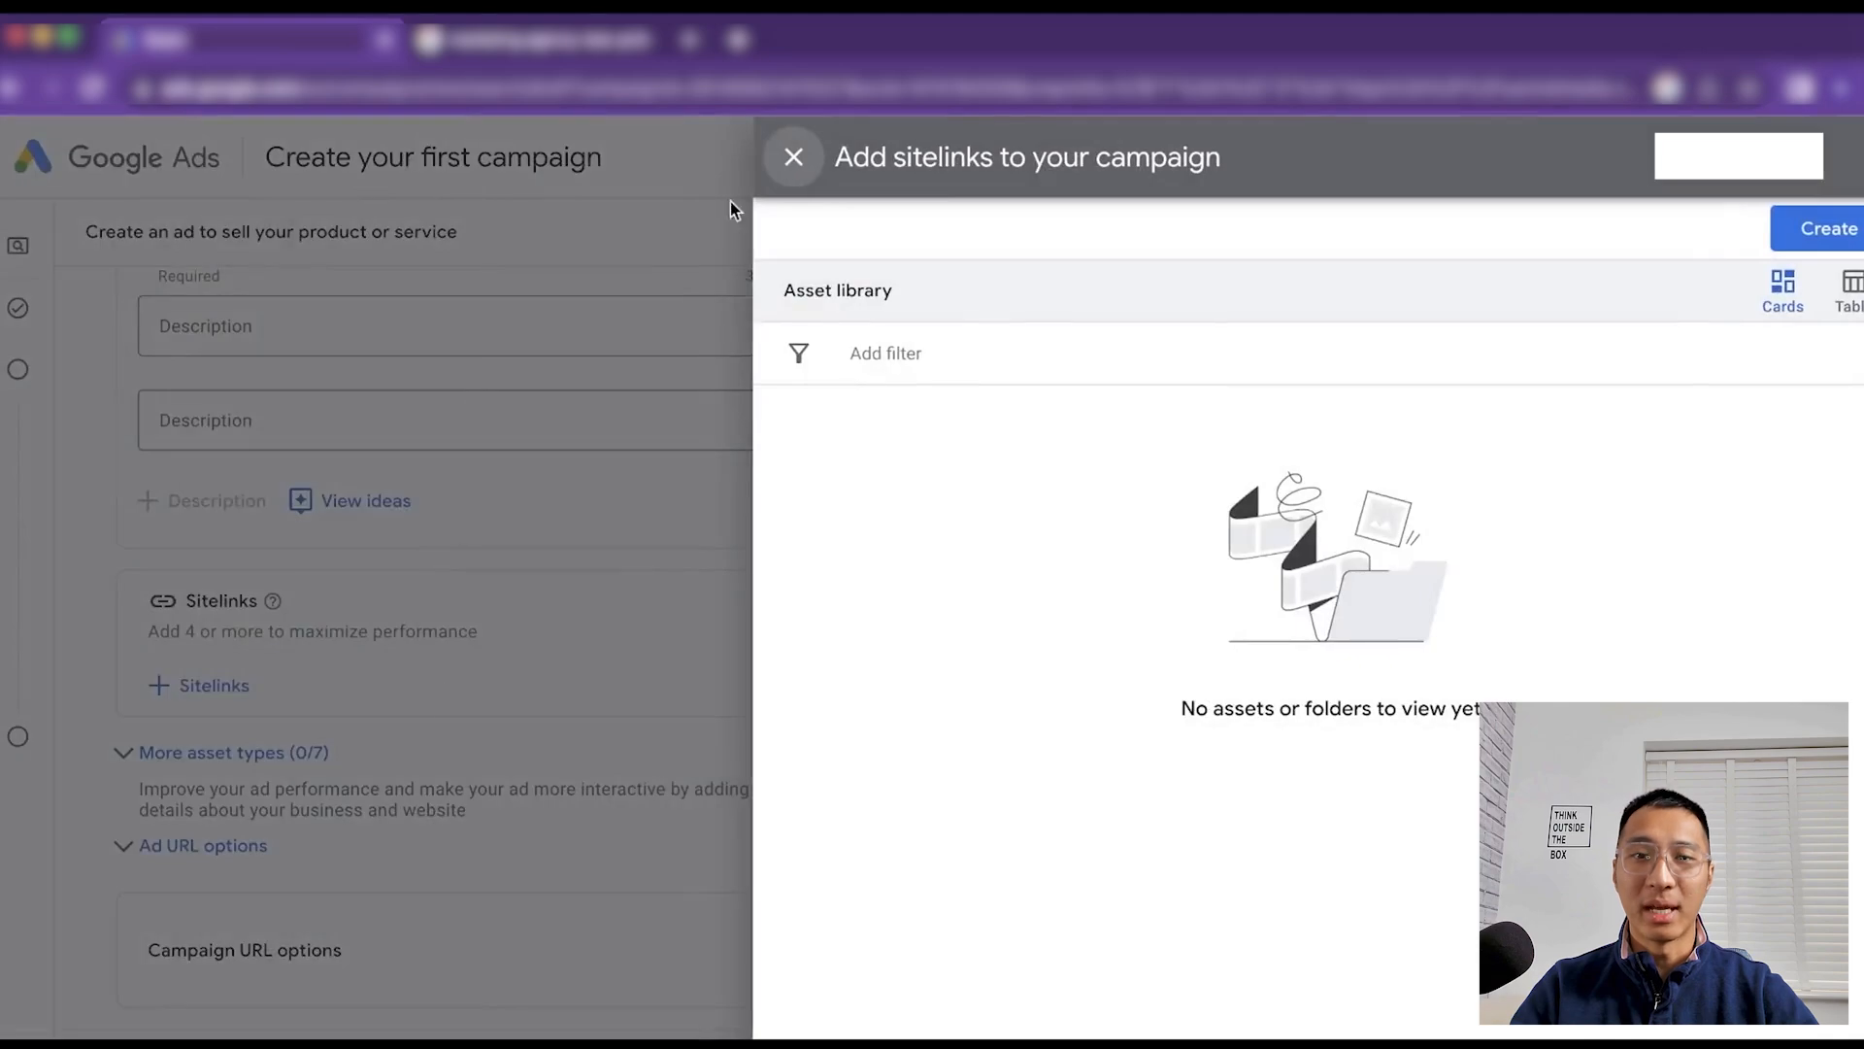
{"action": "left_click", "coordinate": [788, 158]}
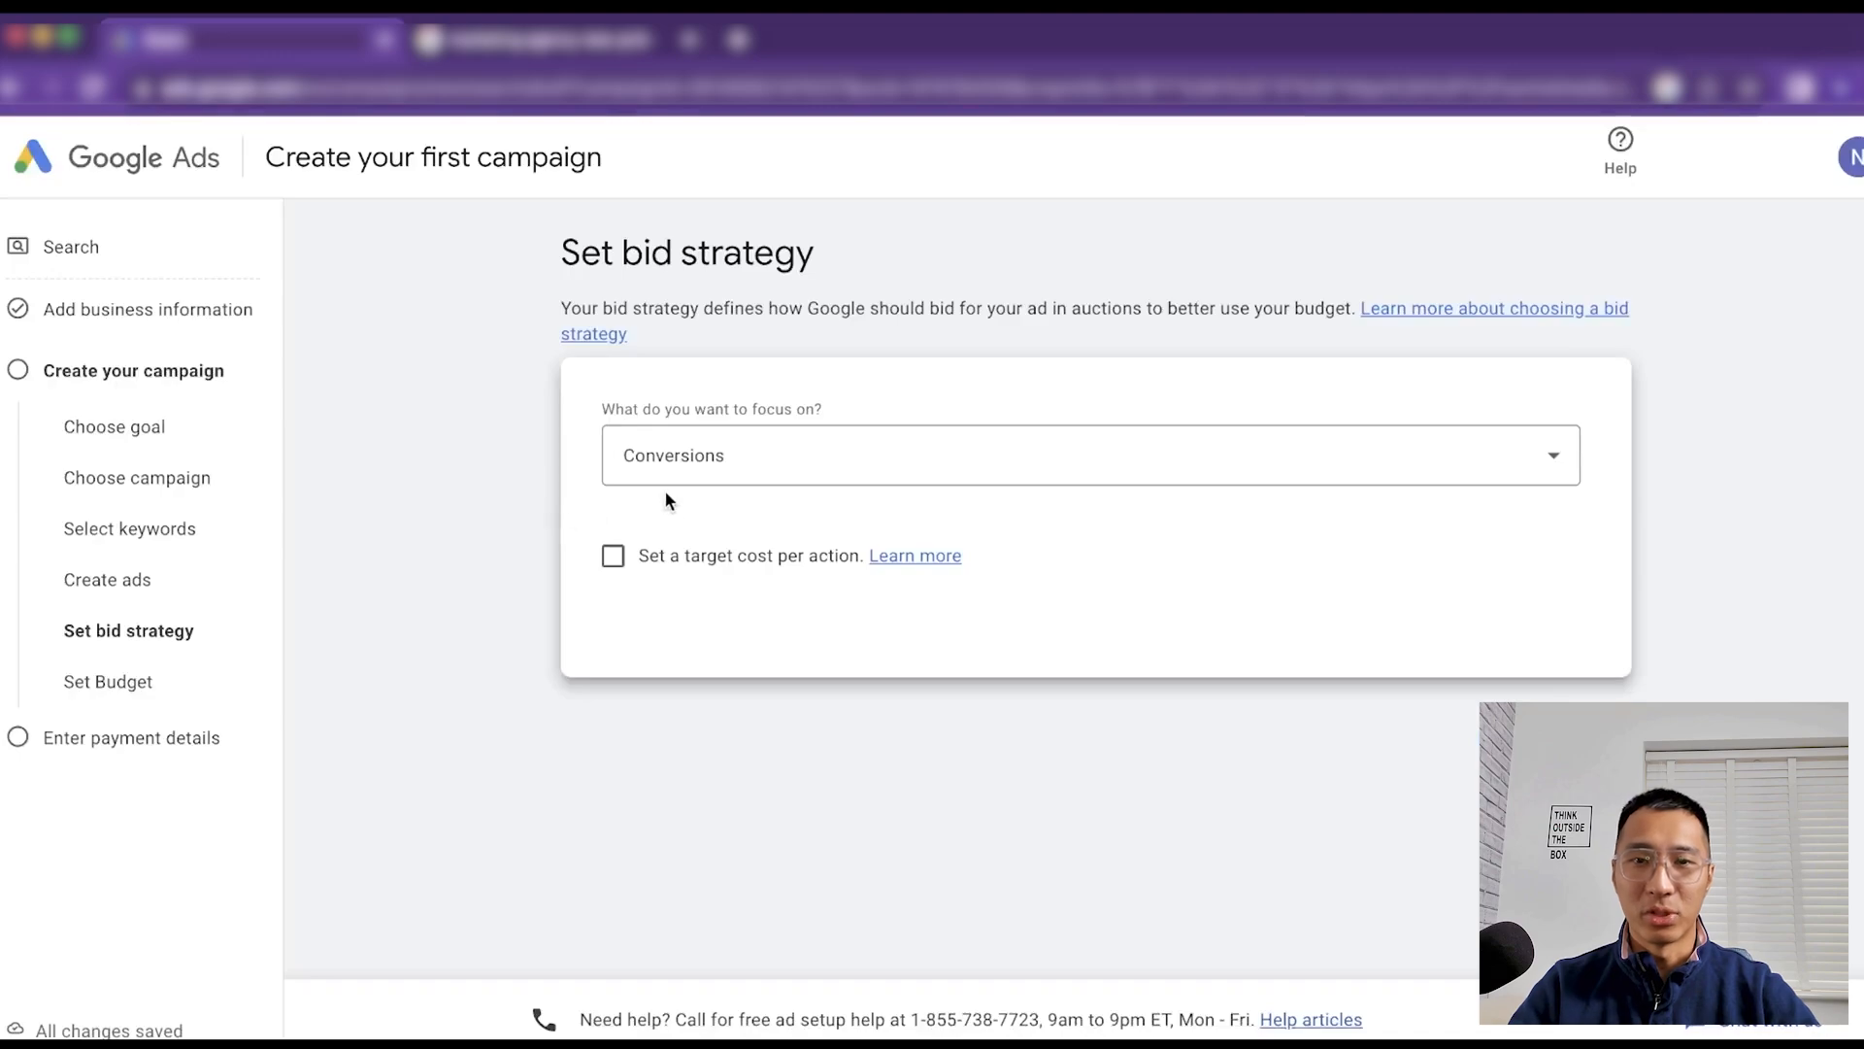
Compare the bid strategy focus options and choose Clicks
{"action": "left_click", "coordinate": [989, 467]}
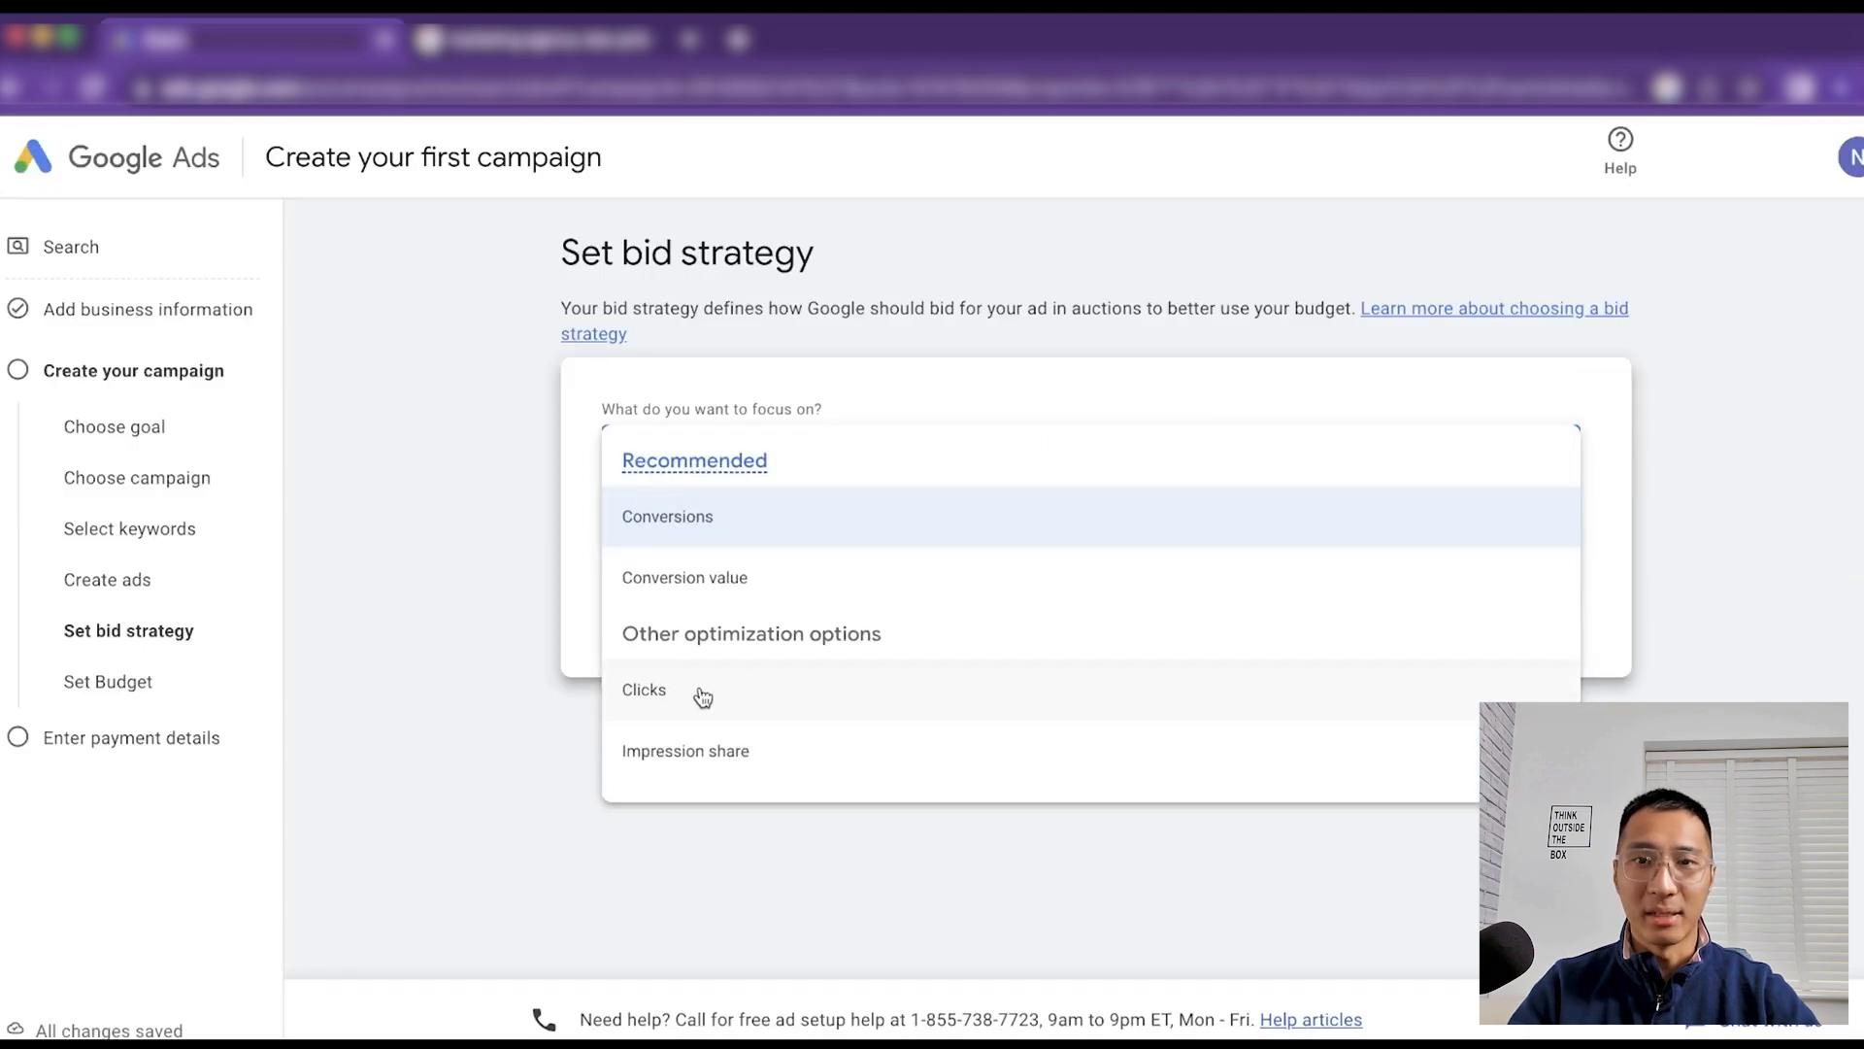
{"action": "mouse_move", "coordinate": [703, 697]}
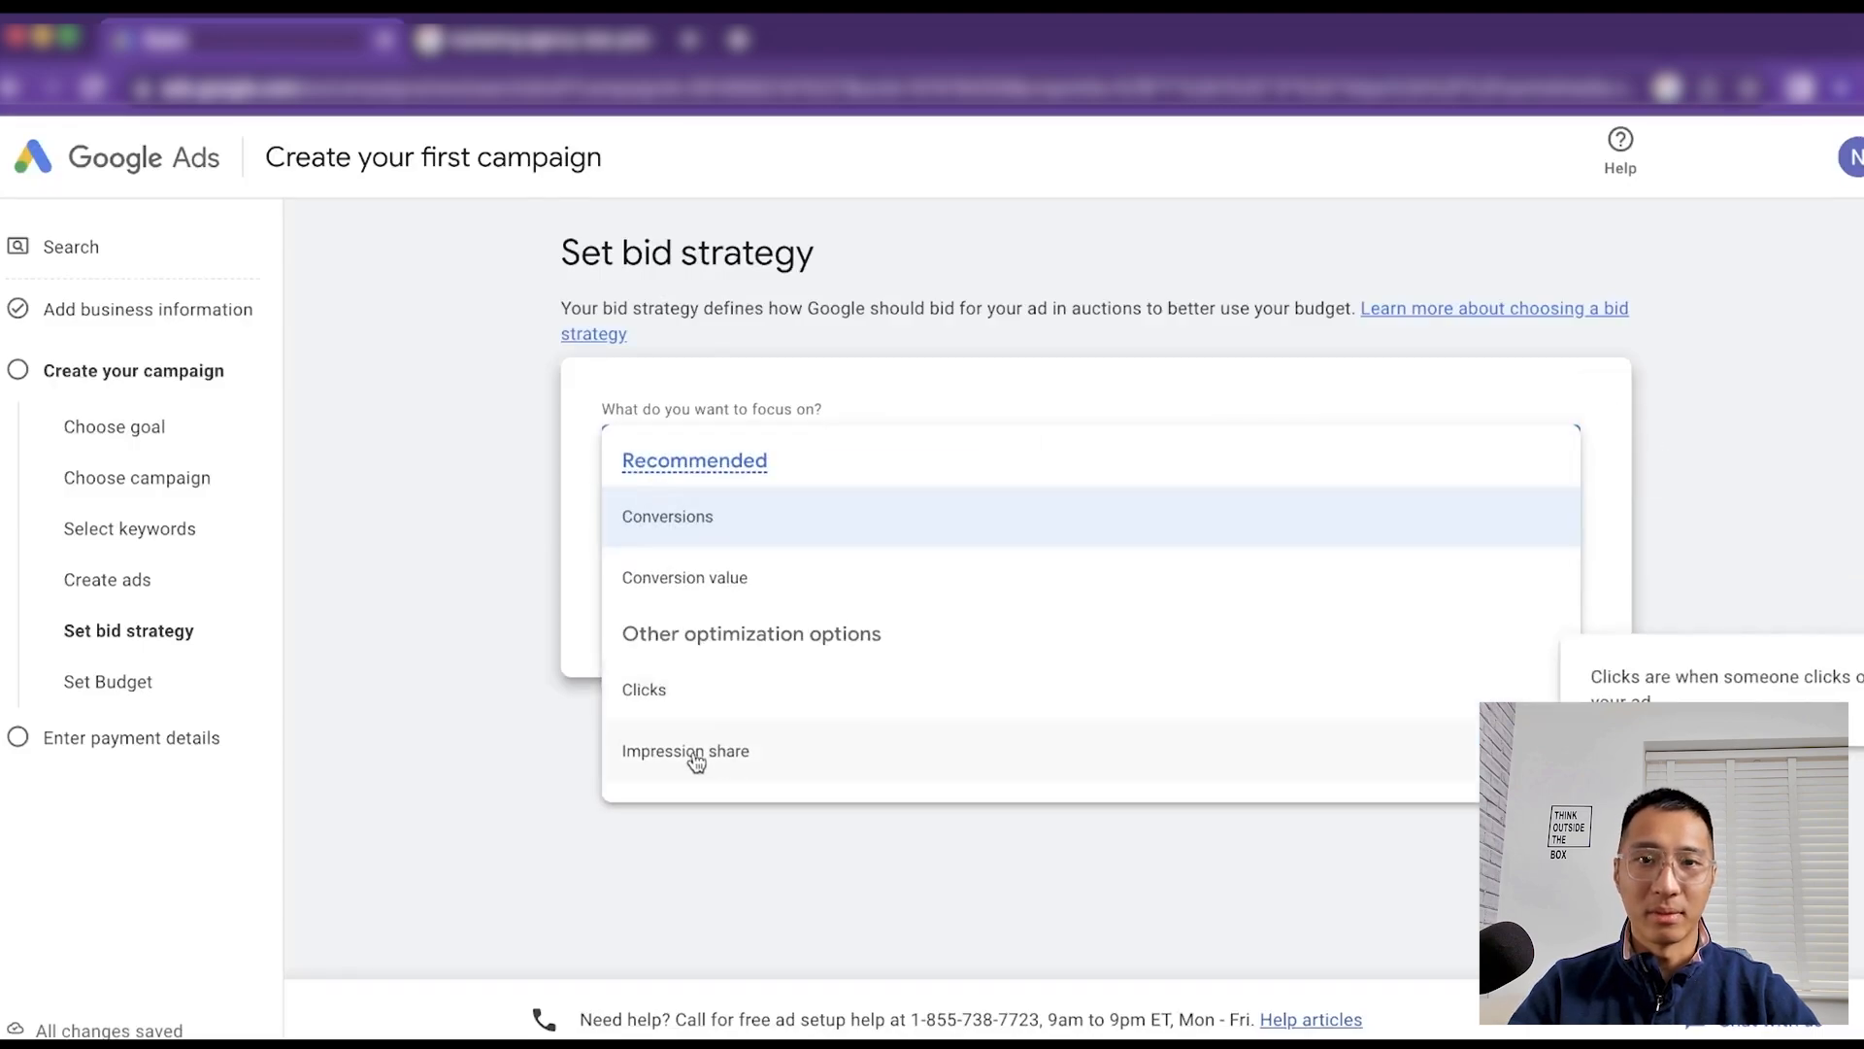
{"action": "left_click", "coordinate": [665, 699]}
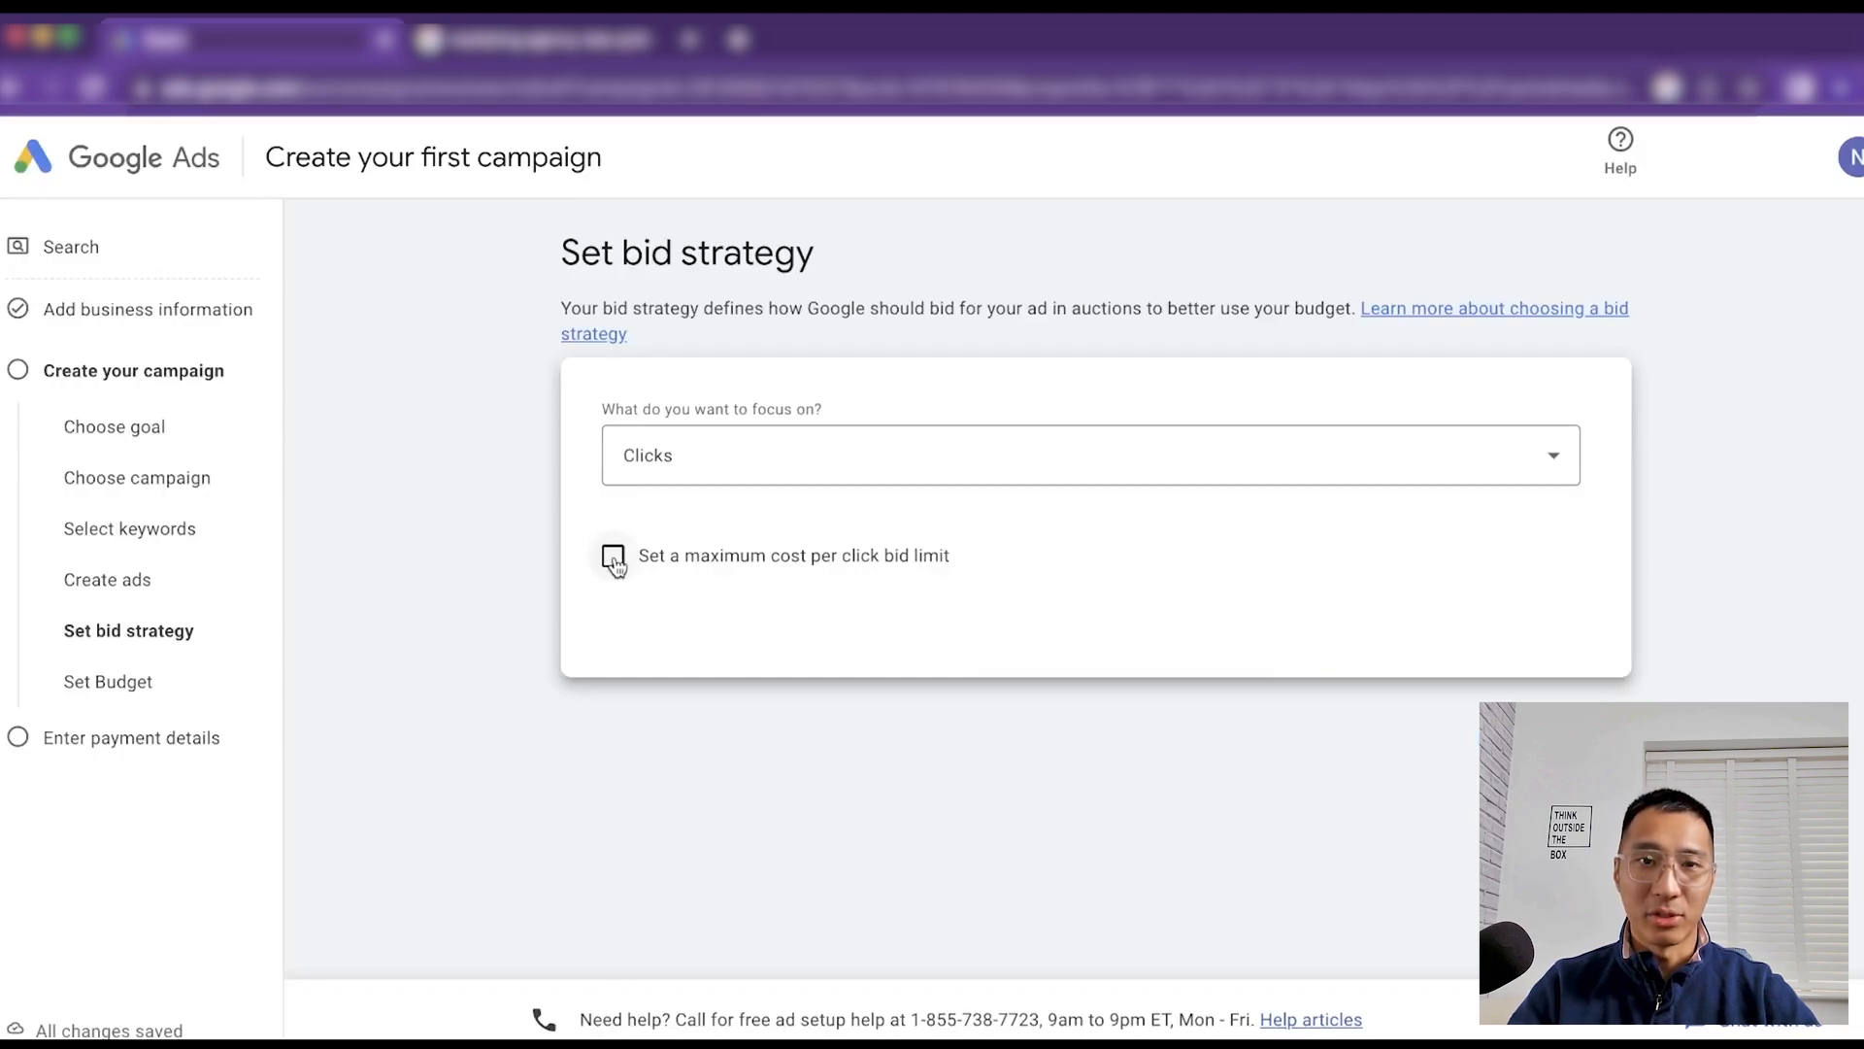
{"action": "left_click", "coordinate": [808, 447]}
{"action": "mouse_move", "coordinate": [699, 521]}
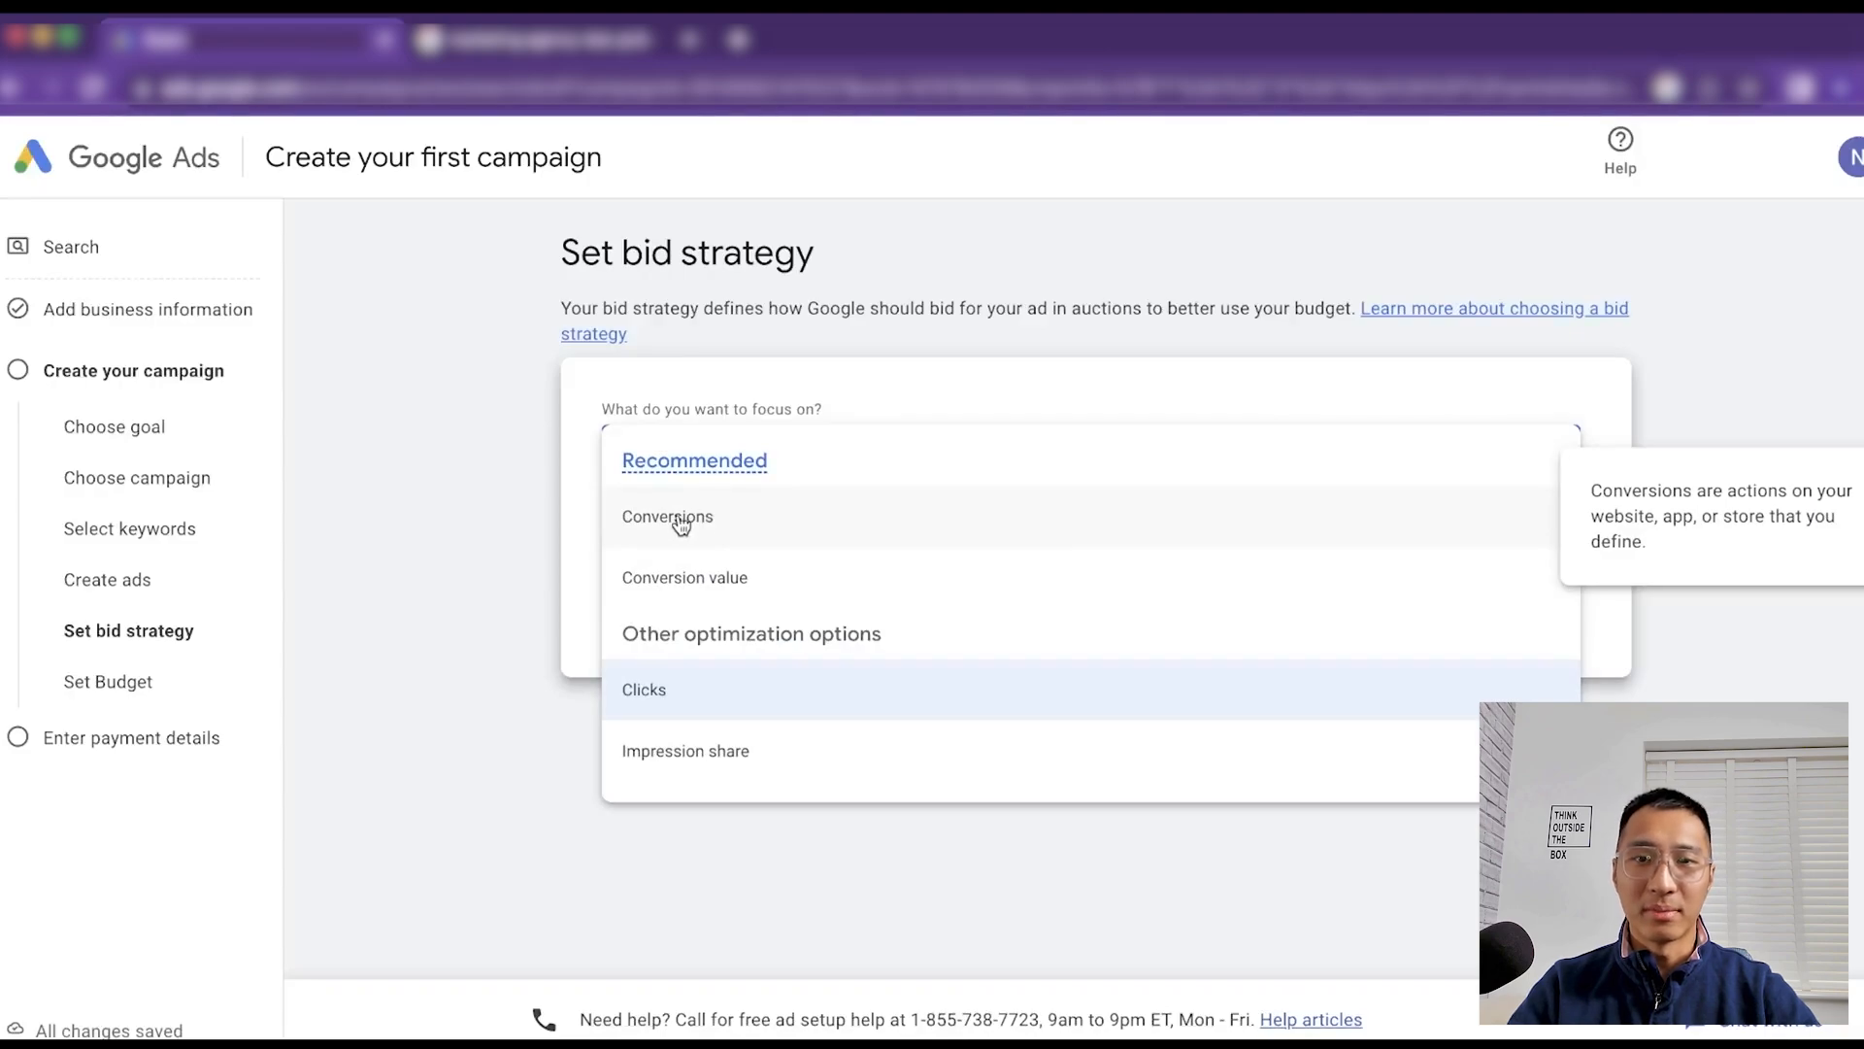
{"action": "left_click", "coordinate": [668, 682]}
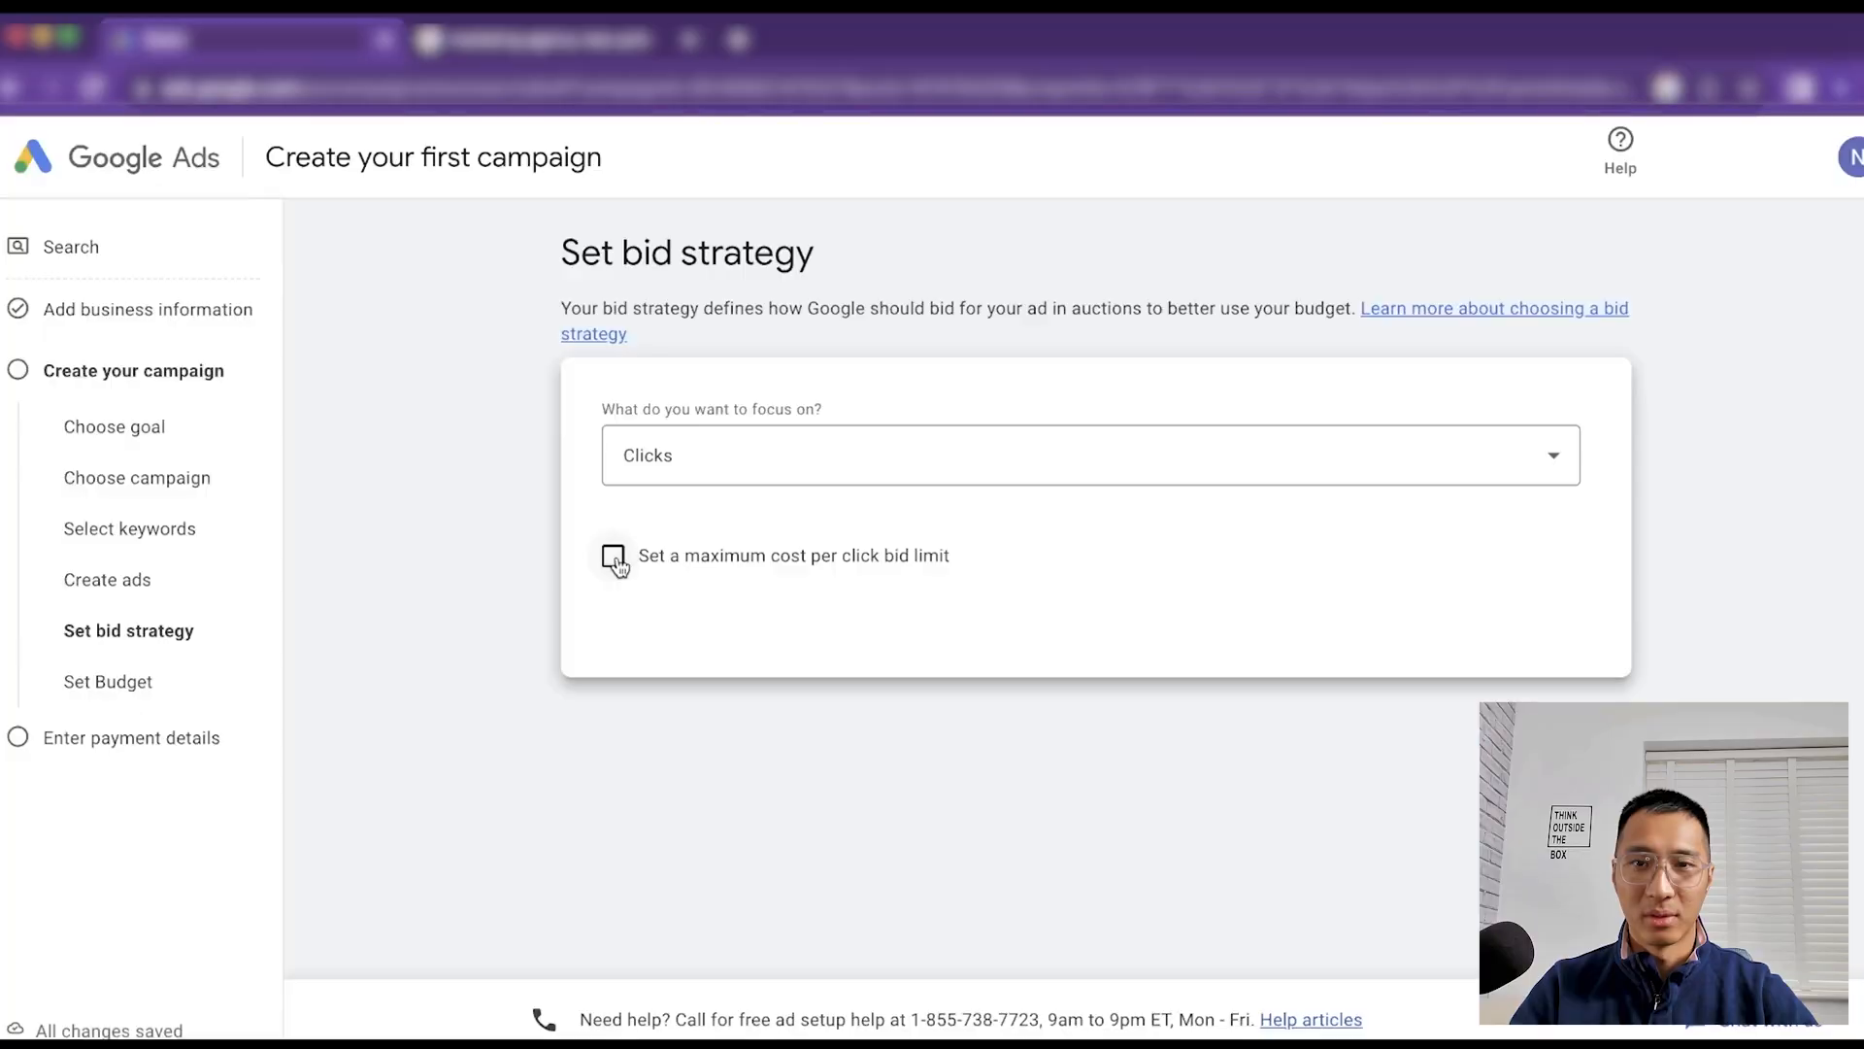
Enable a maximum cost per click bid limit and set it to $5.00
{"action": "left_click", "coordinate": [614, 558]}
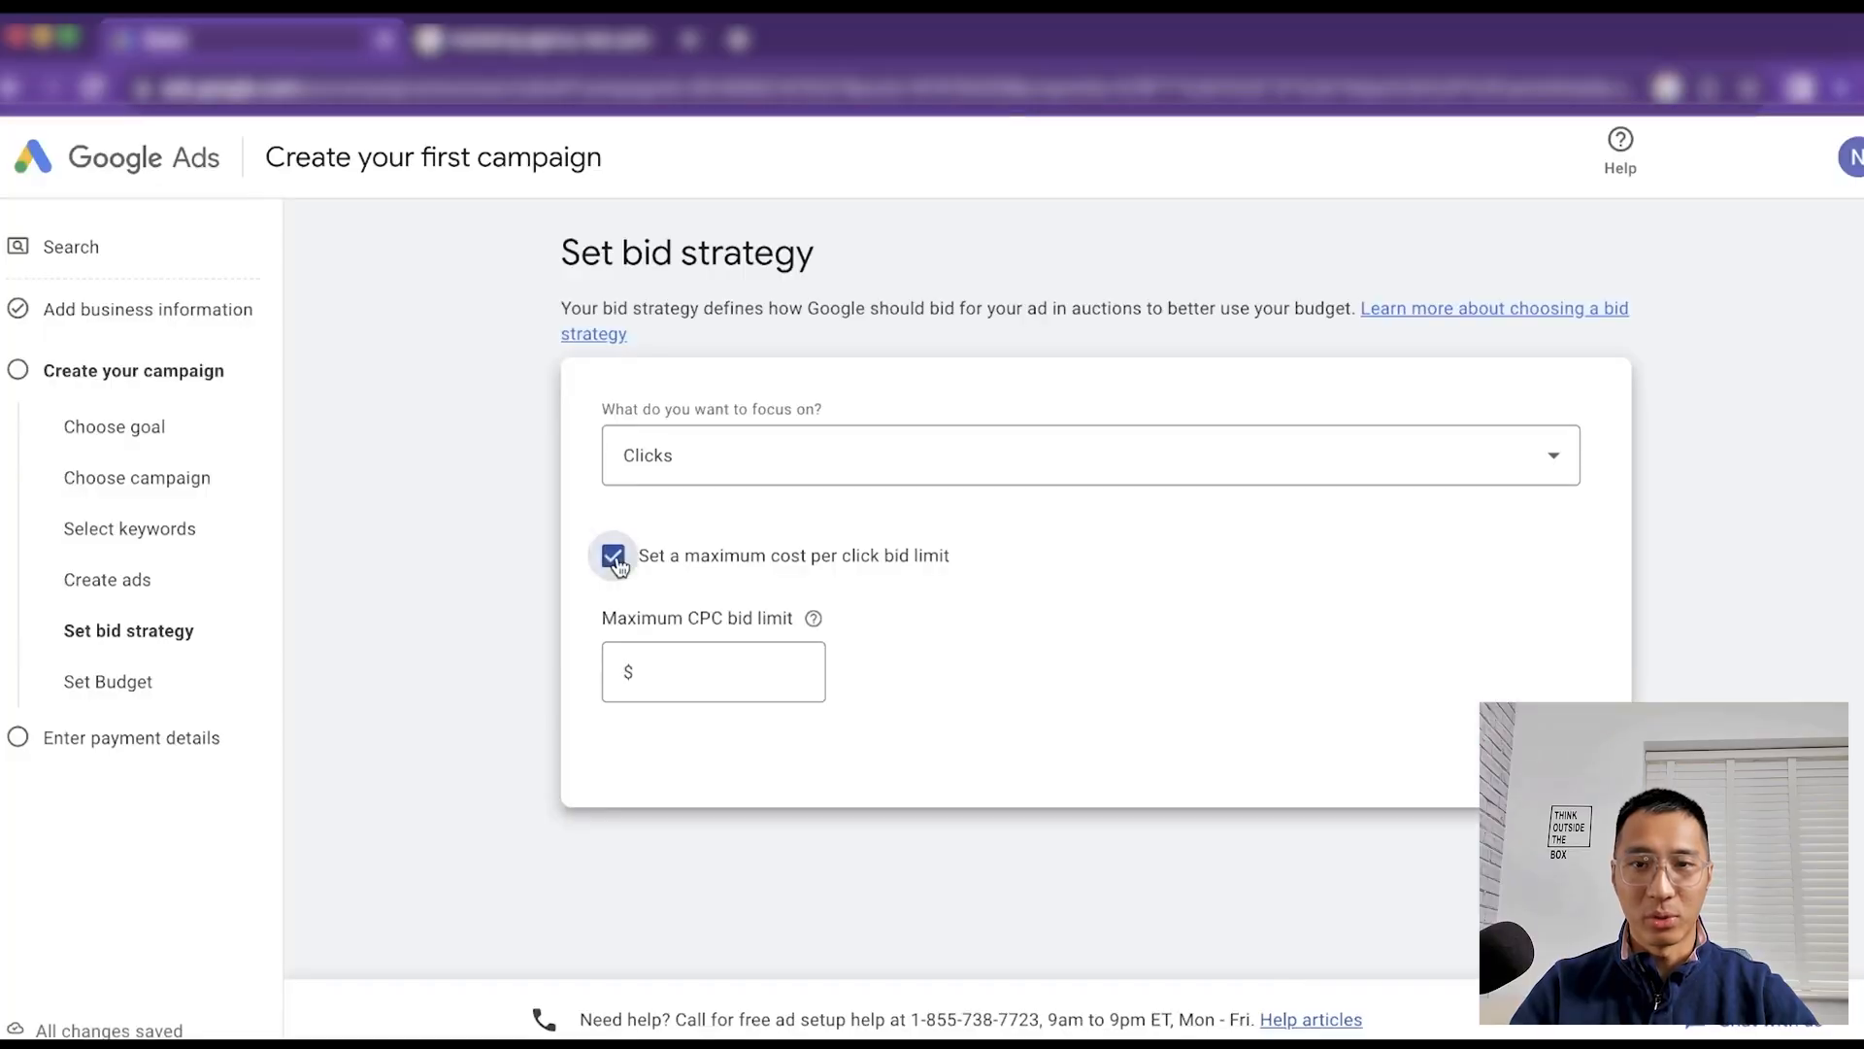
{"action": "left_click", "coordinate": [685, 690]}
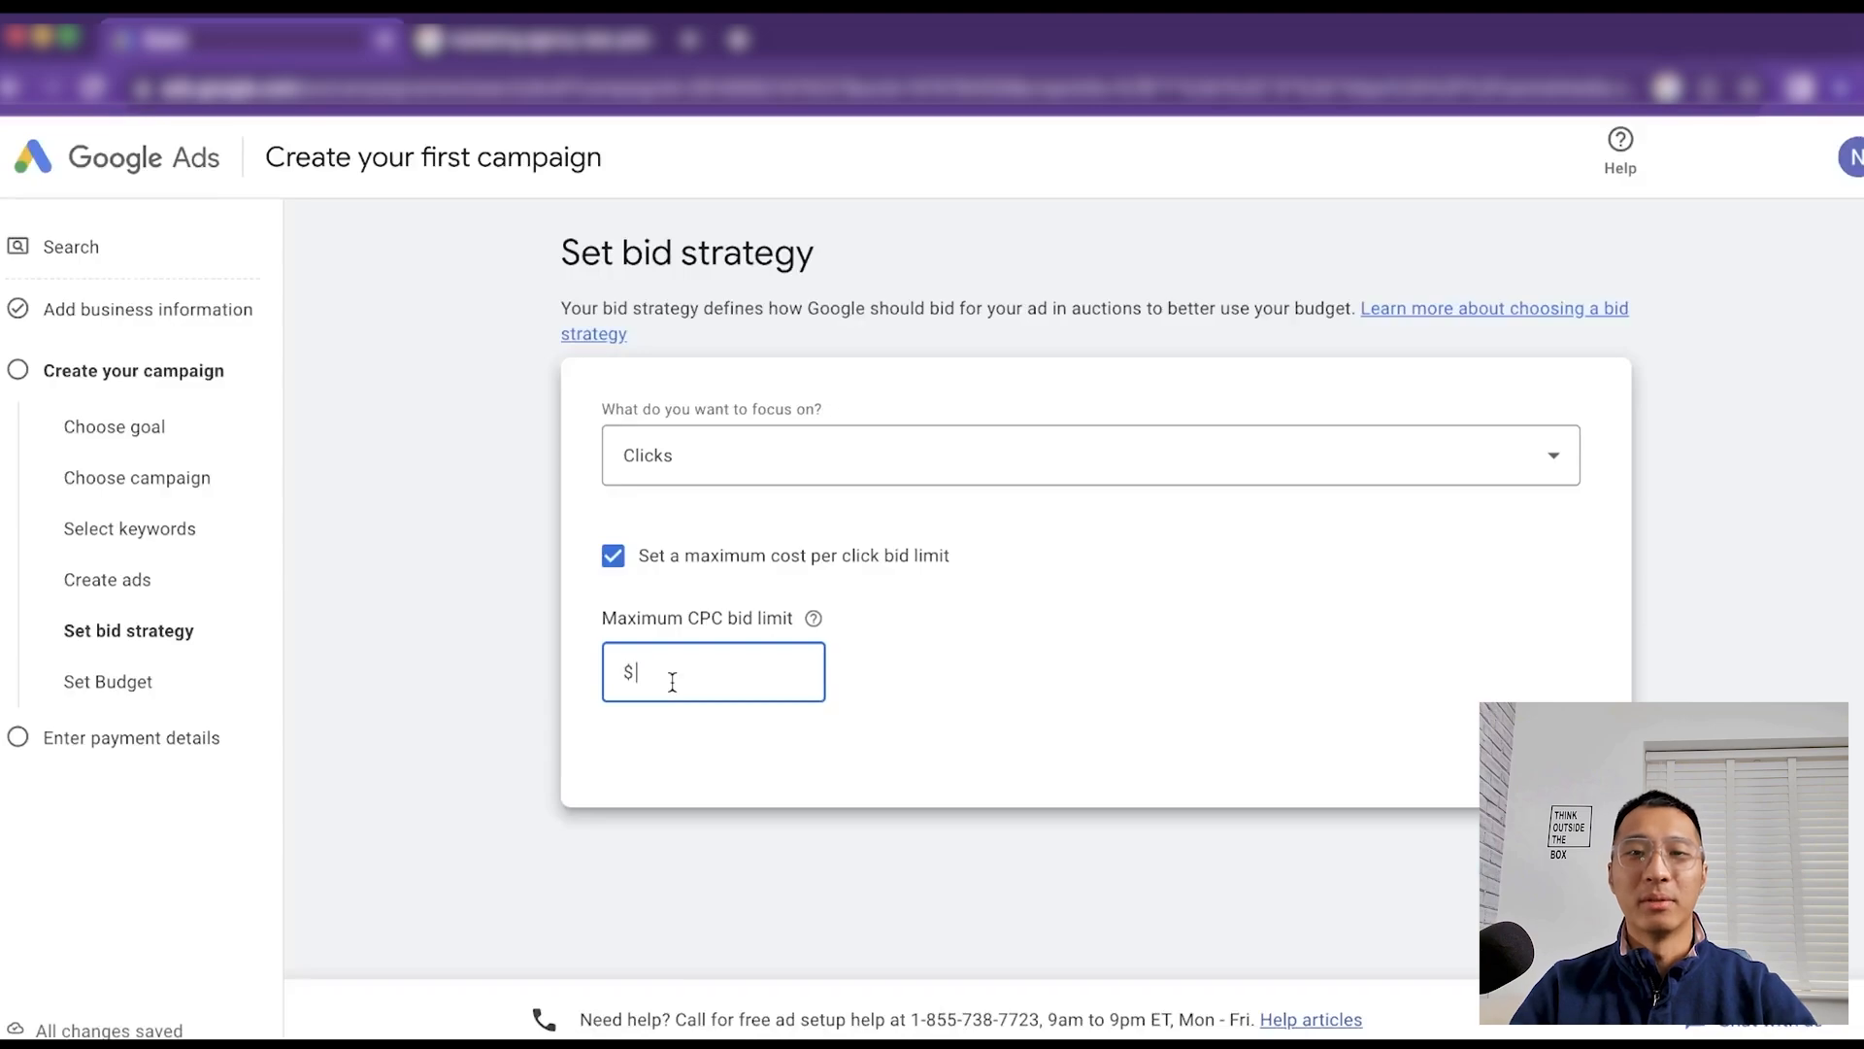
{"action": "type", "text": "5"}
{"action": "left_click", "coordinate": [1045, 671]}
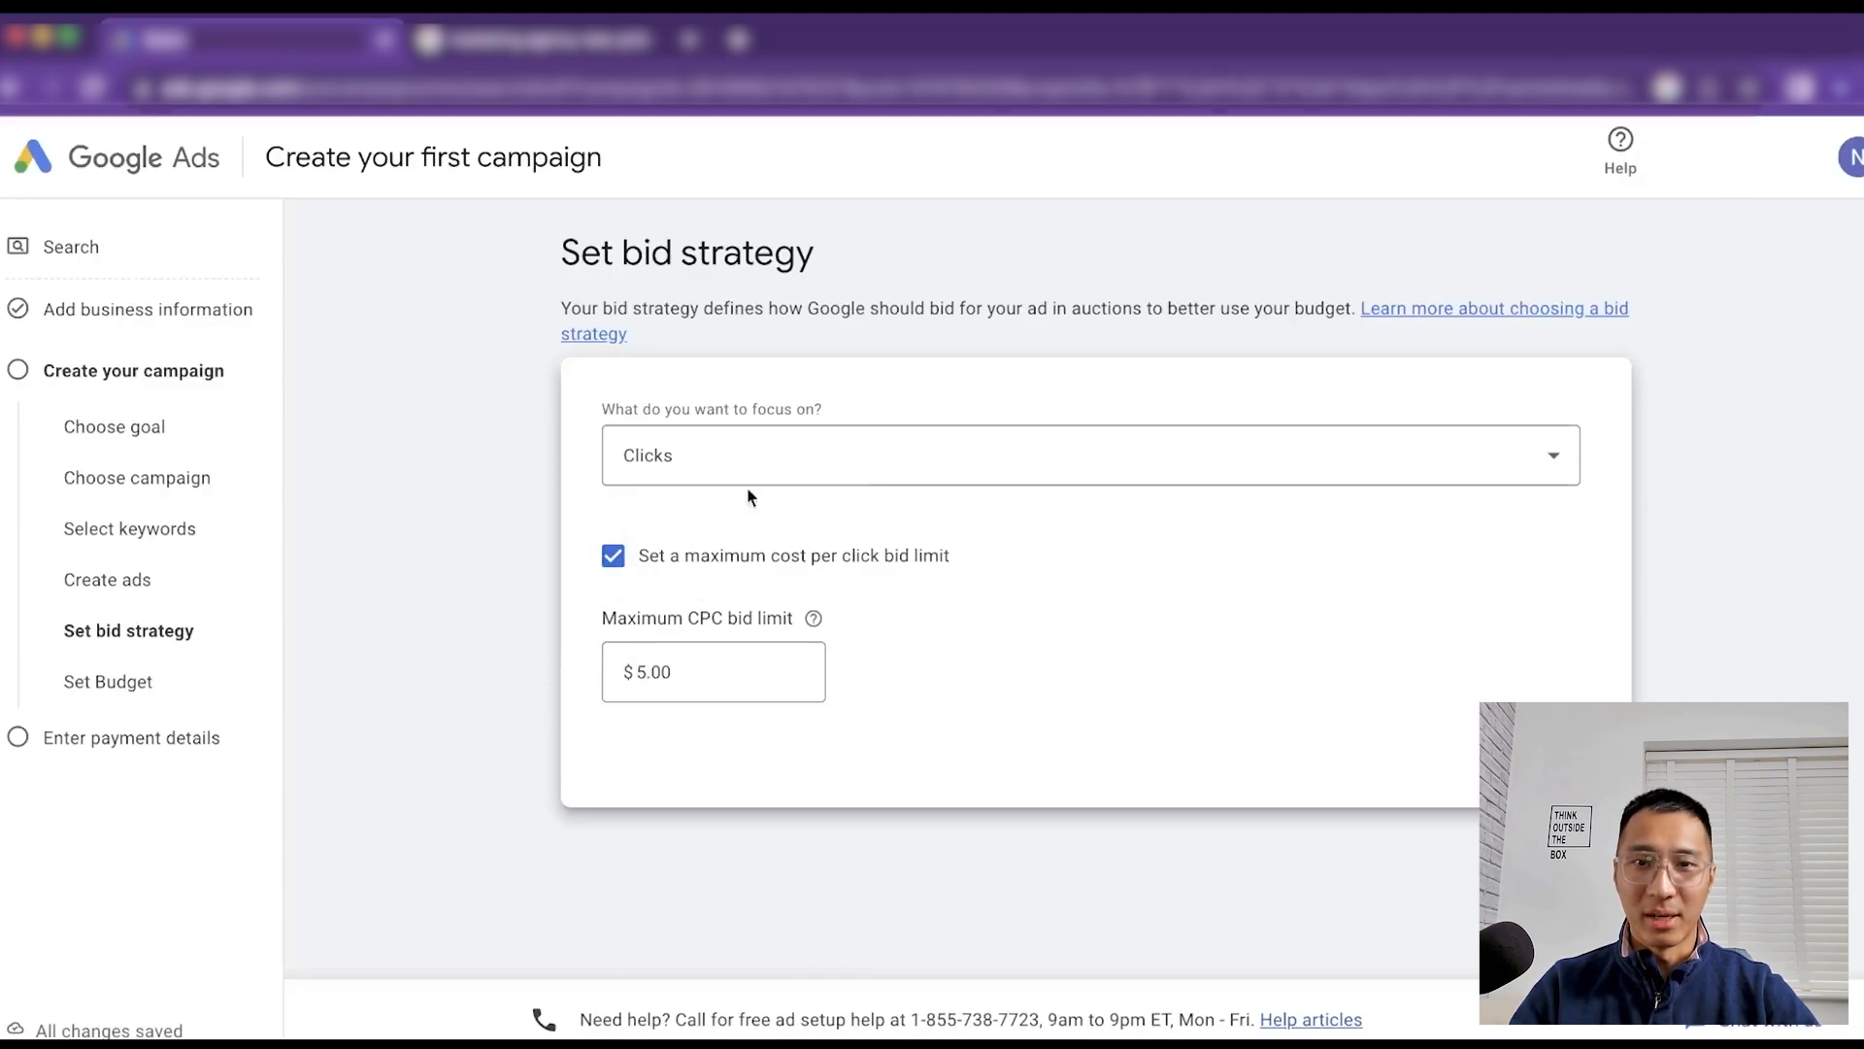
Switch the bid strategy focus to Conversions and enable a target cost per action
{"action": "left_click", "coordinate": [924, 468]}
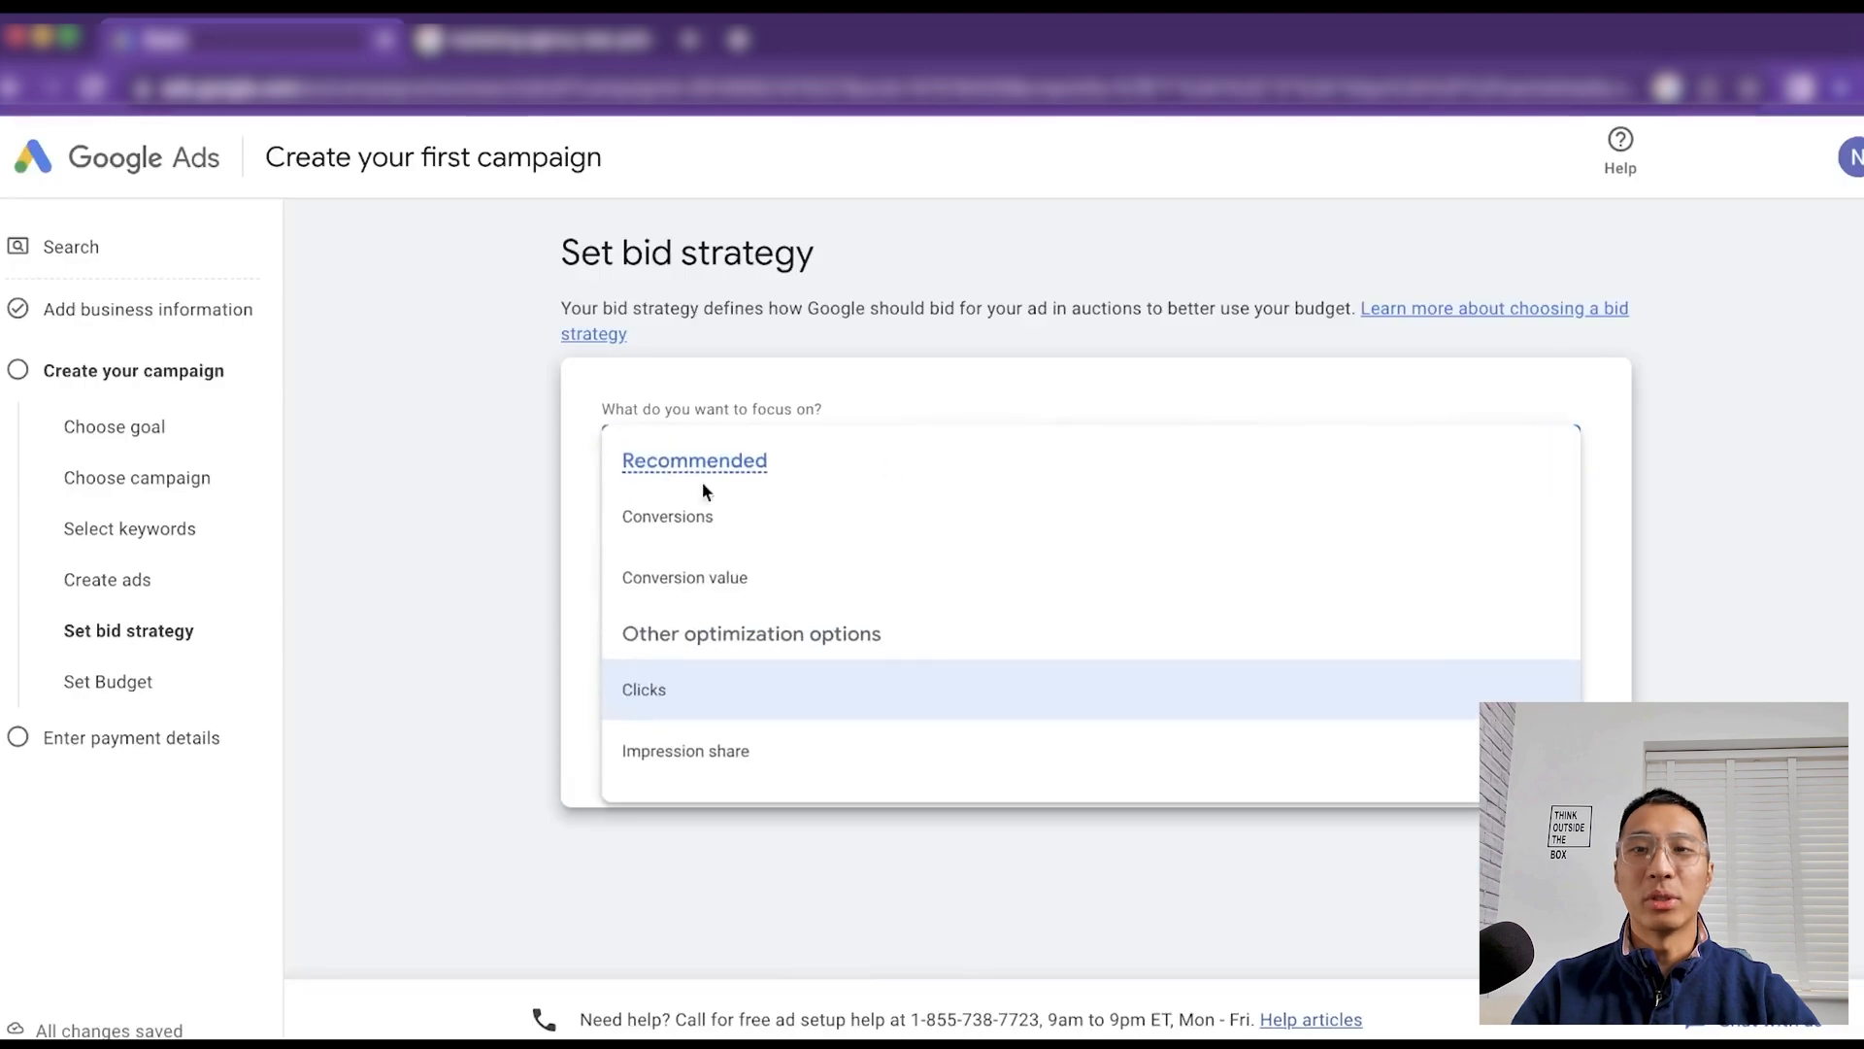
{"action": "left_click", "coordinate": [655, 514]}
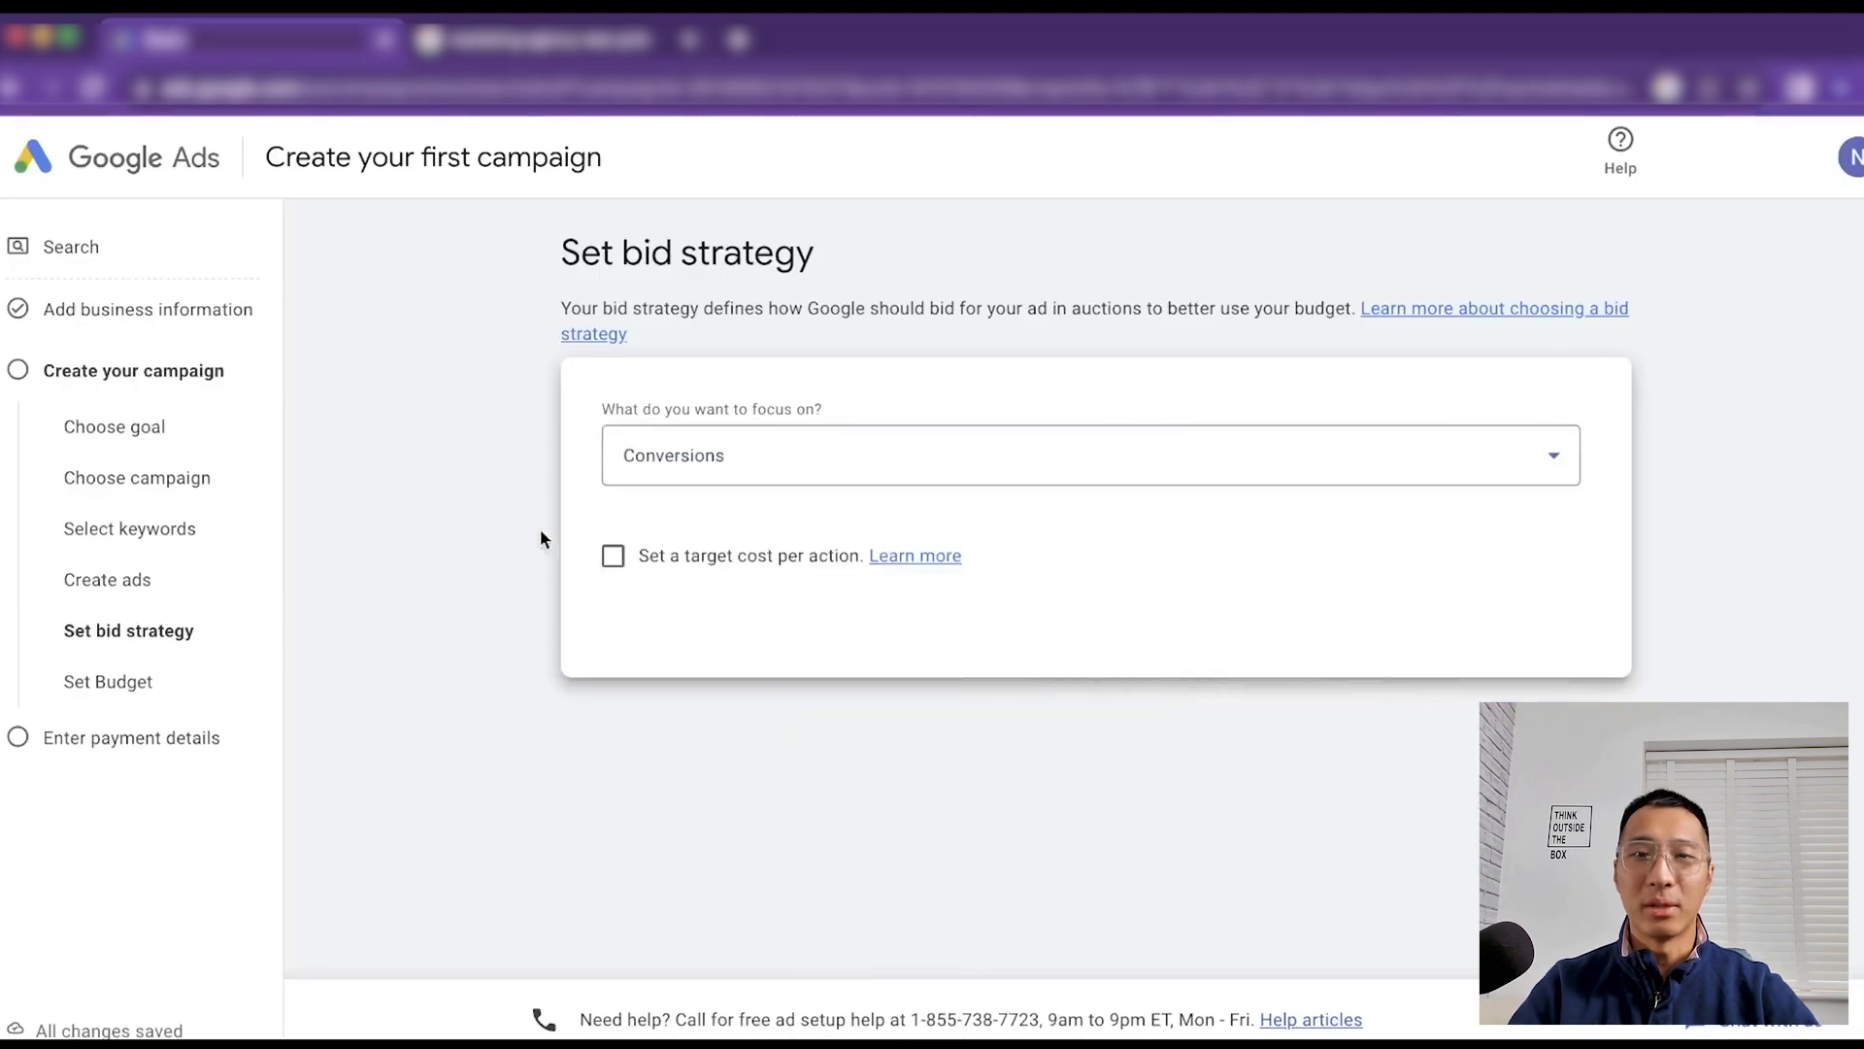
{"action": "left_click", "coordinate": [615, 558]}
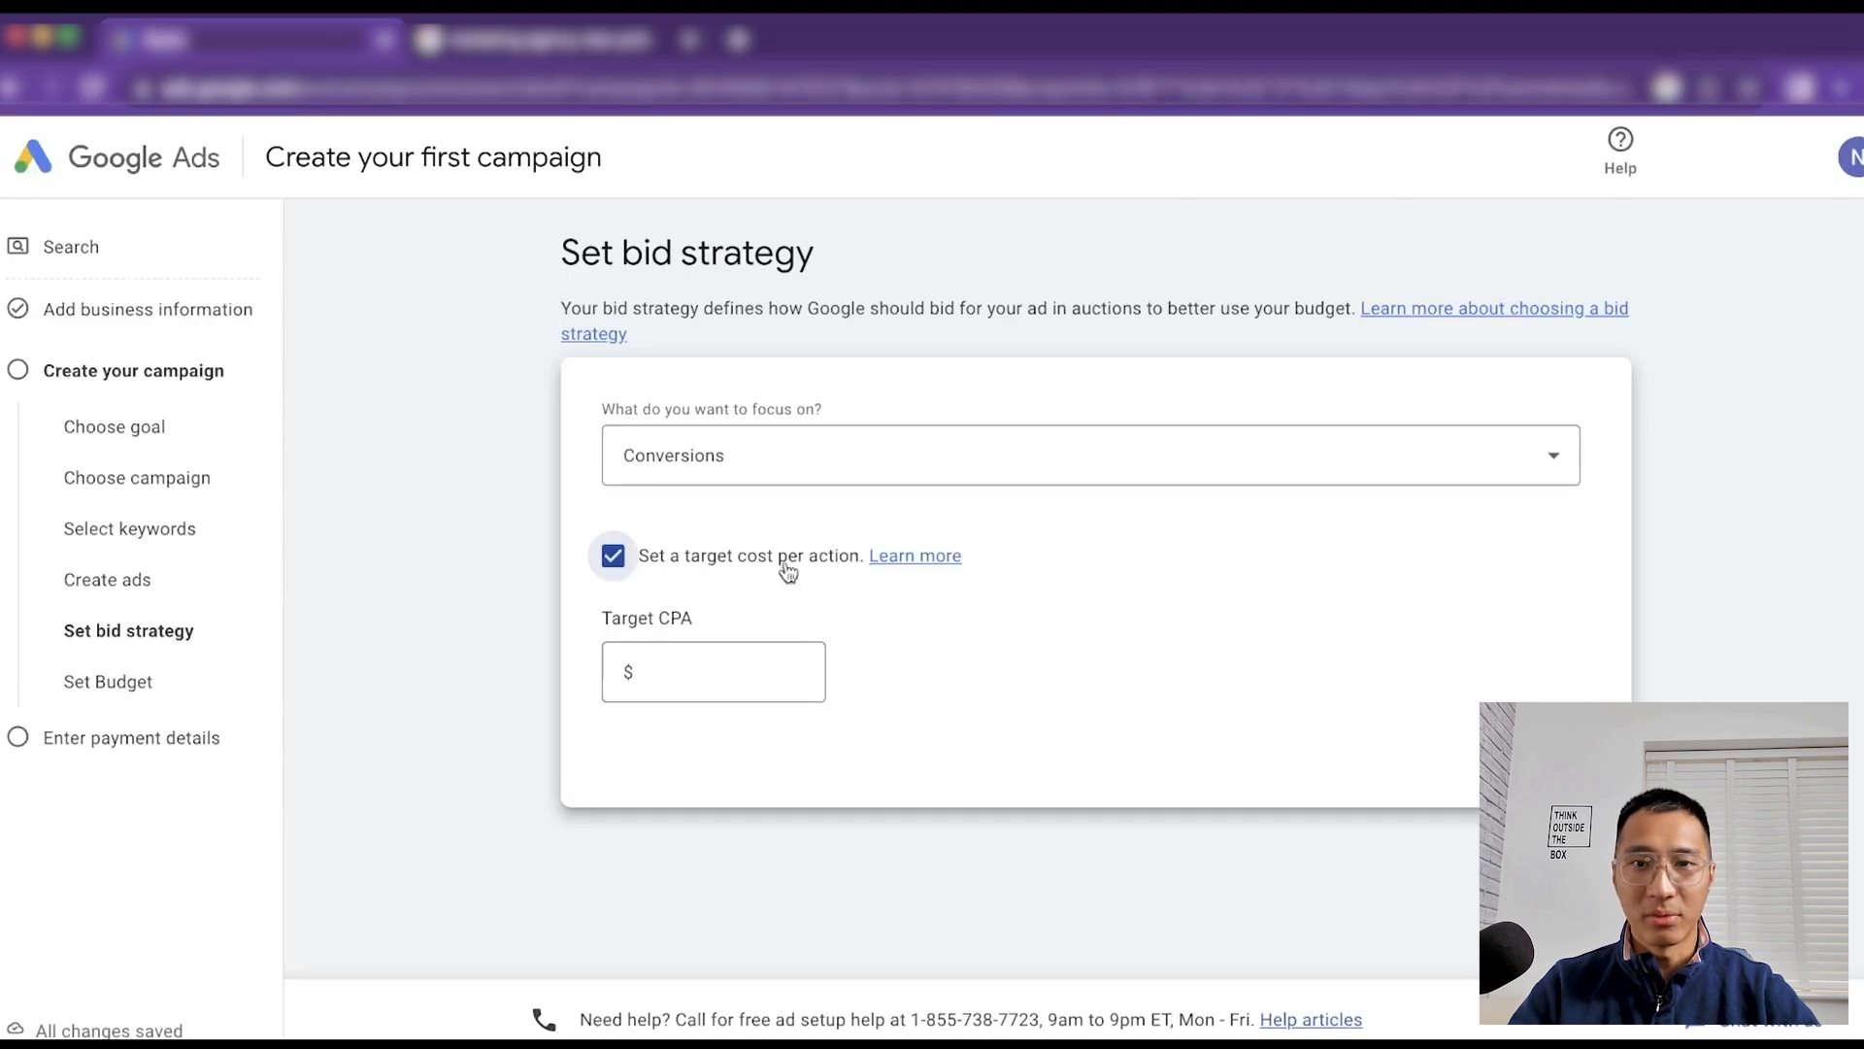
Set the bid strategy focus to Clicks with a maximum CPC bid limit of $5 and continue to the budget
{"action": "left_click", "coordinate": [732, 474]}
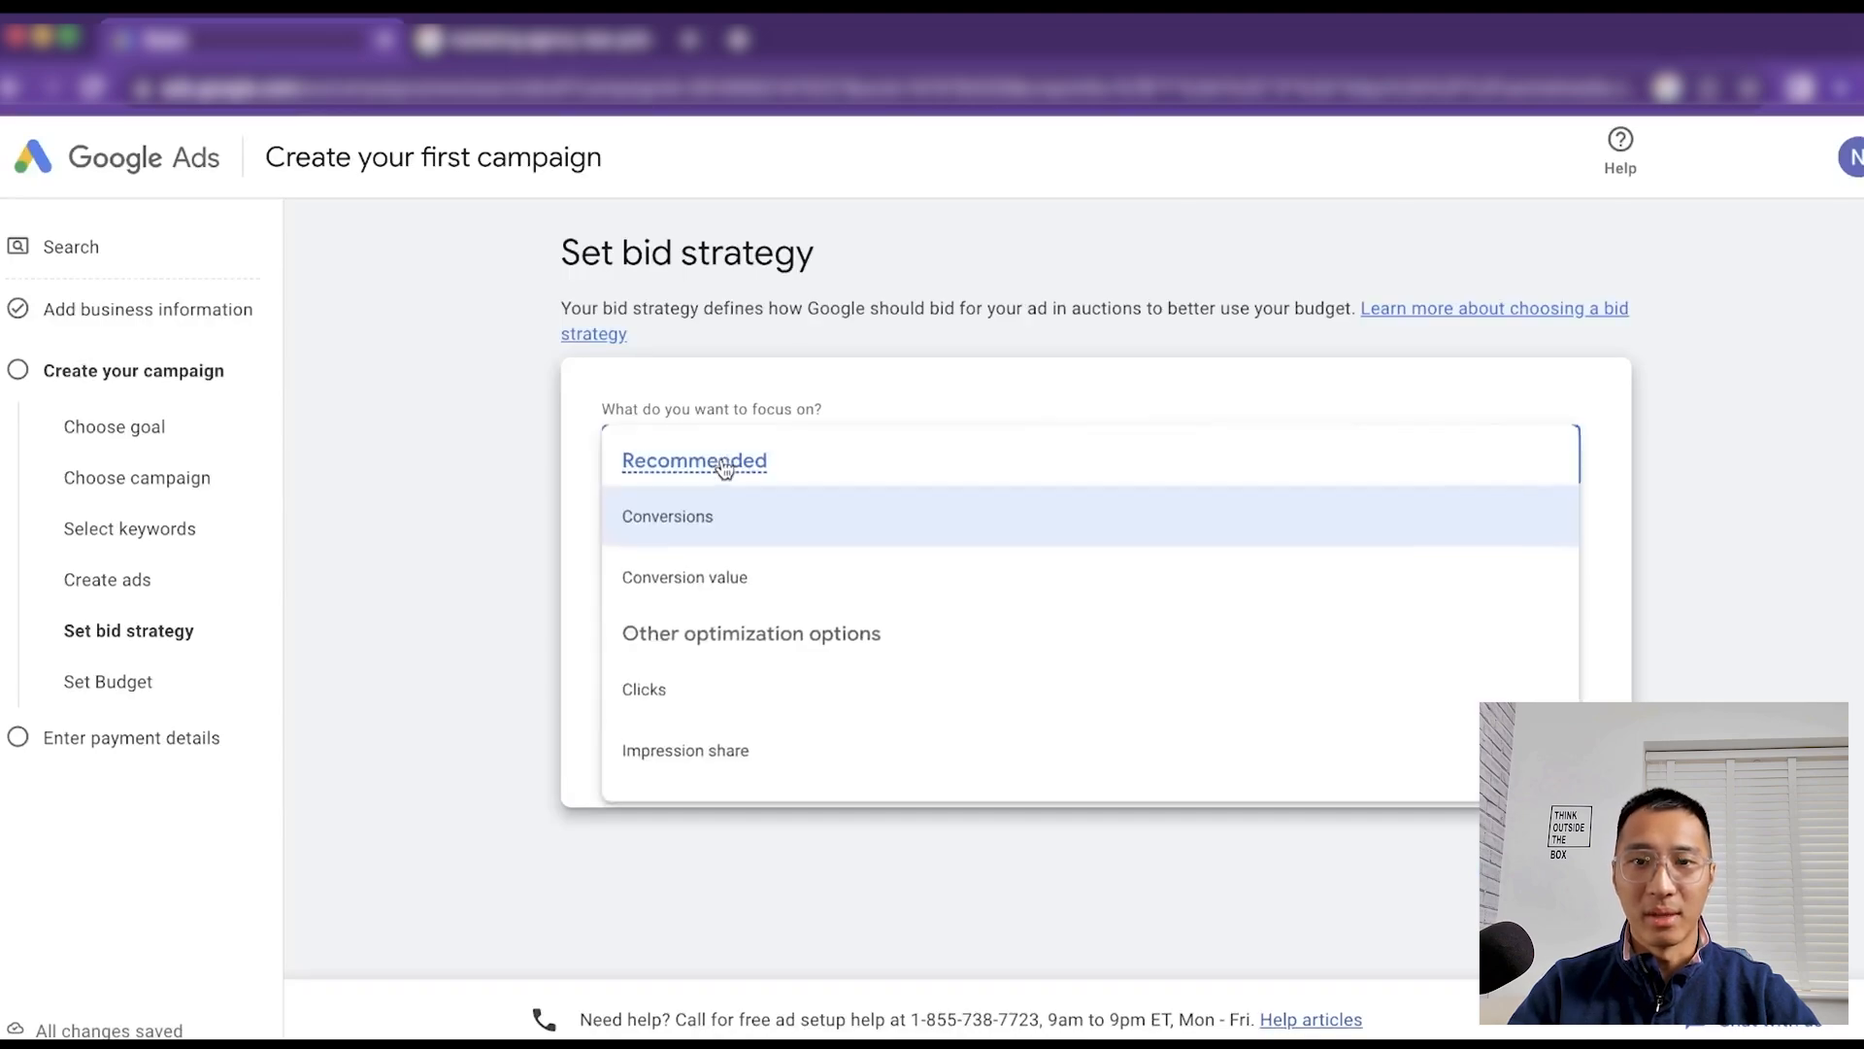
{"action": "left_click", "coordinate": [666, 695]}
{"action": "left_click", "coordinate": [613, 557]}
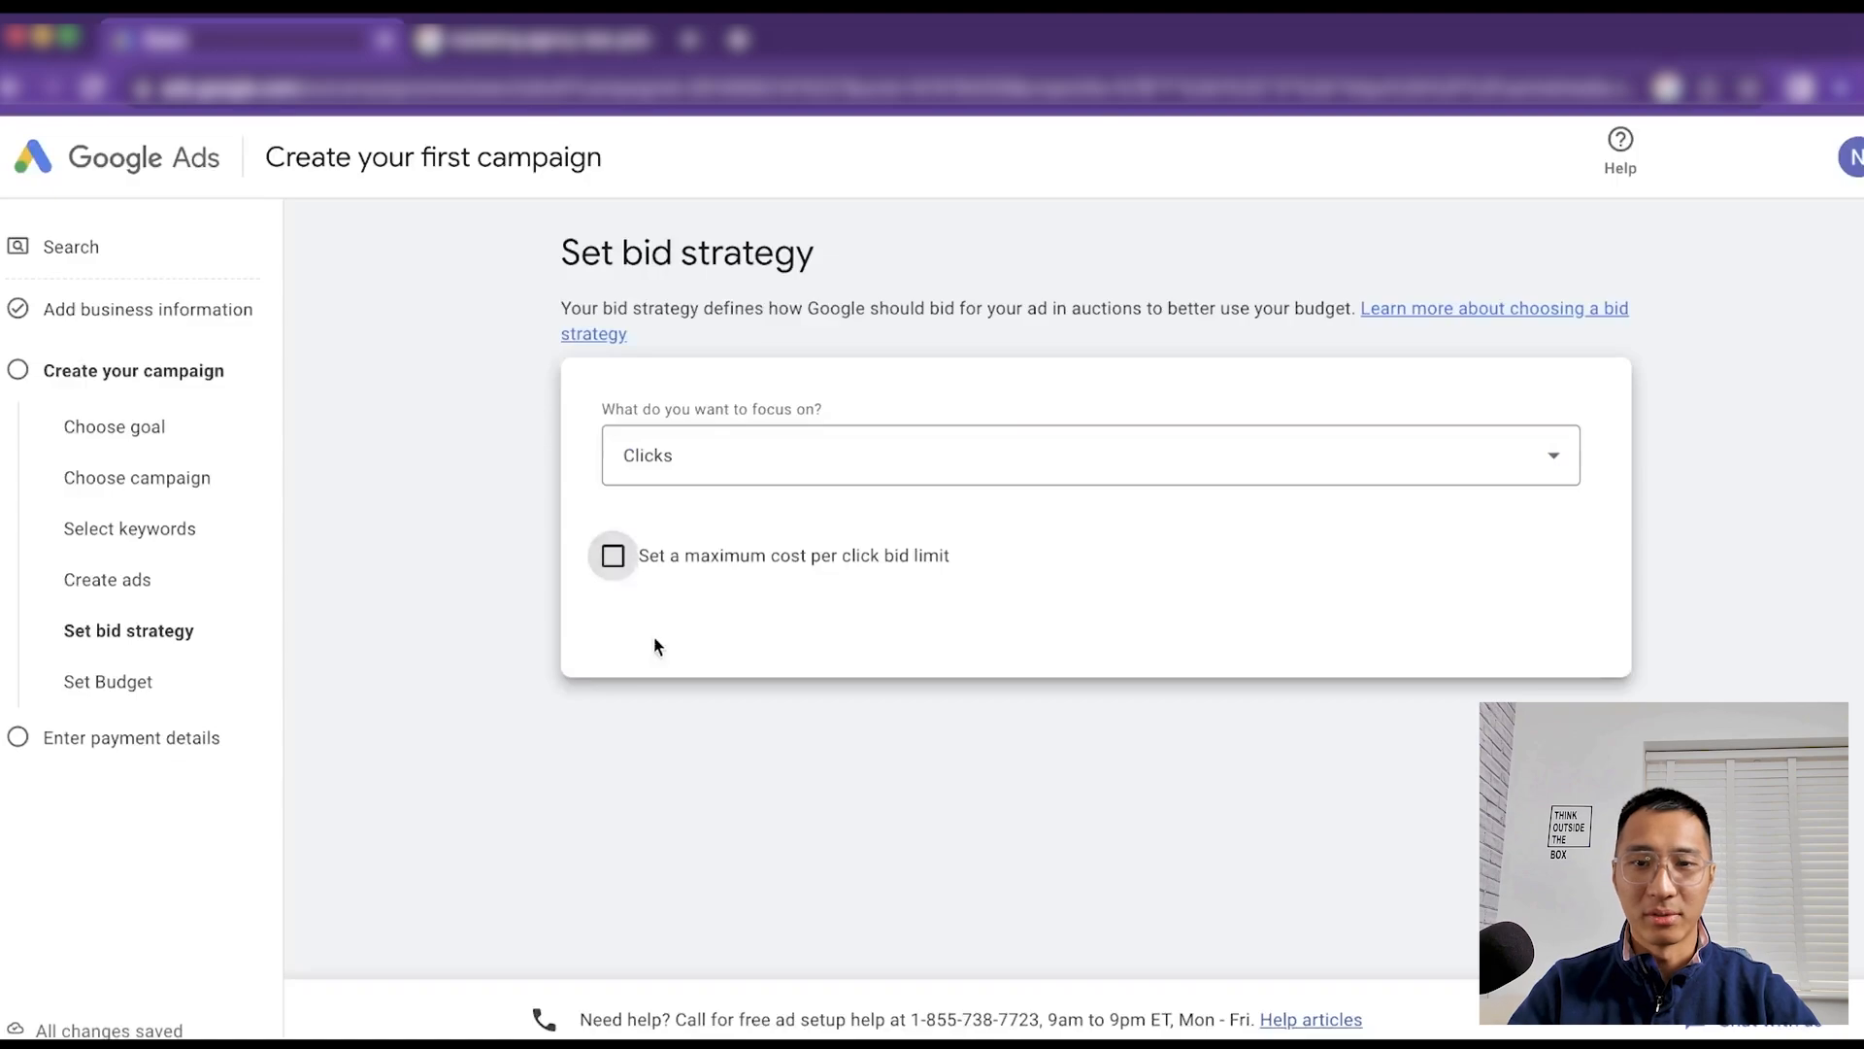
{"action": "left_click", "coordinate": [612, 556]}
{"action": "left_click", "coordinate": [682, 658]}
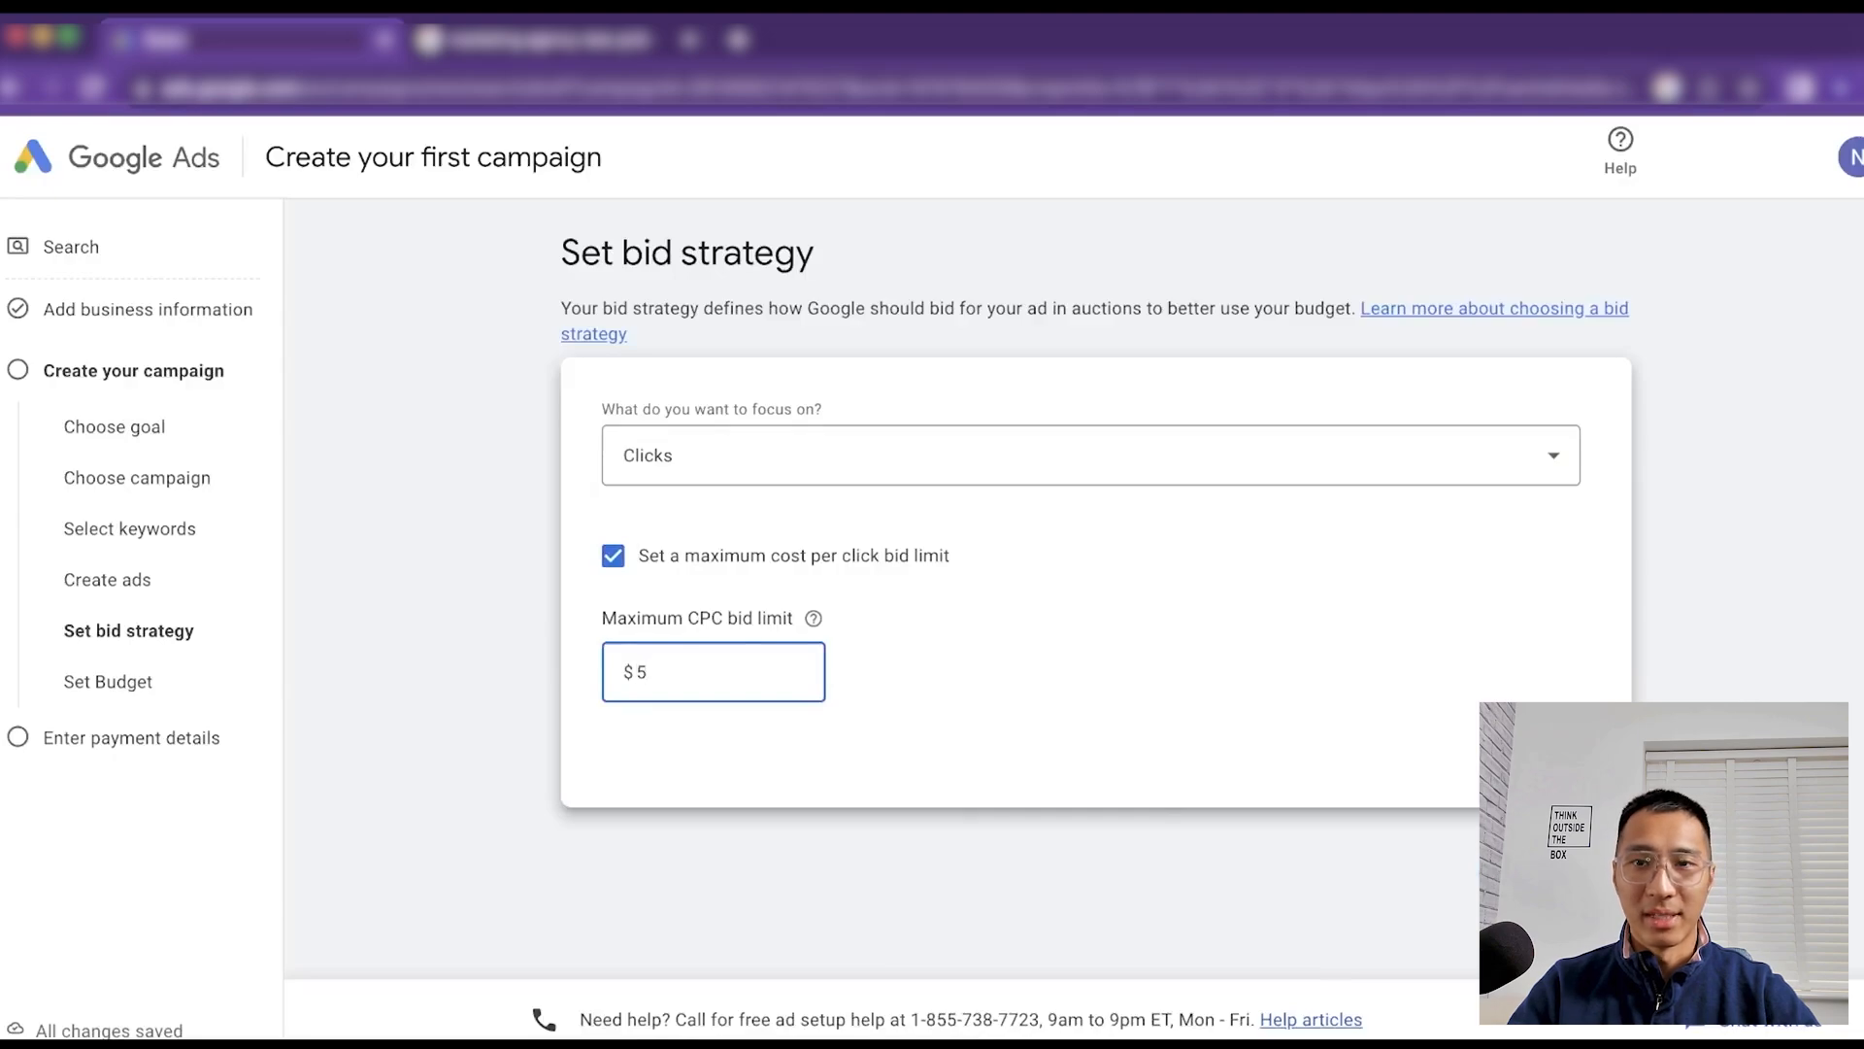
{"action": "left_click", "coordinate": [1592, 862]}
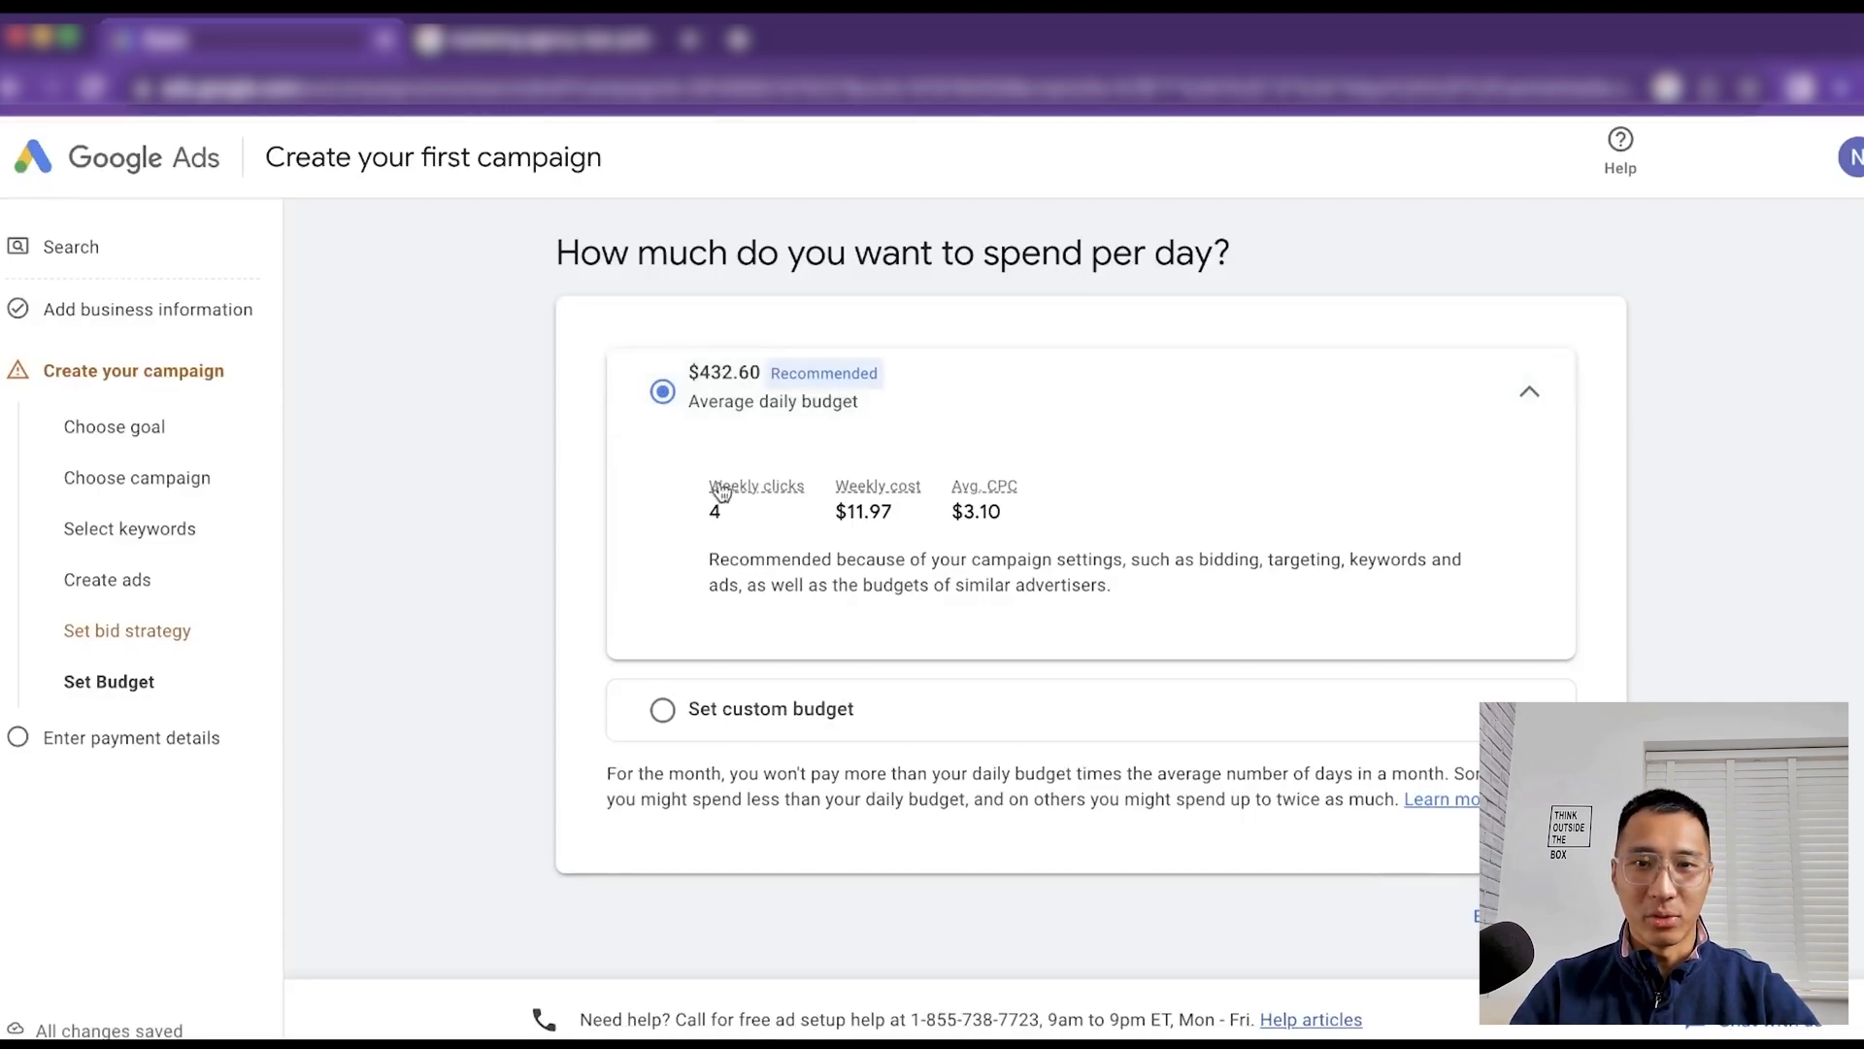
Use a custom average daily budget of $20.00 for the campaign
{"action": "left_click", "coordinate": [756, 715]}
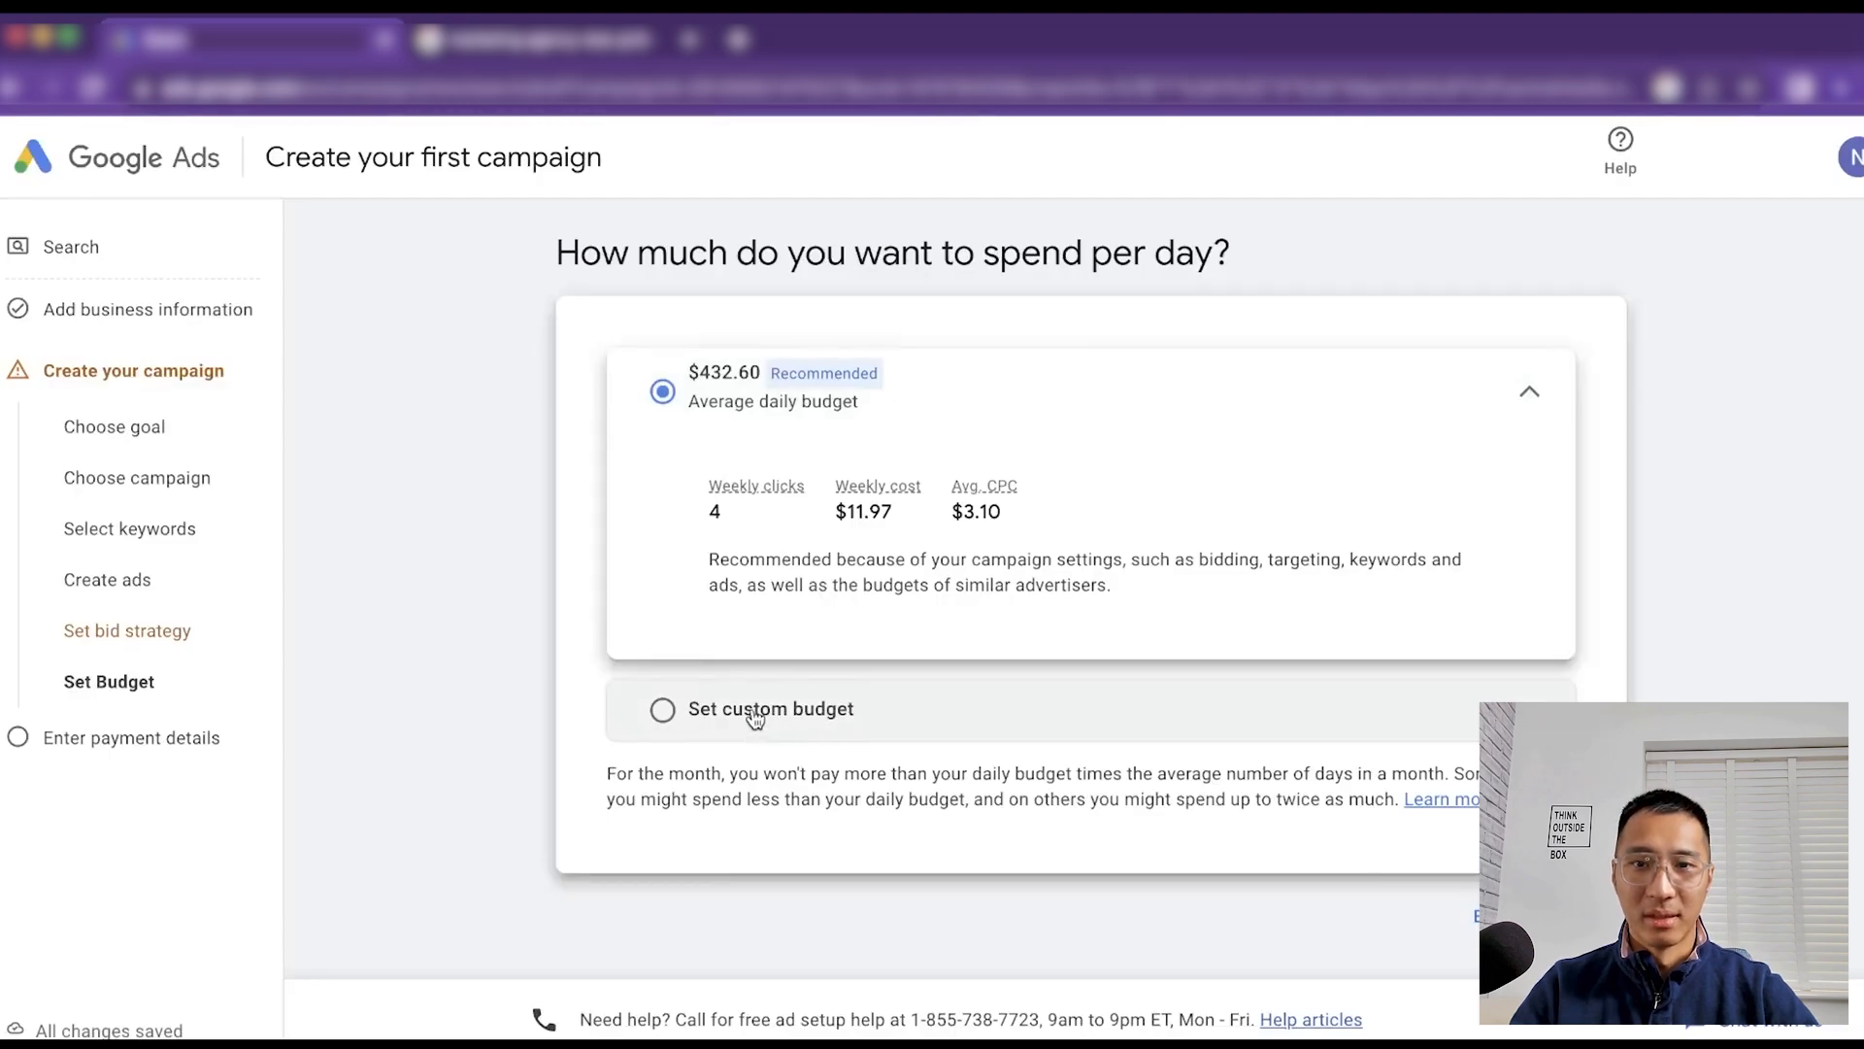
{"action": "key", "text": "Tab"}
{"action": "key", "text": "Tab"}
{"action": "key", "text": "BackSpace"}
{"action": "key", "text": "BackSpace"}
{"action": "key", "text": "BackSpace"}
{"action": "key", "text": "BackSpace"}
{"action": "key", "text": "BackSpace"}
{"action": "key", "text": "BackSpace"}
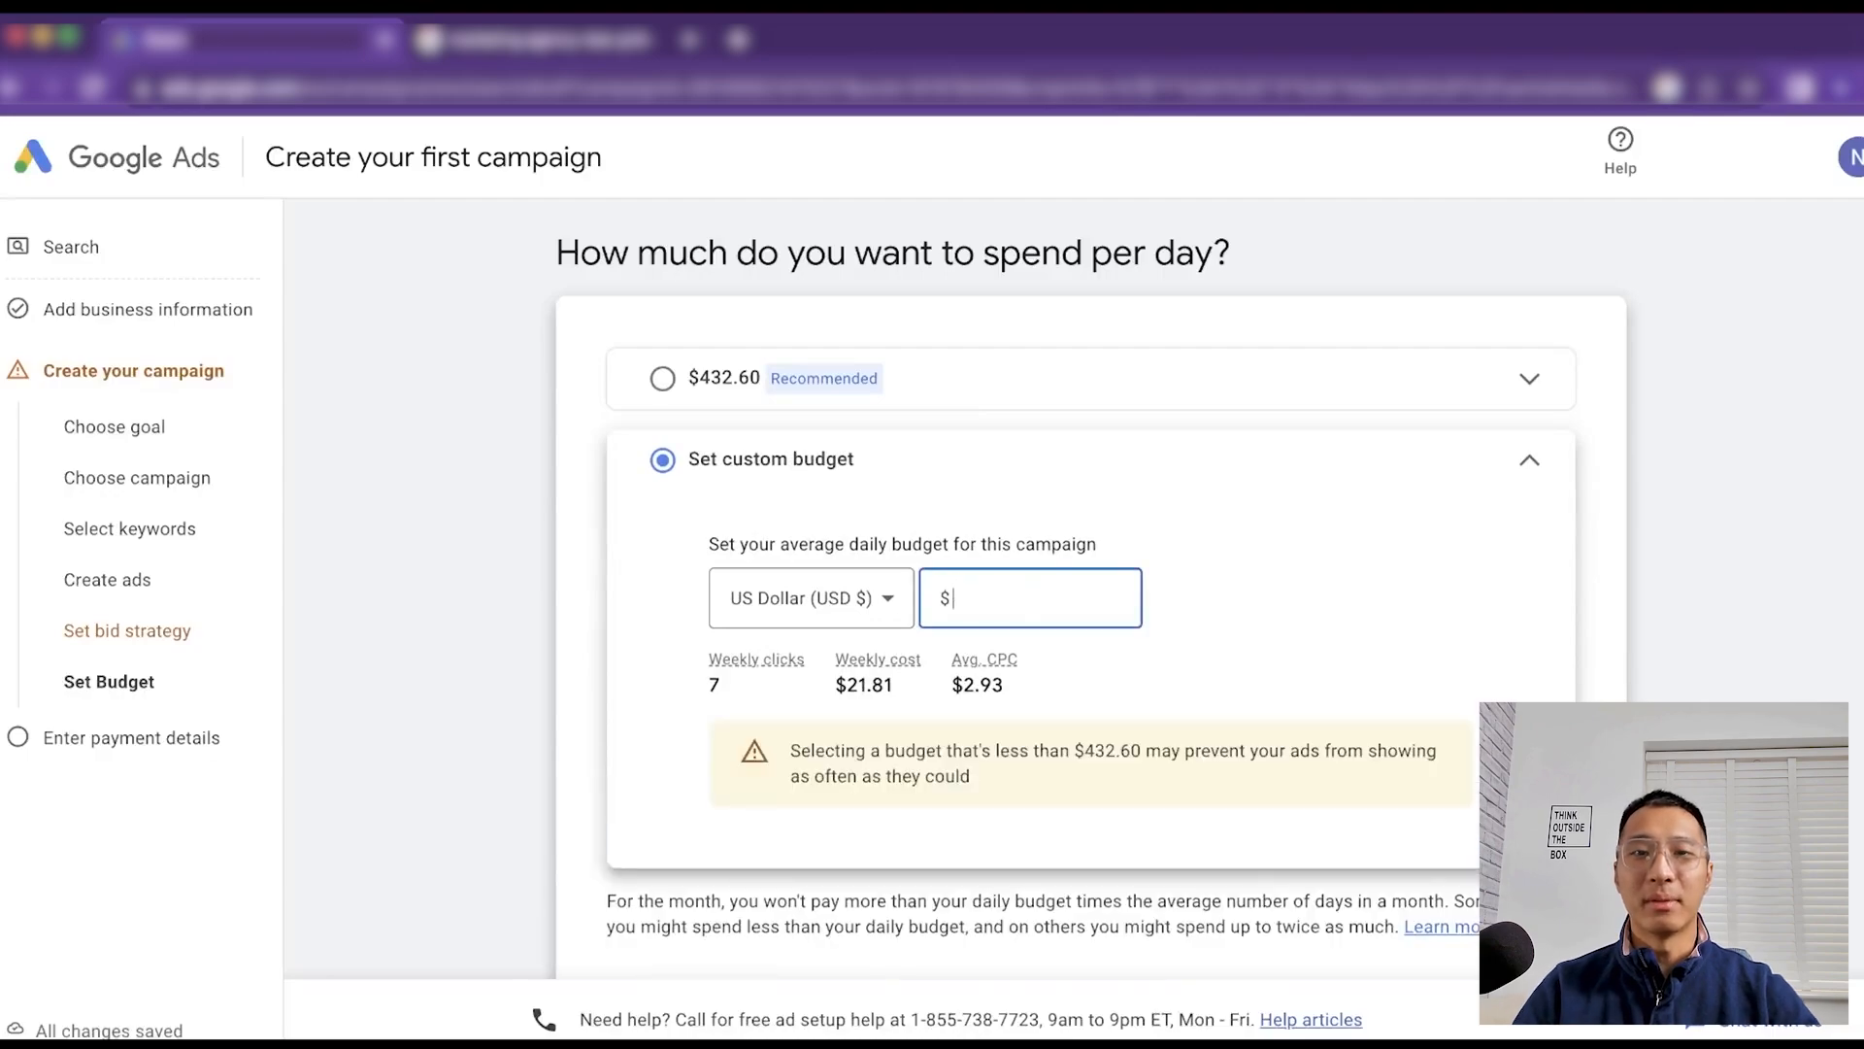
{"action": "type", "text": "20"}
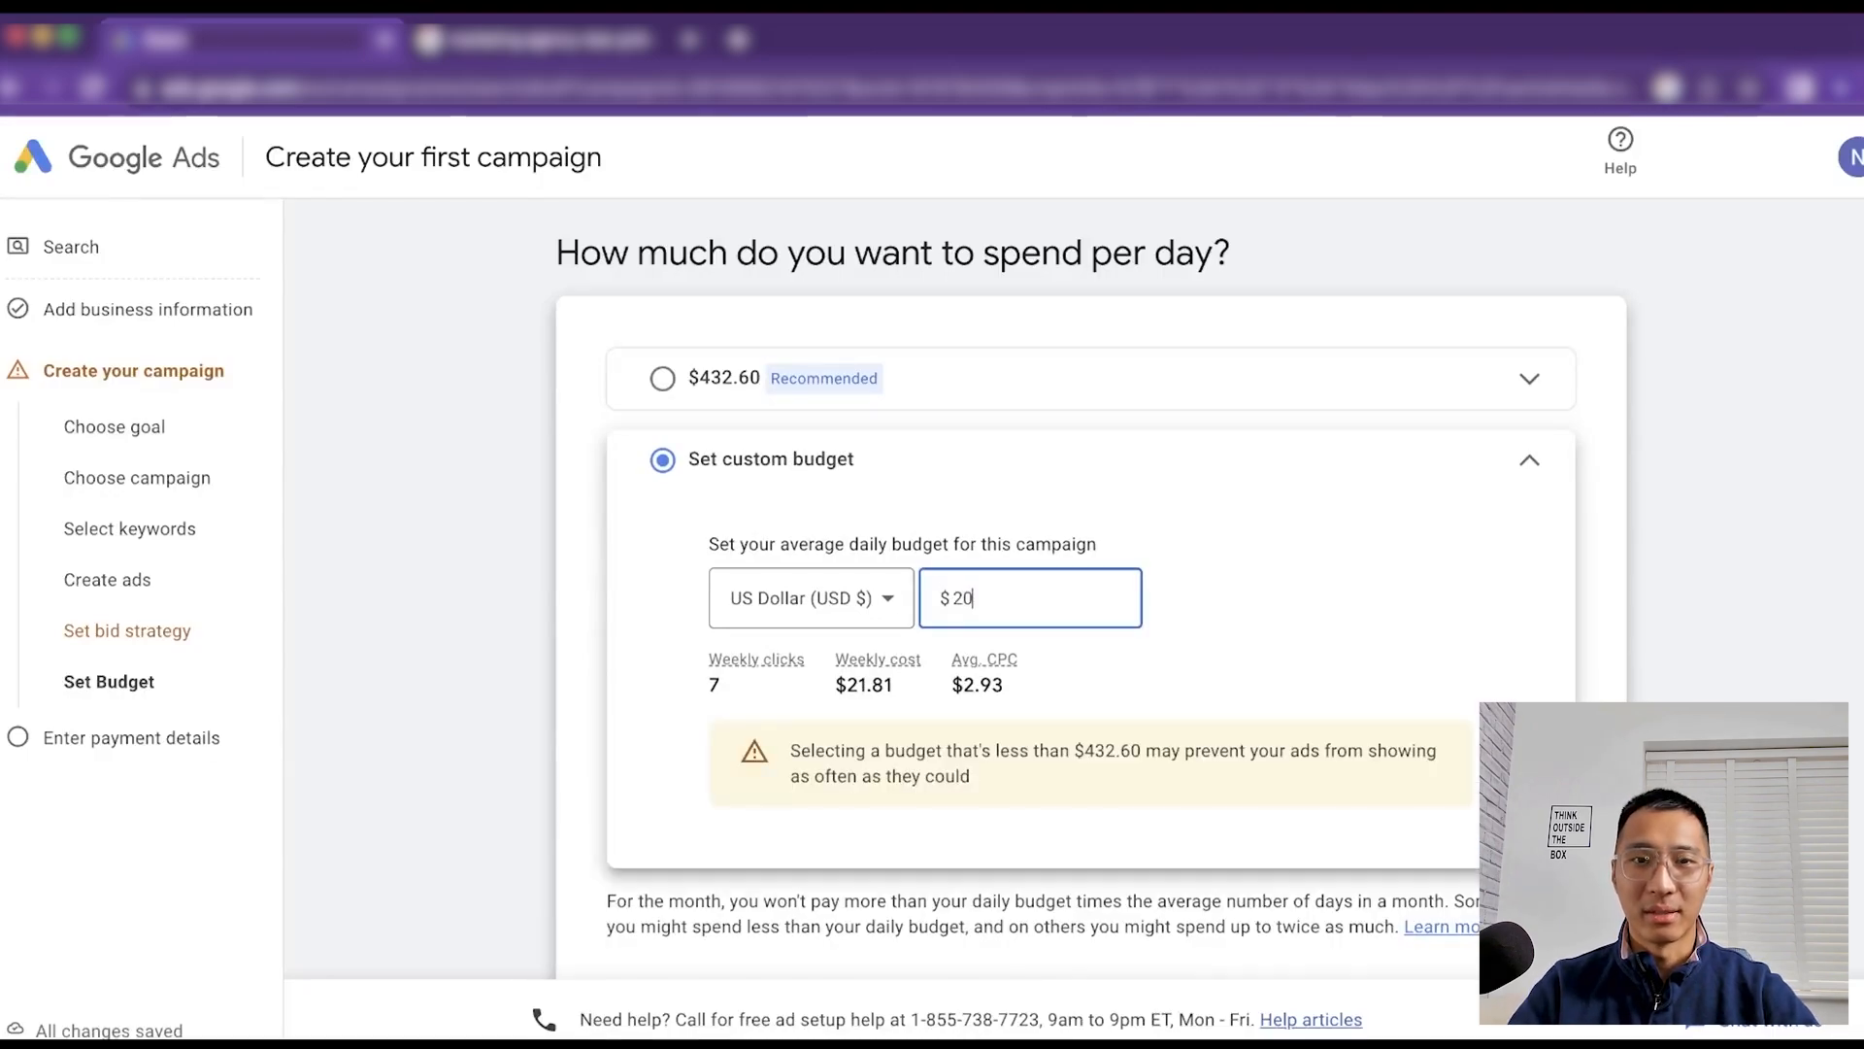
{"action": "left_click", "coordinate": [1229, 634]}
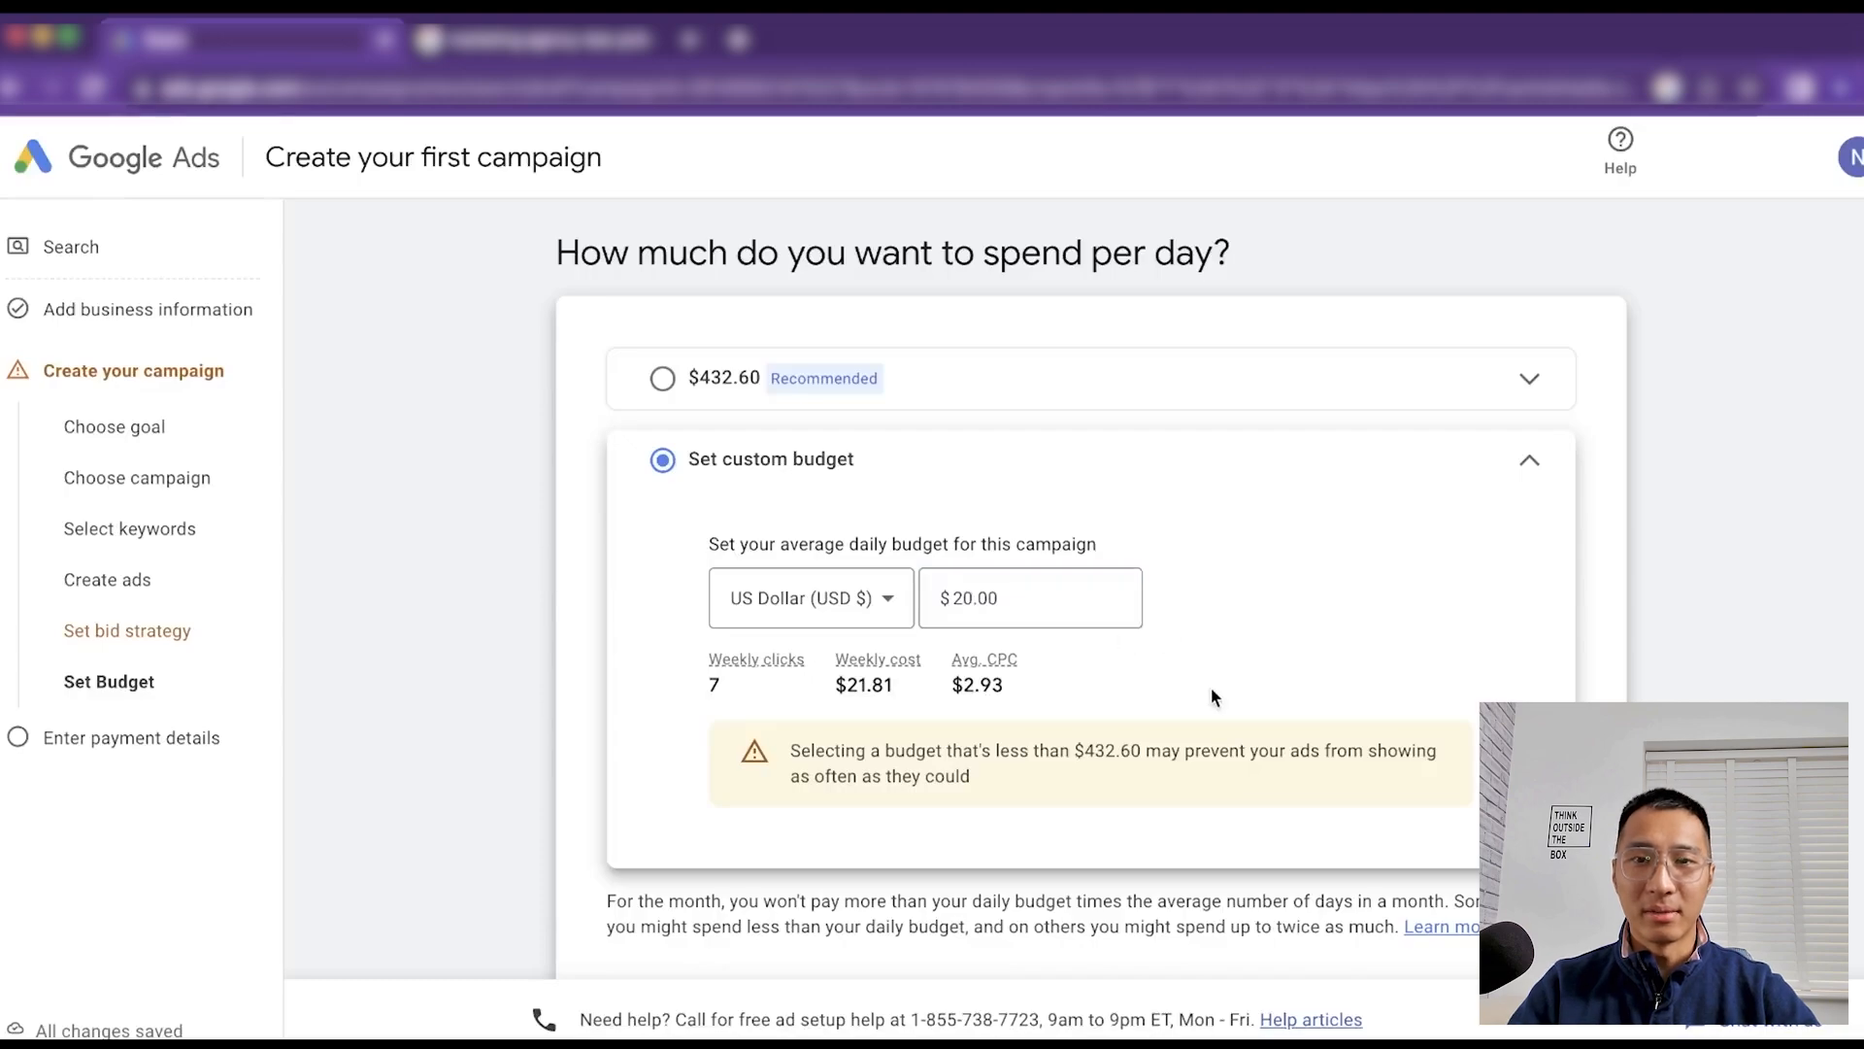
{"action": "scroll", "coordinate": [1211, 488], "scroll_direction": "down", "scroll_amount": 2}
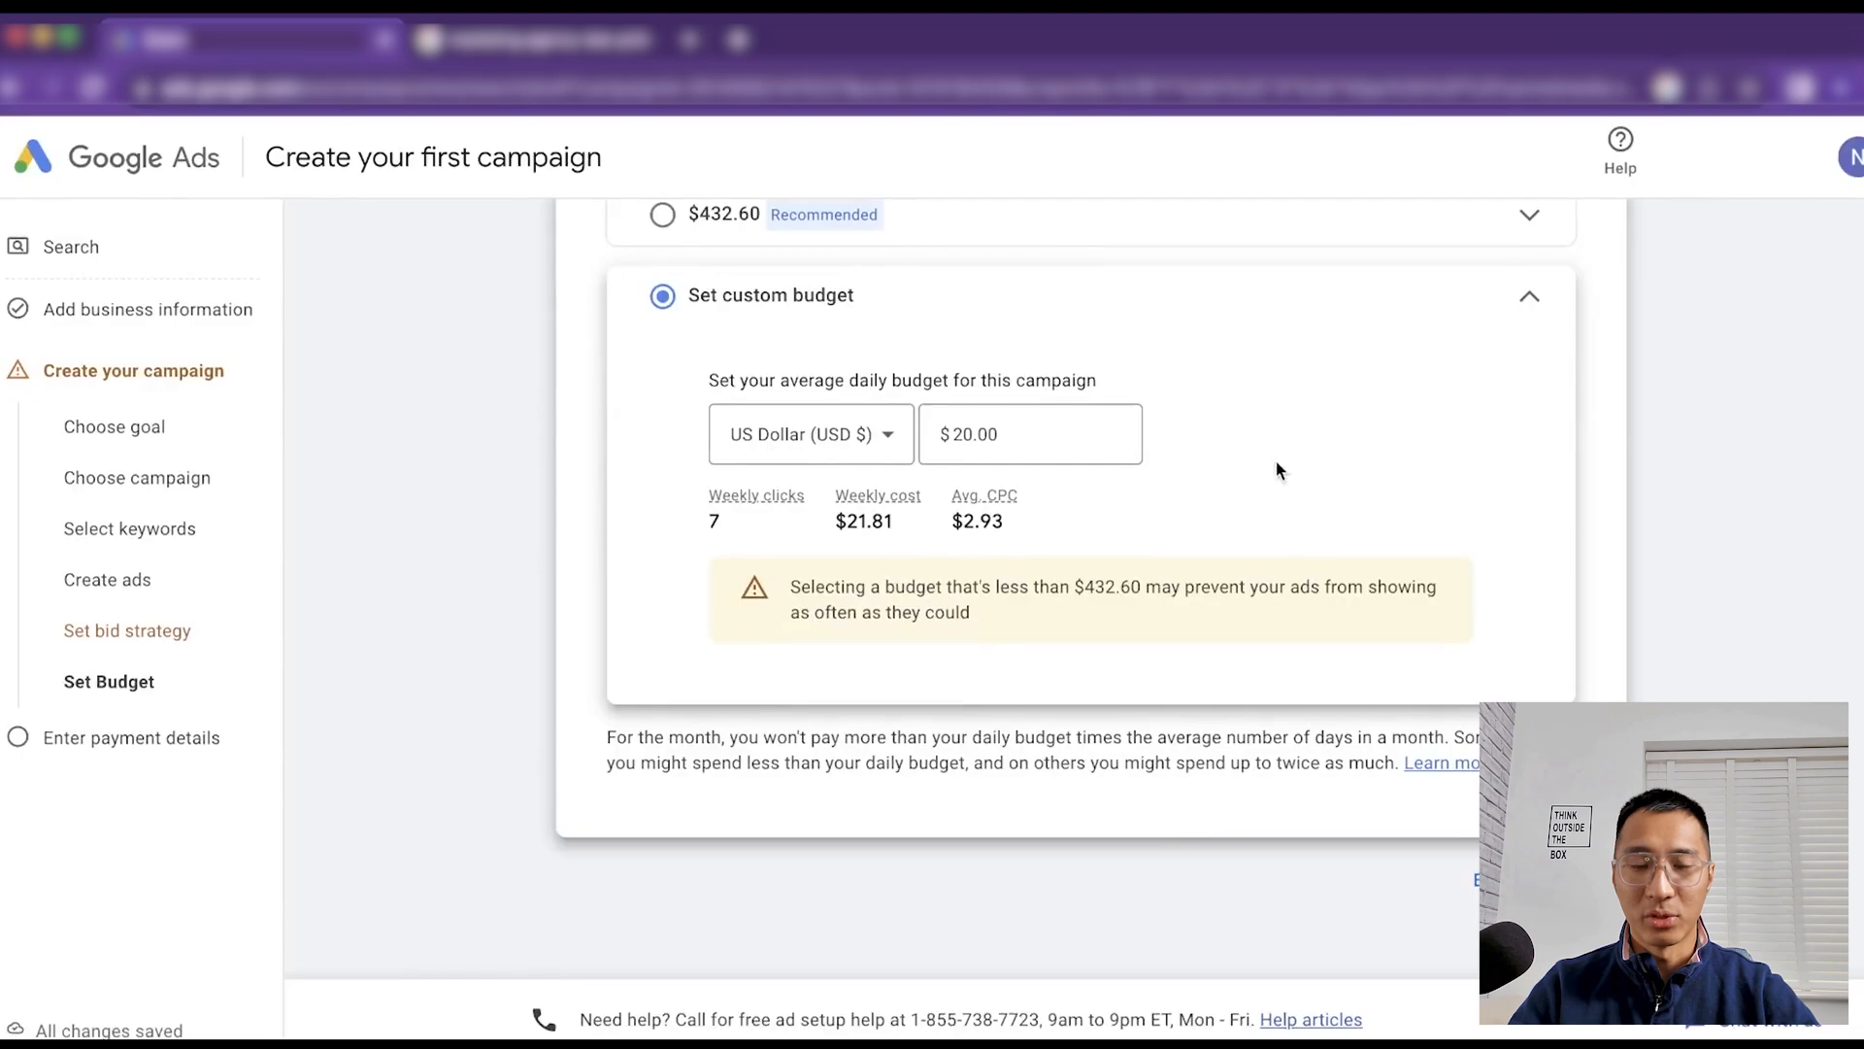
{"action": "scroll", "coordinate": [1278, 471], "scroll_direction": "up", "scroll_amount": 2}
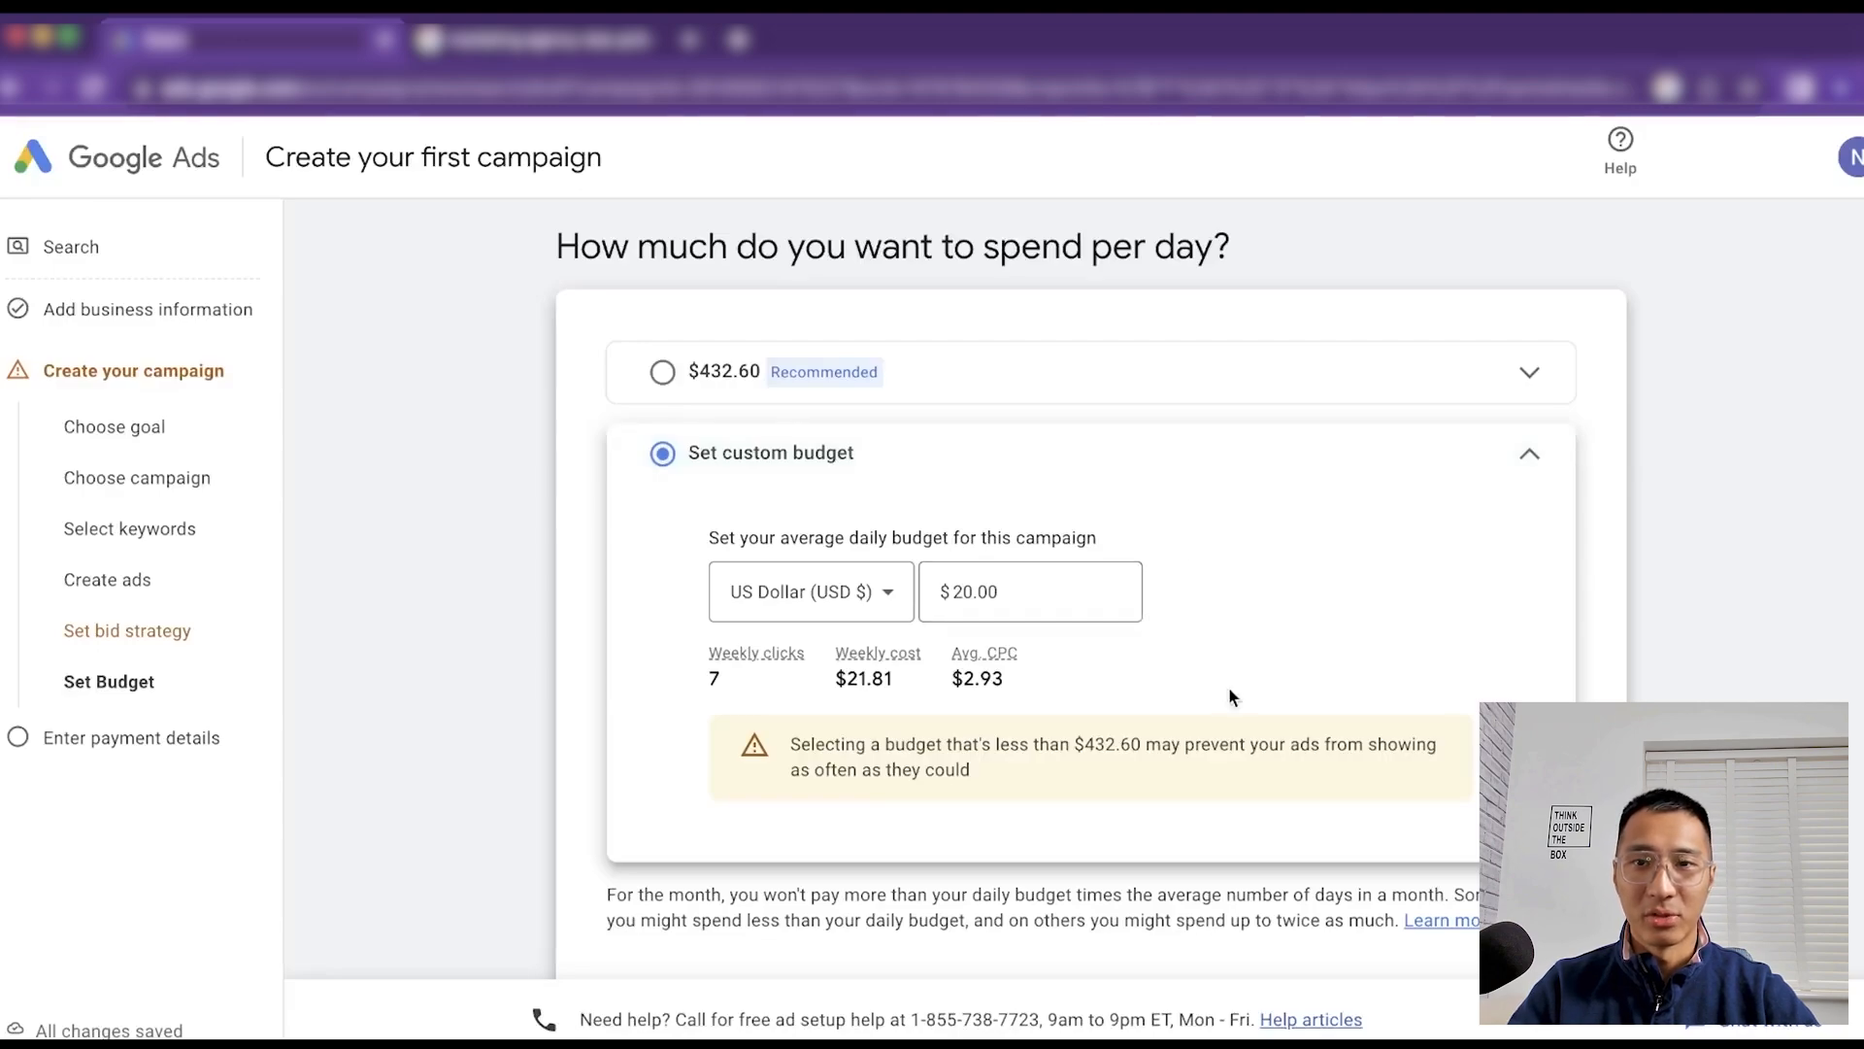
{"action": "scroll", "coordinate": [1388, 677], "scroll_direction": "down", "scroll_amount": 2}
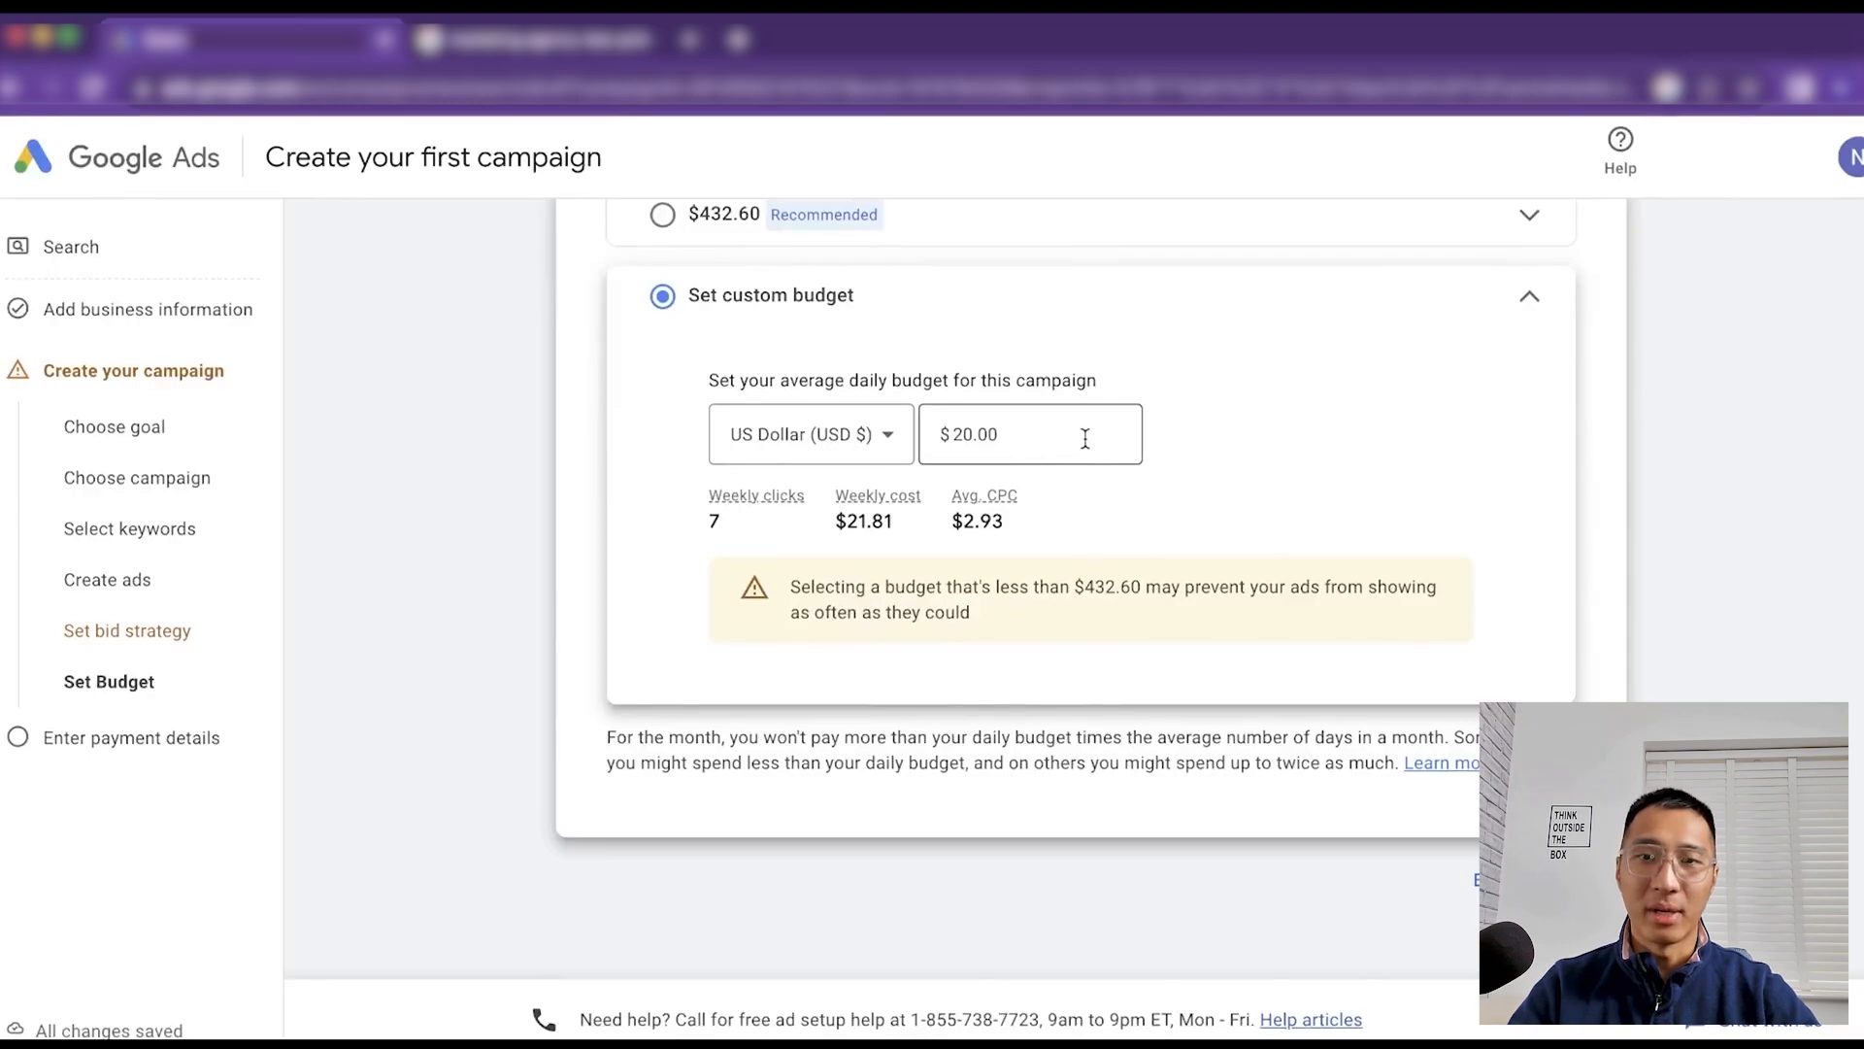
{"action": "left_click_drag", "start_coordinate": [1085, 439], "coordinate": [944, 440]}
{"action": "left_click", "coordinate": [1297, 464]}
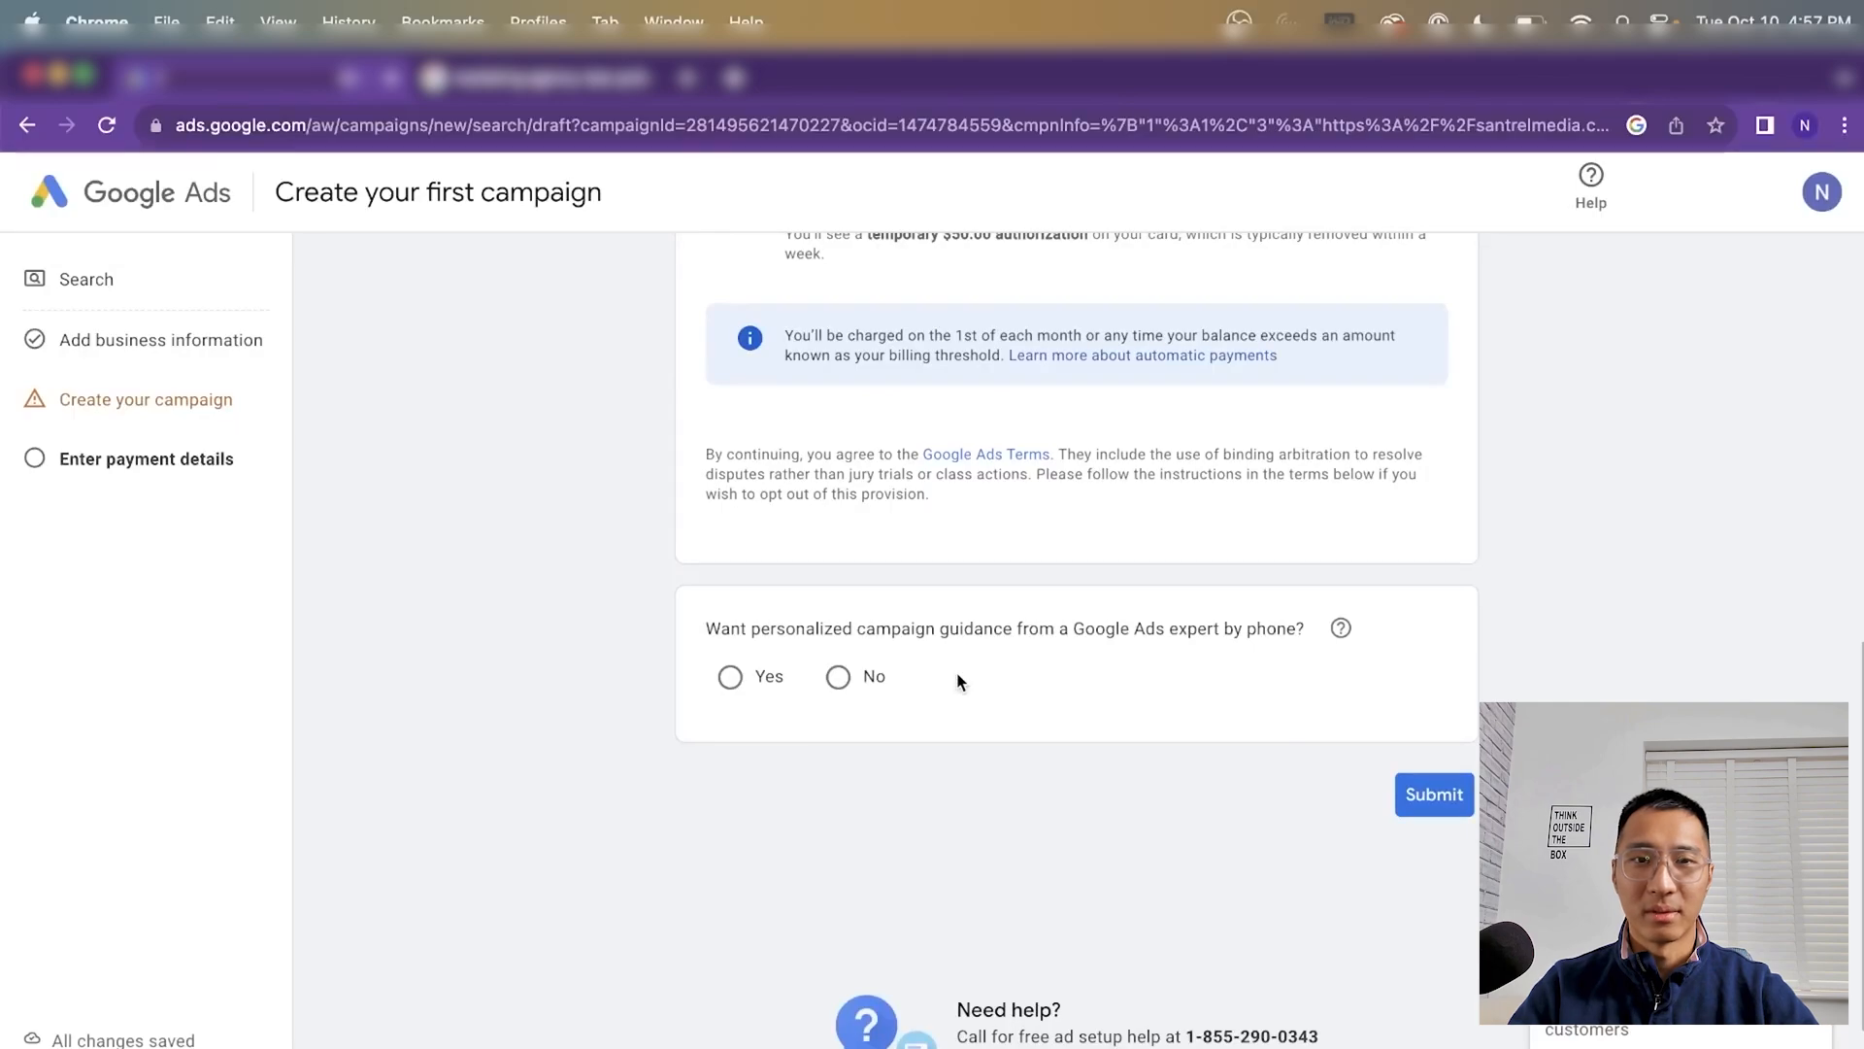
Decline personalized campaign guidance by phone and submit the campaign with its payment details
{"action": "left_click", "coordinate": [841, 679]}
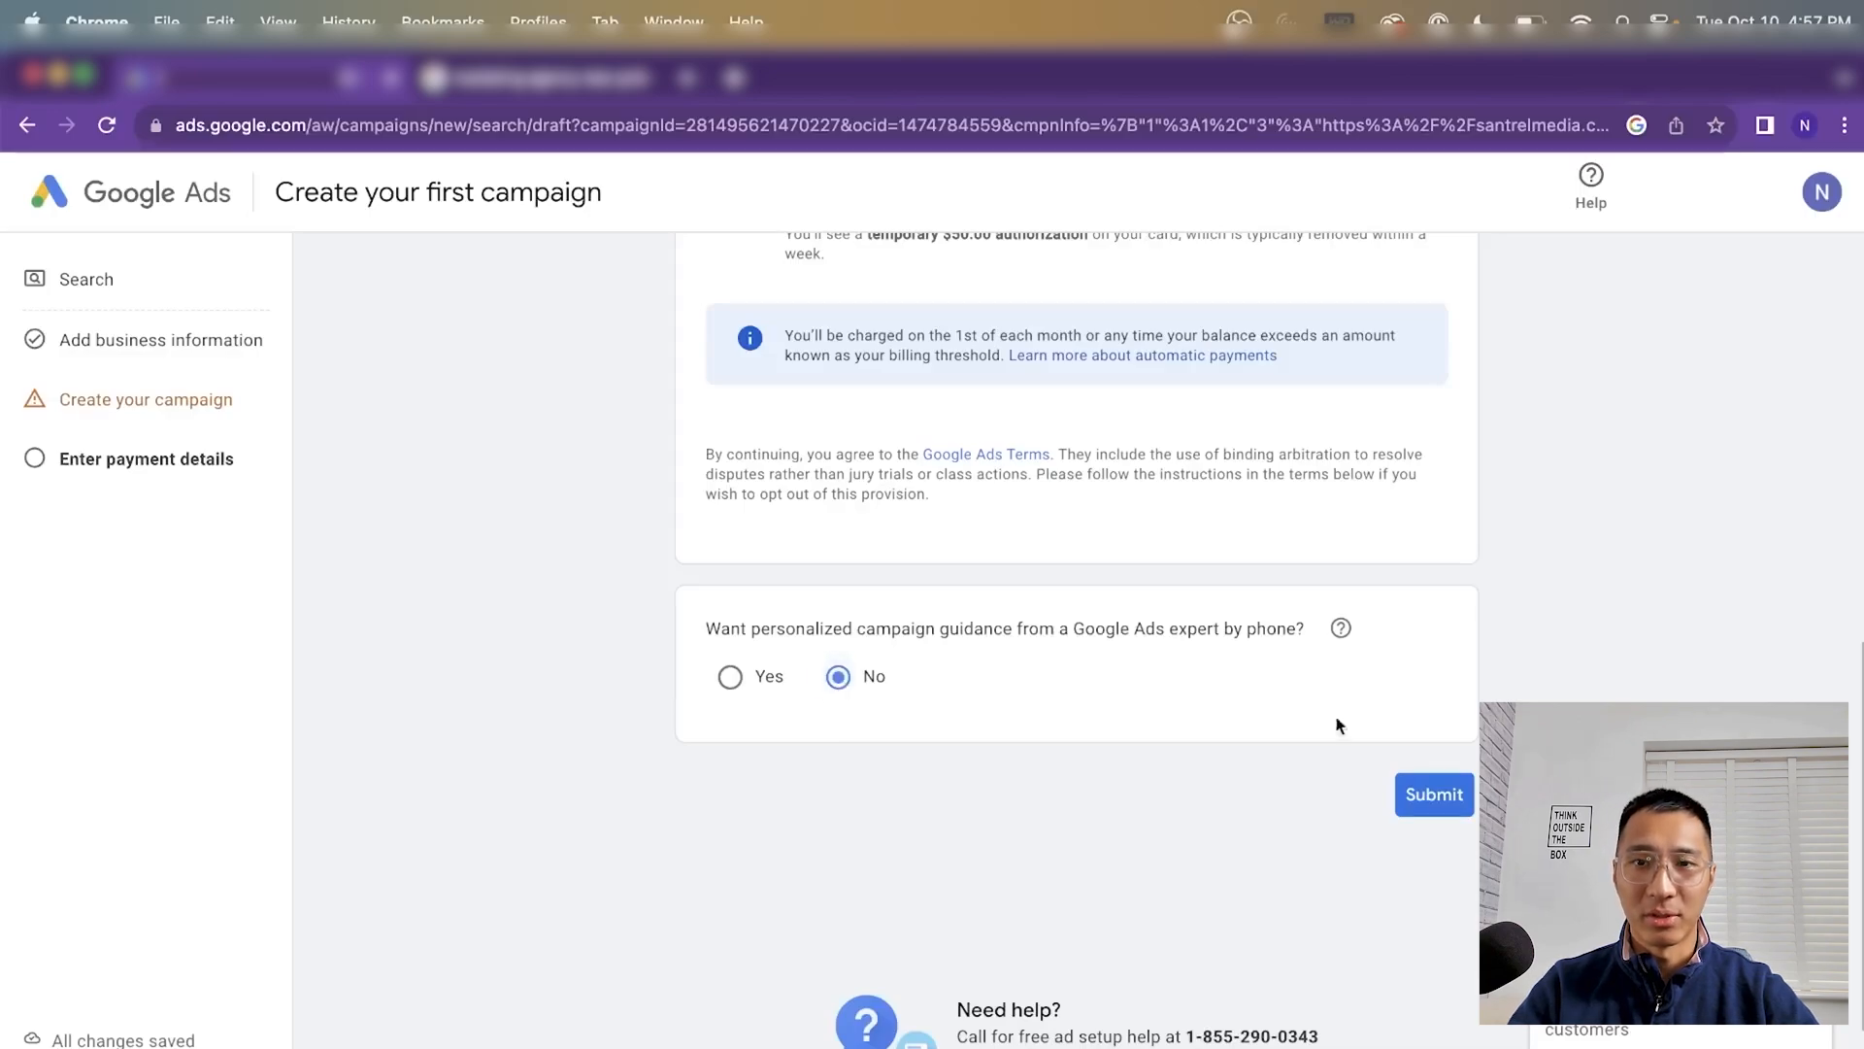
{"action": "left_click", "coordinate": [1435, 806]}
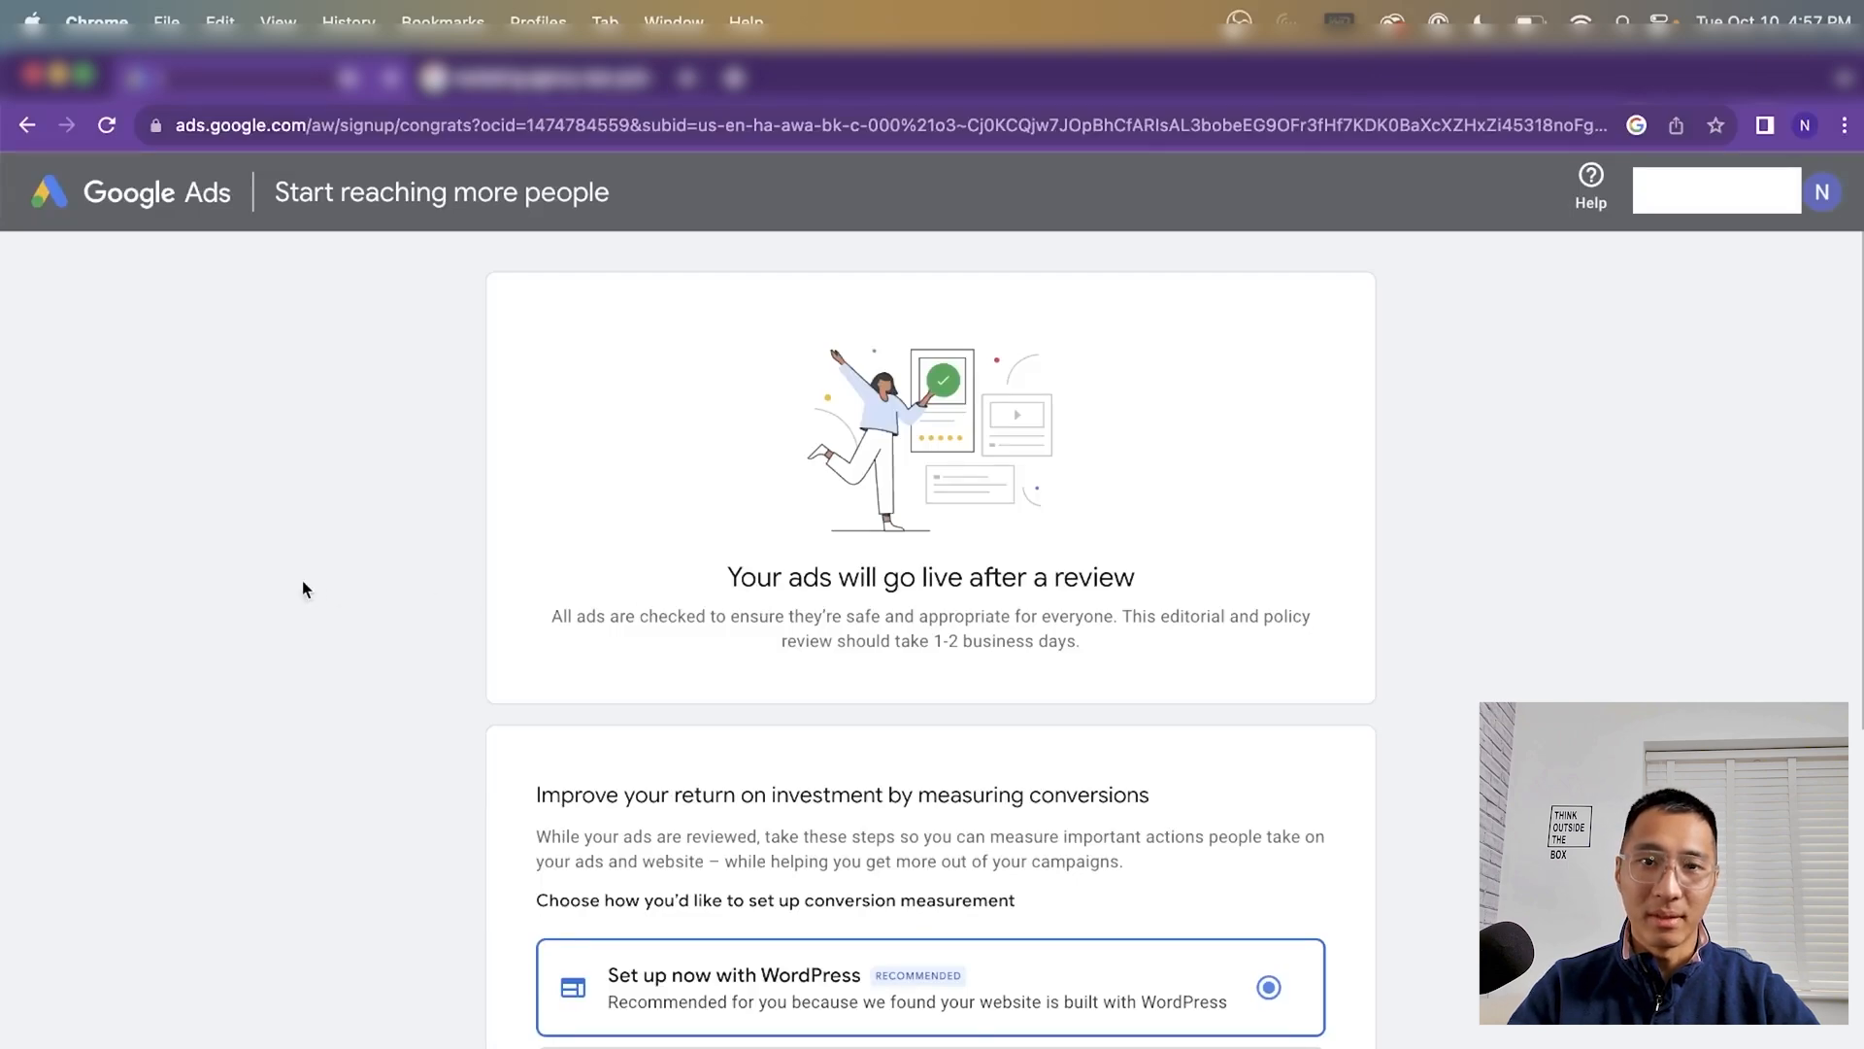
Look over the conversion measurement options and continue with the WordPress setup
{"action": "scroll", "coordinate": [697, 699], "scroll_direction": "down", "scroll_amount": 3}
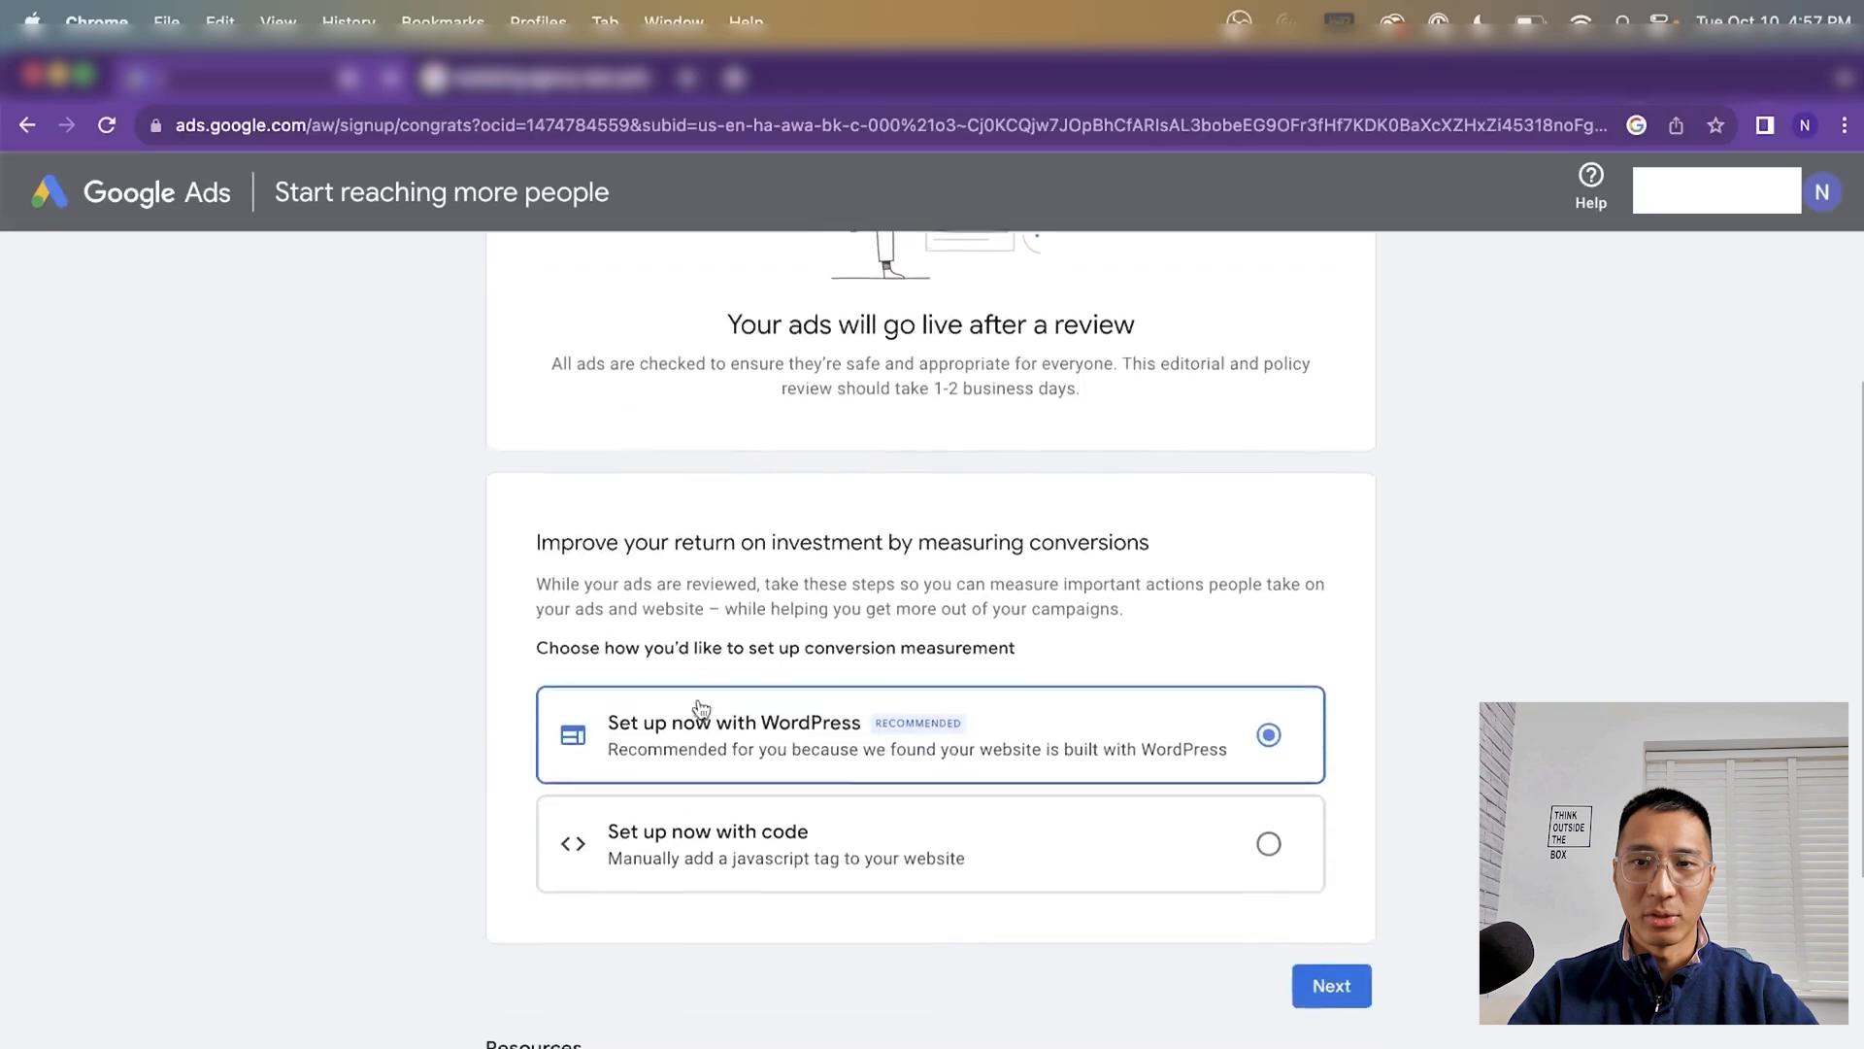
{"action": "scroll", "coordinate": [433, 563], "scroll_direction": "down", "scroll_amount": 4}
{"action": "scroll", "coordinate": [433, 566], "scroll_direction": "up", "scroll_amount": 6}
{"action": "scroll", "coordinate": [433, 566], "scroll_direction": "down", "scroll_amount": 5}
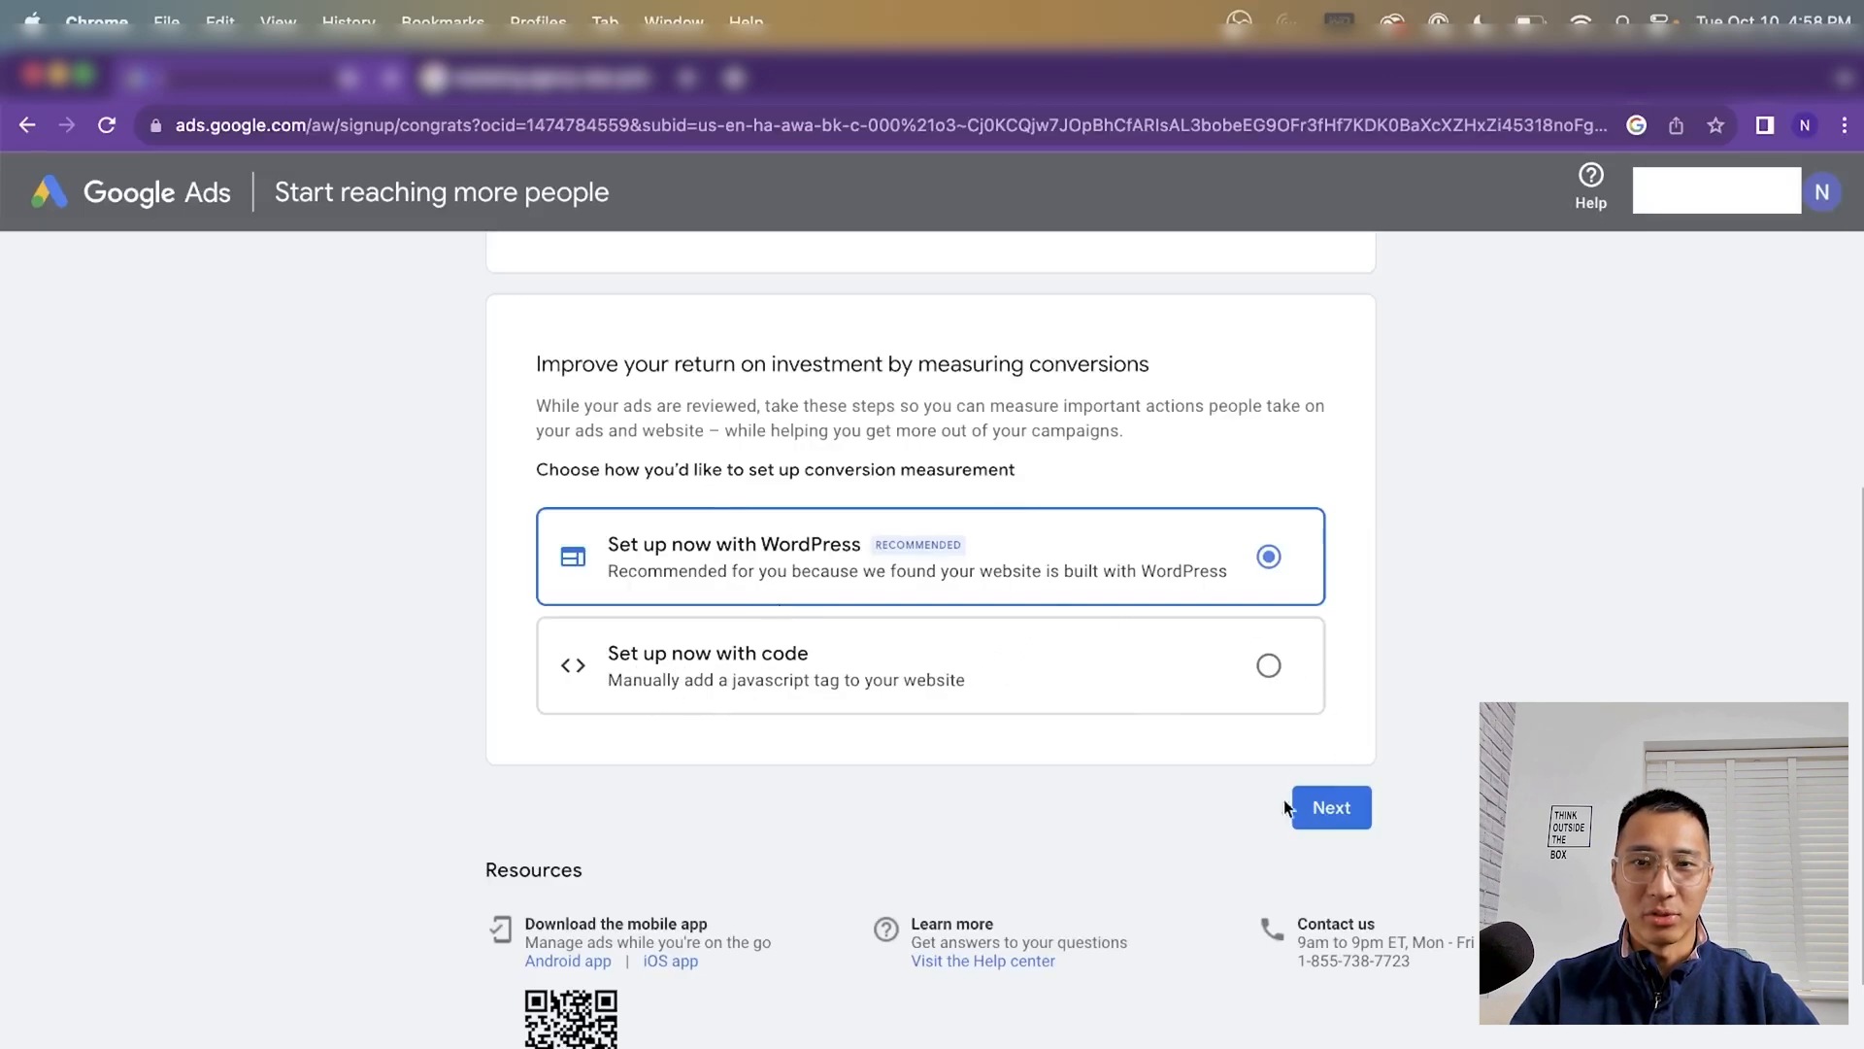
{"action": "left_click", "coordinate": [1336, 812]}
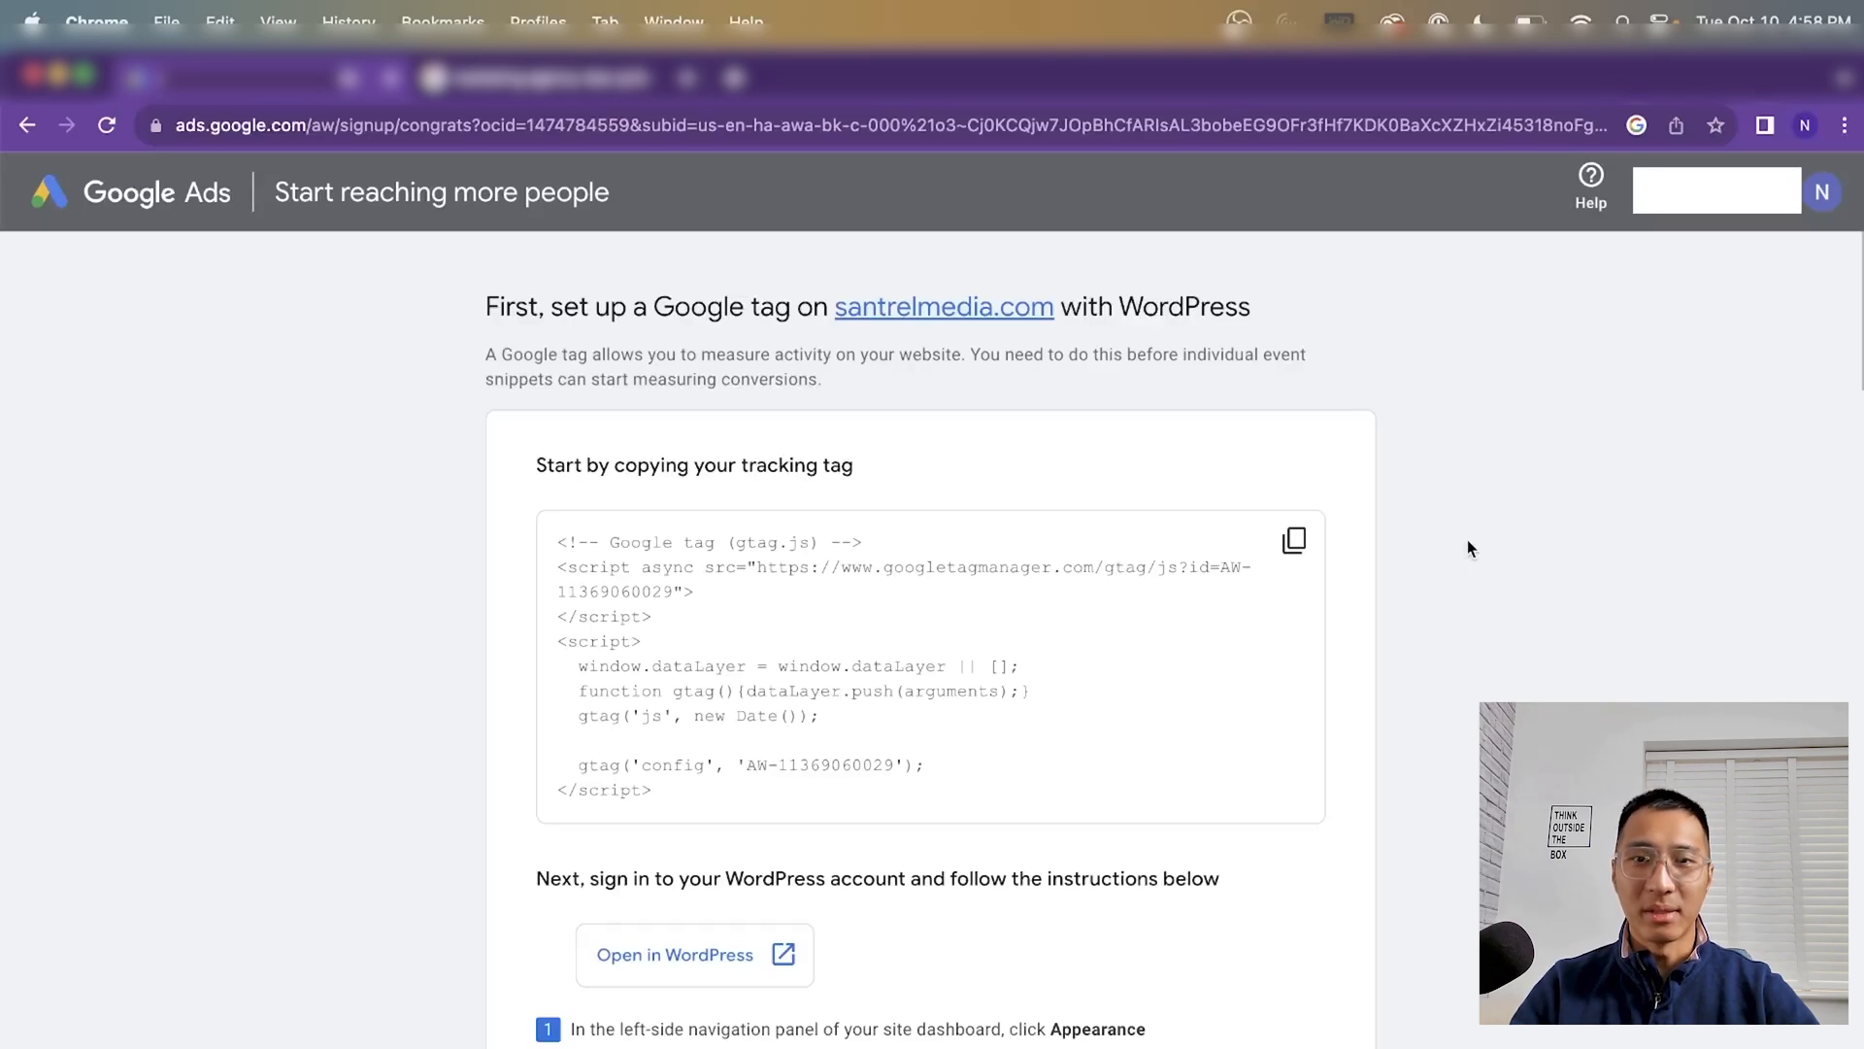
Read through the instructions for installing the Google tag in WordPress down to the connection test
{"action": "scroll", "coordinate": [1468, 548], "scroll_direction": "down", "scroll_amount": 10}
{"action": "scroll", "coordinate": [1467, 549], "scroll_direction": "down", "scroll_amount": 9}
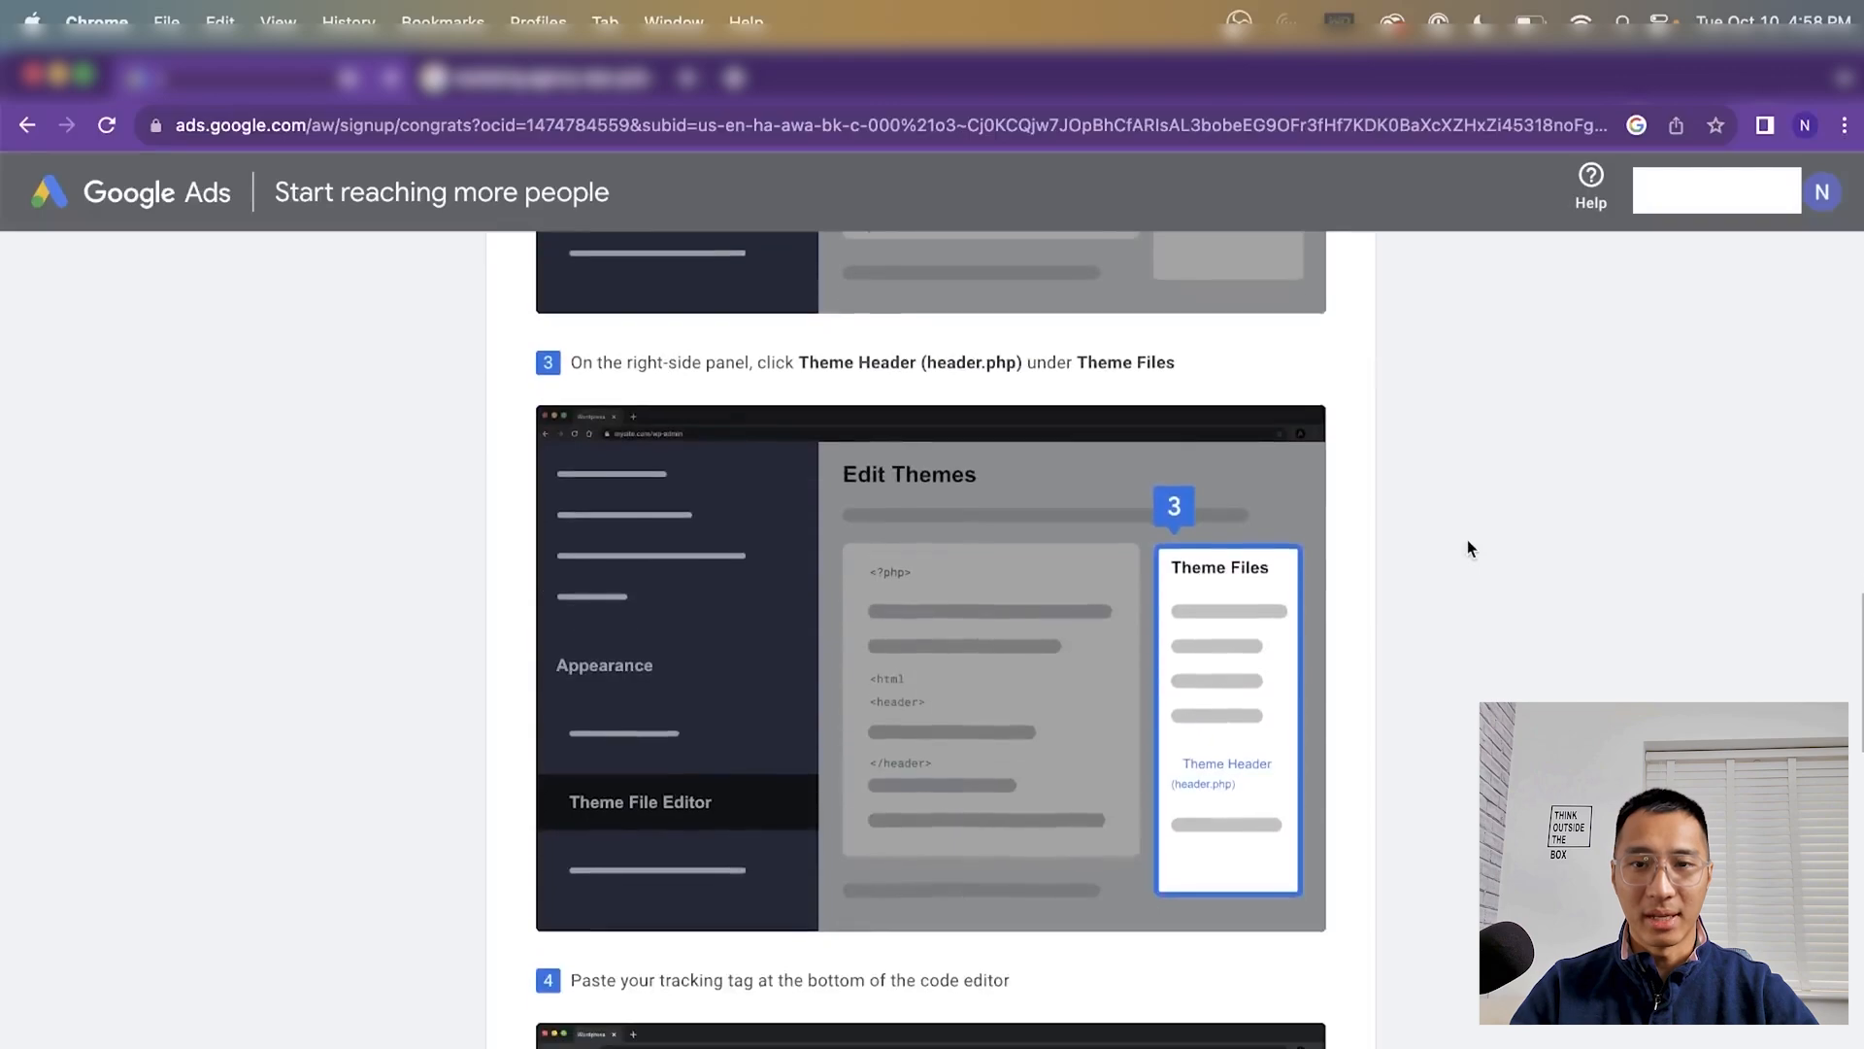
{"action": "scroll", "coordinate": [1467, 549], "scroll_direction": "down", "scroll_amount": 5}
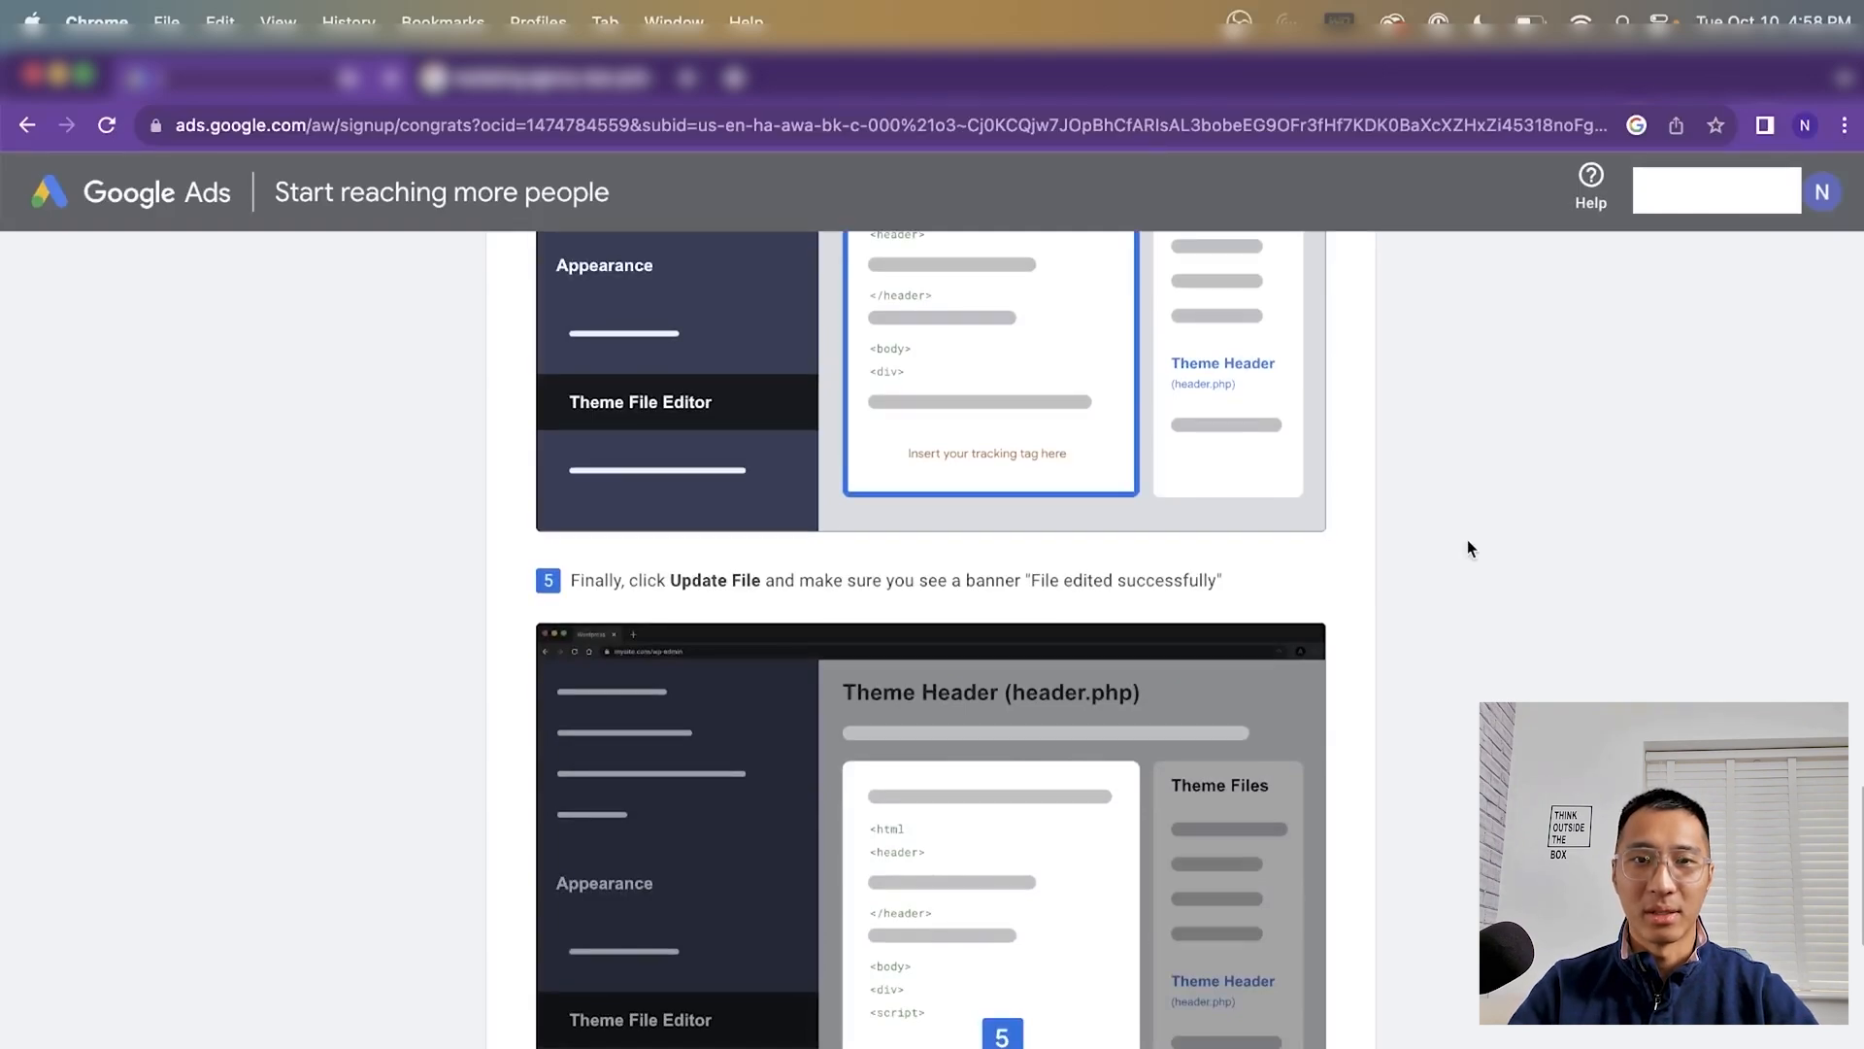
{"action": "scroll", "coordinate": [1466, 539], "scroll_direction": "down", "scroll_amount": 6}
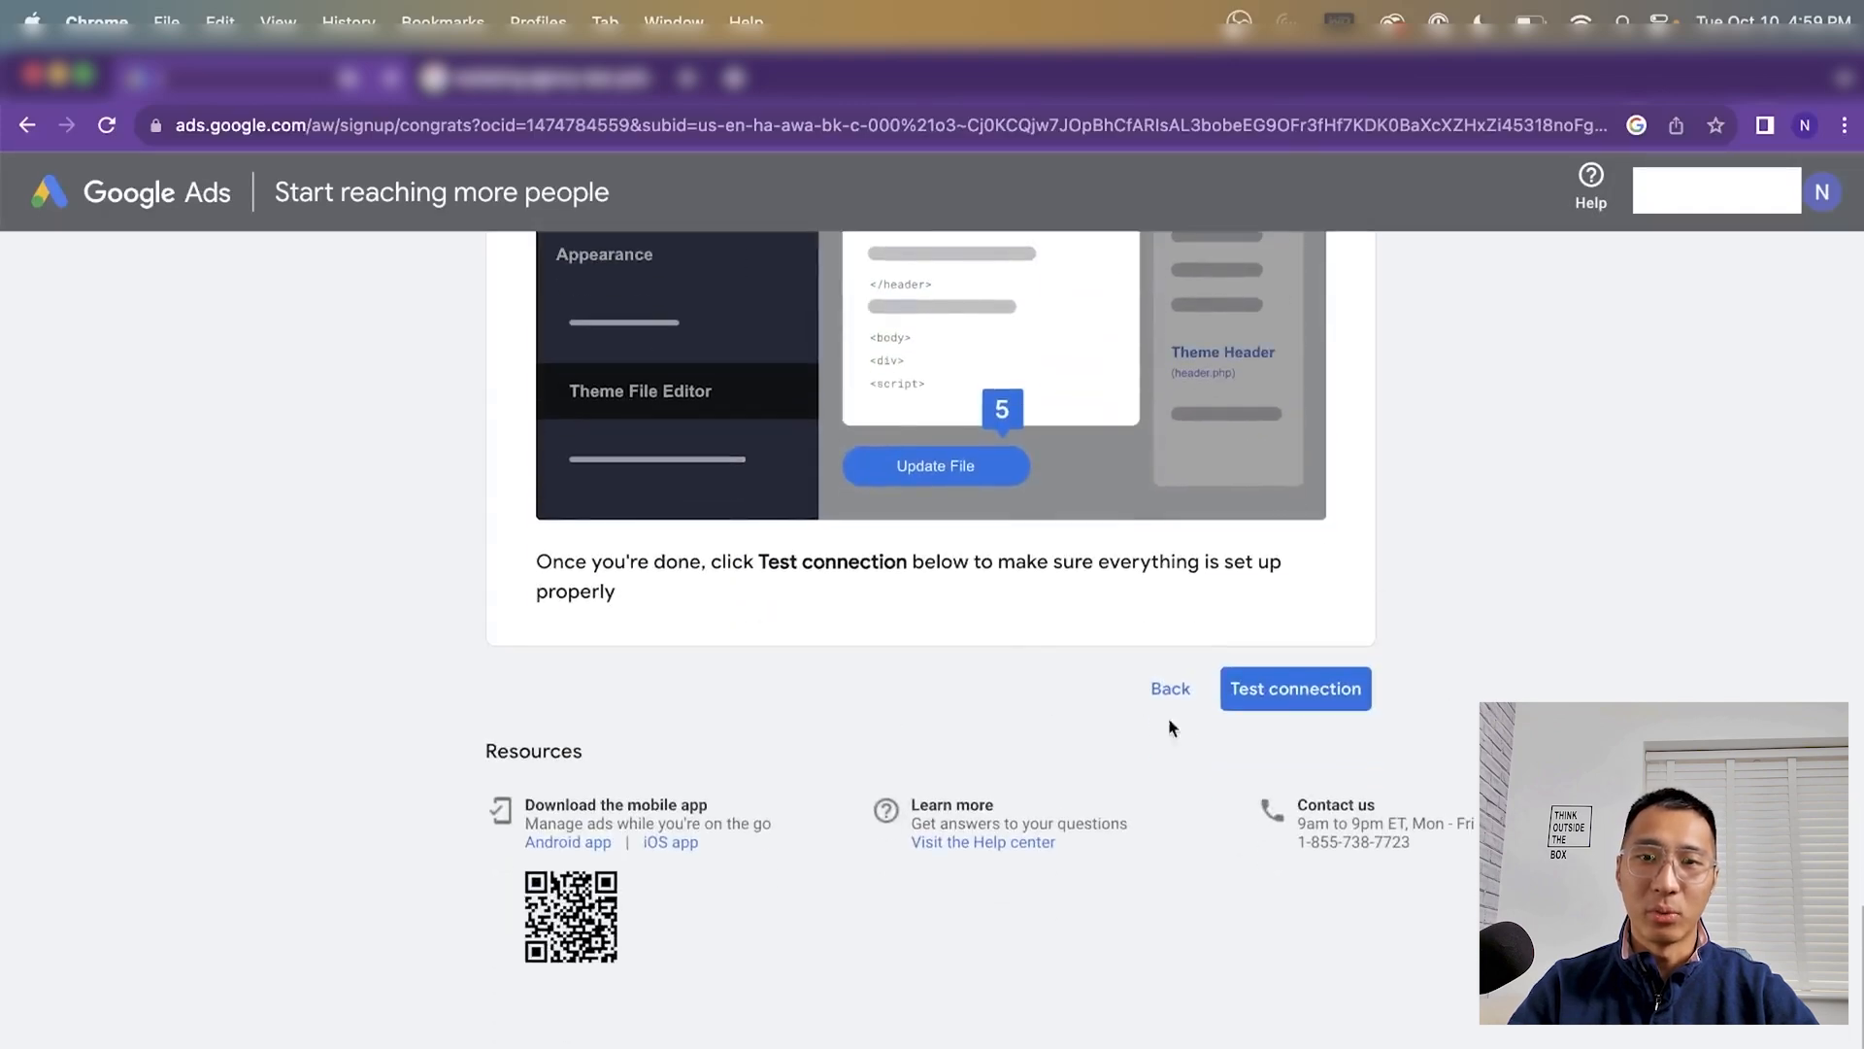
{"action": "scroll", "coordinate": [1046, 777], "scroll_direction": "down", "scroll_amount": 1}
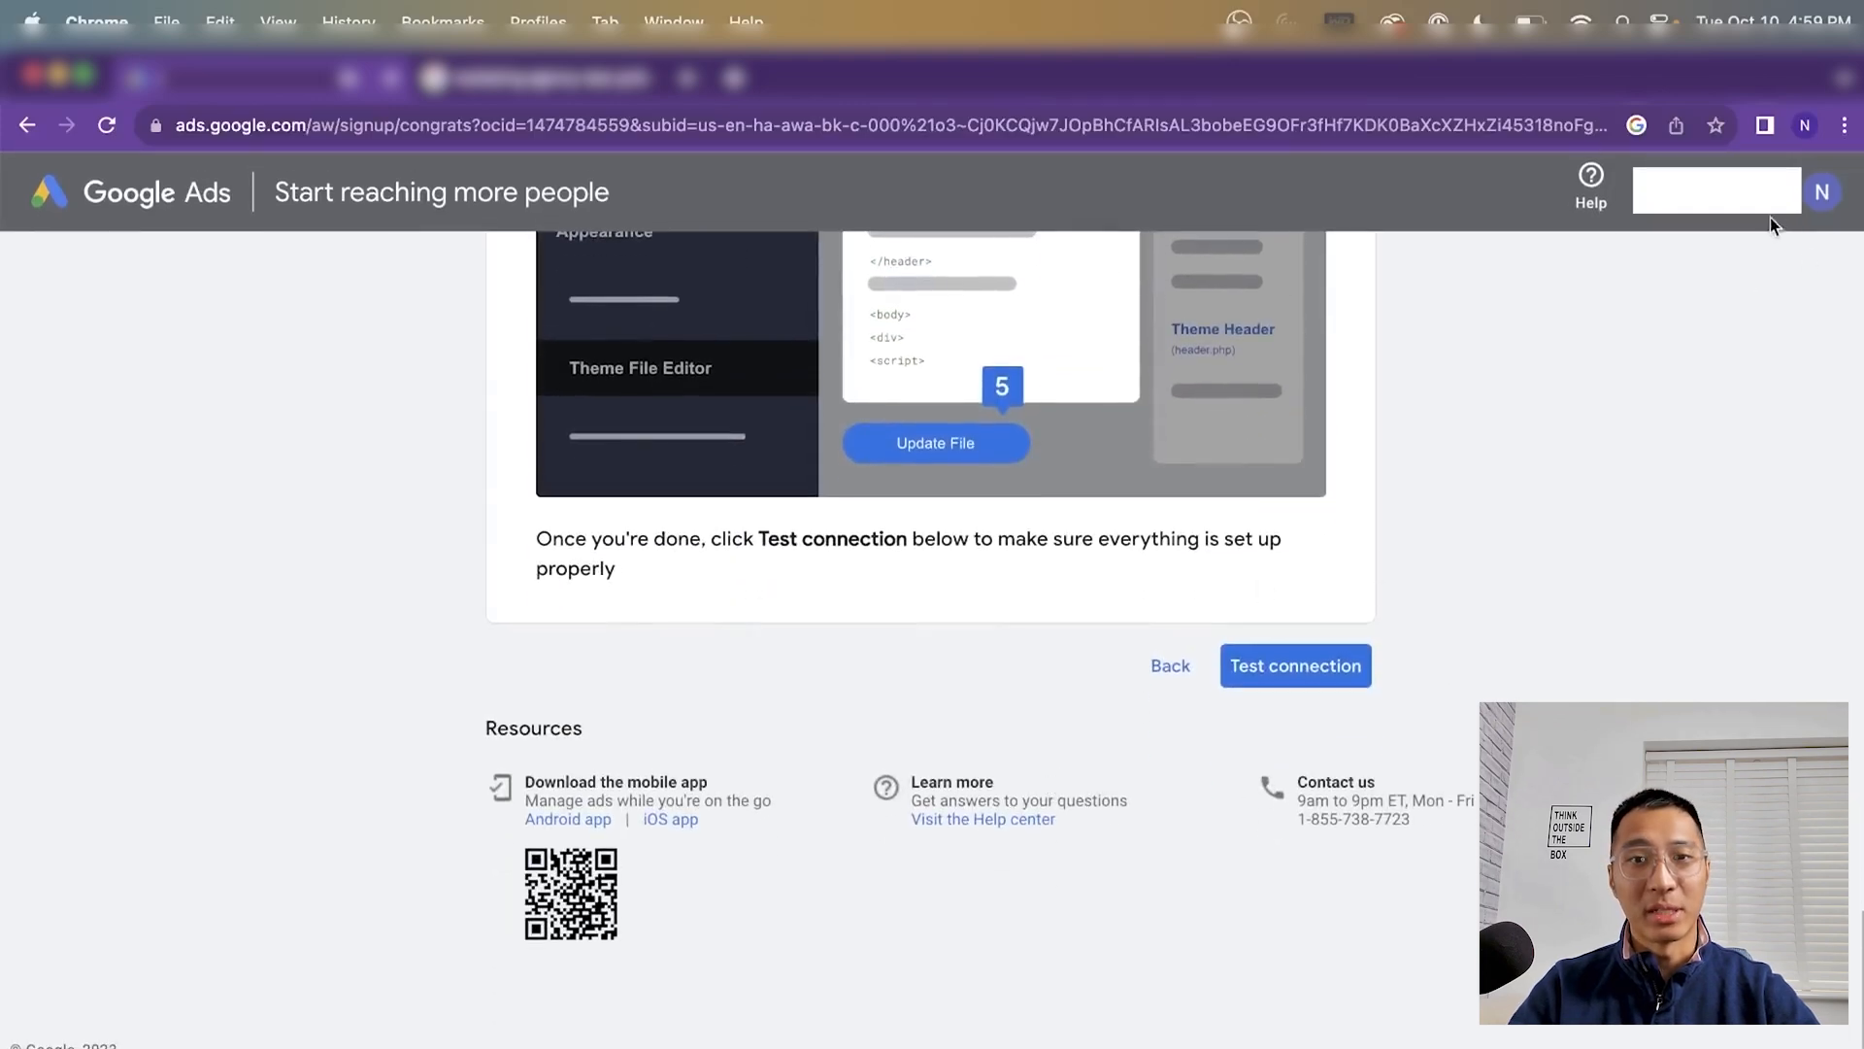
Test the website's Google tag connection and postpone the tag installation
{"action": "left_click", "coordinate": [1270, 675]}
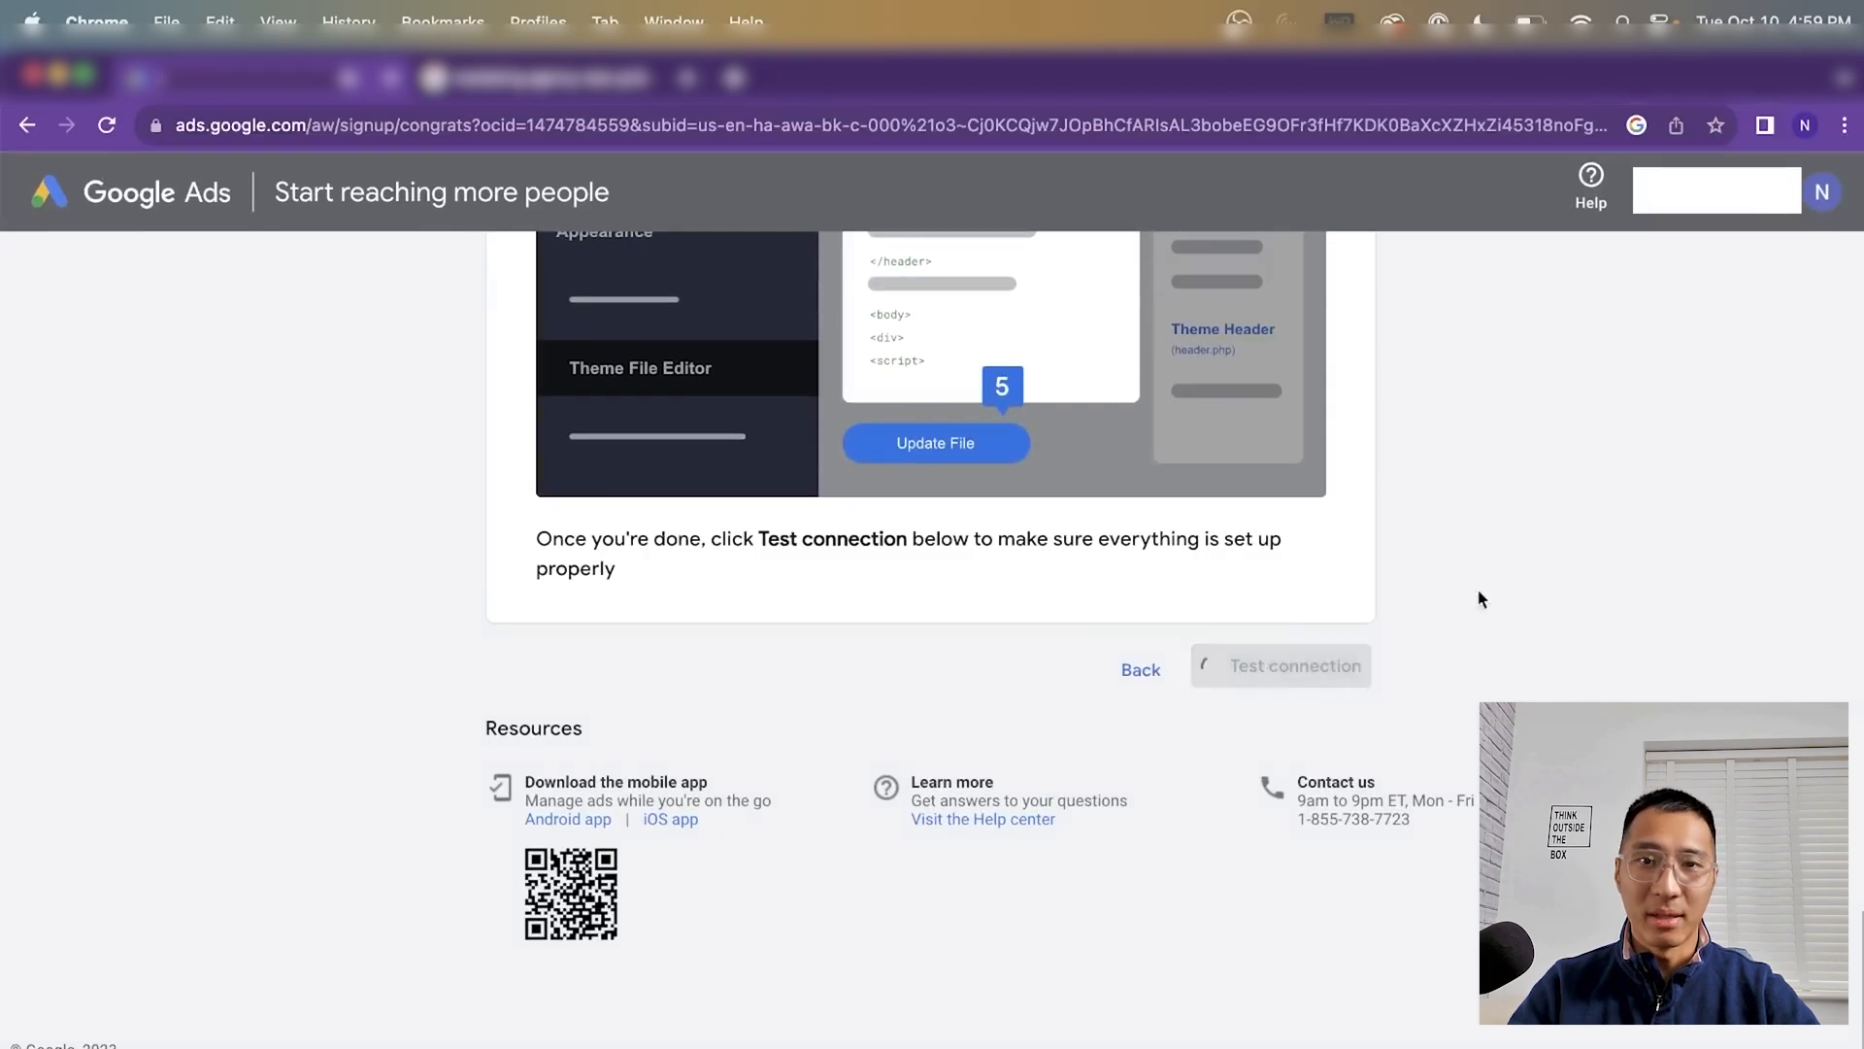
{"action": "scroll", "coordinate": [1455, 594], "scroll_direction": "down", "scroll_amount": 15}
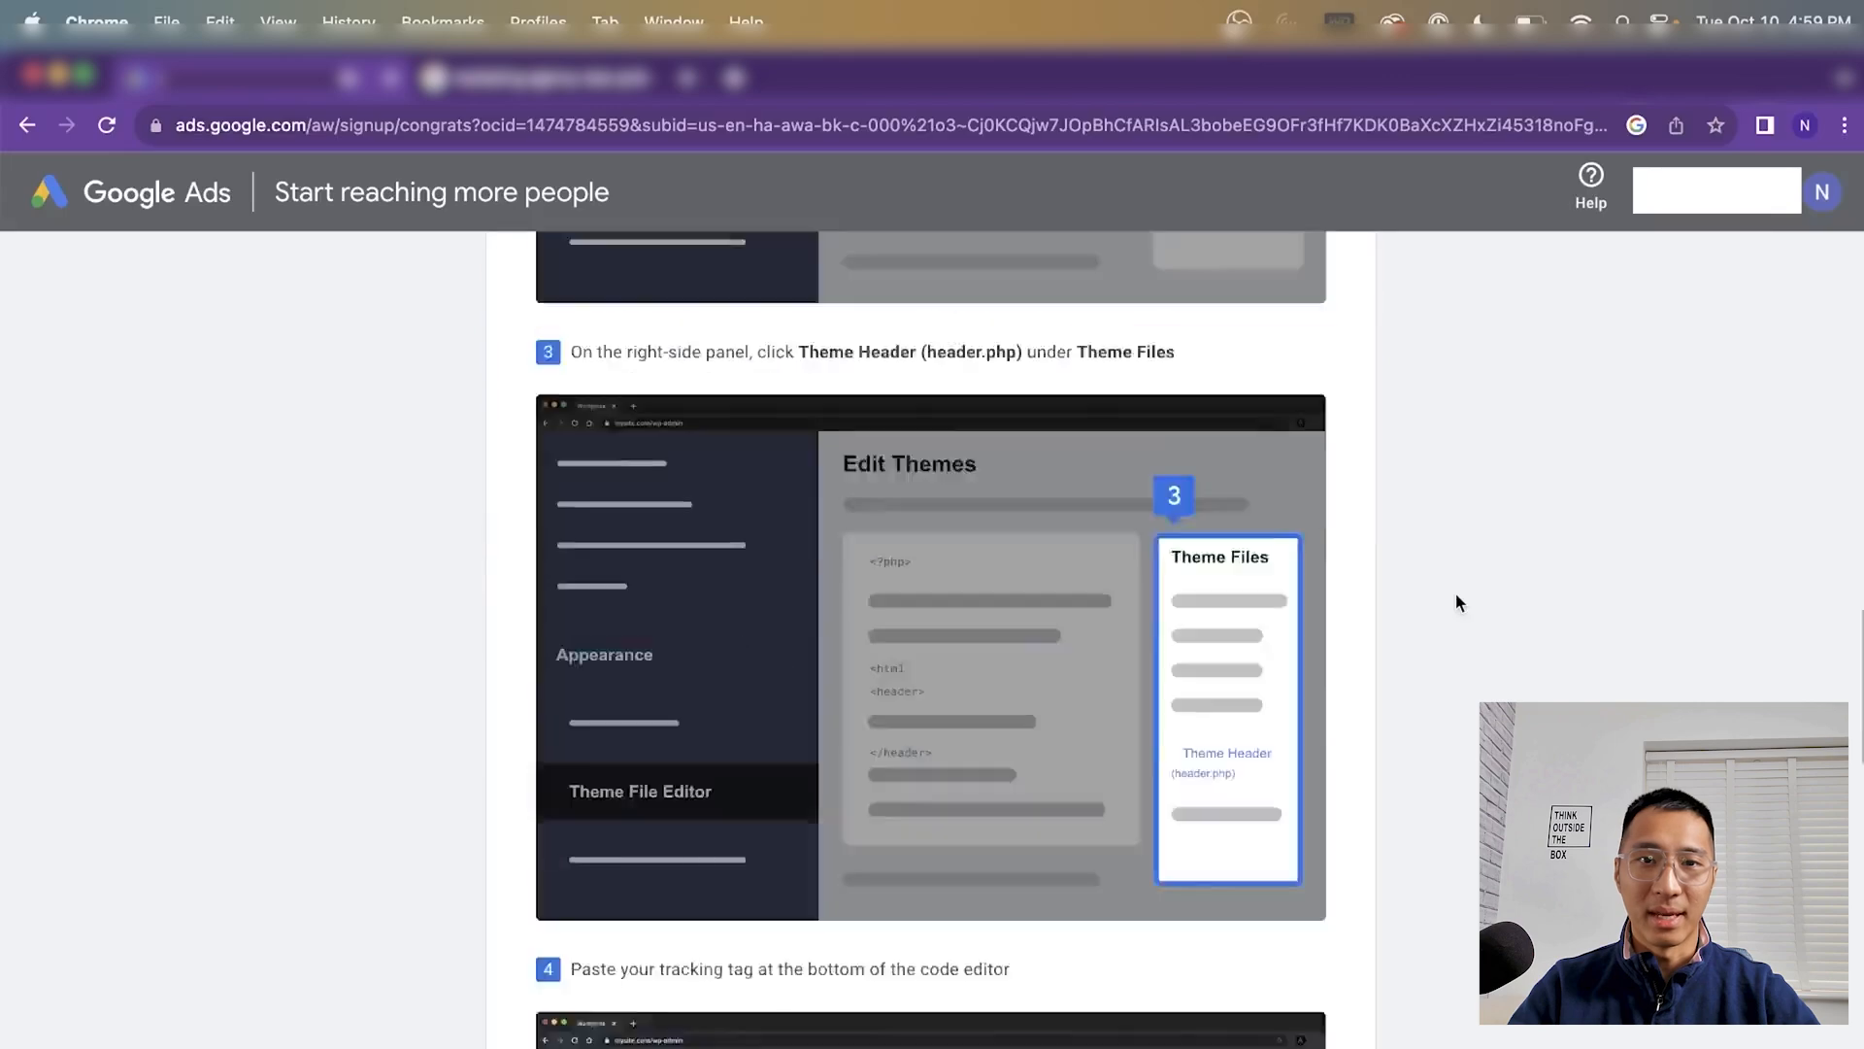
{"action": "left_click", "coordinate": [547, 668]}
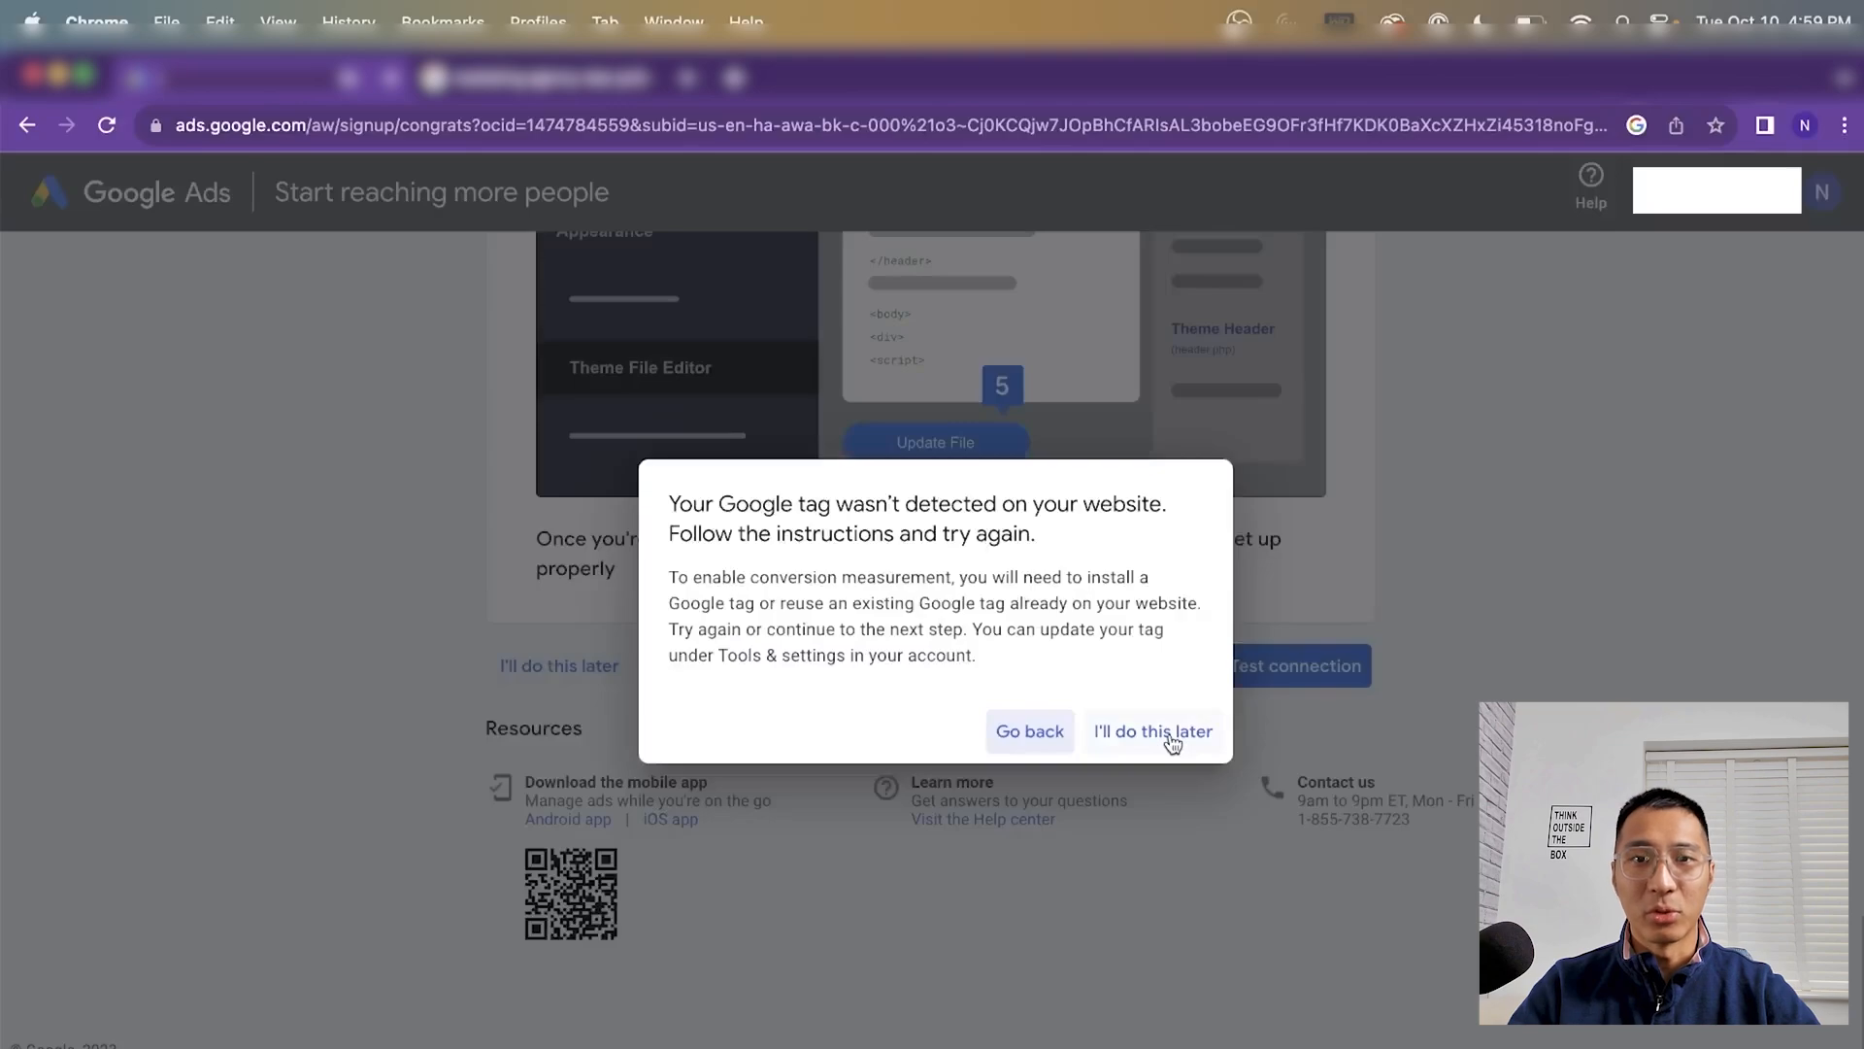
{"action": "left_click", "coordinate": [1172, 738]}
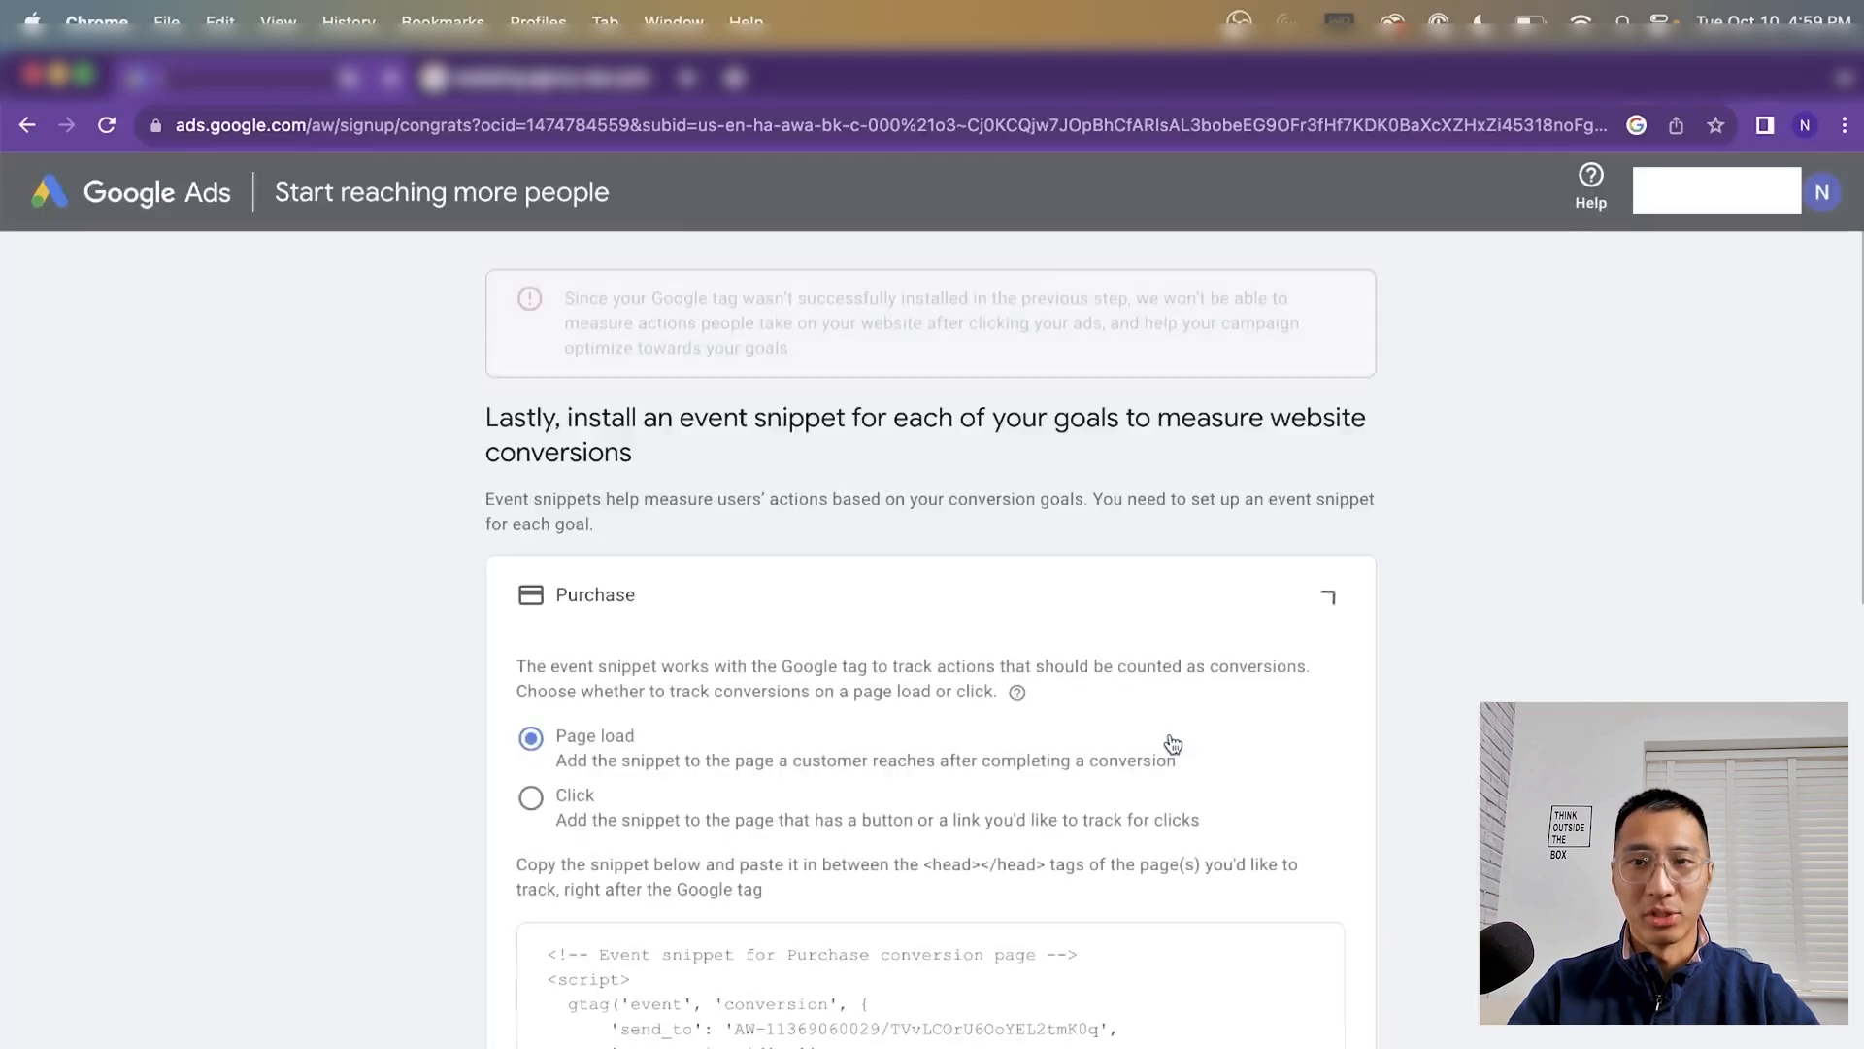
Agree to enhanced conversions and continue to the account, leaving the Google Tag setup for another time
{"action": "scroll", "coordinate": [1401, 680], "scroll_direction": "down", "scroll_amount": 15}
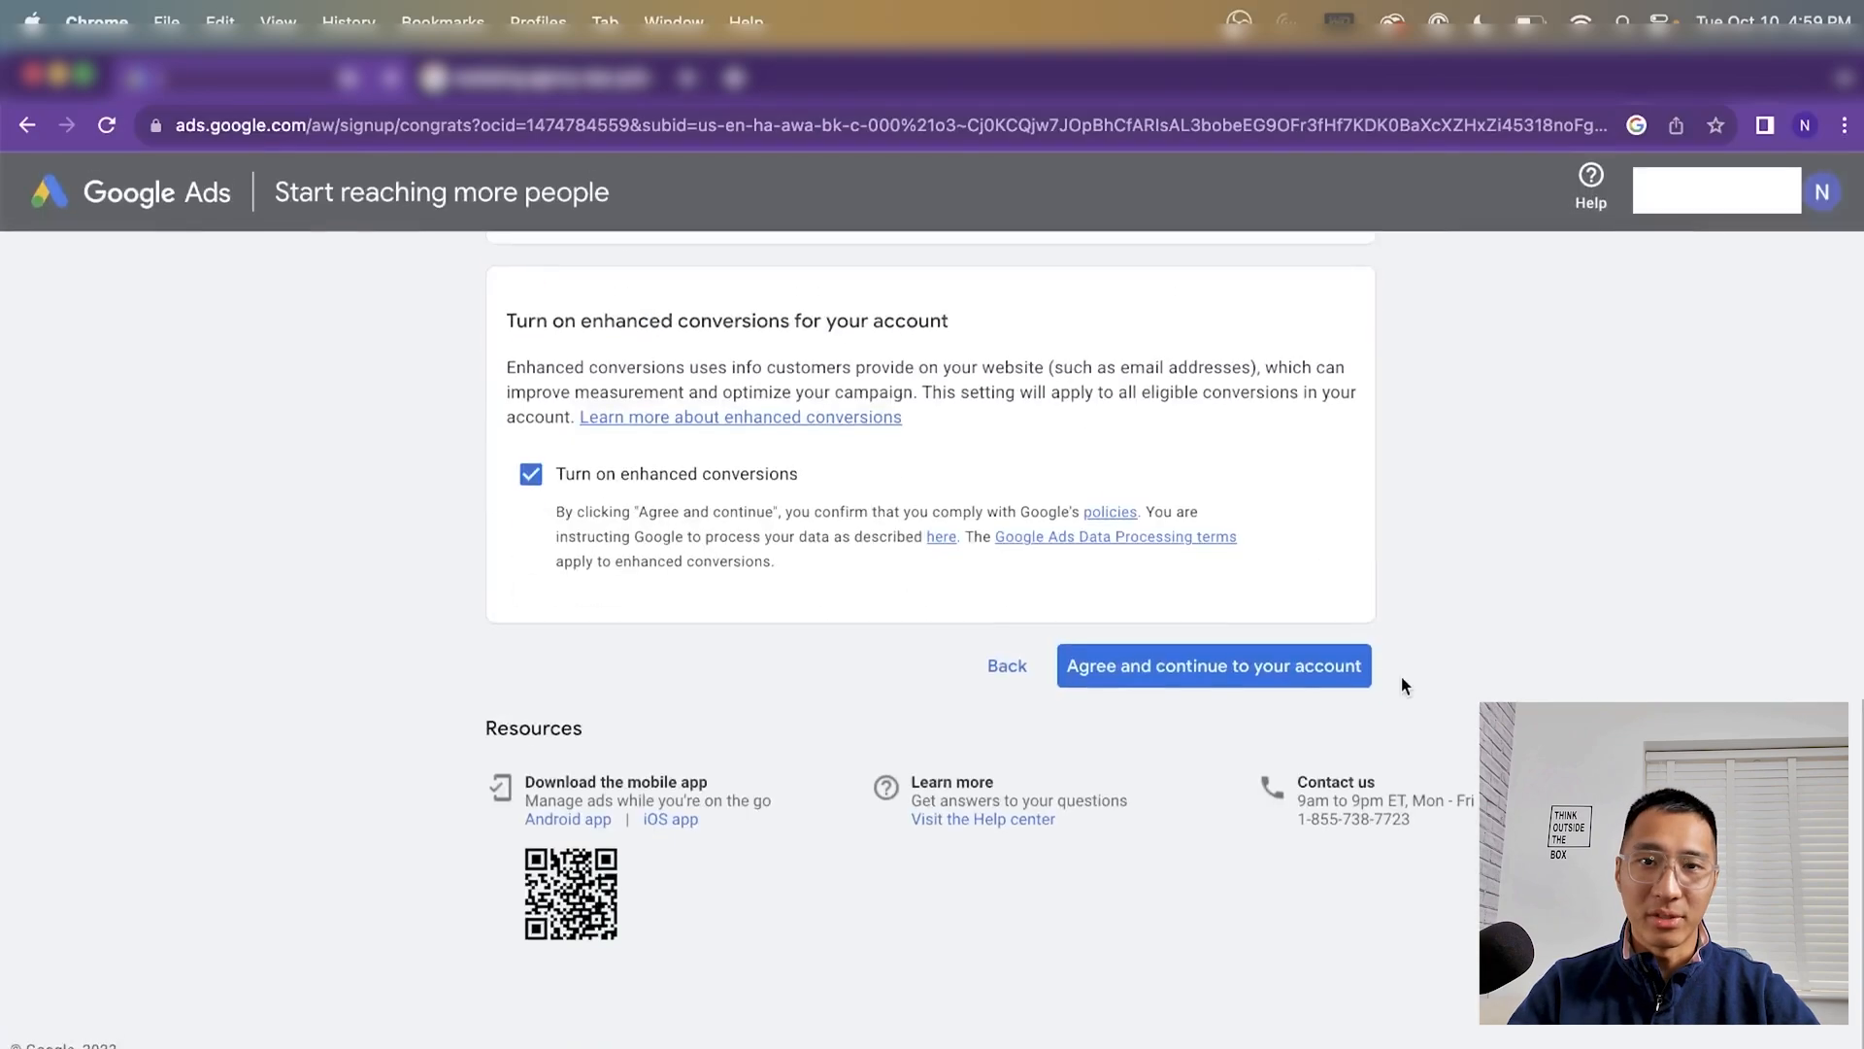
{"action": "left_click", "coordinate": [1124, 683]}
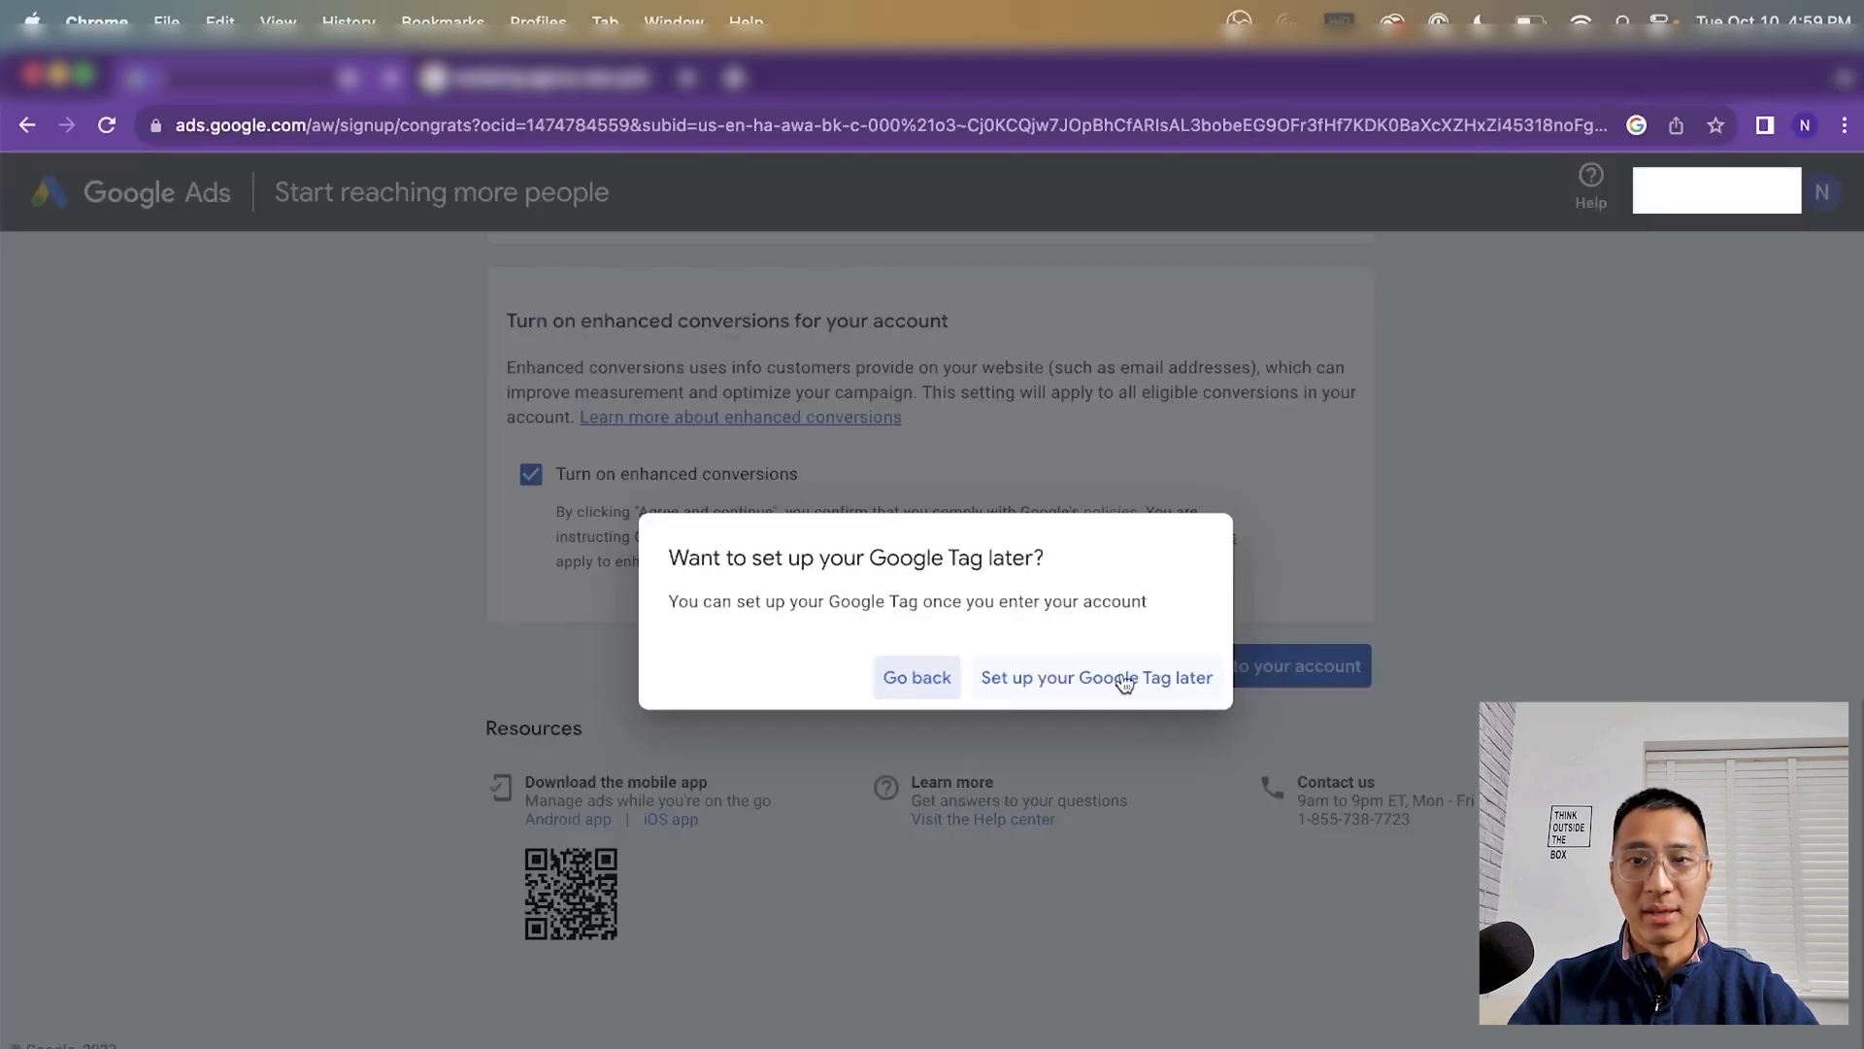
{"action": "left_click", "coordinate": [1035, 684]}
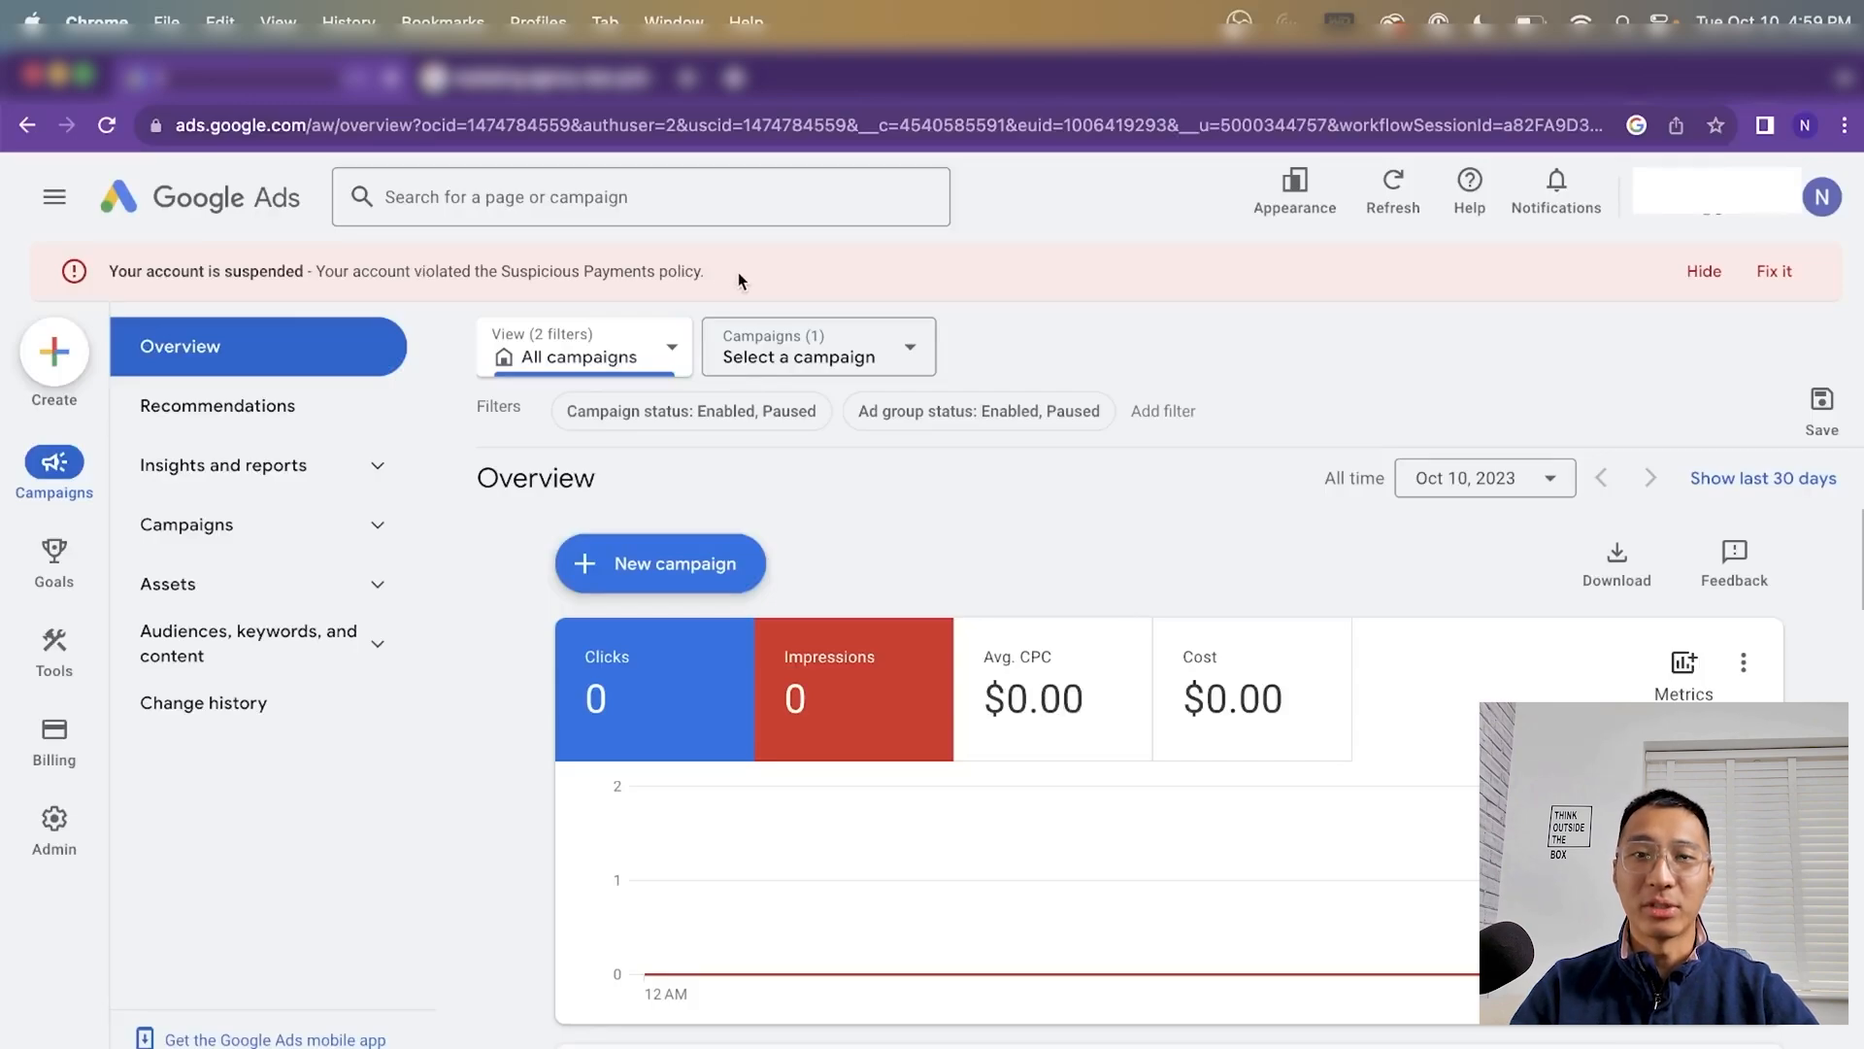
Examine the account suspension notice and the new campaign's diagnostic insights on the overview page
{"action": "left_click_drag", "start_coordinate": [738, 273], "coordinate": [503, 263]}
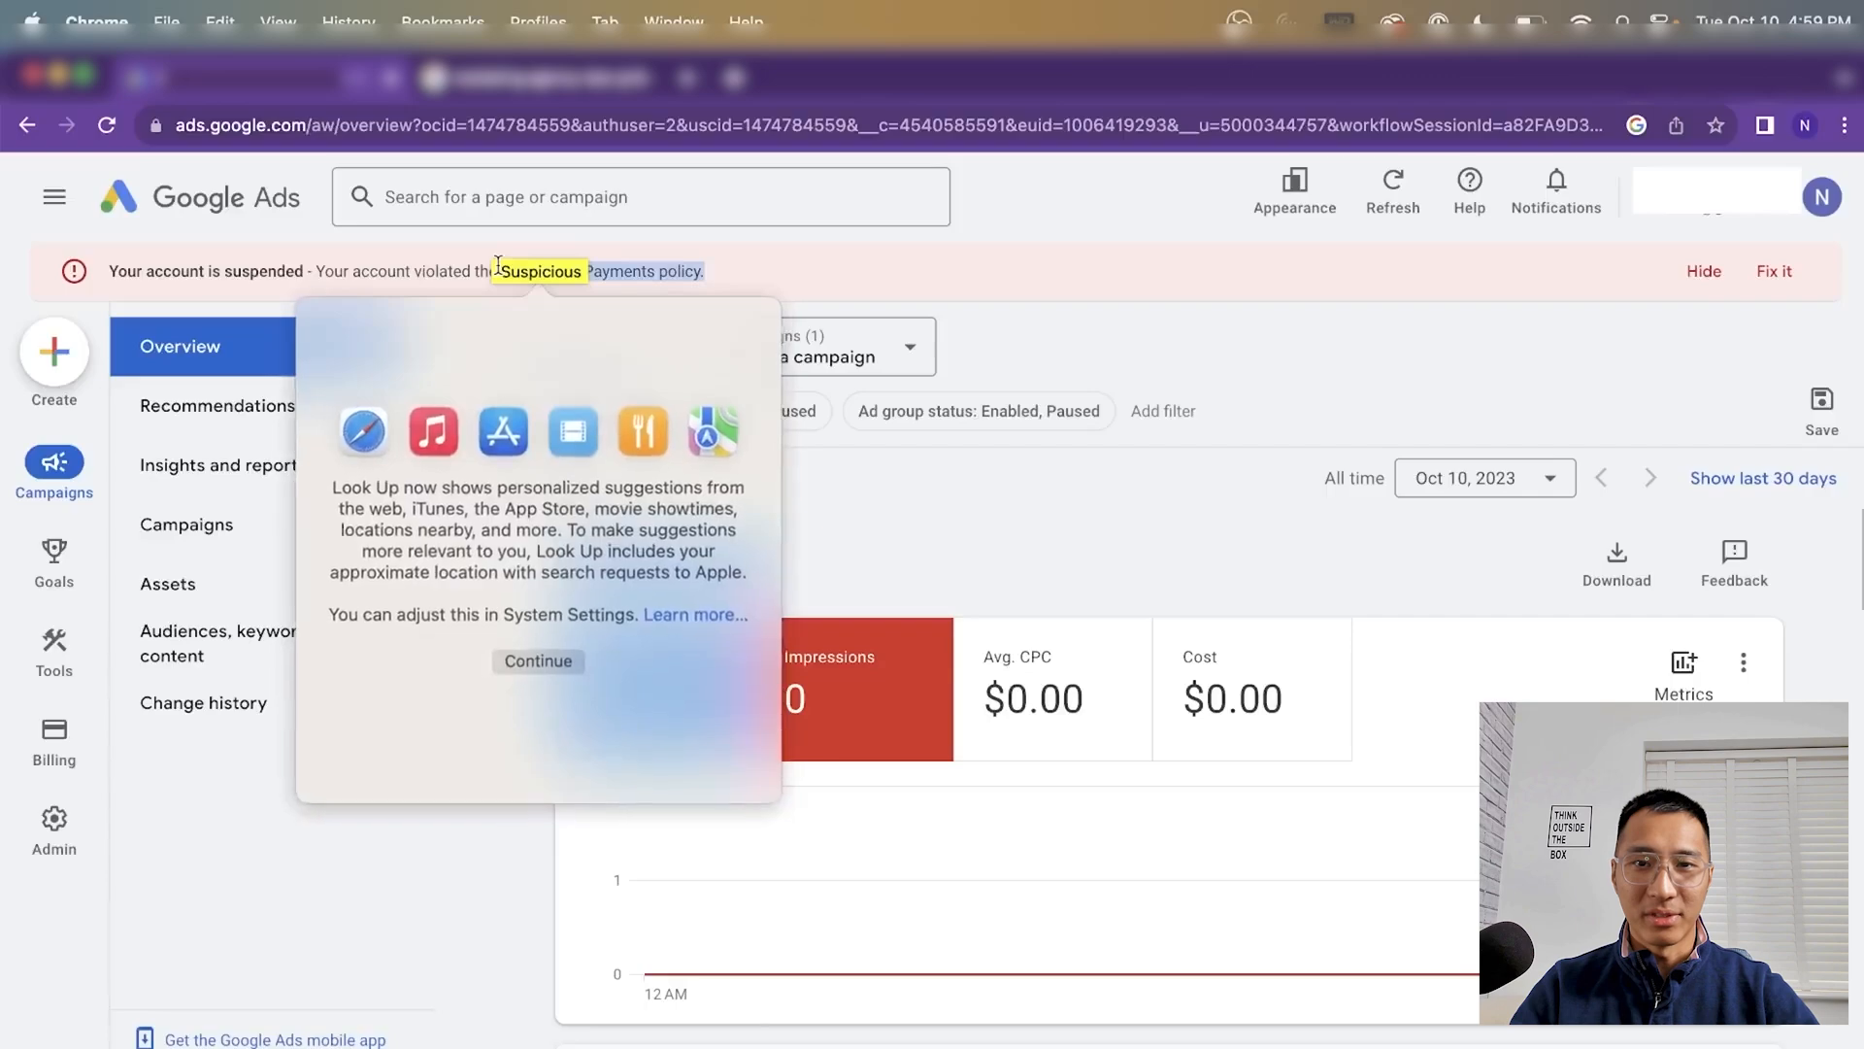
{"action": "left_click", "coordinate": [788, 268]}
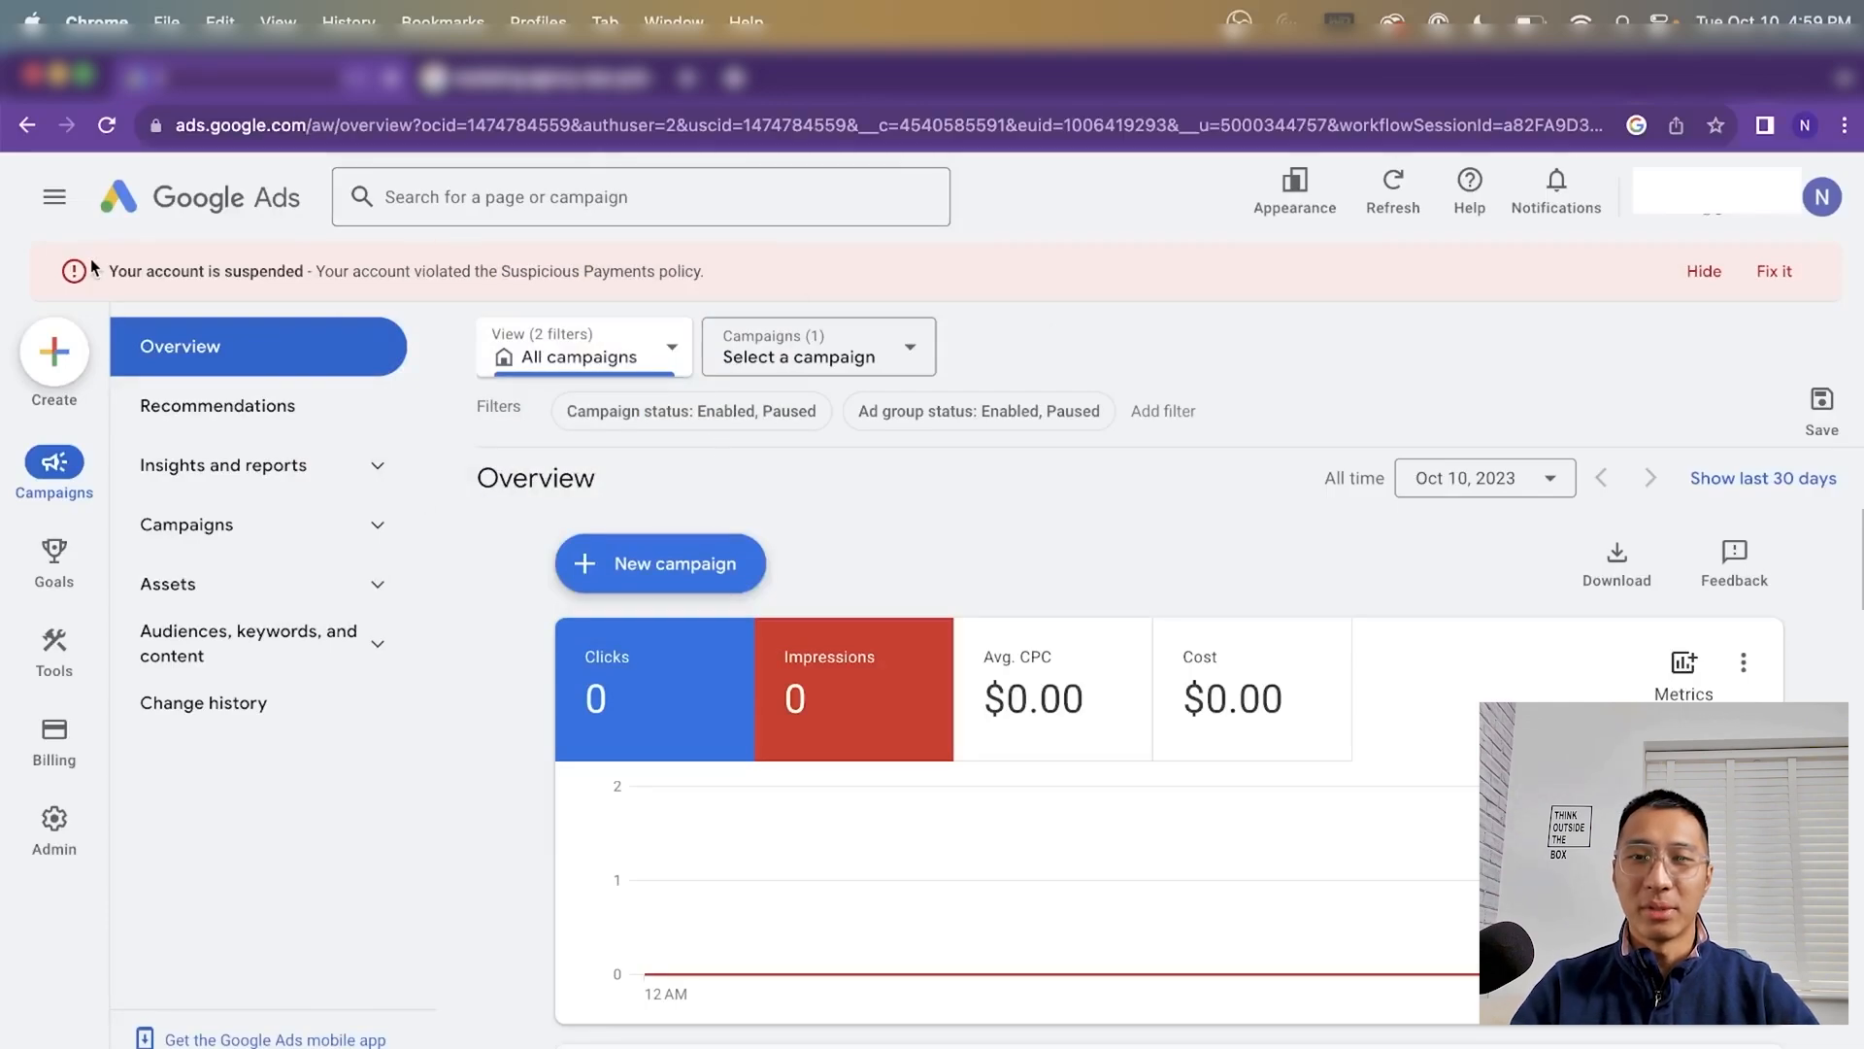
{"action": "mouse_move", "coordinate": [49, 606]}
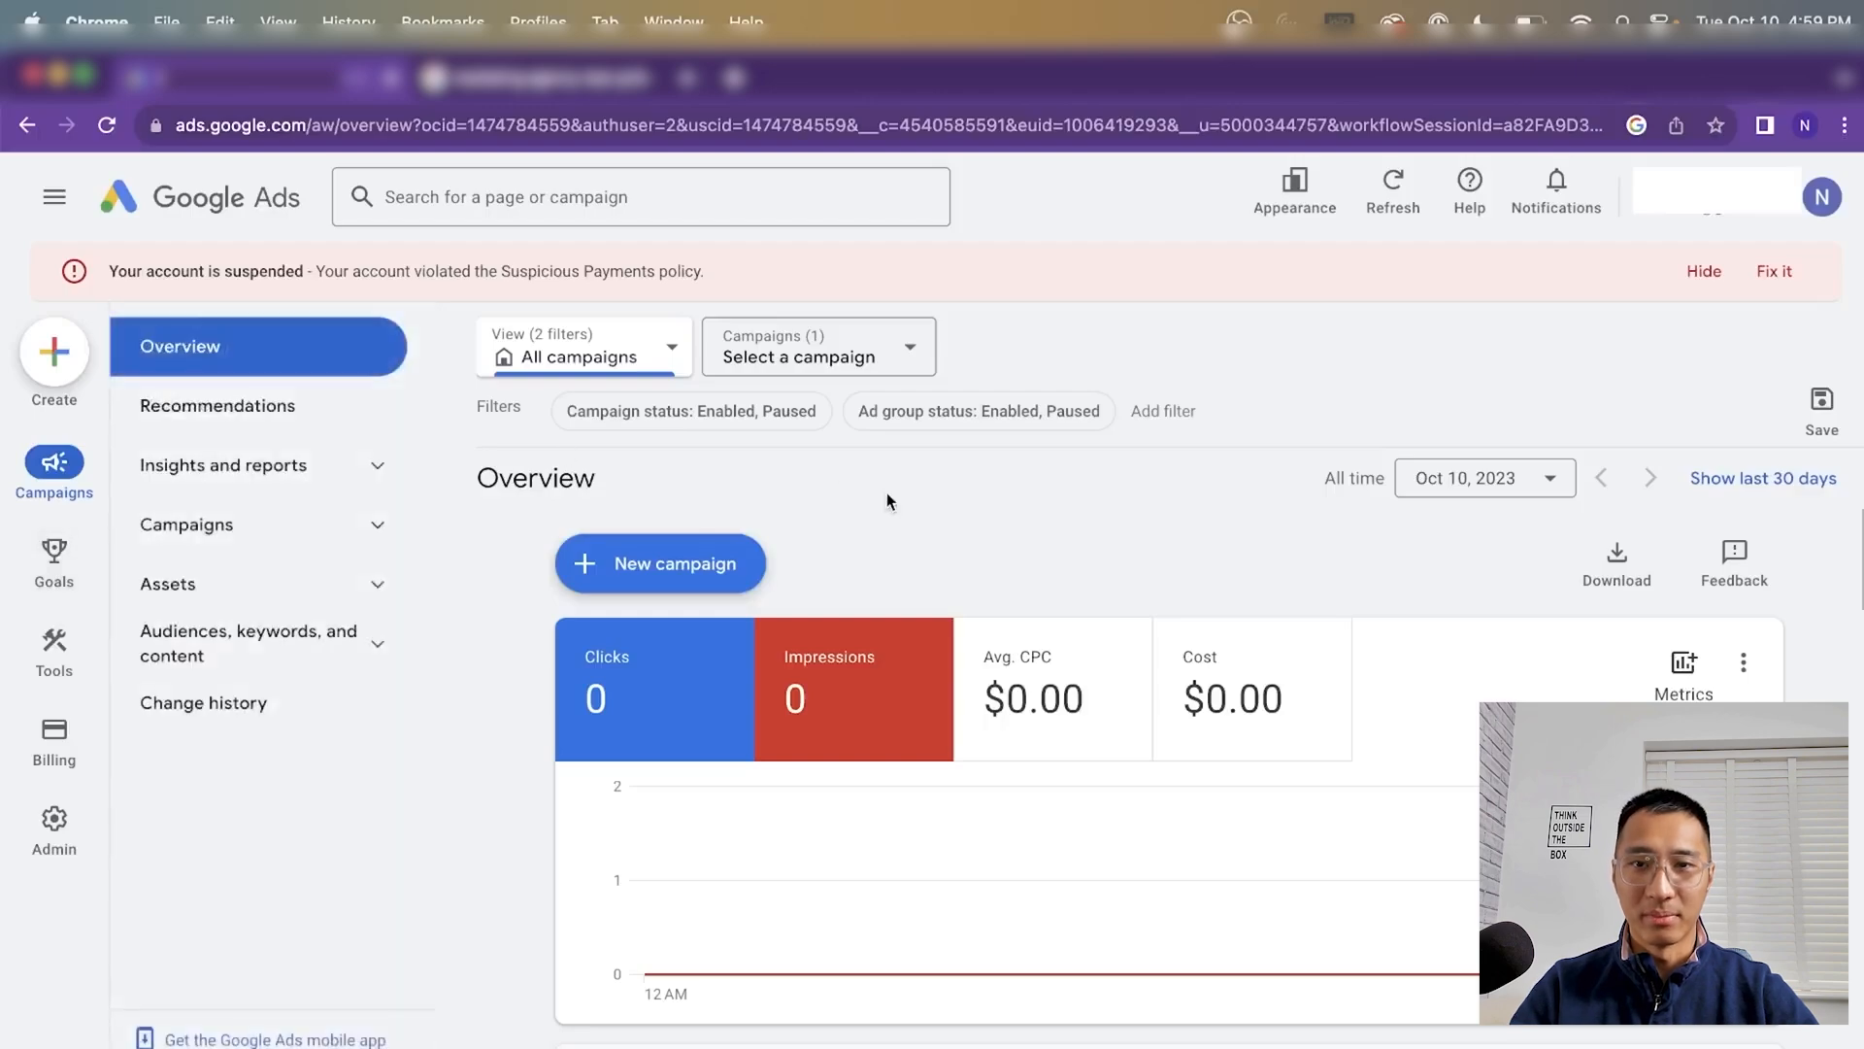
{"action": "scroll", "coordinate": [910, 596], "scroll_direction": "down", "scroll_amount": 4}
{"action": "scroll", "coordinate": [911, 597], "scroll_direction": "up", "scroll_amount": 4}
{"action": "scroll", "coordinate": [911, 596], "scroll_direction": "down", "scroll_amount": 2}
{"action": "scroll", "coordinate": [911, 599], "scroll_direction": "down", "scroll_amount": 3}
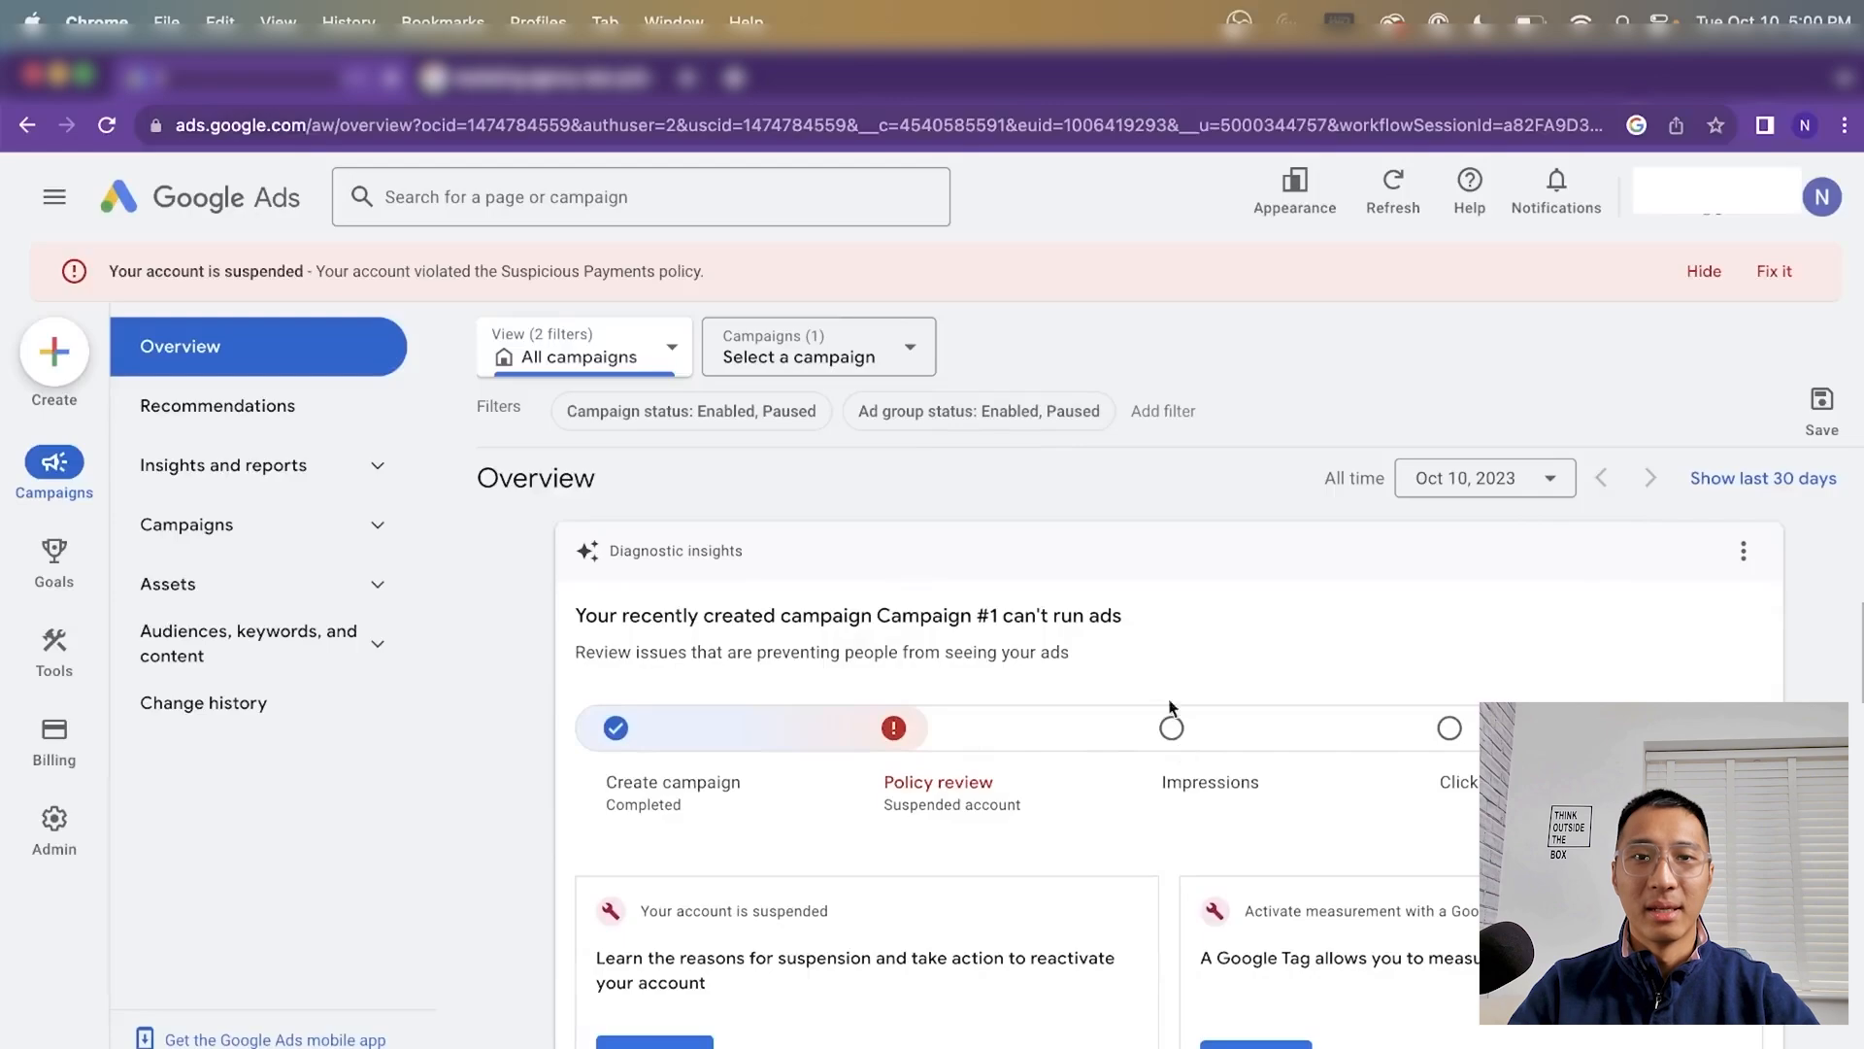
{"action": "scroll", "coordinate": [989, 728], "scroll_direction": "down", "scroll_amount": 5}
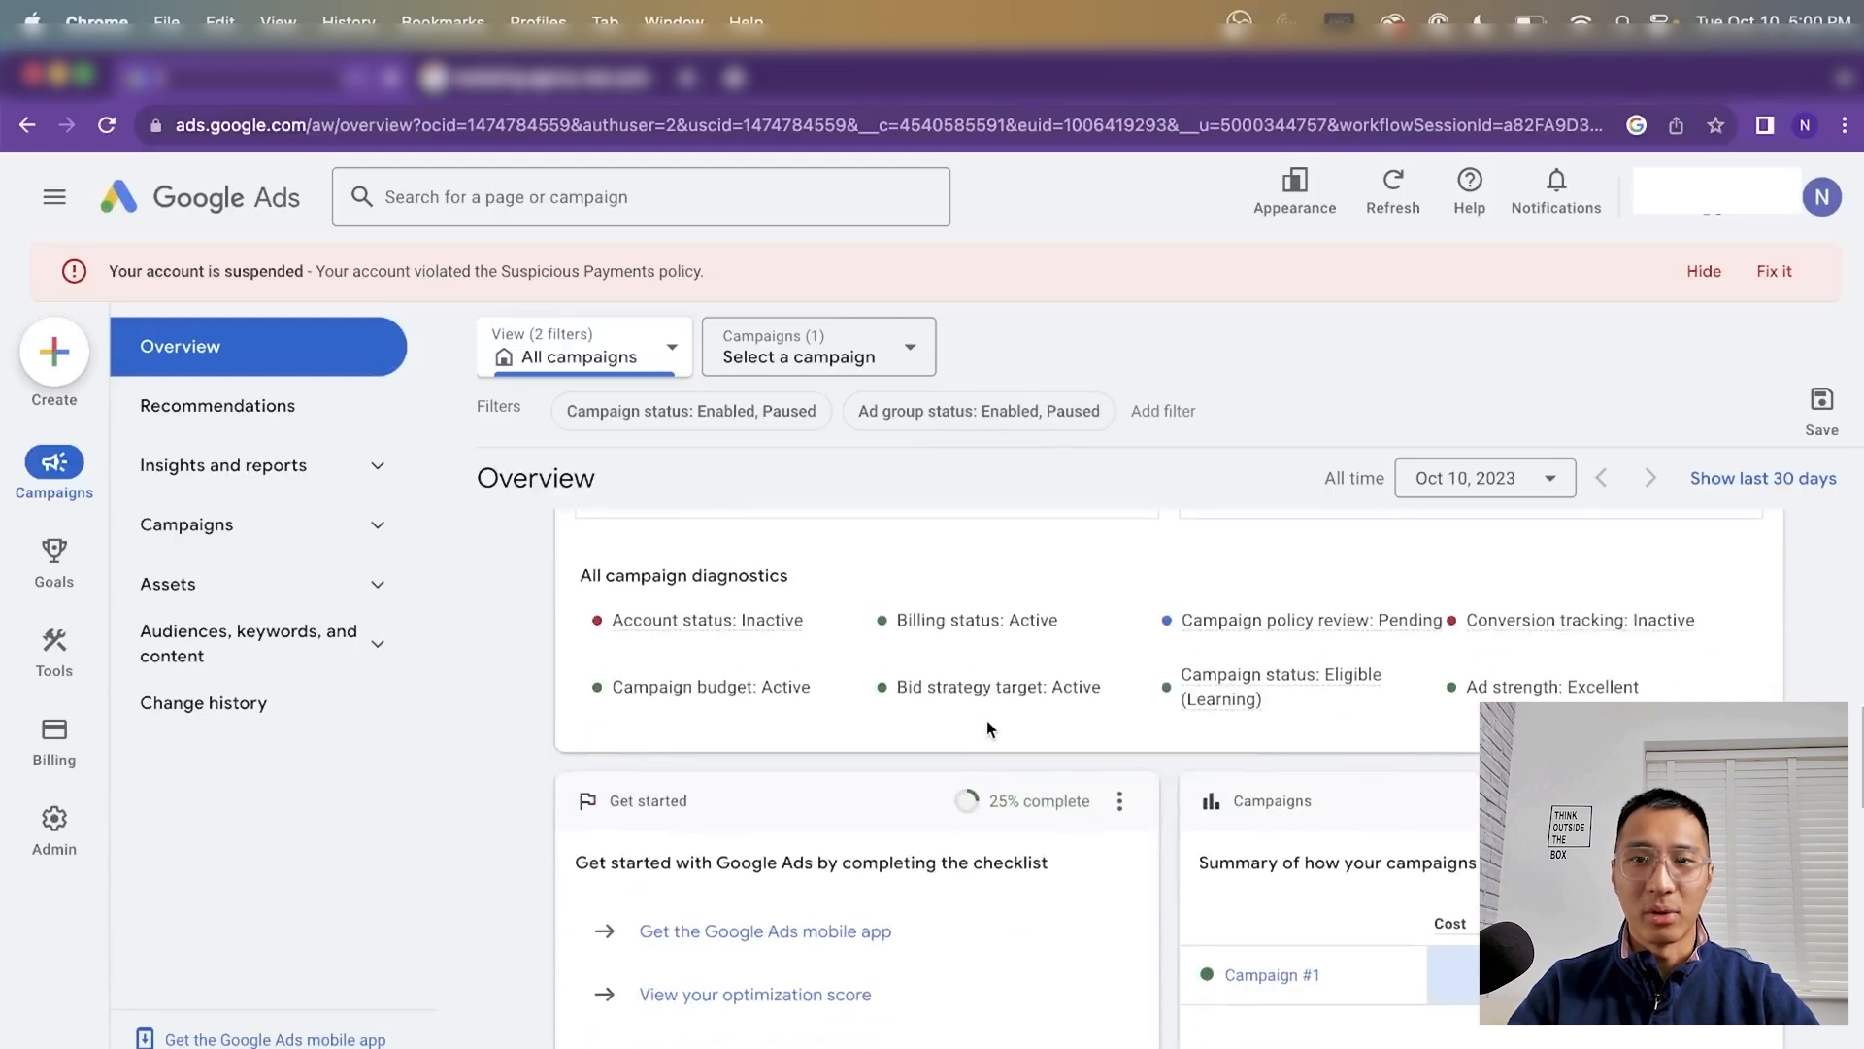
{"action": "scroll", "coordinate": [988, 728], "scroll_direction": "up", "scroll_amount": 5}
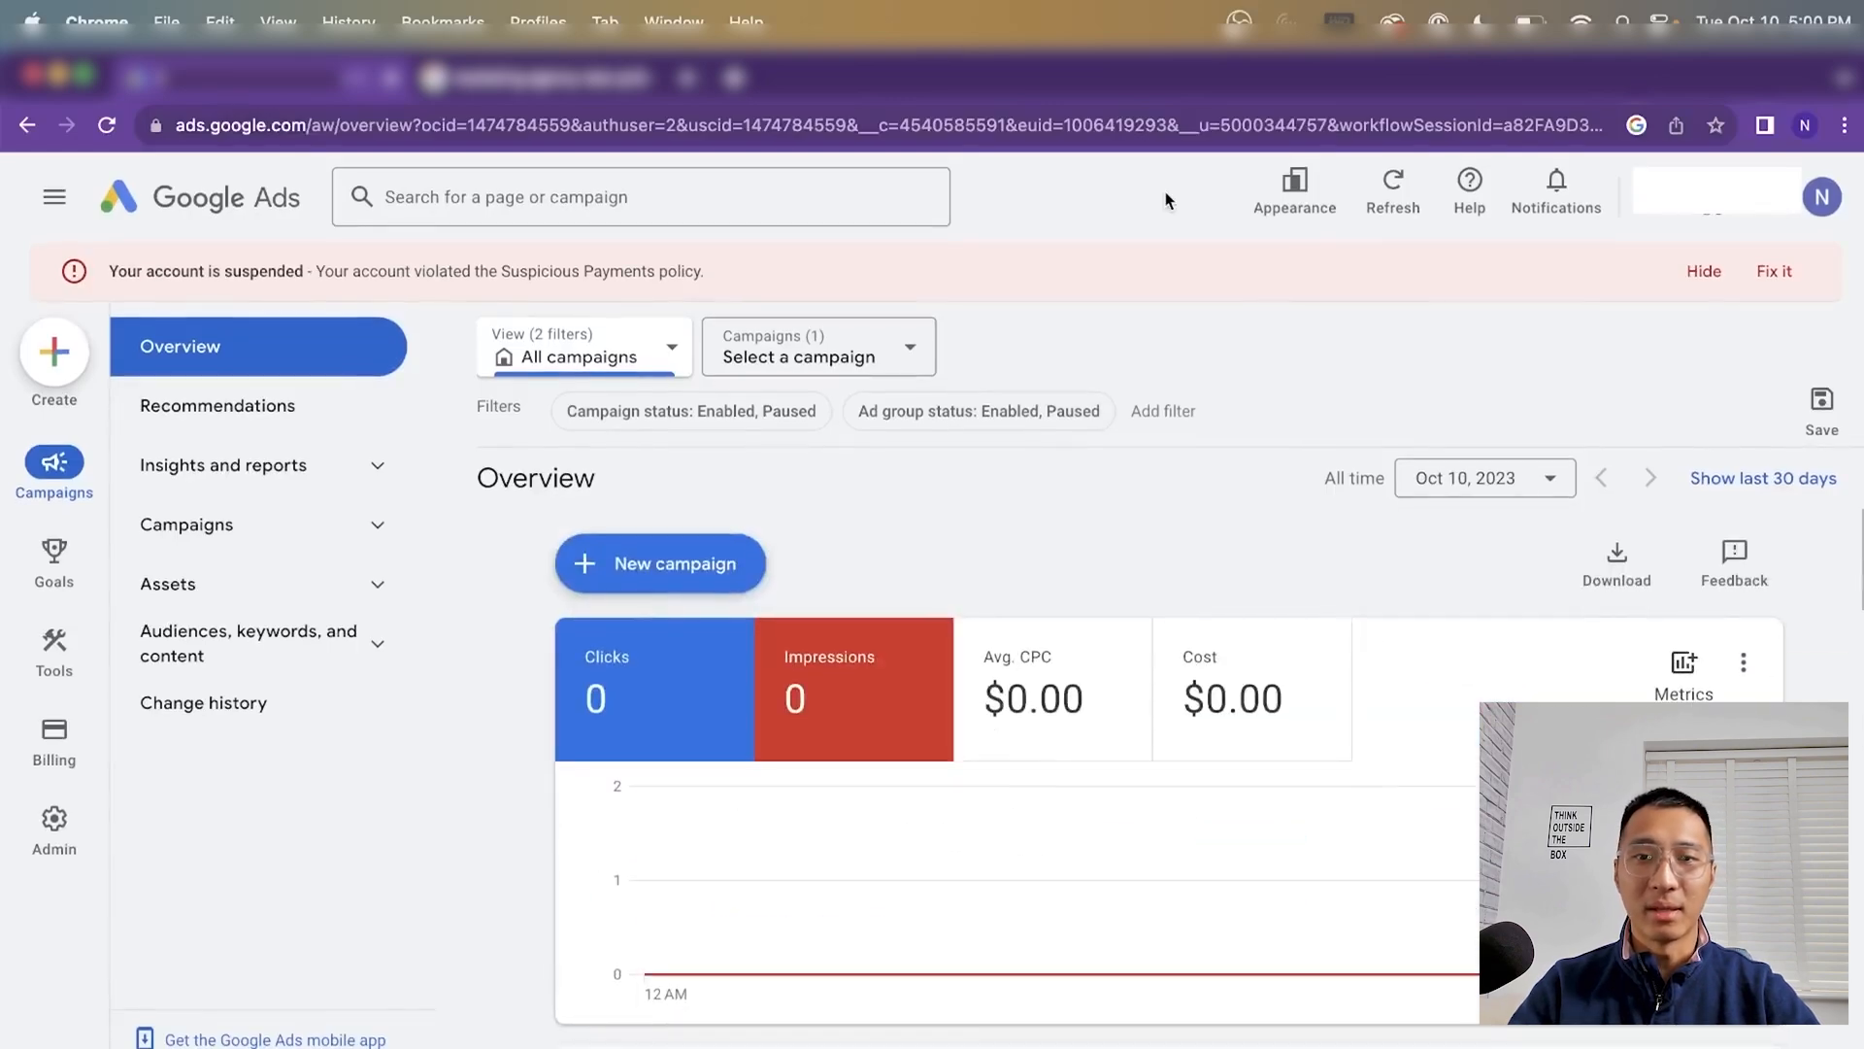
Open Keyword Planner and discover new keywords related to "marketing agency philadelphia"
{"action": "mouse_move", "coordinate": [55, 653]}
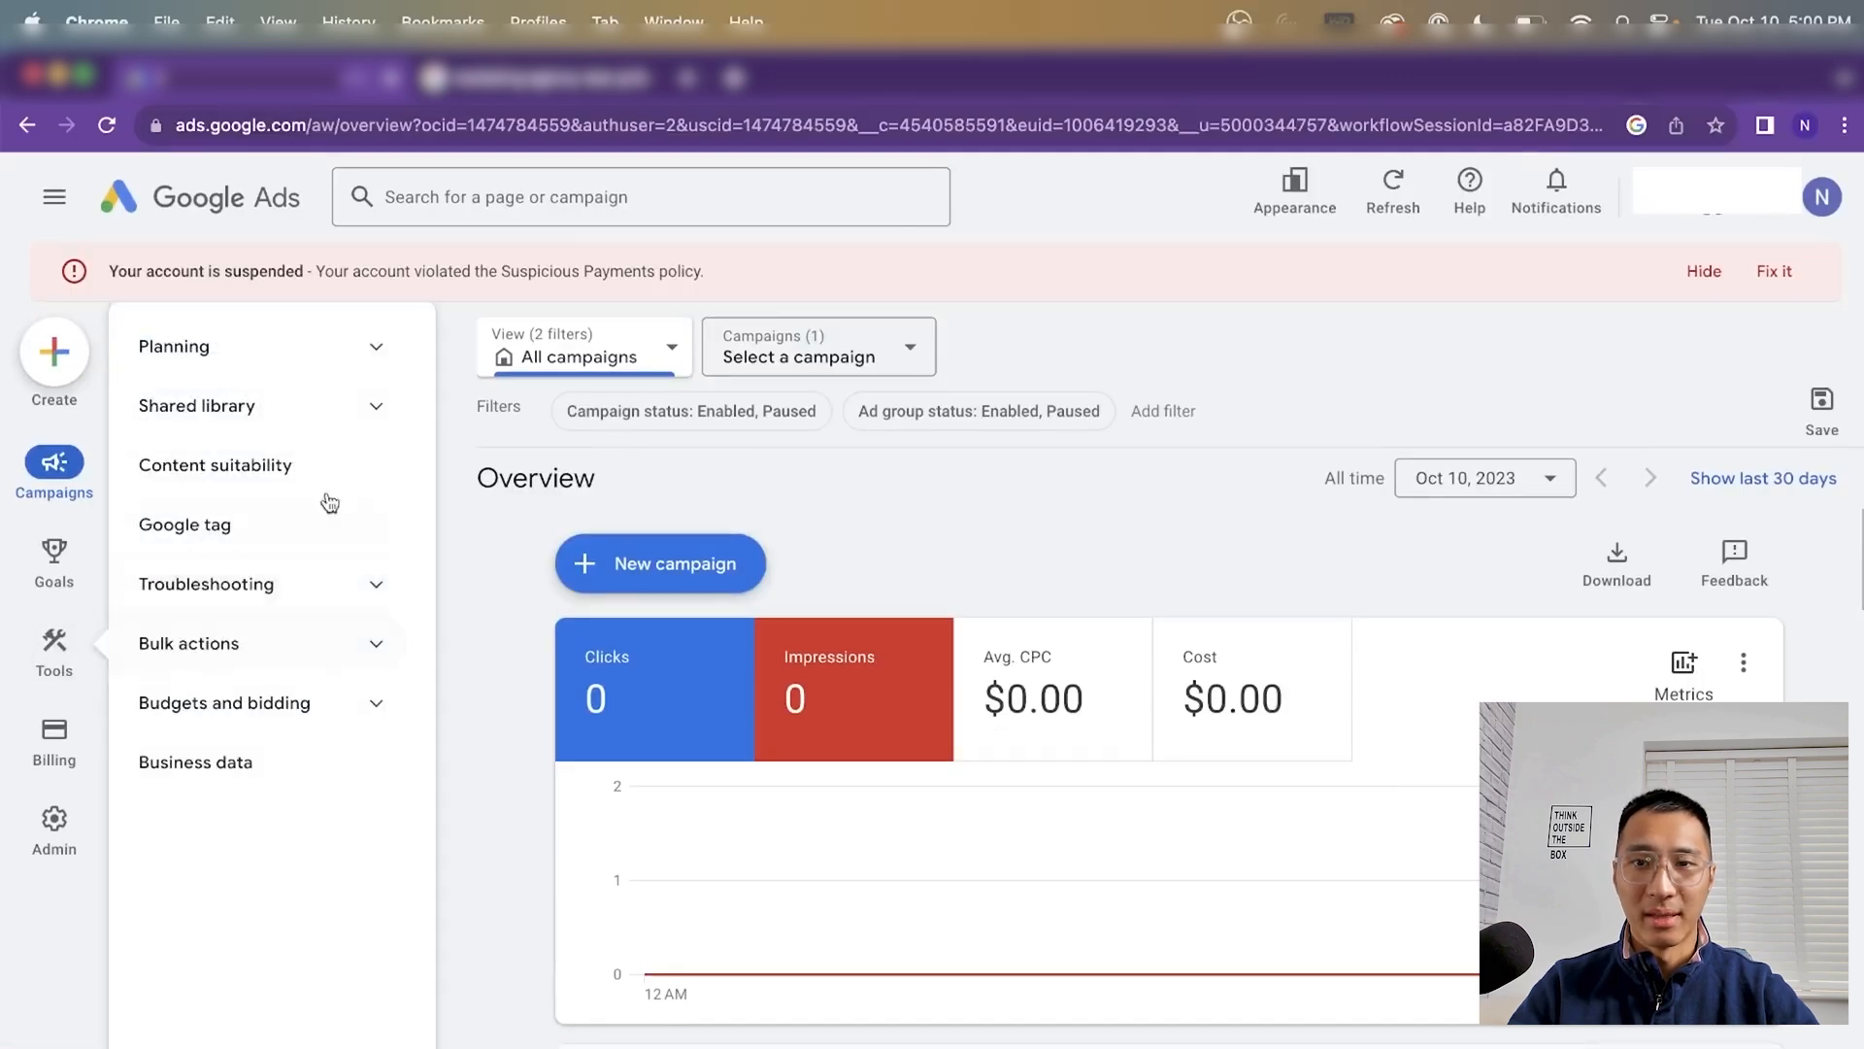
{"action": "left_click", "coordinate": [369, 351]}
{"action": "left_click", "coordinate": [233, 415]}
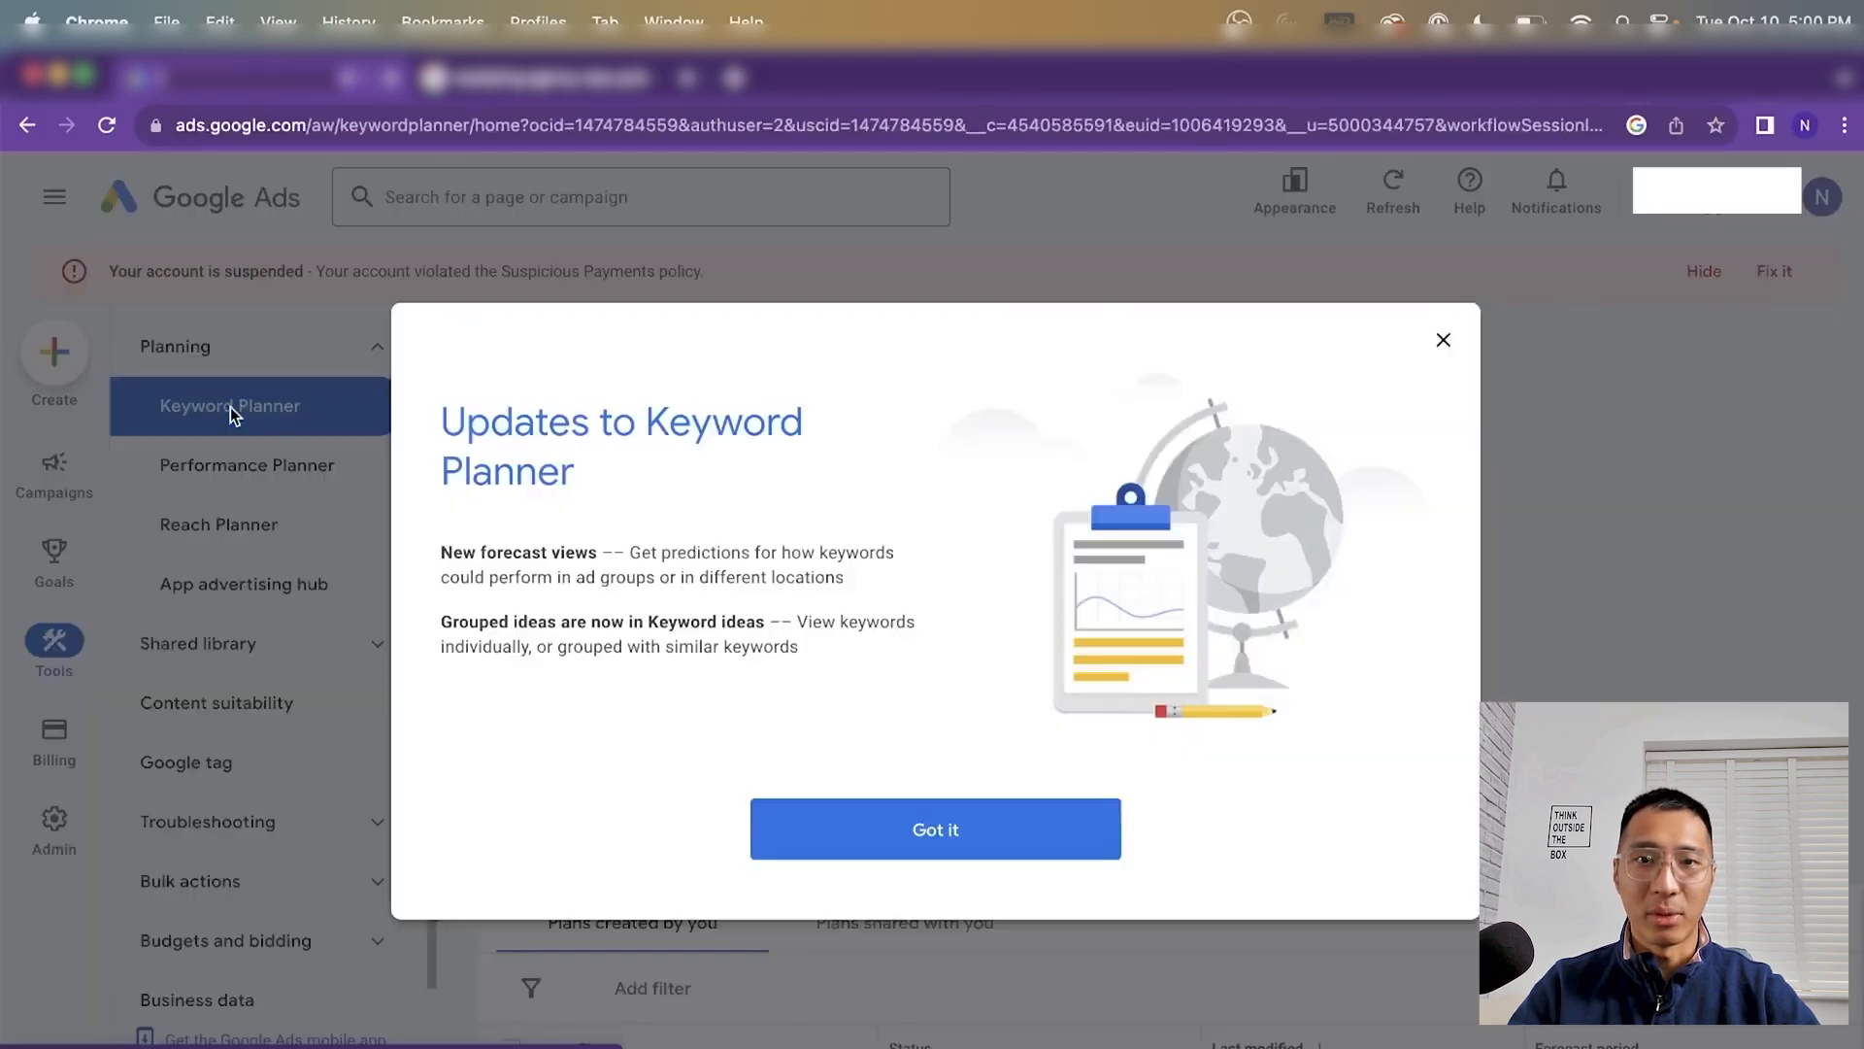
{"action": "left_click", "coordinate": [1444, 341]}
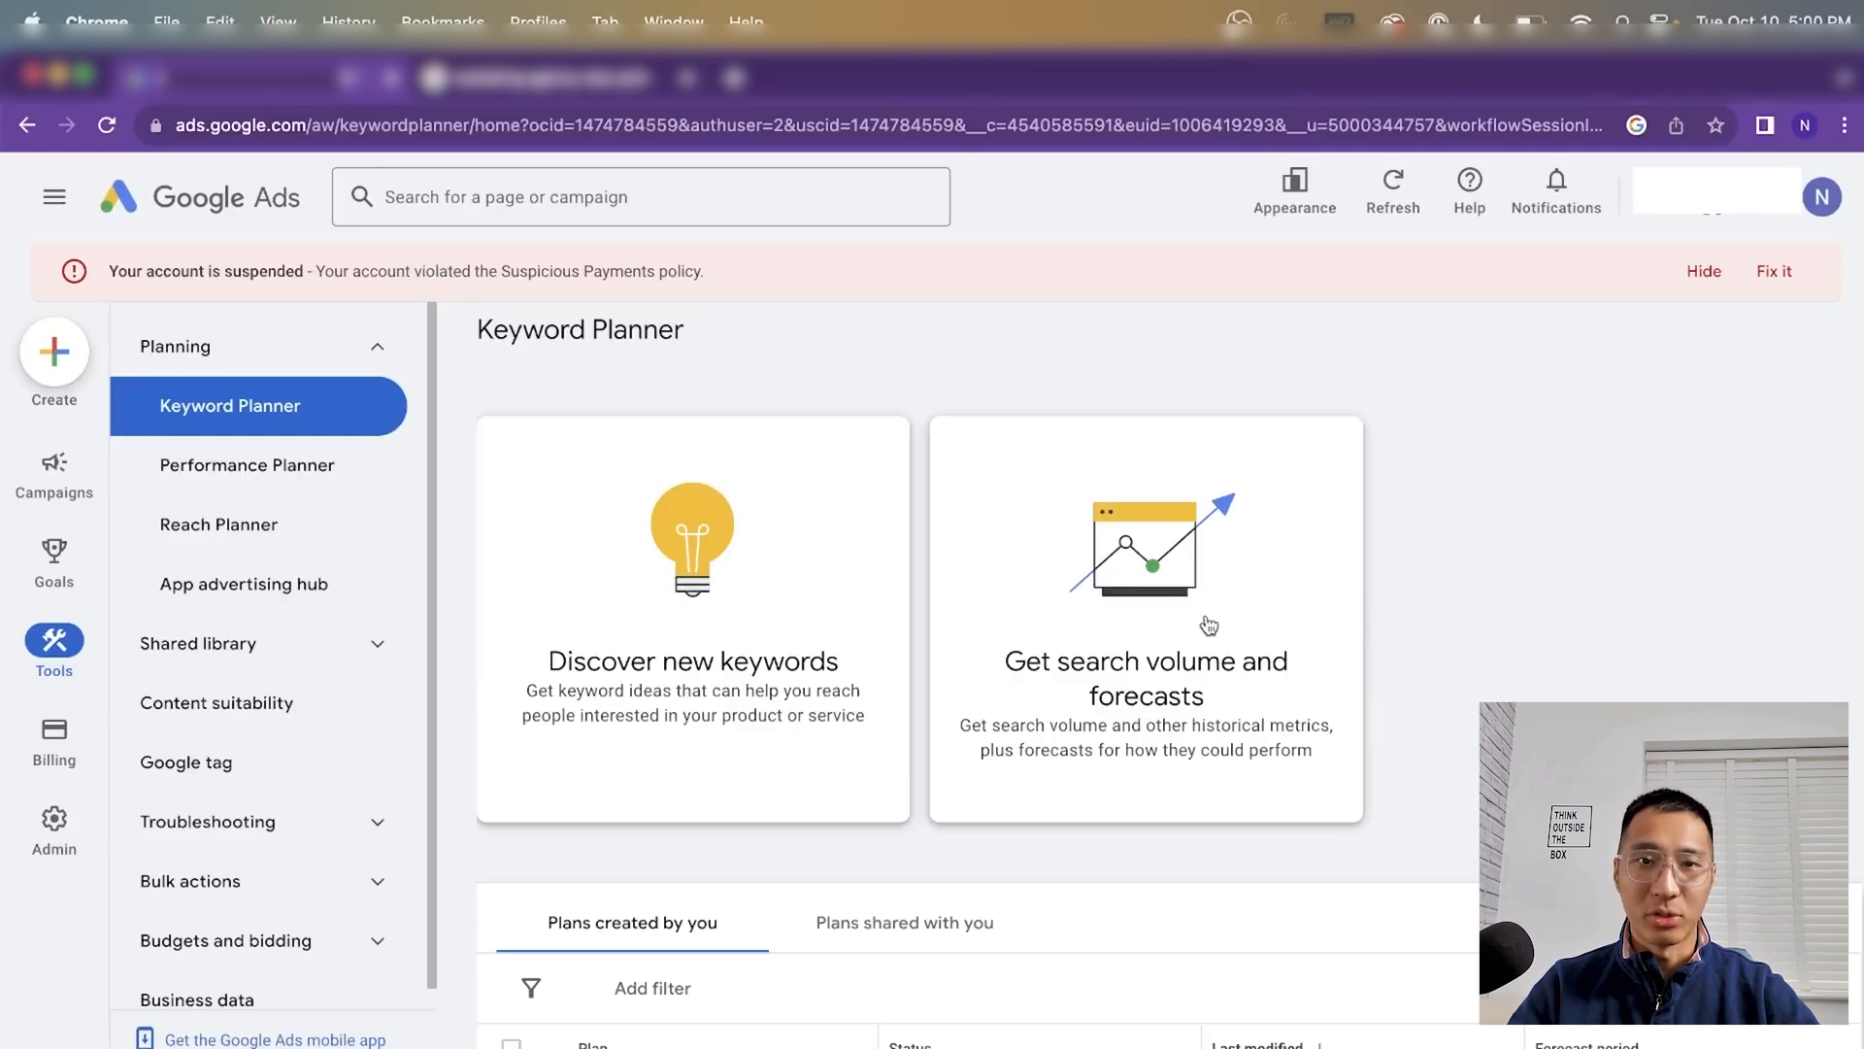
{"action": "left_click", "coordinate": [705, 626]}
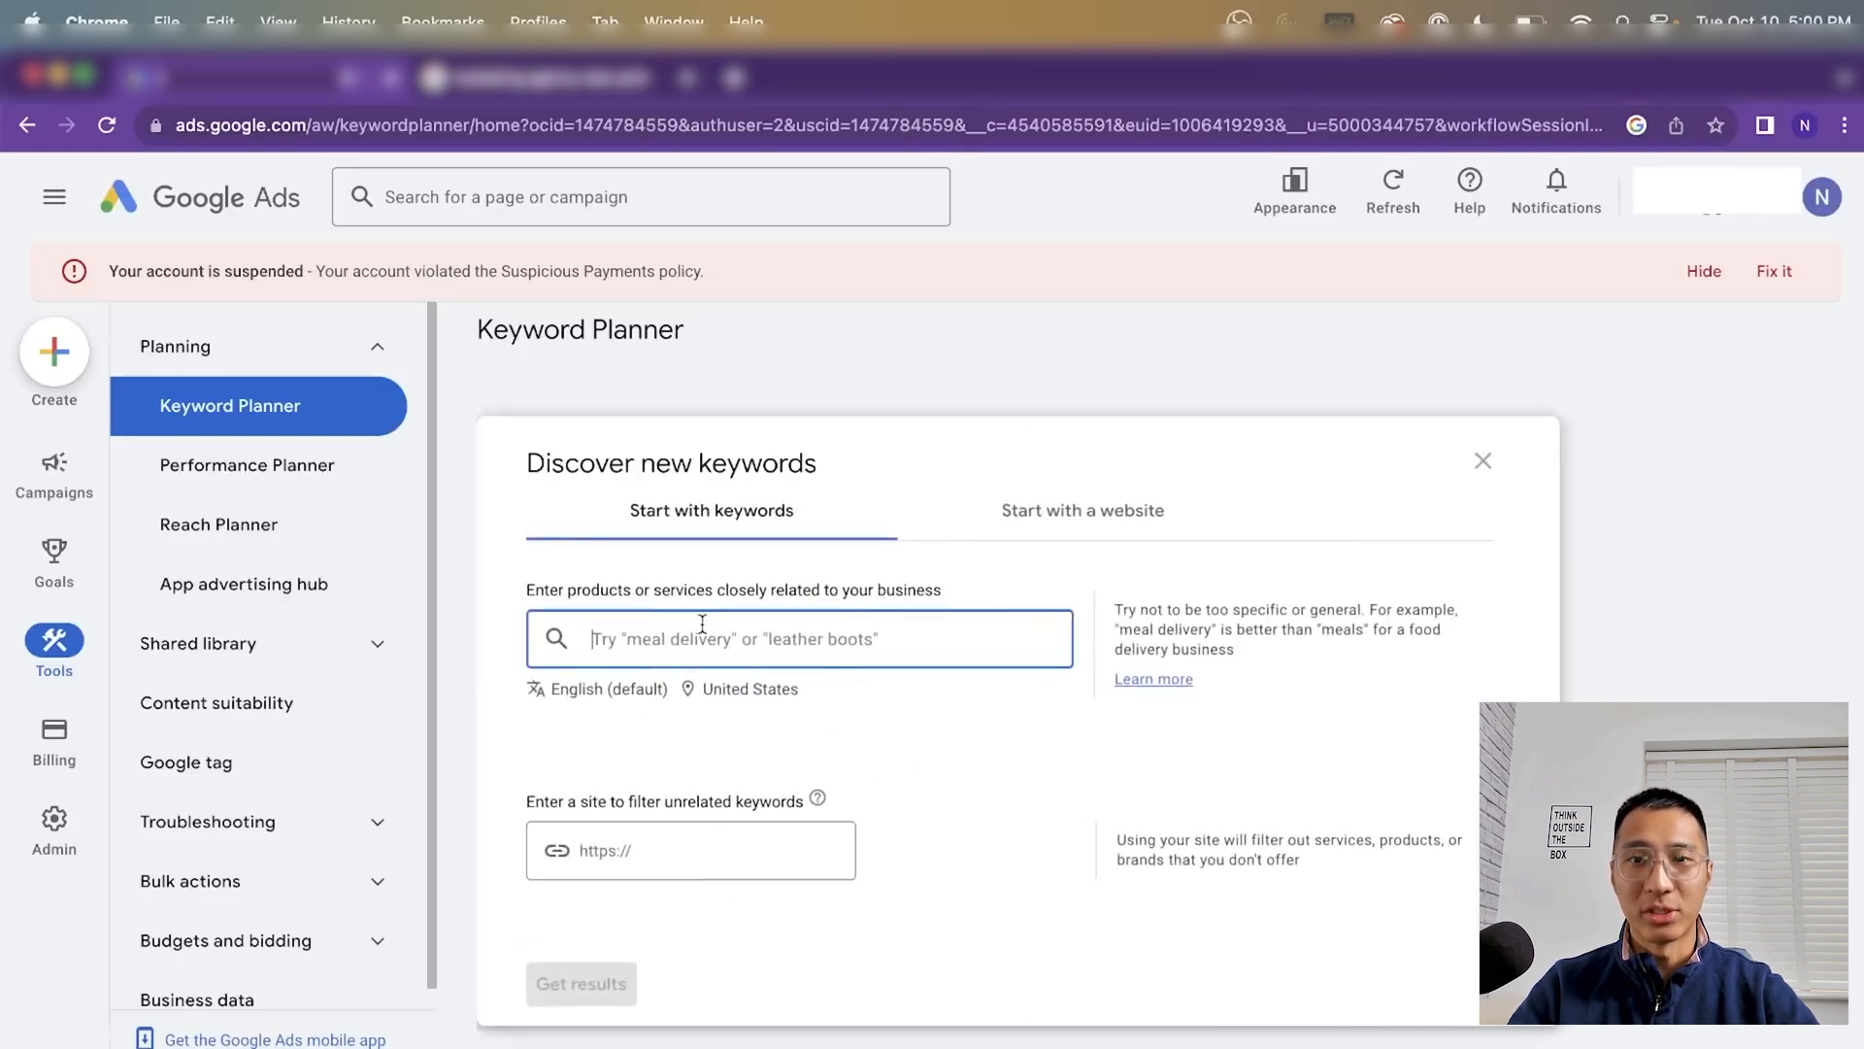
{"action": "type", "text": "marketing agency philadelphia"}
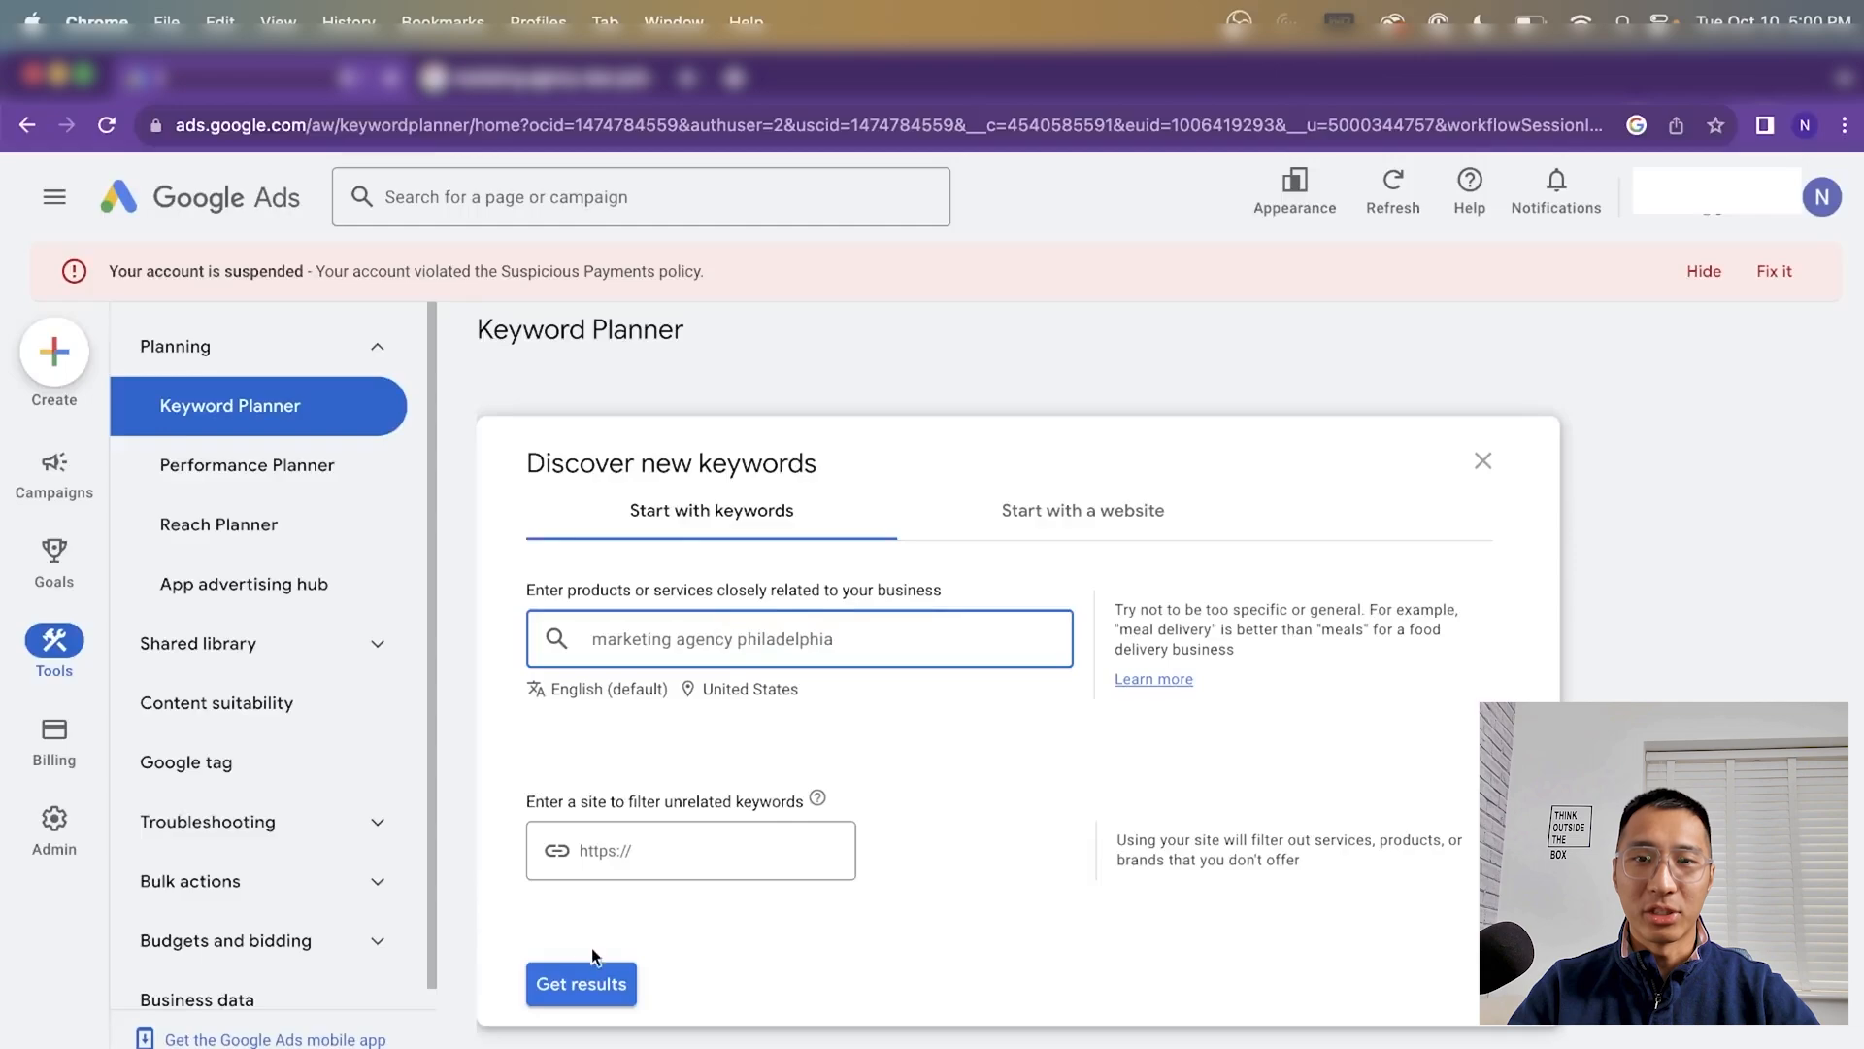
{"action": "left_click", "coordinate": [606, 989]}
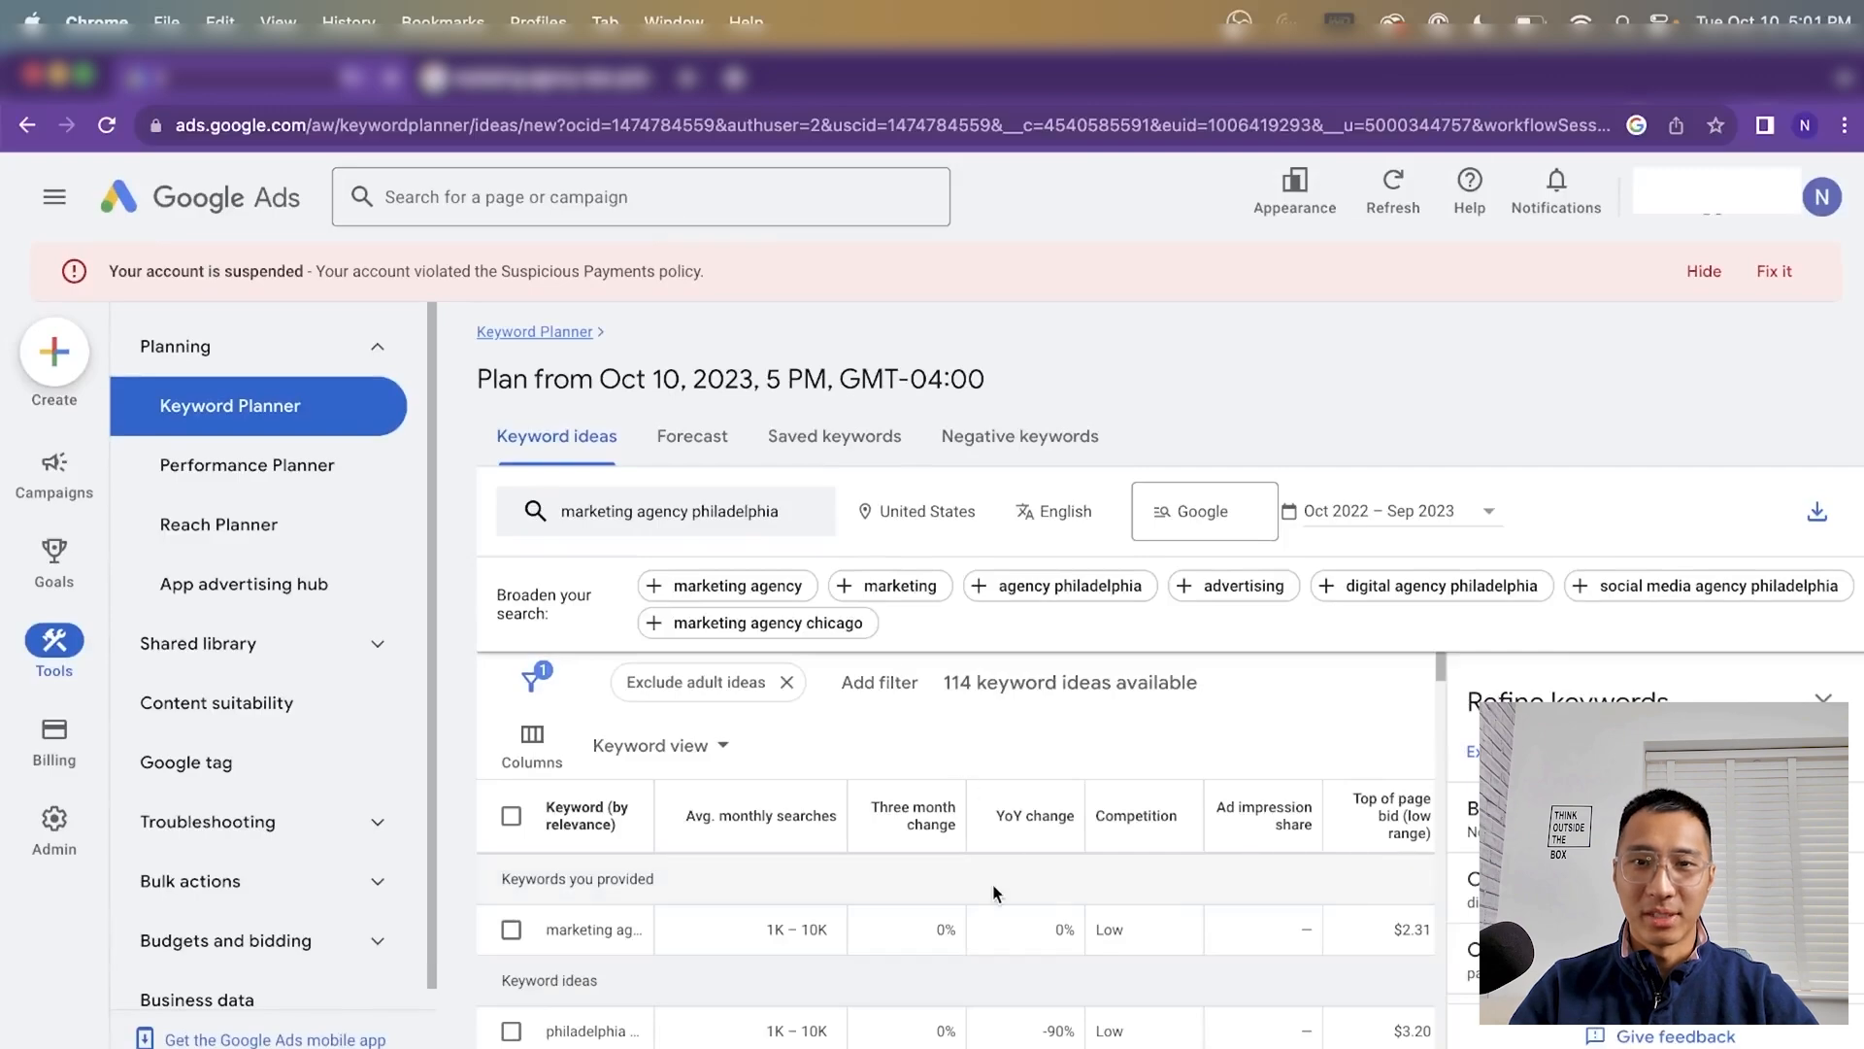
Browse the keyword ideas with their monthly searches, competition and bids, leaving none of them selected
{"action": "scroll", "coordinate": [845, 976], "scroll_direction": "down", "scroll_amount": 5}
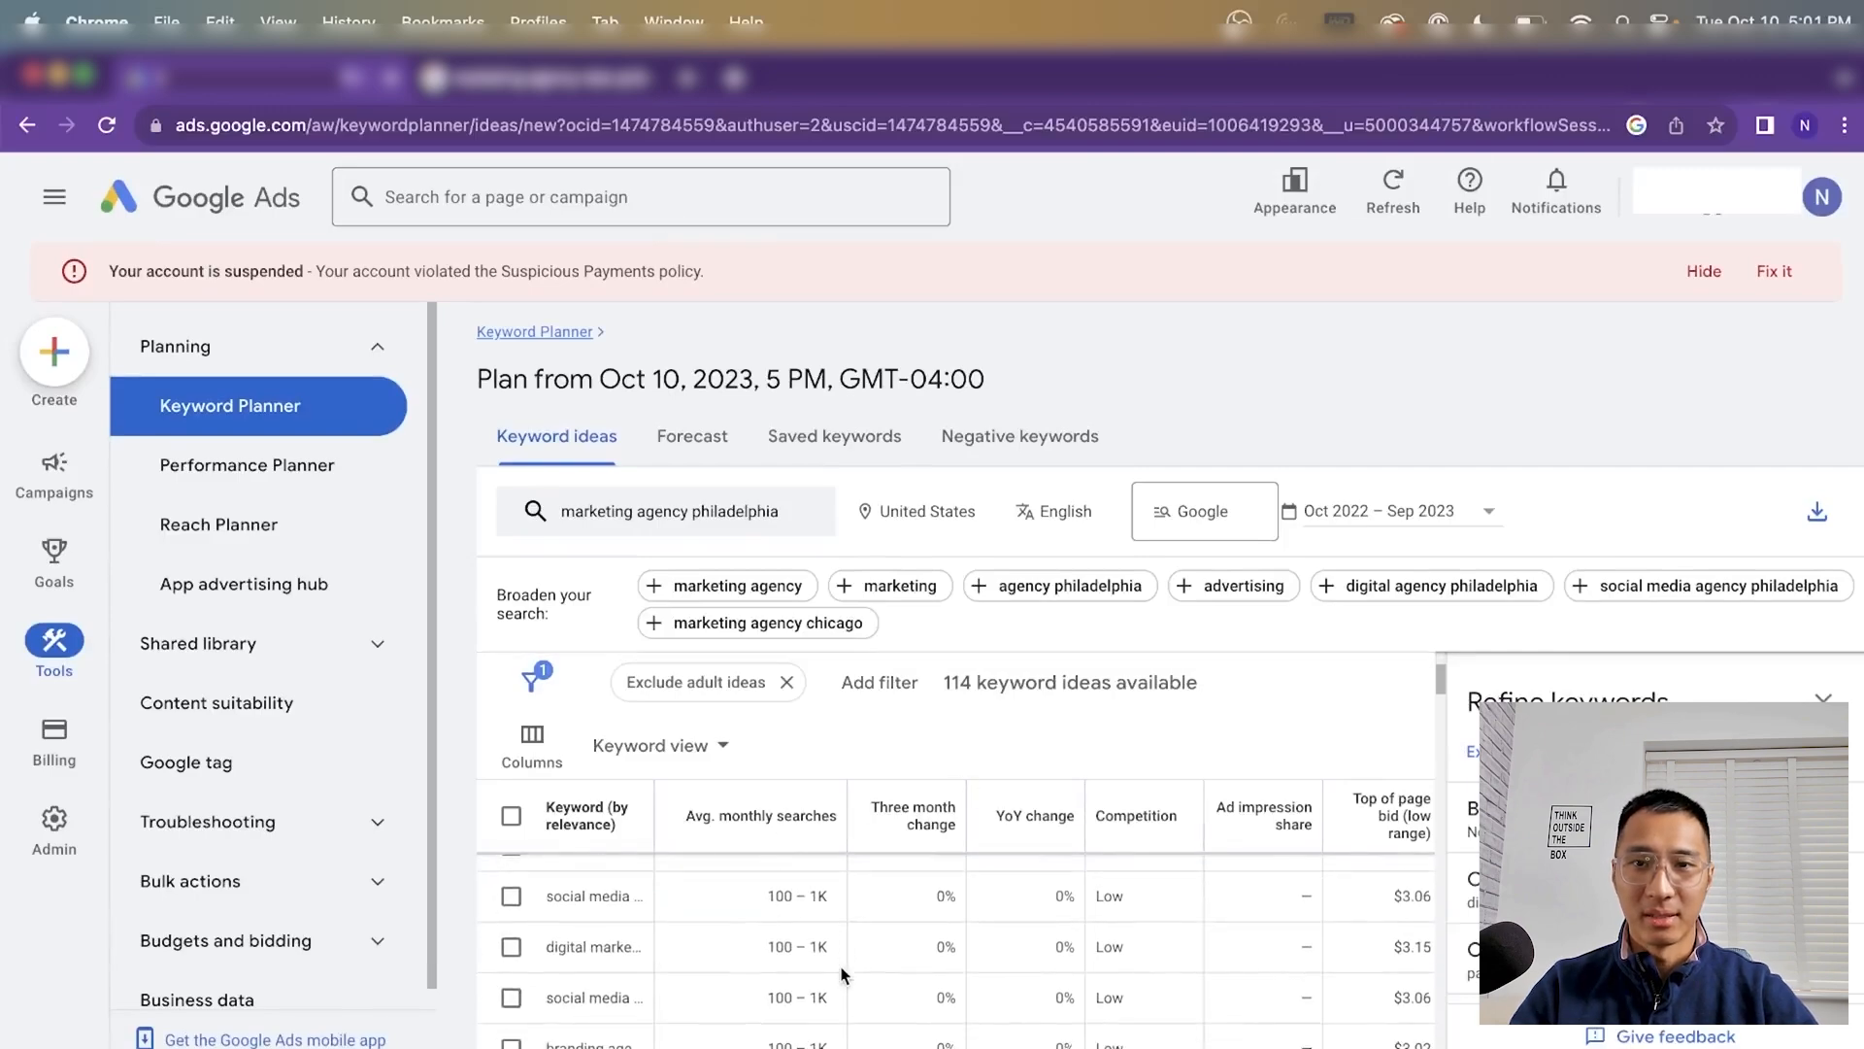
{"action": "left_click", "coordinate": [511, 895]}
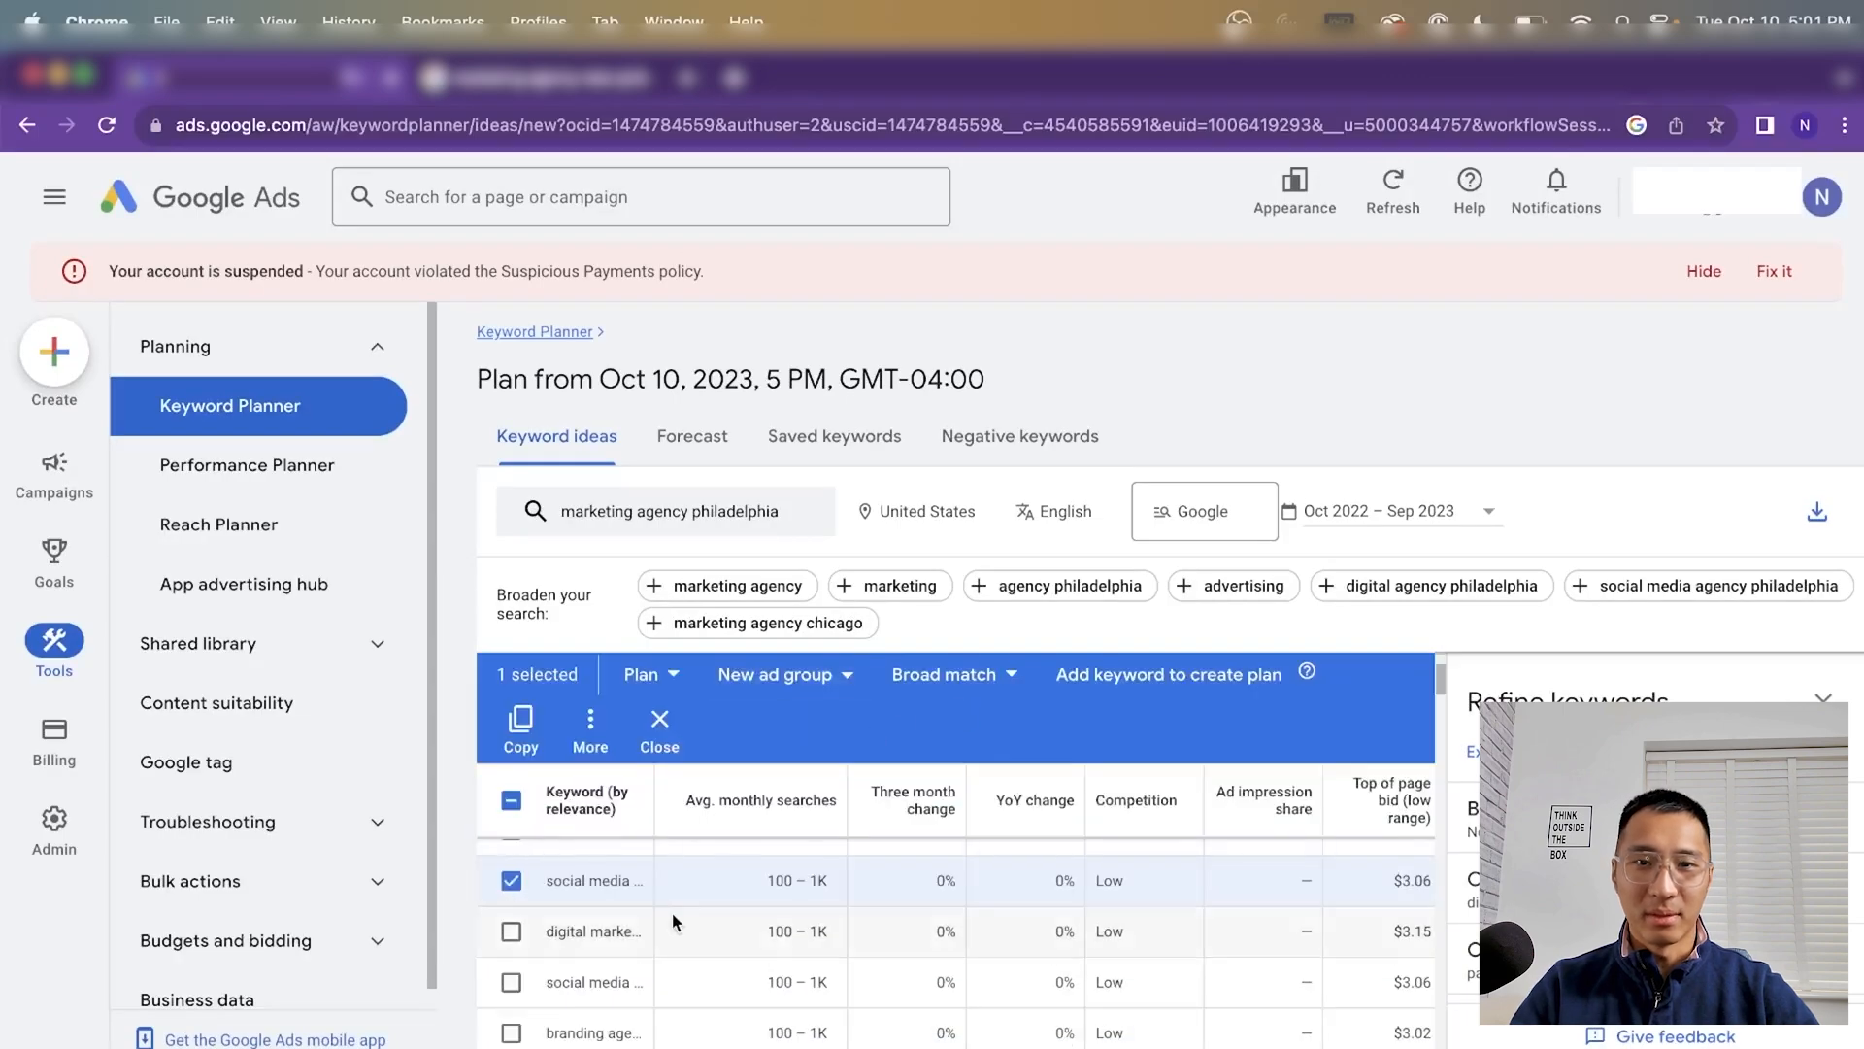
{"action": "scroll", "coordinate": [680, 913], "scroll_direction": "down", "scroll_amount": 3}
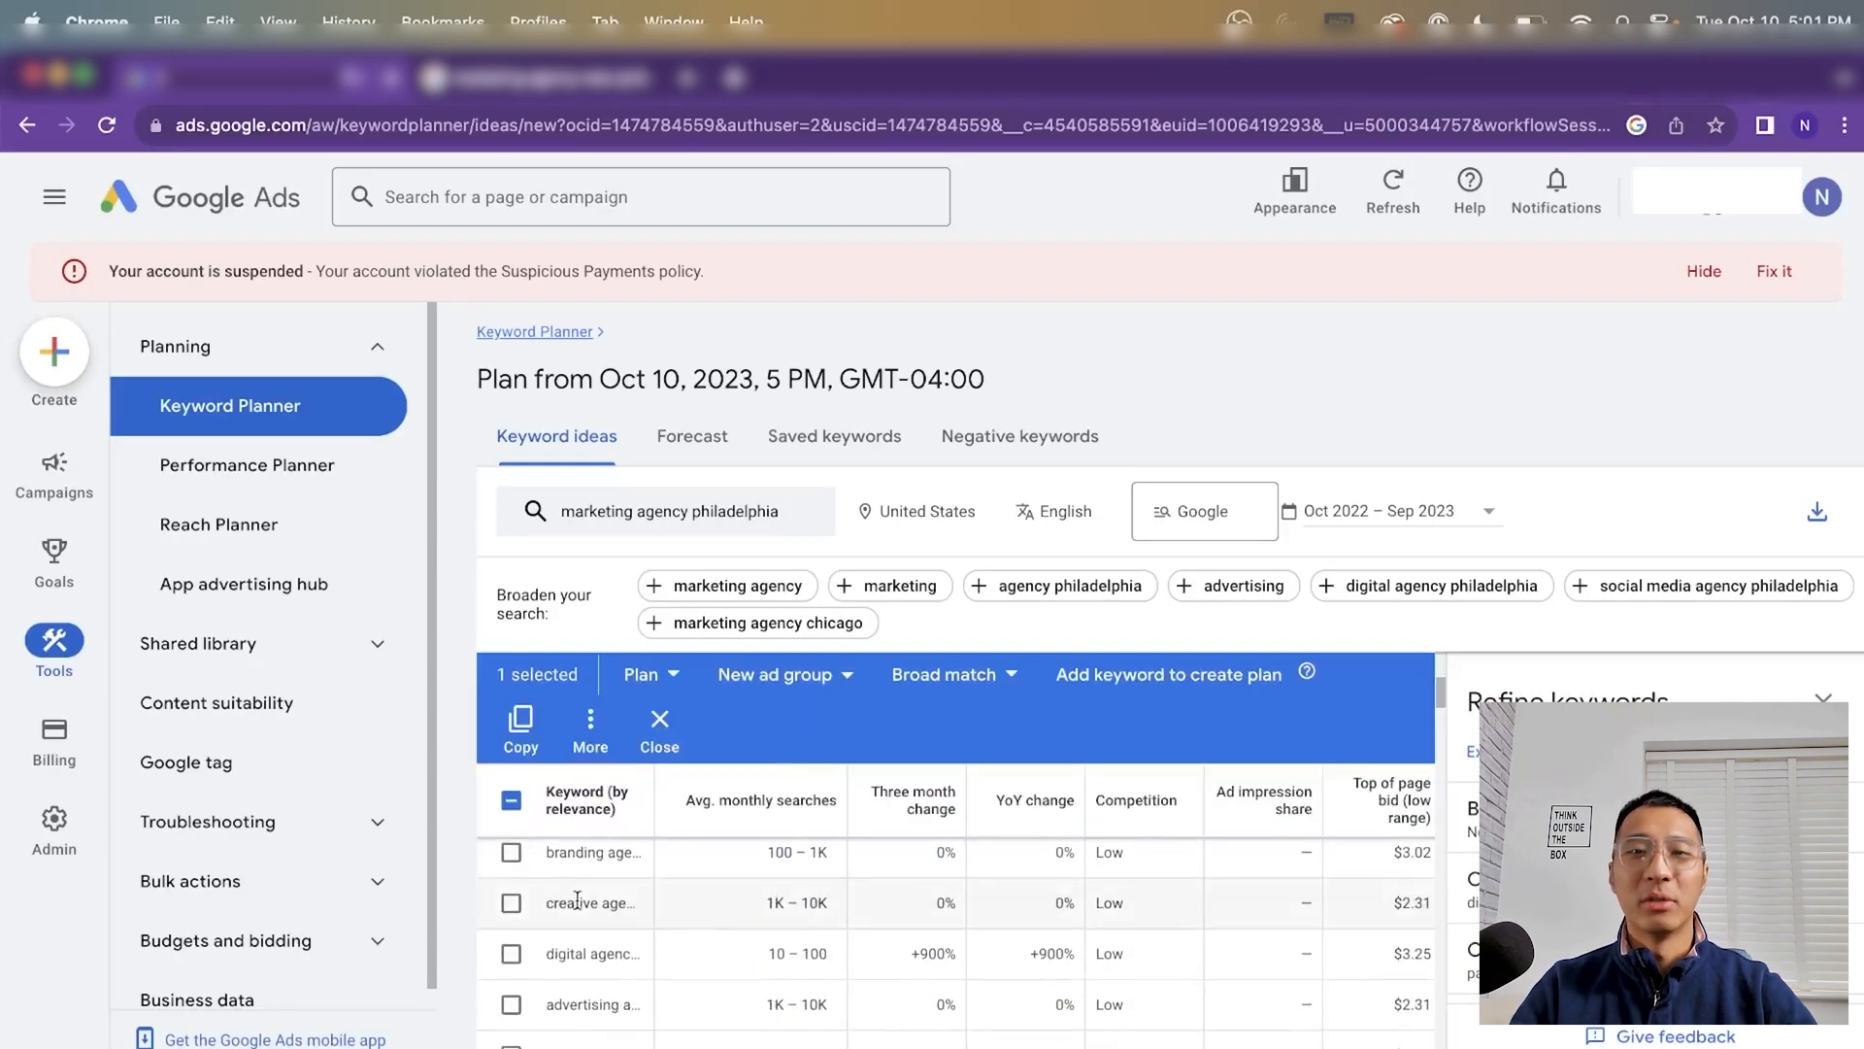
{"action": "left_click", "coordinate": [511, 800]}
{"action": "left_click", "coordinate": [511, 800]}
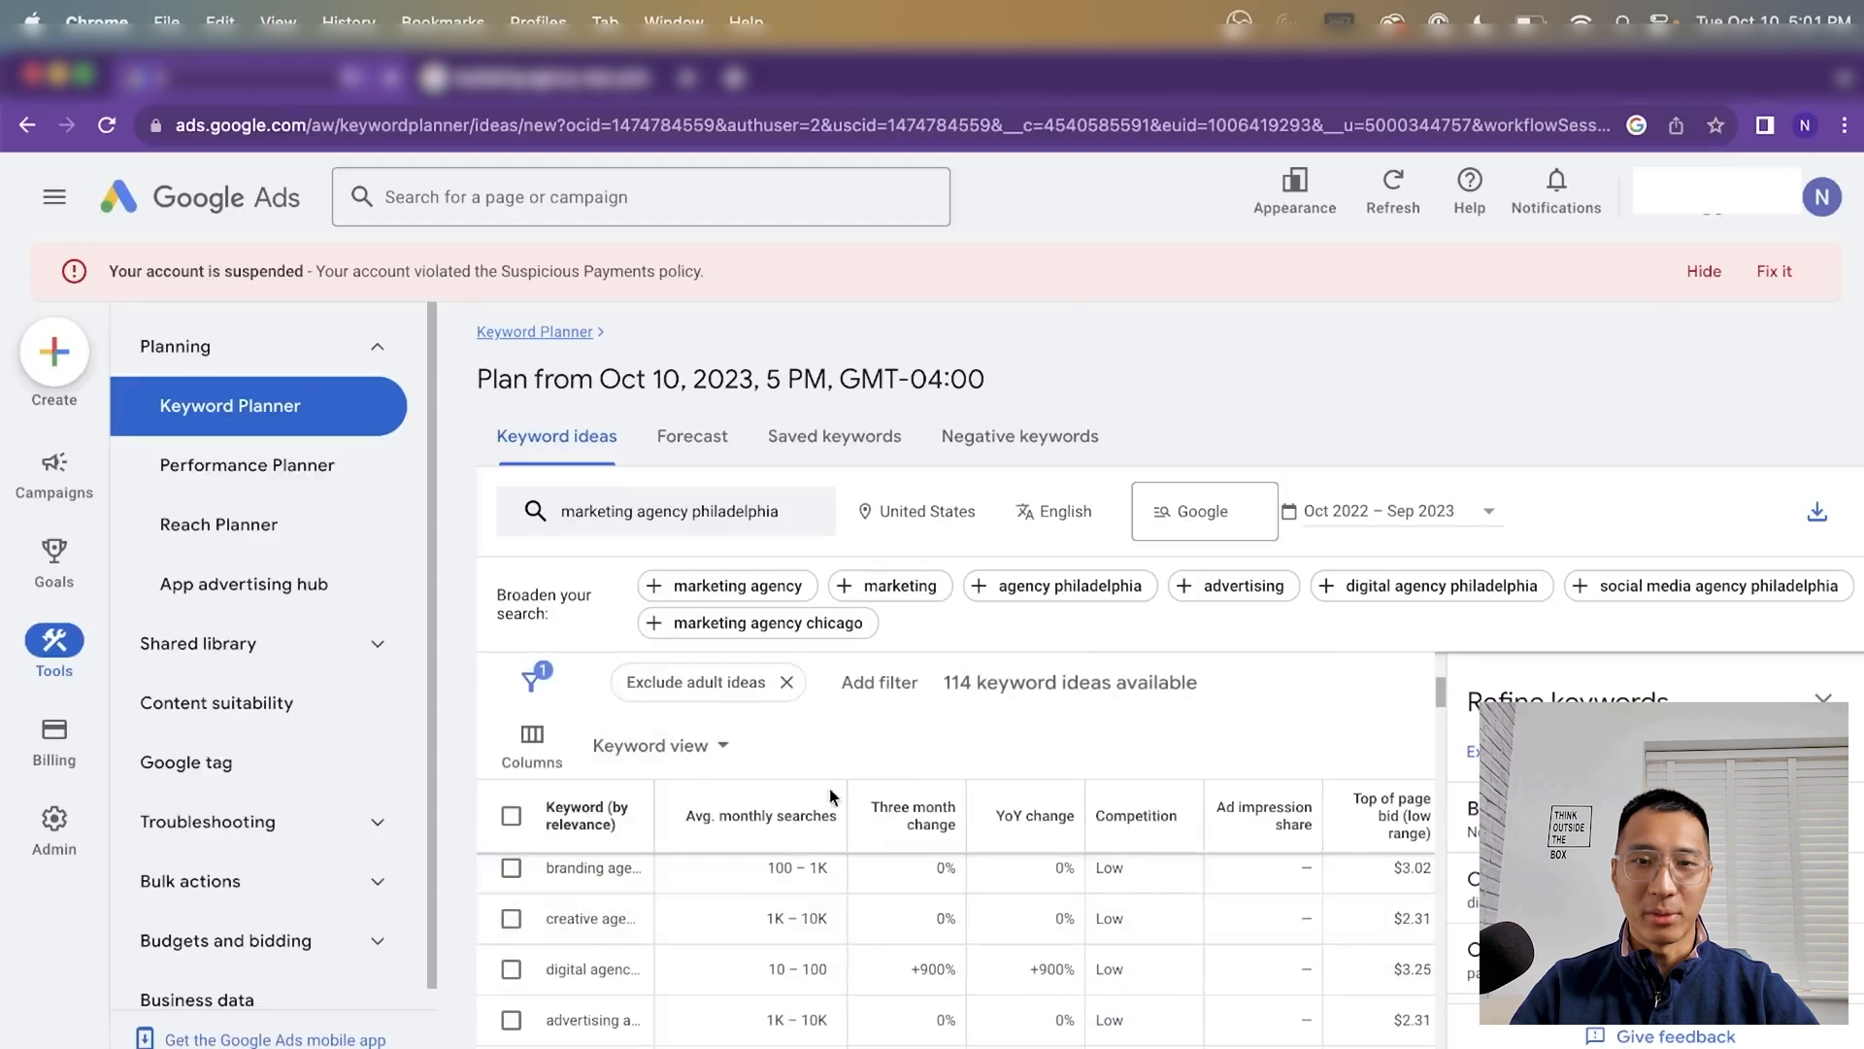
{"action": "scroll", "coordinate": [873, 908], "scroll_direction": "down", "scroll_amount": 3}
{"action": "scroll", "coordinate": [874, 908], "scroll_direction": "up", "scroll_amount": 2}
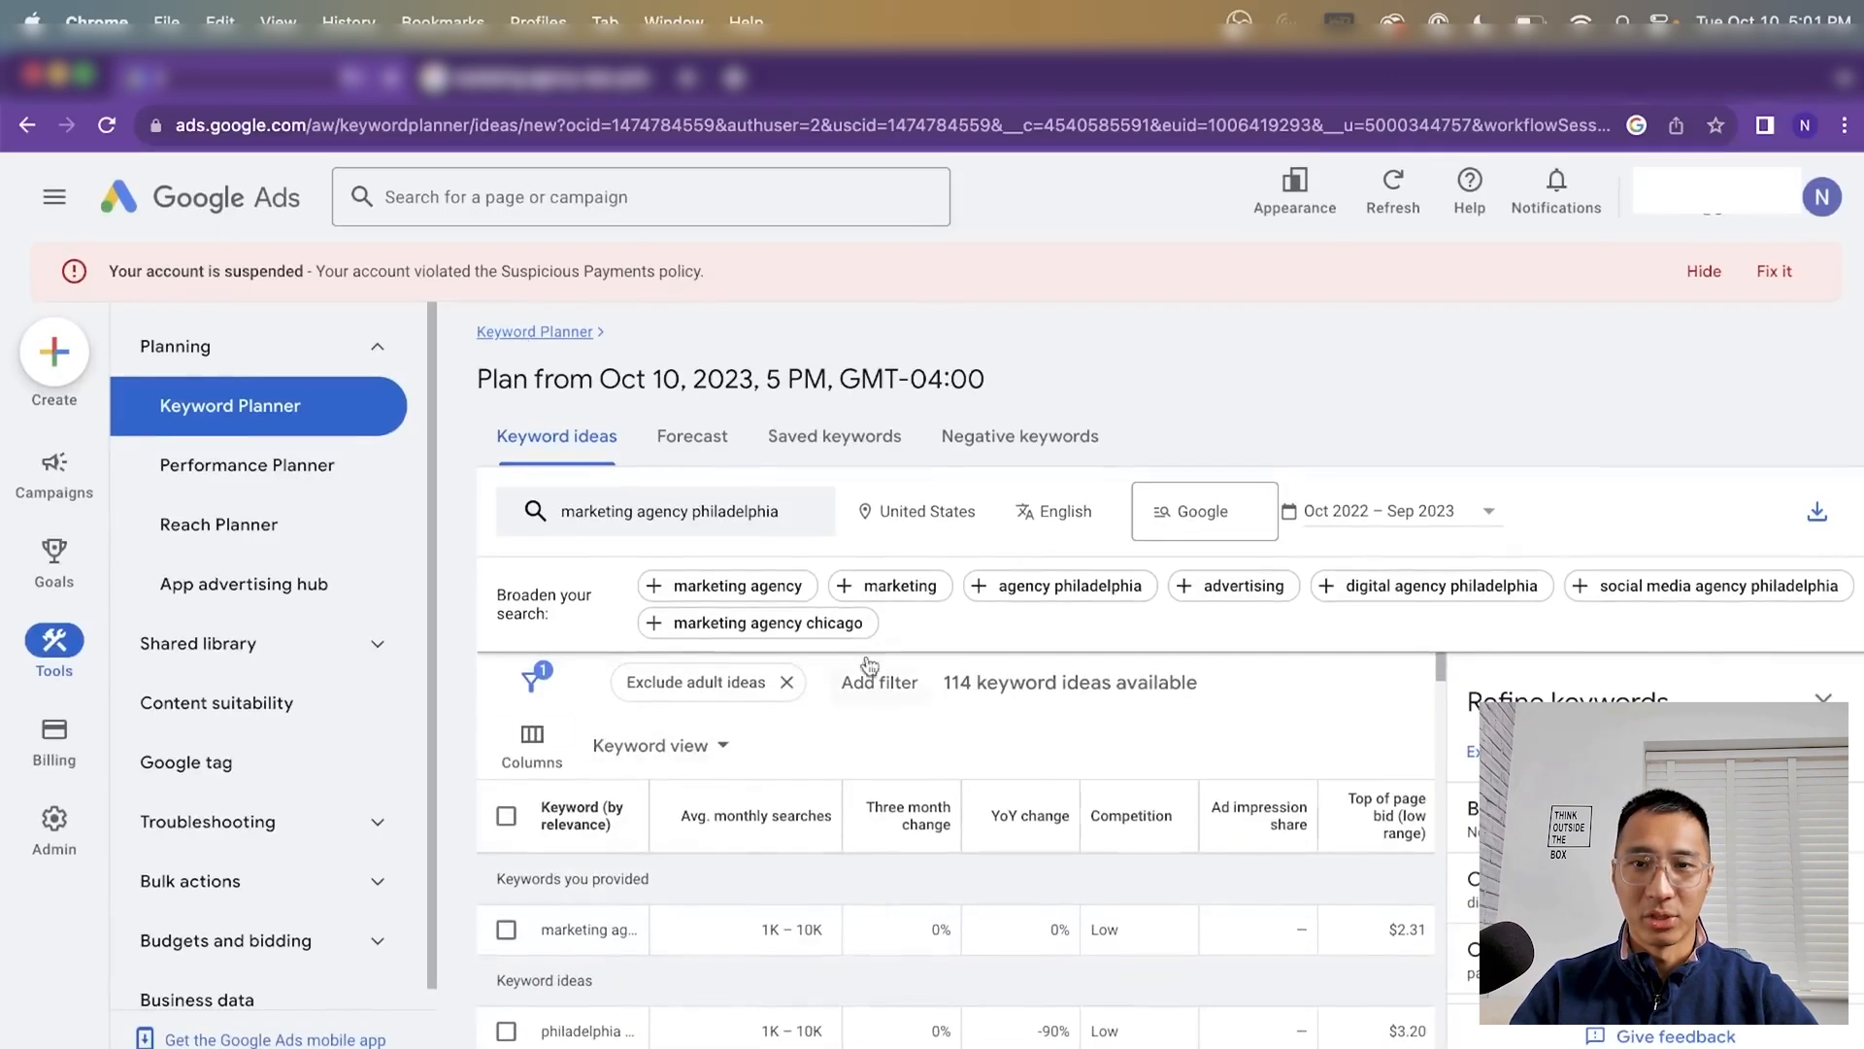
Get search volume and forecasts for "how to run google ads" and check its average monthly searches
{"action": "left_click", "coordinate": [26, 124]}
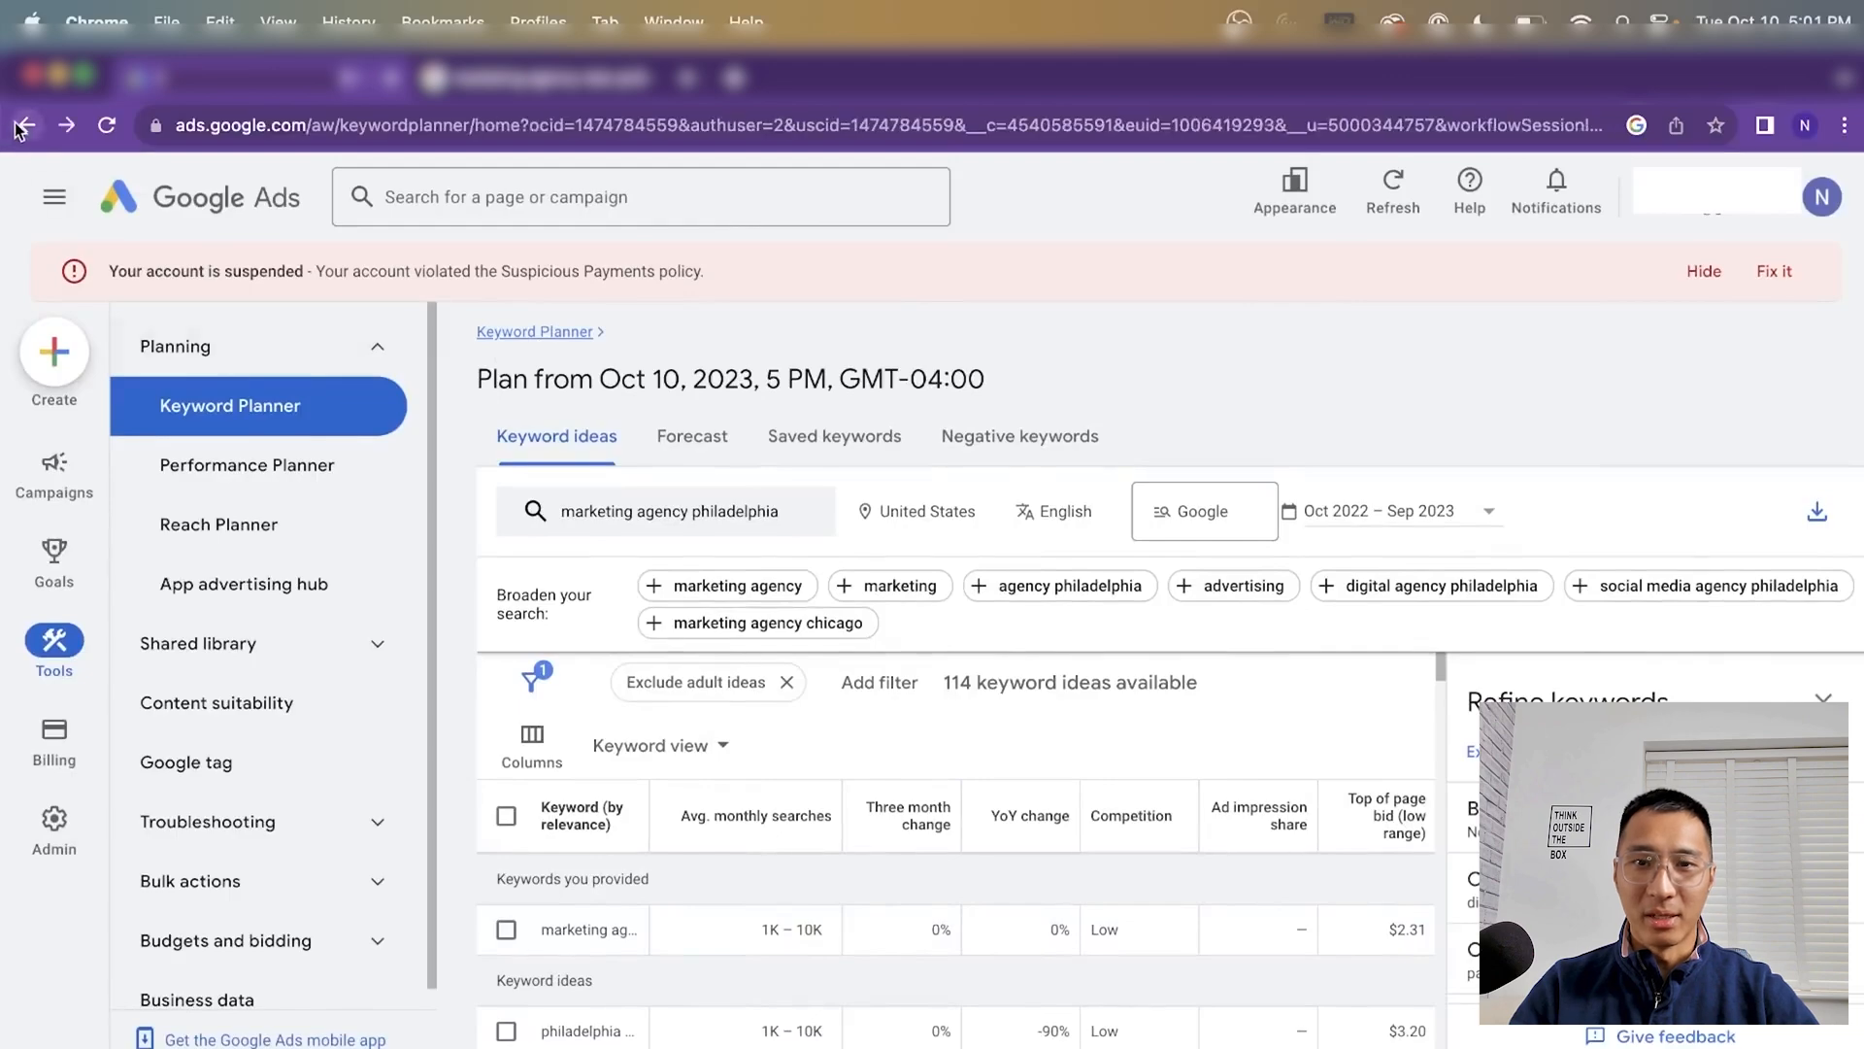
{"action": "left_click", "coordinate": [1152, 612]}
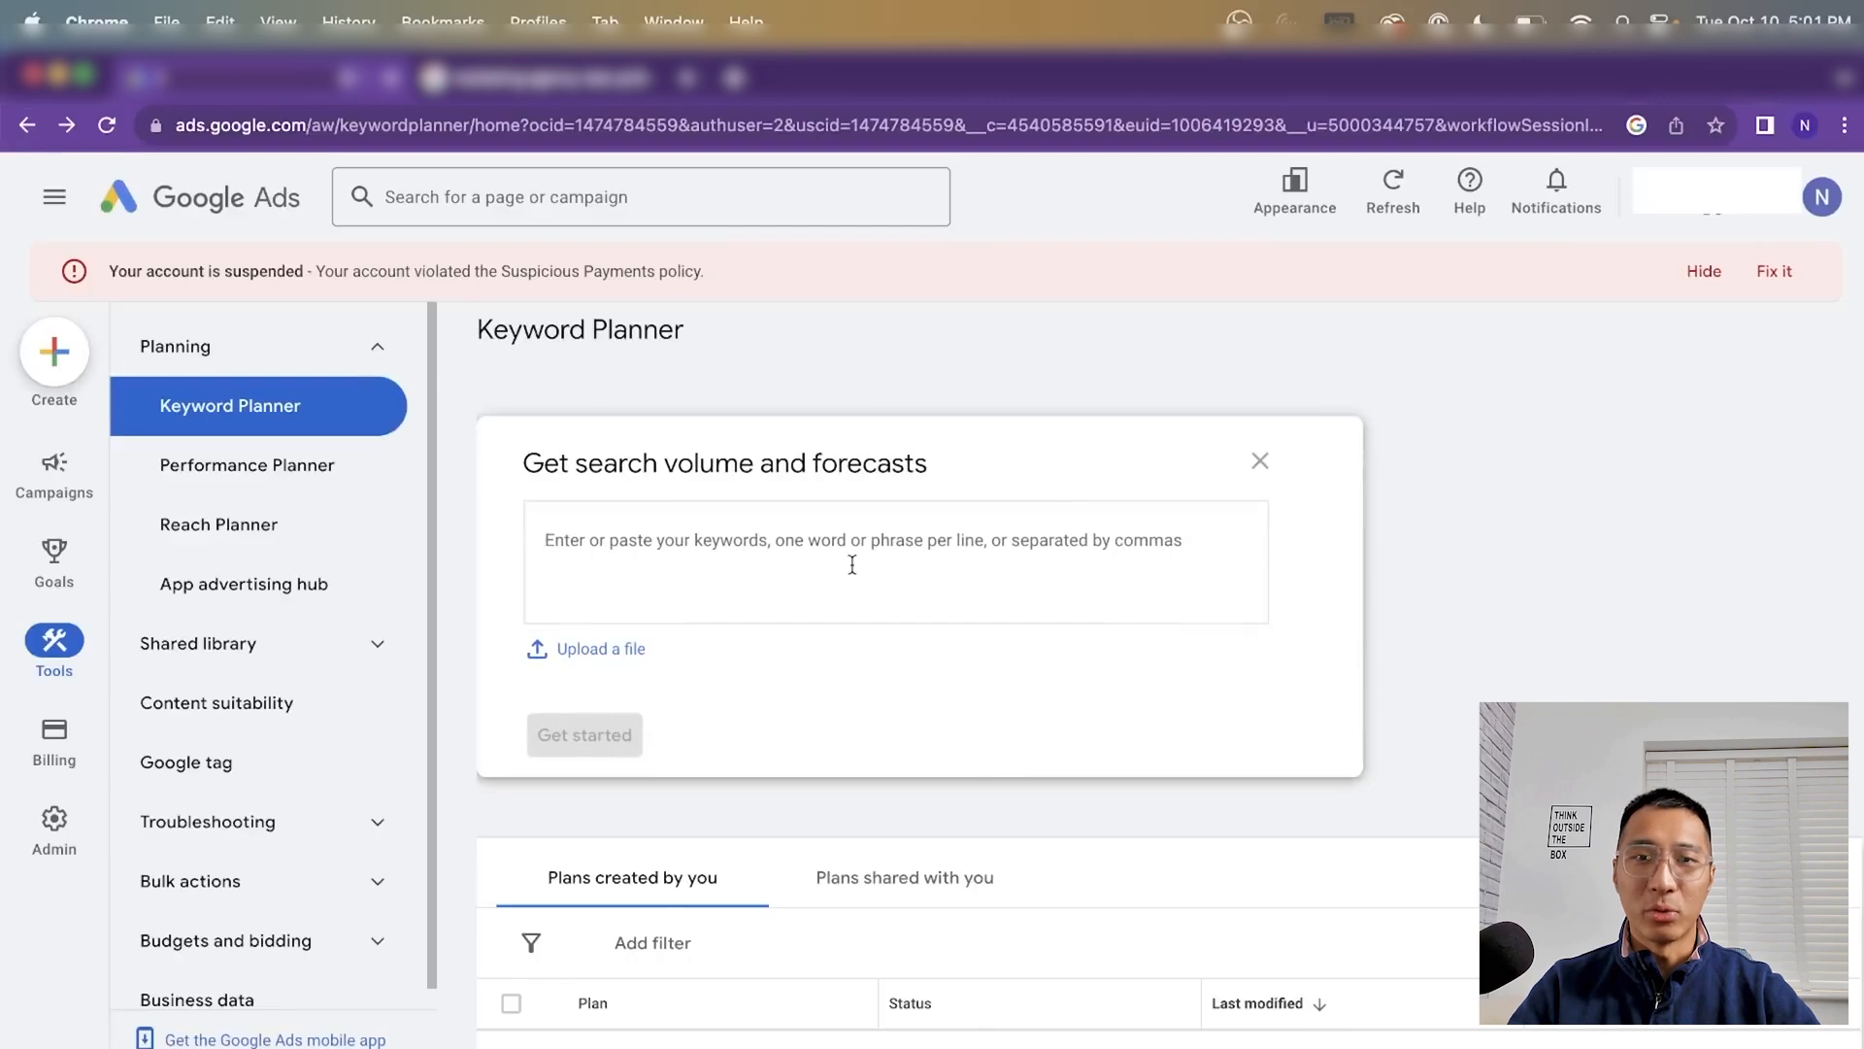
{"action": "type", "text": "how to run google ads"}
{"action": "left_click", "coordinate": [573, 735]}
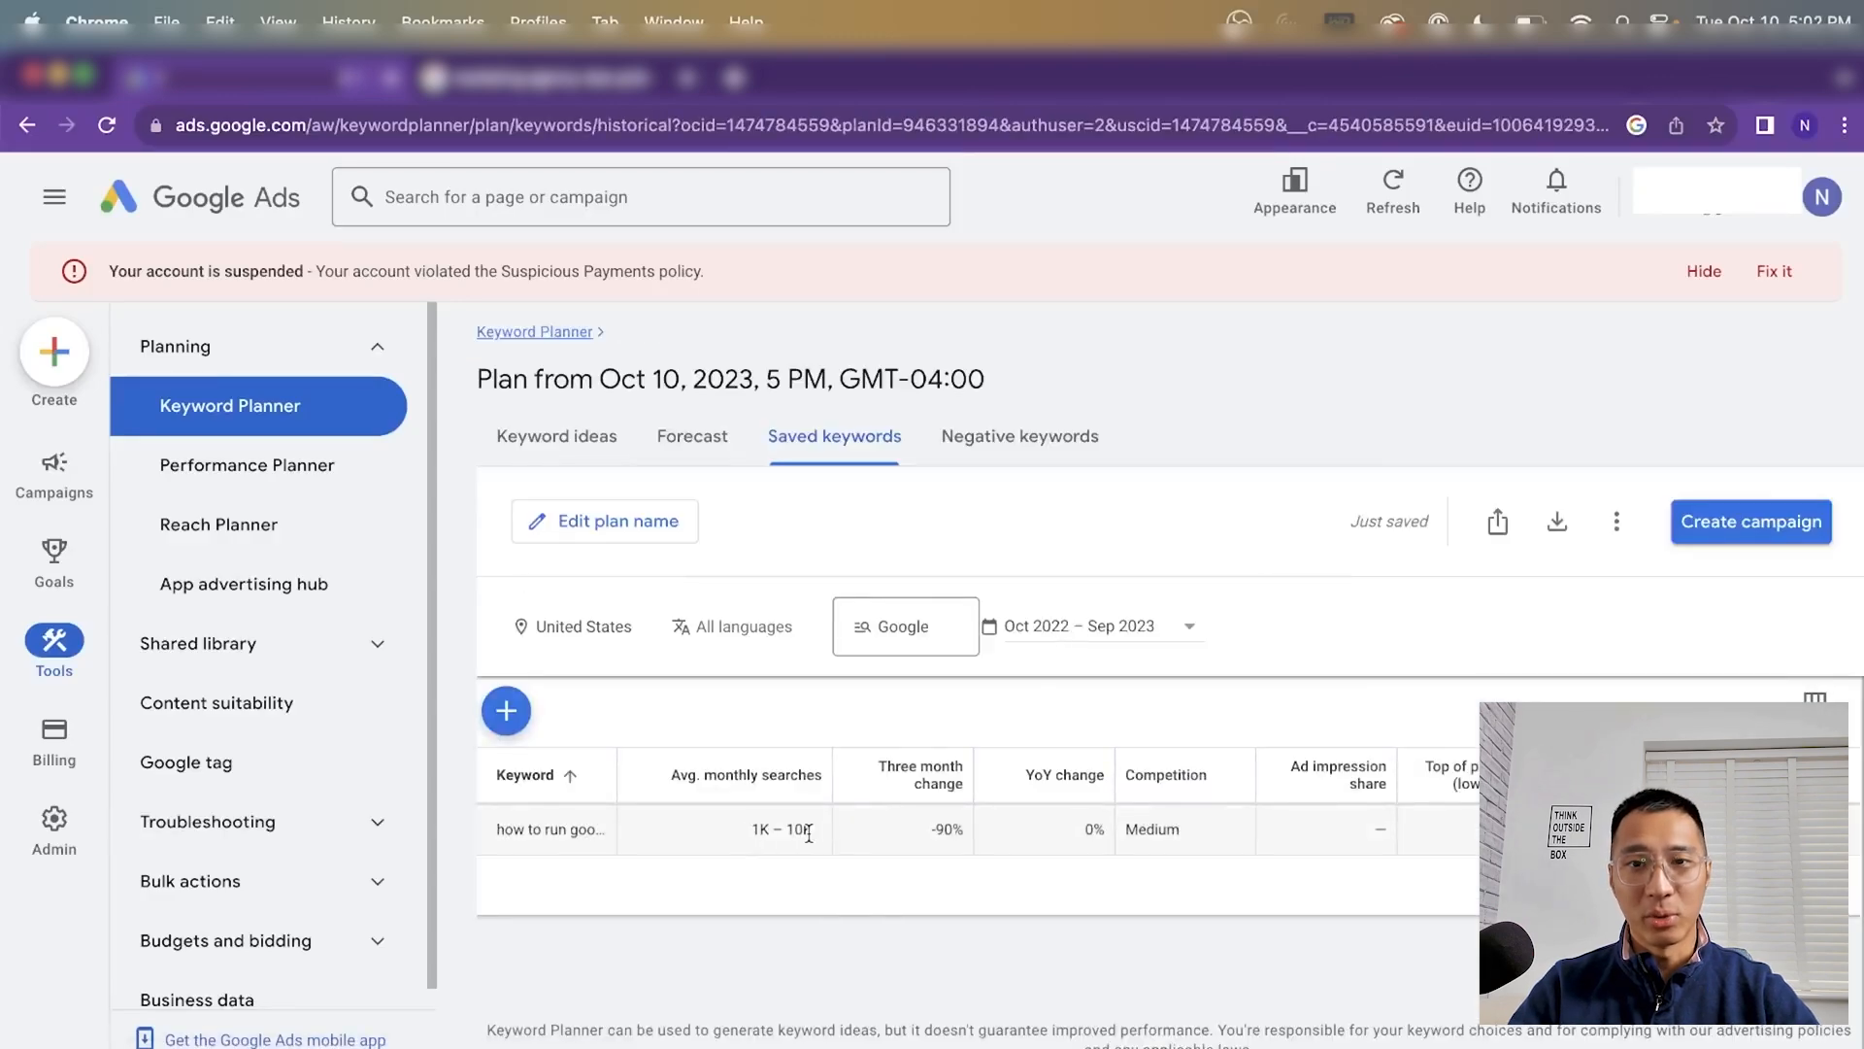
{"action": "left_click_drag", "start_coordinate": [809, 833], "coordinate": [734, 836]}
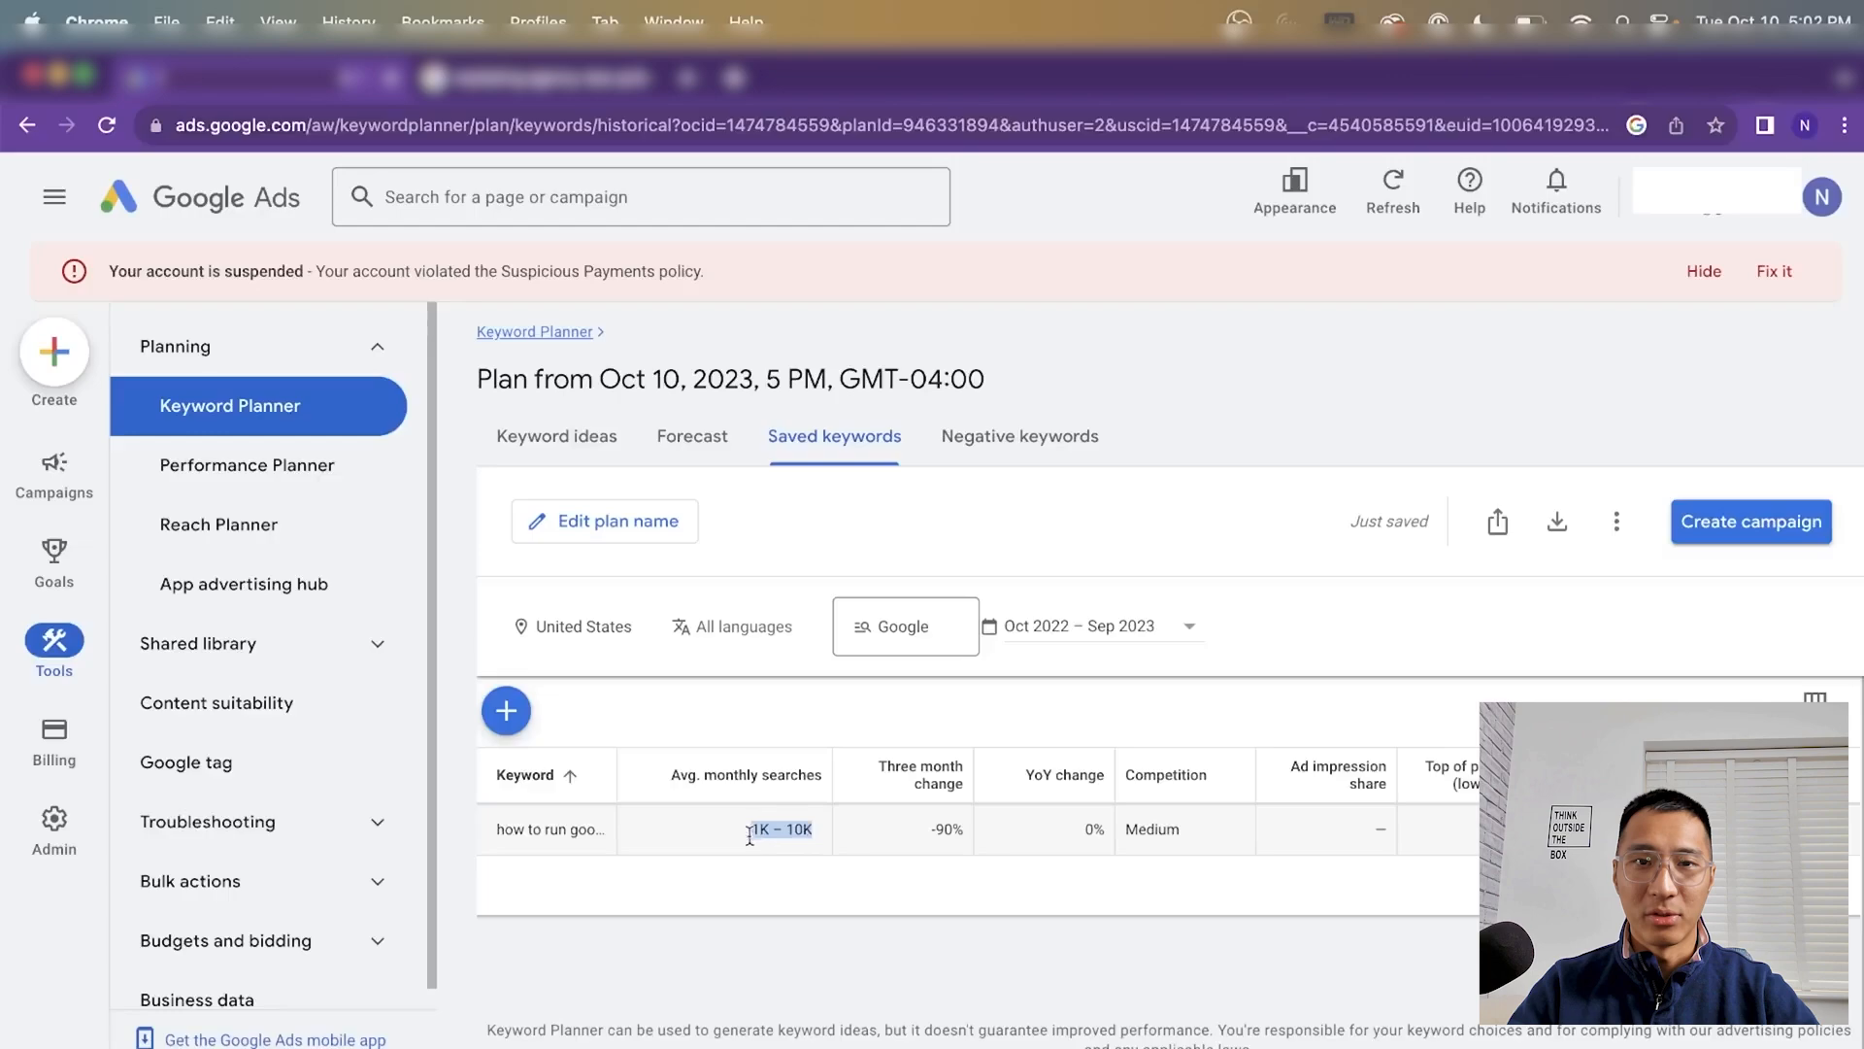
{"action": "left_click", "coordinate": [1462, 826]}
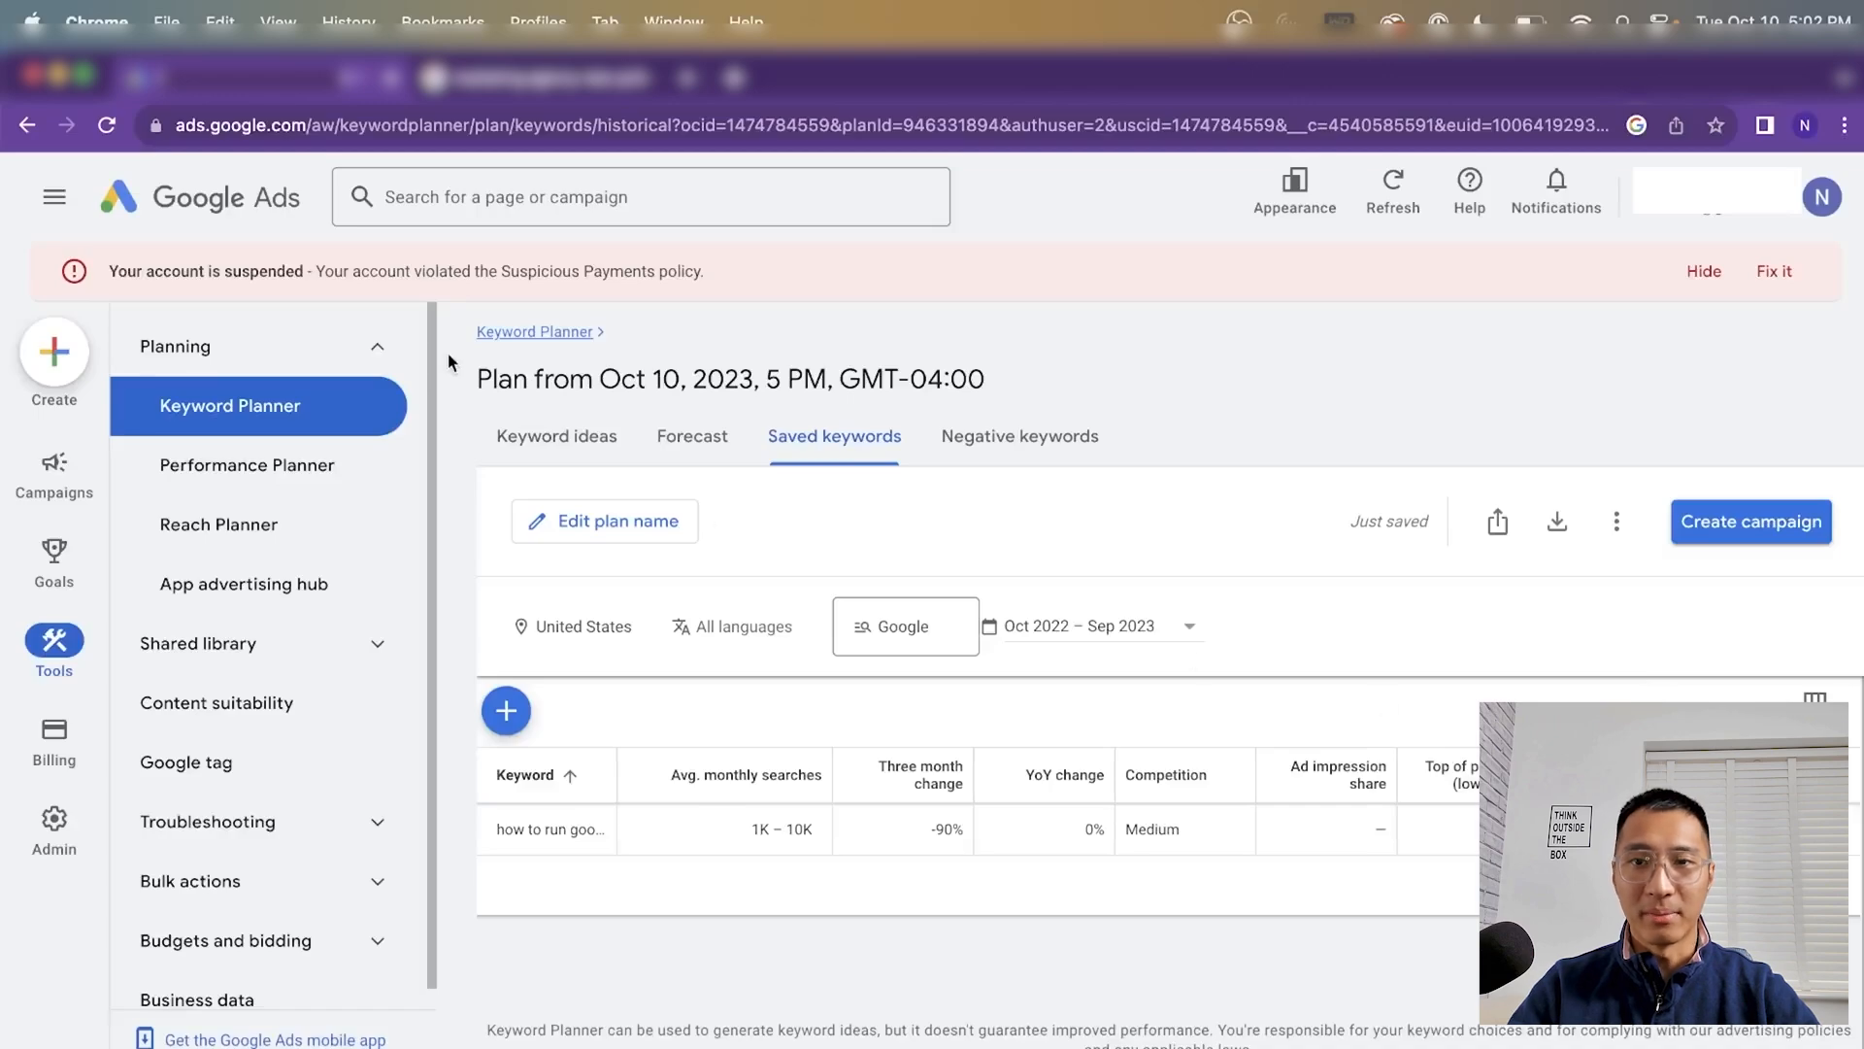
Return to the Keyword Planner start page and open the form for discovering new keywords
{"action": "left_click", "coordinate": [29, 125]}
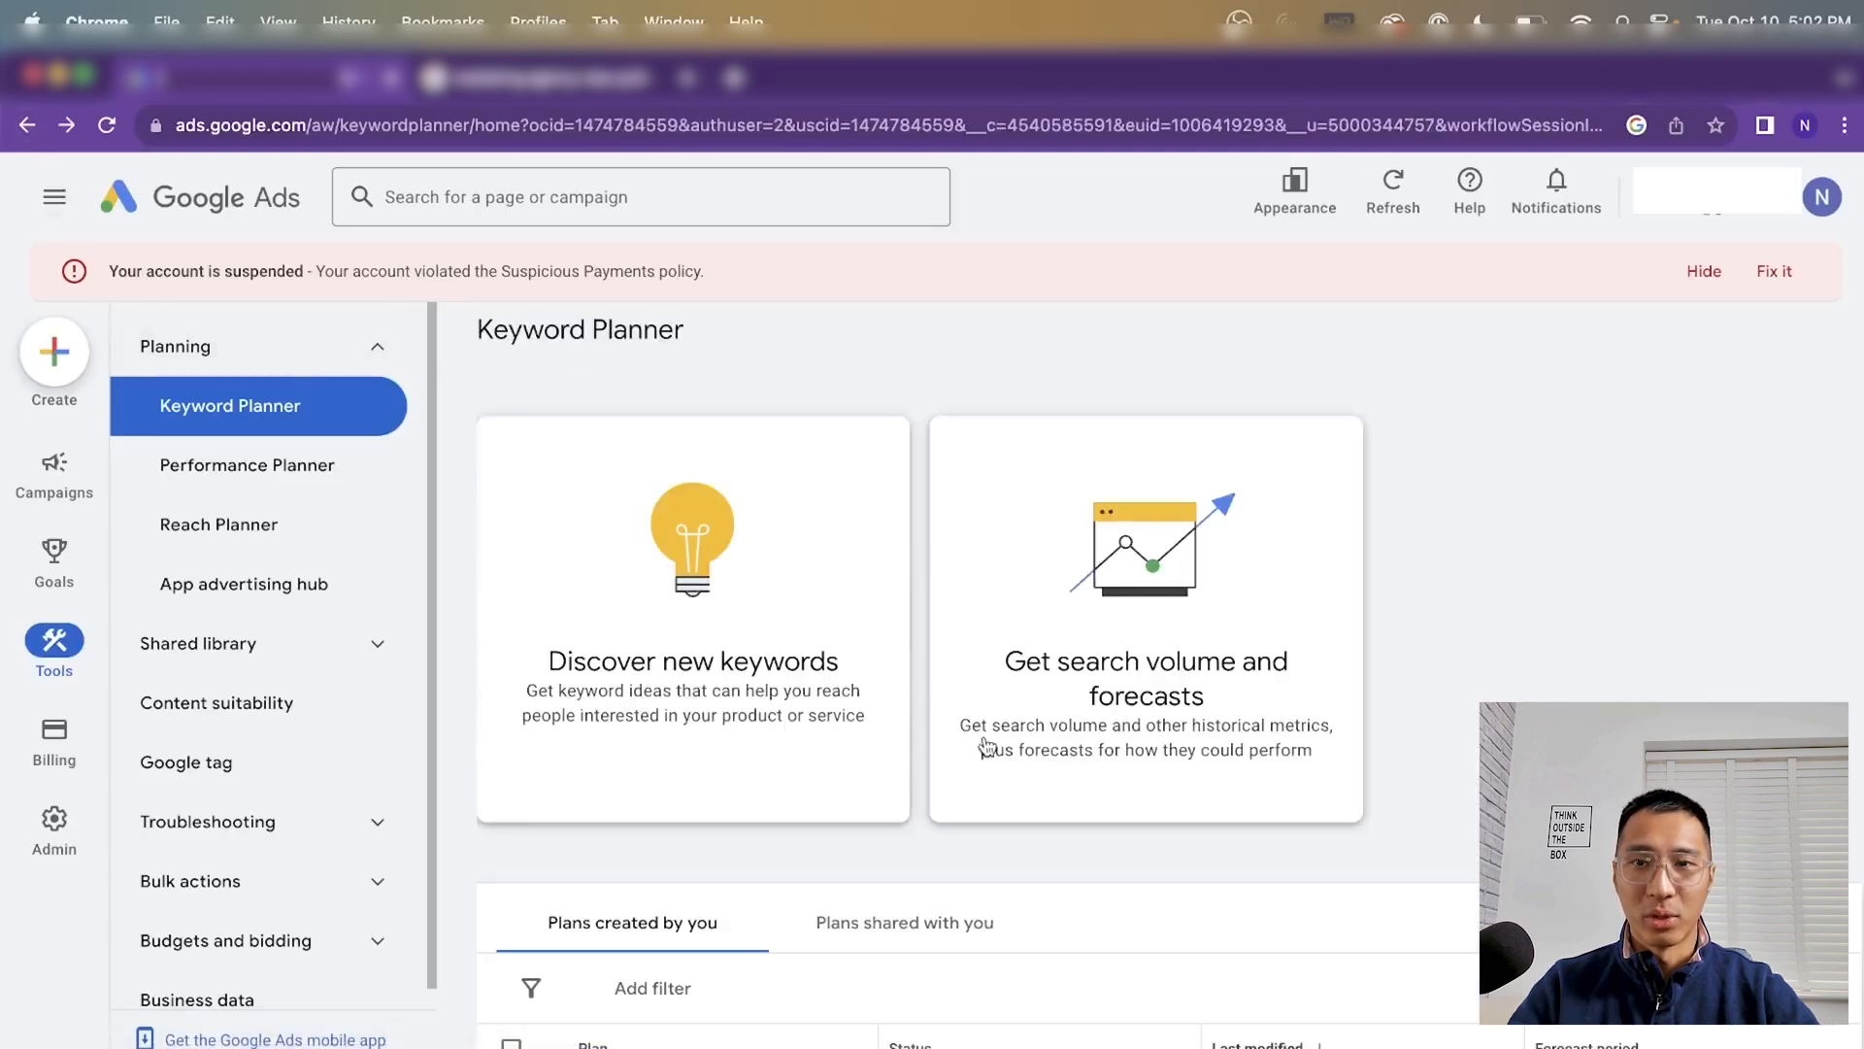
{"action": "scroll", "coordinate": [985, 742], "scroll_direction": "down", "scroll_amount": 3}
{"action": "scroll", "coordinate": [987, 746], "scroll_direction": "up", "scroll_amount": 2}
{"action": "scroll", "coordinate": [986, 742], "scroll_direction": "up", "scroll_amount": 2}
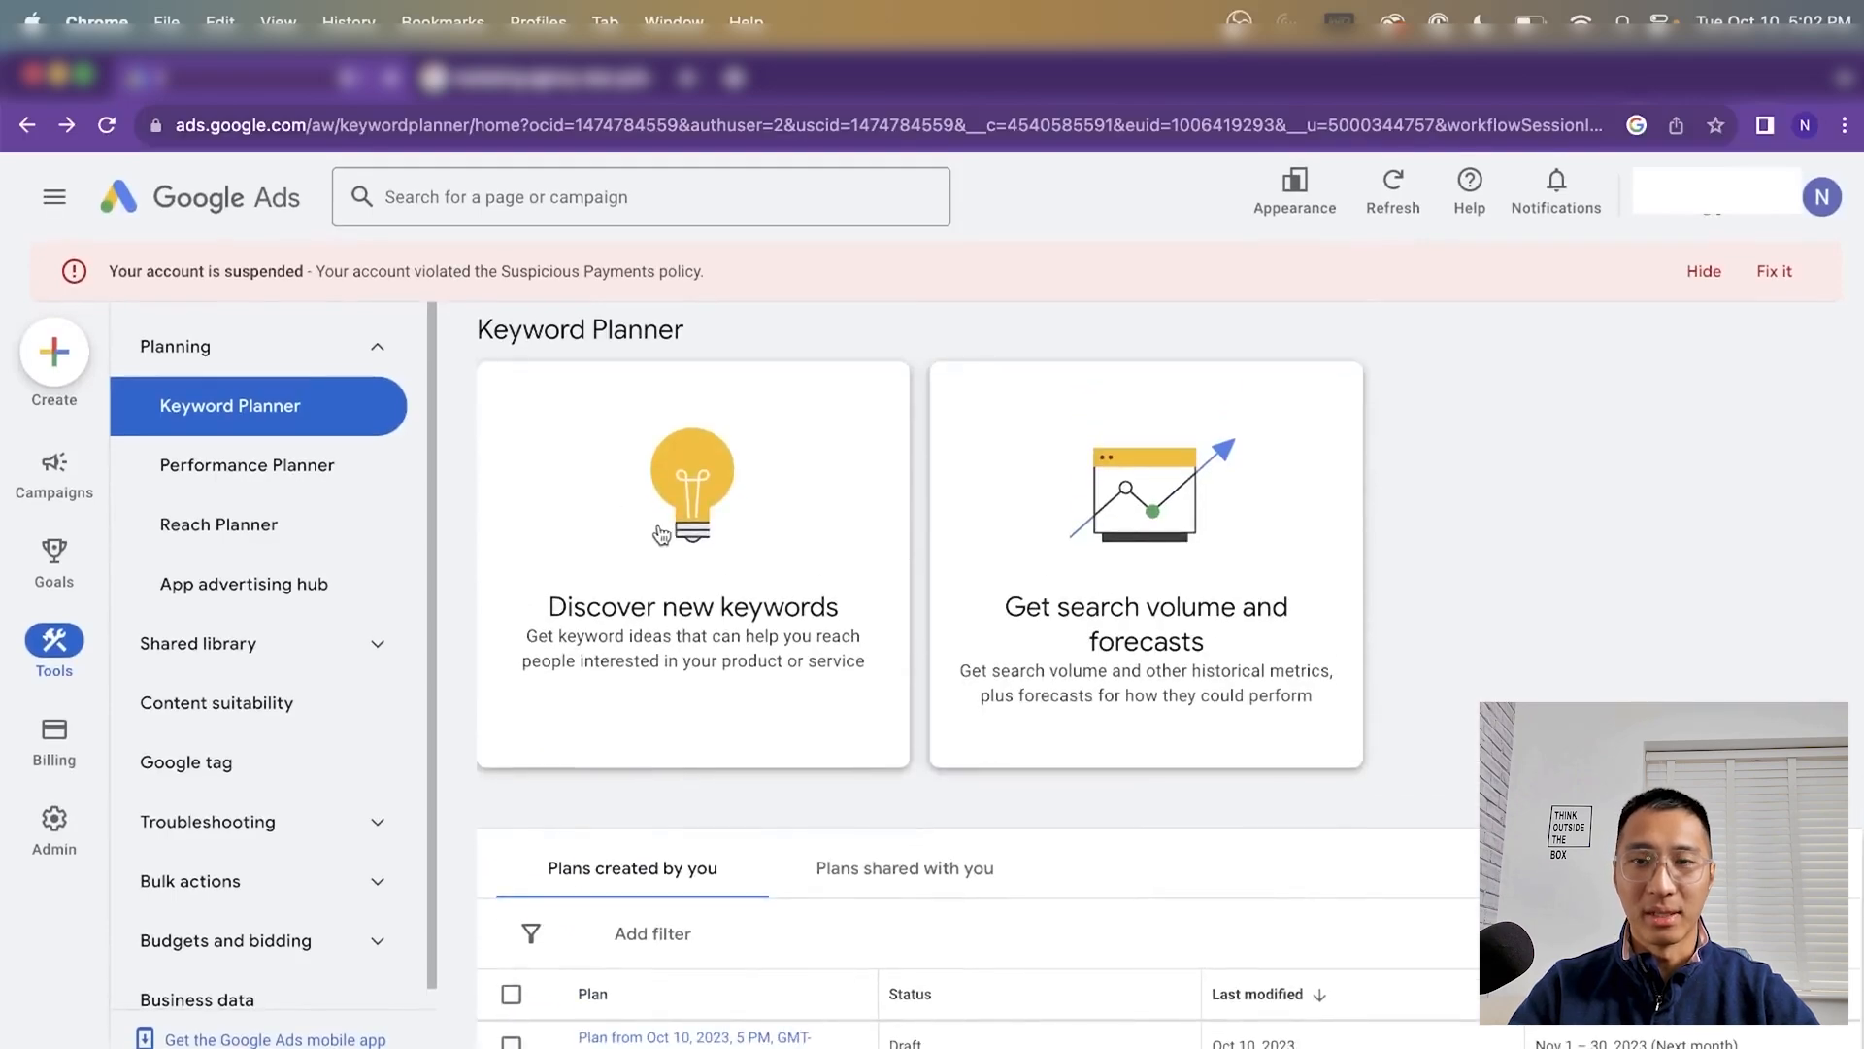
{"action": "left_click", "coordinate": [731, 535]}
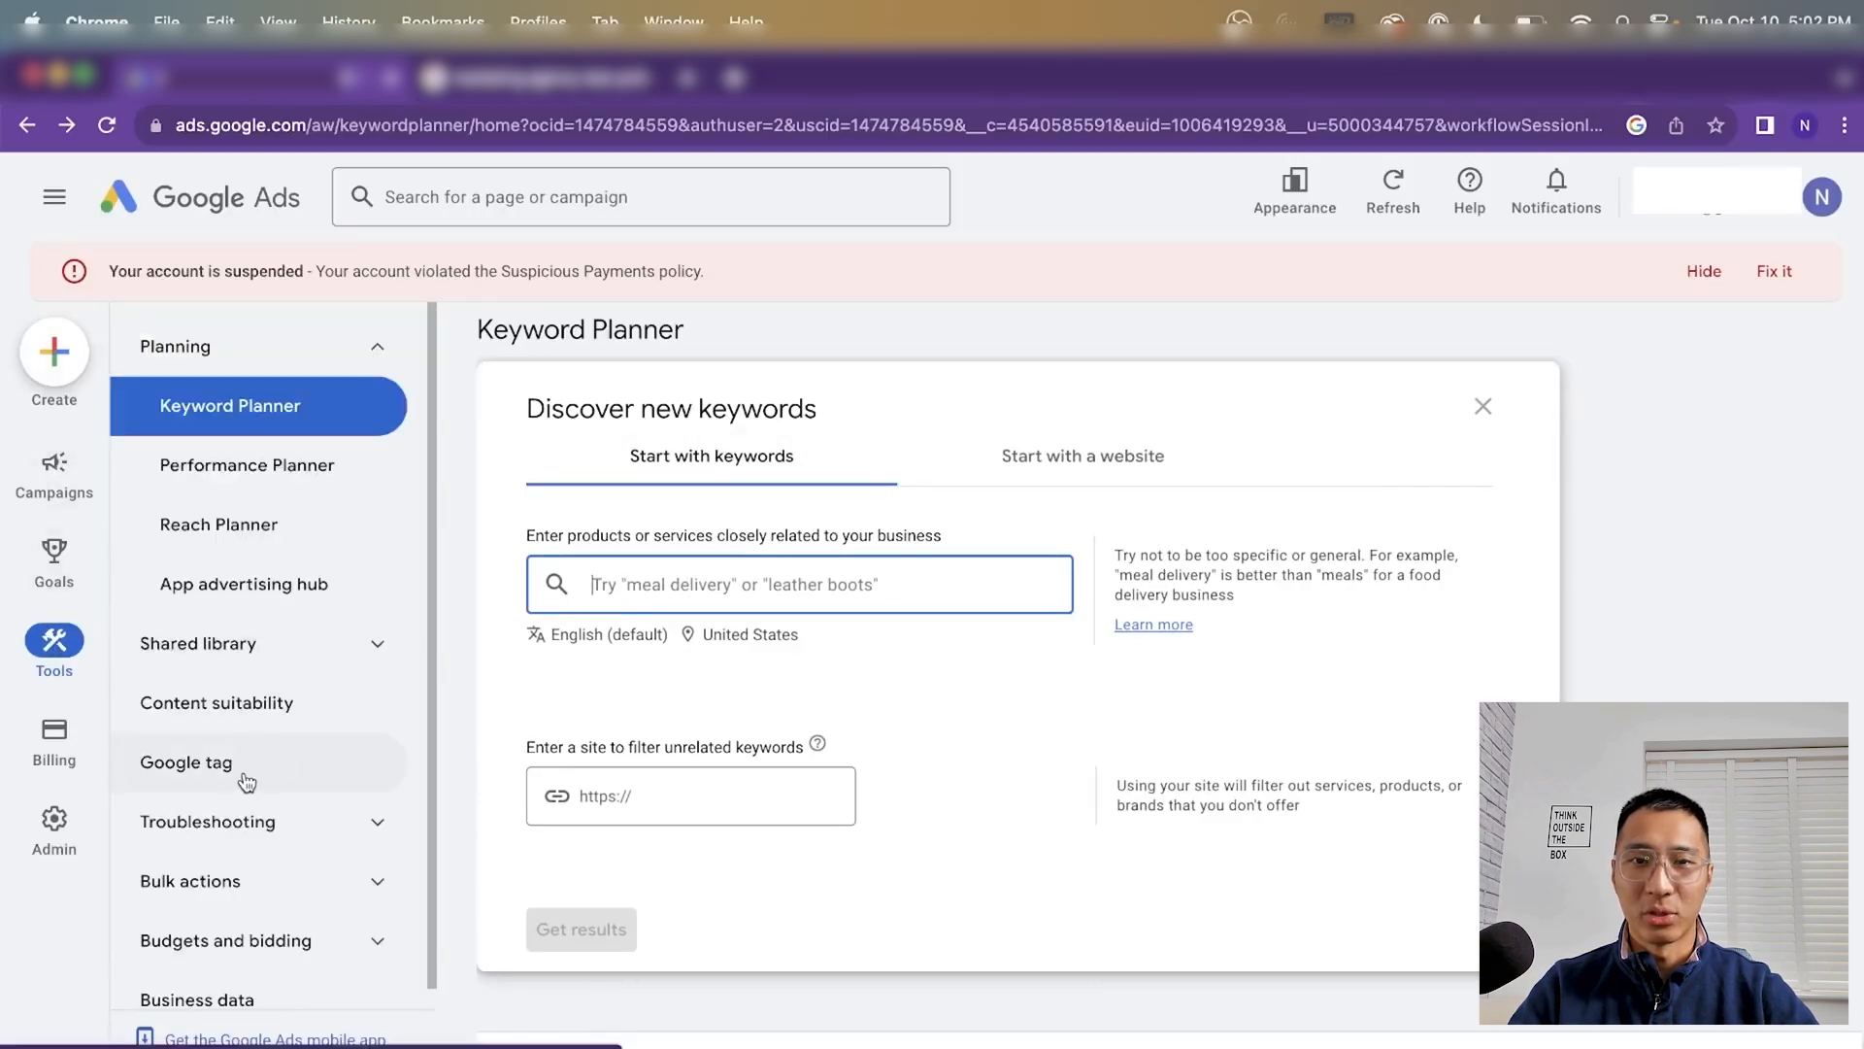
Start a new campaign from the campaigns overview and look over the available objectives
{"action": "left_click", "coordinate": [60, 501]}
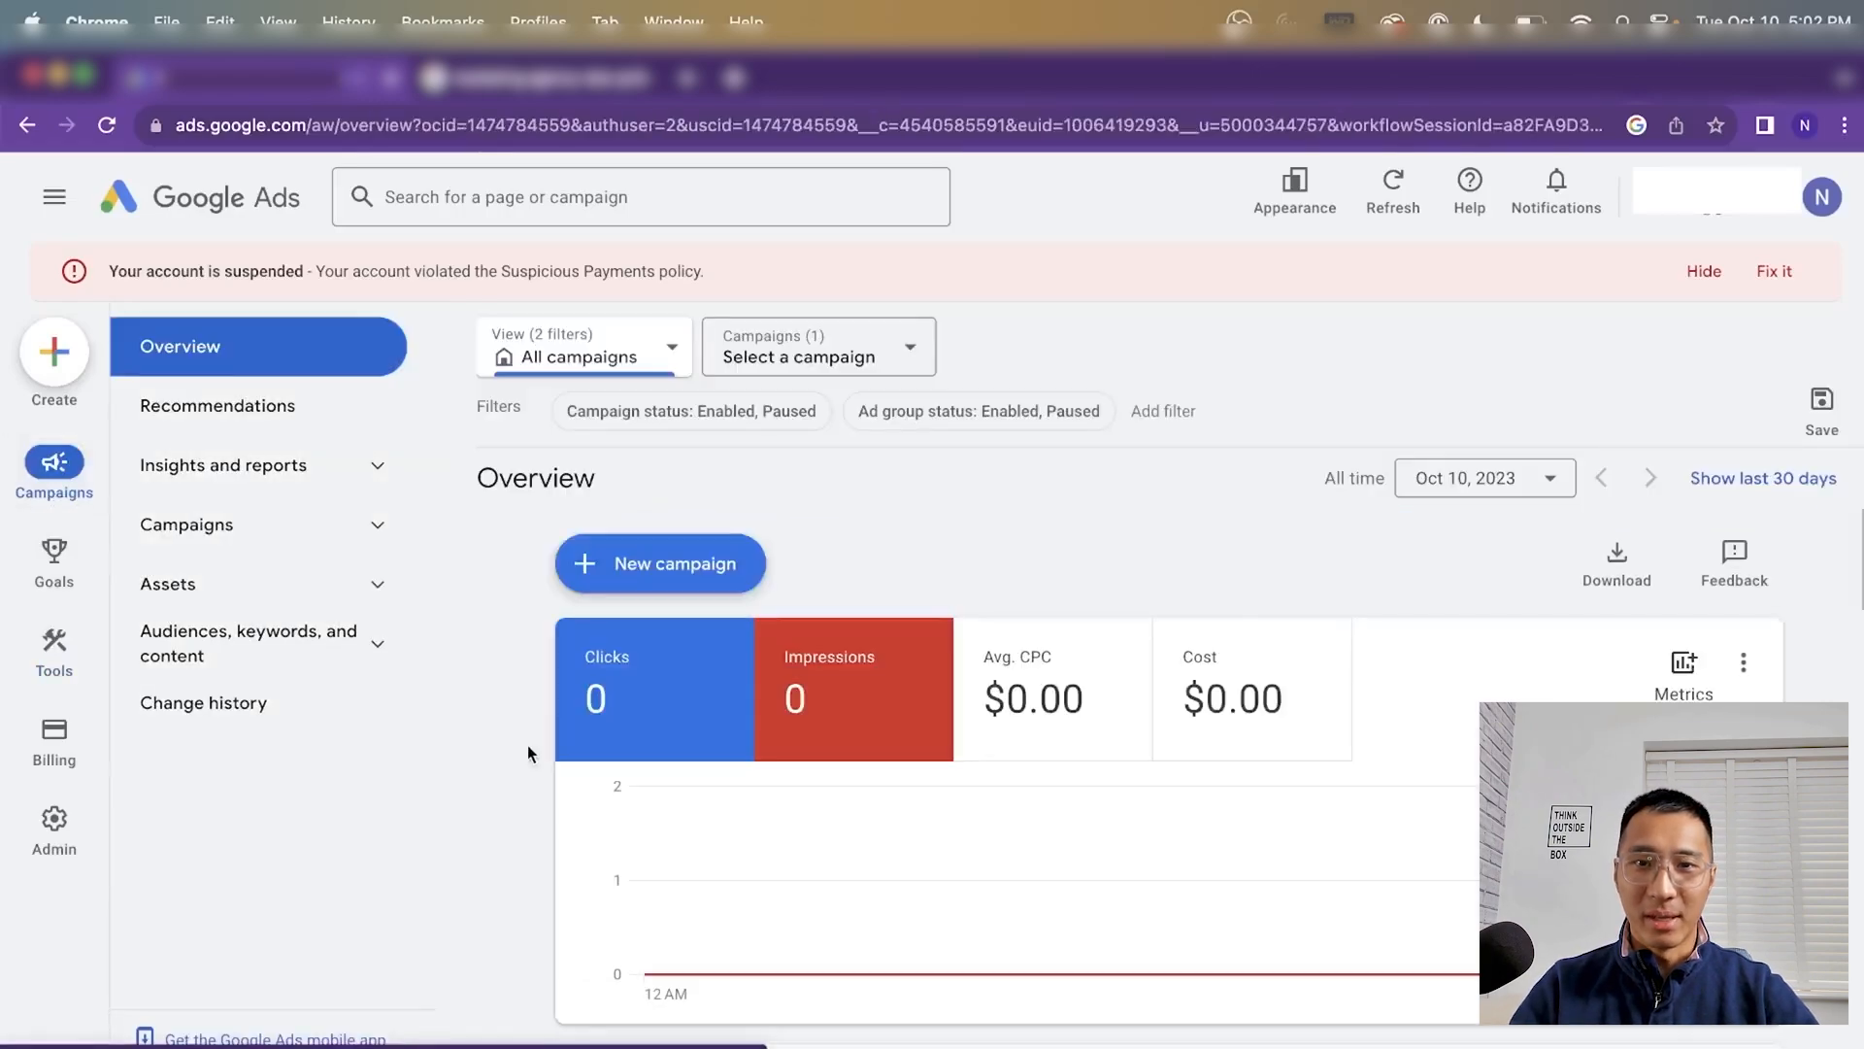
{"action": "left_click", "coordinate": [668, 568]}
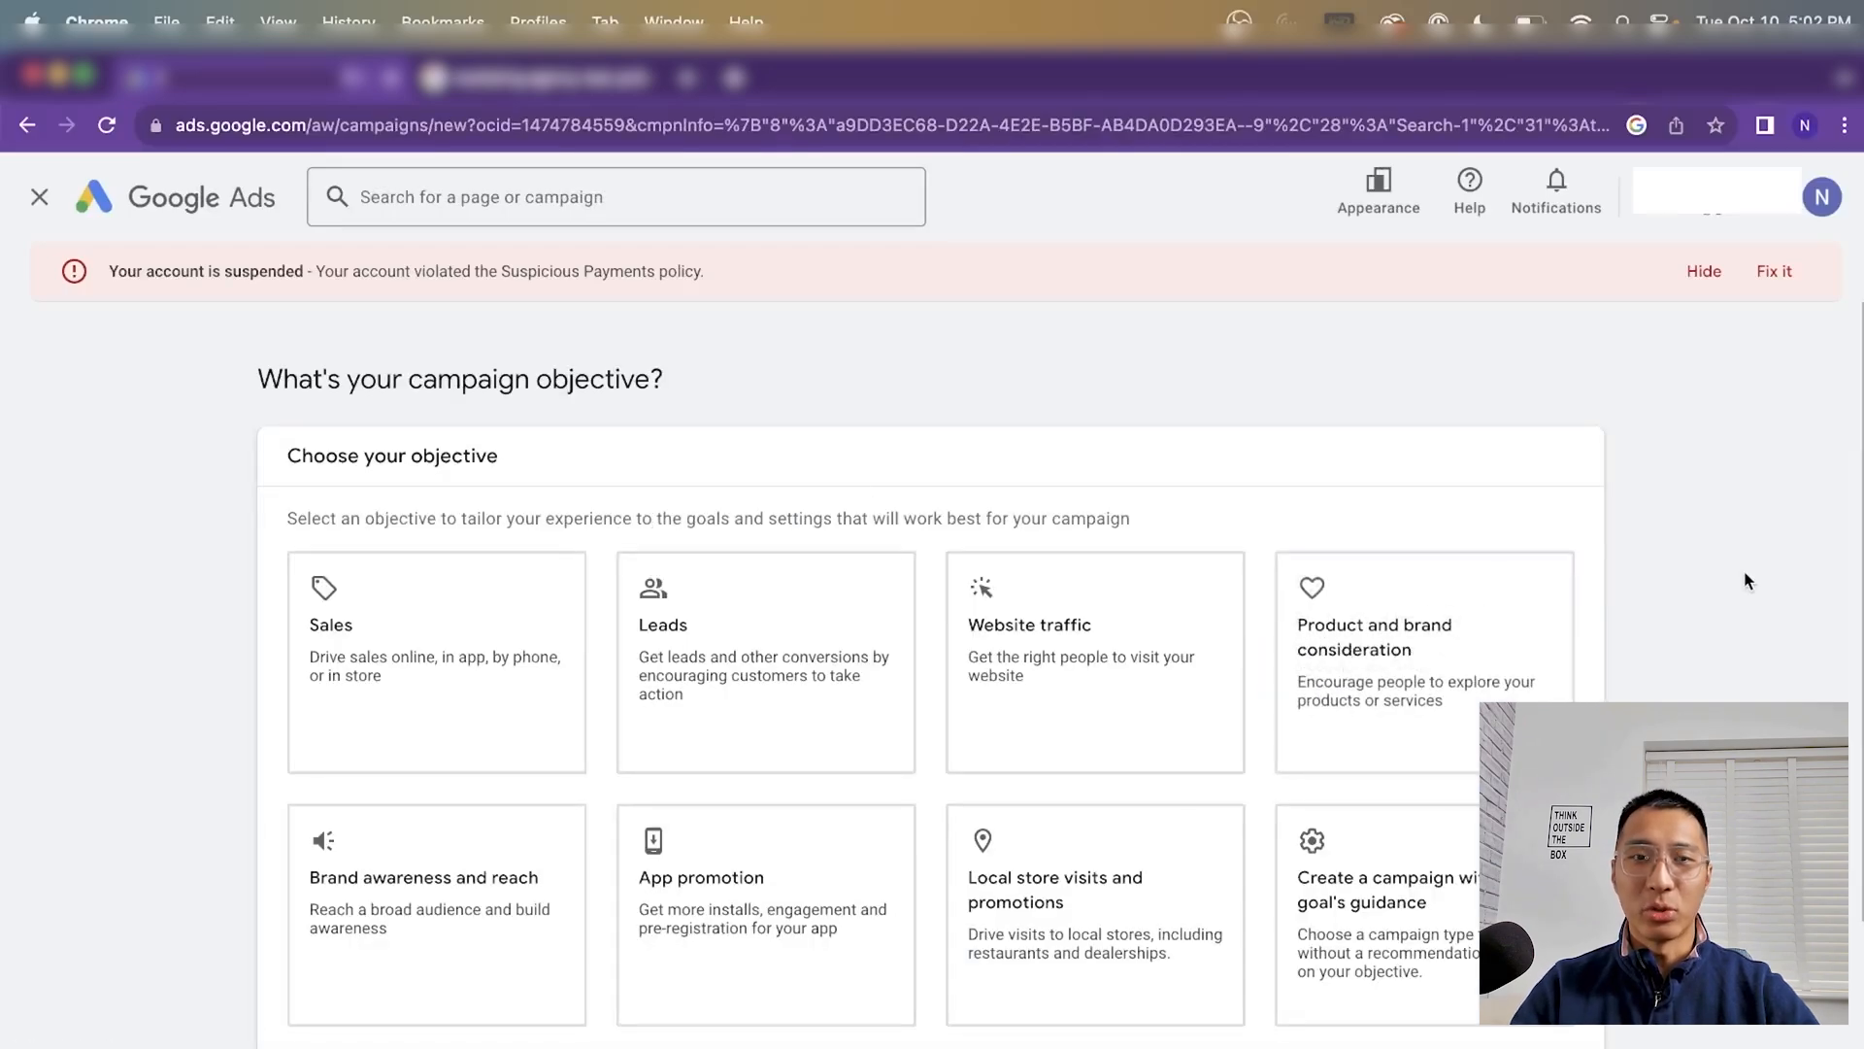
{"action": "scroll", "coordinate": [1745, 580], "scroll_direction": "down", "scroll_amount": 2}
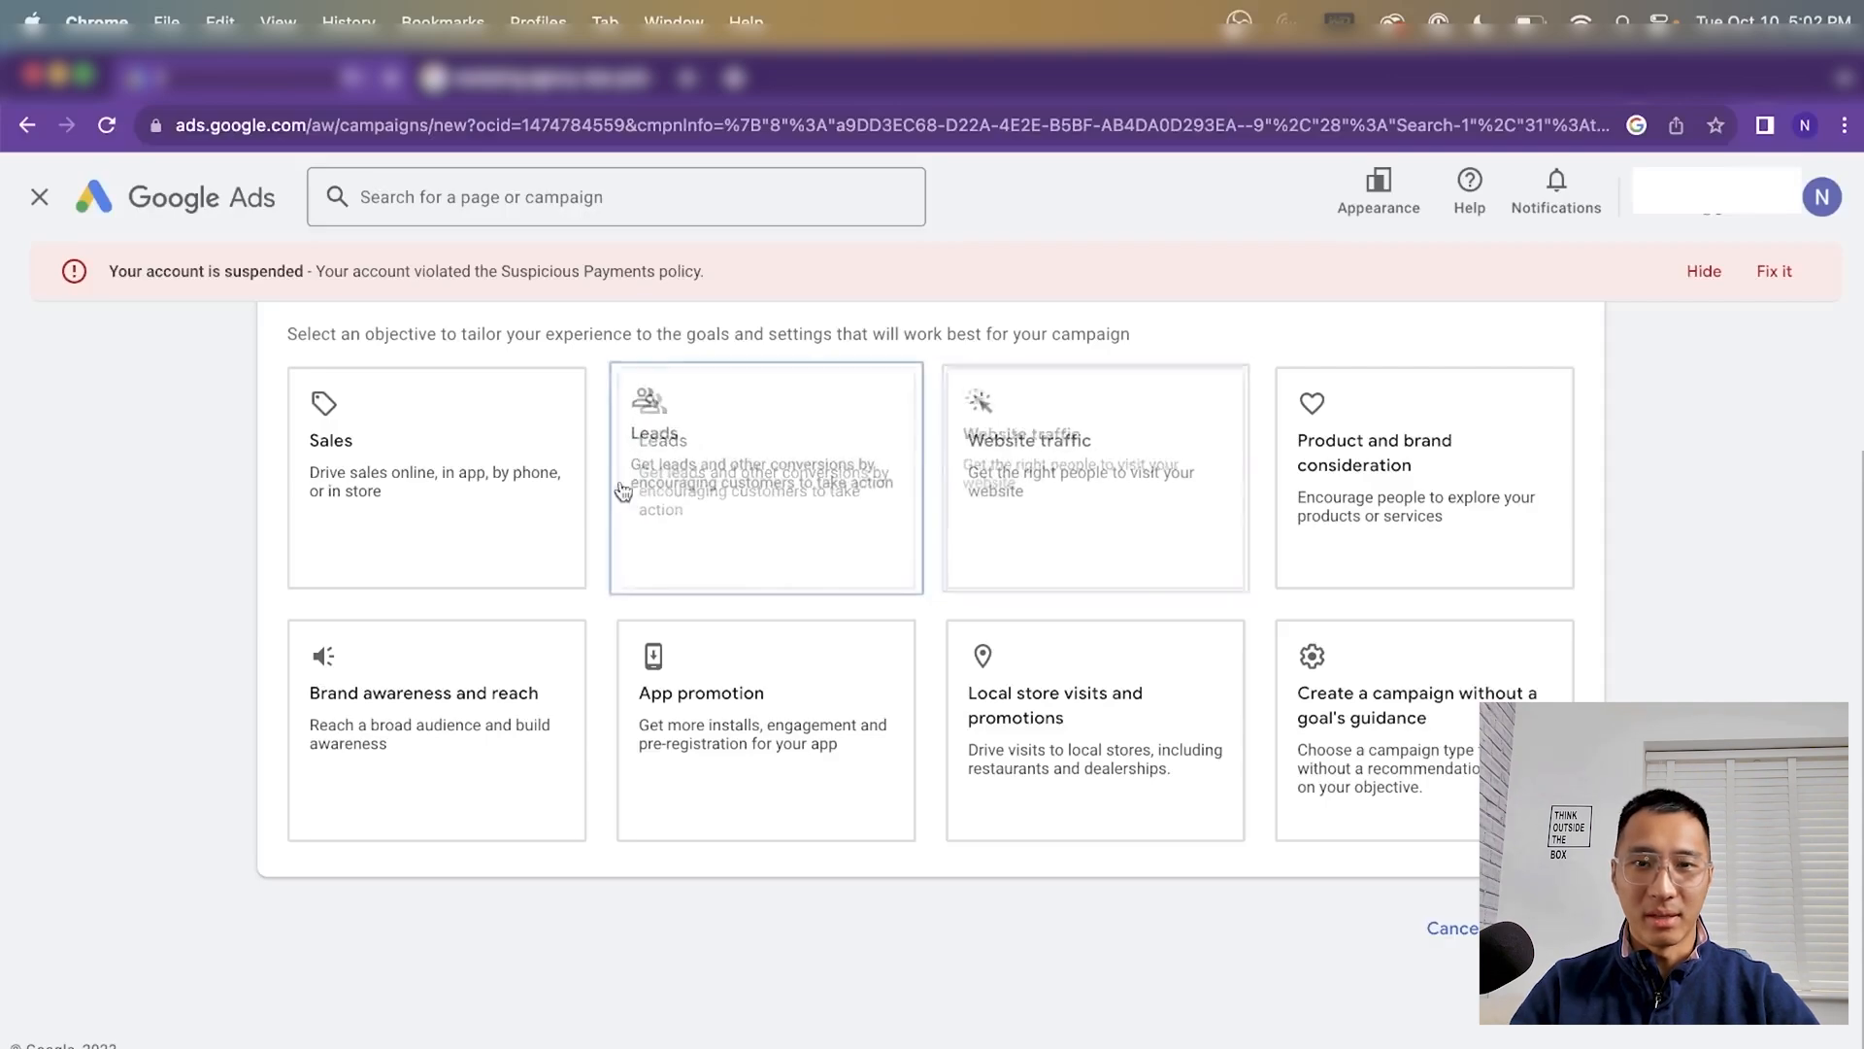
Try the Sales objective with its conversion goals guide, and return to the account overview
{"action": "left_click", "coordinate": [378, 505]}
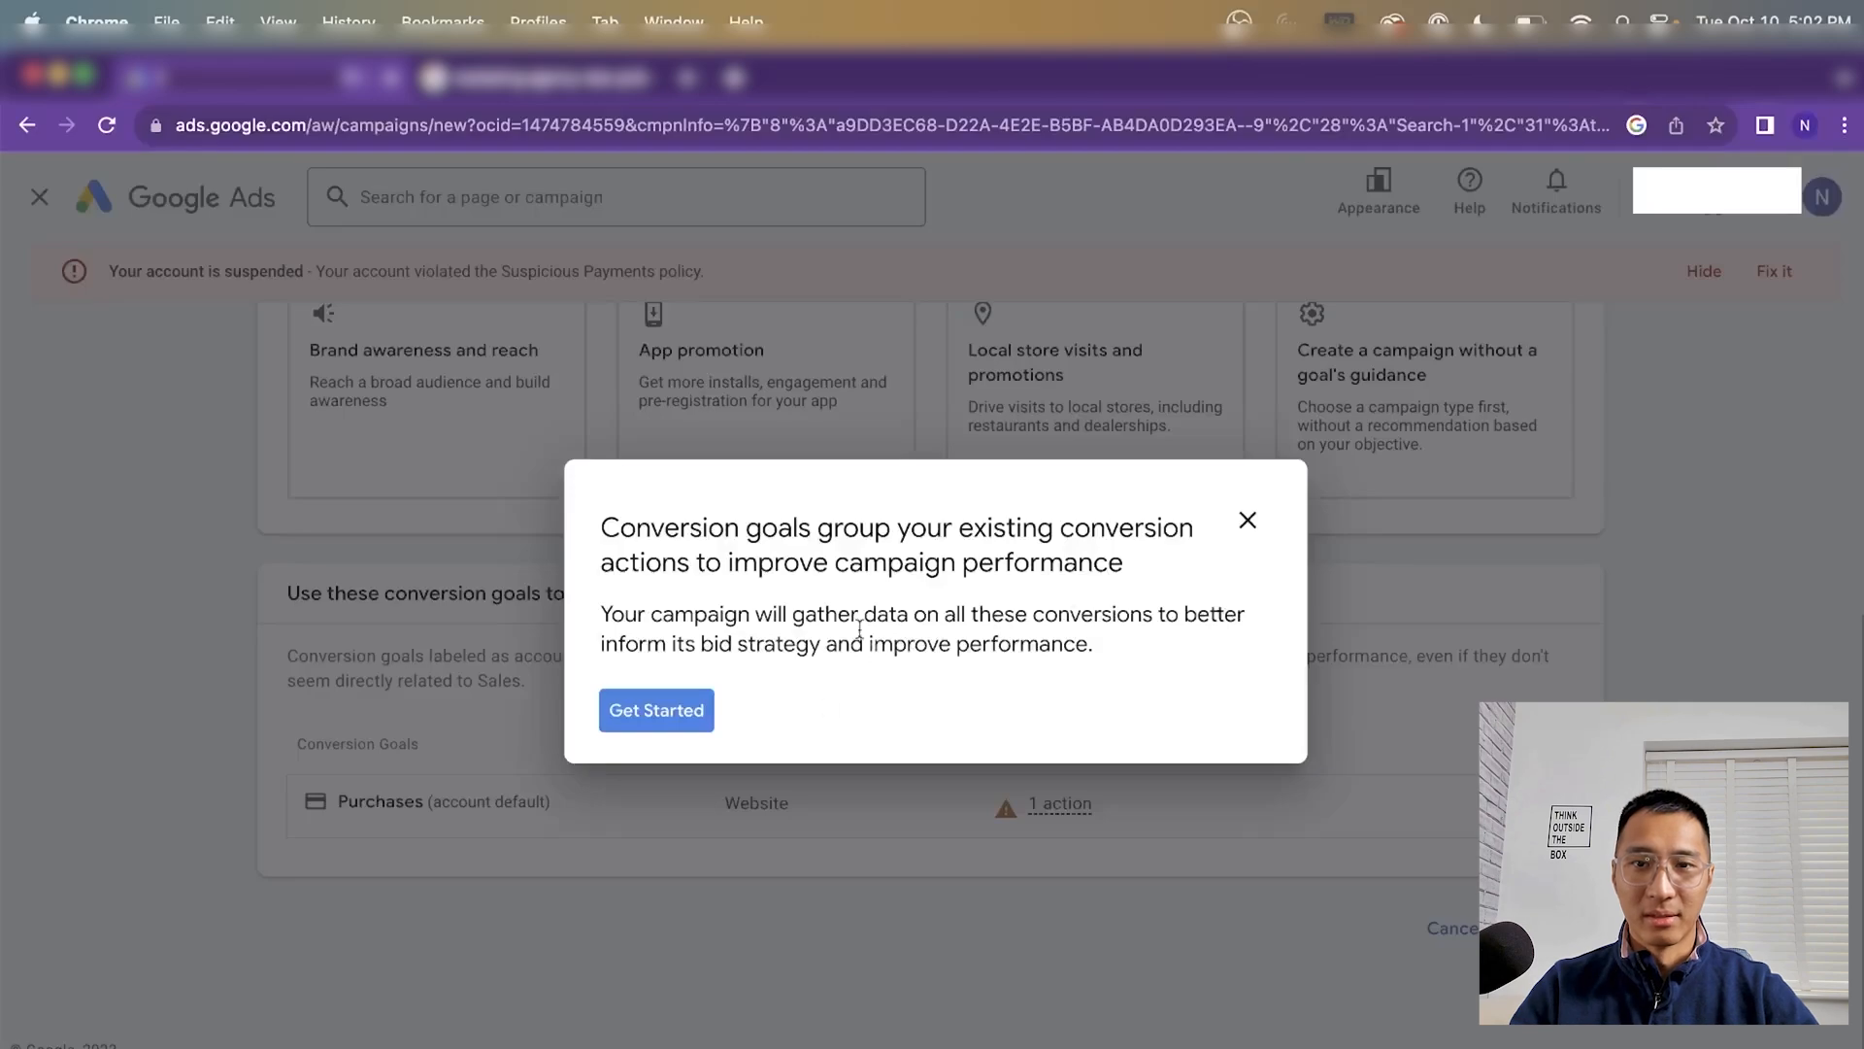
{"action": "left_click", "coordinate": [689, 707]}
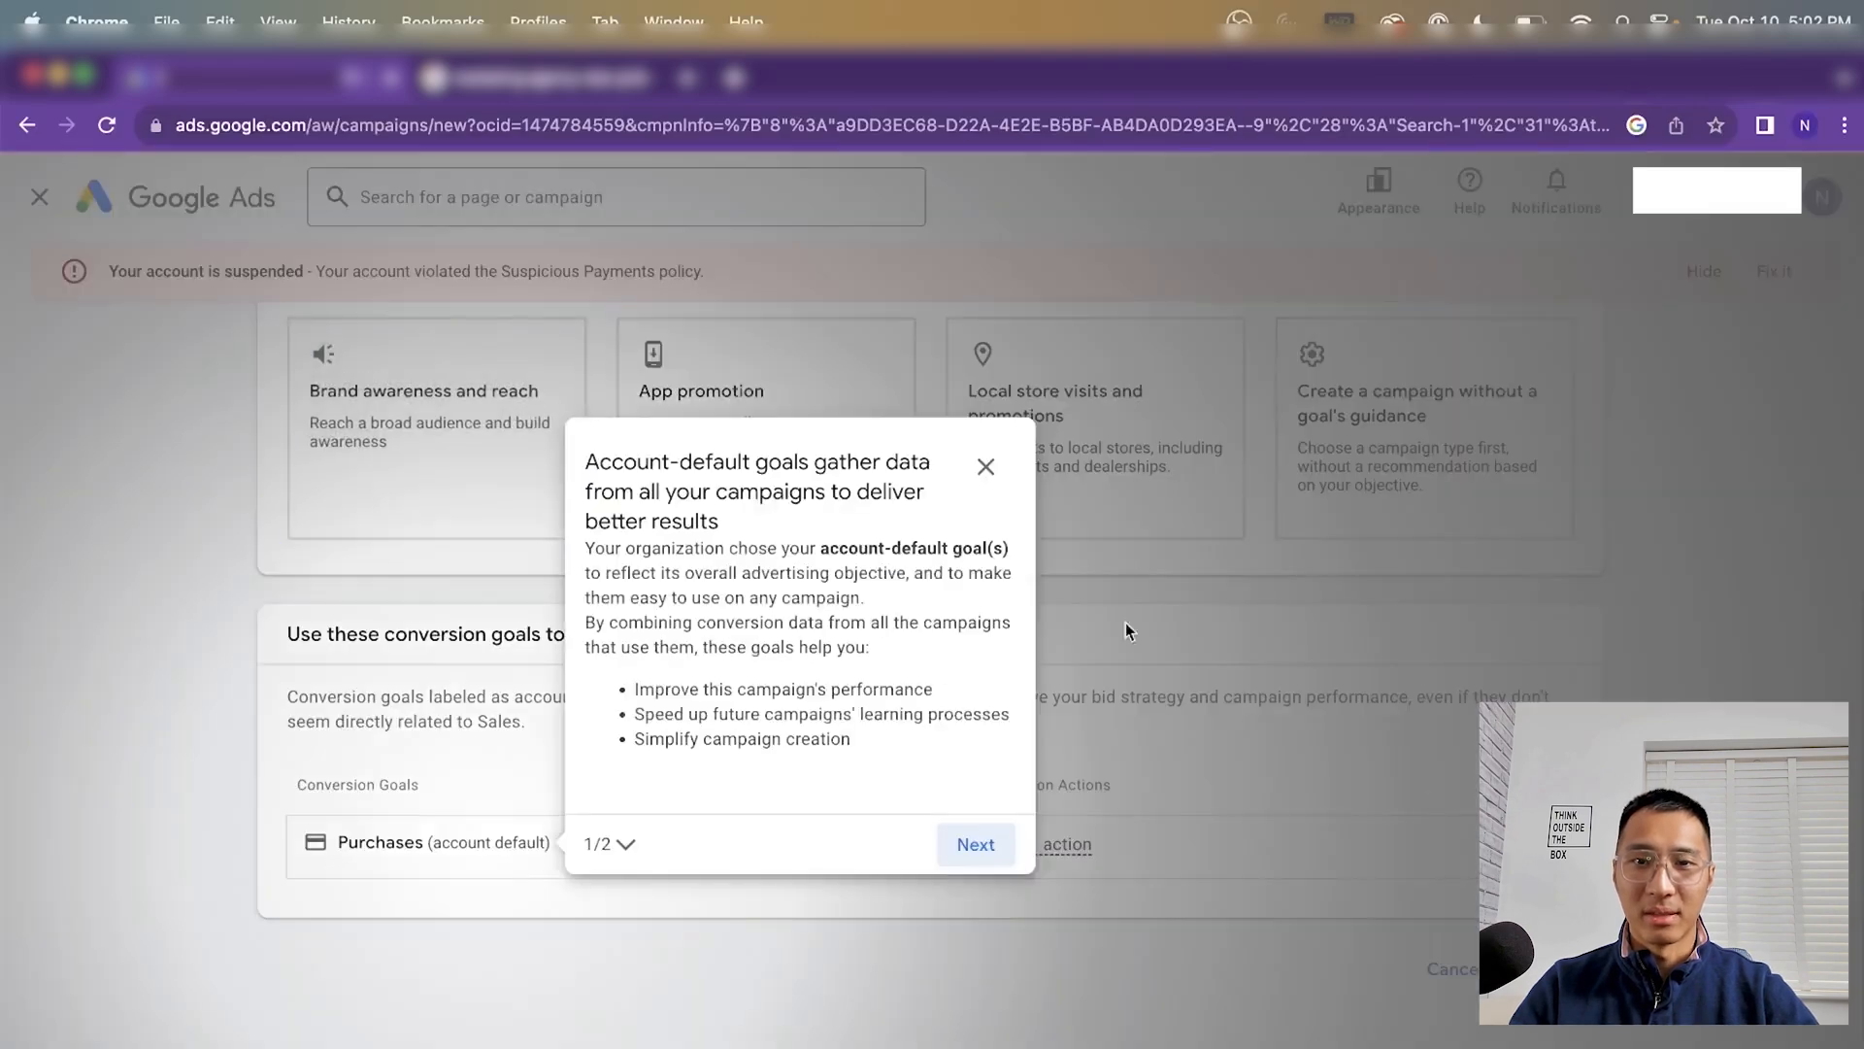
{"action": "left_click", "coordinate": [983, 462]}
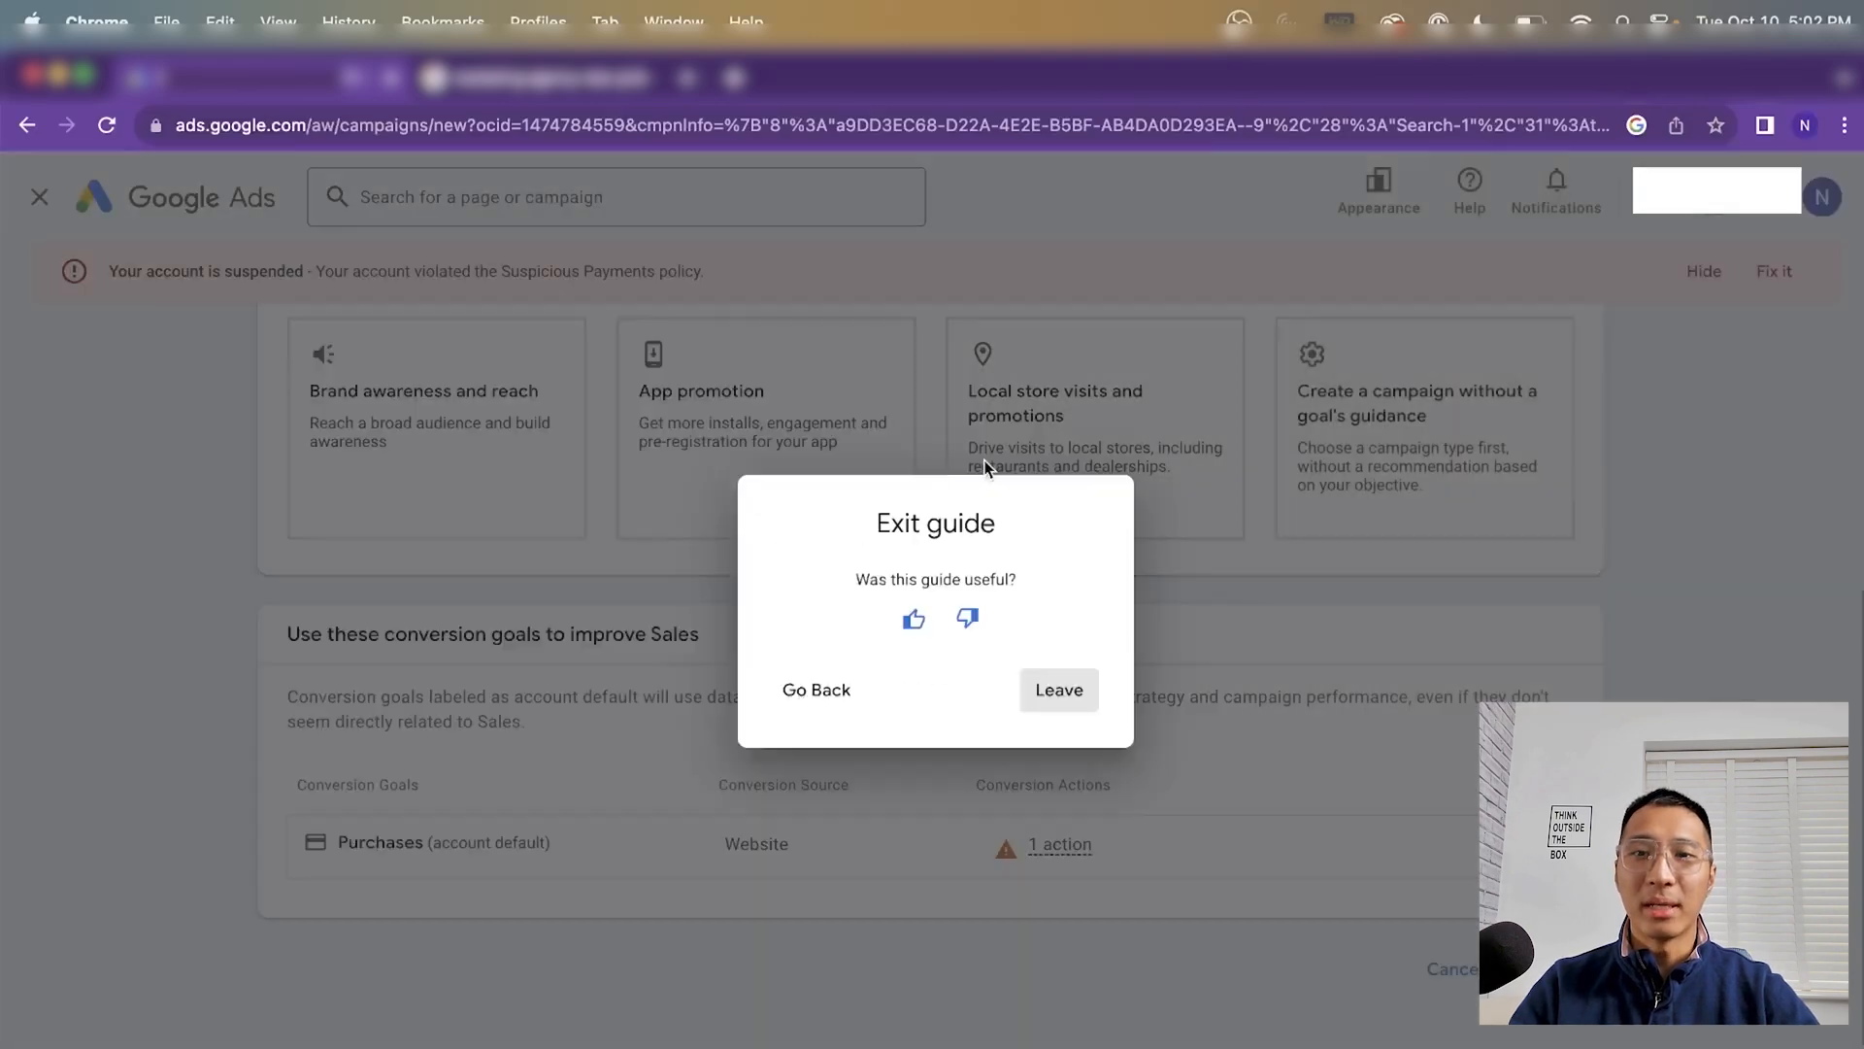
{"action": "left_click", "coordinate": [1058, 686]}
{"action": "scroll", "coordinate": [545, 499], "scroll_direction": "up", "scroll_amount": 5}
{"action": "left_click", "coordinate": [137, 190]}
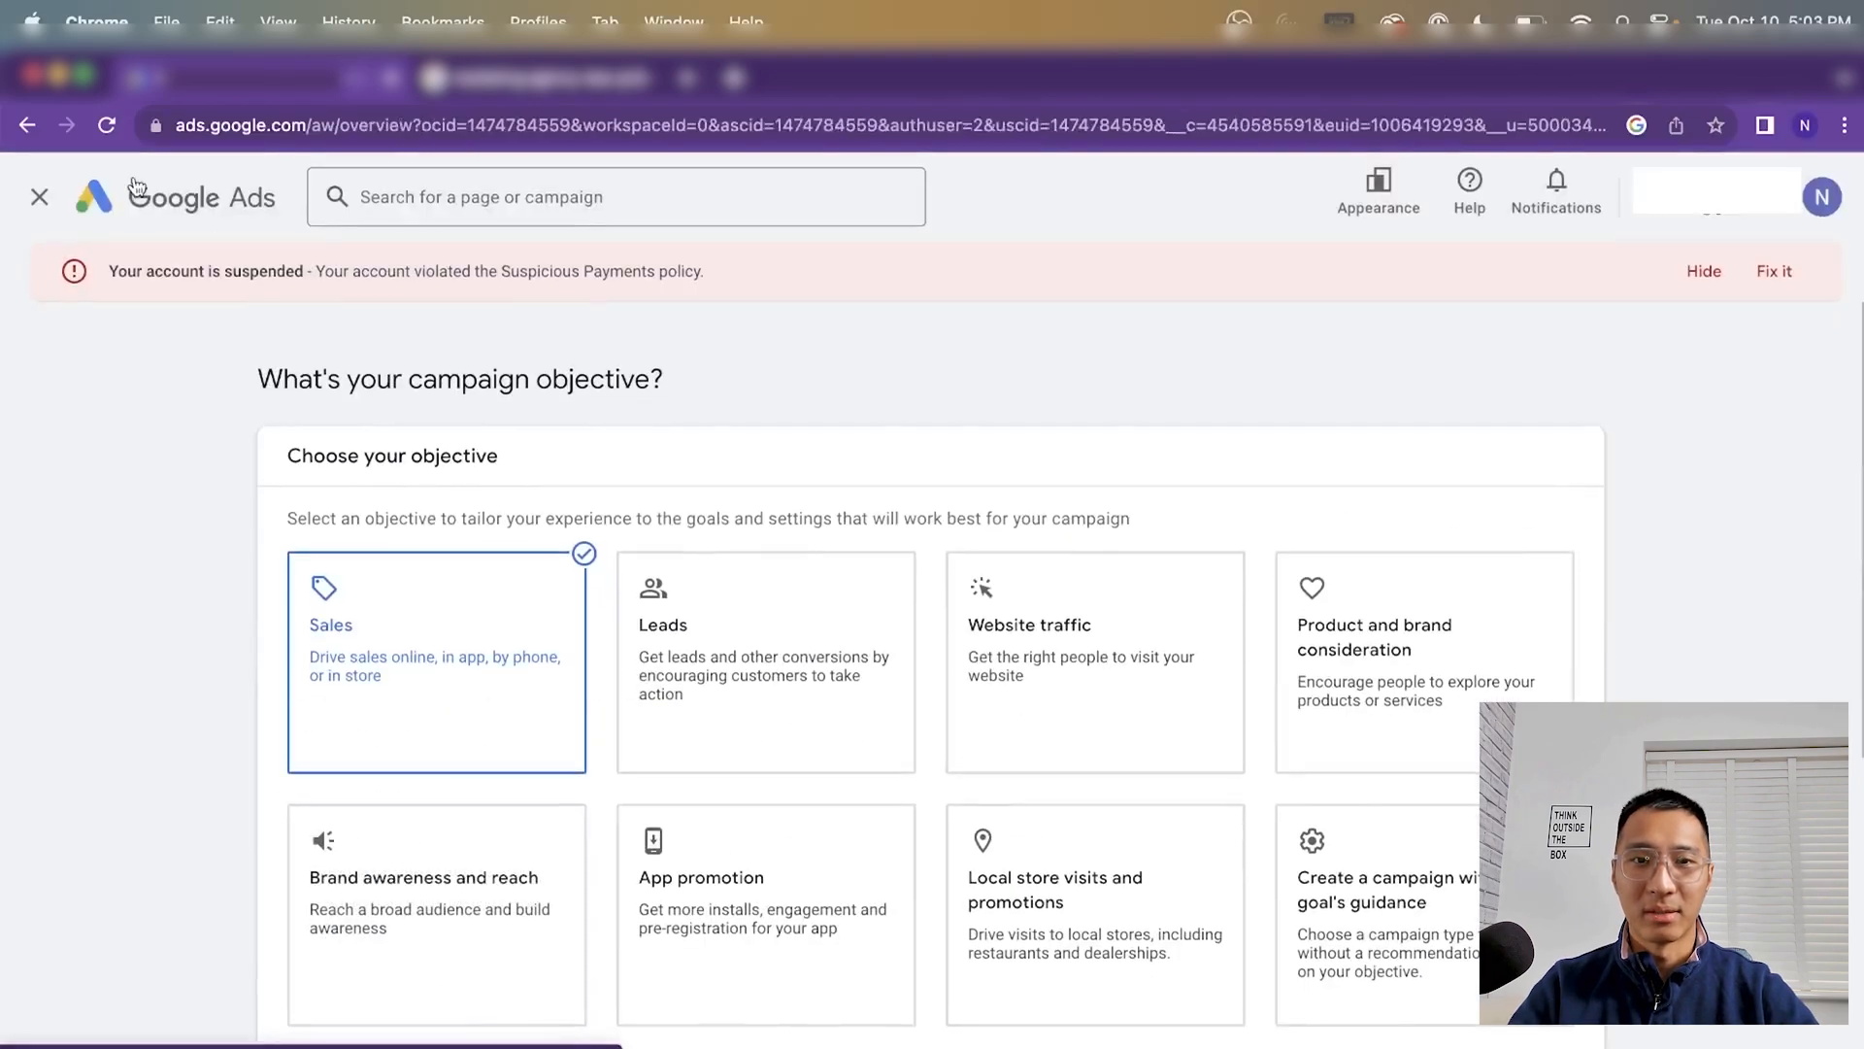